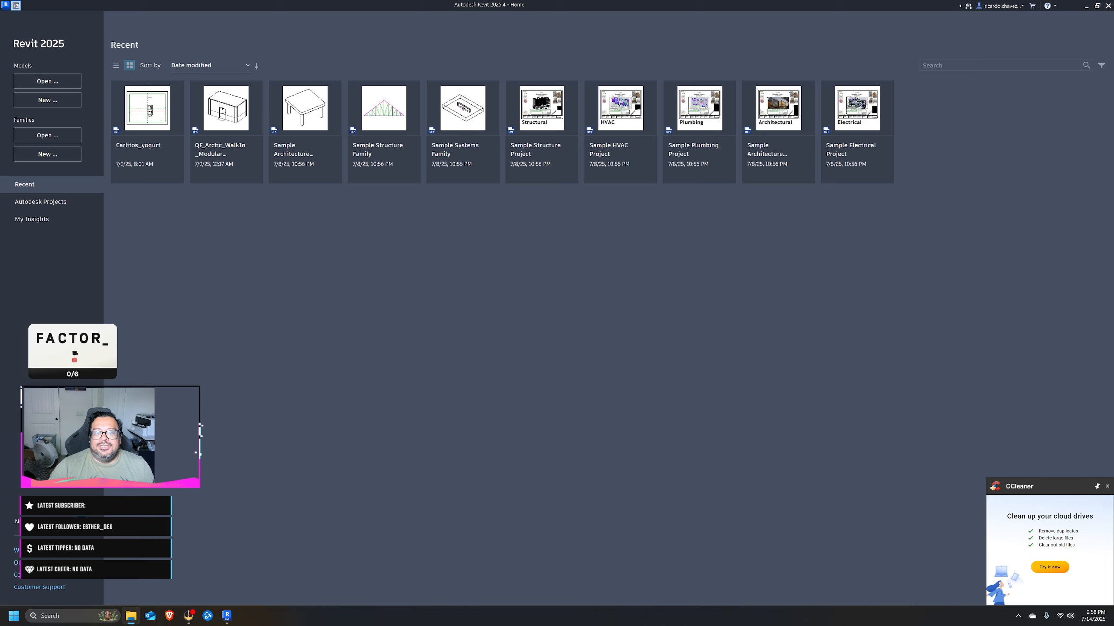
left_click_drag(1113, 590, 1113, 462)
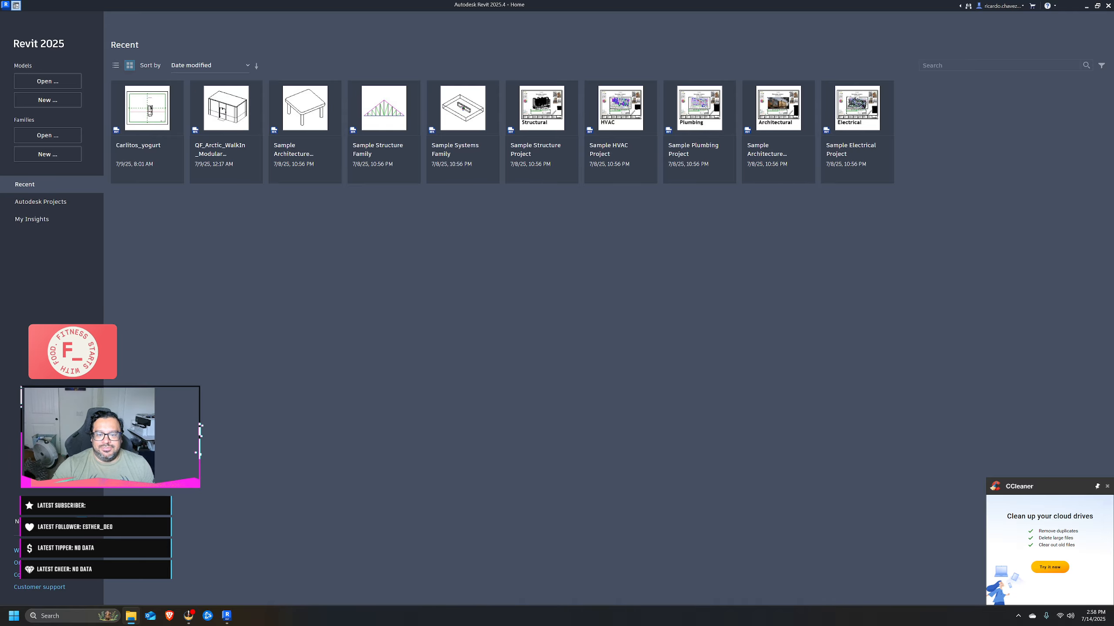
Open the Barcelona pavilion exterior main view image from the Mies Vand Pavillion folder in Photos, using the full screen.
left_click_drag(1113, 420, 175, 1)
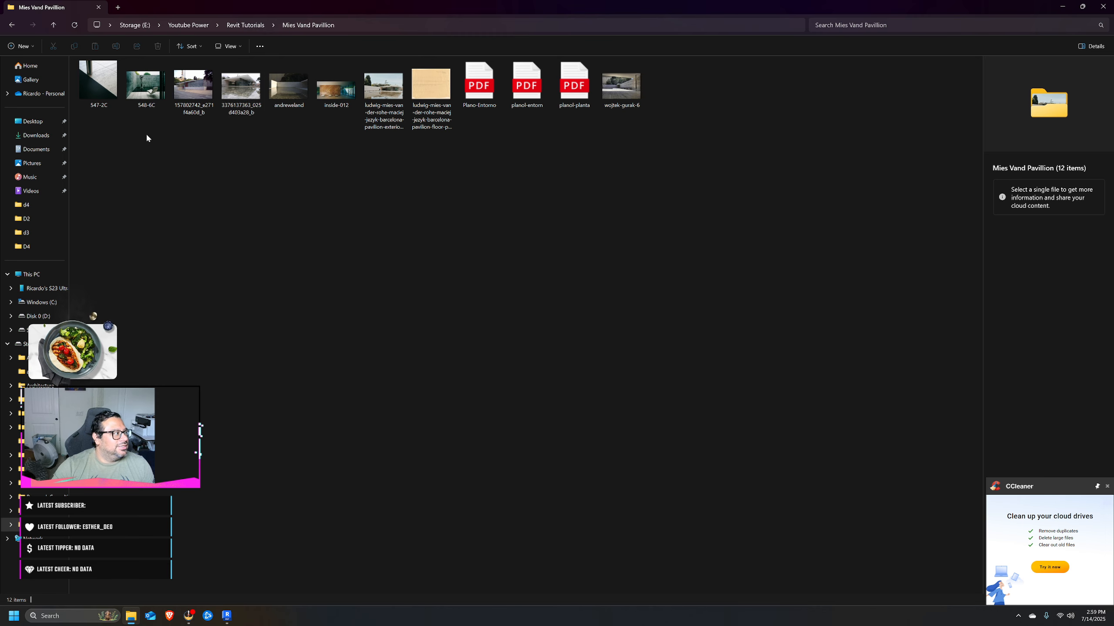
left_click(80, 75)
double_click(80, 75)
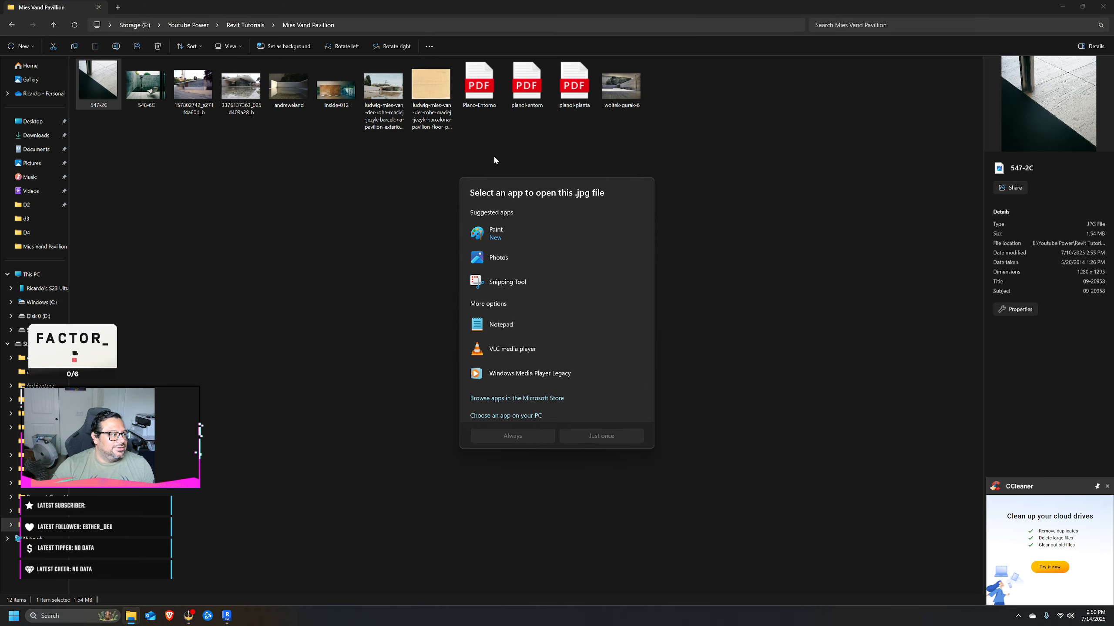
left_click(396, 150)
double_click(383, 88)
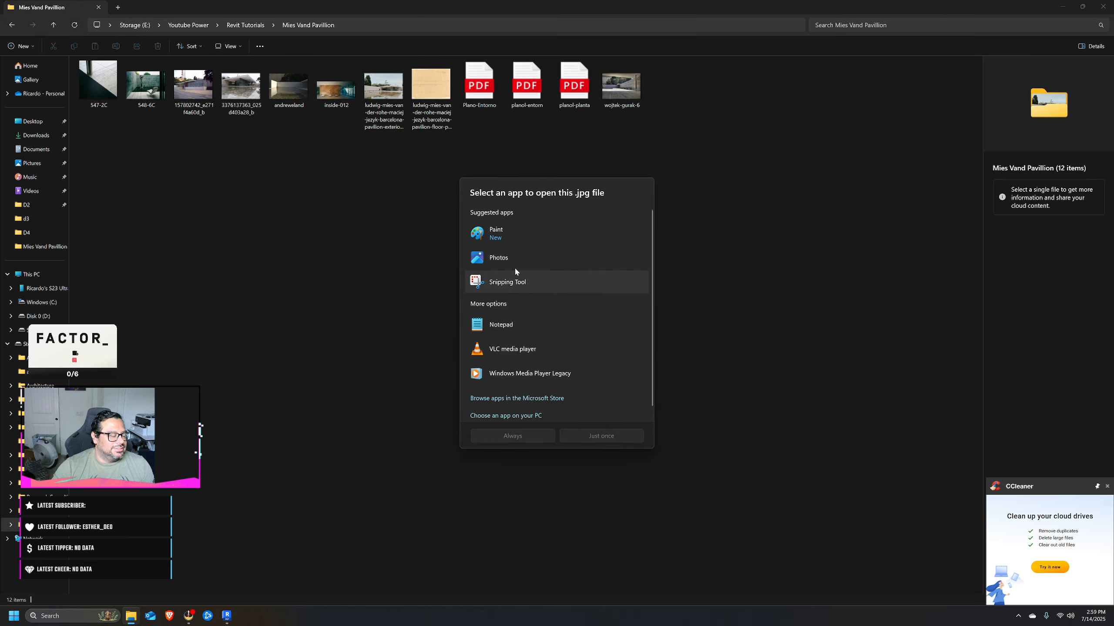
left_click(596, 438)
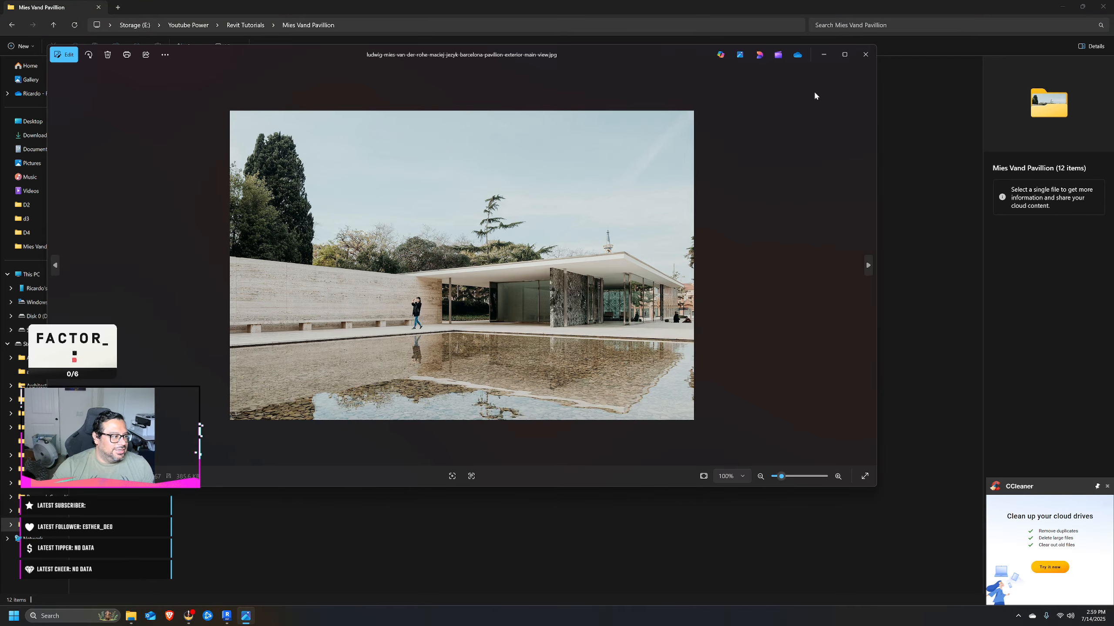
left_click(848, 54)
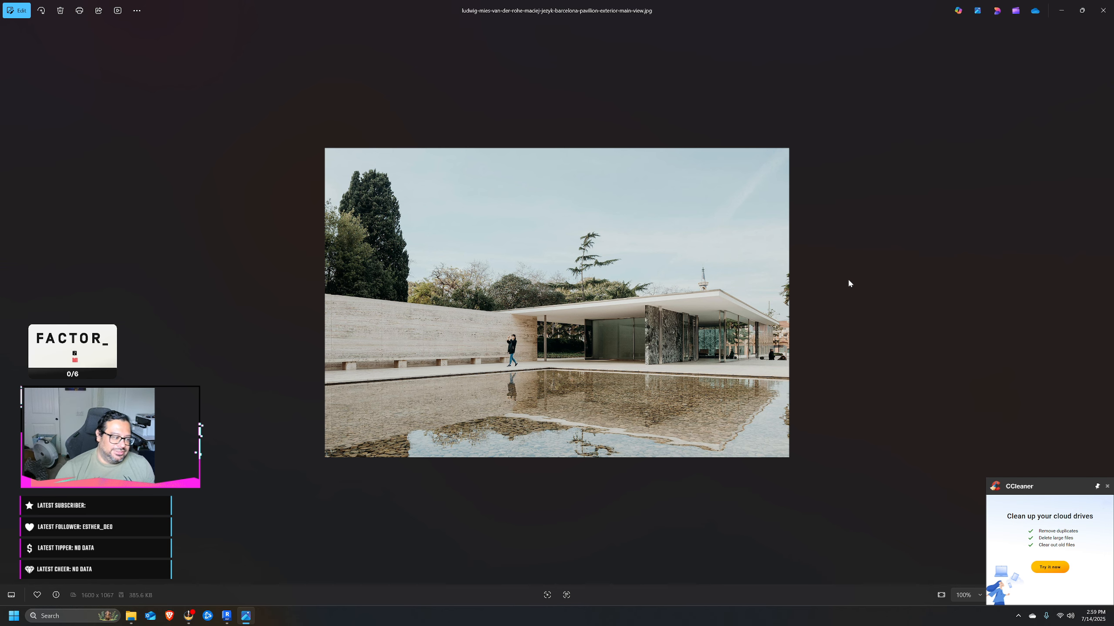
Browse the pavilion's reference images, covering the interior, exterior, floor detail and bench drawing, and close the image viewer.
key("Right")
key("Right")
key("Left")
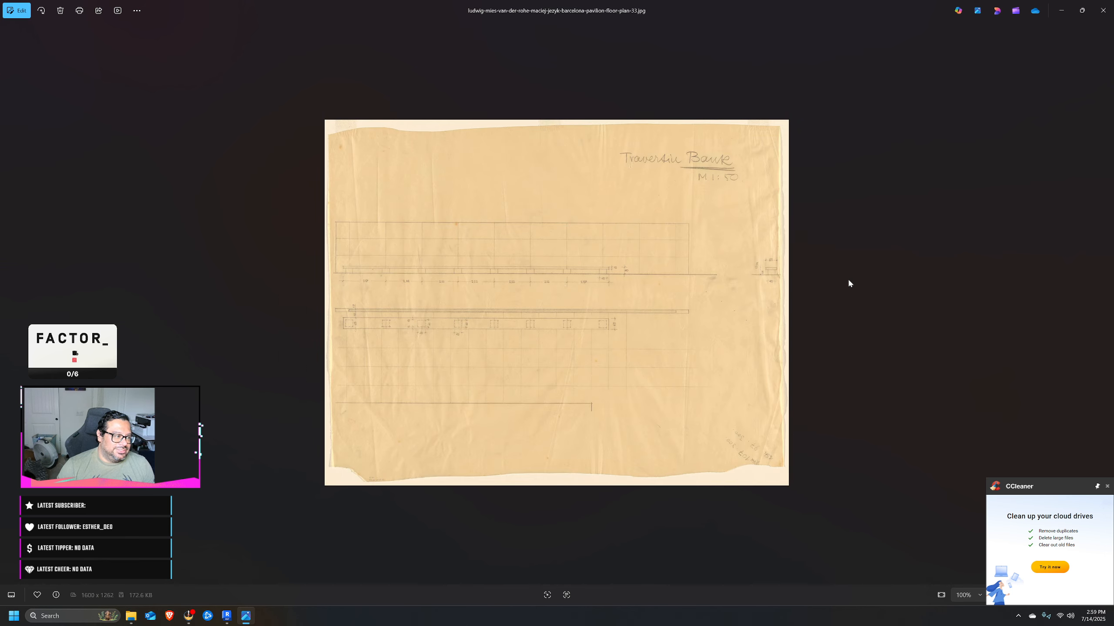
key("Left")
key("Left")
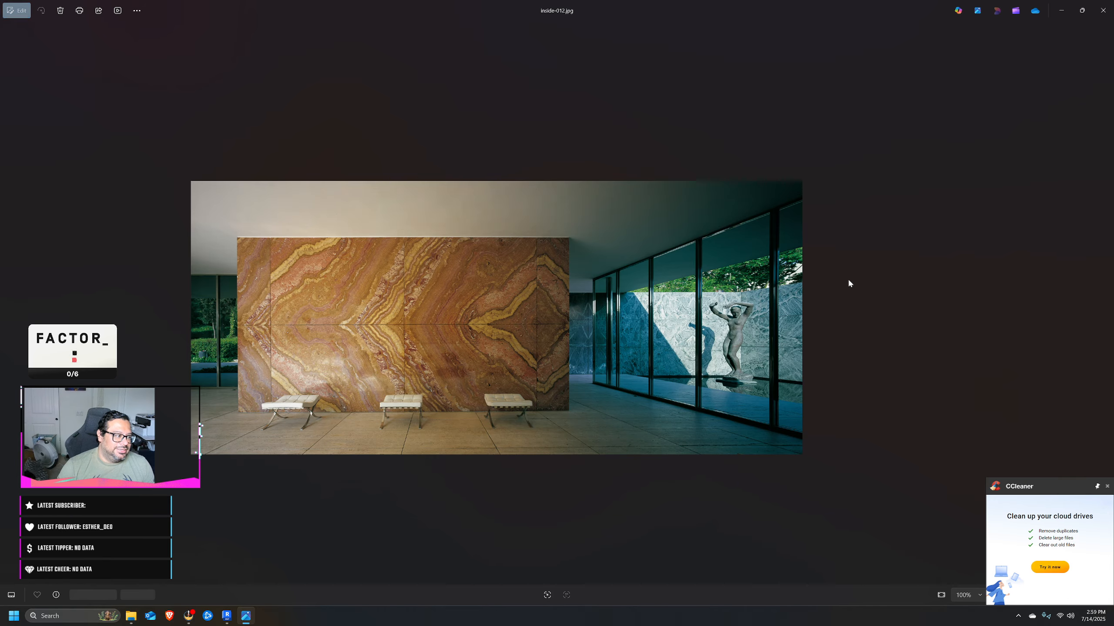
key("Left")
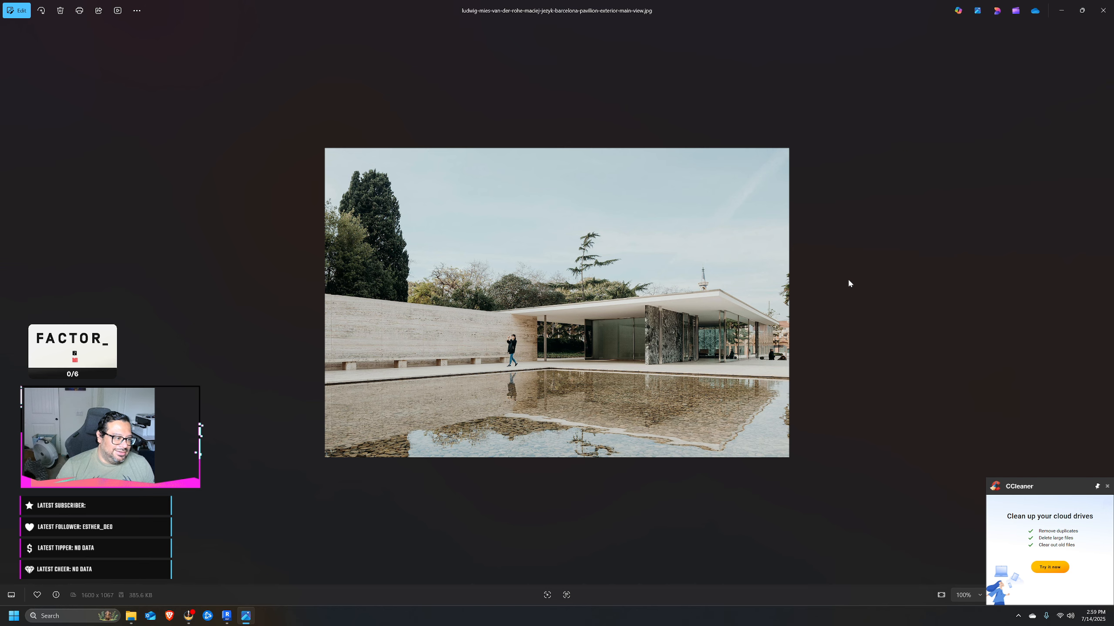
key("Right")
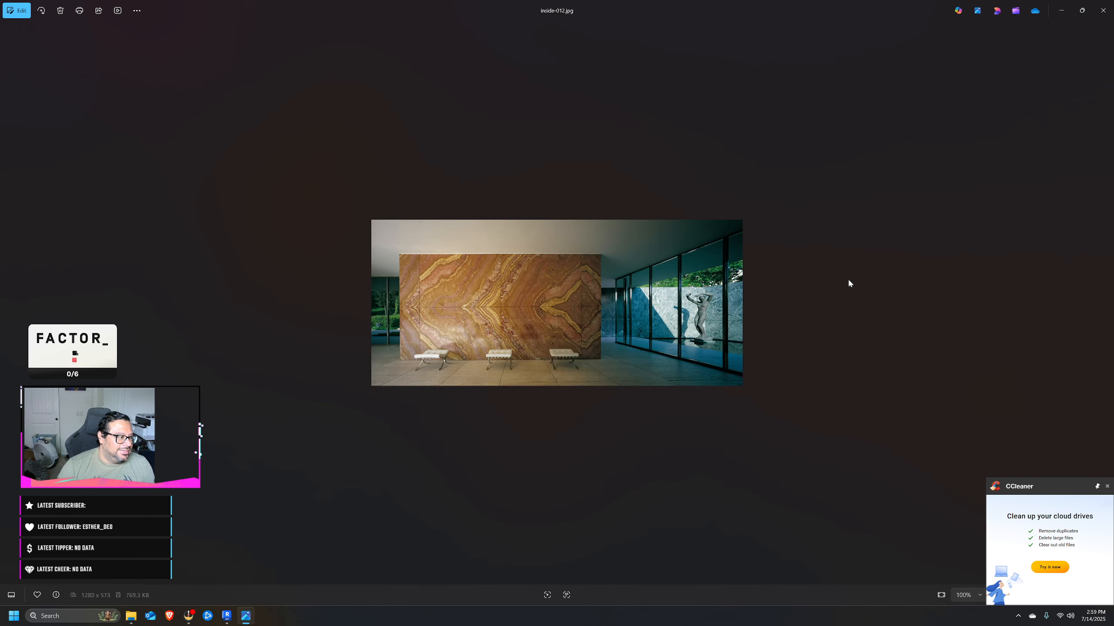
key("Right")
key("Right")
key("Right")
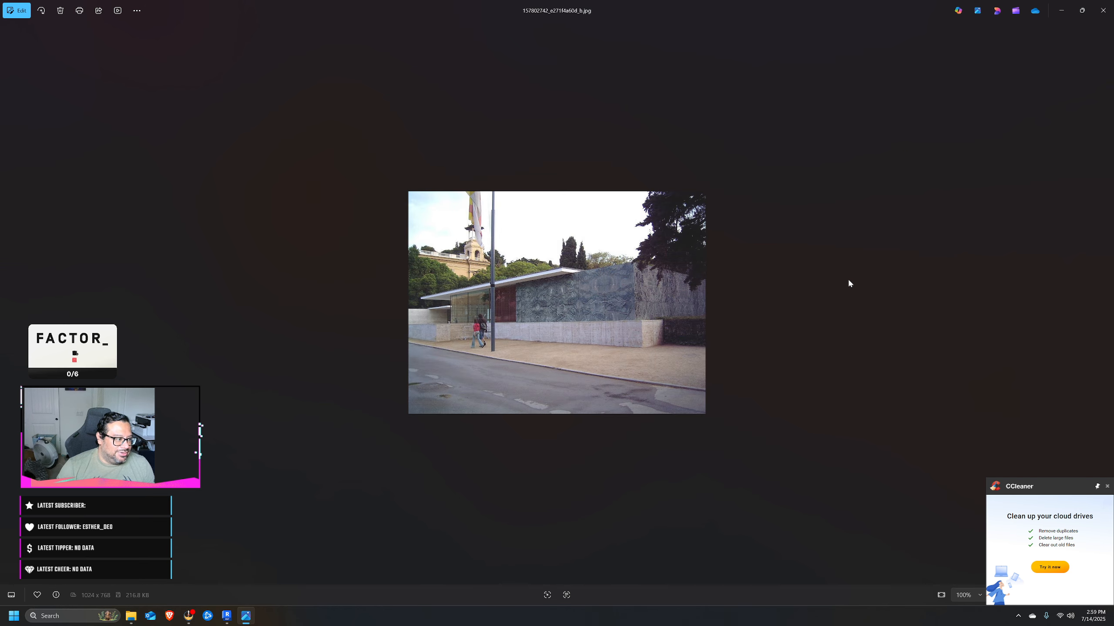
key("Right")
key("Right")
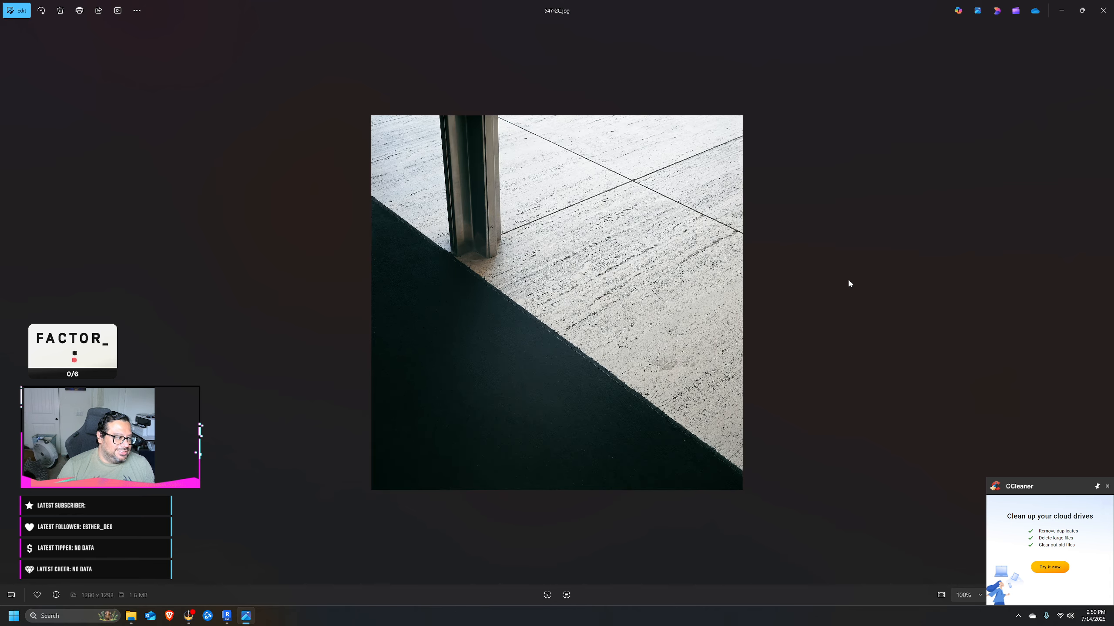
key("Left")
key("Left")
key("Left")
key("Left")
key("Left")
key("Left")
key("Left")
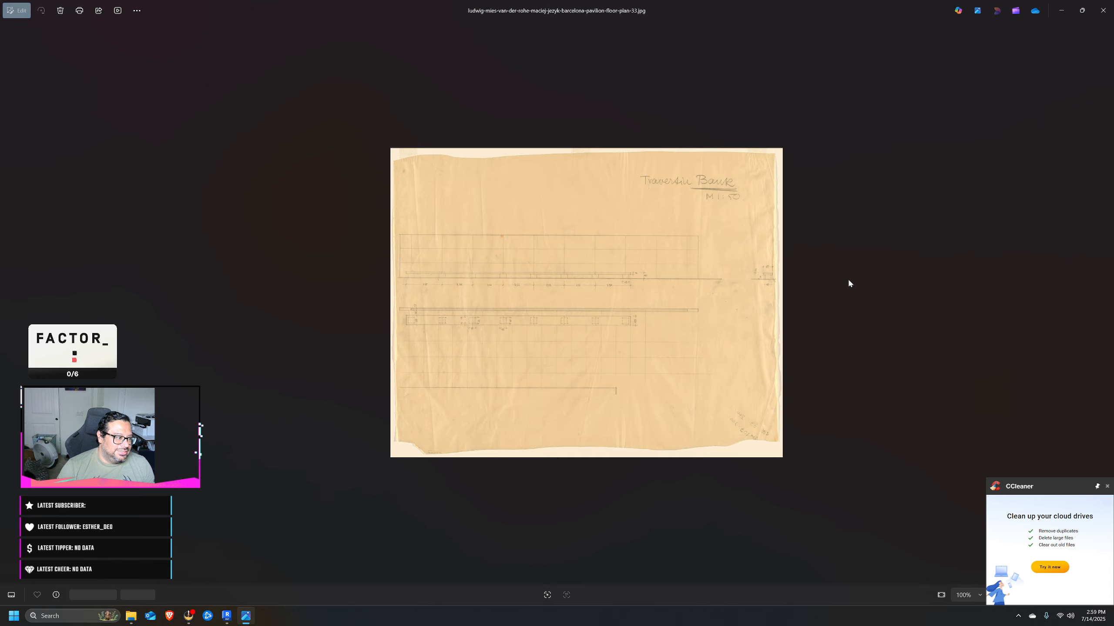
key("Left")
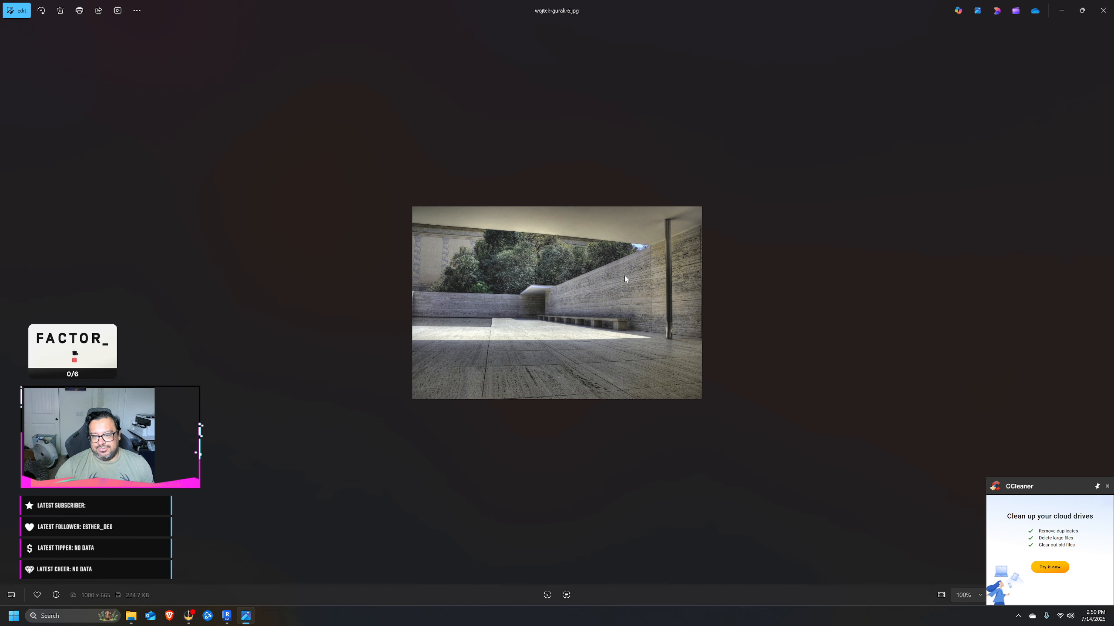
left_click(1103, 10)
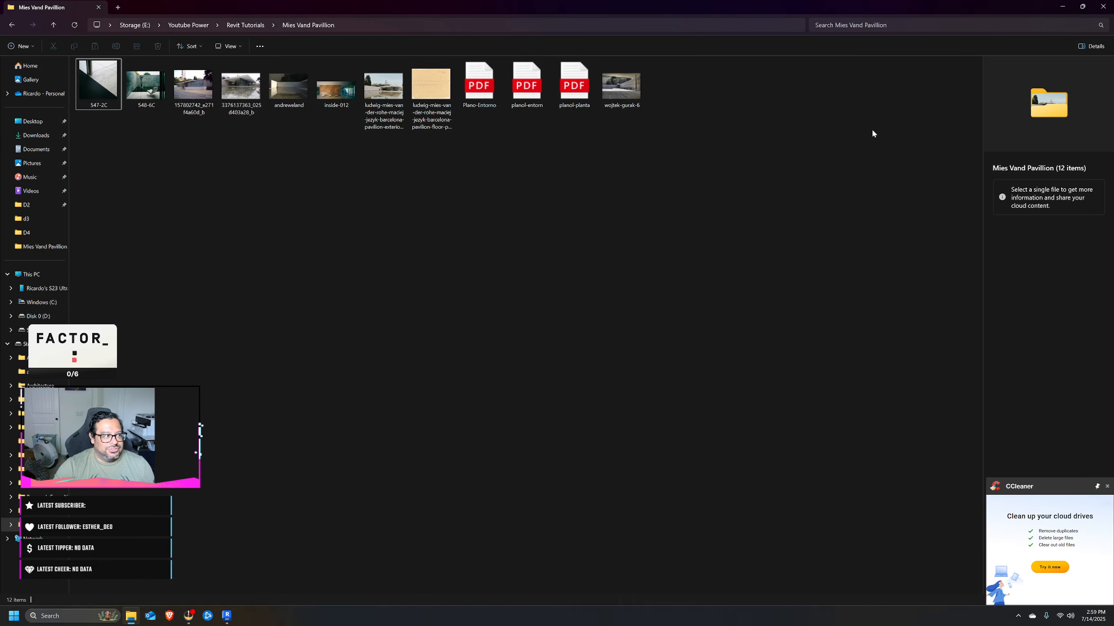
Shrink the reference folder window, move it out of the way of Revit, and dismiss the CCleaner advertisement.
left_click(1083, 7)
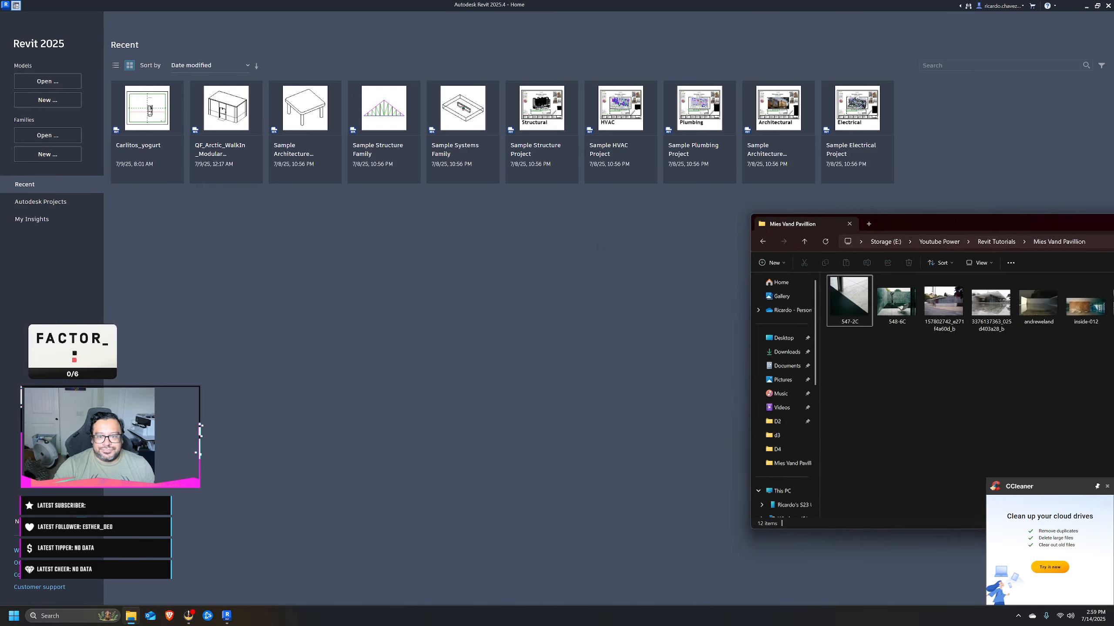
left_click_drag(1109, 224, 928, 184)
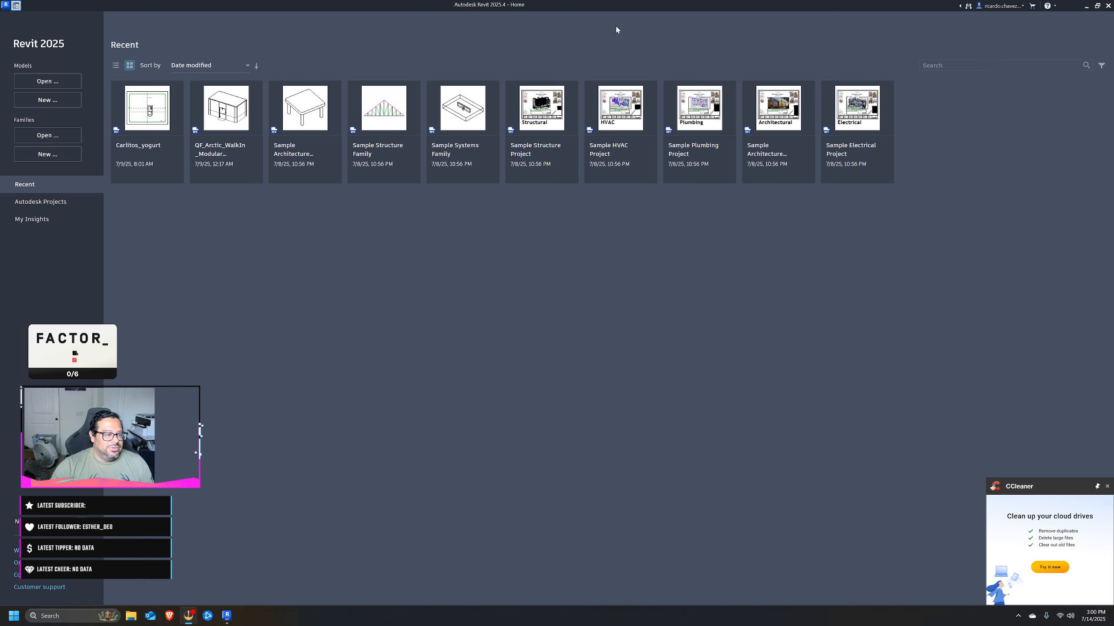
left_click(1107, 486)
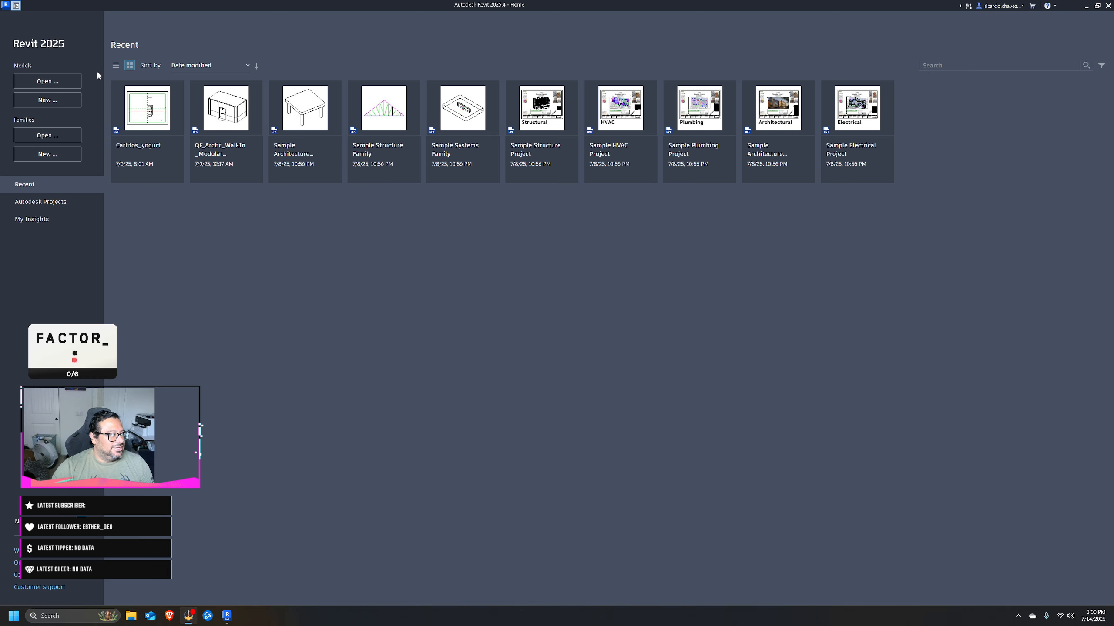
left_click(57, 84)
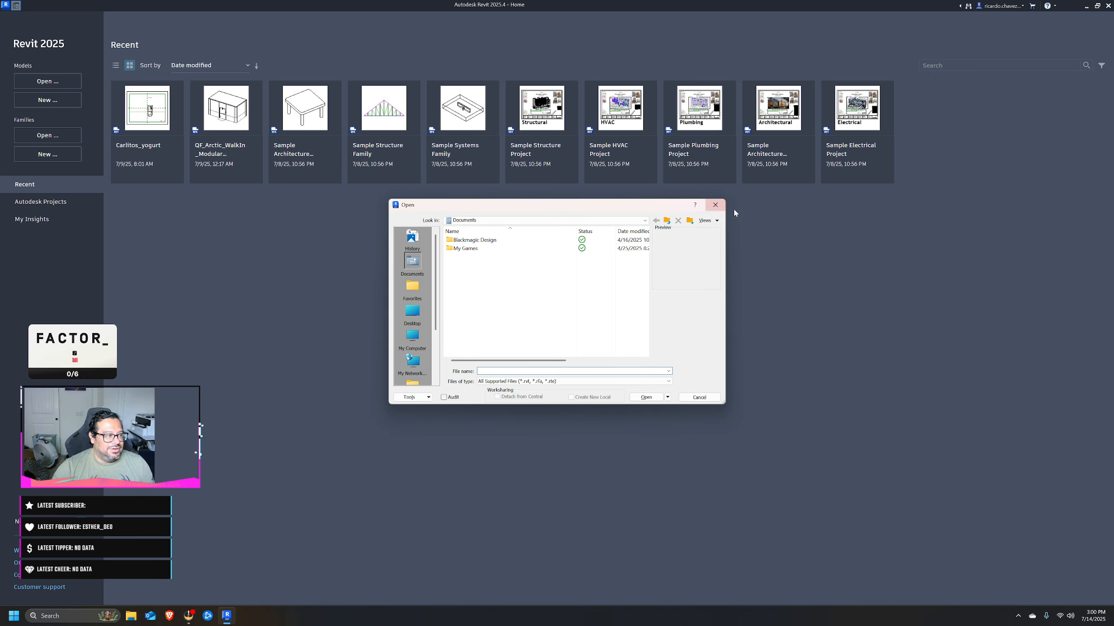
left_click(715, 206)
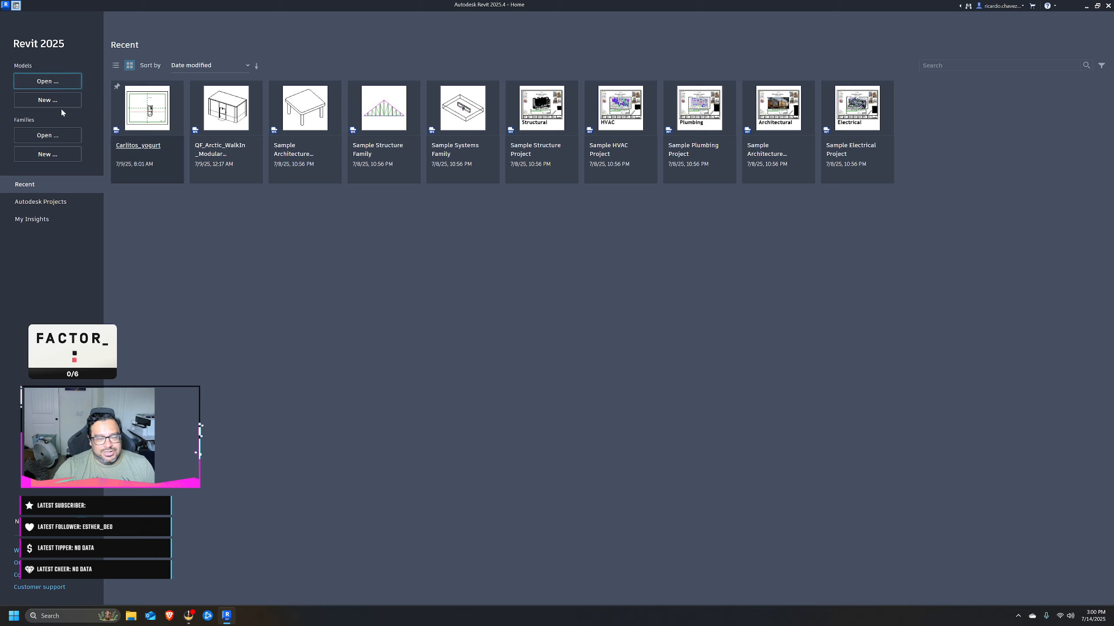
left_click(53, 82)
left_click(546, 220)
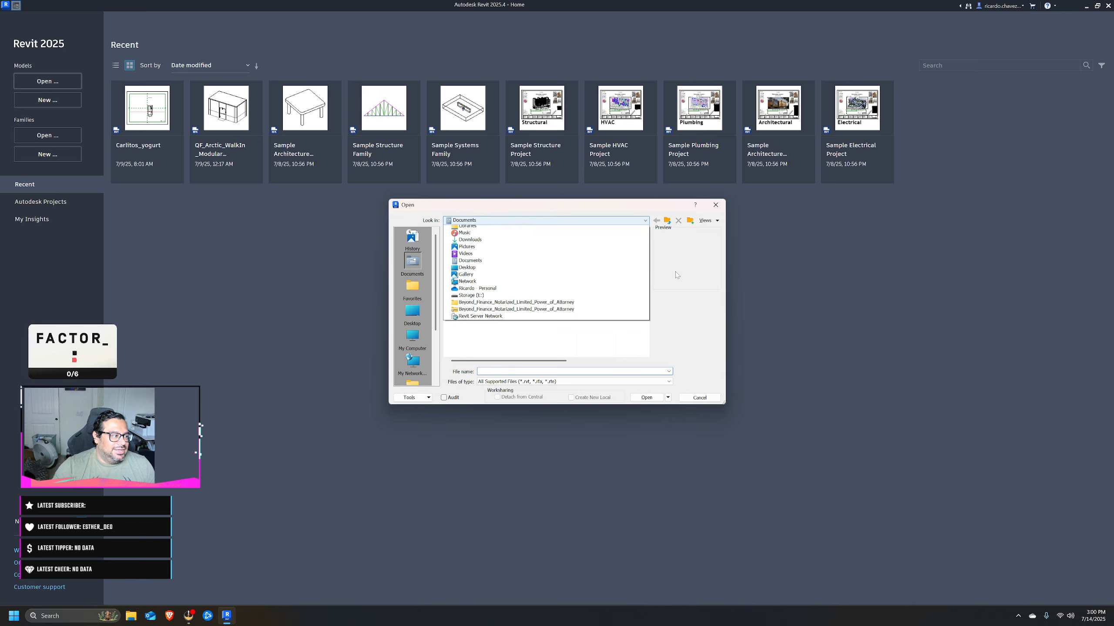
left_click(933, 306)
left_click(715, 205)
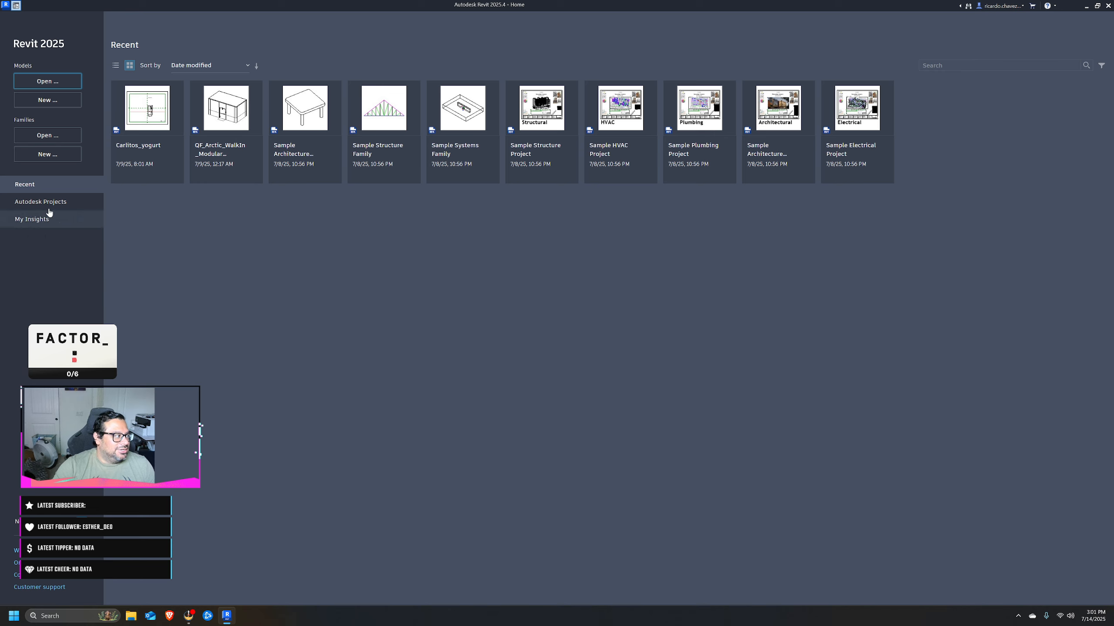
left_click(30, 204)
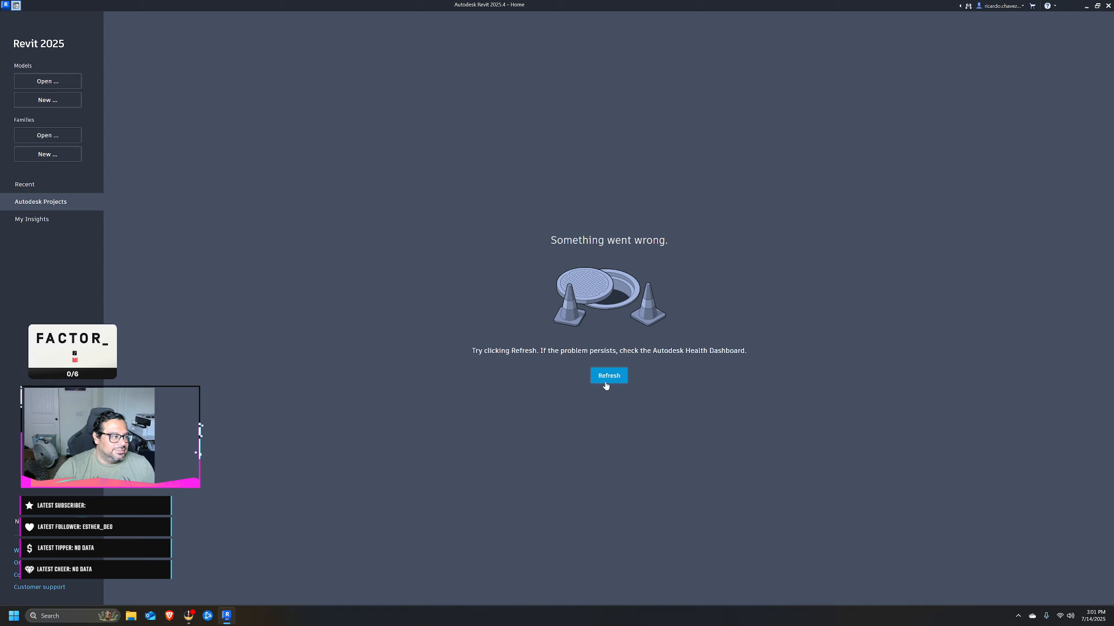
left_click(1009, 8)
left_click(1009, 8)
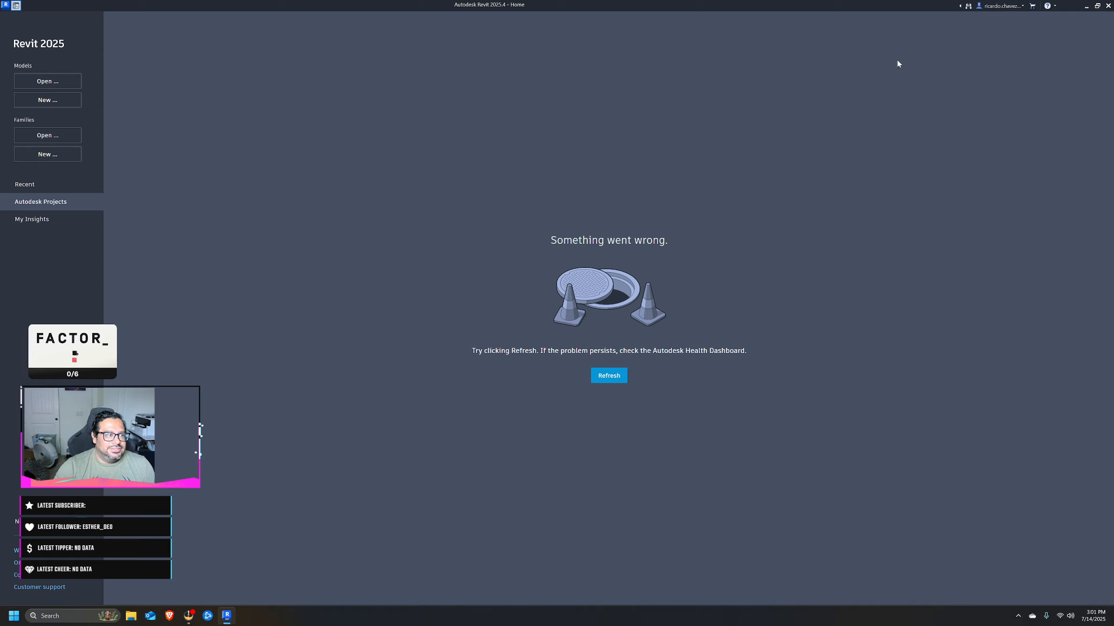
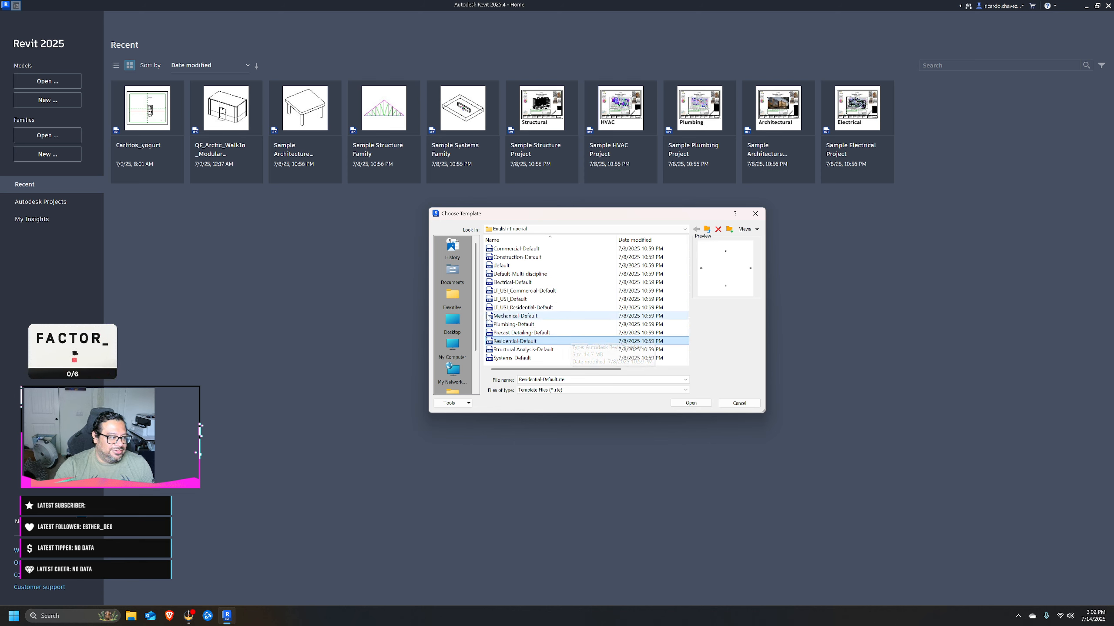
Create a new project from the Residential-Default.rte template.
double_click(518, 343)
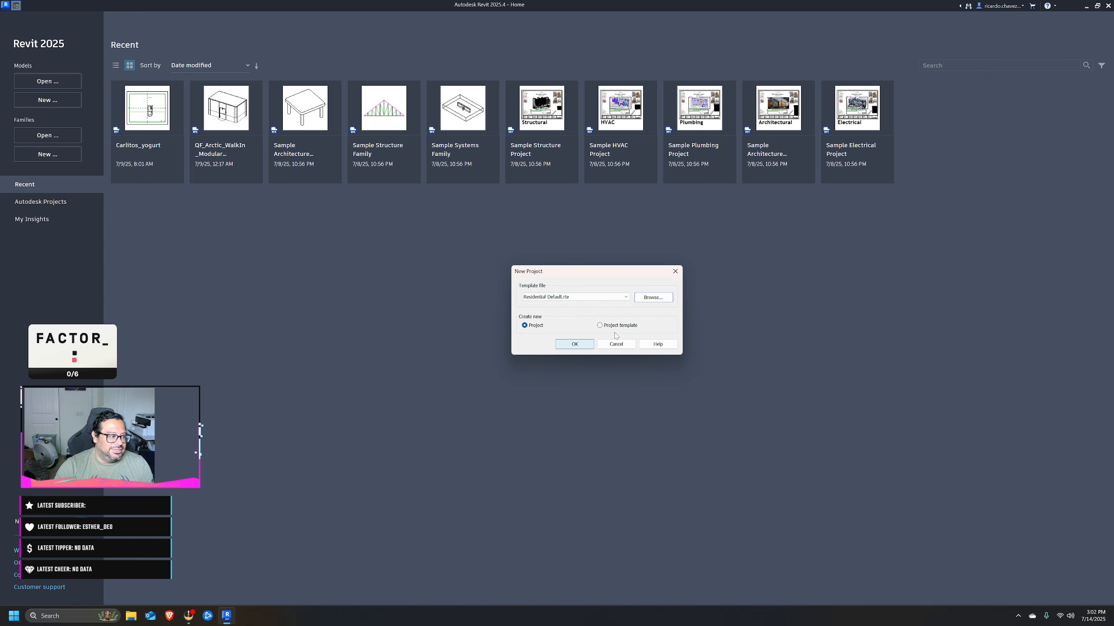
left_click(575, 345)
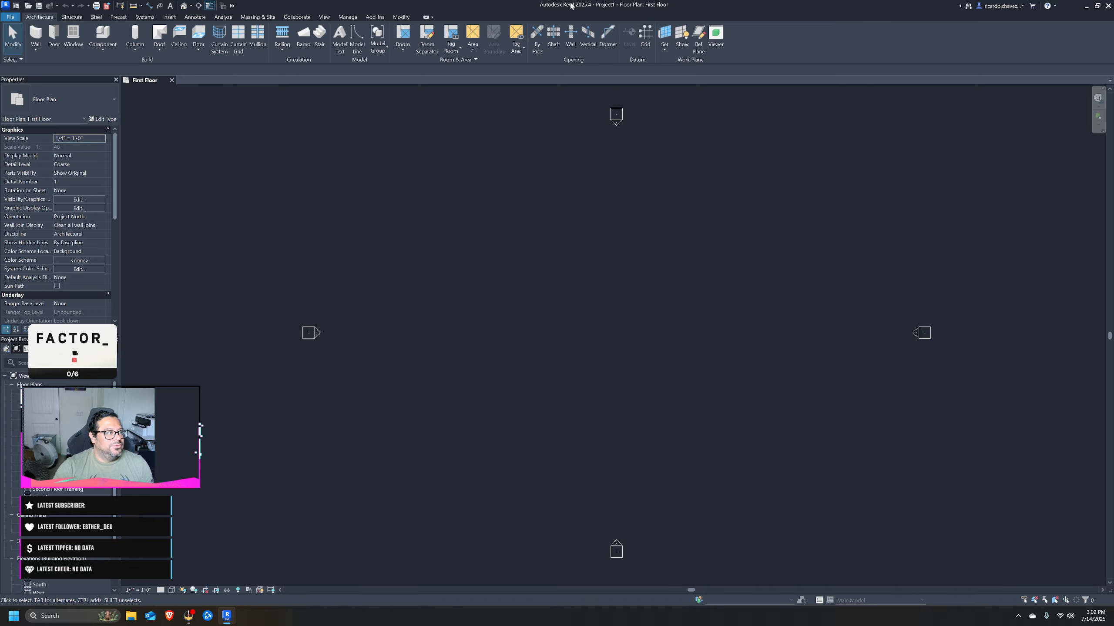
Draw a closed rectangle of Generic - 6" walls, about 6 ft wide, beside the west elevation marker on the First Floor plan.
left_click_drag(571, 5, 1070, 10)
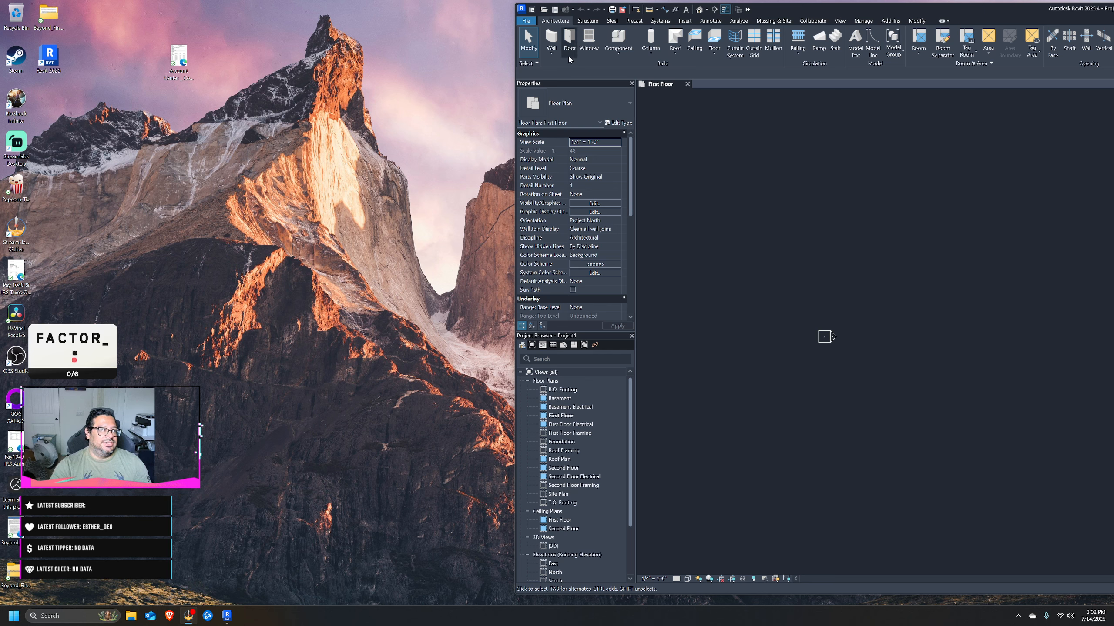
left_click(549, 40)
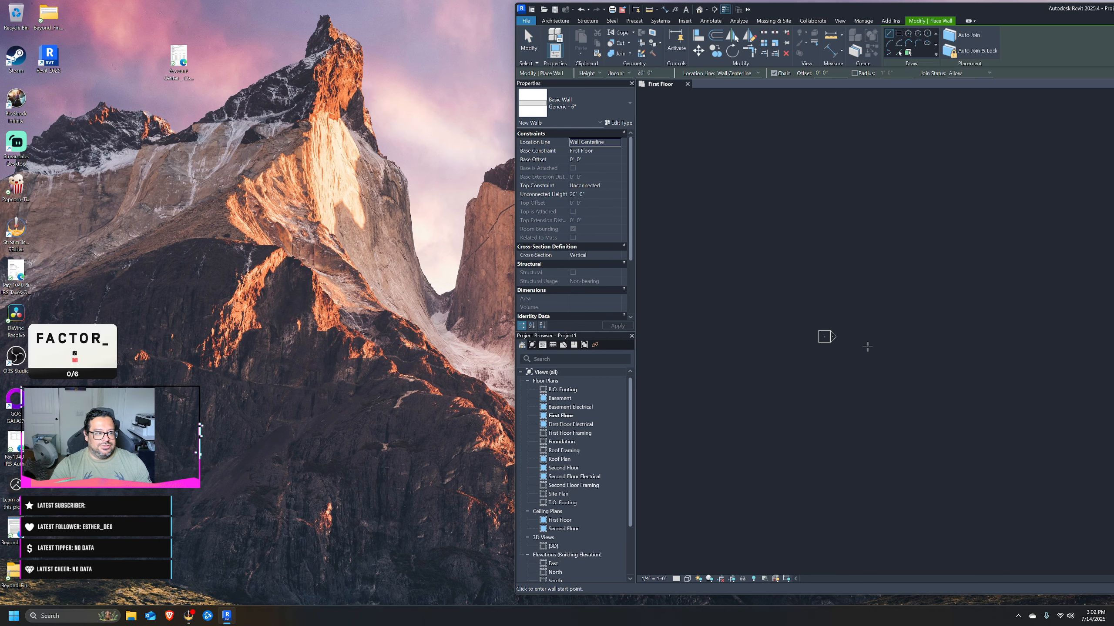
left_click(865, 347)
left_click(866, 303)
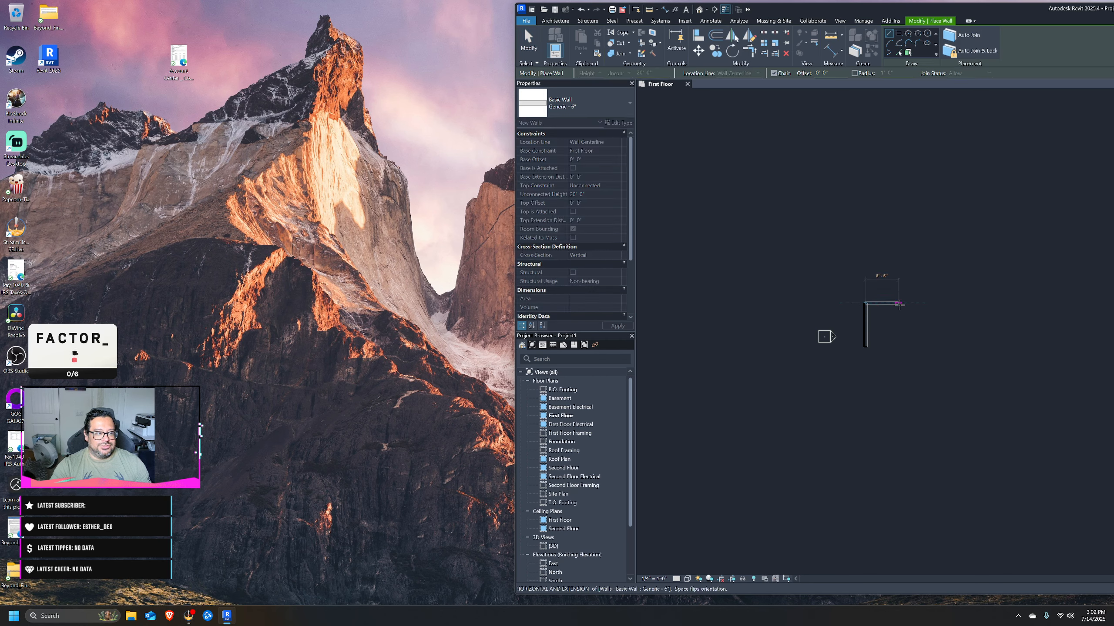
left_click(898, 303)
left_click(897, 347)
left_click(866, 348)
key("Escape")
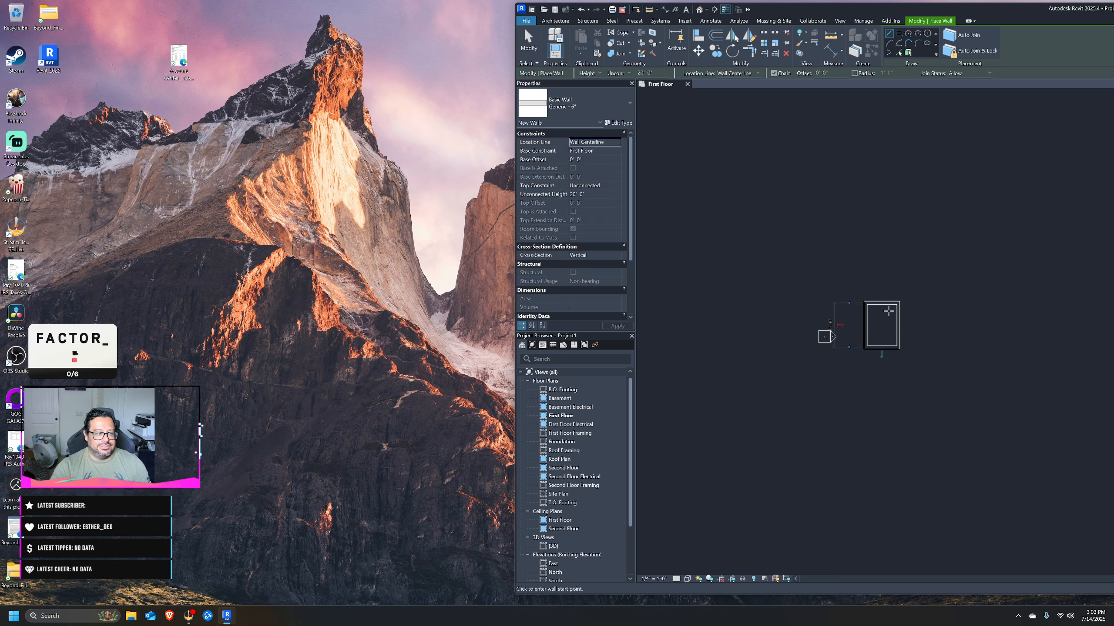
key("Escape")
scroll(881, 302, "up", 4)
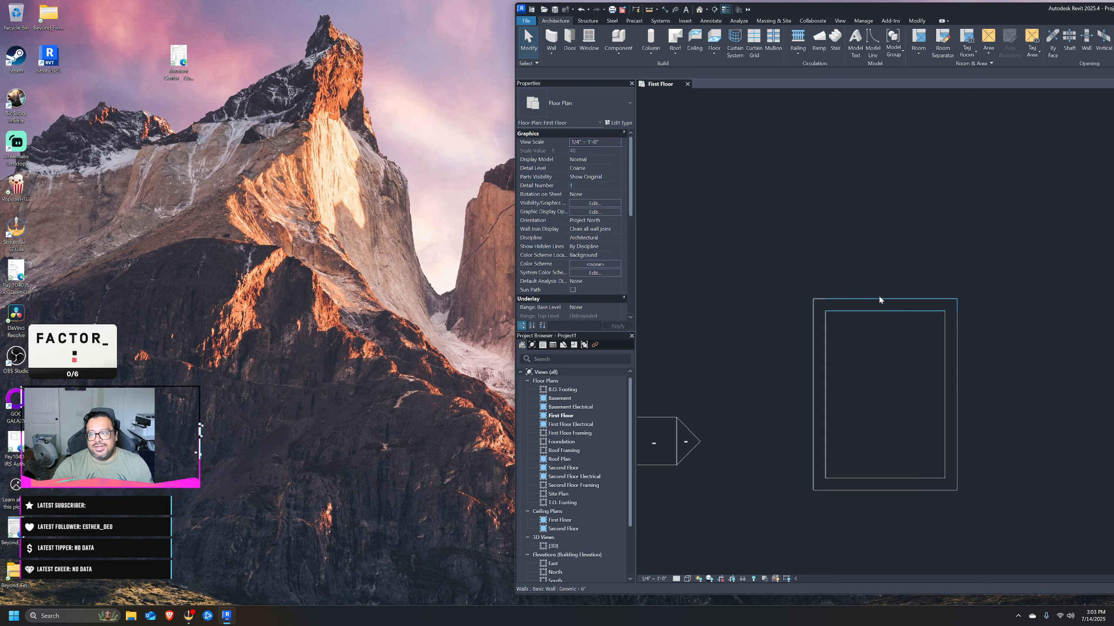
Maximize the project window and inspect the wall rectangle on the First Floor plan.
double_click(1052, 12)
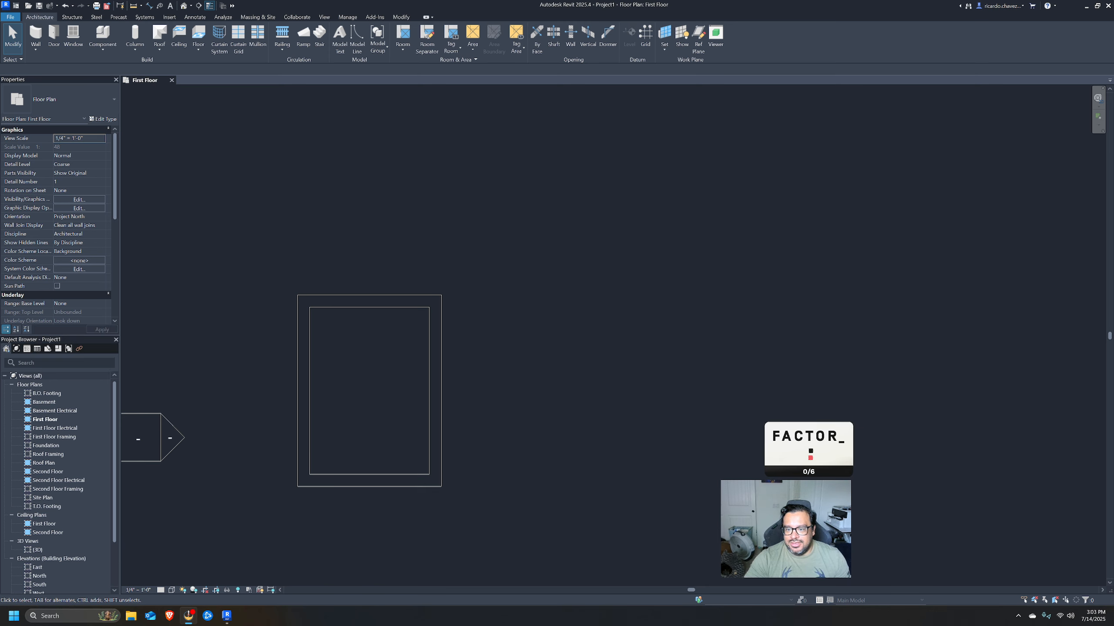
middle_click_drag(584, 294, 733, 302)
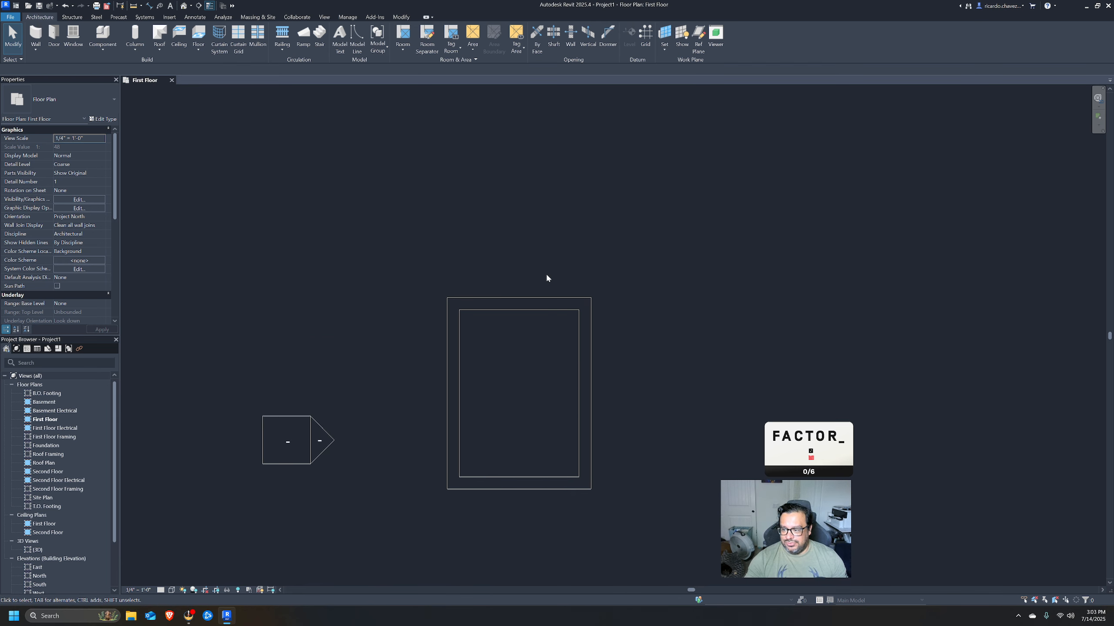
left_click(510, 306)
left_click(682, 316)
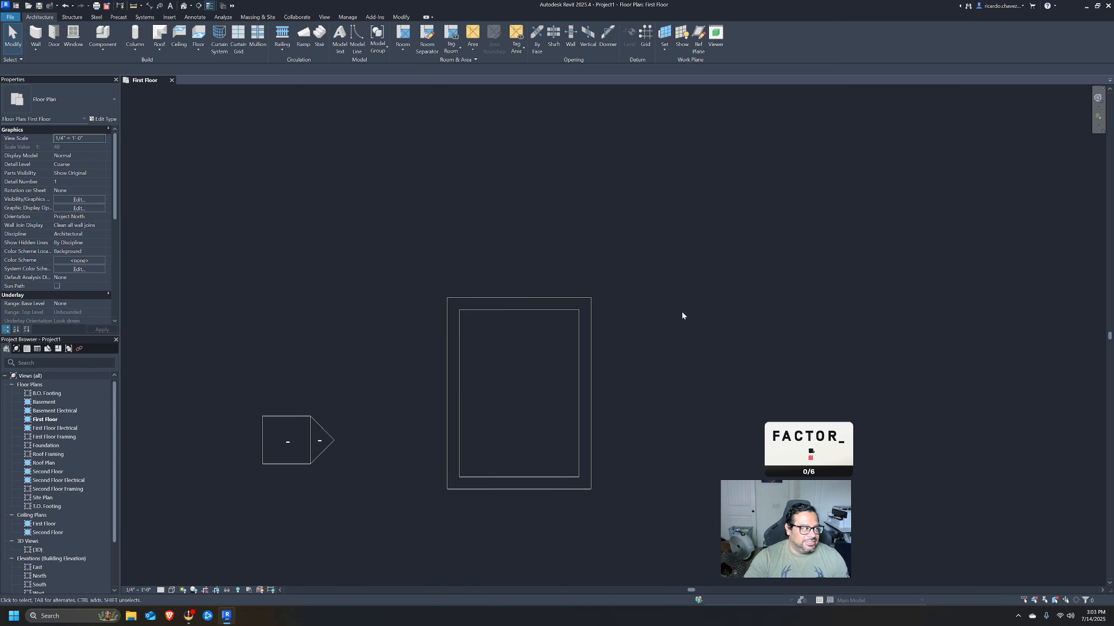
Inspect the wall rectangle in the default 3D view, selecting one wall and orbiting around it, and return to the First Floor plan.
left_click(184, 7)
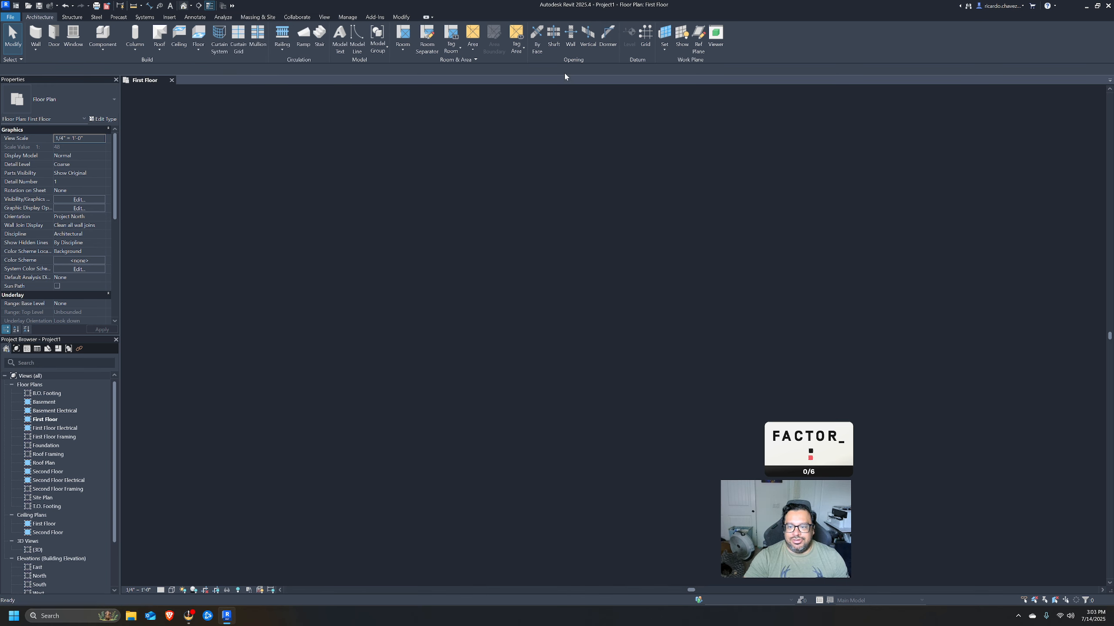
scroll(546, 209, "up", 3)
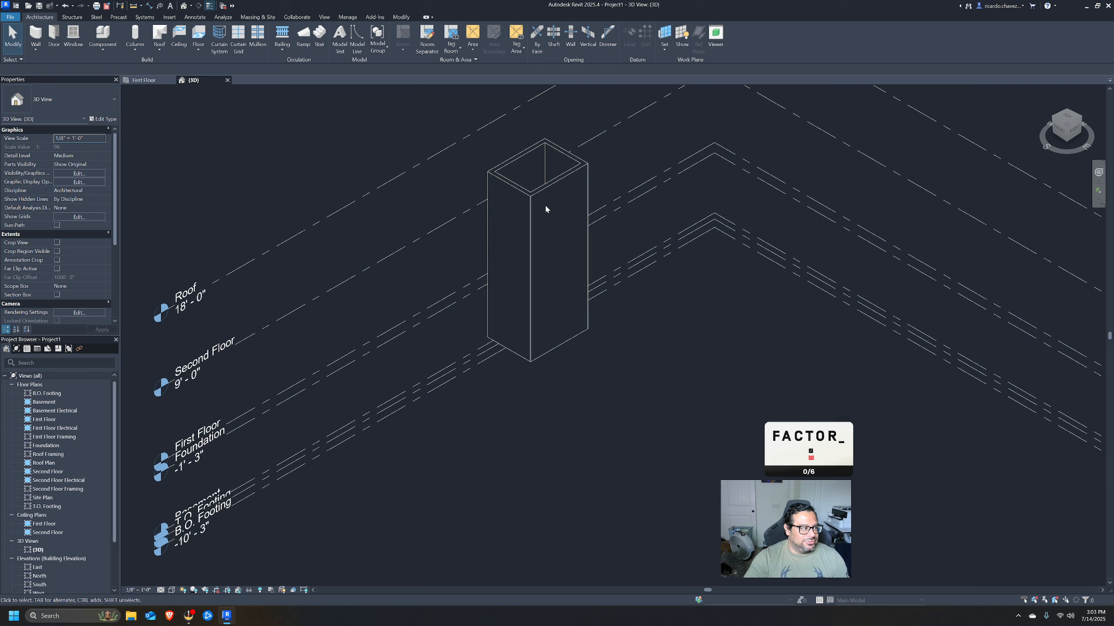
left_click(557, 184)
middle_click_drag(597, 259, 499, 335, "shift")
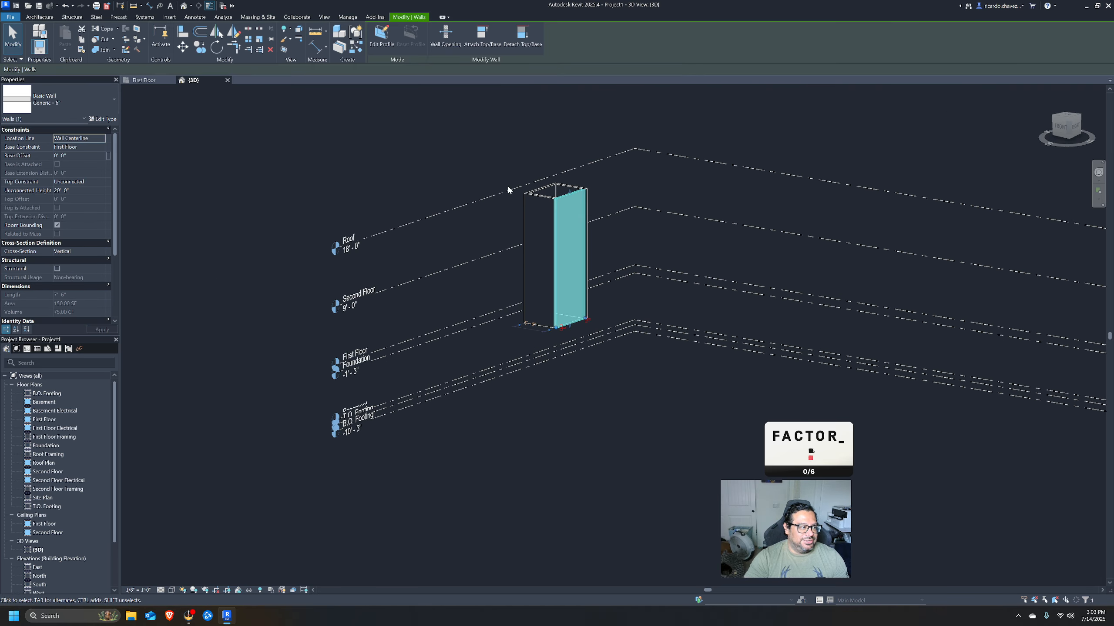
scroll(508, 189, "up", 3)
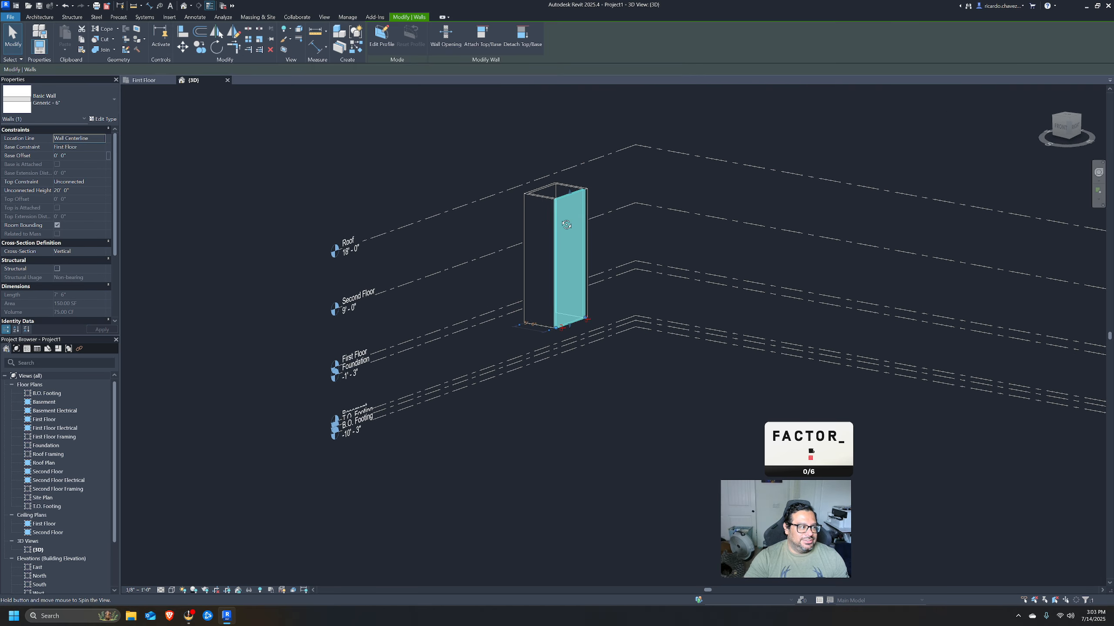
left_click(154, 81)
left_click(628, 261)
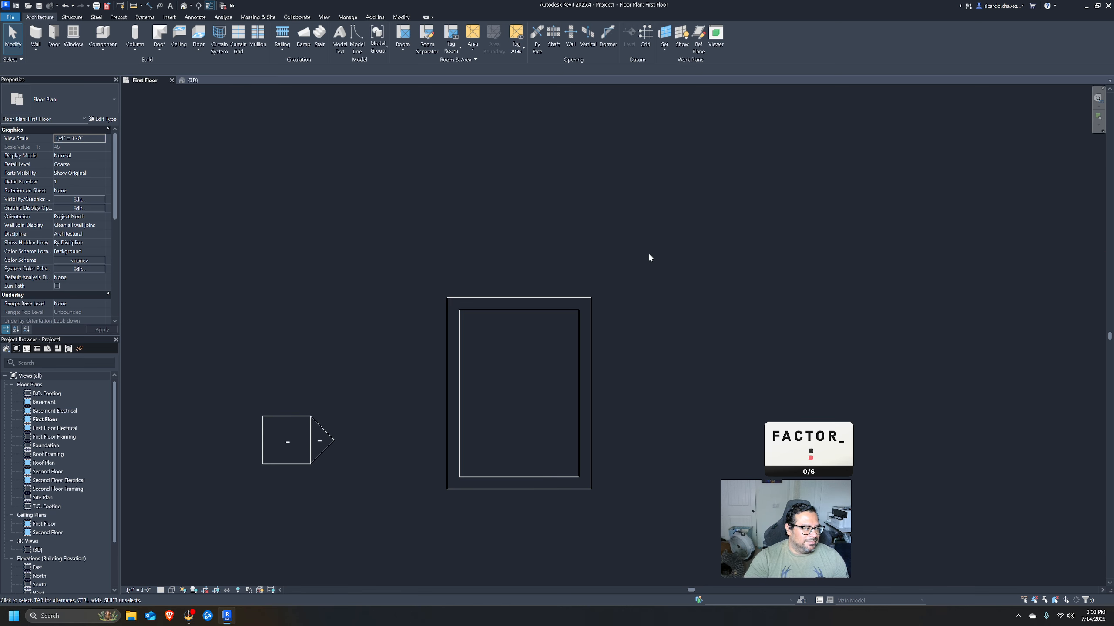
left_click(557, 299)
left_click(589, 196)
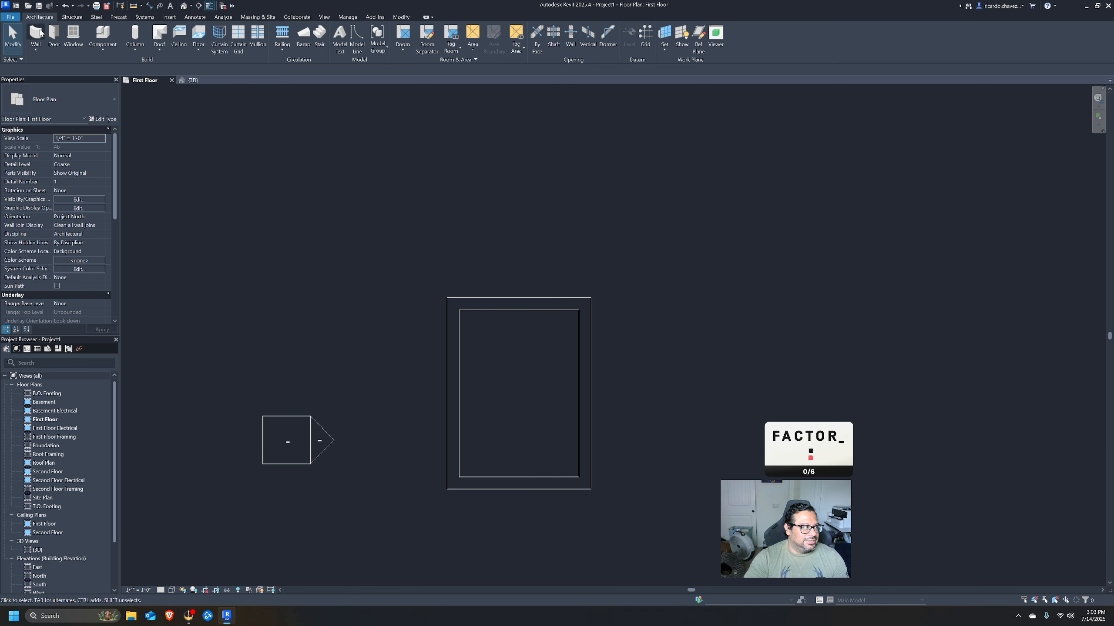
Draw a horizontal Generic - 6" wall about 6'-9" long above the rectangle, with its base constraint set to Roof.
key("w")
key("a")
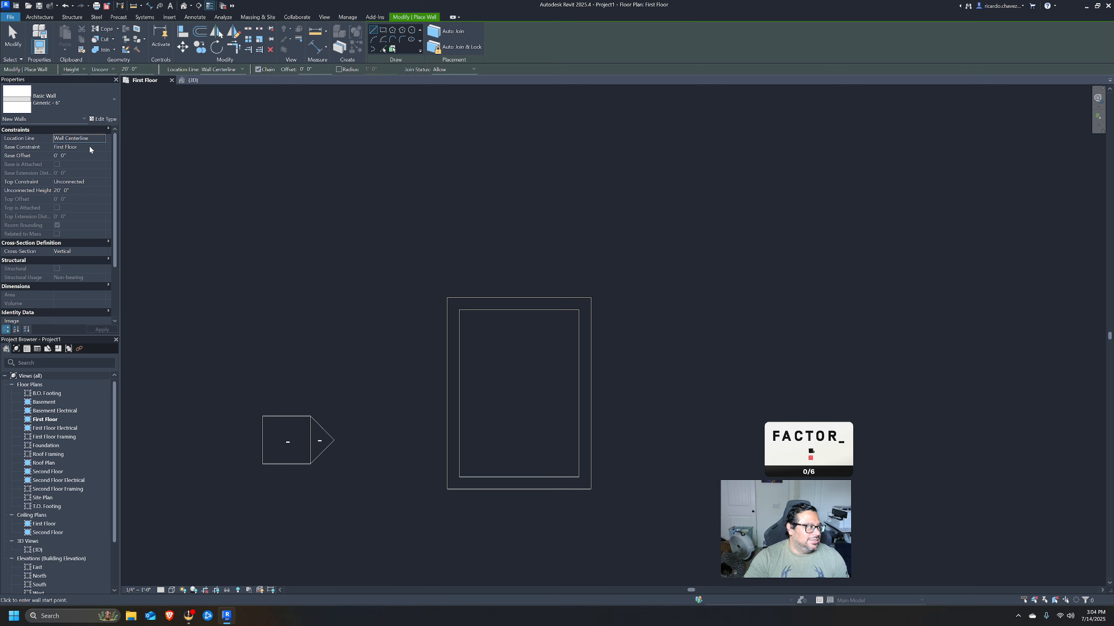
left_click(103, 149)
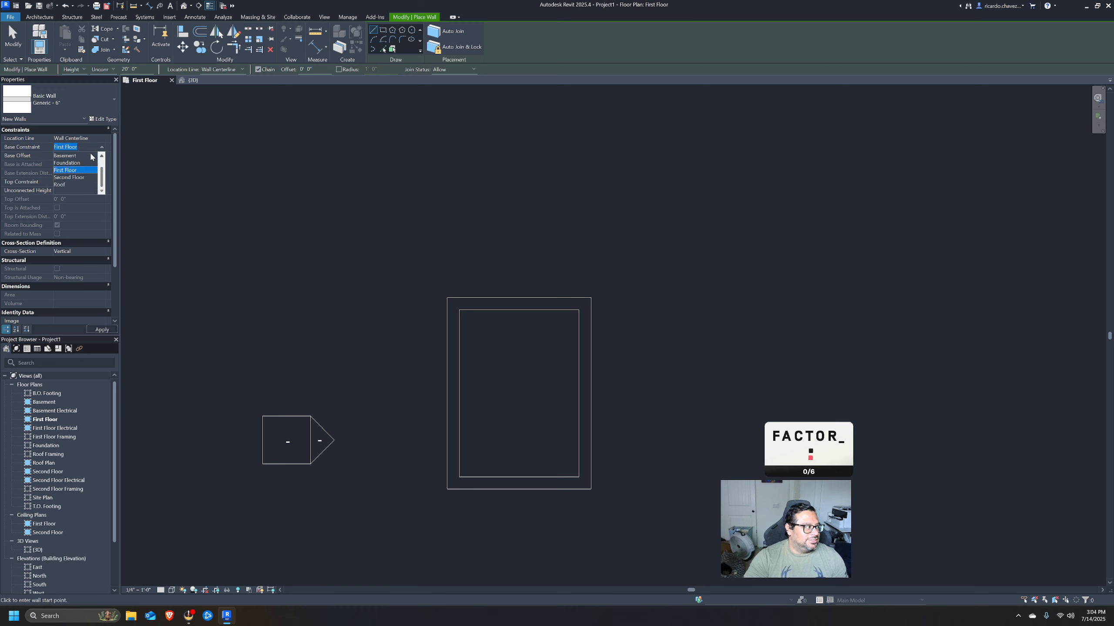
left_click(519, 336)
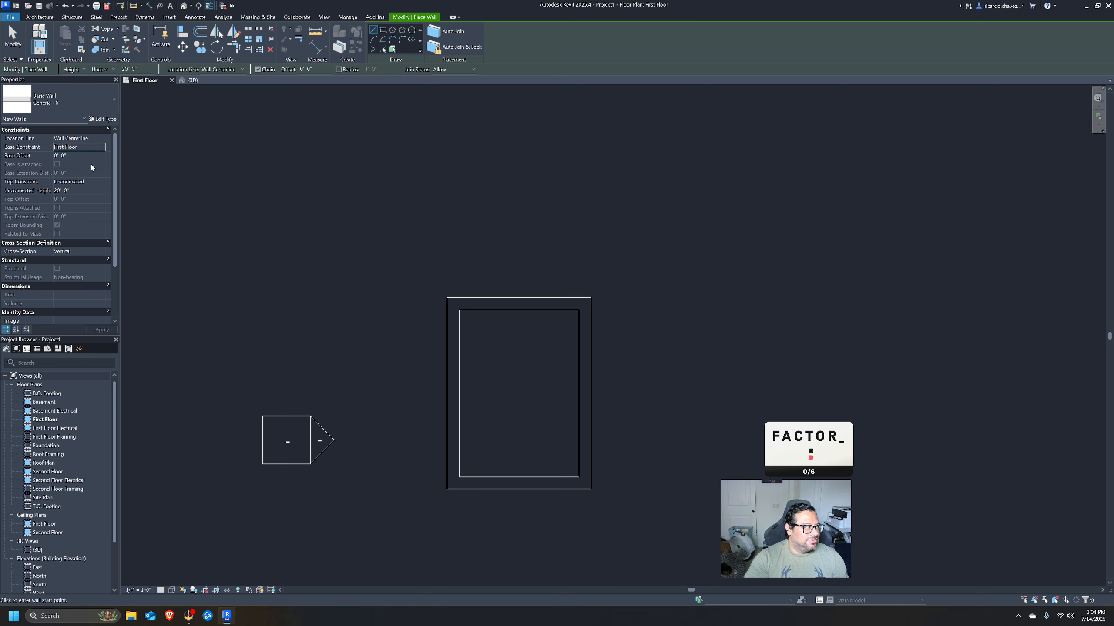
left_click(104, 149)
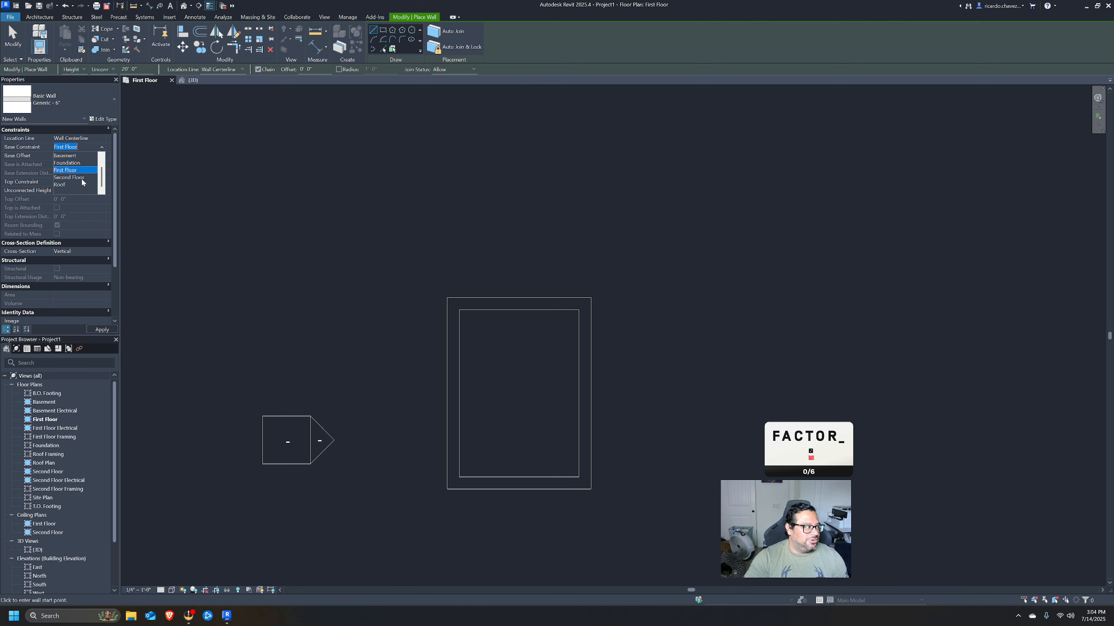
left_click(69, 186)
left_click(452, 259)
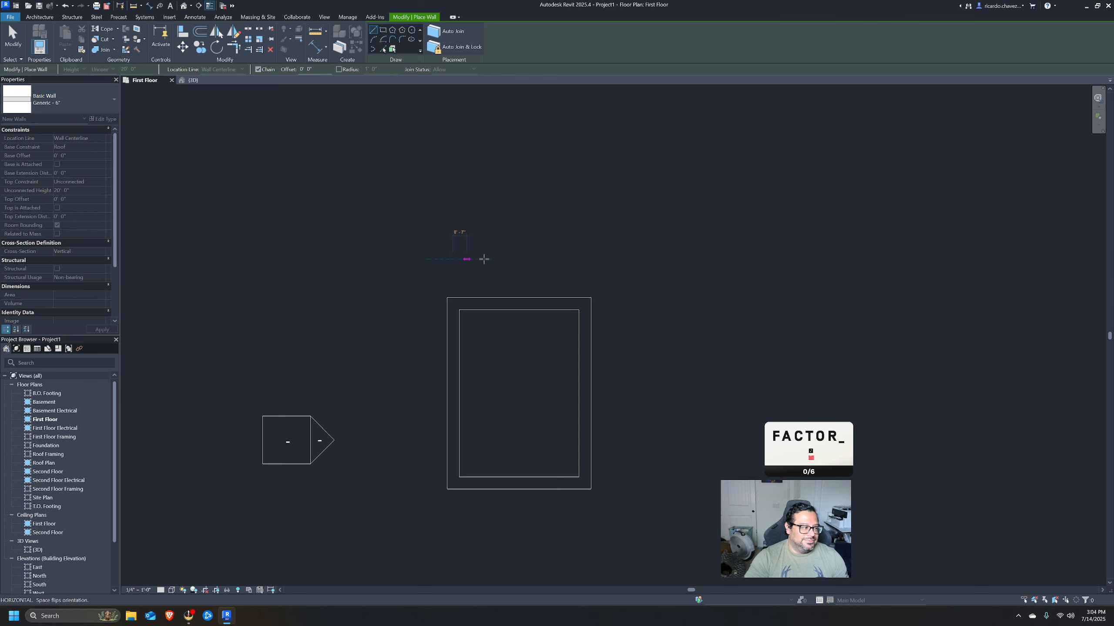
left_click(614, 260)
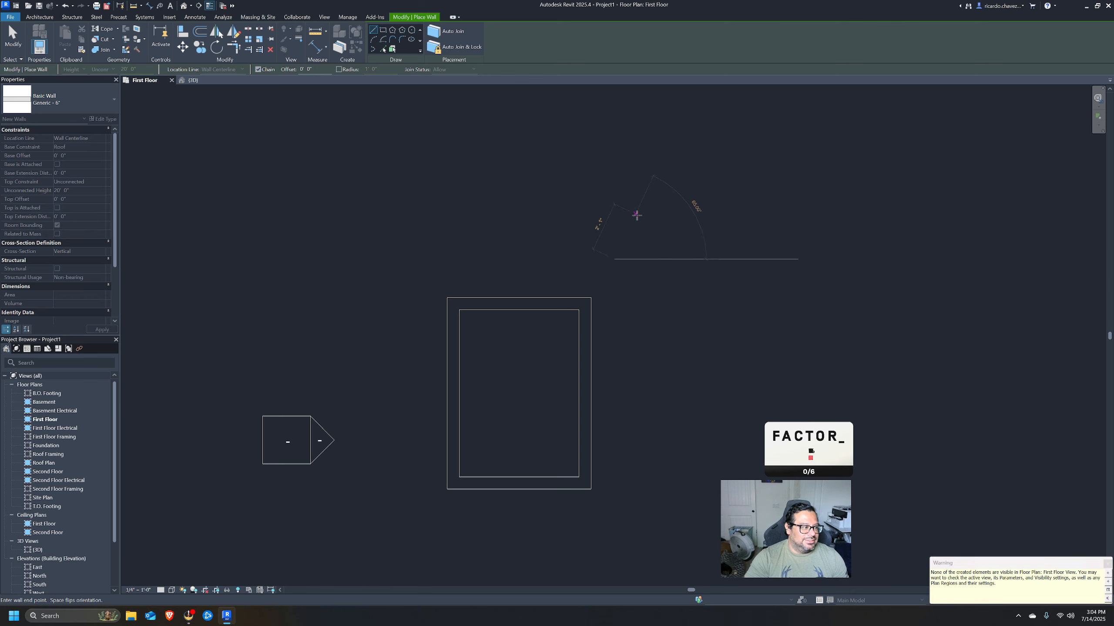
key("Escape")
key("Escape")
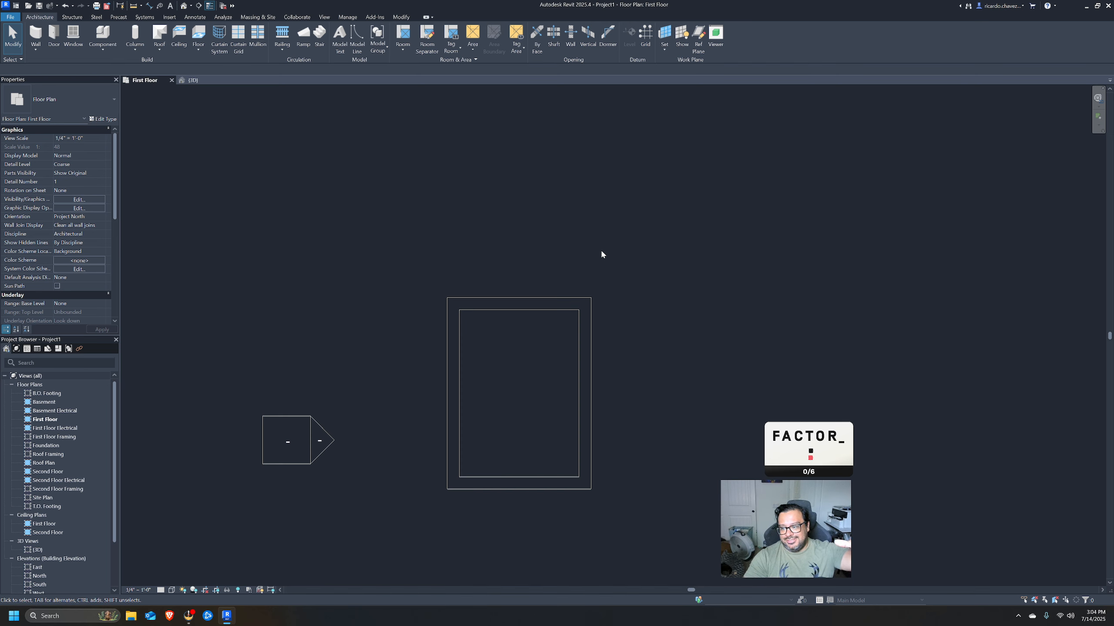
Find the roof-based wall in the default 3D view and delete it.
left_click(184, 5)
middle_click_drag(583, 153, 500, 212, "shift")
left_click(512, 201)
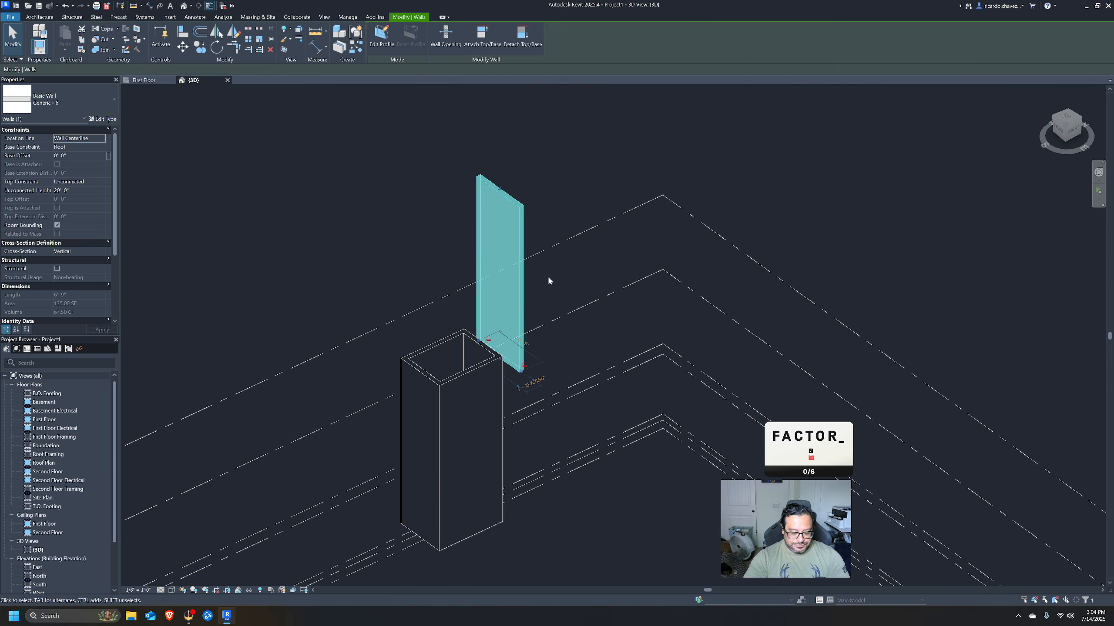
key("Delete")
Return to the First Floor plan and delete all four walls of the rectangle.
left_click(144, 80)
middle_click_drag(570, 321, 708, 298)
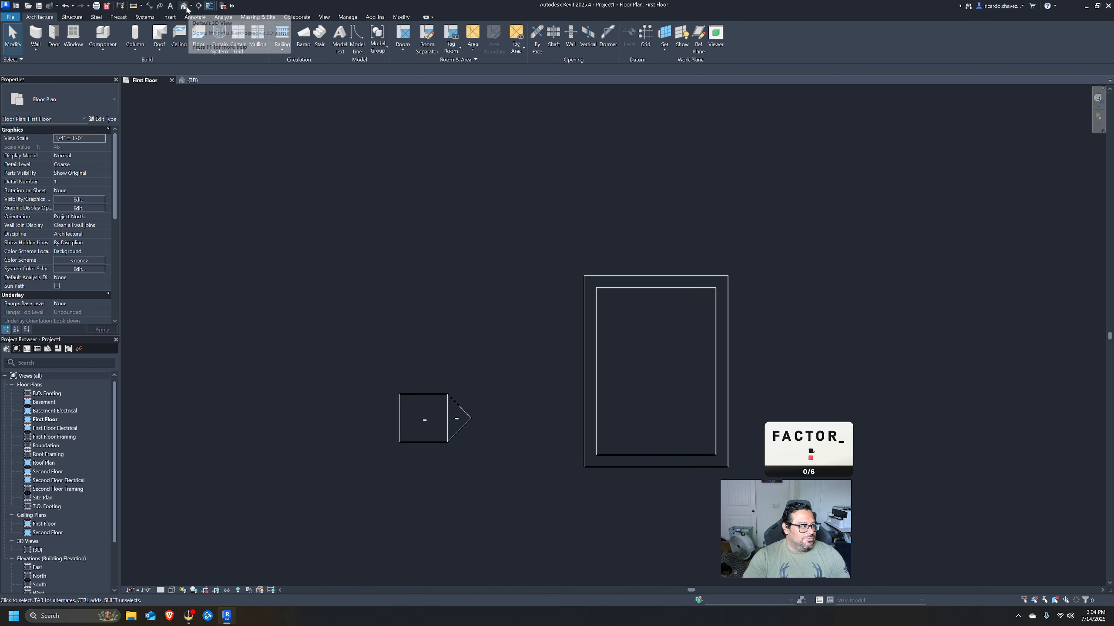
left_click_drag(577, 254, 835, 514)
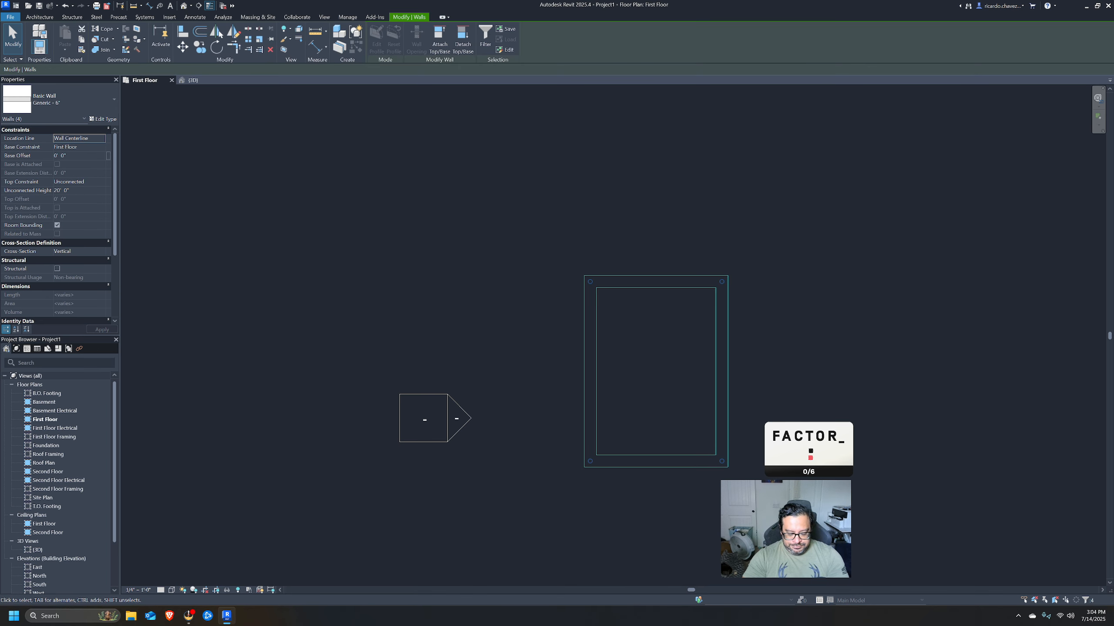
key("Delete")
middle_click_drag(902, 384, 509, 349)
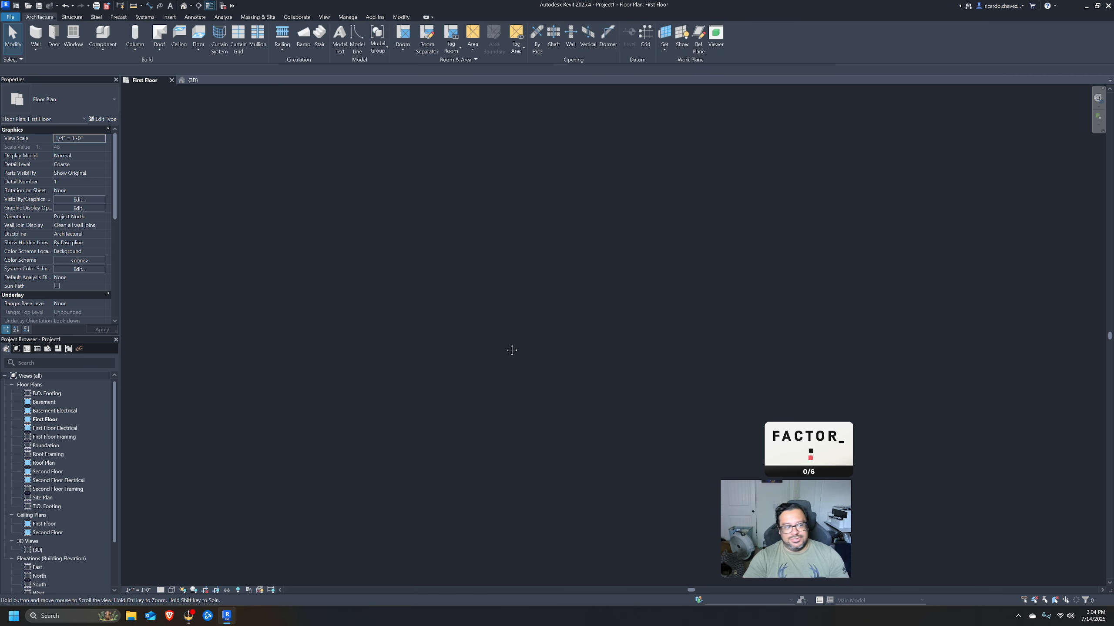
scroll(519, 352, "down", 2)
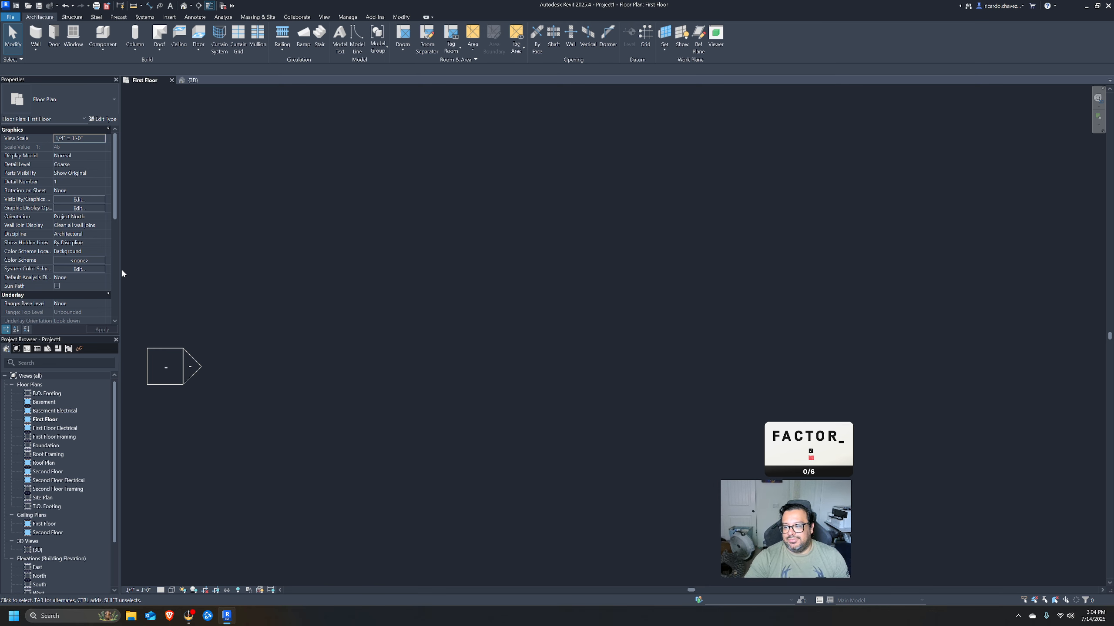
left_click(341, 18)
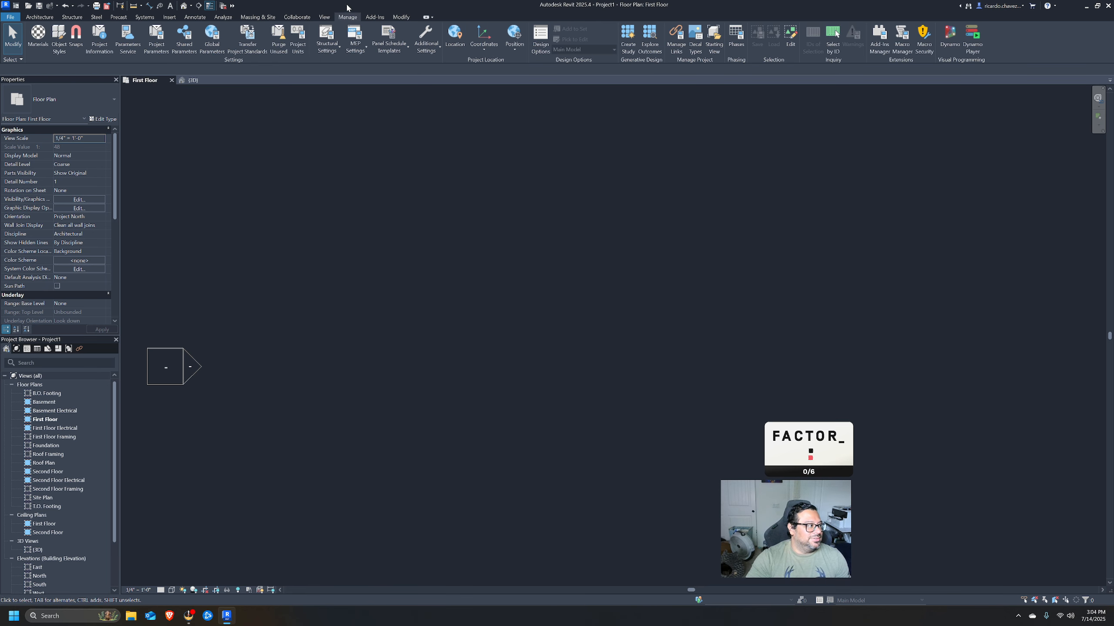
left_click(44, 16)
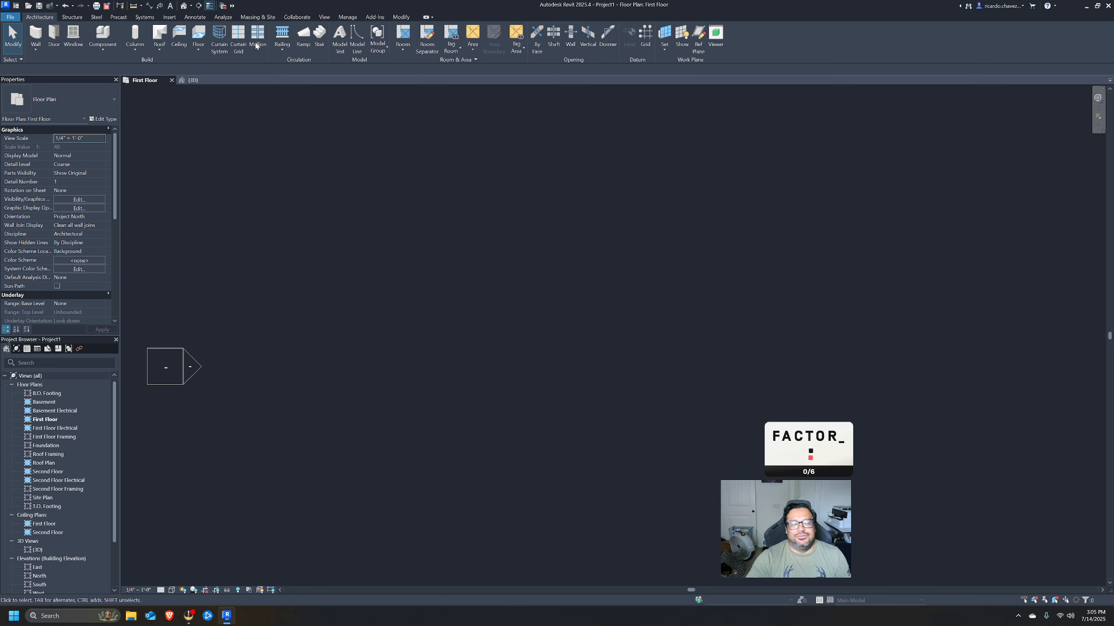
left_click(52, 41)
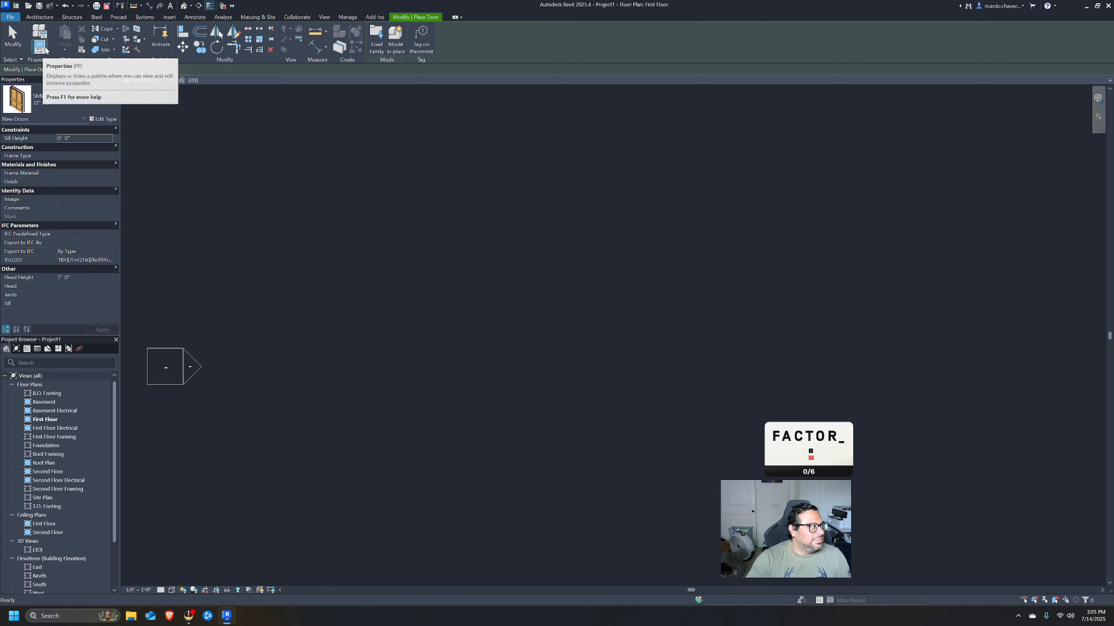
Start an architectural wall and choose the Exterior - Brick on Wood Stud wall type.
left_click(39, 16)
left_click(39, 49)
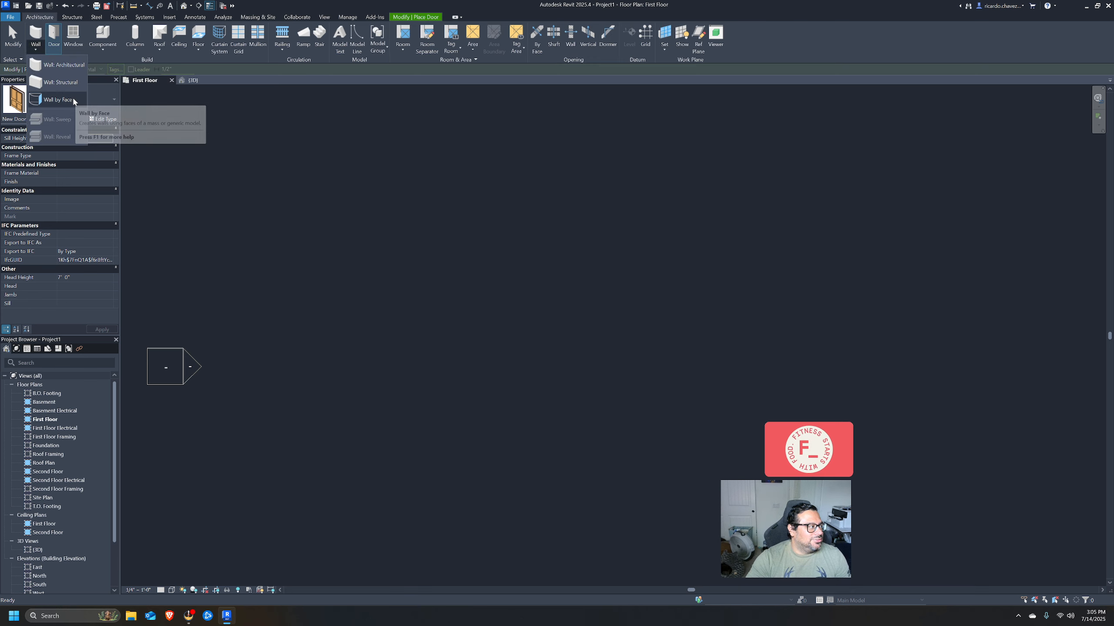
left_click(65, 66)
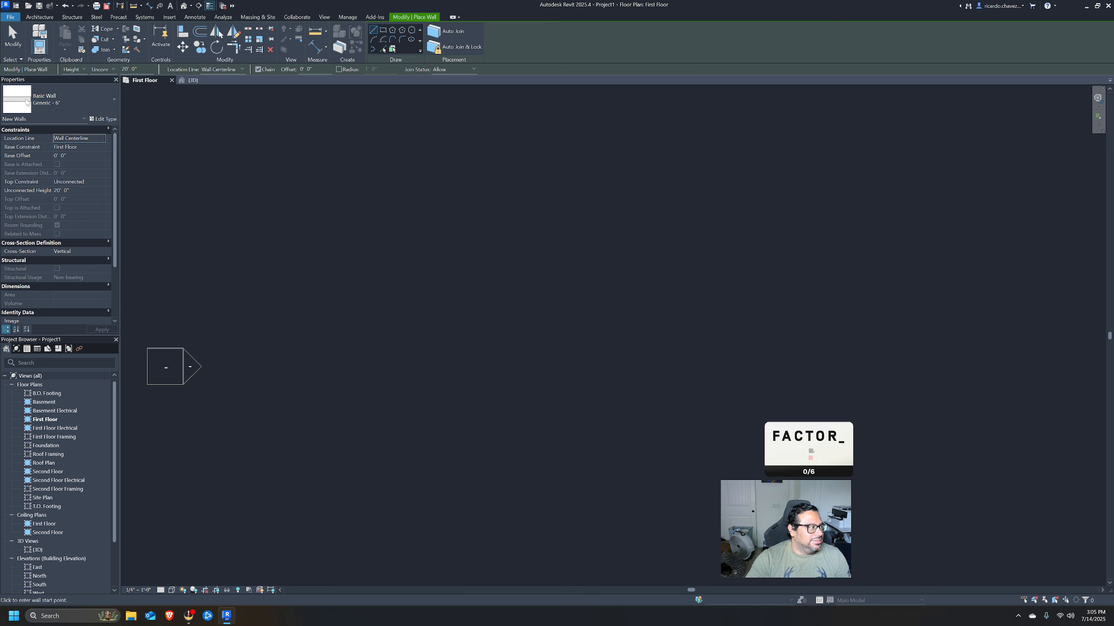
left_click(26, 103)
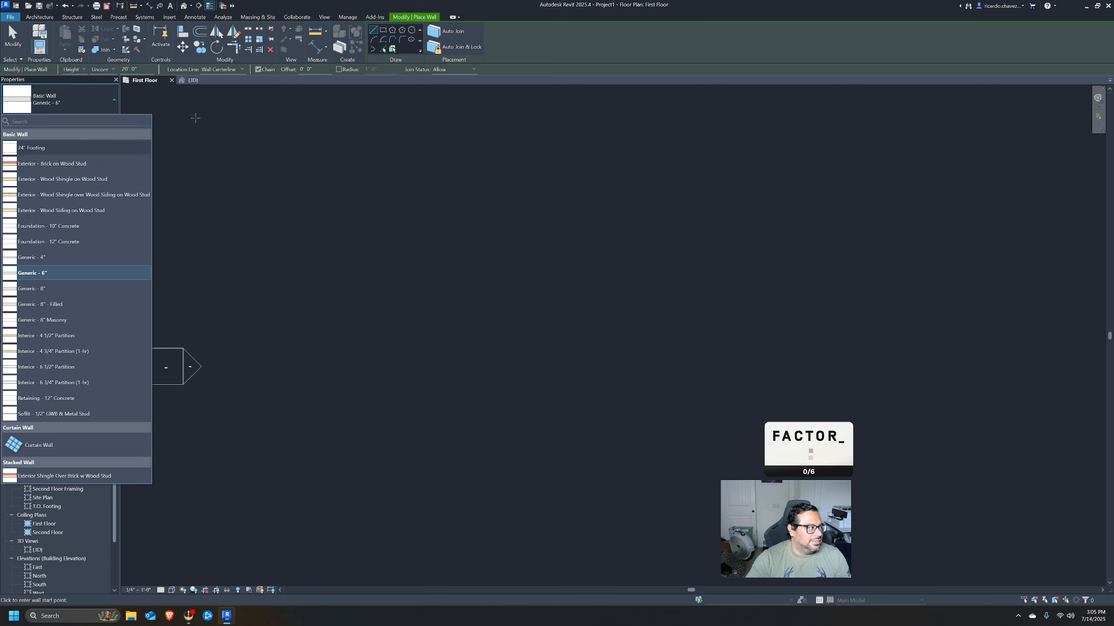
left_click(69, 164)
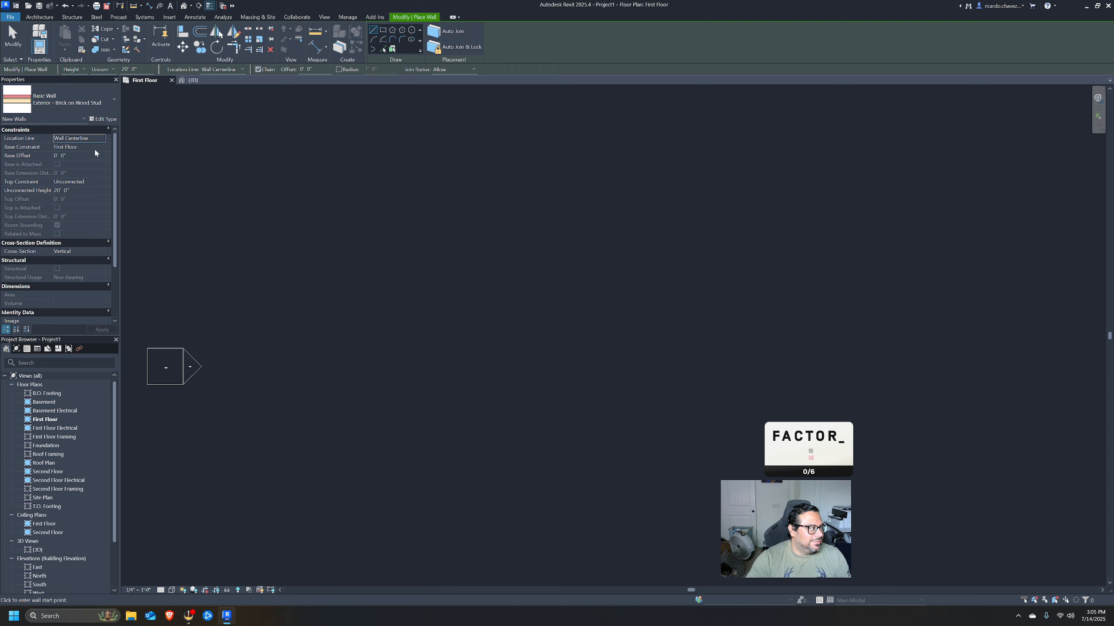
left_click(85, 190)
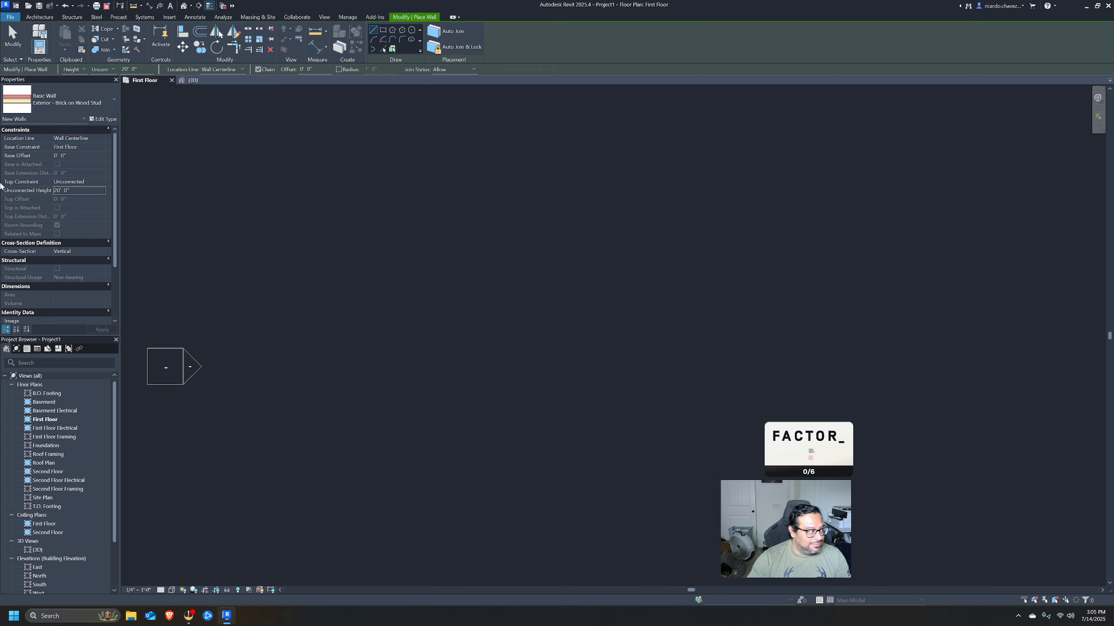
key("d")
key("r")
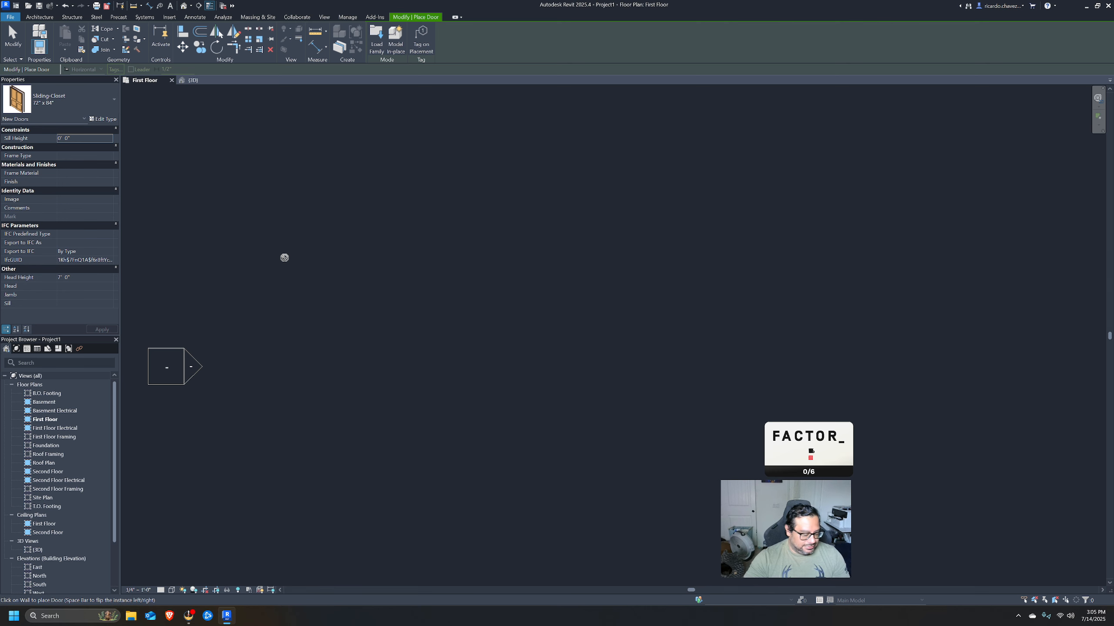
key("Escape")
Restart the Wall command and set the new wall's unconnected height to 9'-0".
key("w")
key("a")
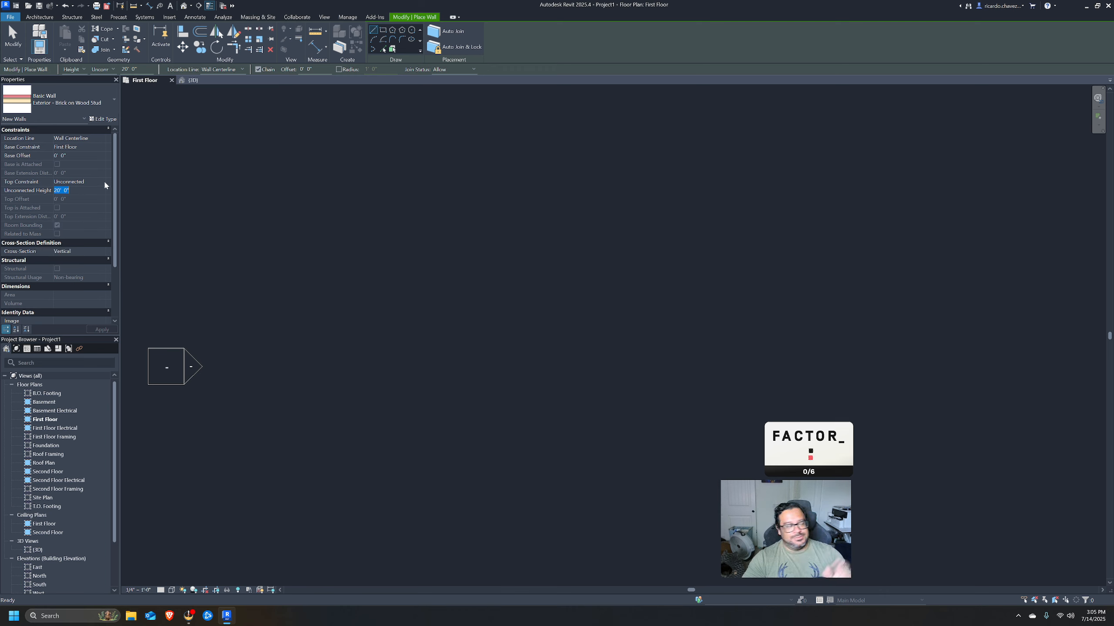
type("9")
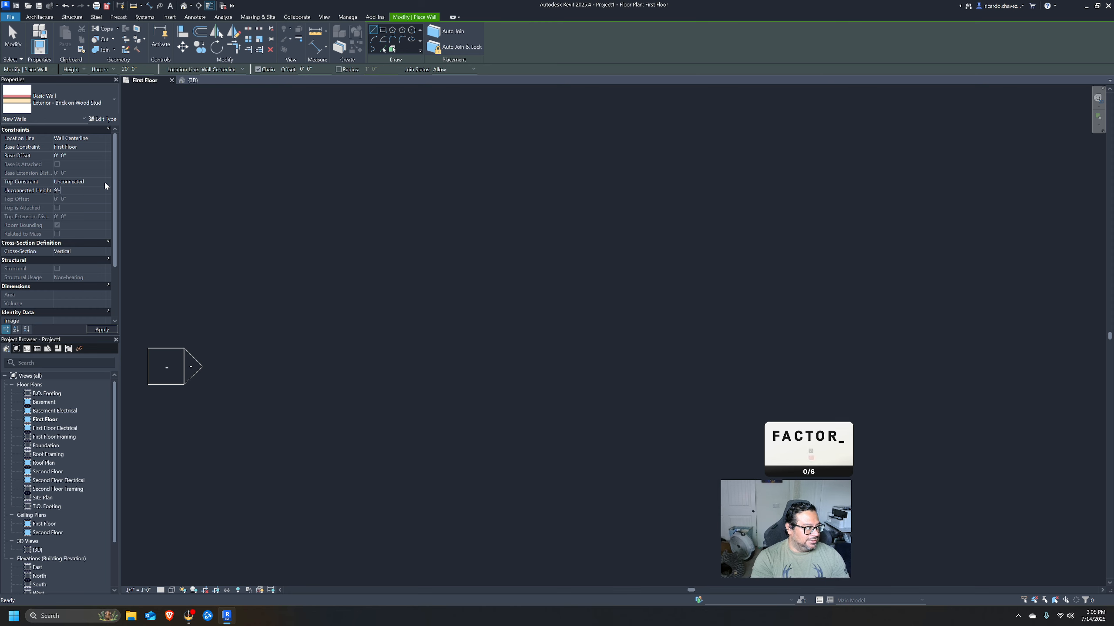
type("'-")
key("Return")
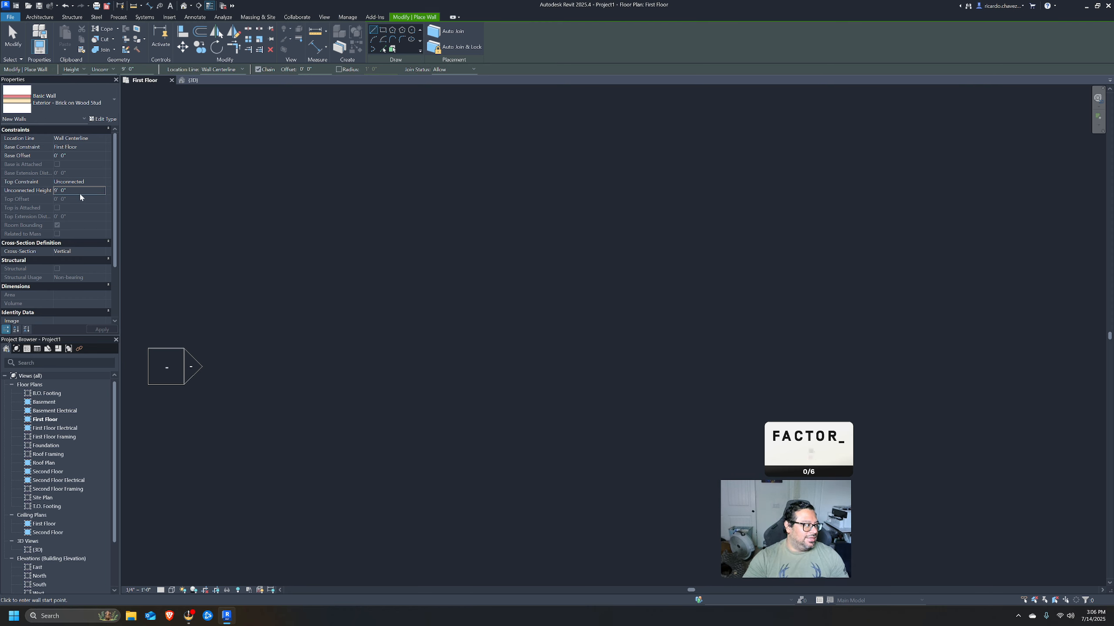
Draw a horizontal brick-on-wood-stud wall about 23 ft long east of the west elevation marker and show it in the default 3D view.
scroll(56, 260, "down", 3)
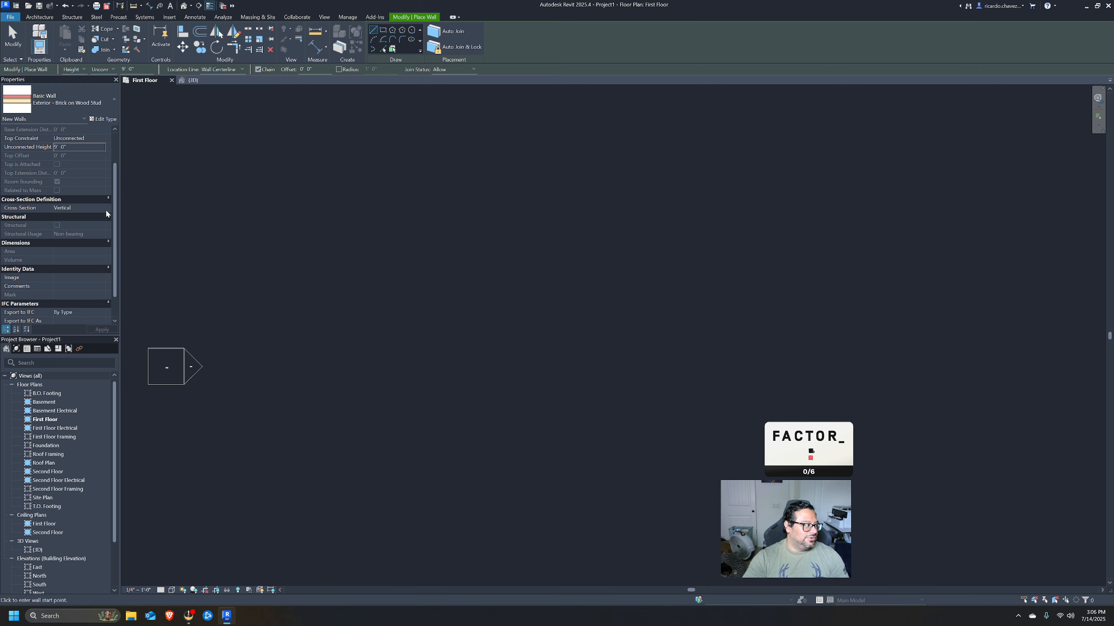
scroll(63, 295, "down", 2)
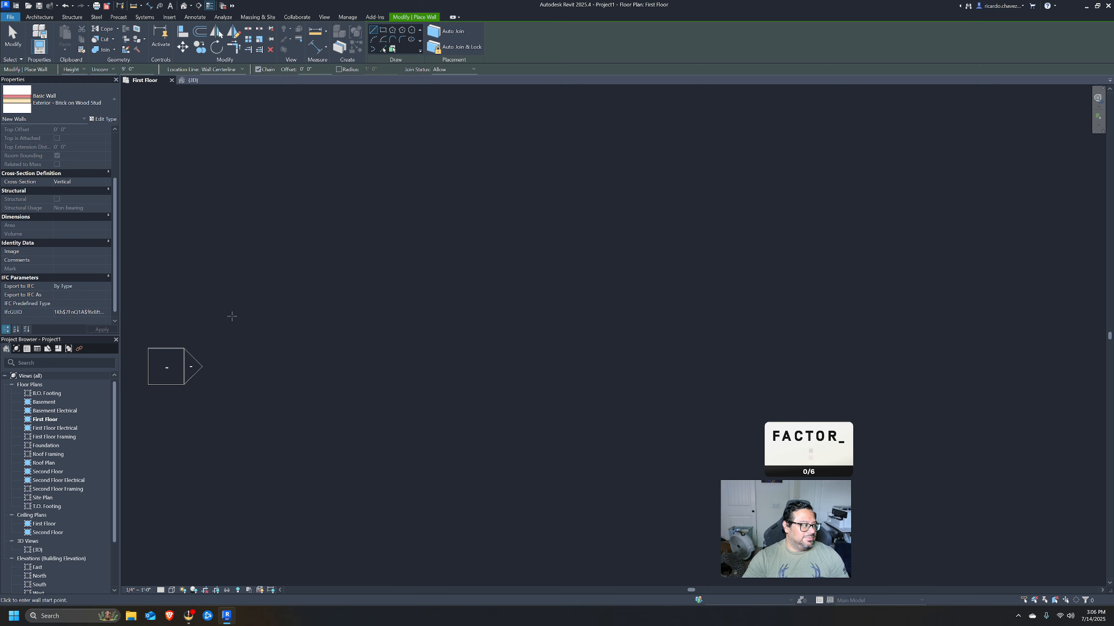
left_click(315, 382)
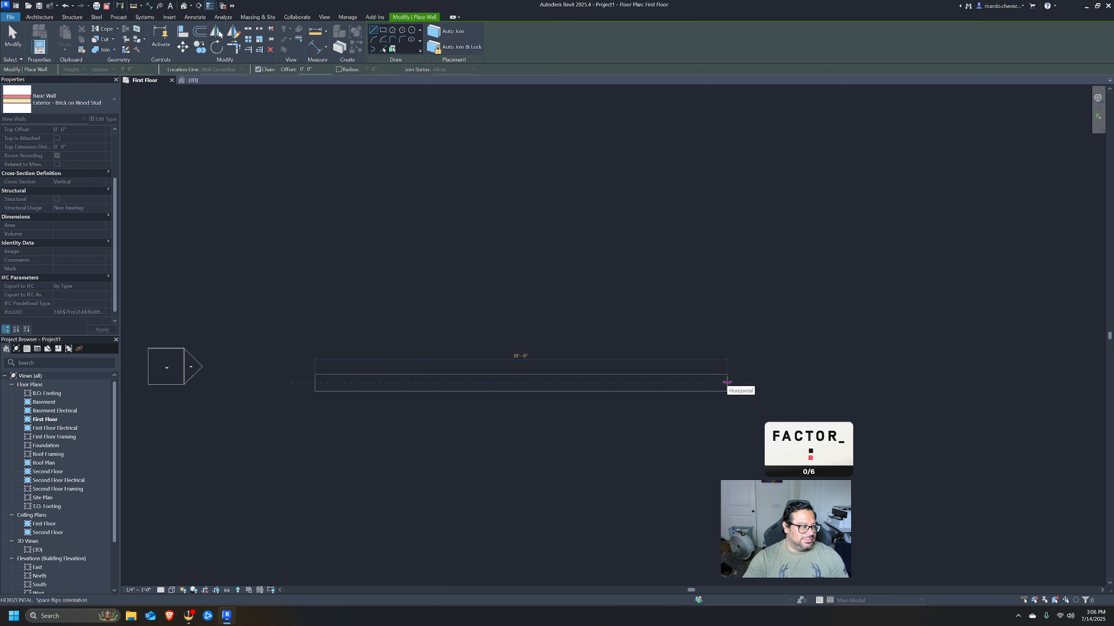
left_click(694, 332)
key("Escape")
key("Escape")
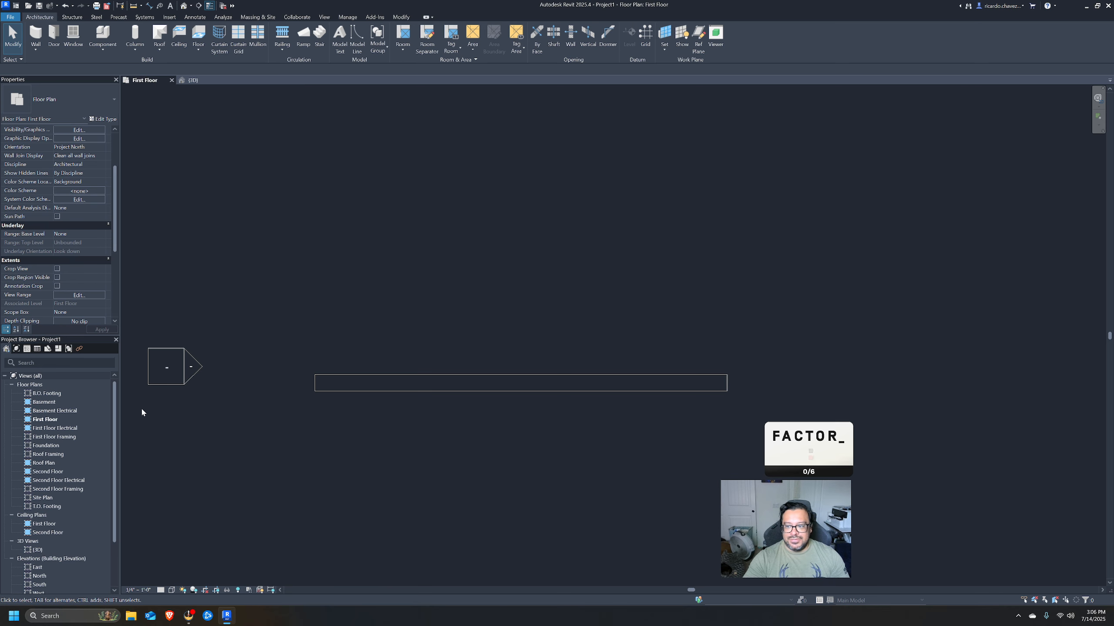
left_click(183, 6)
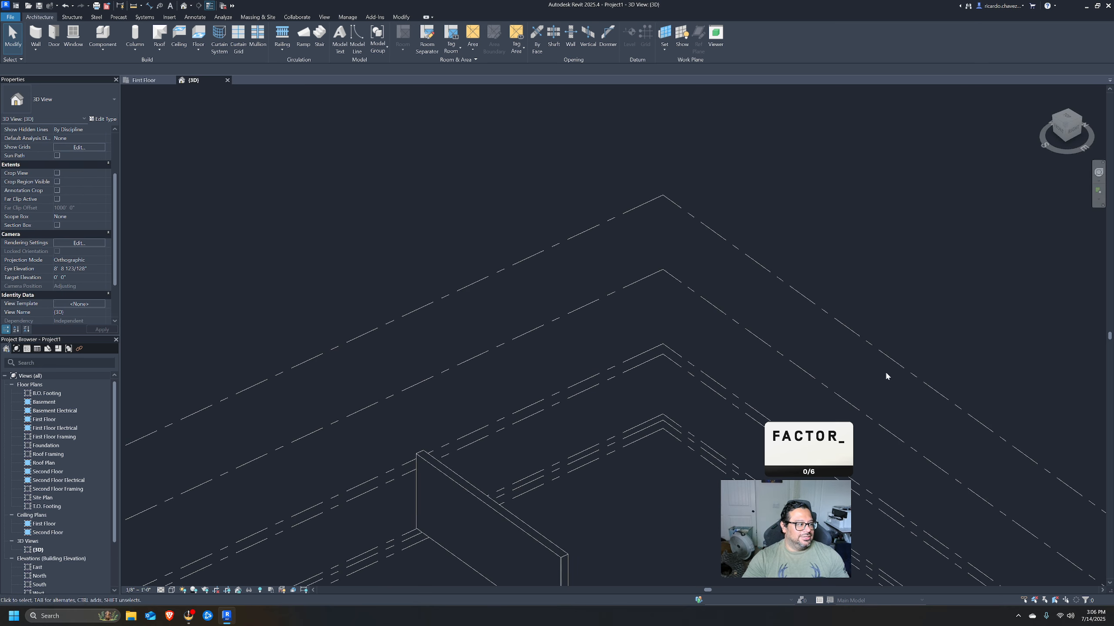
Examine the new wall against the First Floor level in the 3D view.
scroll(701, 246, "up", 3)
left_click(670, 274)
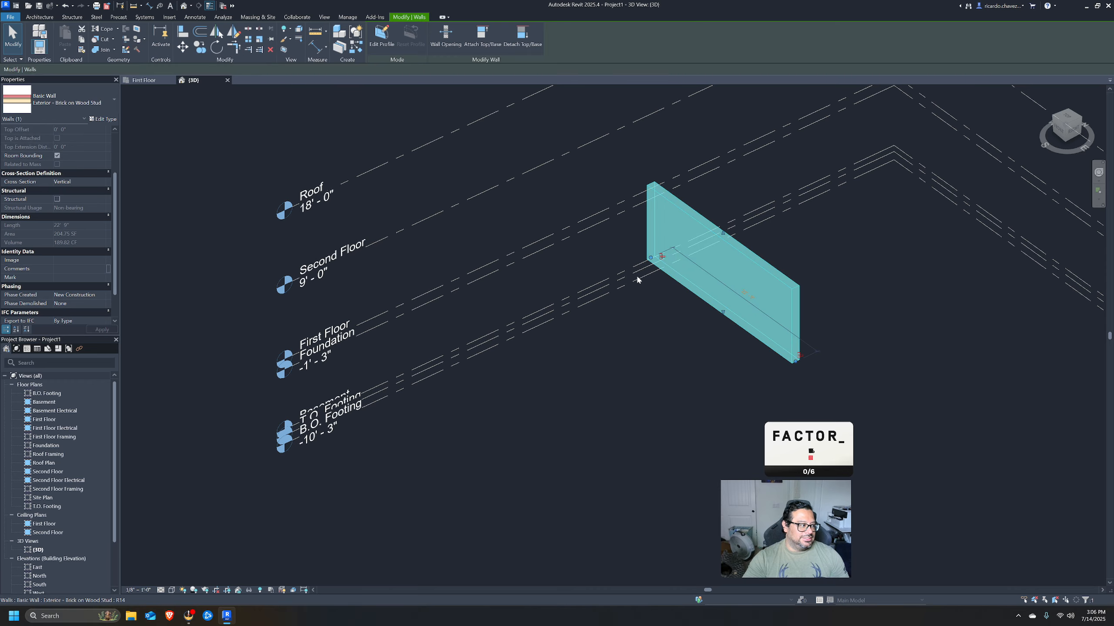
left_click(508, 269)
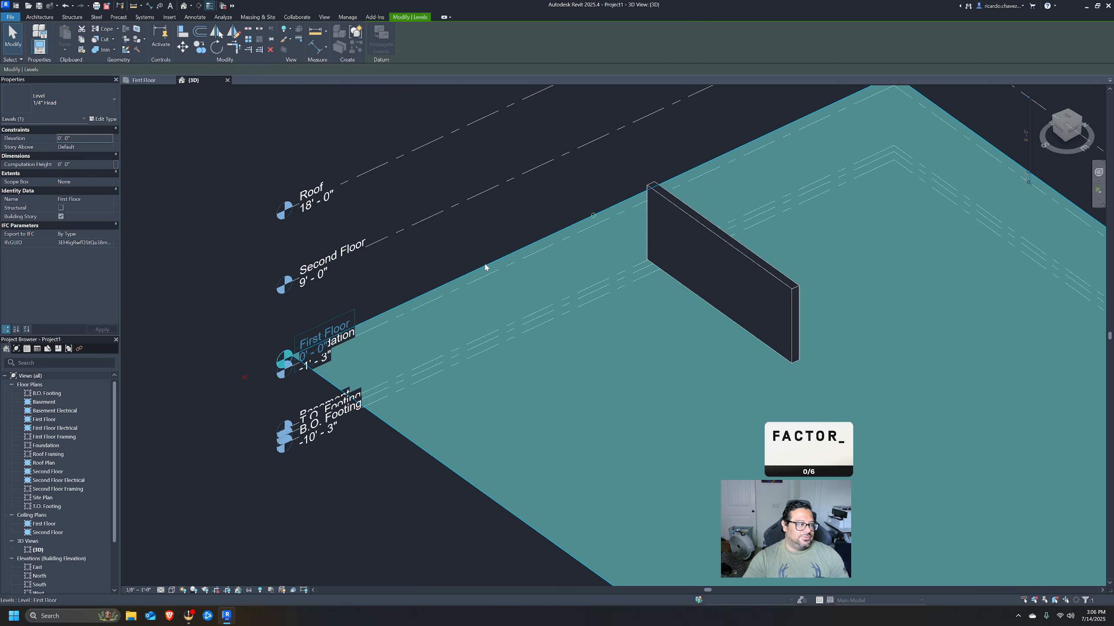
middle_click_drag(736, 286, 448, 302, "shift")
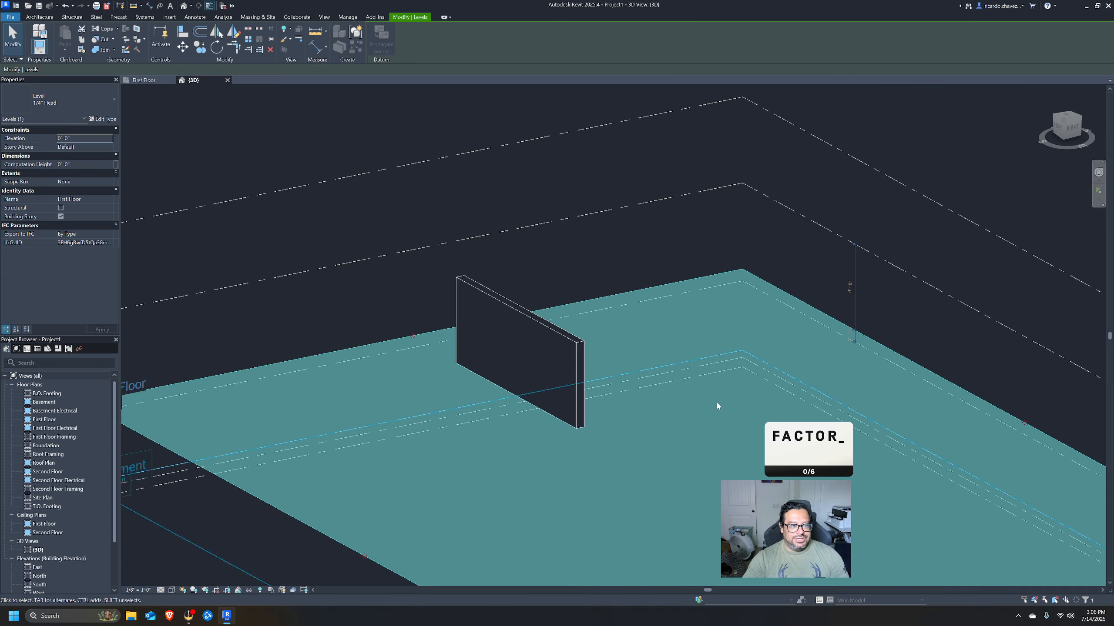
middle_click_drag(735, 327, 756, 310)
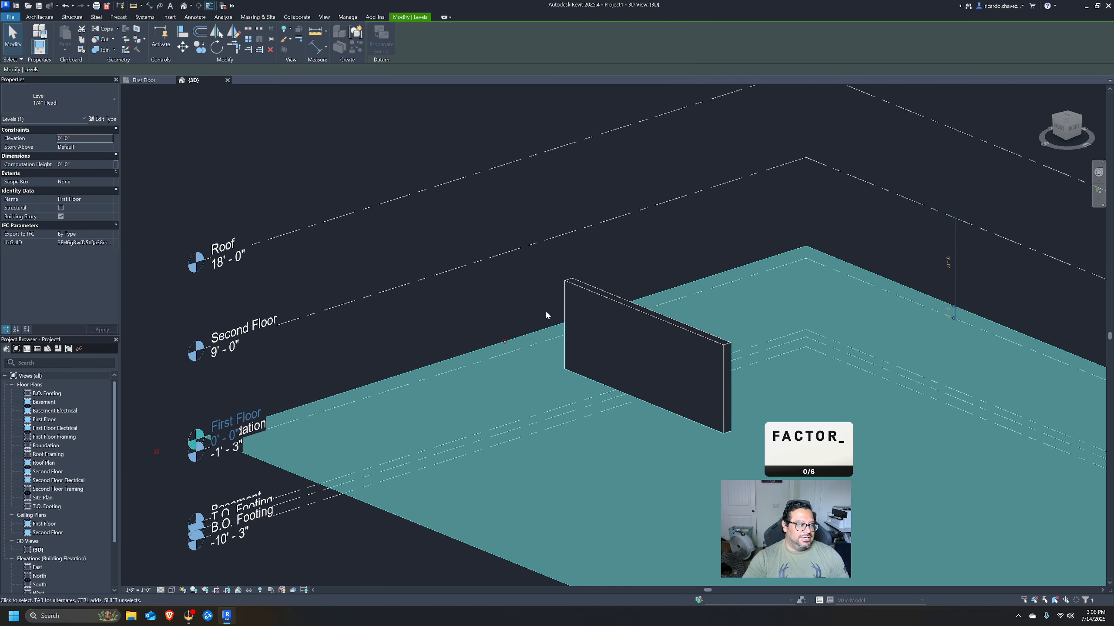
left_click(599, 290)
left_click(588, 268)
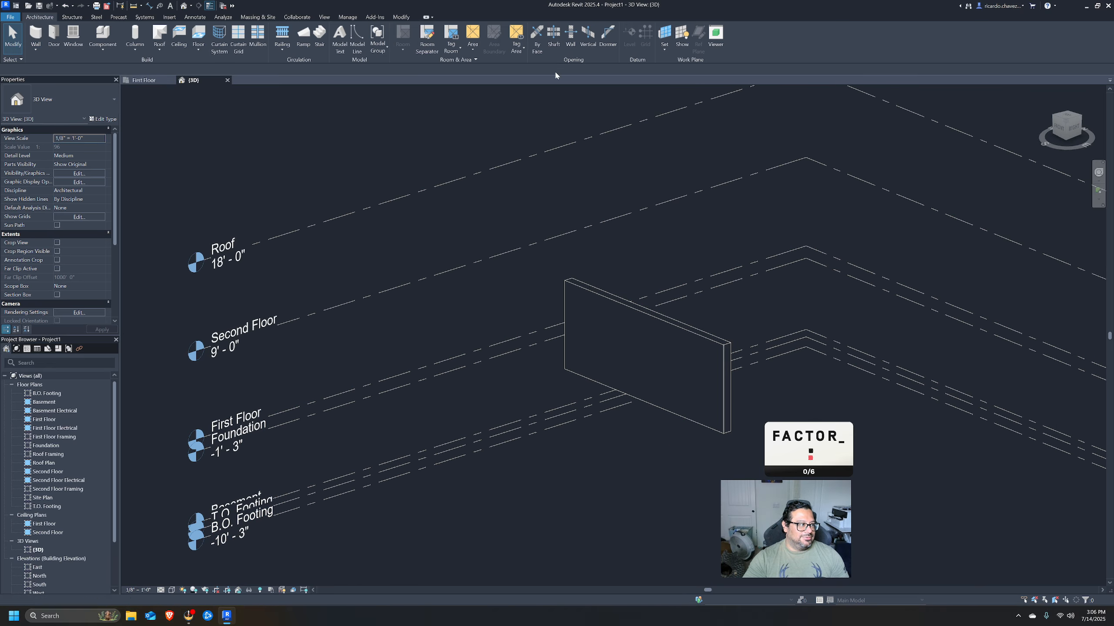
Switch the canvas to the light theme and return to the First Floor plan.
left_click(326, 17)
left_click(833, 37)
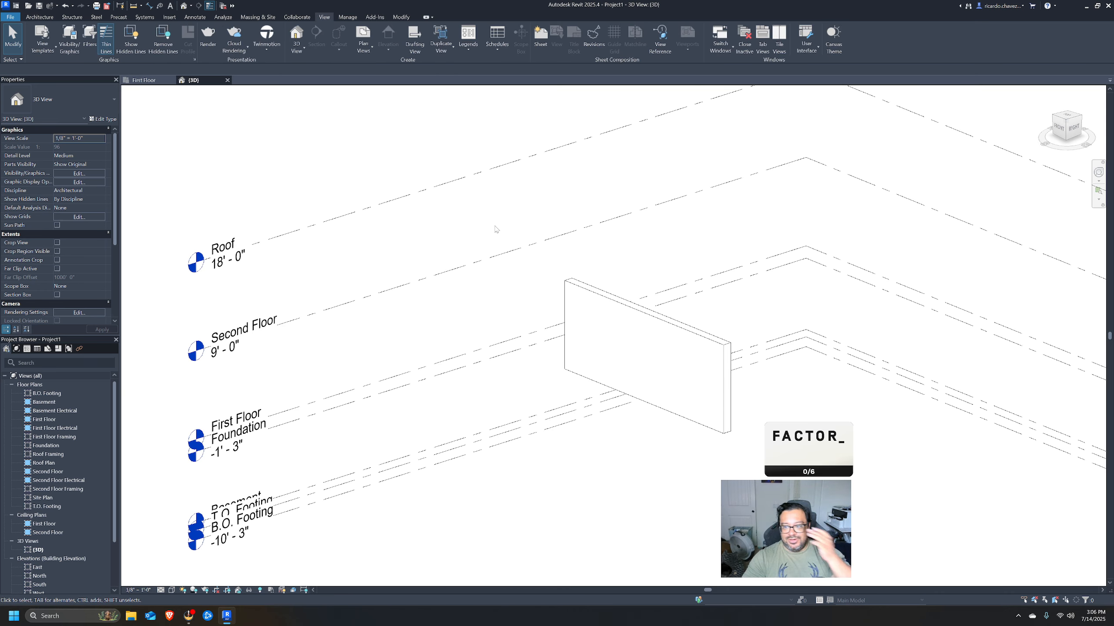
left_click(147, 81)
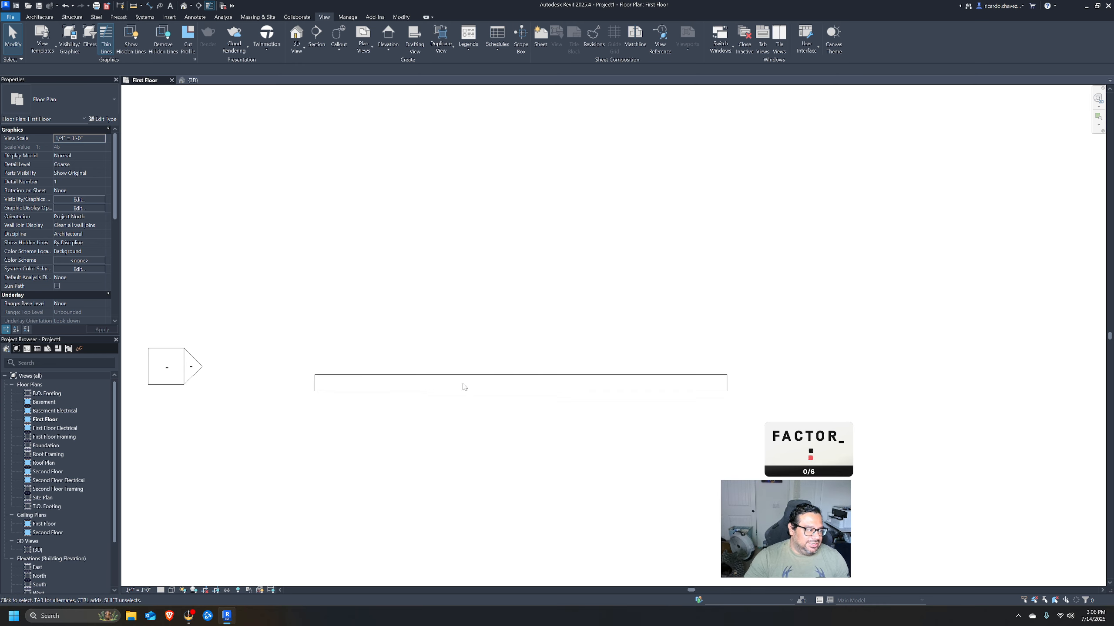
Review the brick-on-wood-stud wall's properties and the available wall types without changing its type.
left_click(355, 382)
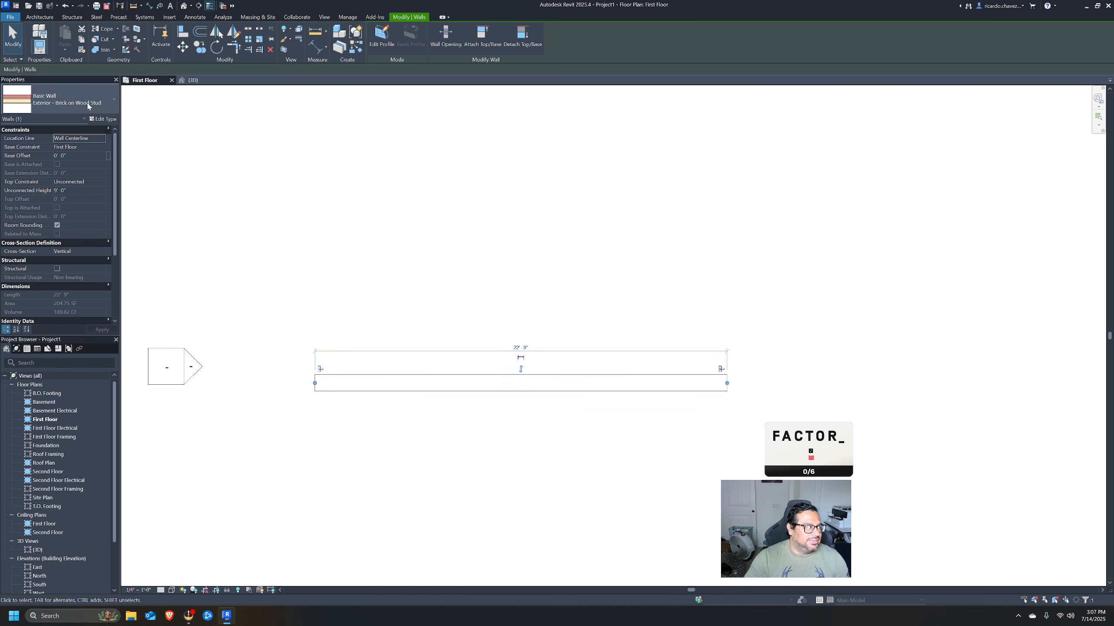
left_click(53, 103)
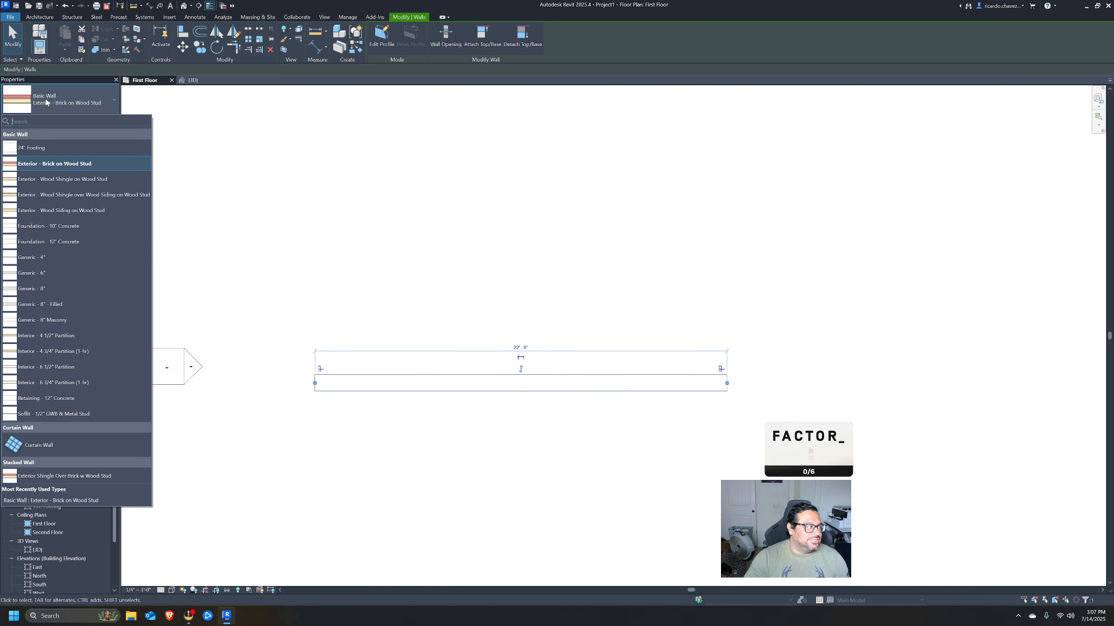
left_click(47, 103)
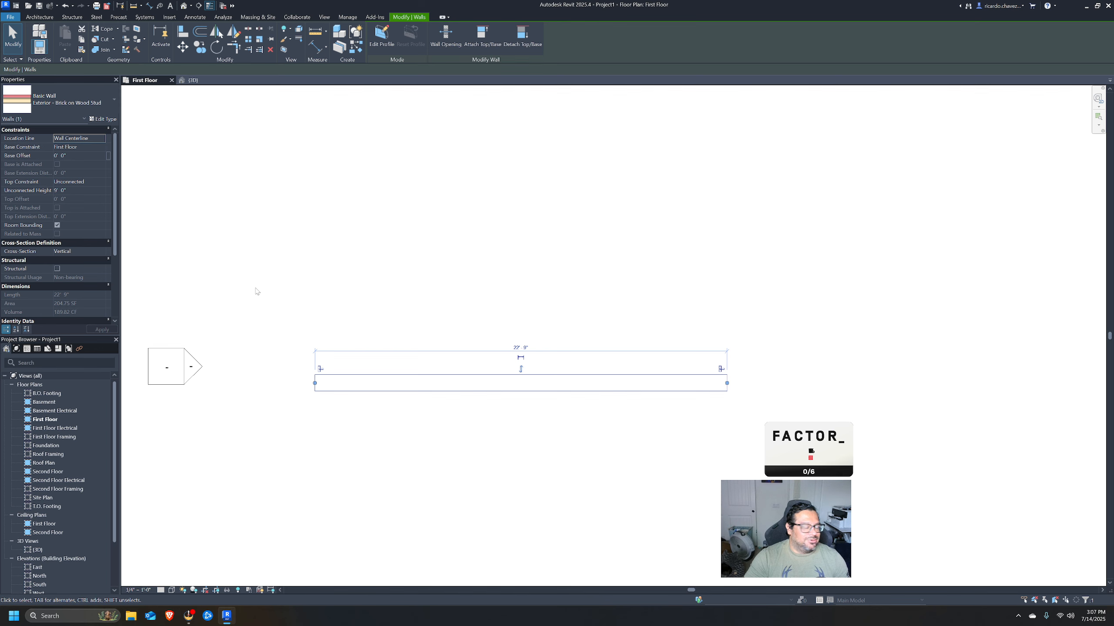
left_click(354, 273)
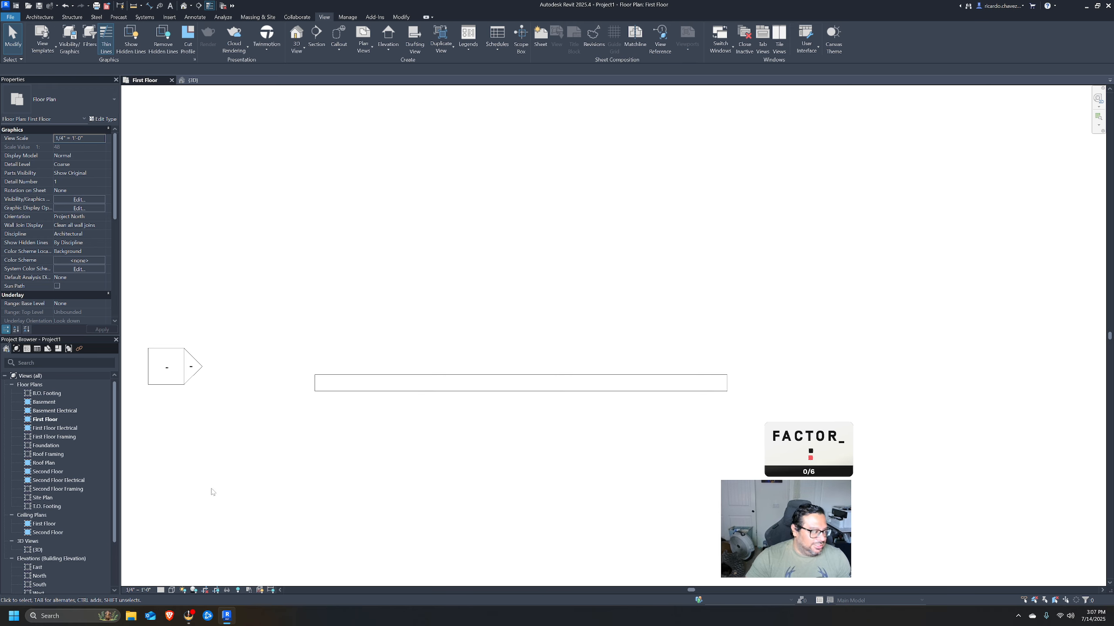
left_click(340, 389)
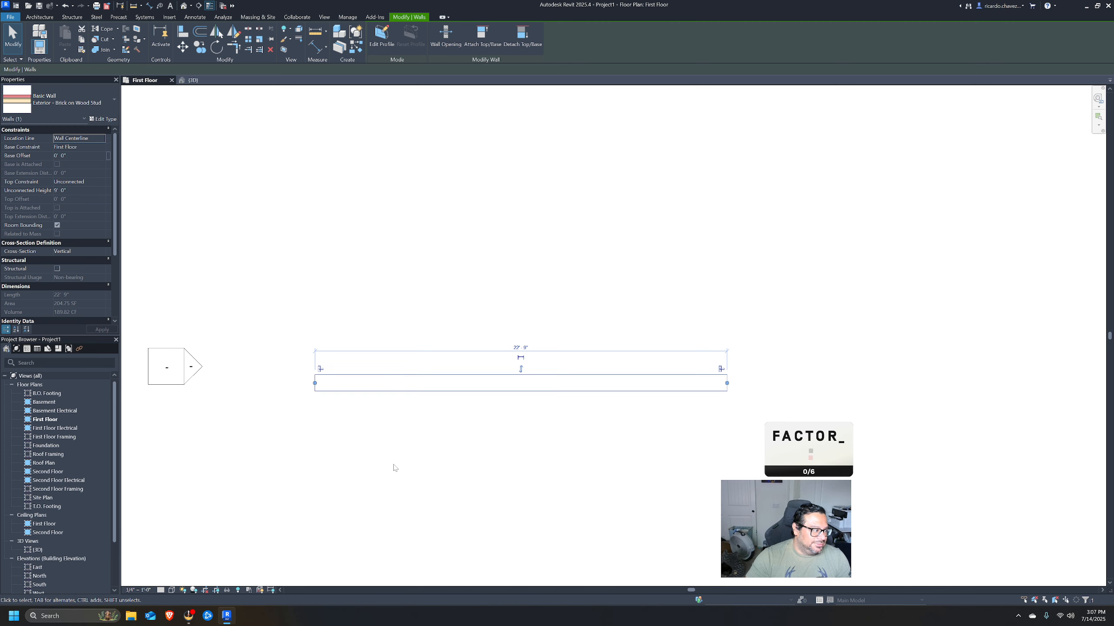
left_click(394, 467)
left_click(337, 390)
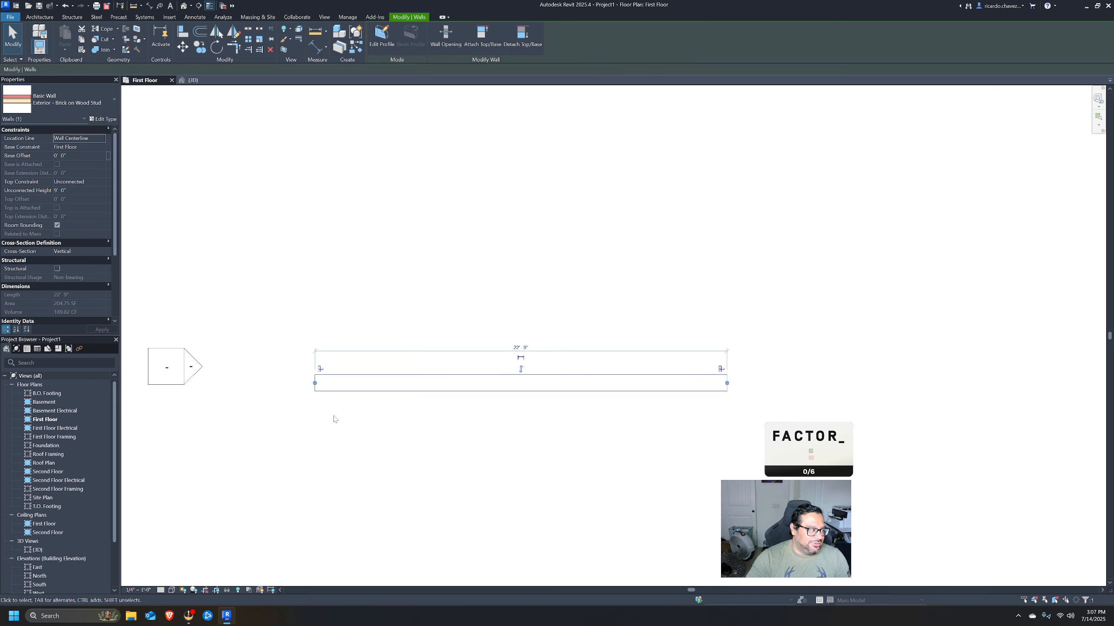
Set the First Floor plan's detail level to Medium, trying Fine for comparison before returning to Medium.
left_click(161, 593)
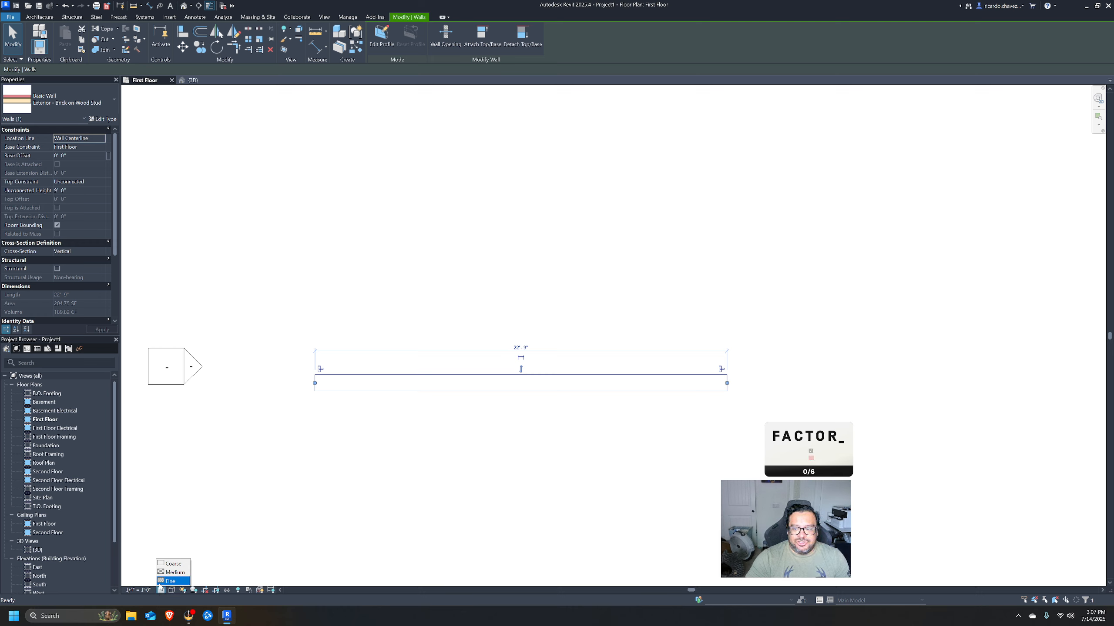
left_click(176, 575)
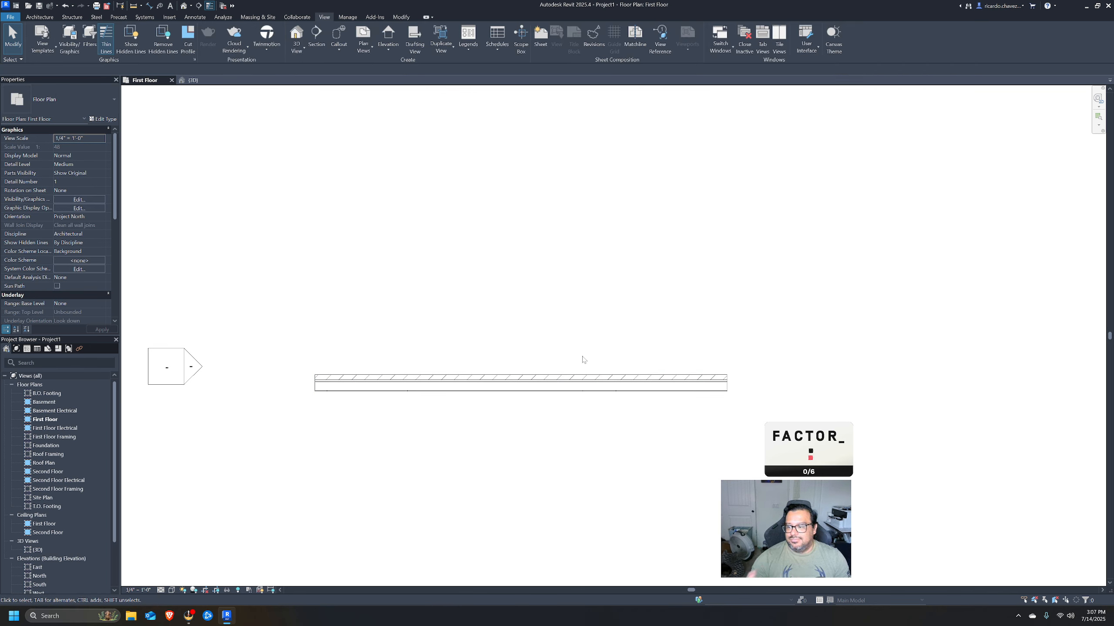
left_click(161, 591)
left_click(171, 585)
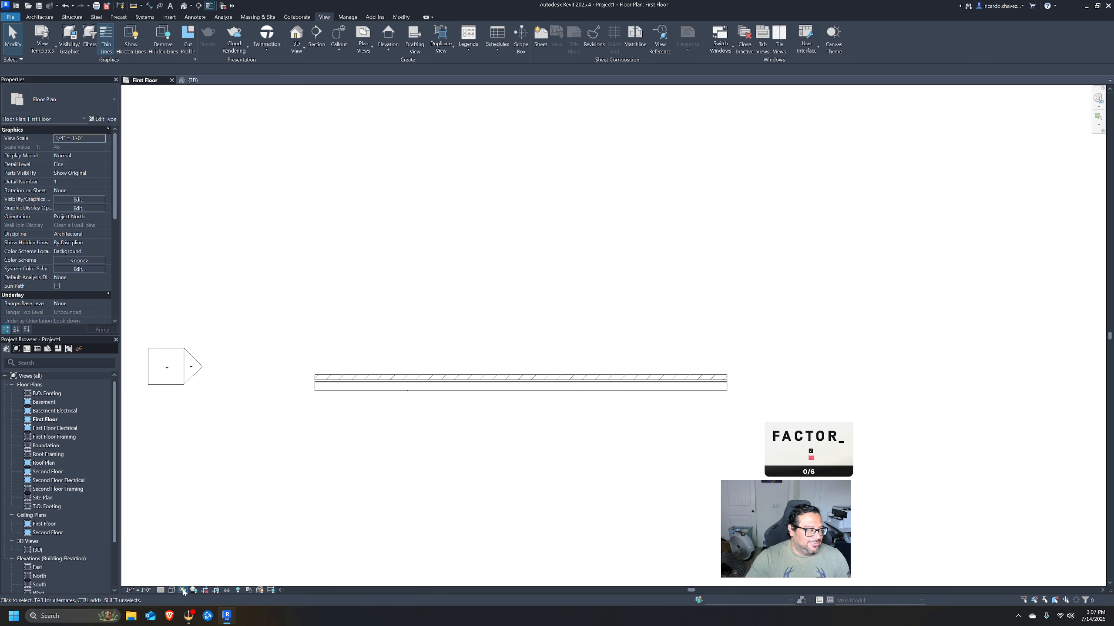
left_click(161, 591)
left_click(173, 575)
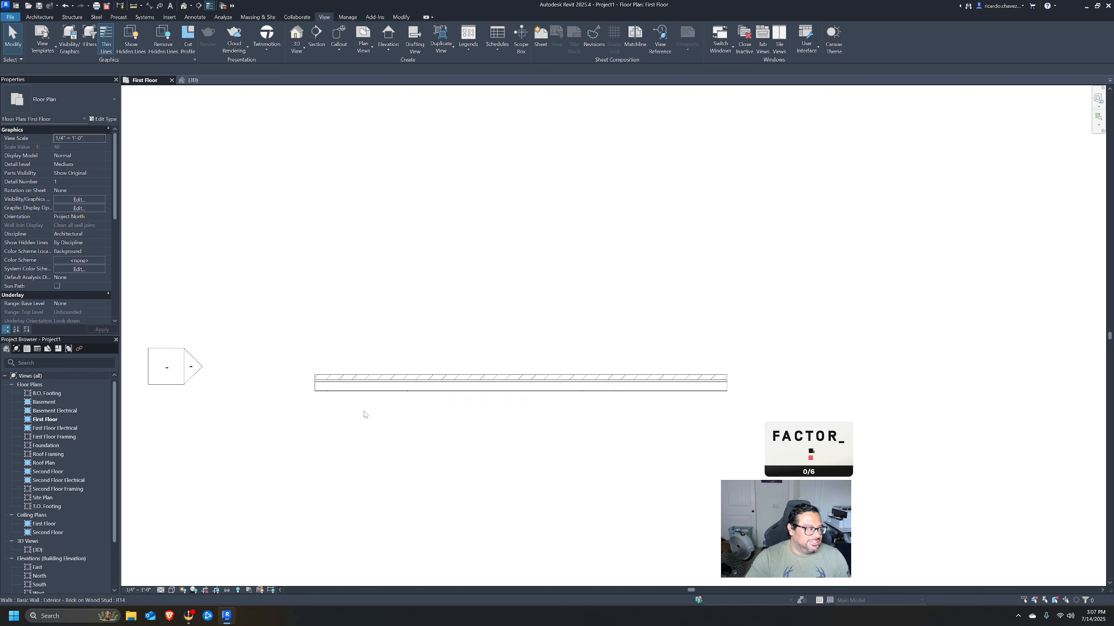
Place an aligned dimension across the wall's full thickness, just beyond its west end.
scroll(364, 415, "up", 4)
middle_click_drag(567, 372, 508, 368)
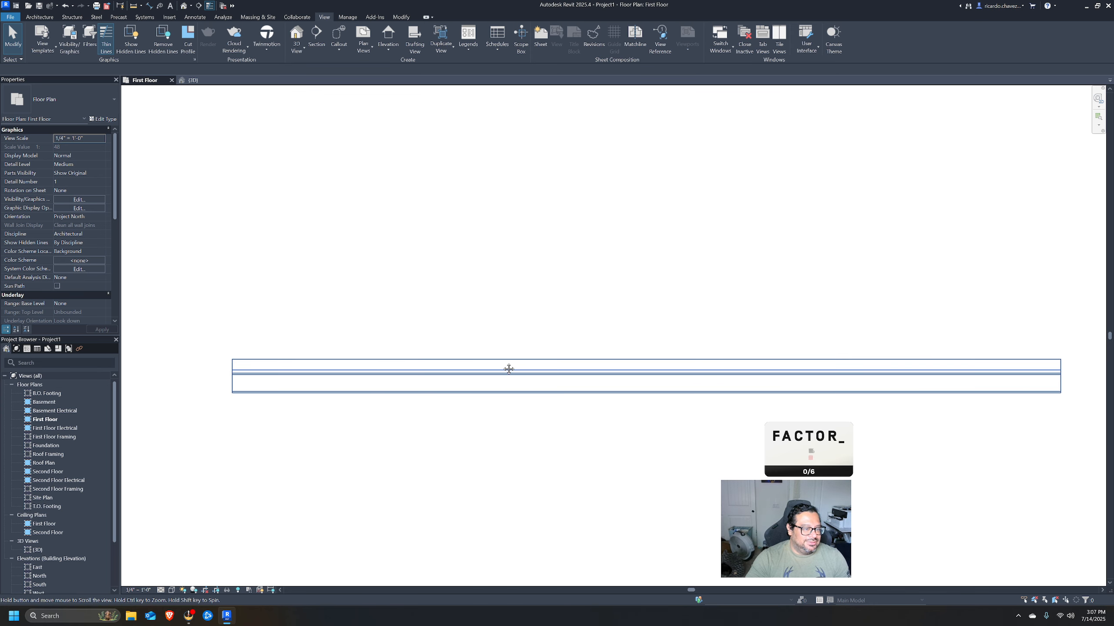
key("d")
key("i")
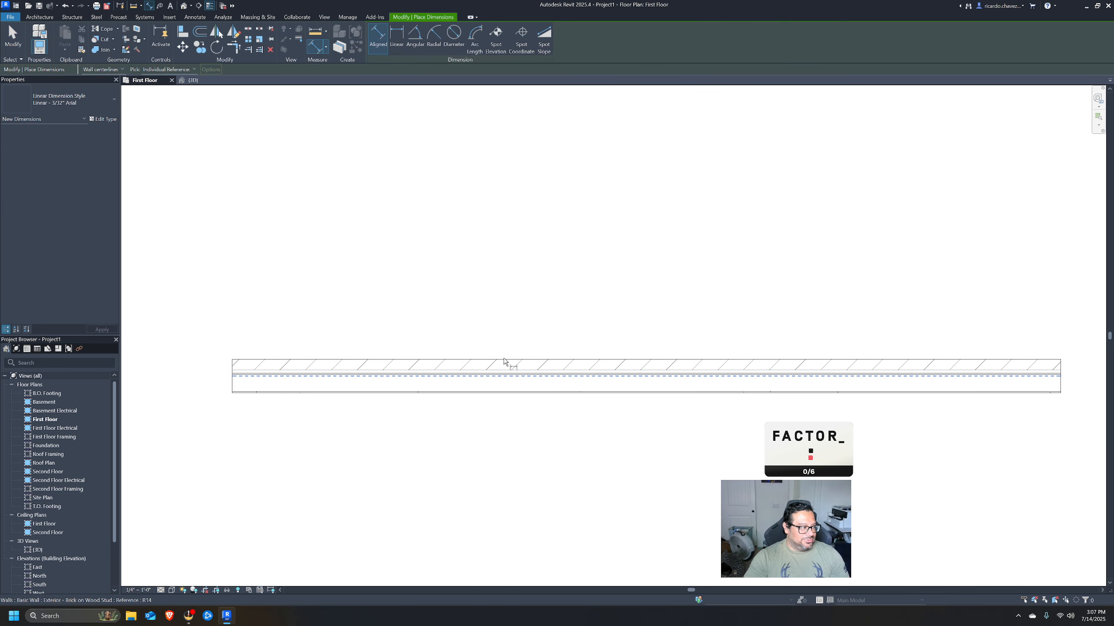
left_click(505, 365)
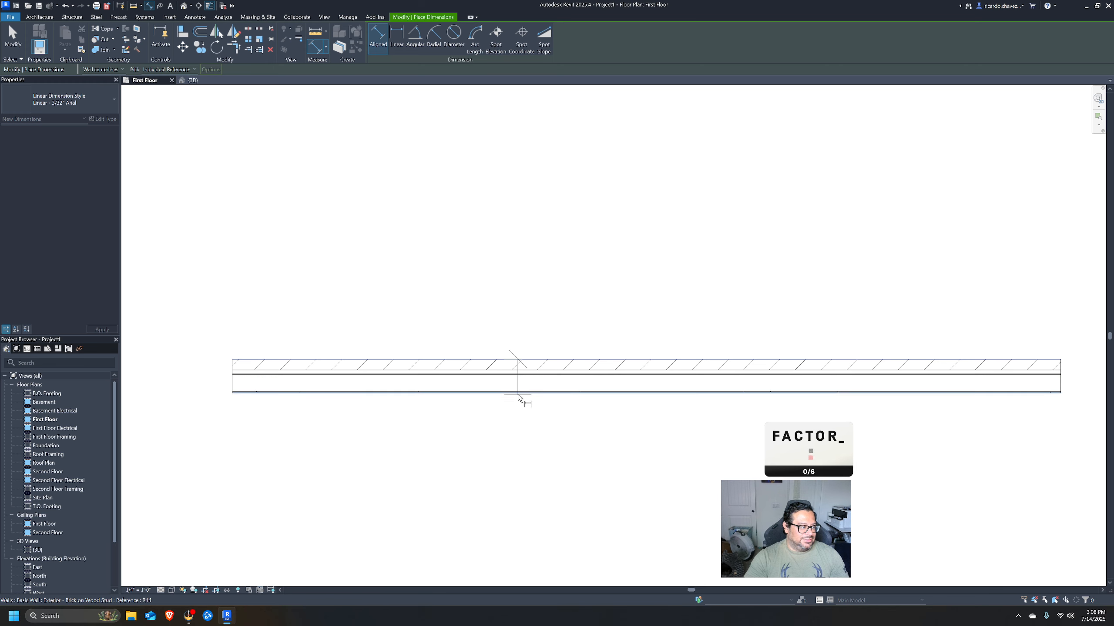
left_click(517, 398)
left_click(213, 325)
middle_click_drag(346, 337, 550, 353)
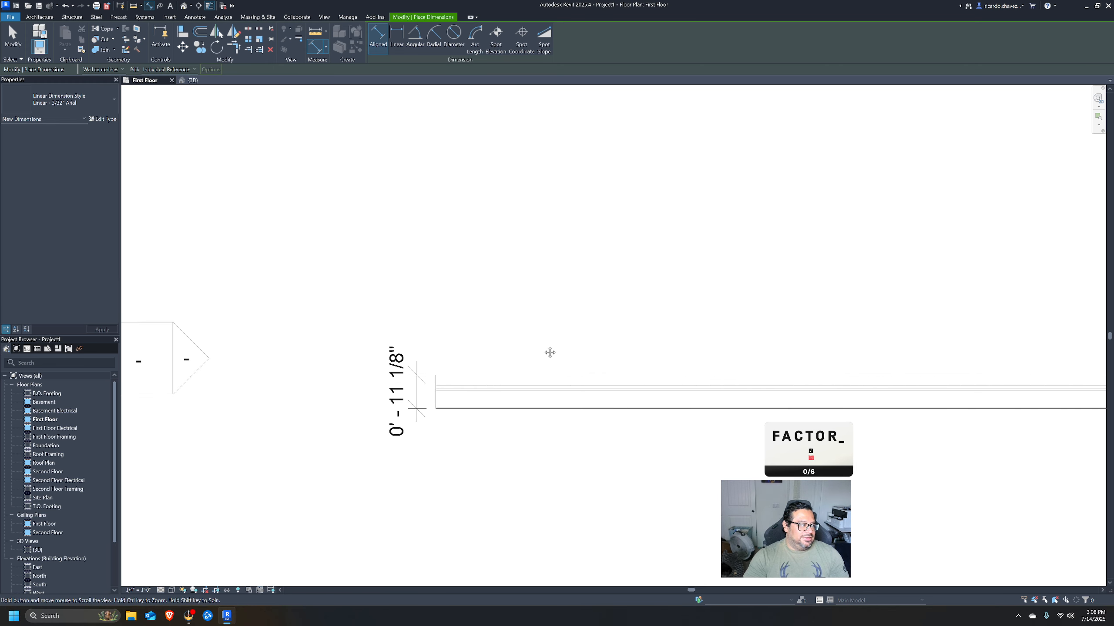
key("Escape")
key("Escape")
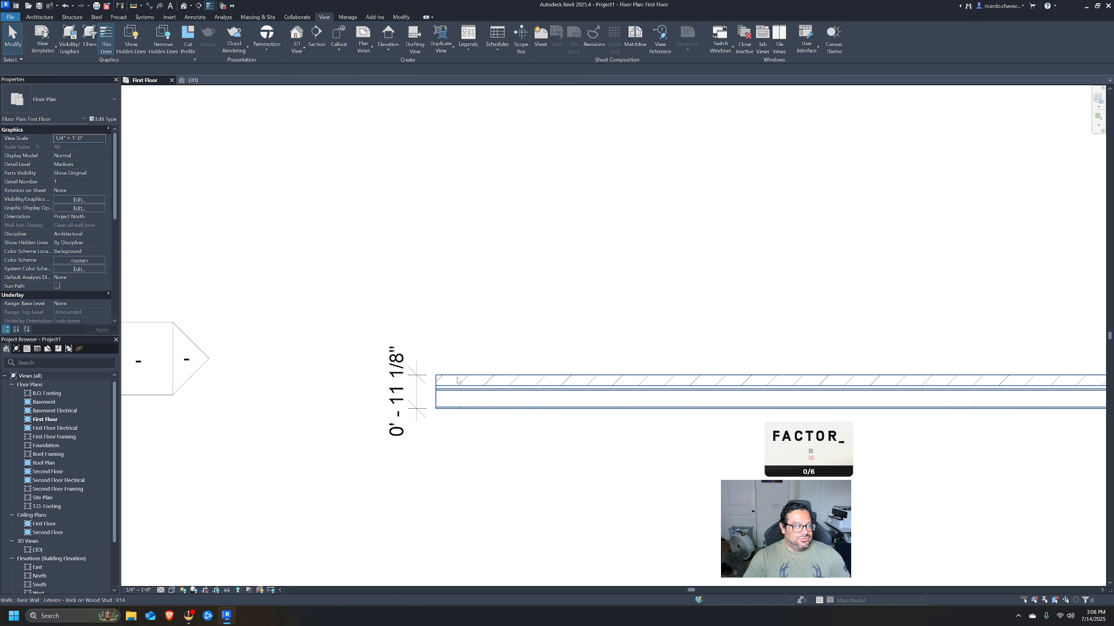
Set the default 3D view's detail level to Fine and inspect the wall's brick face.
left_click(458, 380)
left_click(185, 5)
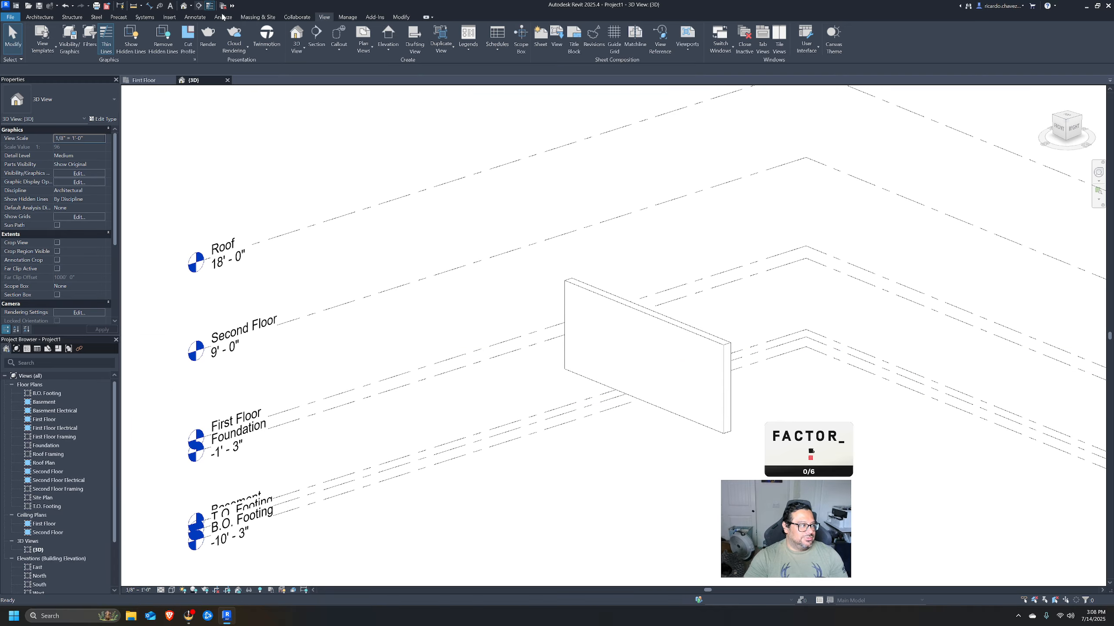
left_click(171, 590)
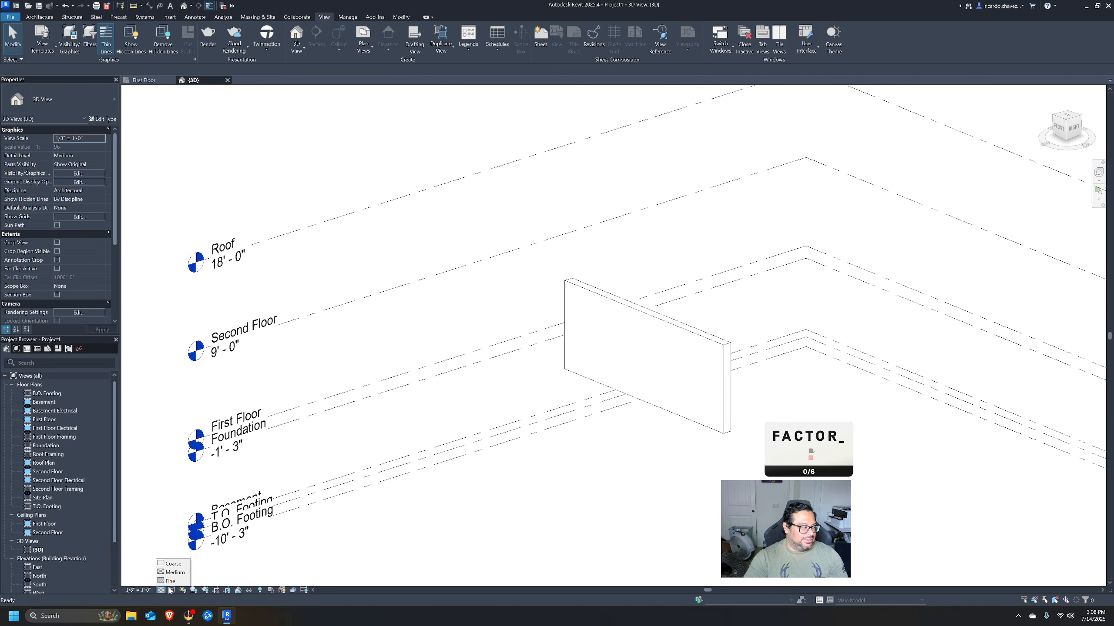
left_click(173, 582)
mouse_move(676, 385)
middle_mouse_down("shift")
mouse_move(644, 366)
mouse_move(532, 341)
mouse_move(686, 346)
mouse_move(495, 329)
mouse_move(306, 360)
mouse_move(243, 283)
mouse_move(479, 303)
middle_mouse_up("shift")
left_click(479, 303)
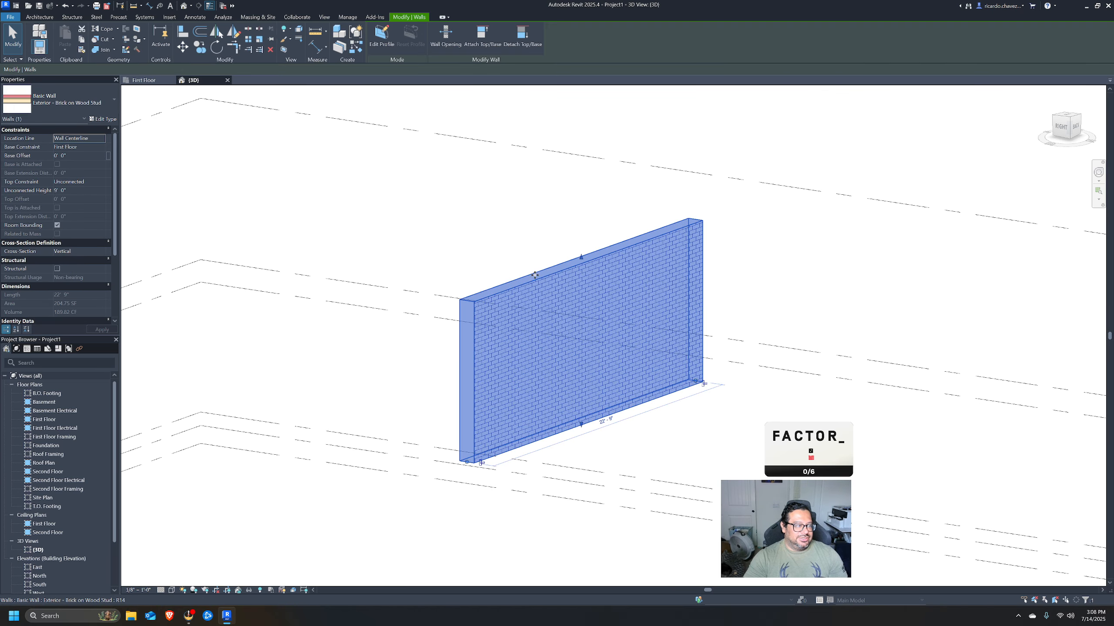
left_click(770, 249)
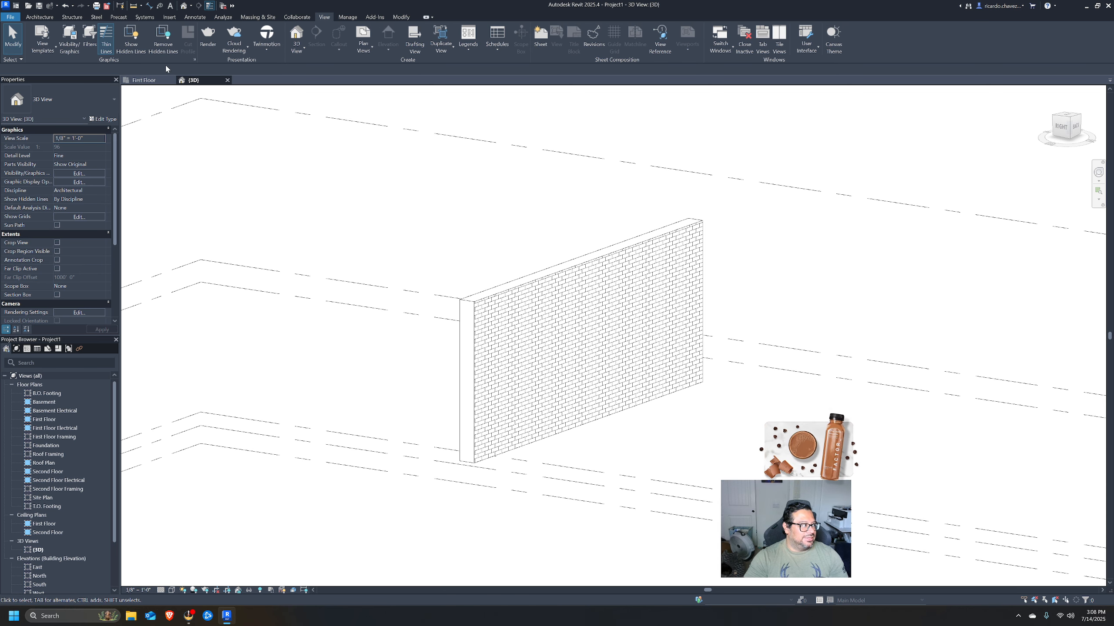
Compare the Basement floor plan with the First Floor plan and close the Basement view.
left_click(147, 80)
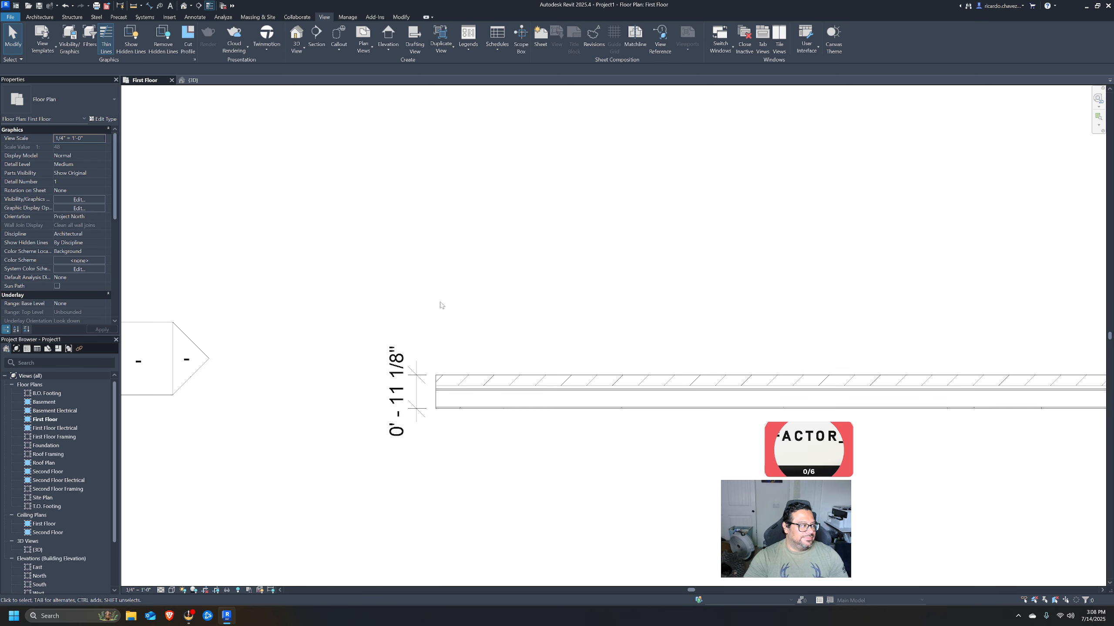
scroll(492, 251, "down", 2)
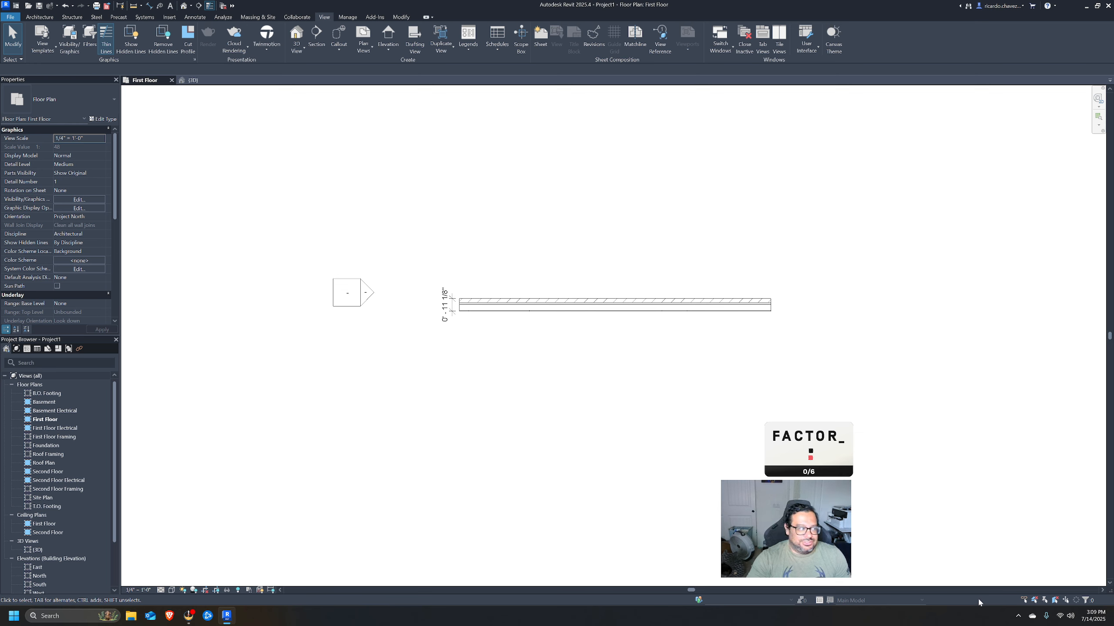
double_click(50, 404)
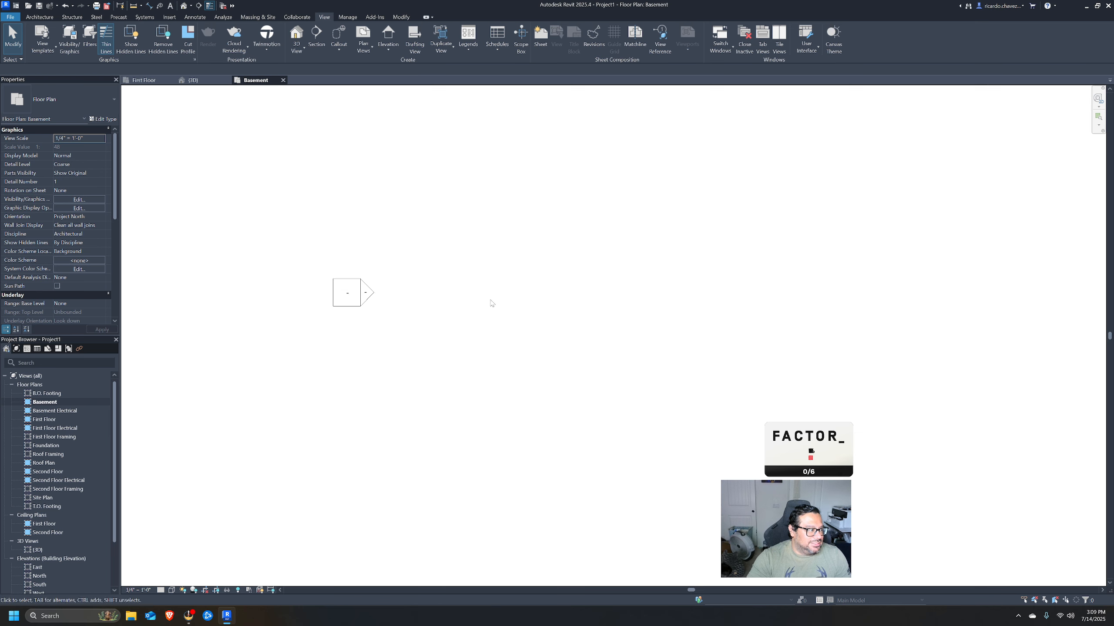
double_click(73, 419)
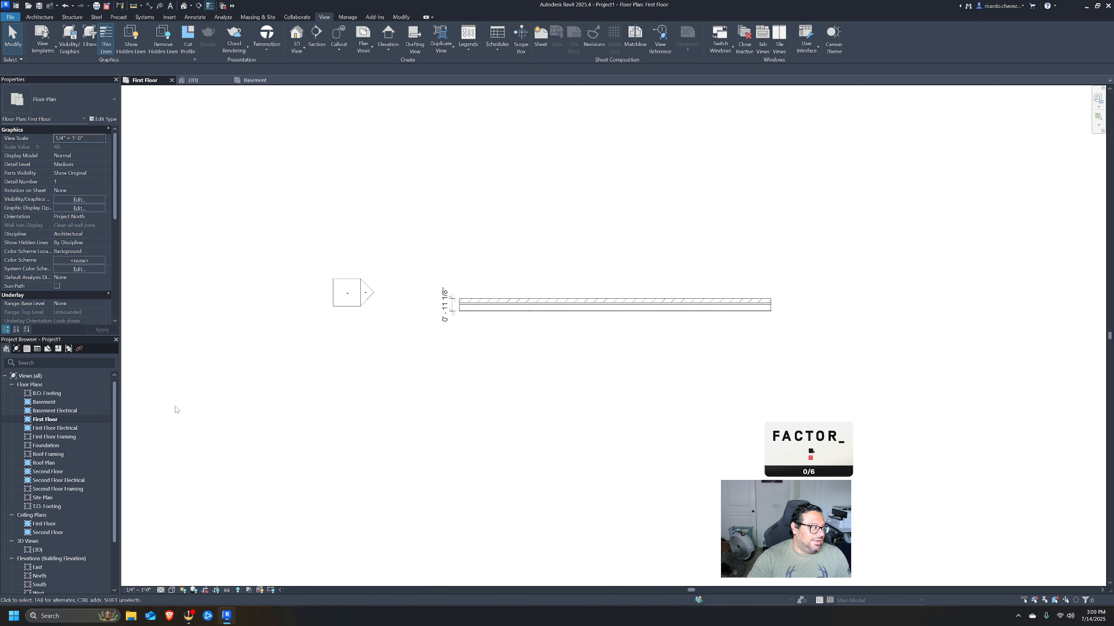
left_click(269, 82)
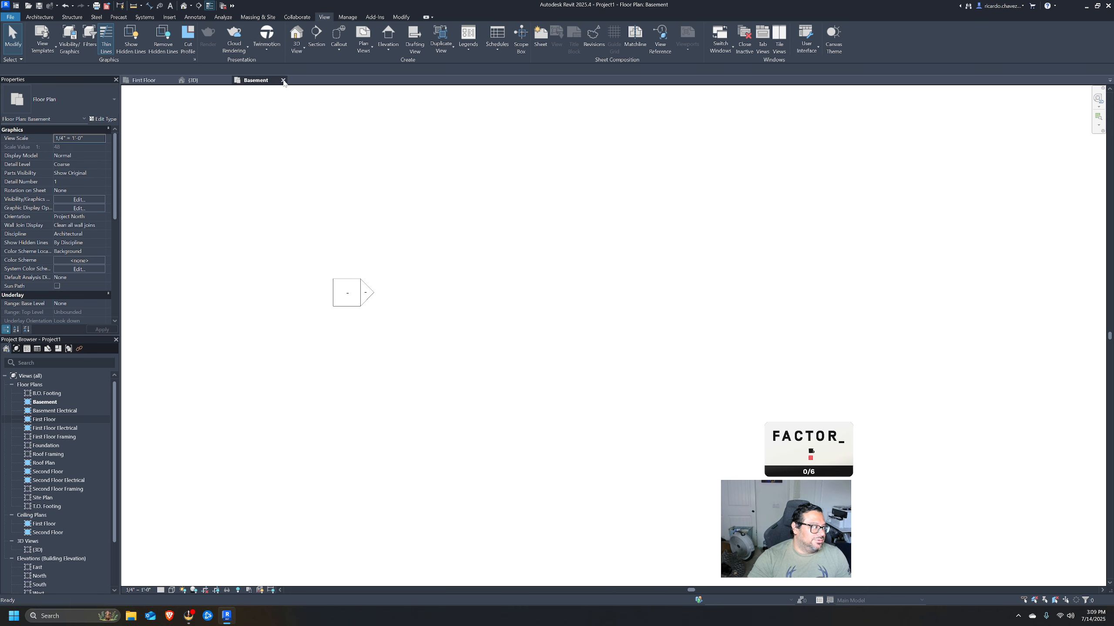
left_click(284, 81)
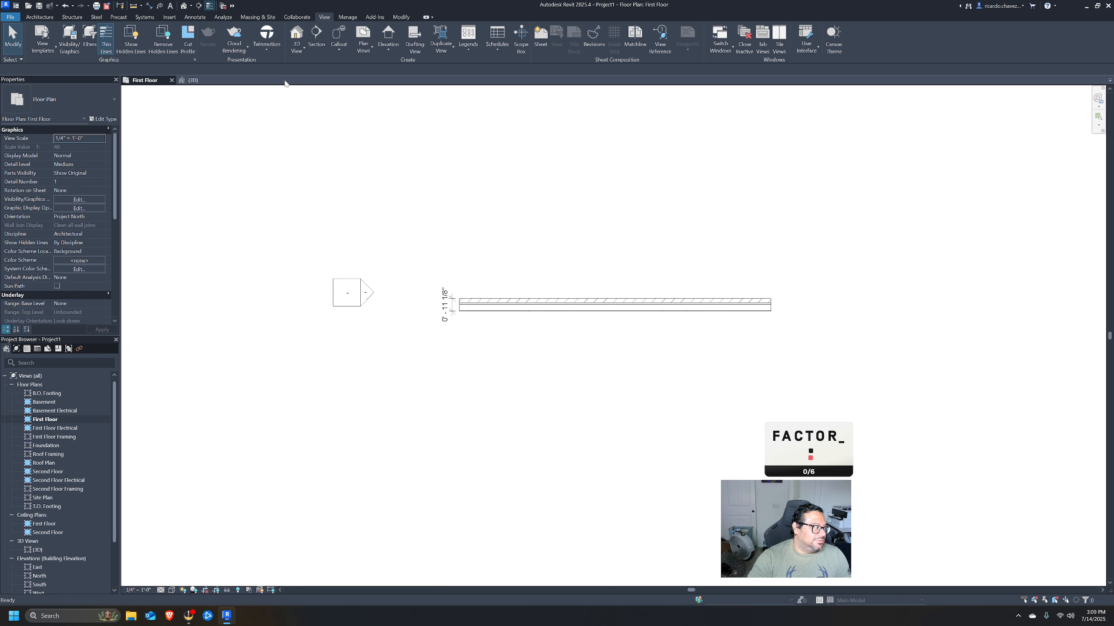
Look through the Project Browser's view and sheet categories.
left_click(43, 424)
scroll(80, 460, "down", 2)
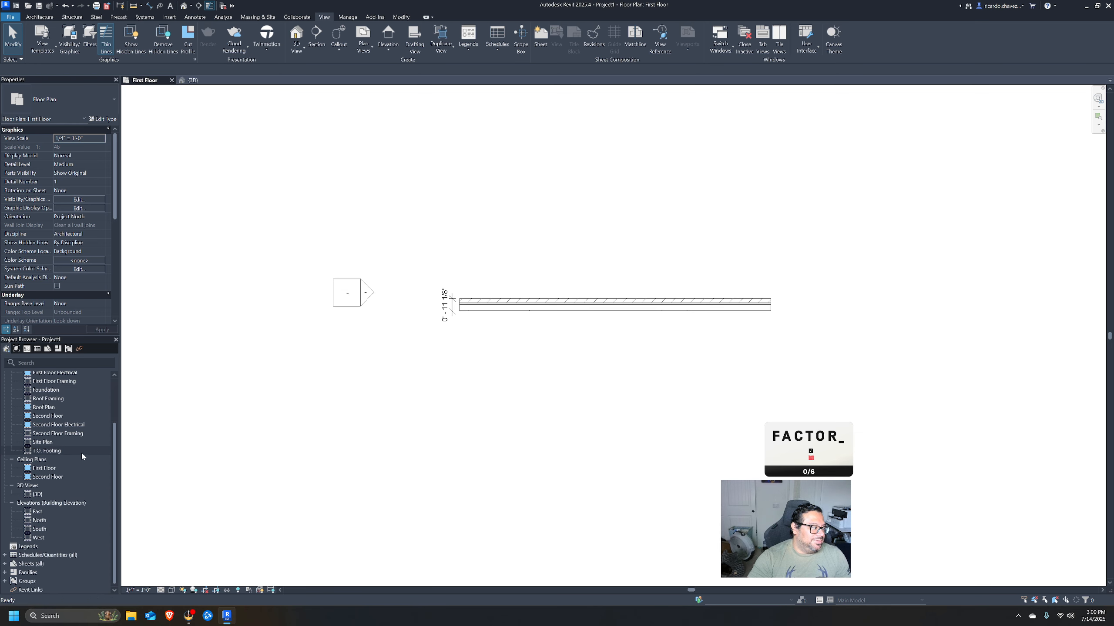
left_click(5, 565)
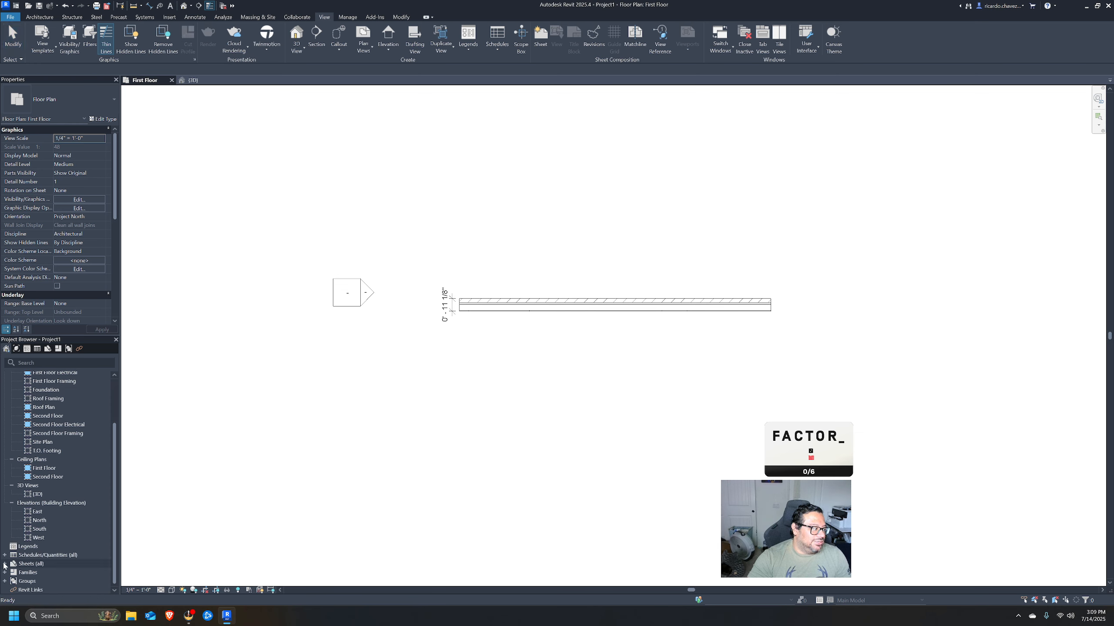
scroll(46, 411, "up", 3)
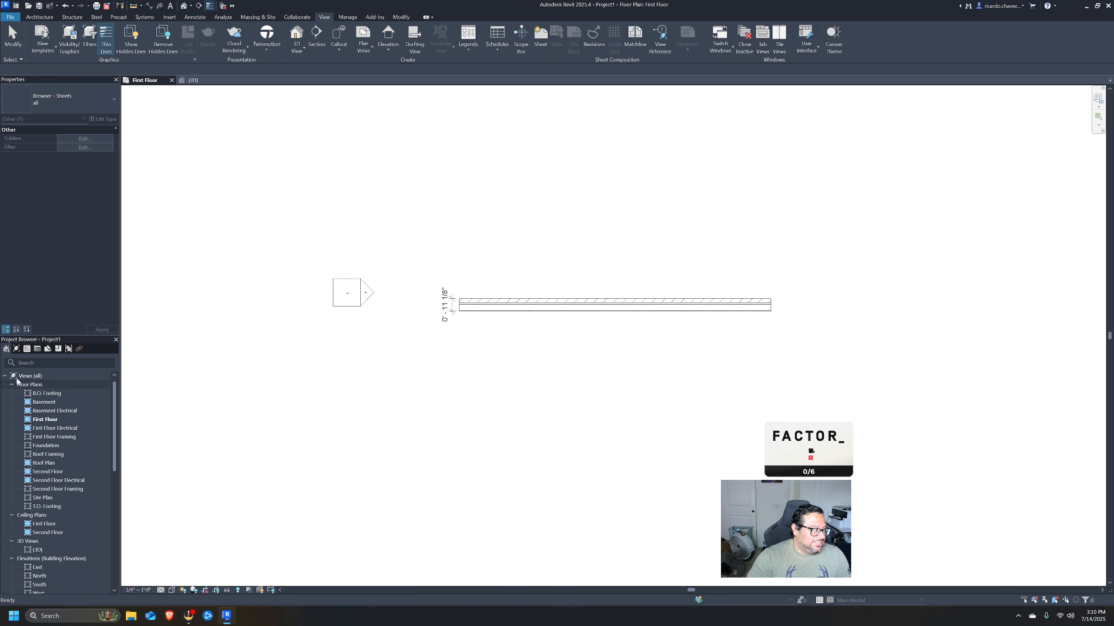
left_click(13, 387)
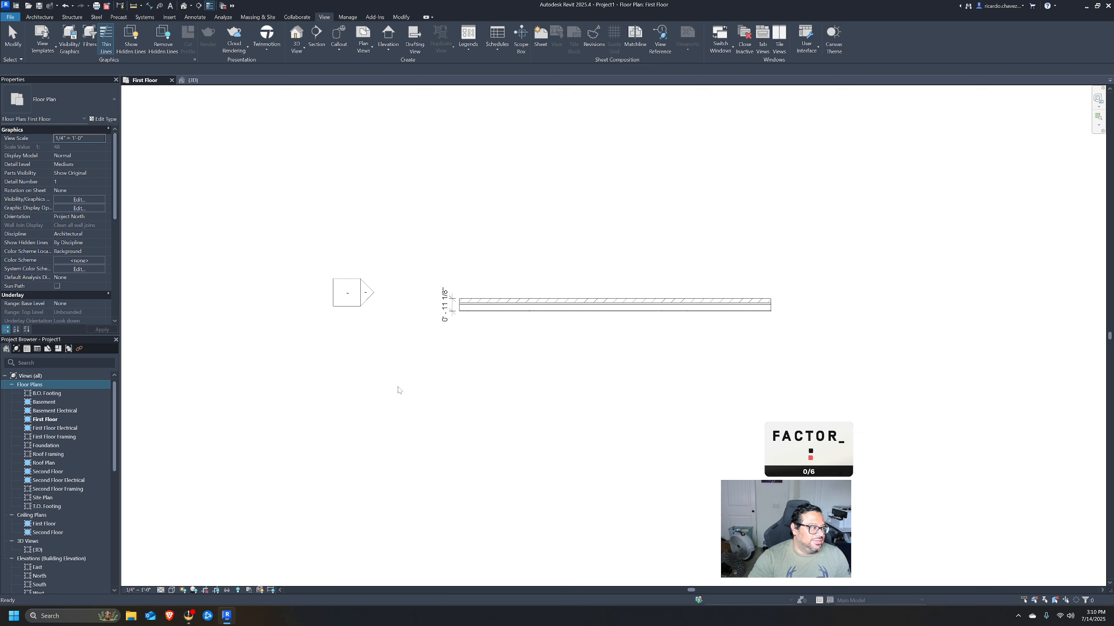
left_click(518, 388)
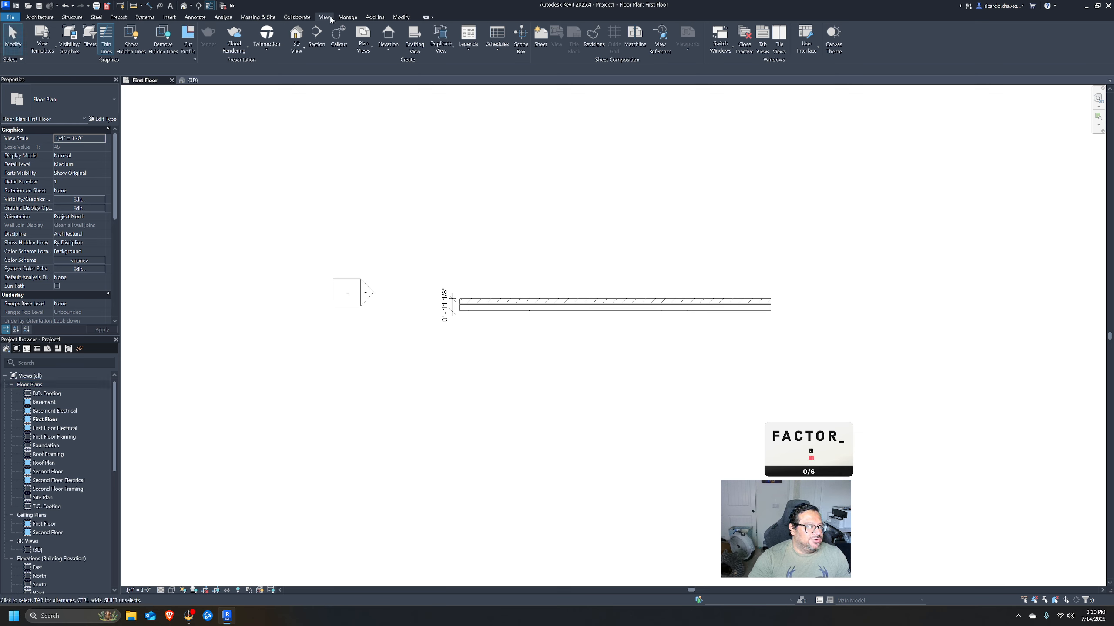
left_click(367, 52)
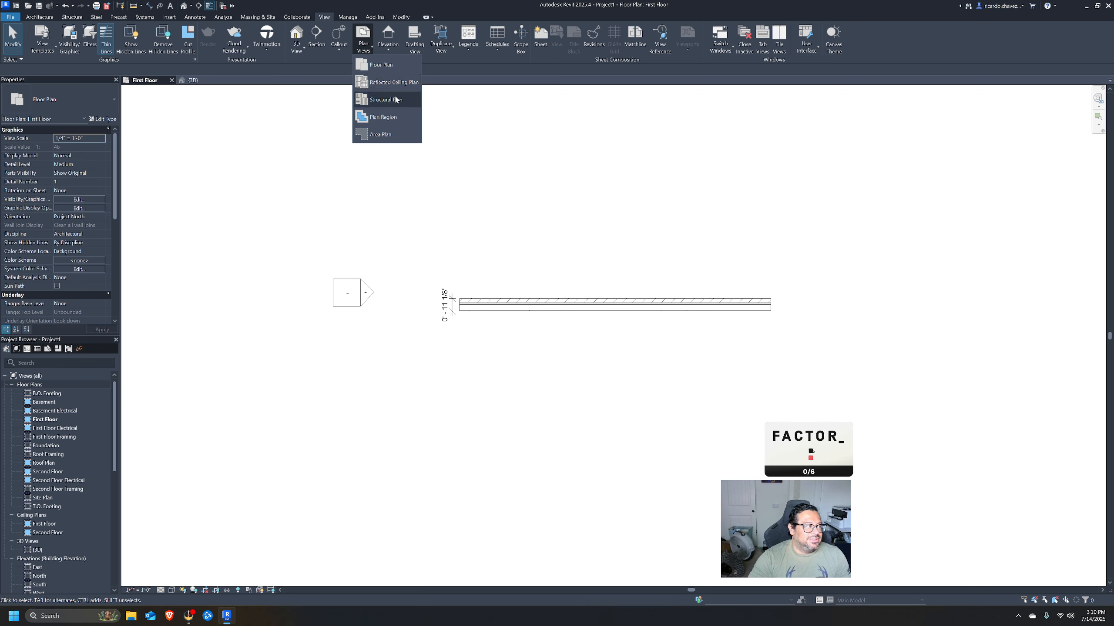
left_click(442, 225)
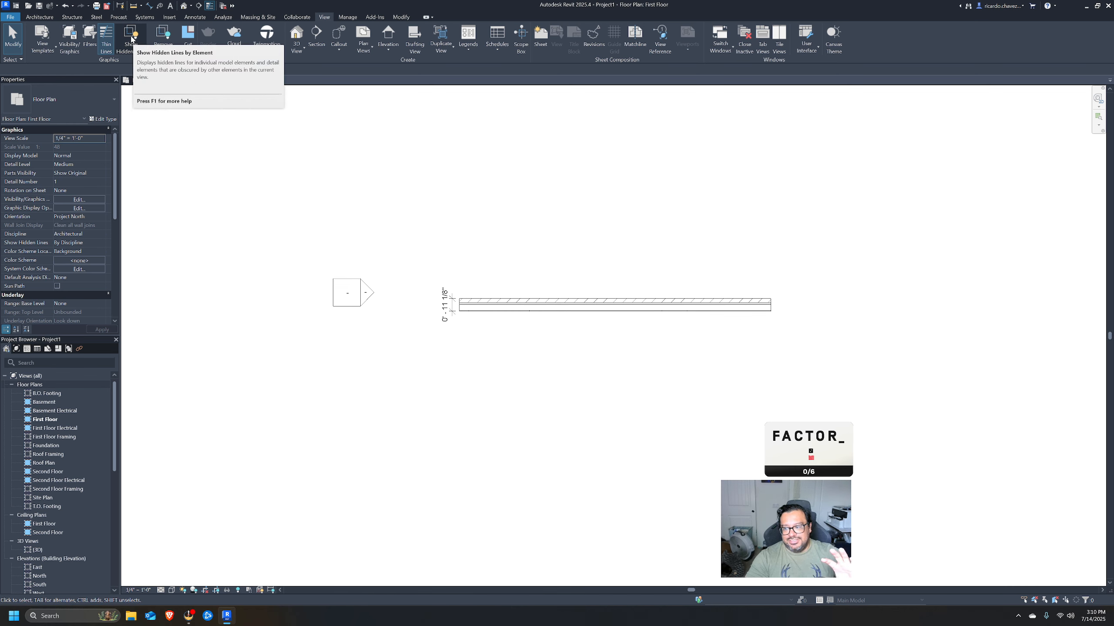
Place a Single-Flush 36" x 80" door in the wall about 8'-0" from its west end, swinging toward the brick side.
left_click(40, 16)
middle_click_drag(316, 136, 319, 140)
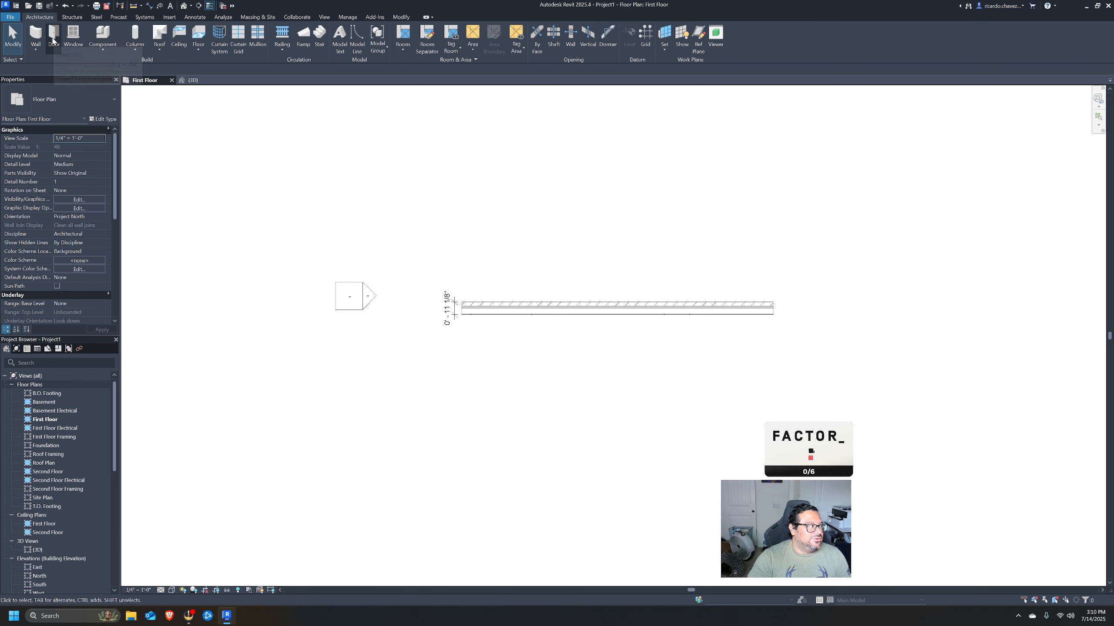
left_click(53, 36)
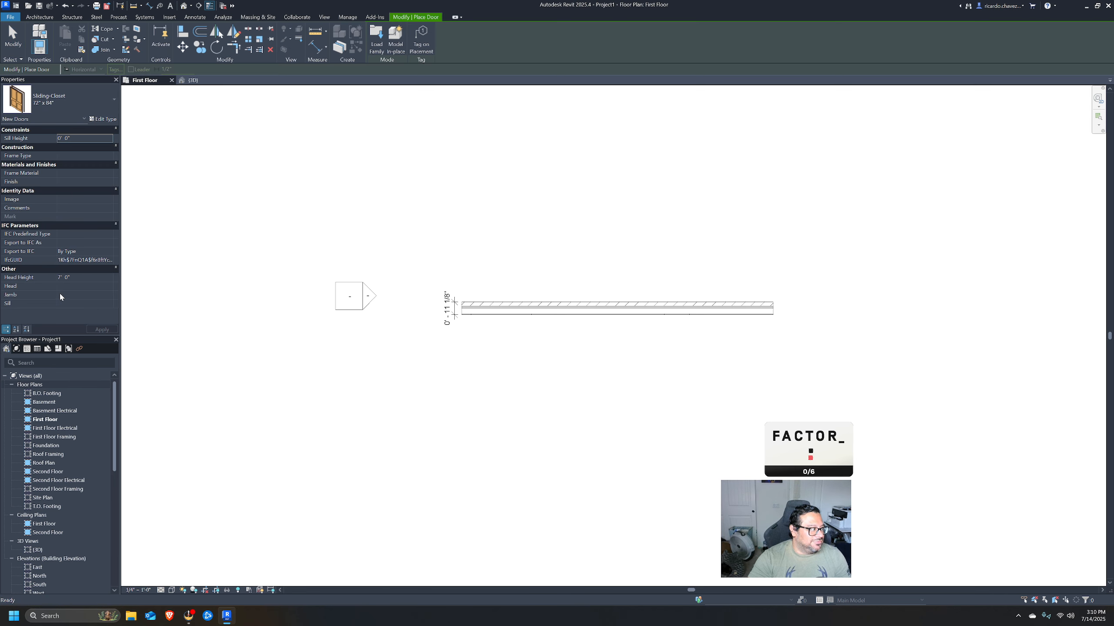
left_click(73, 105)
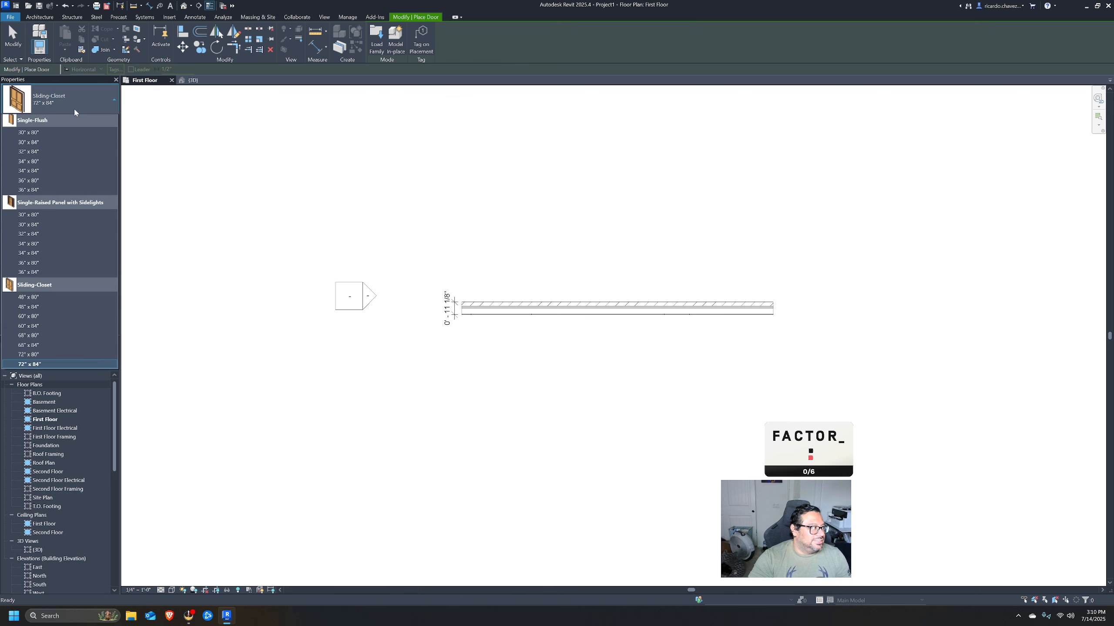
left_click(73, 109)
left_click(82, 94)
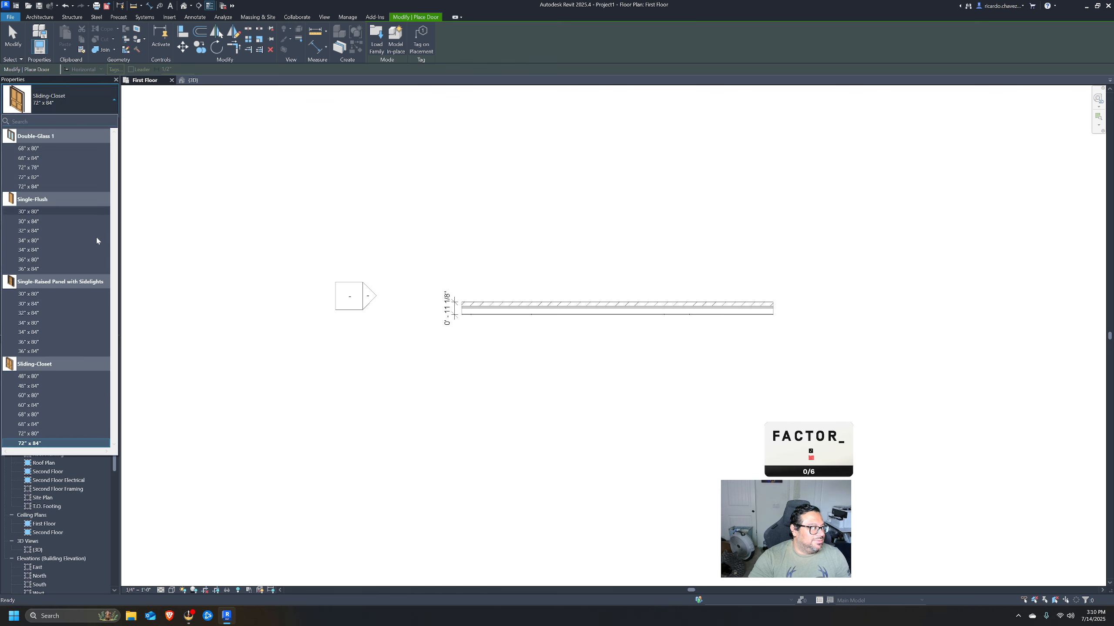
left_click(57, 210)
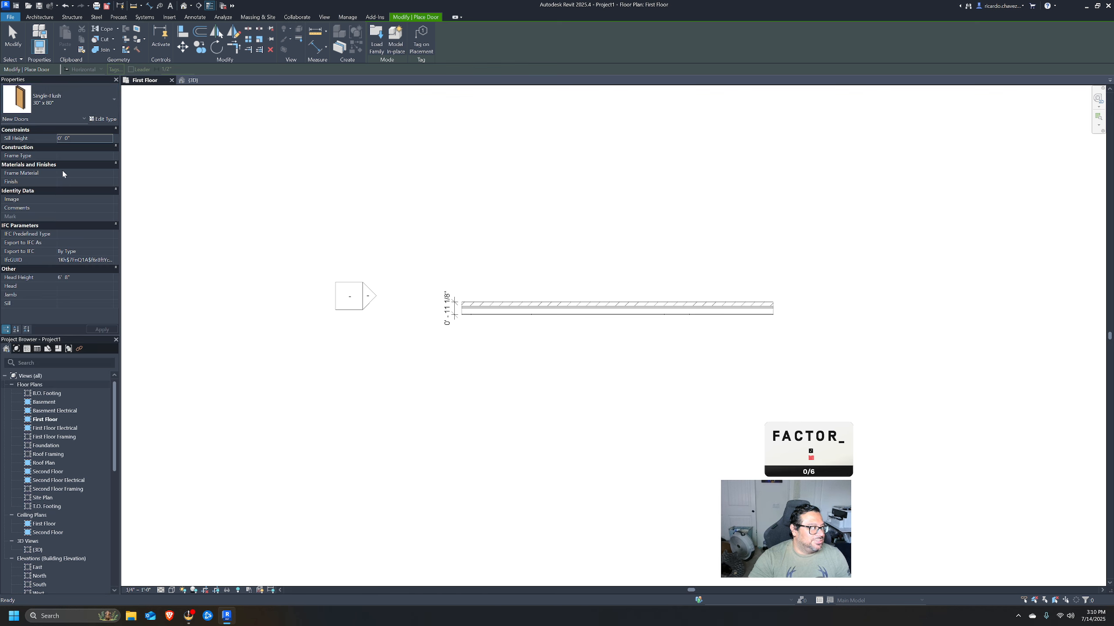
left_click(71, 92)
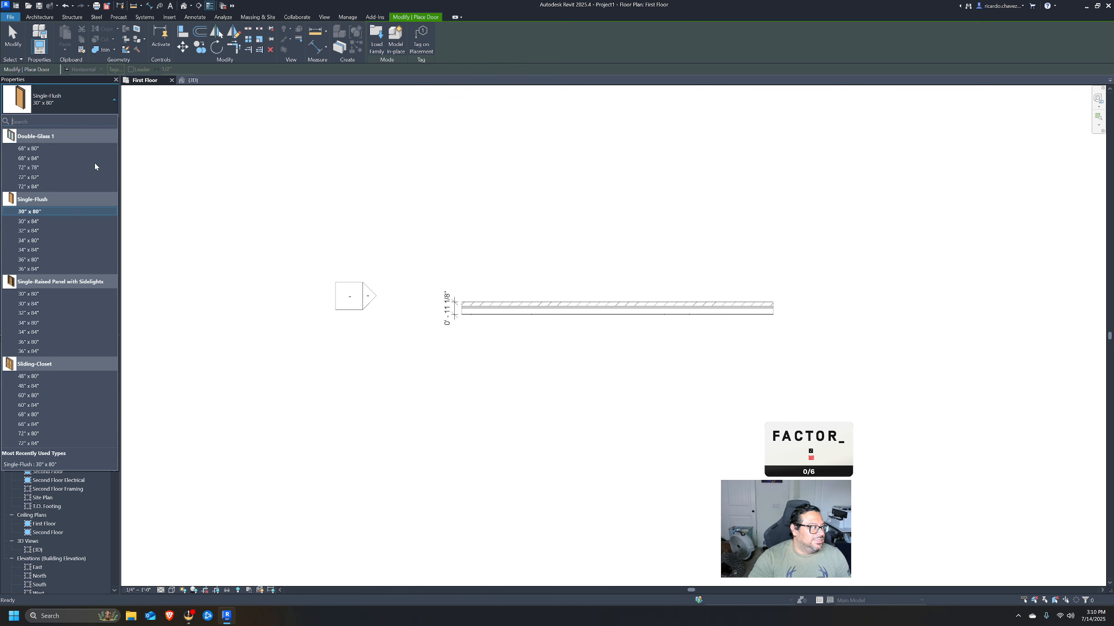
left_click(68, 260)
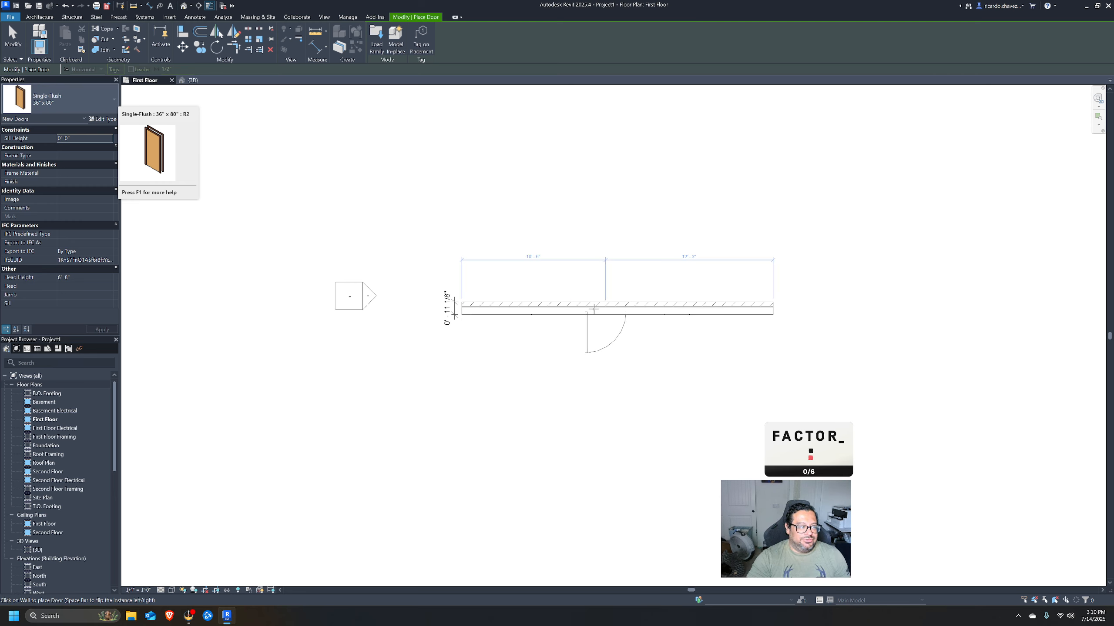
left_click(572, 300)
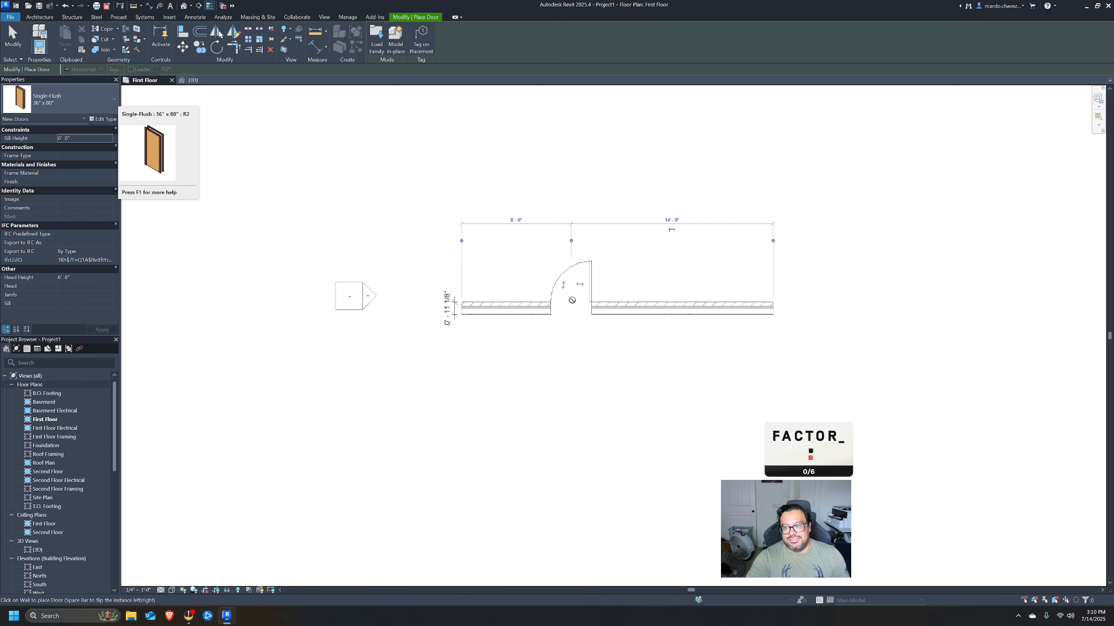
key("Escape")
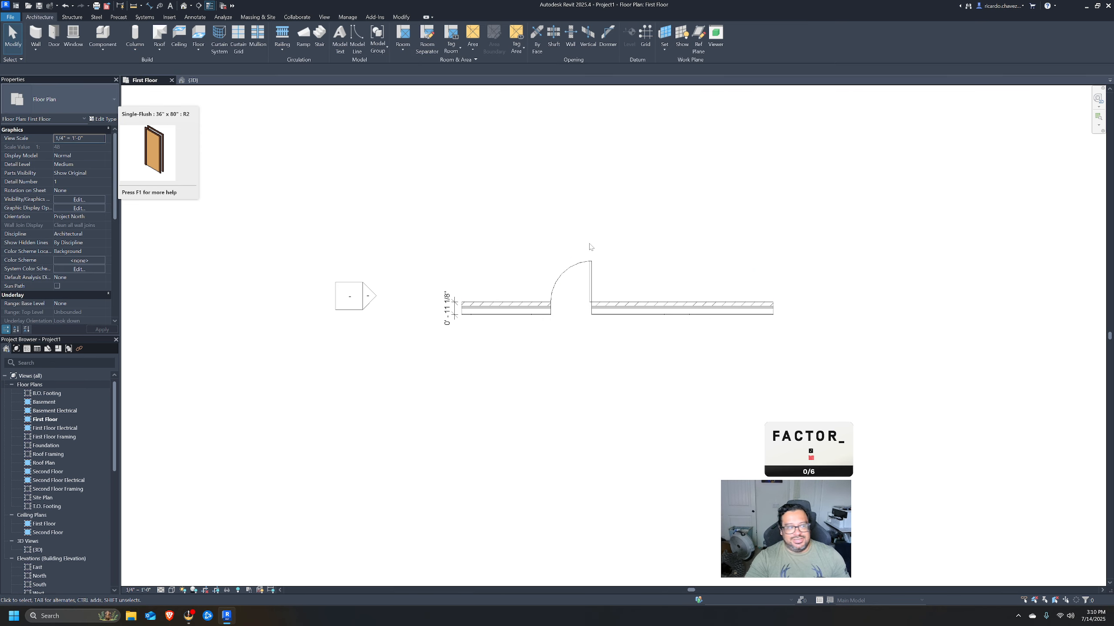
Flip the door's swing side and hinge side, returning each to its original orientation.
left_click(589, 276)
scroll(594, 249, "up", 3)
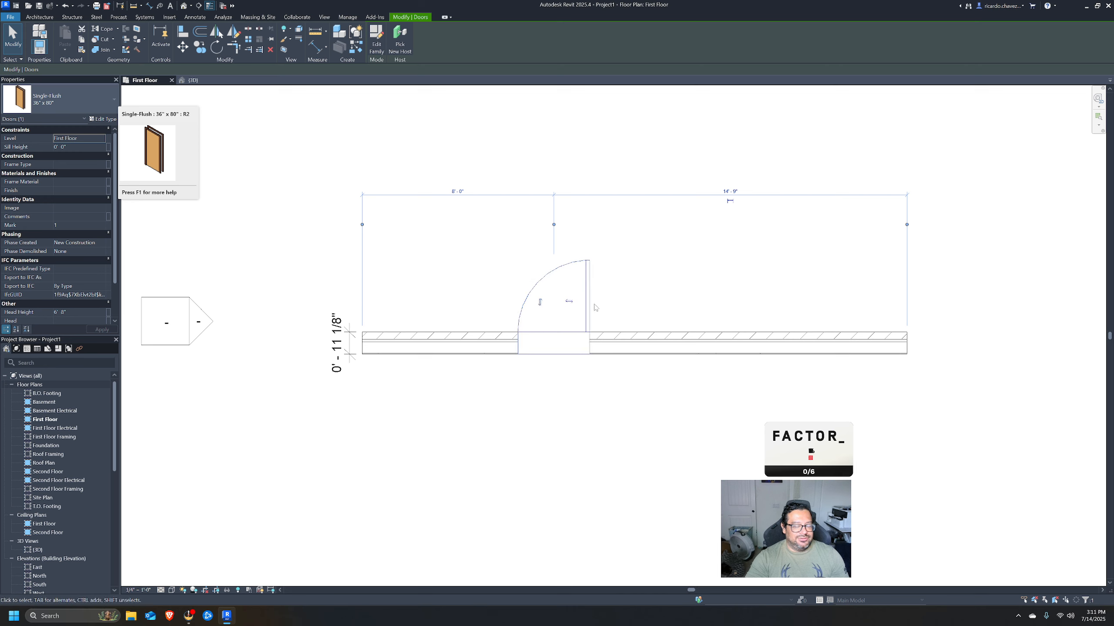
left_click(541, 302)
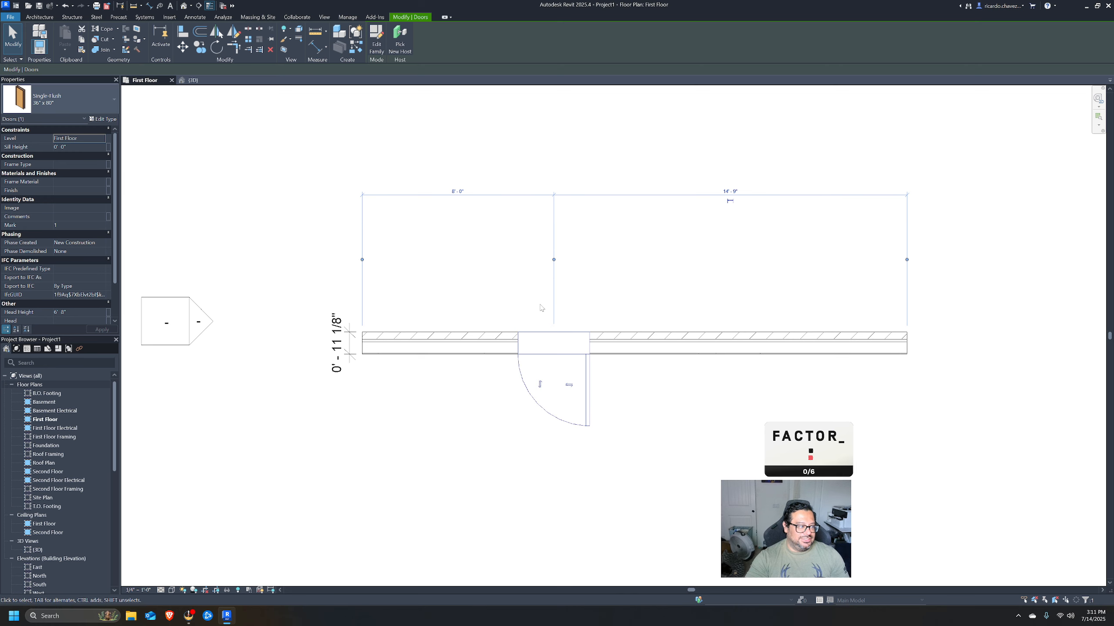
left_click(539, 384)
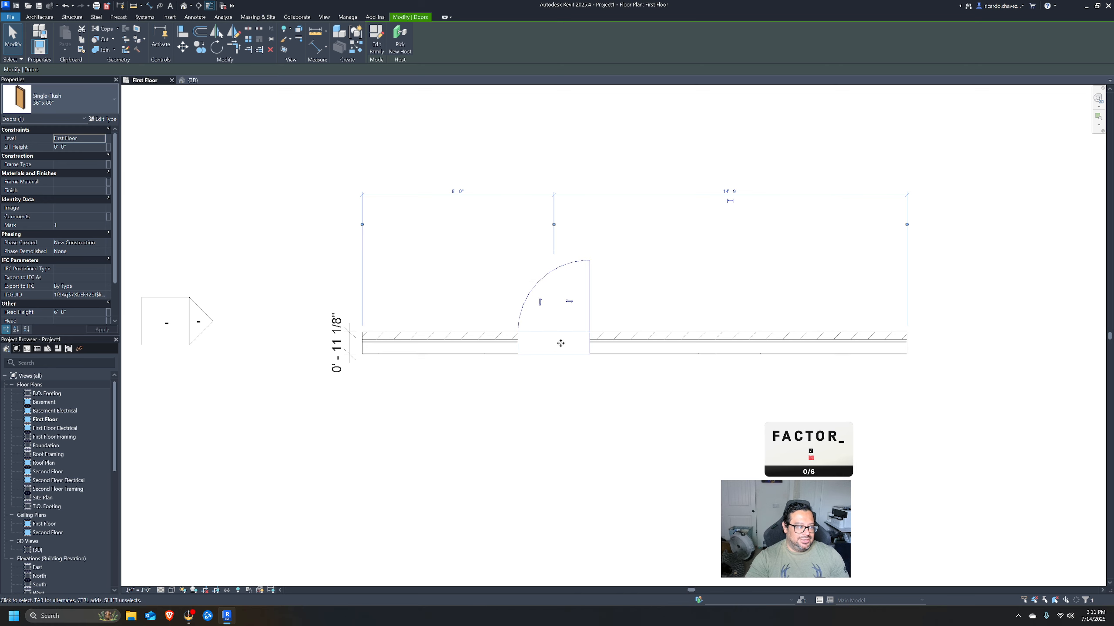
left_click(570, 304)
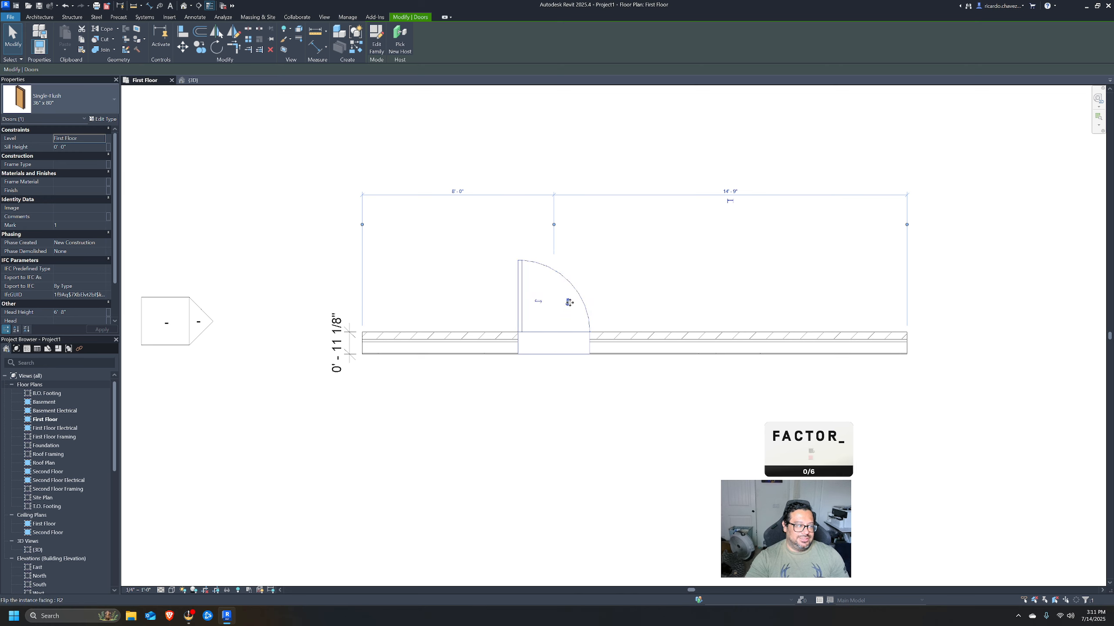
left_click(540, 303)
middle_click_drag(613, 294, 619, 304)
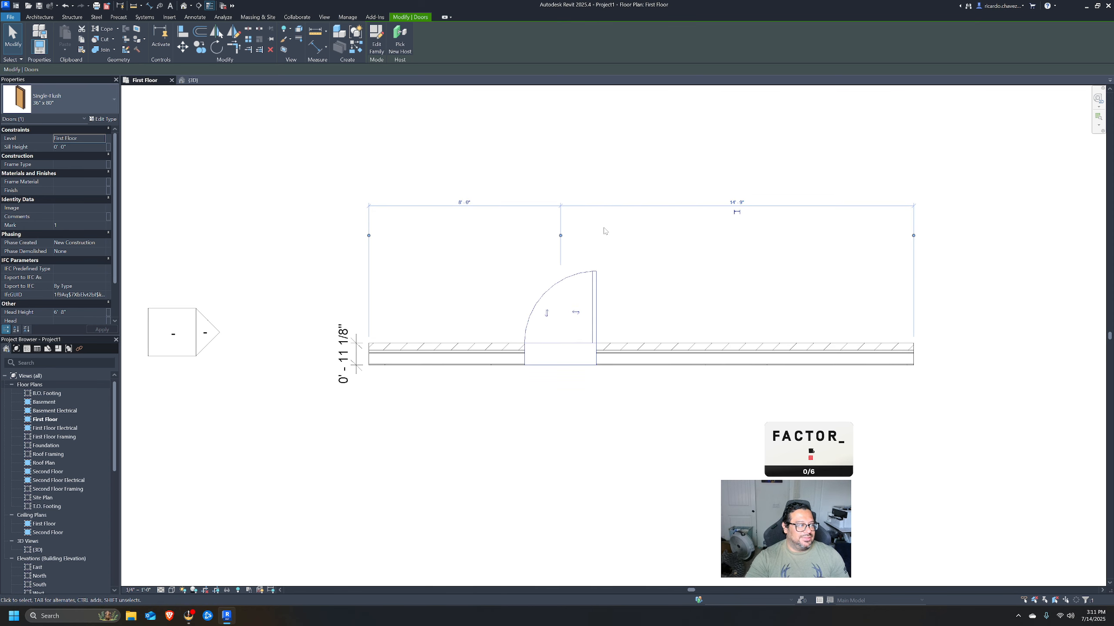
left_click(604, 230)
left_click(596, 276)
left_click(598, 235)
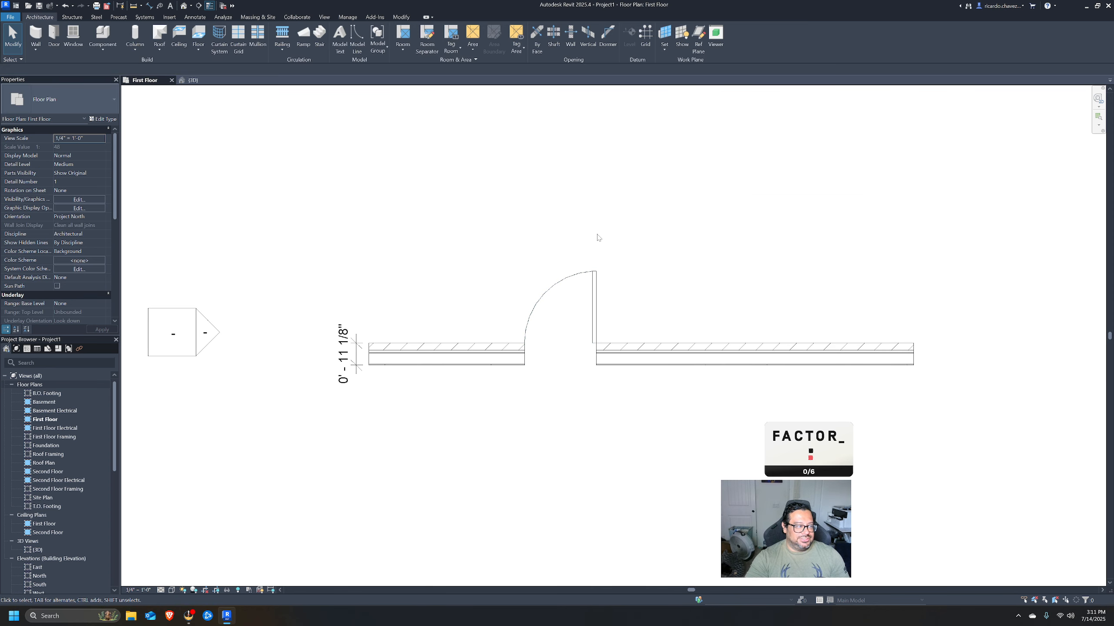
left_click(597, 278)
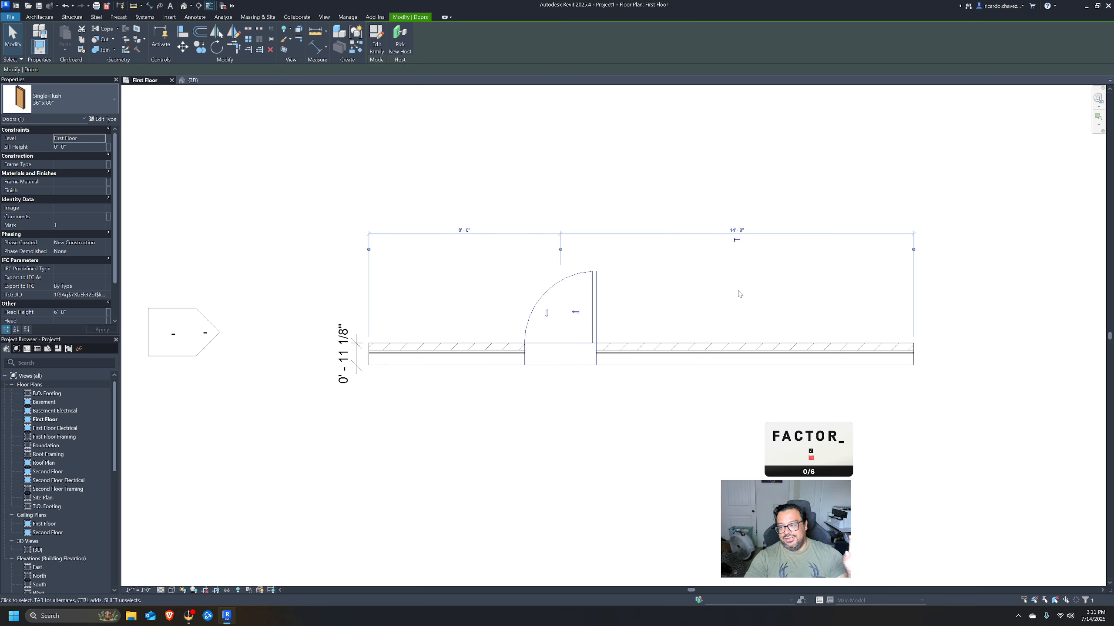
left_click(698, 248)
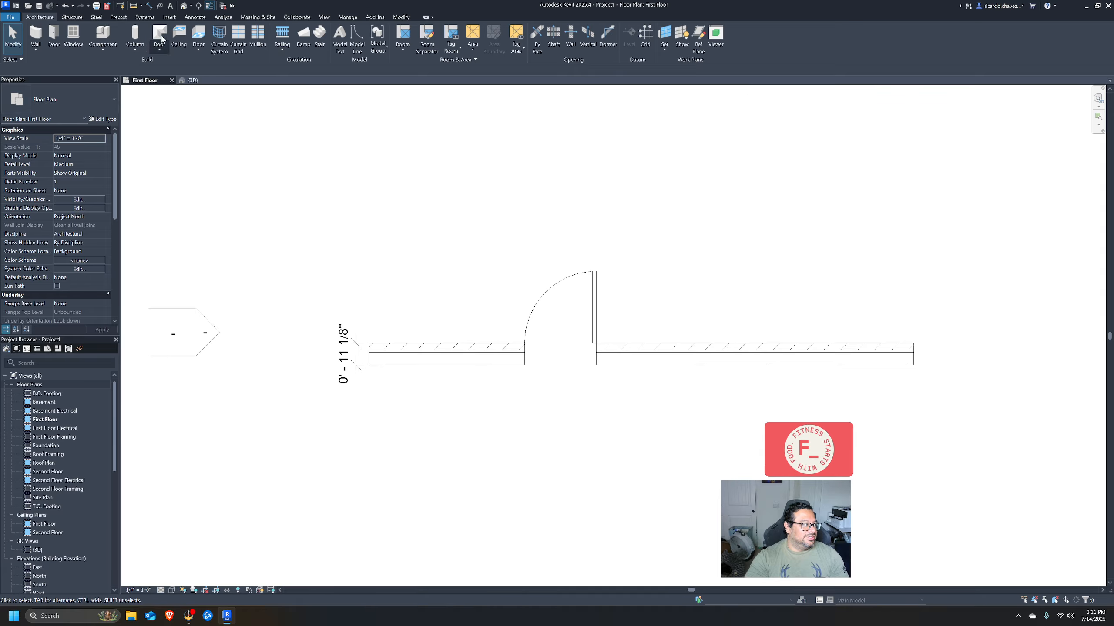
Inspect the door in the brick wall in the default 3D view and select it.
left_click(184, 6)
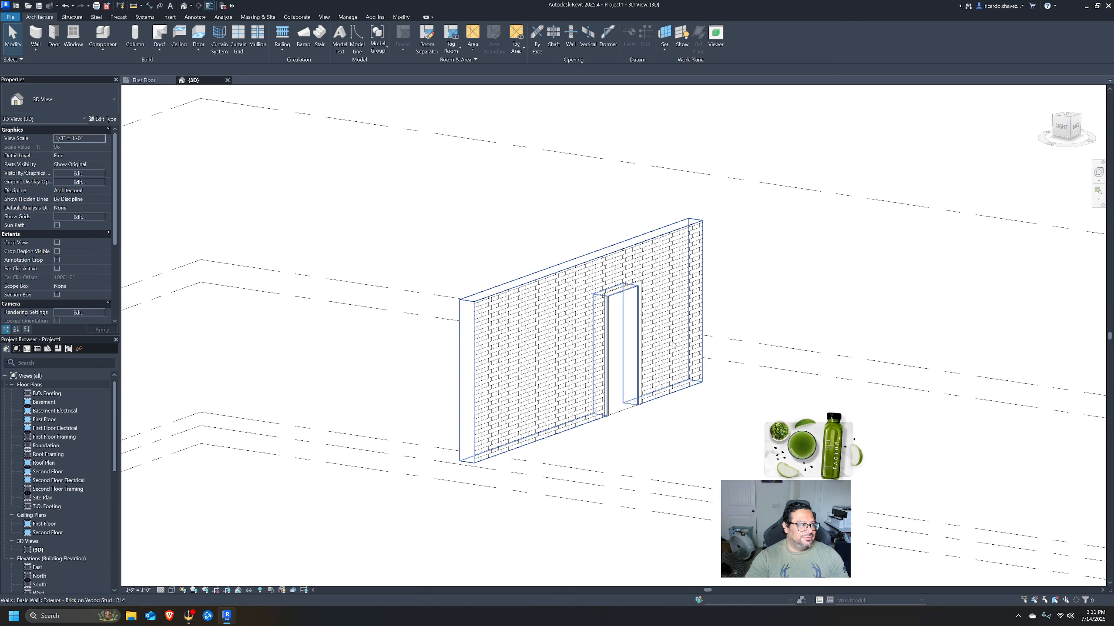
middle_click_drag(671, 347, 616, 351, "shift")
middle_click_drag(803, 340, 688, 215)
scroll(432, 300, "up", 2)
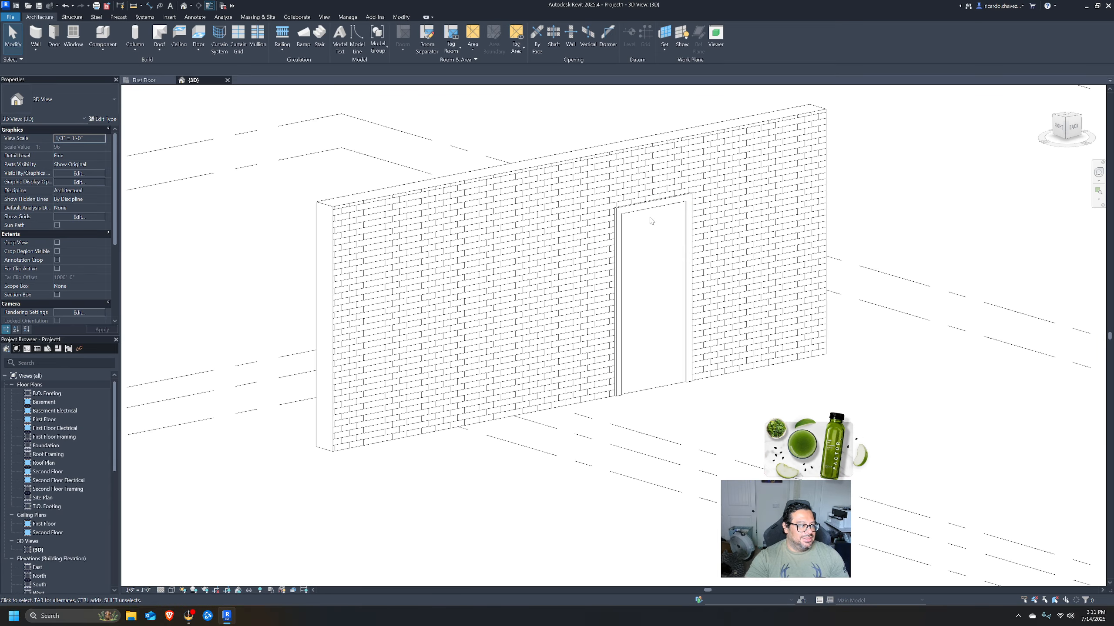
left_click(649, 208)
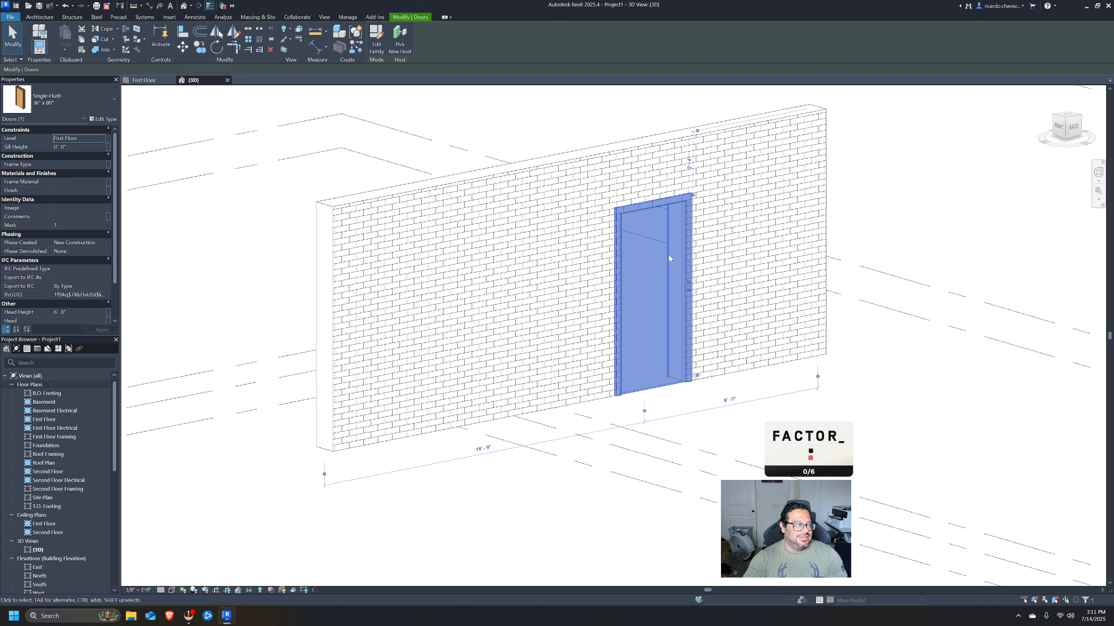
In the First Floor plan, change the door's type to Single-Raised Panel with Sidelights 30" x 80".
left_click(144, 80)
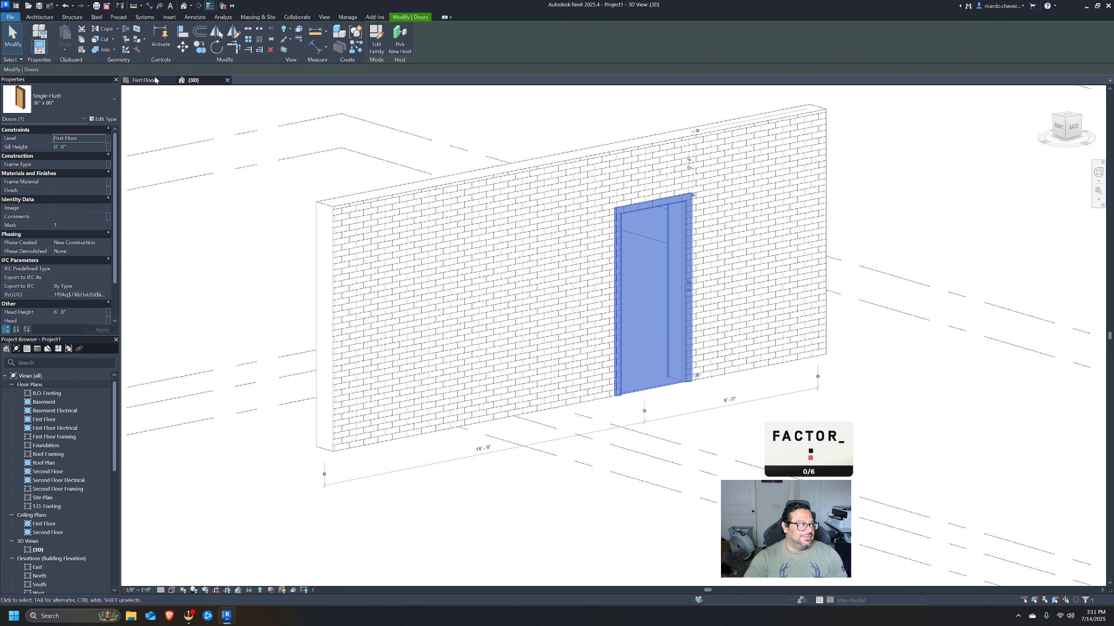
scroll(508, 327, "up", 2)
middle_click_drag(503, 327, 707, 332)
left_click(668, 275)
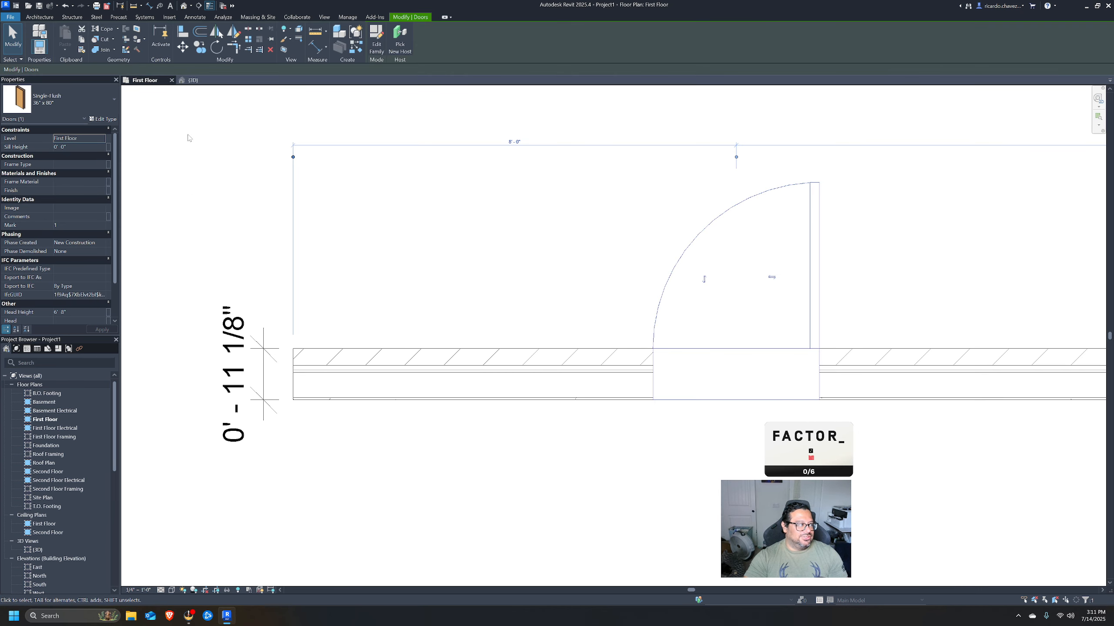
left_click(82, 99)
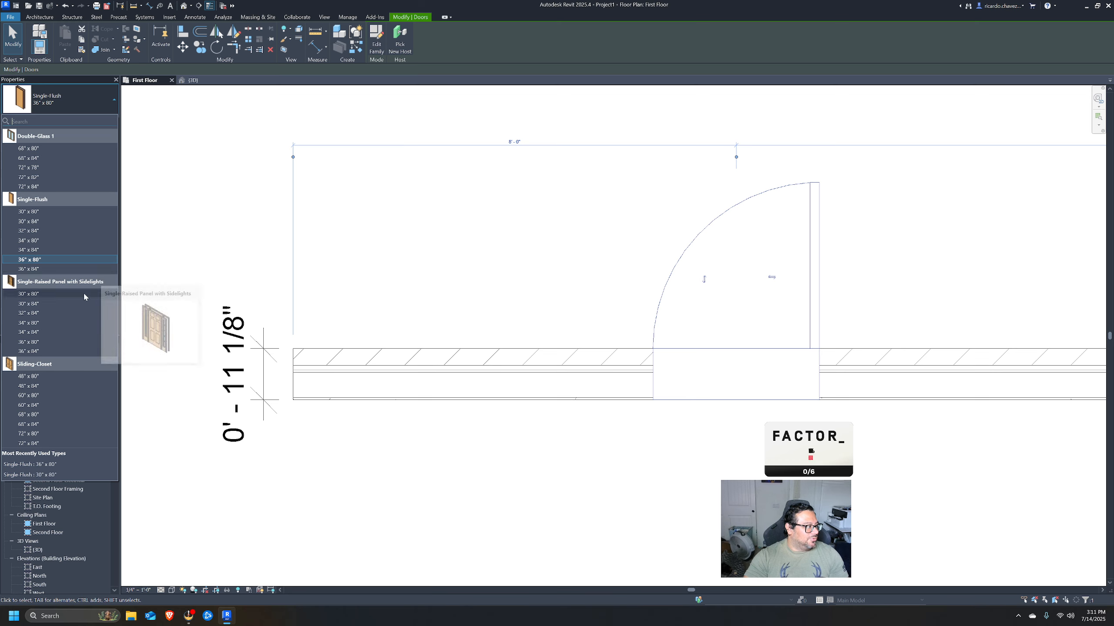
key("Escape")
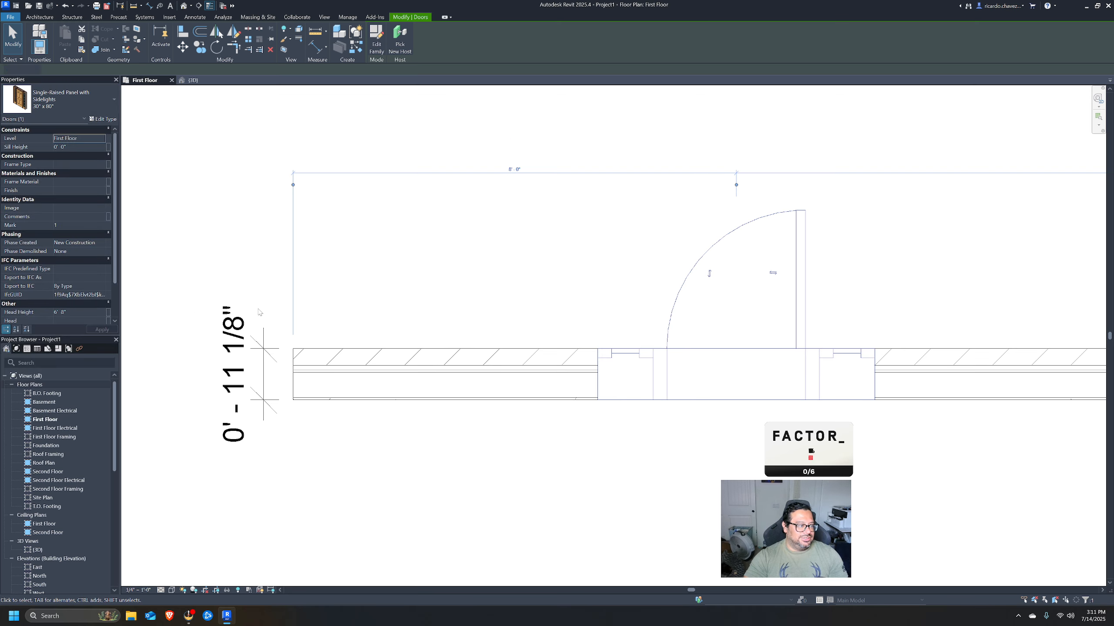
left_click(616, 298)
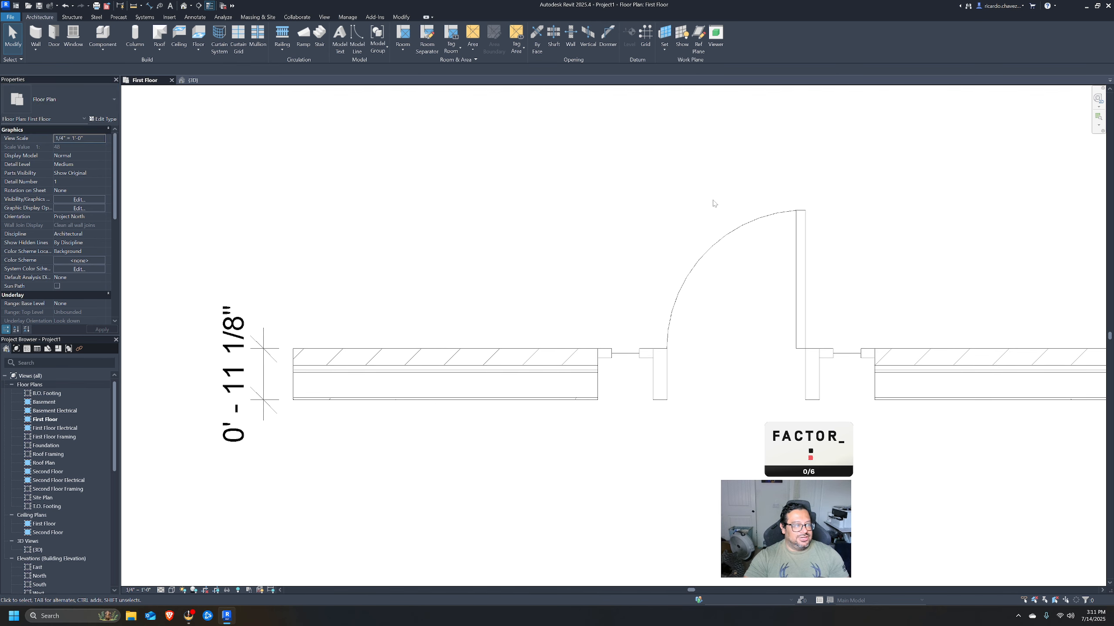
left_click(753, 224)
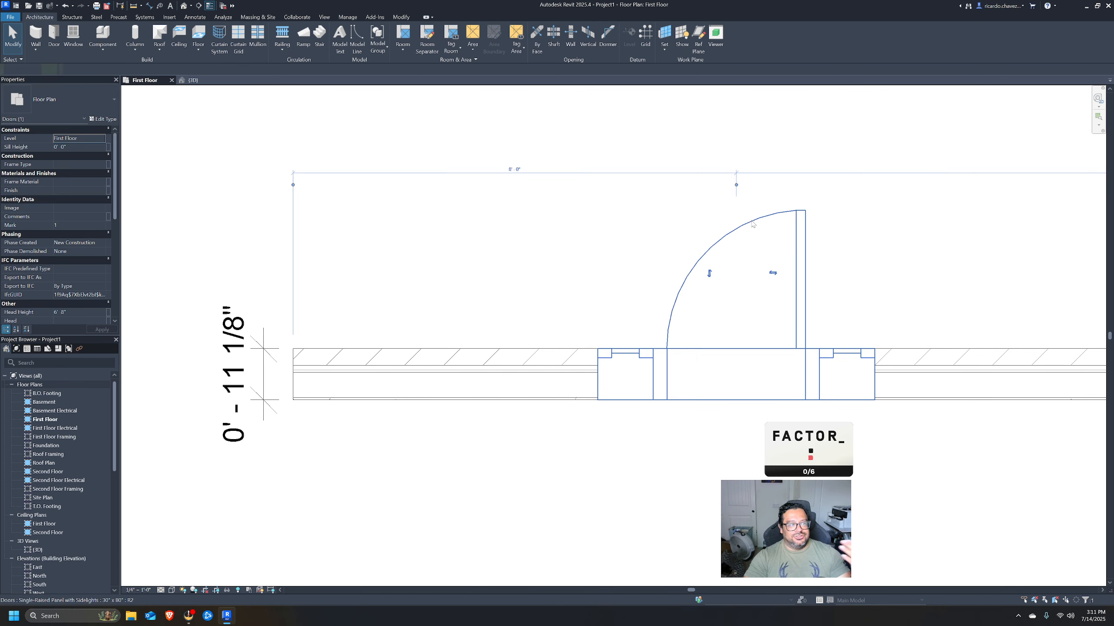
left_click(52, 106)
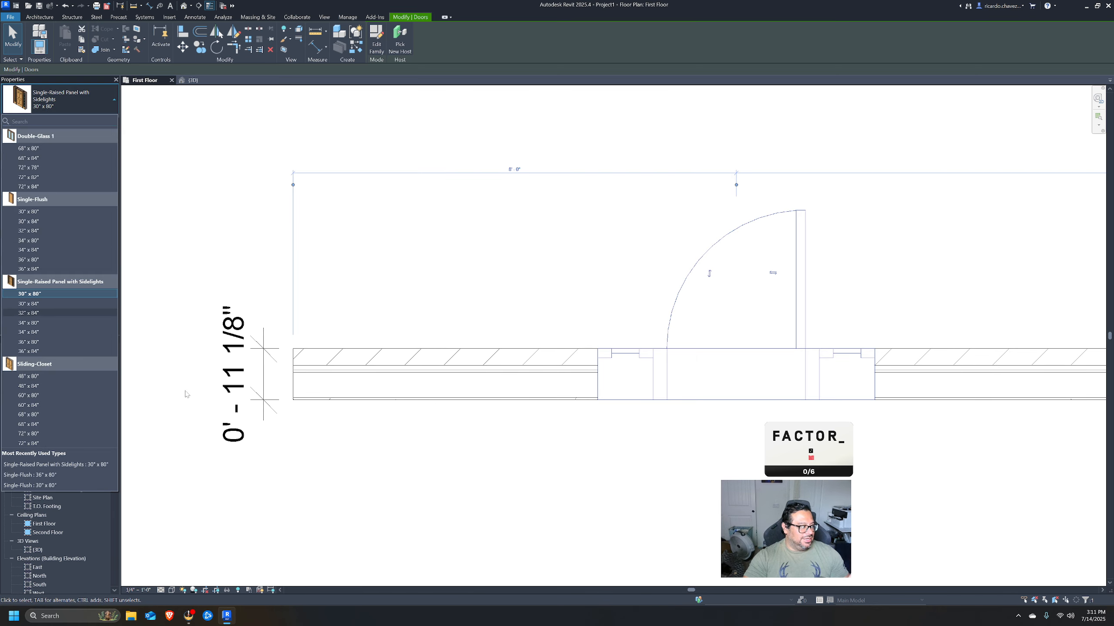
left_click(520, 244)
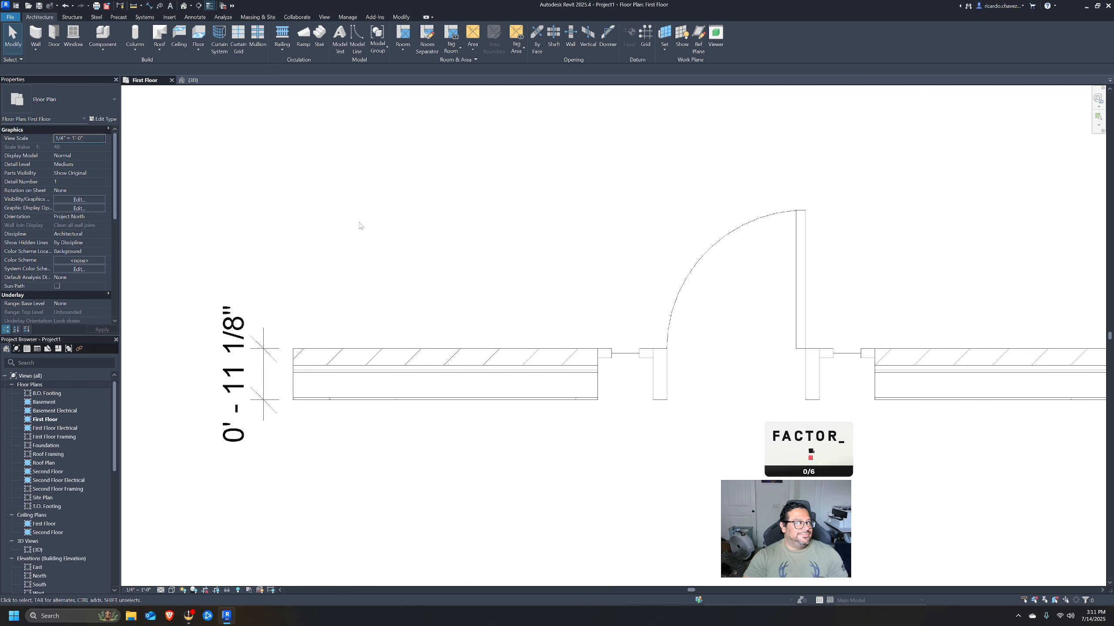
Open the Load Family dialog for doors, then enlarge and reposition it to show the library folders and file details.
left_click(54, 37)
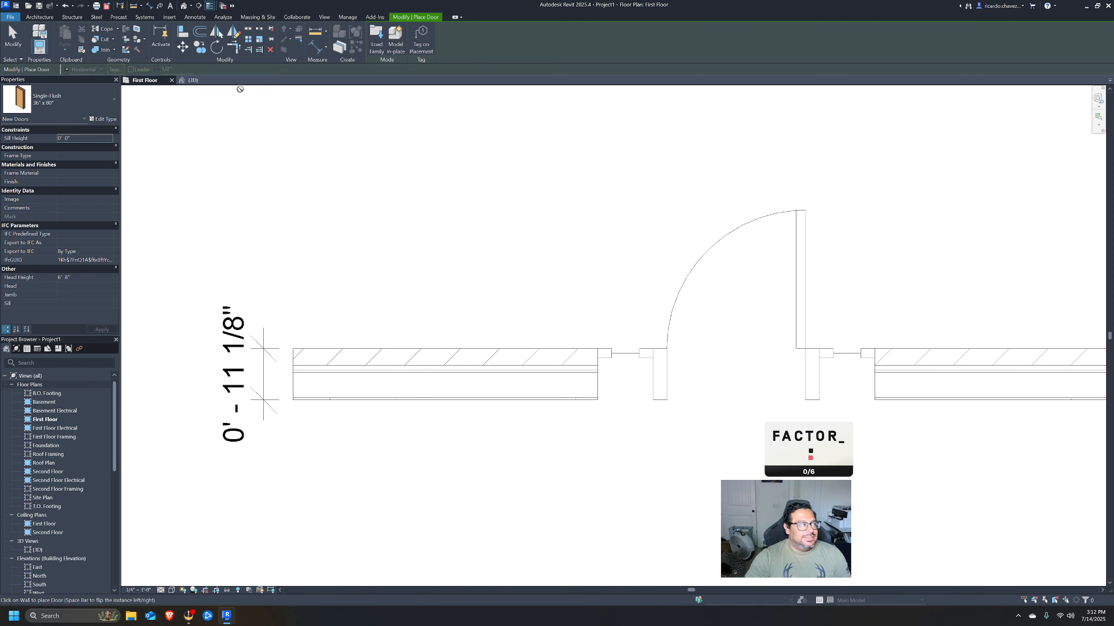
left_click(381, 38)
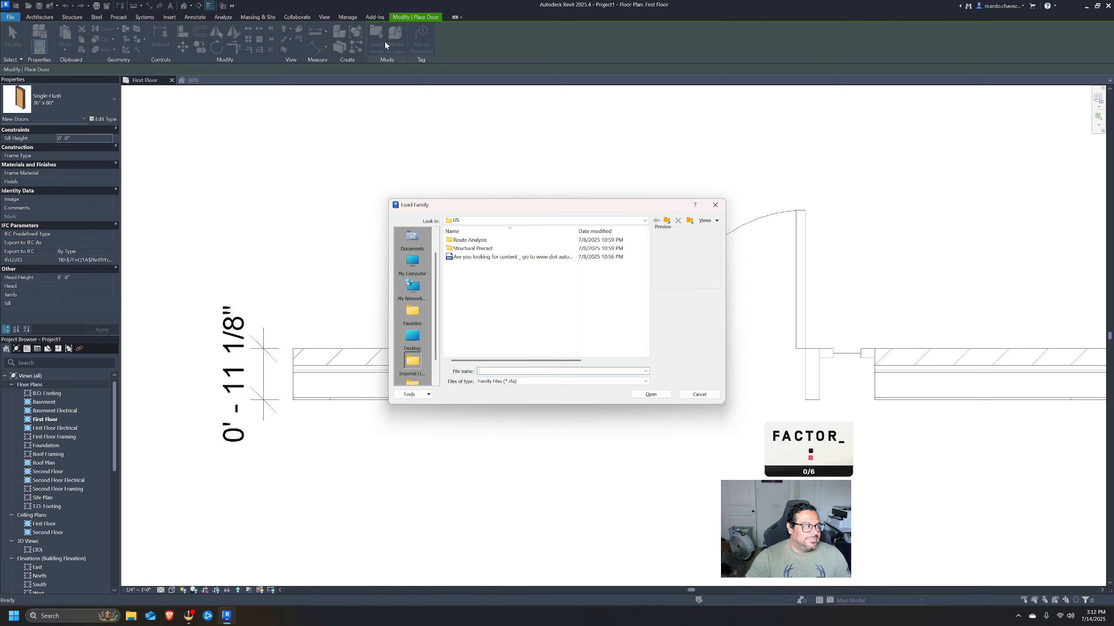
scroll(431, 374, "down", 1)
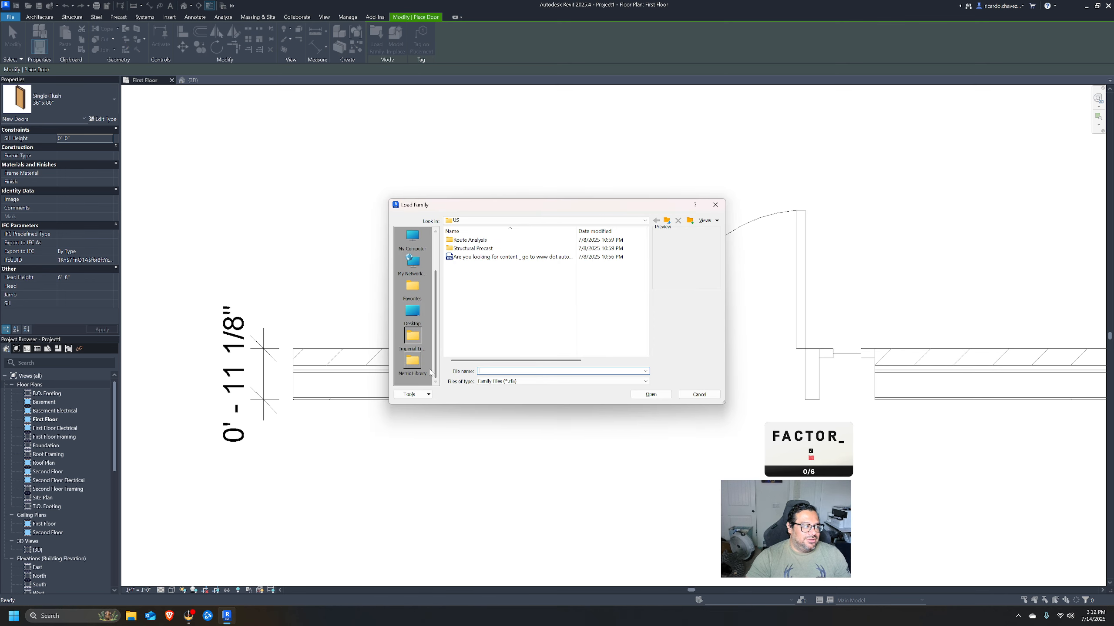
left_click_drag(722, 401, 1008, 542)
left_click_drag(612, 205, 549, 153)
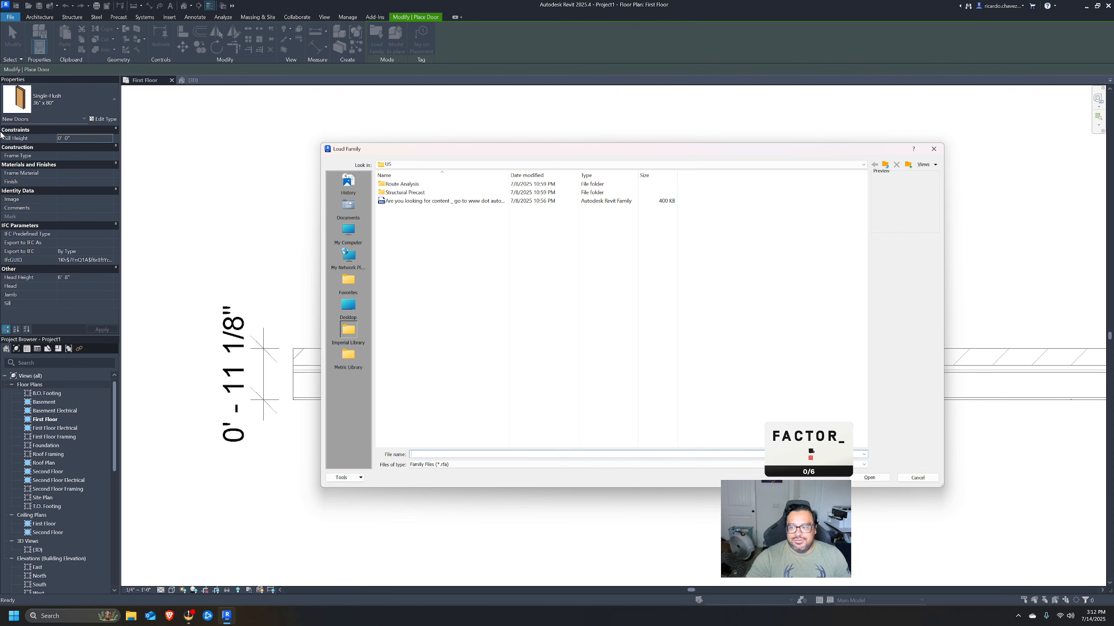
left_click_drag(632, 144, 571, 143)
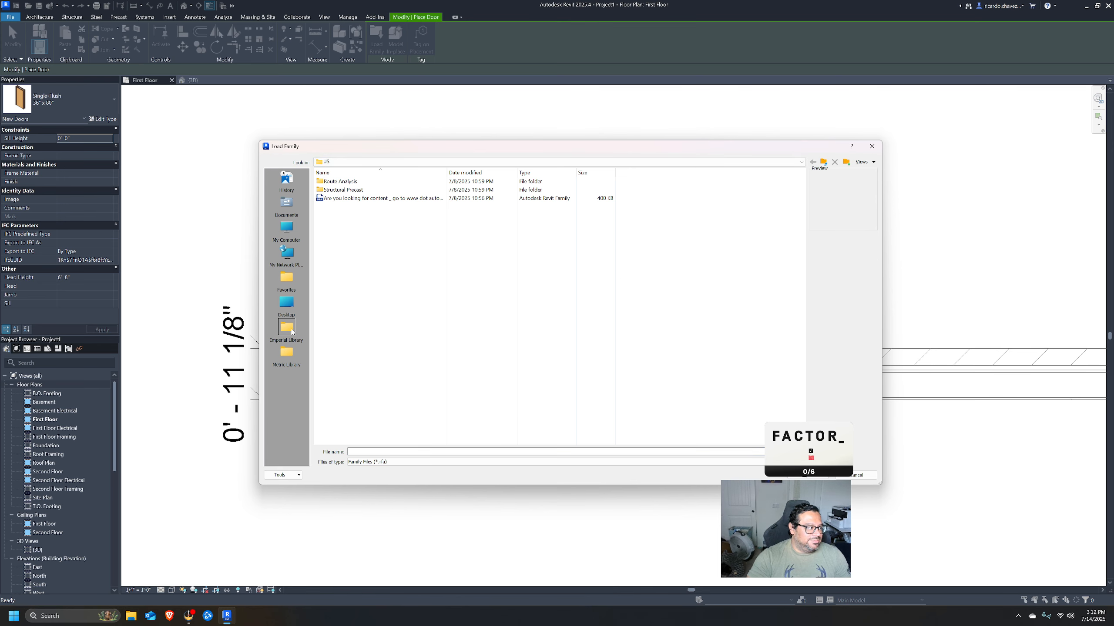
Check the US folder of the Imperial Library for door families and preview the "Are you looking for content" file without loading it.
left_click(382, 163)
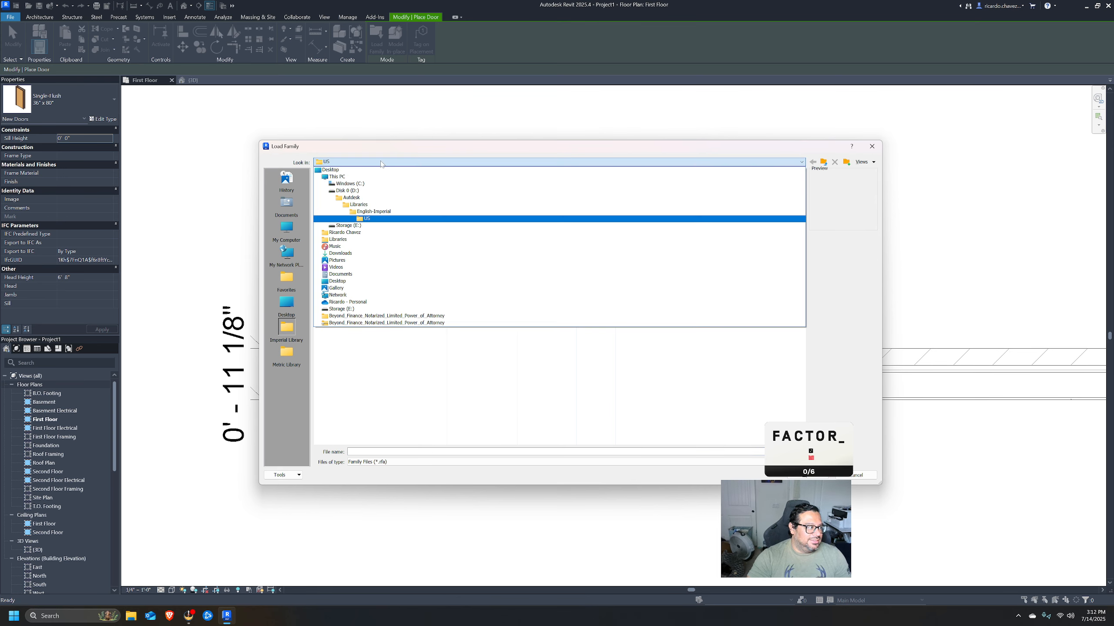
left_click(394, 219)
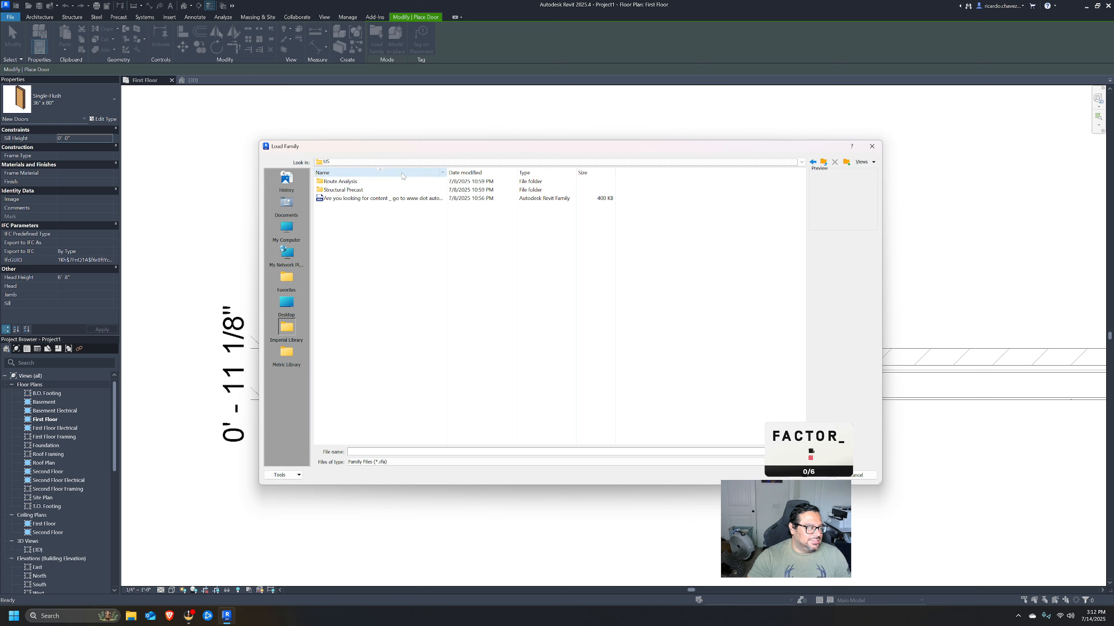
left_click(373, 201)
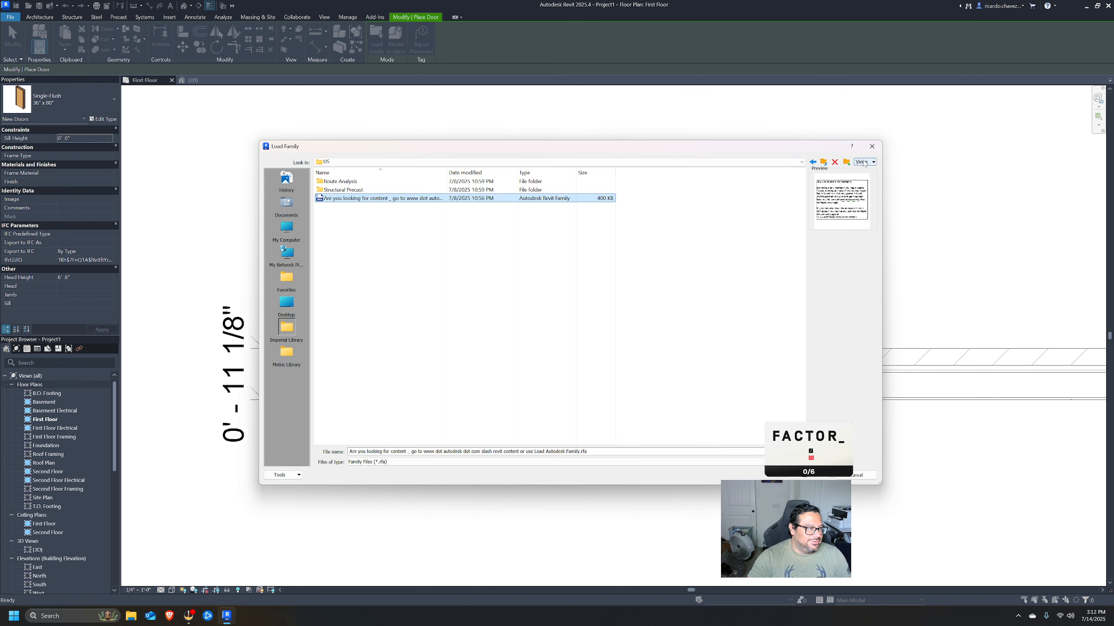
left_click(872, 146)
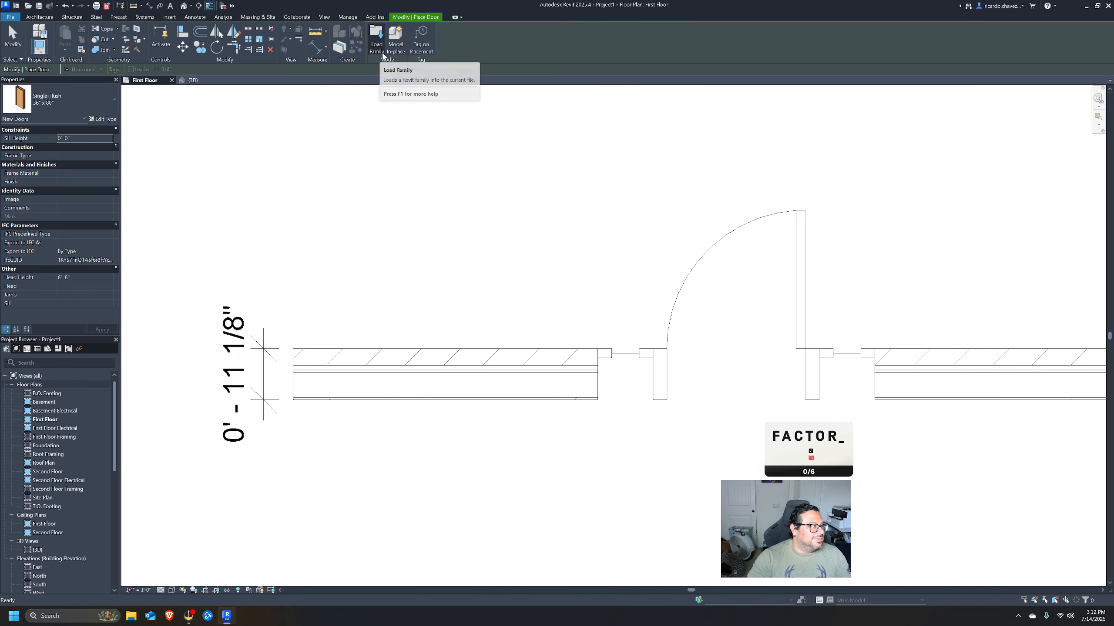
left_click(377, 40)
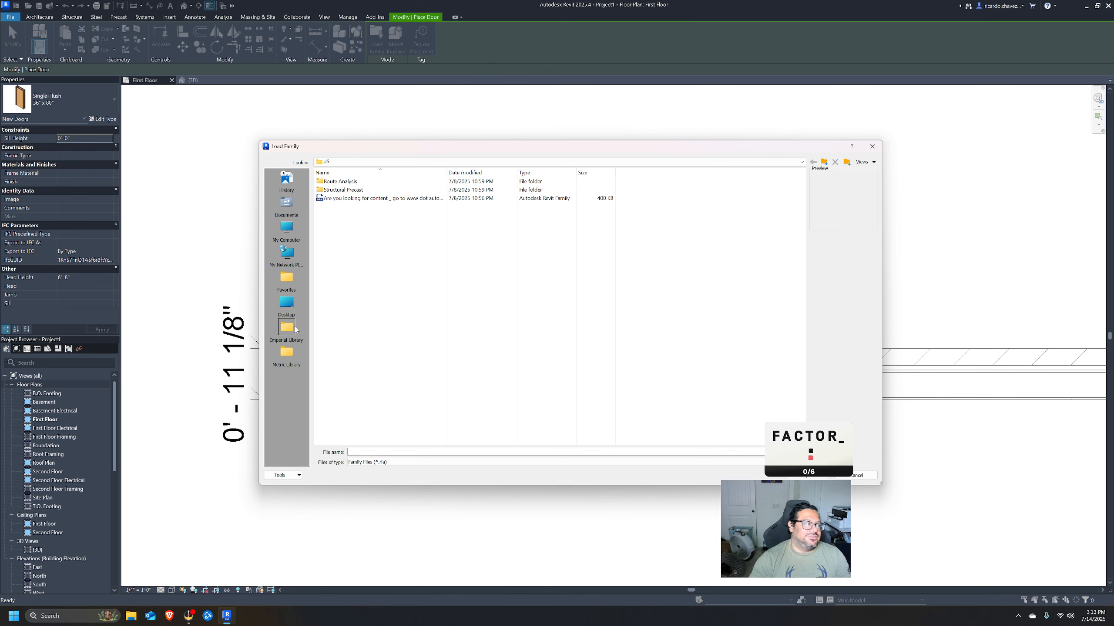
left_click(416, 198)
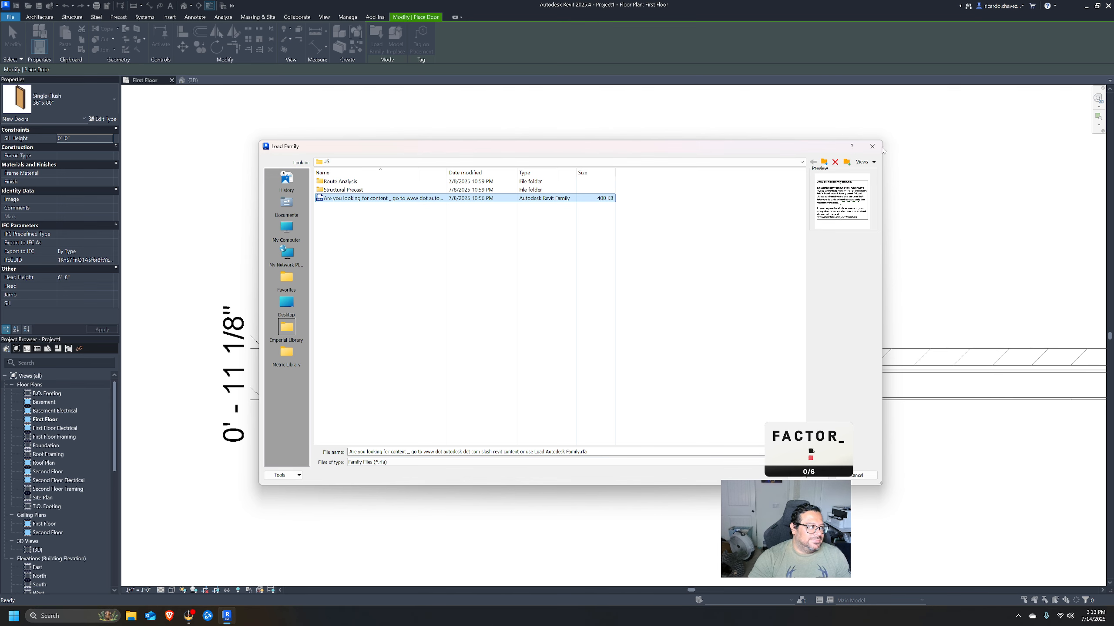
left_click(872, 146)
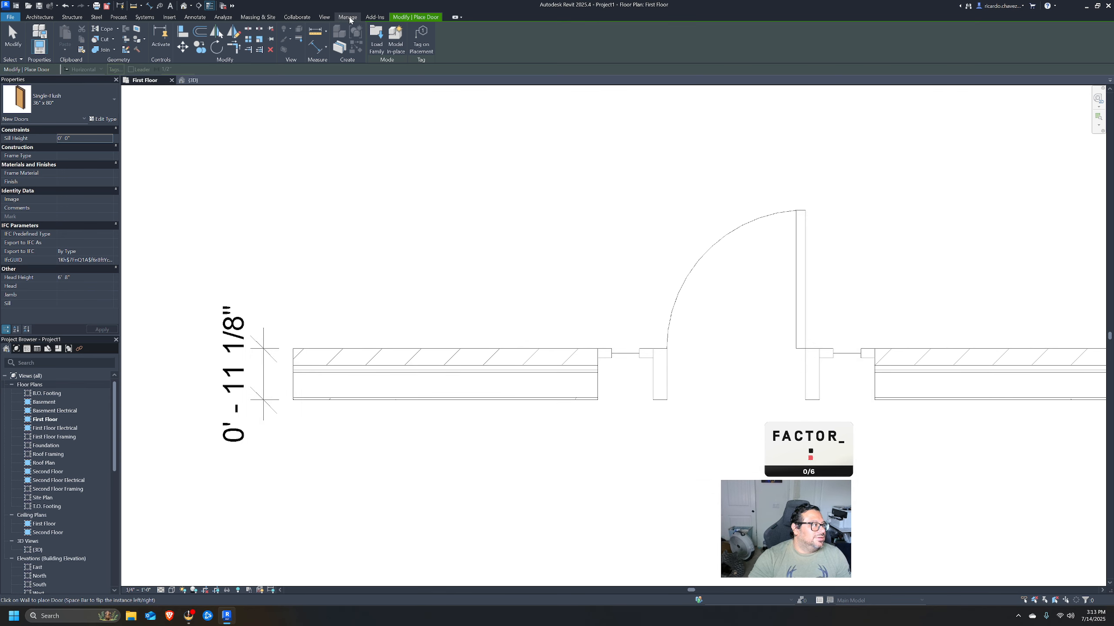
left_click(349, 17)
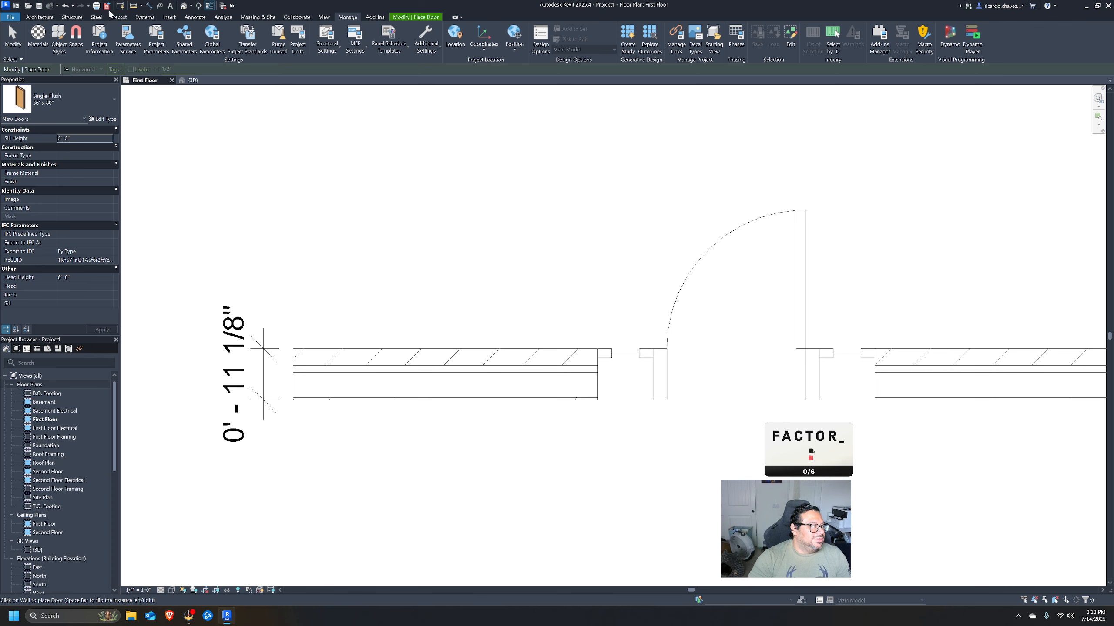
left_click(72, 17)
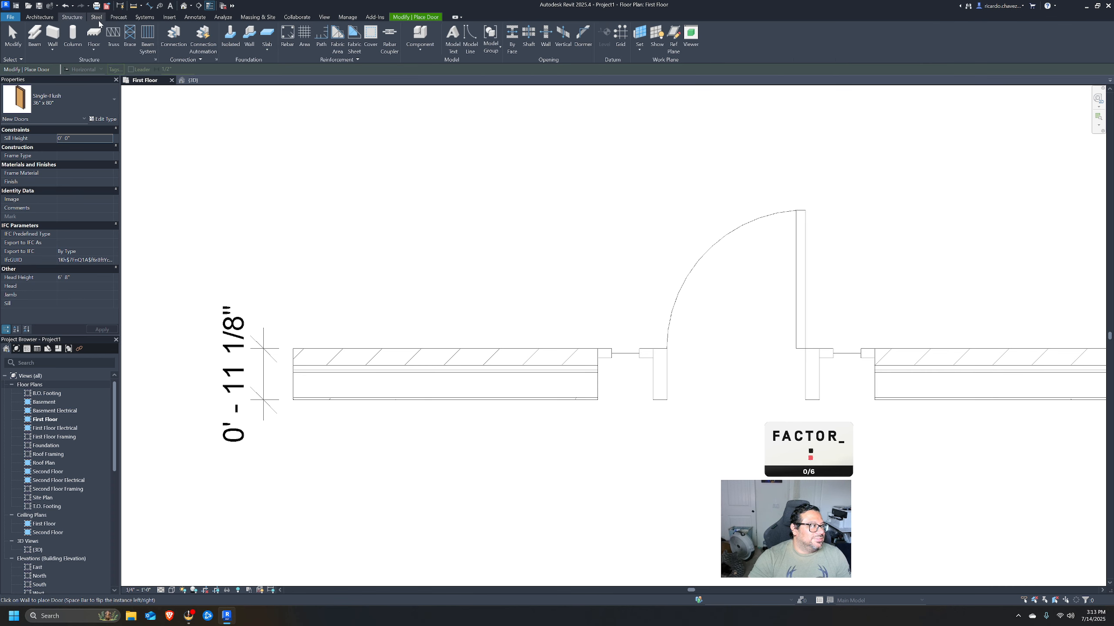
left_click(94, 34)
left_click(51, 20)
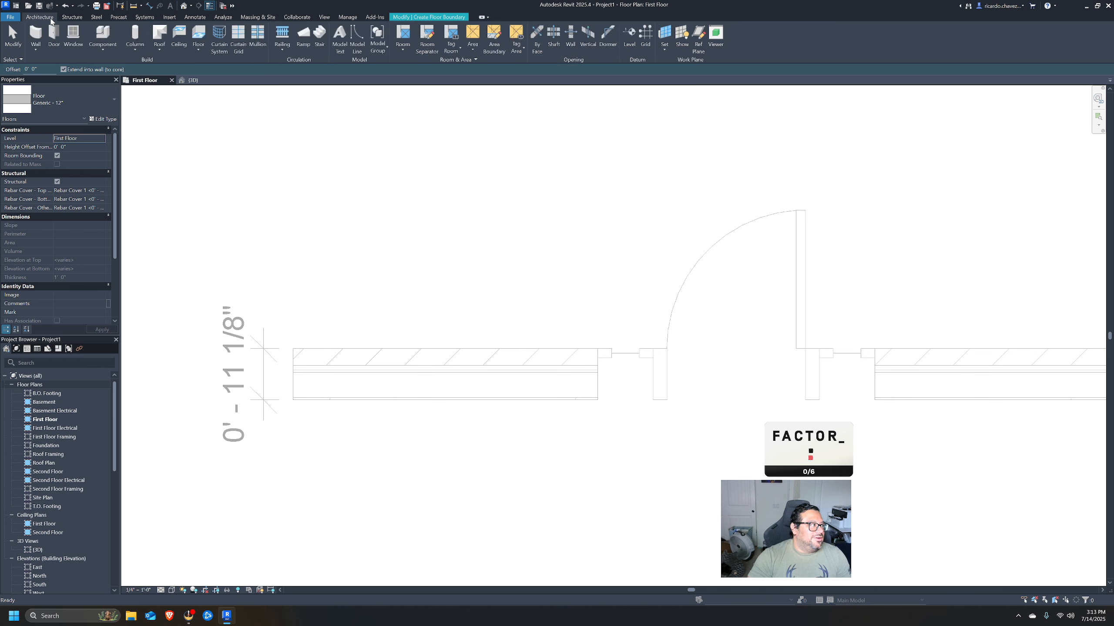
left_click(408, 17)
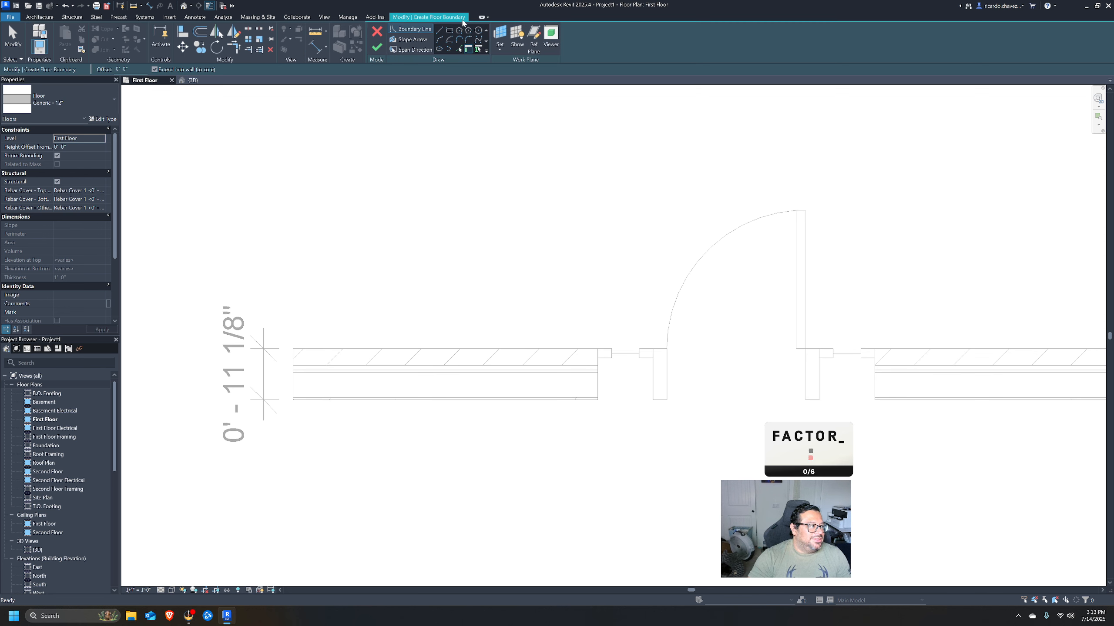
left_click(378, 33)
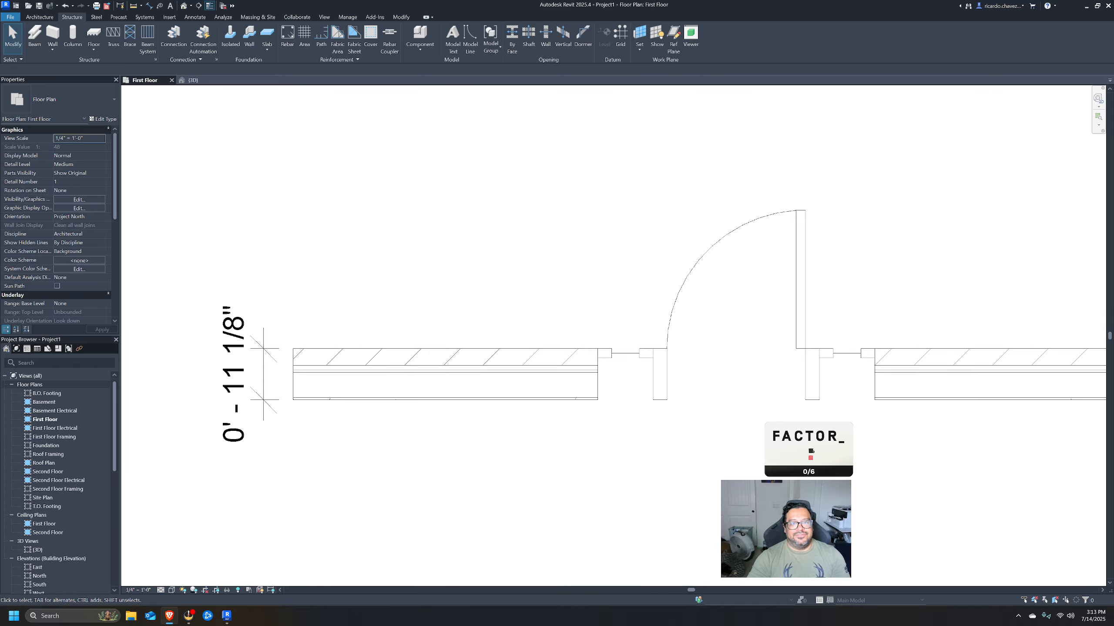
Search the web in Brave for "autodesk family library 2025" and read the Autodesk Revit Content article on obtaining content packs.
left_click(170, 616)
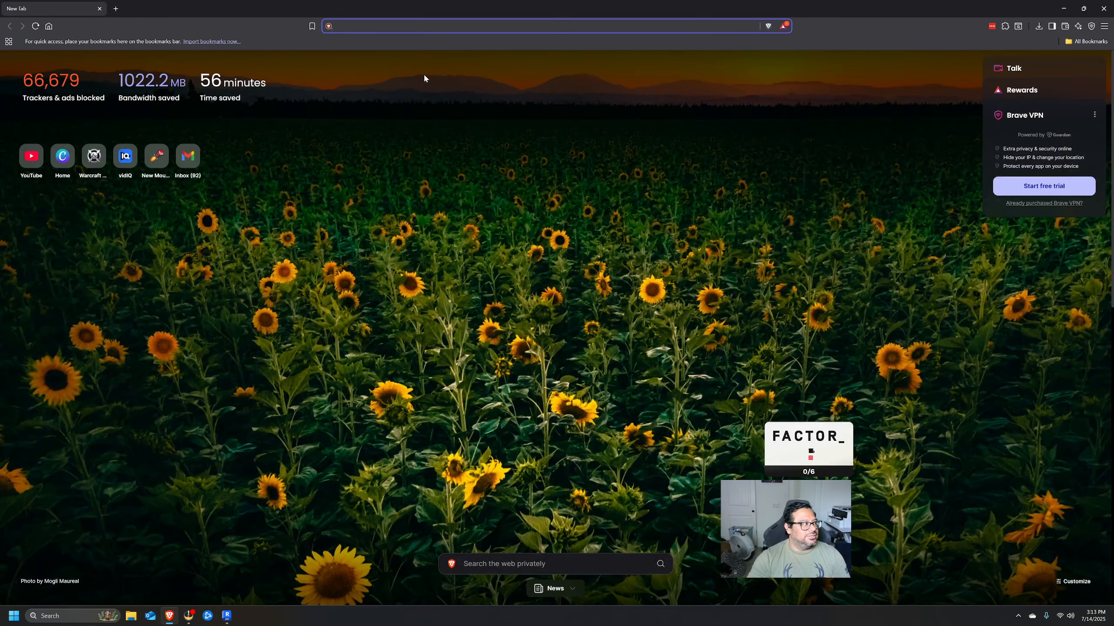
type("autodesk")
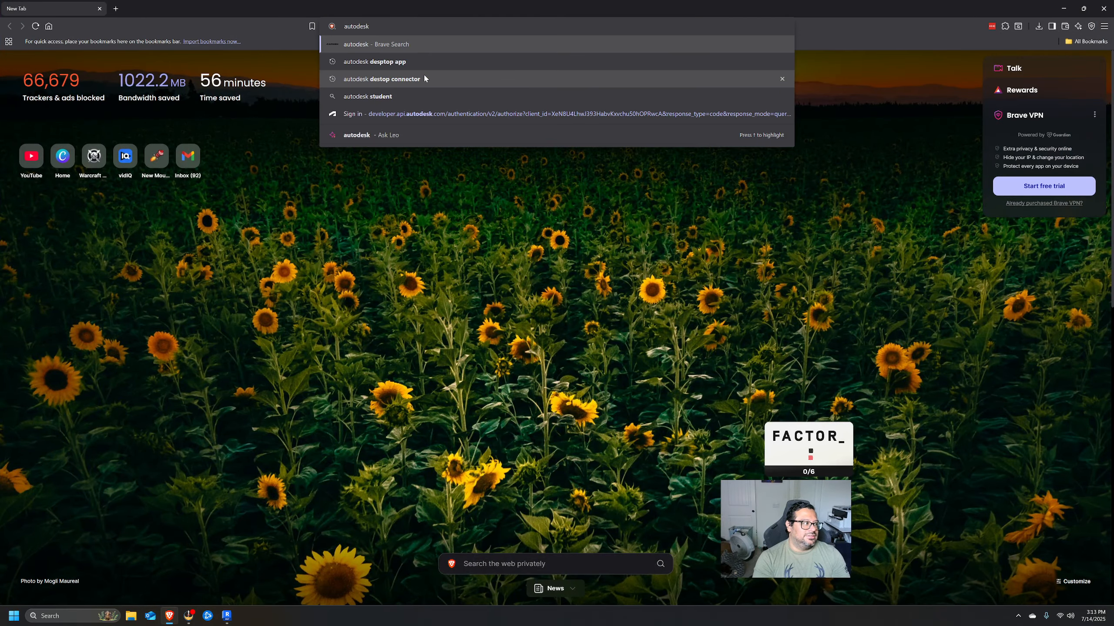
type(" family library ")
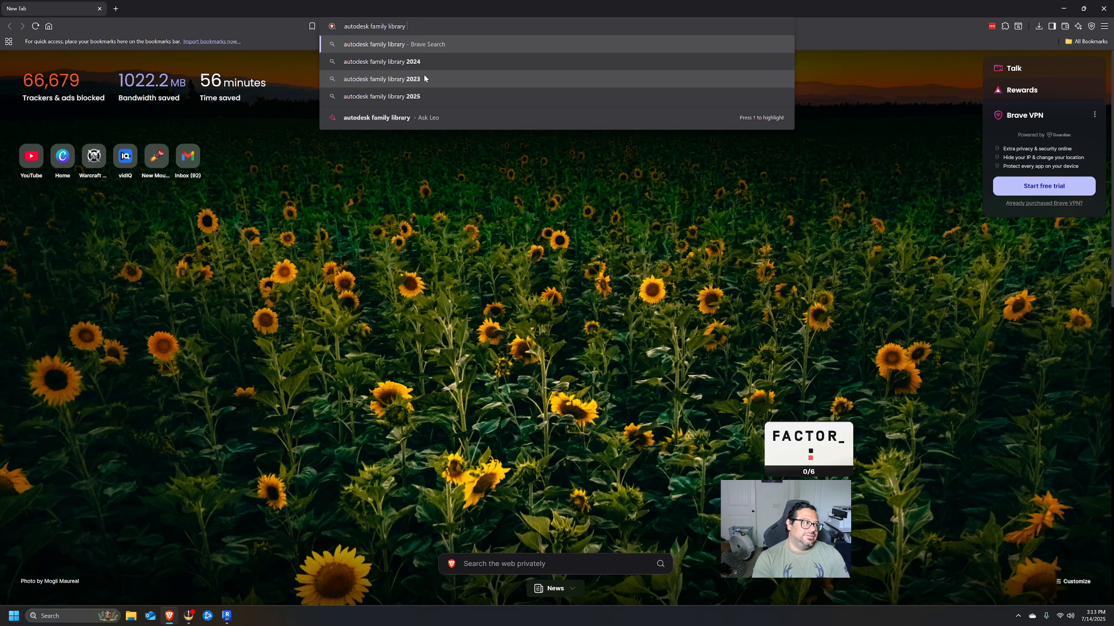
type("2025")
key("Return")
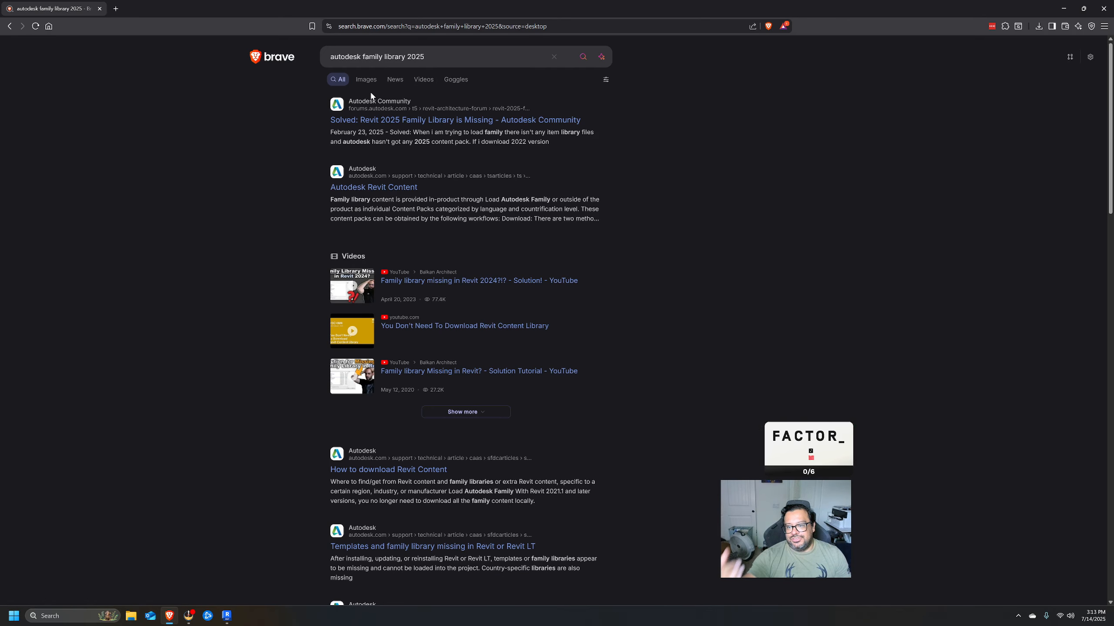
left_click(391, 187)
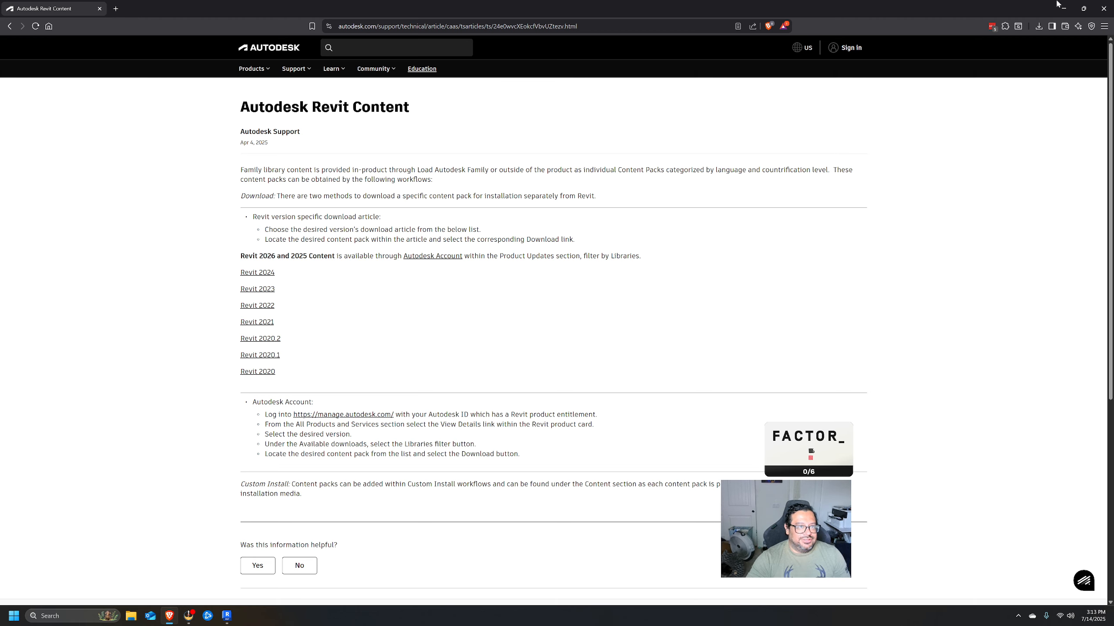
left_click(1104, 8)
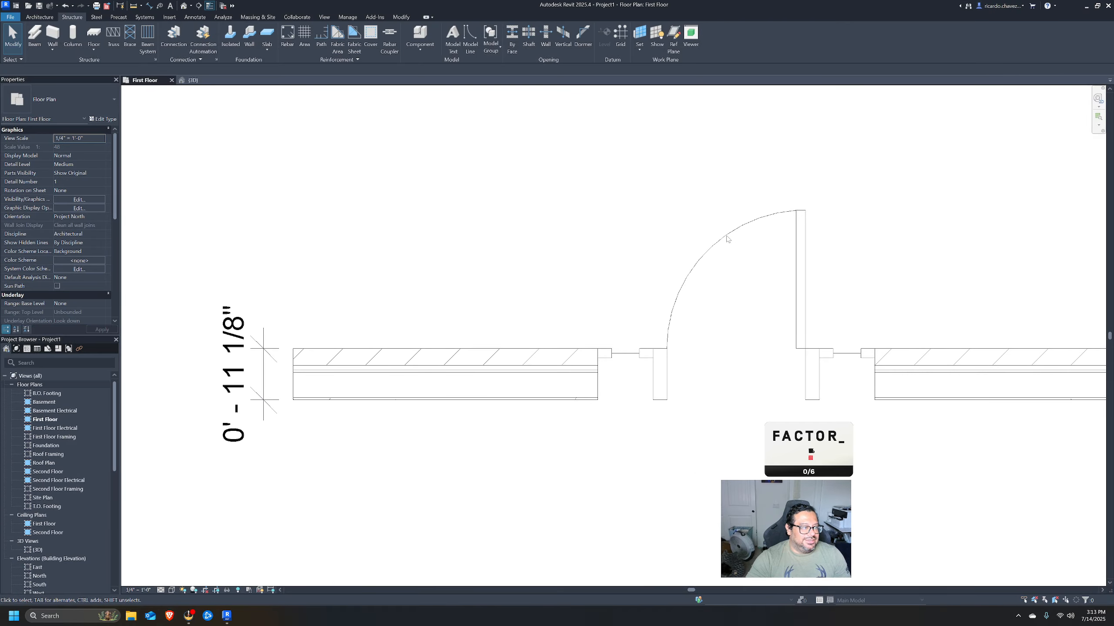
Check the Route Analysis folder in the US library for loadable door families, without loading anything.
key("d")
key("r")
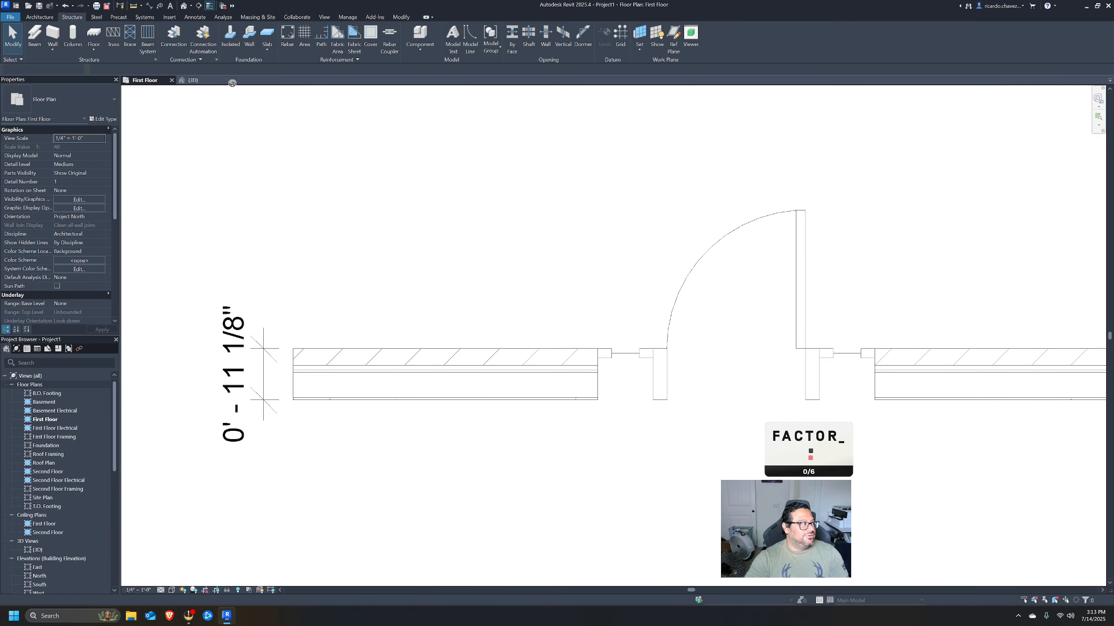
left_click(380, 38)
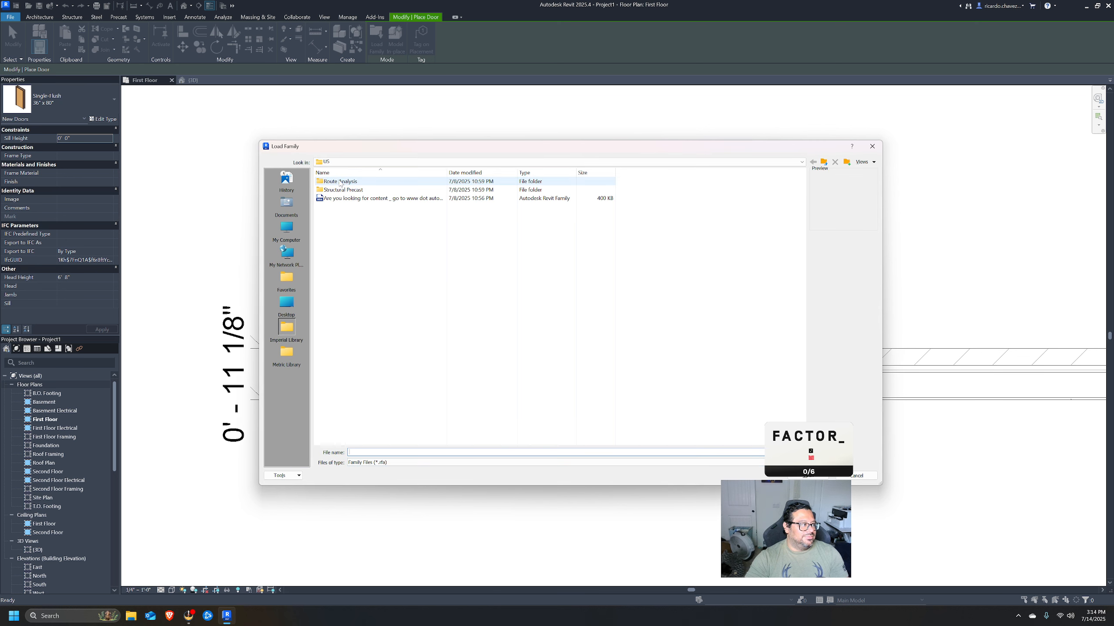
double_click(373, 182)
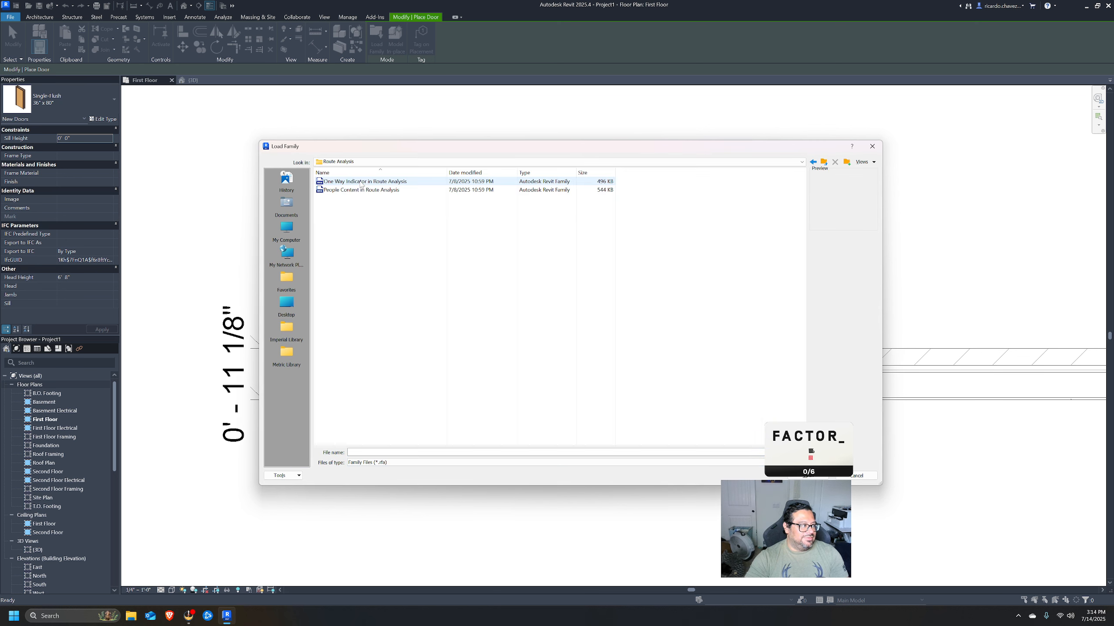
left_click(872, 147)
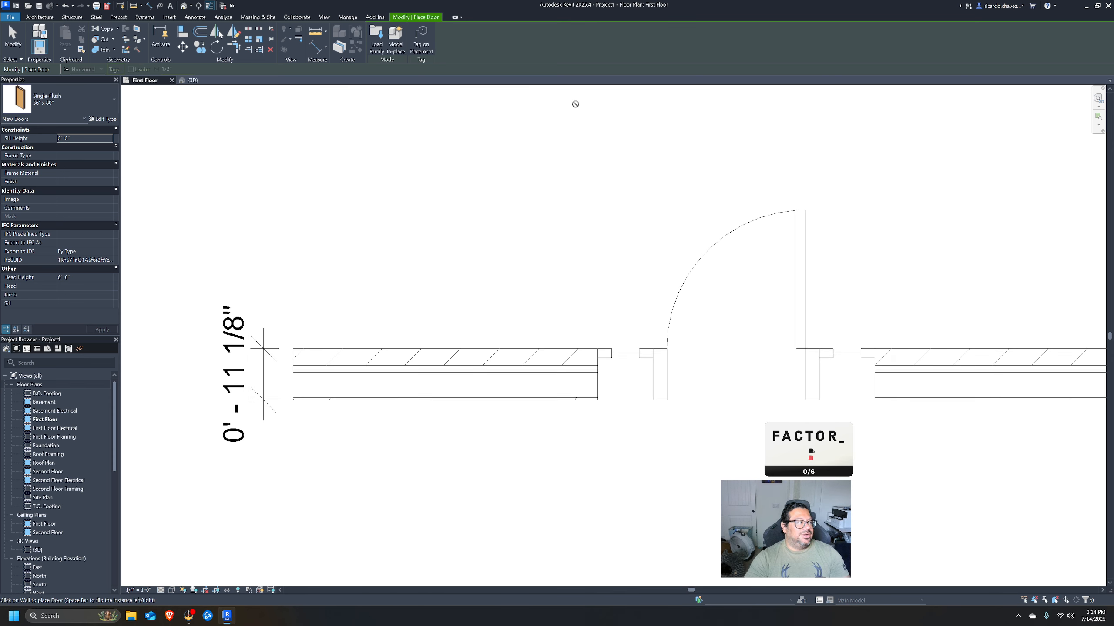
key("Escape")
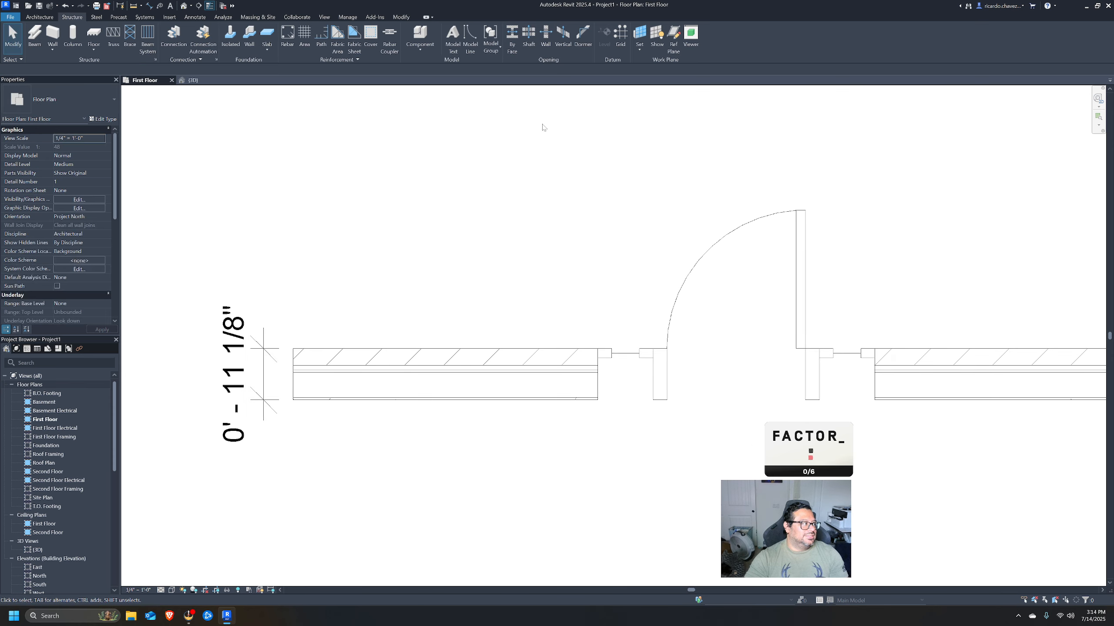
Place a Fixed with Trim 36" x 48" window in the brick wall east of the door, about 3'-10" from the wall's east end.
middle_click_drag(712, 255, 608, 297)
left_click(626, 273)
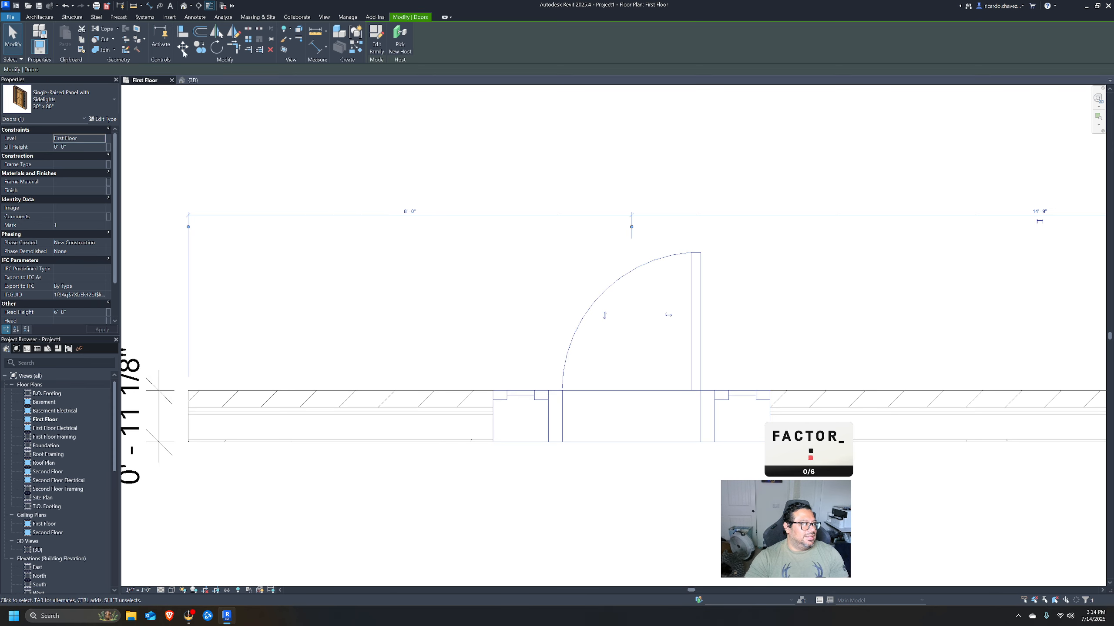
left_click(39, 18)
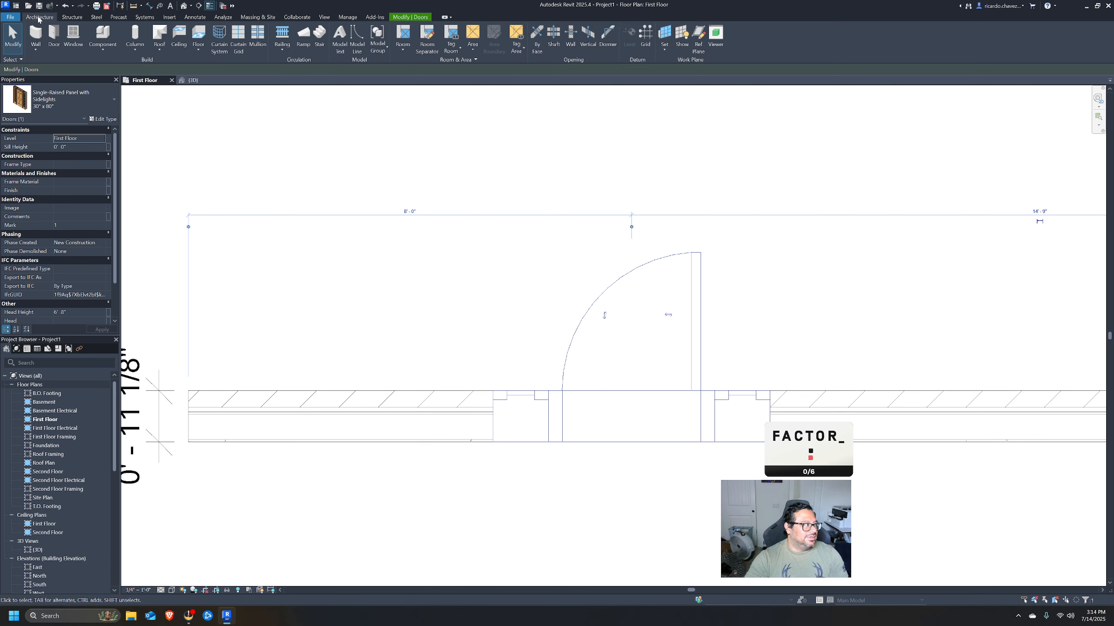
left_click(78, 34)
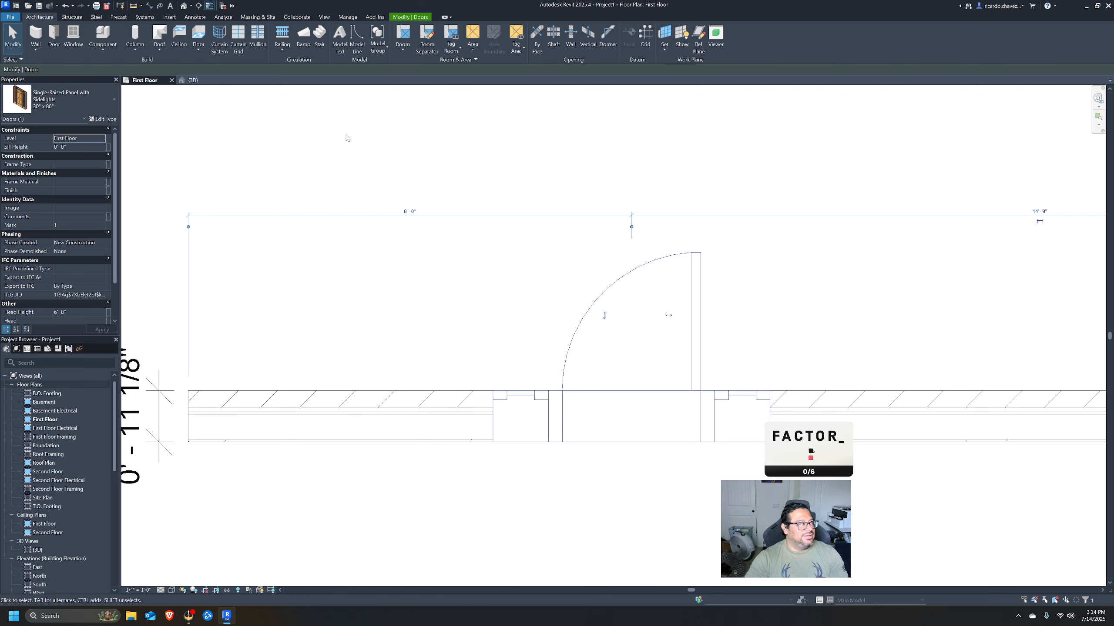
scroll(542, 244, "down", 4)
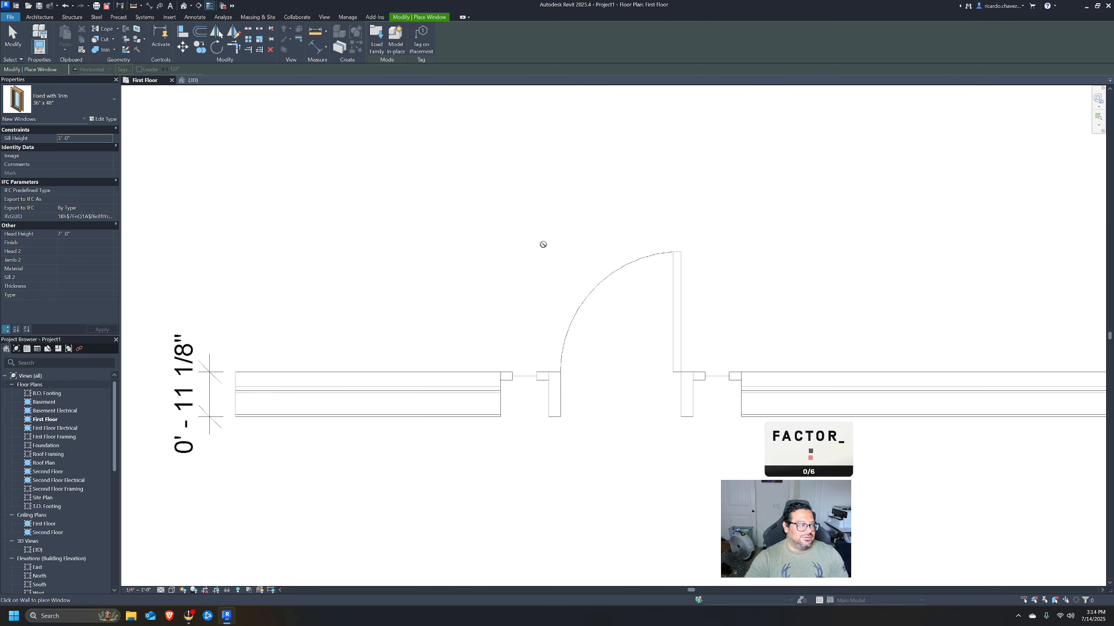
scroll(684, 351, "up", 3)
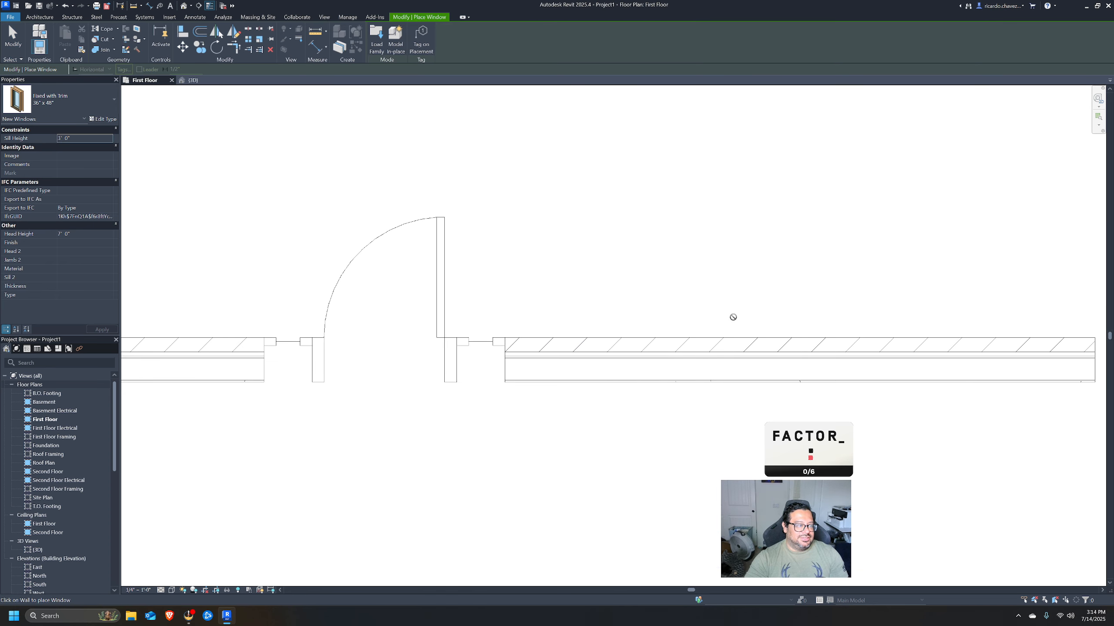
middle_click_drag(656, 361, 379, 303)
scroll(378, 304, "down", 1)
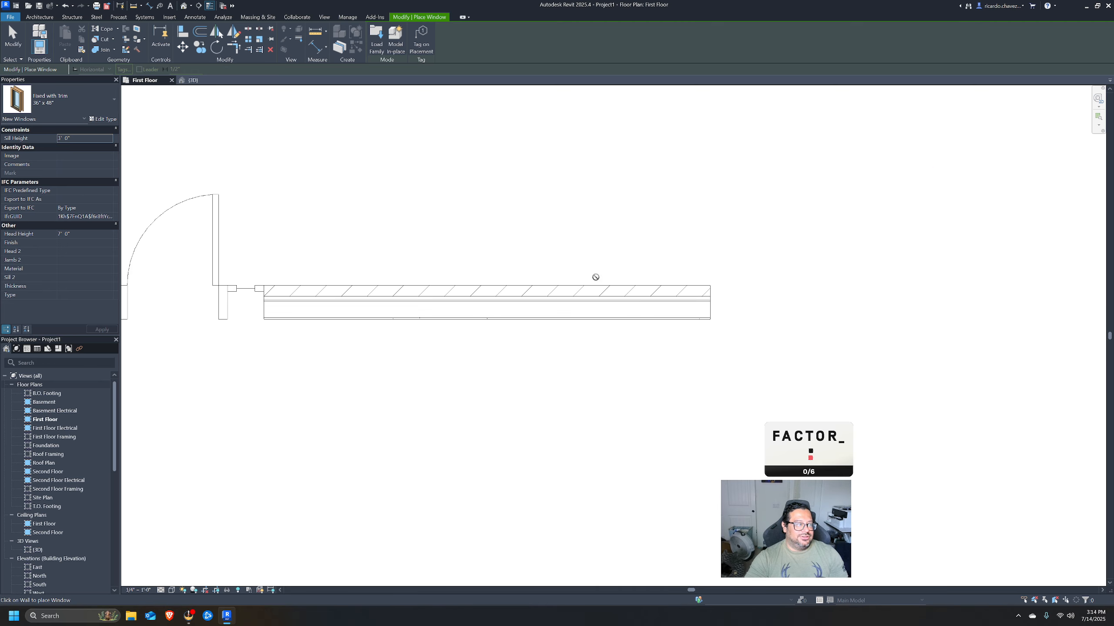
left_click(570, 289)
middle_click_drag(618, 281, 798, 306)
key("Escape")
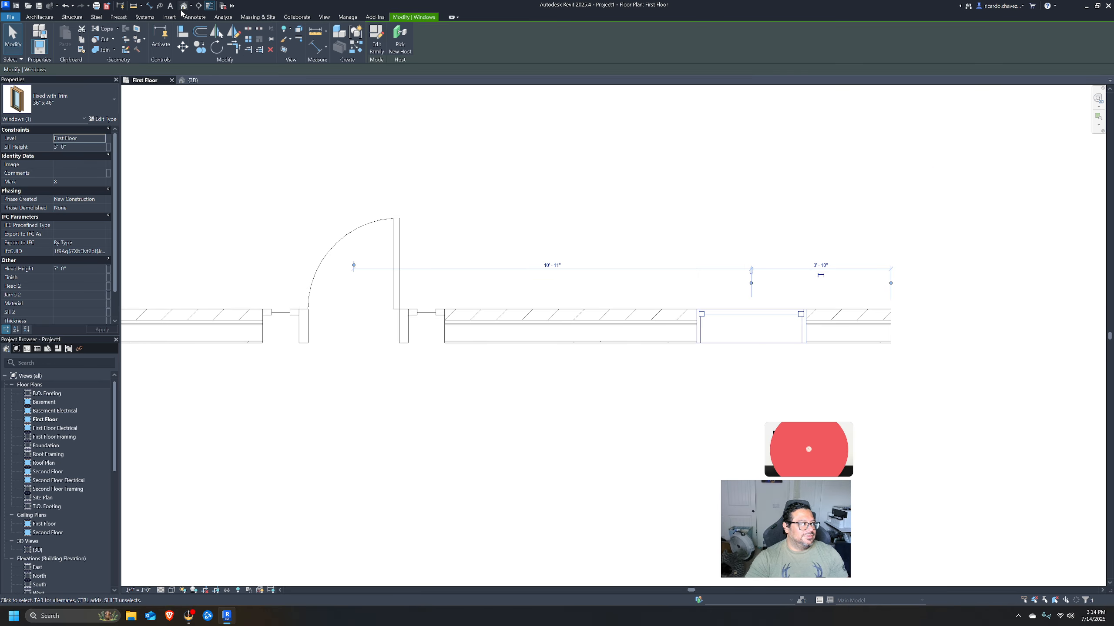
On First Floor, draw Exterior - Brick on Wood Stud walls along the west, south and east to enclose a room about 6'-2" deep.
left_click(193, 80)
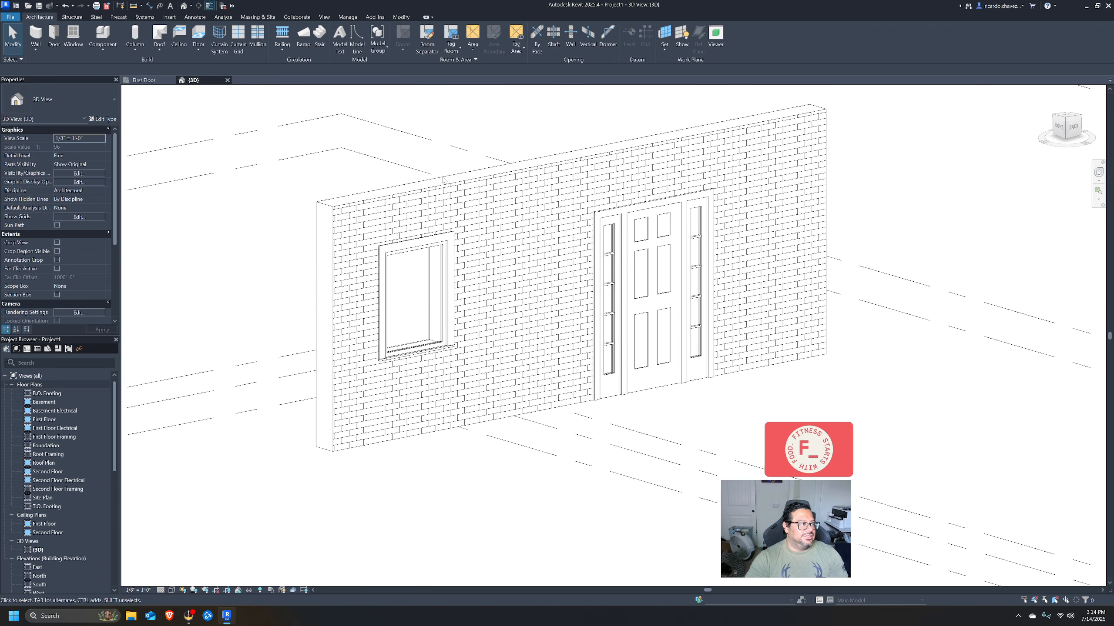
left_click(149, 78)
middle_click_drag(545, 303, 746, 214)
scroll(746, 215, "down", 3)
key("w")
key("a")
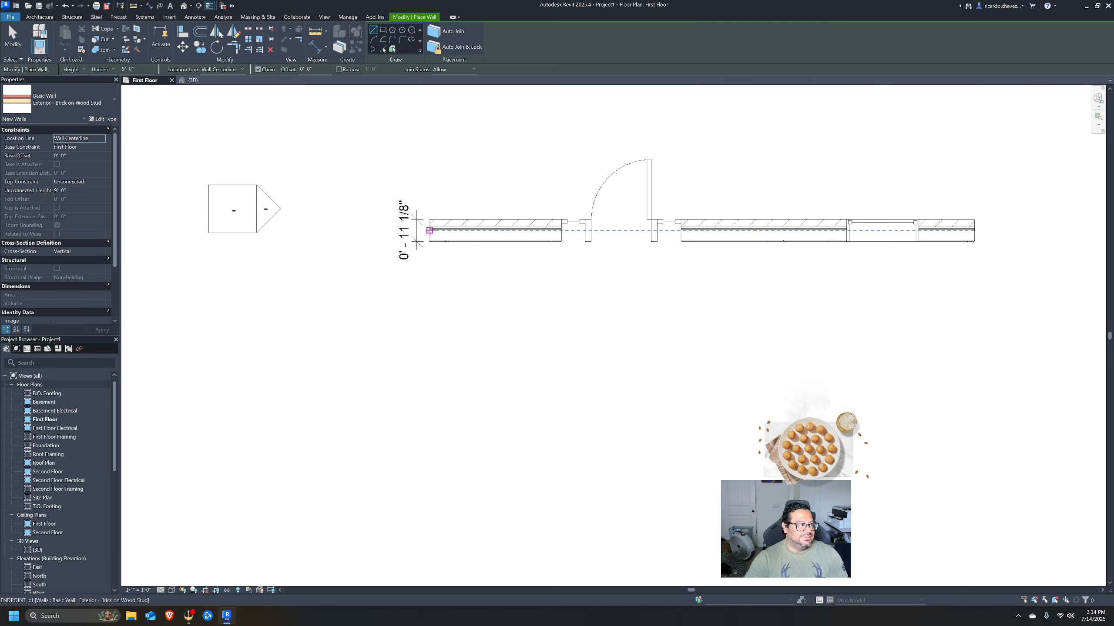
left_click(429, 230)
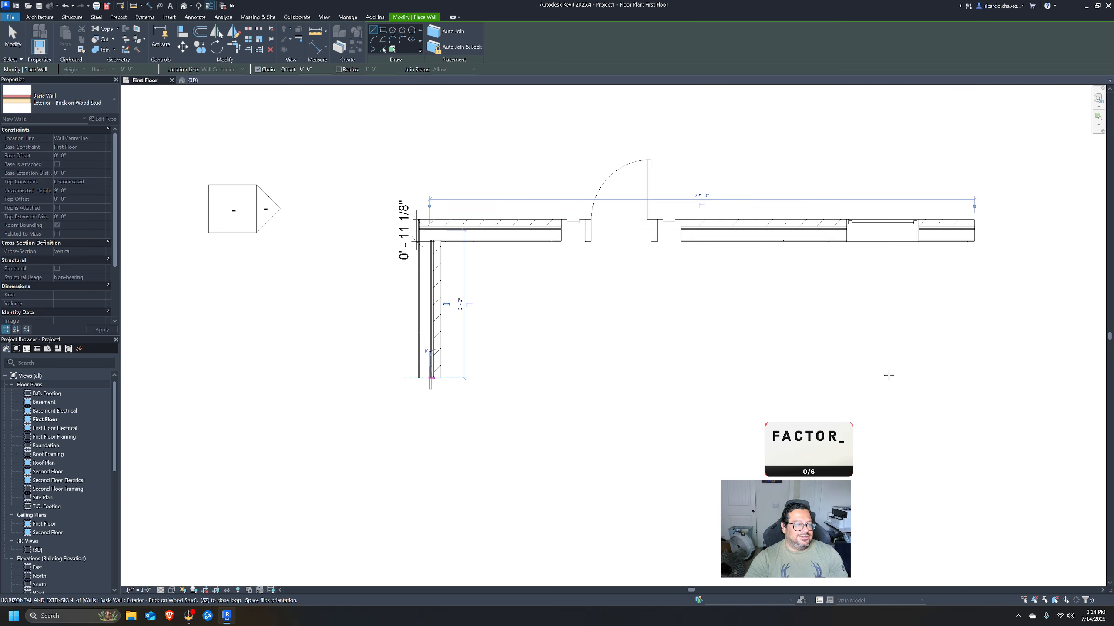
left_click(431, 378)
left_click(974, 378)
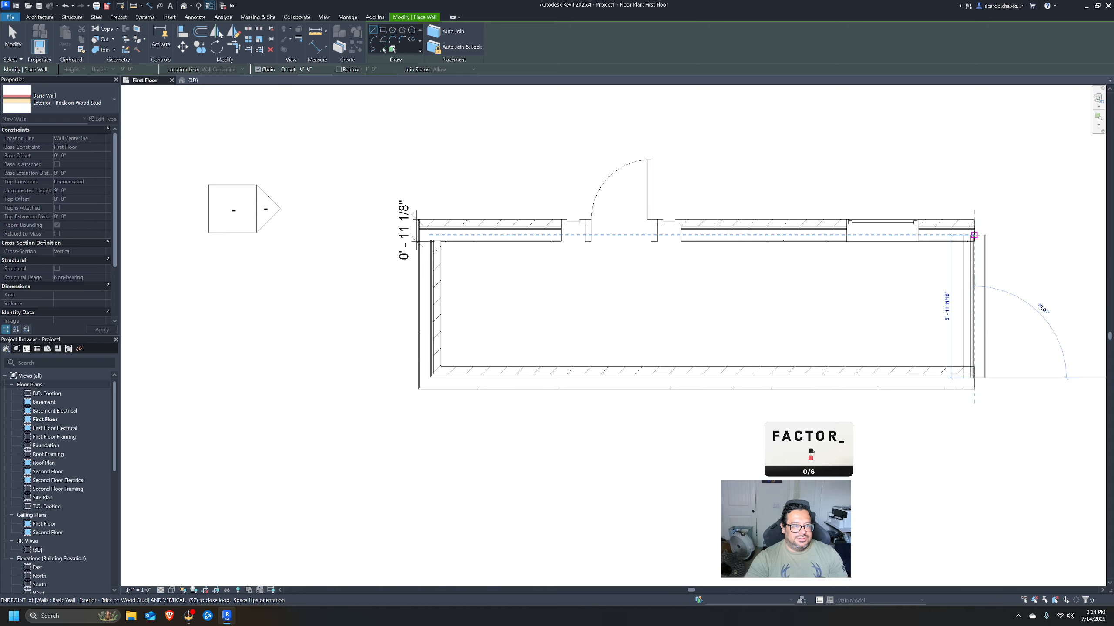
left_click(974, 230)
key("Escape")
key("Escape")
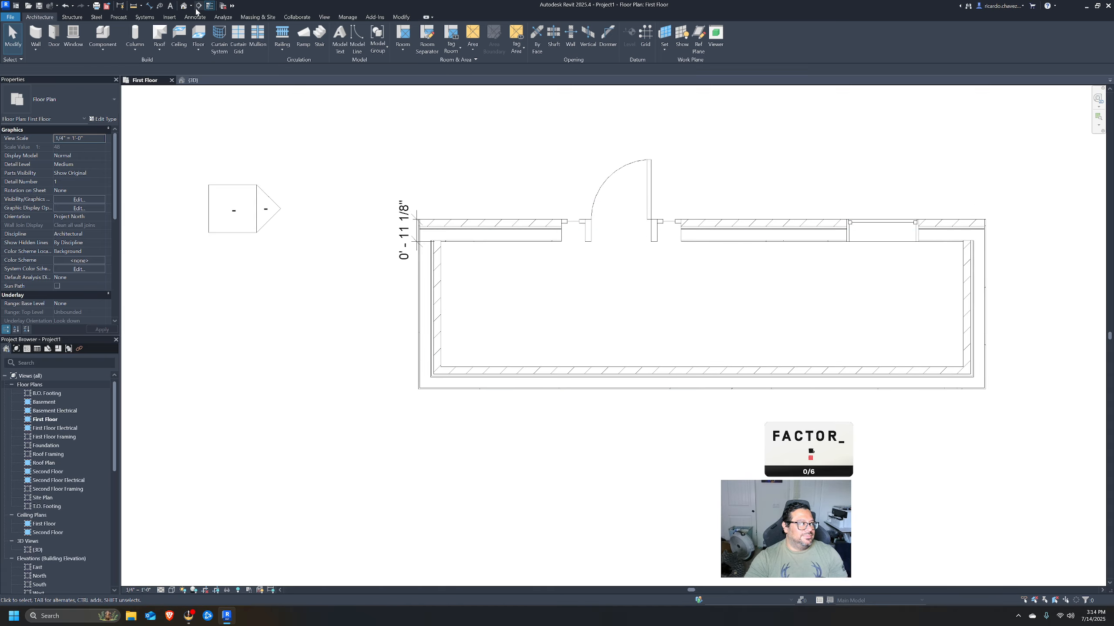
Check the brick faces in 3D and flip the west wall in the First Floor plan so its brick faces outward.
left_click(183, 6)
scroll(526, 219, "down", 2)
middle_click_drag(526, 219, 623, 271, "shift")
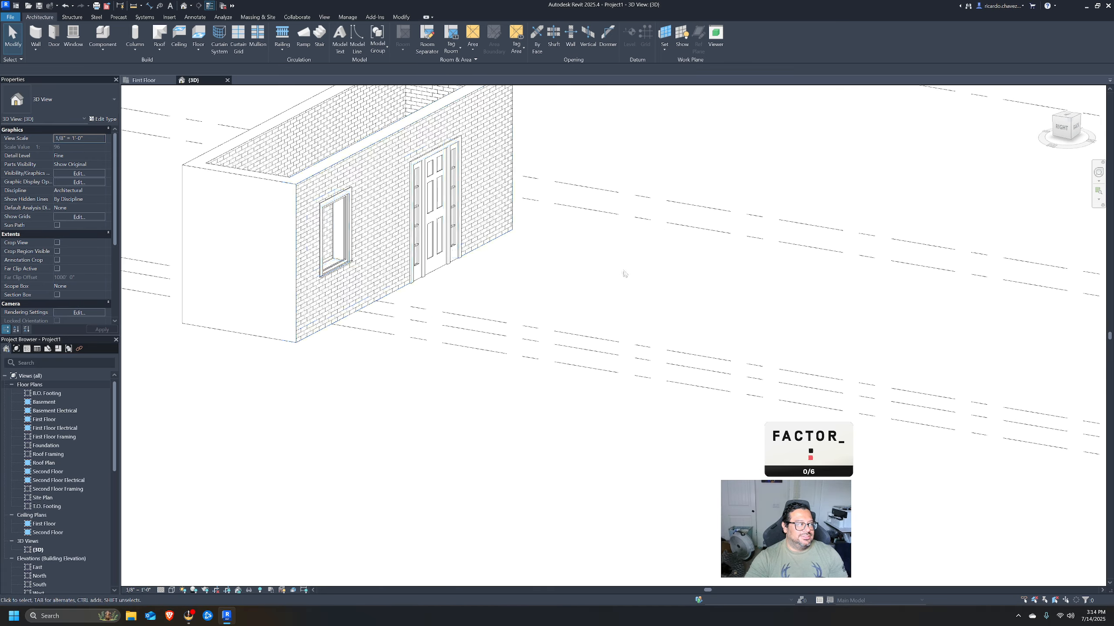
middle_click_drag(446, 255, 544, 369)
left_click(549, 184)
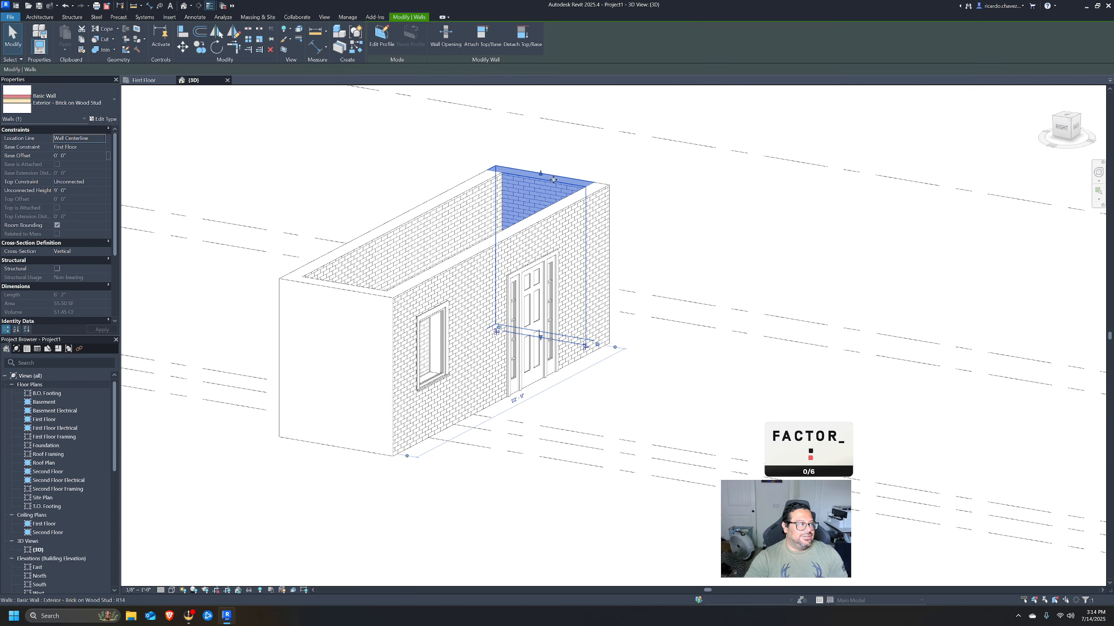
left_click(144, 80)
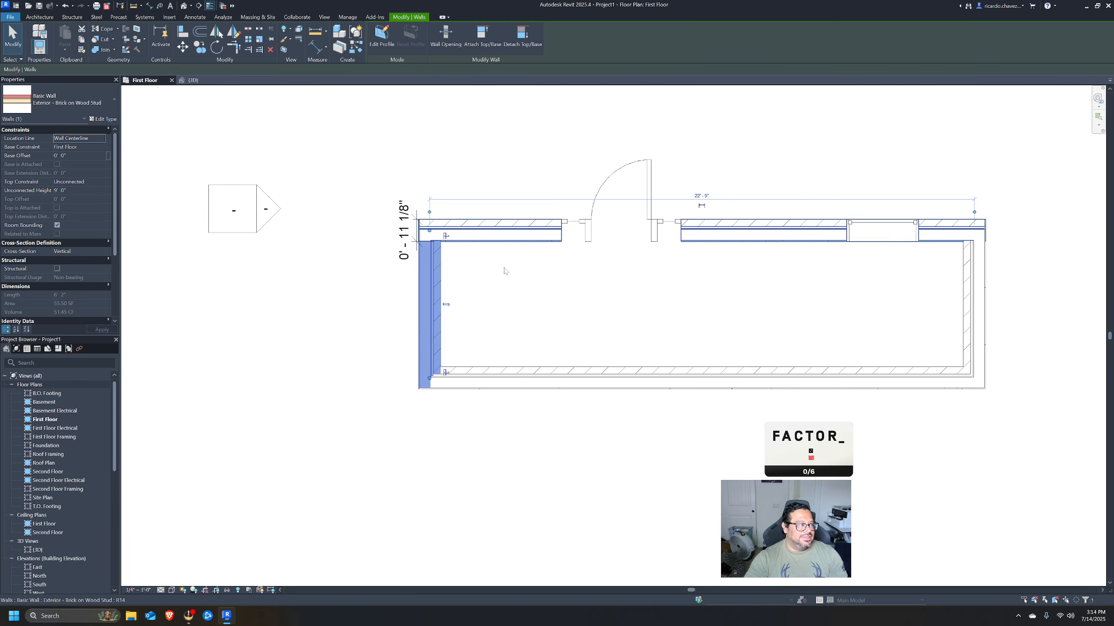
left_click(511, 285)
left_click(450, 283)
scroll(452, 313, "up", 2)
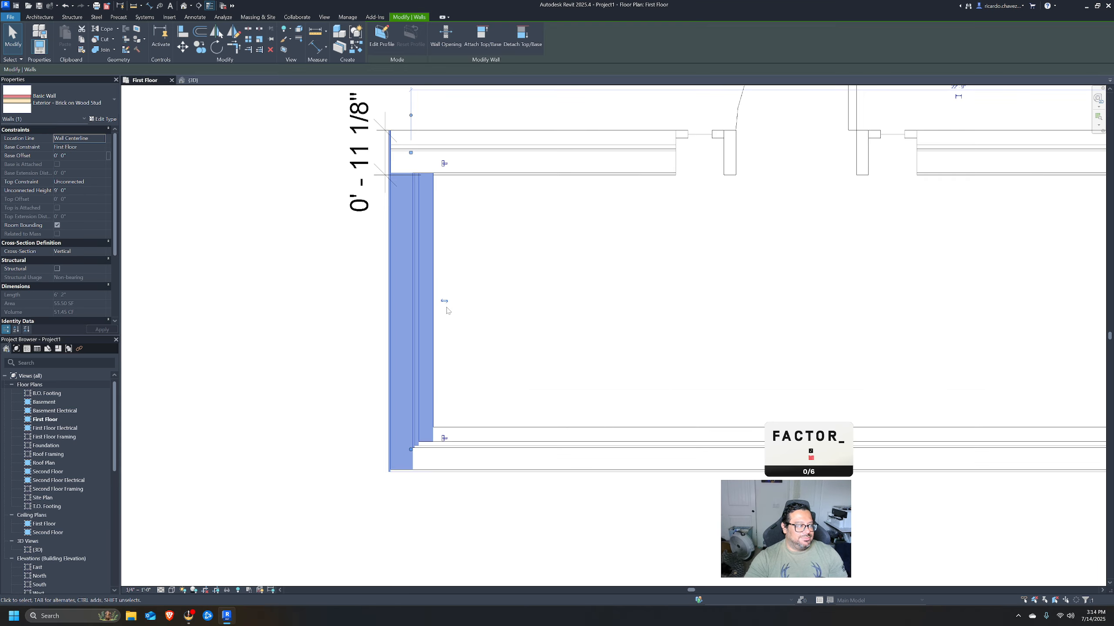
left_click(446, 304)
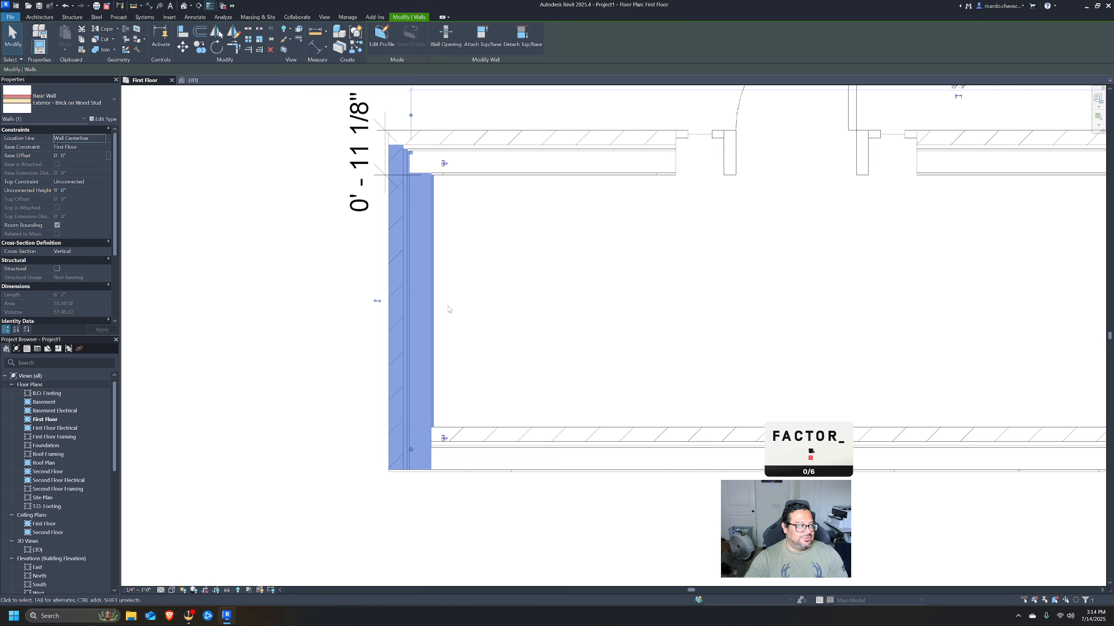
Flip the long south wall so its brick layer faces the outside of the room.
key("Escape")
left_click(504, 438)
middle_click_drag(505, 439, 11, 290)
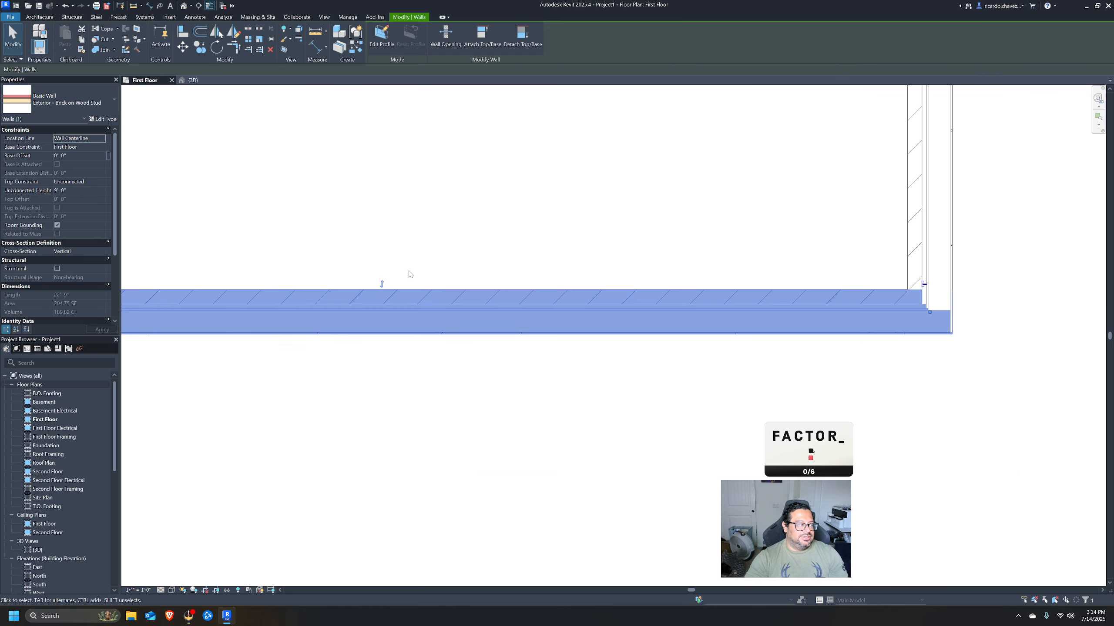
left_click(382, 283)
scroll(626, 197, "down", 1)
middle_click_drag(627, 198, 502, 382)
Flip the east wall so its brick layer faces outward, and check the enclosed room in 3D.
left_click(735, 299)
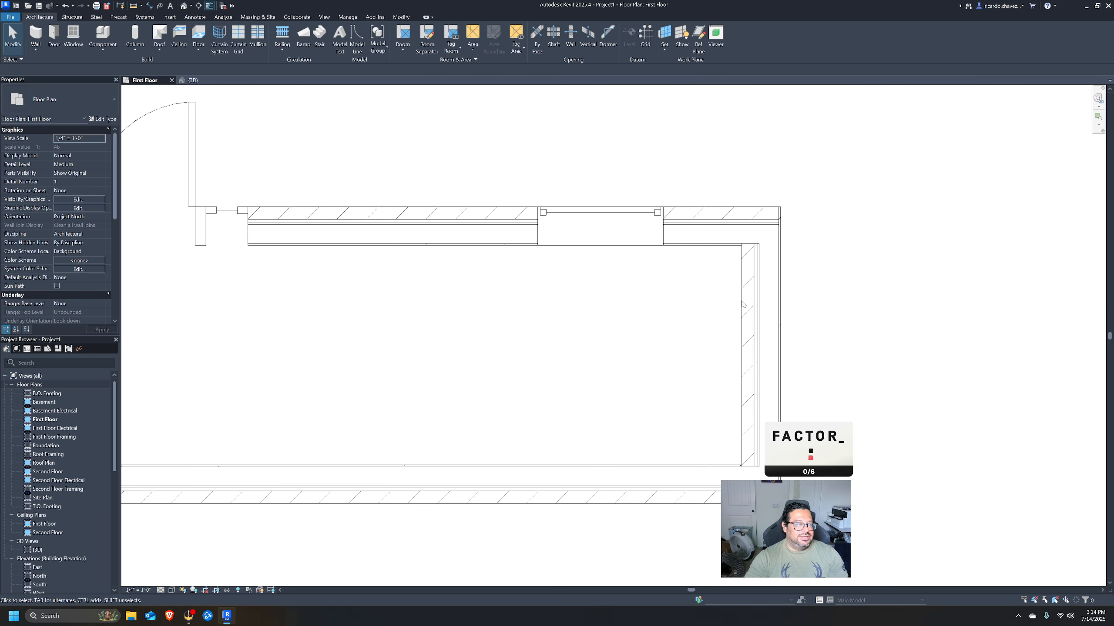
left_click(754, 305)
left_click(735, 354)
left_click(677, 272)
scroll(776, 303, "down", 2)
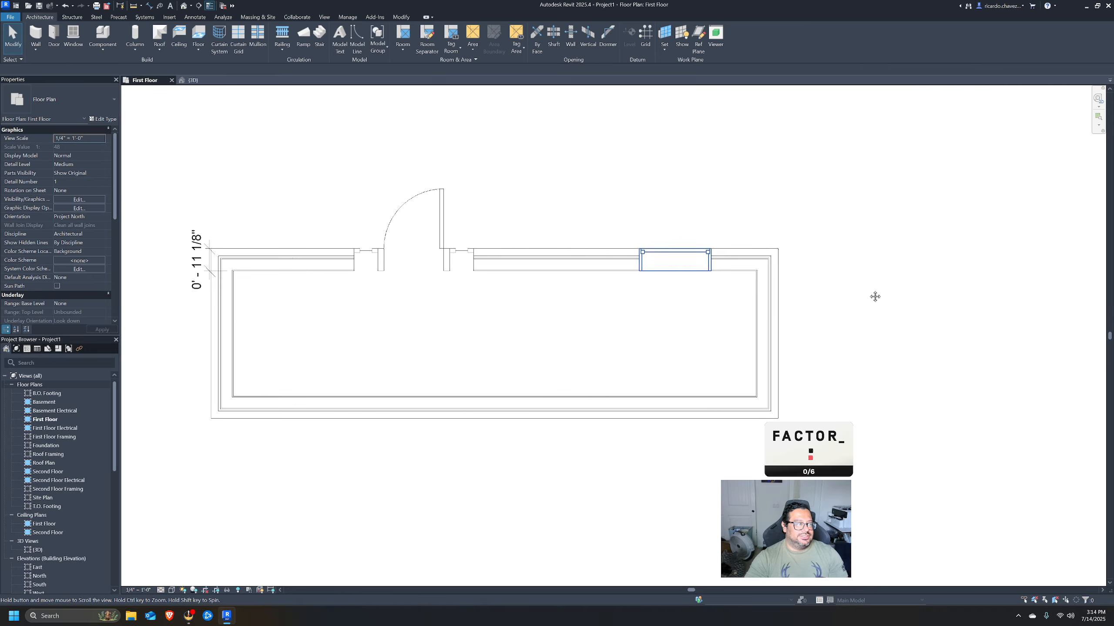
middle_click_drag(875, 296, 1079, 311)
left_click(184, 6)
middle_click_drag(593, 263, 277, 56, "shift")
left_click(151, 81)
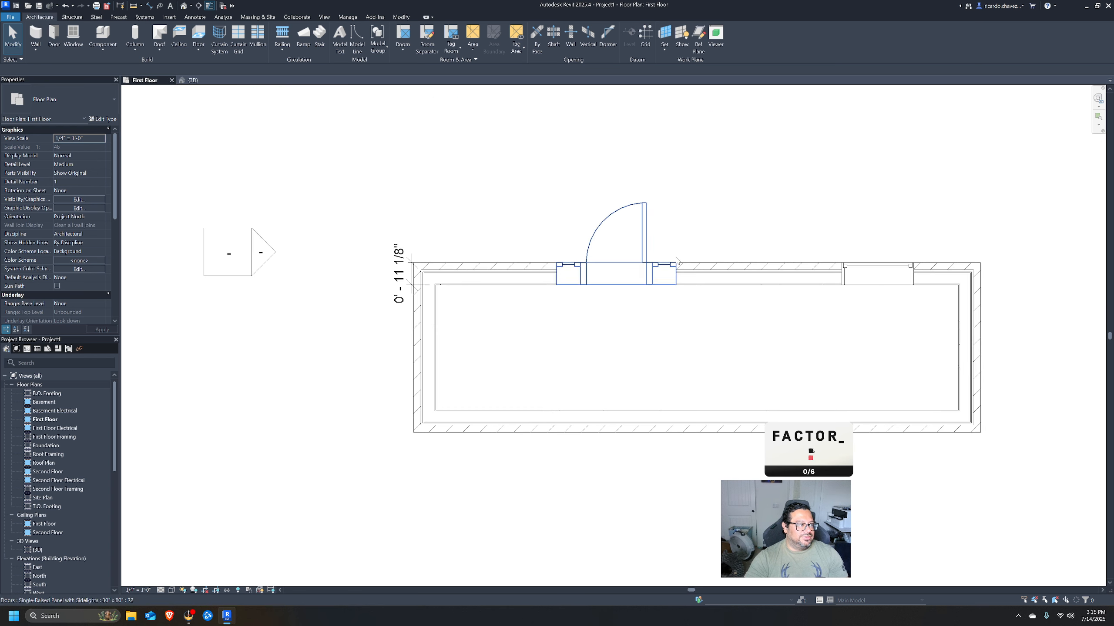
Place three 8 x 8 Wood Timber architectural columns in an east-west row inside the room, about 3'-2" south of the north wall.
middle_click_drag(956, 301, 848, 253)
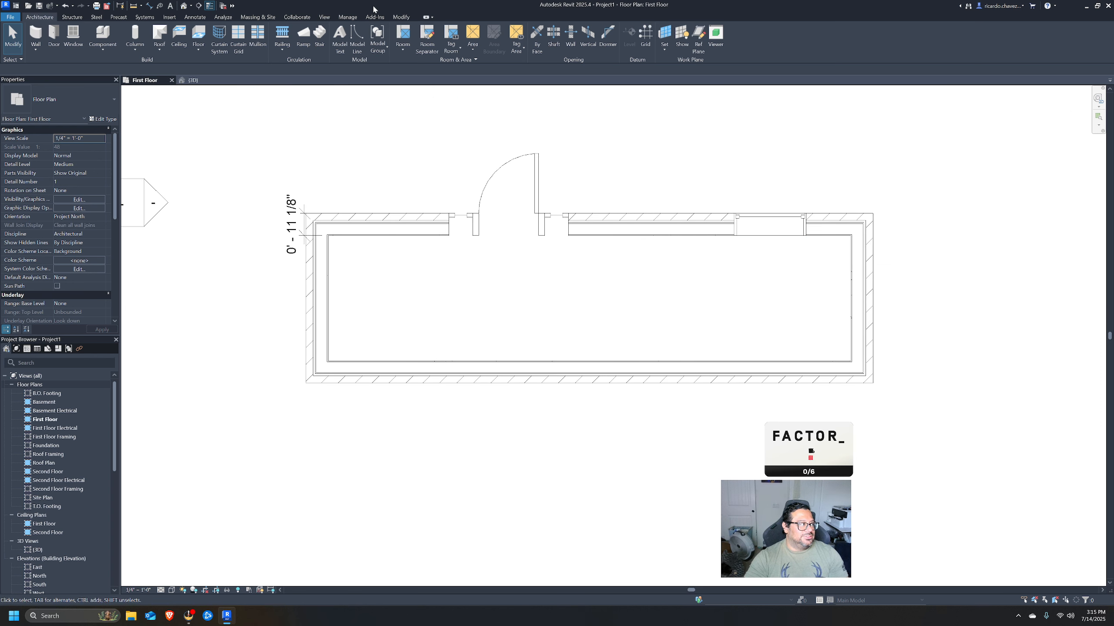
left_click(135, 46)
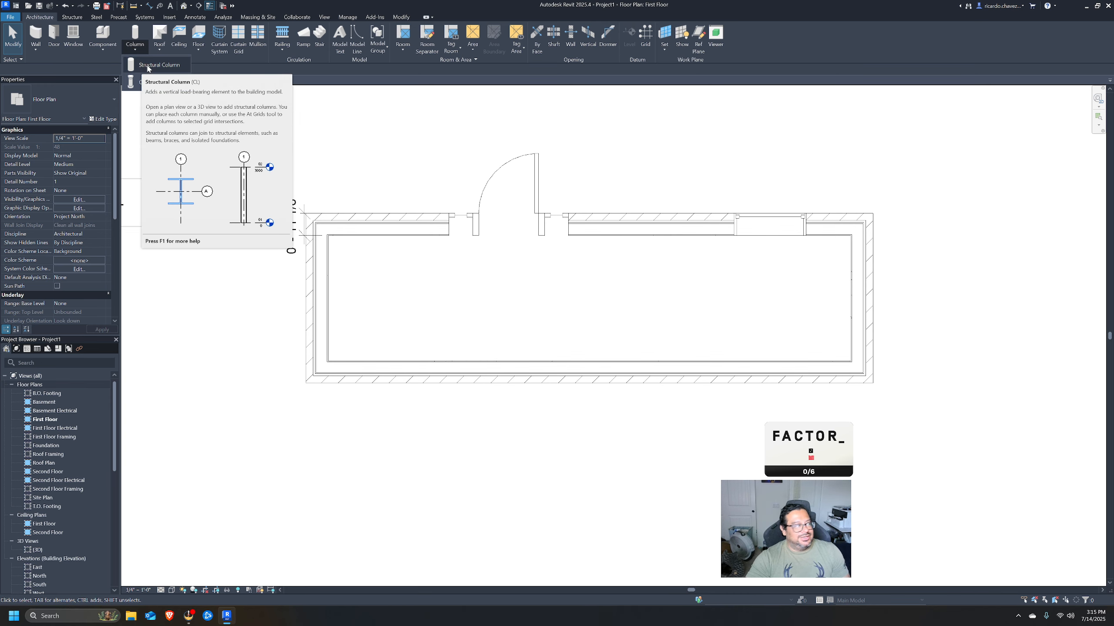
left_click(178, 83)
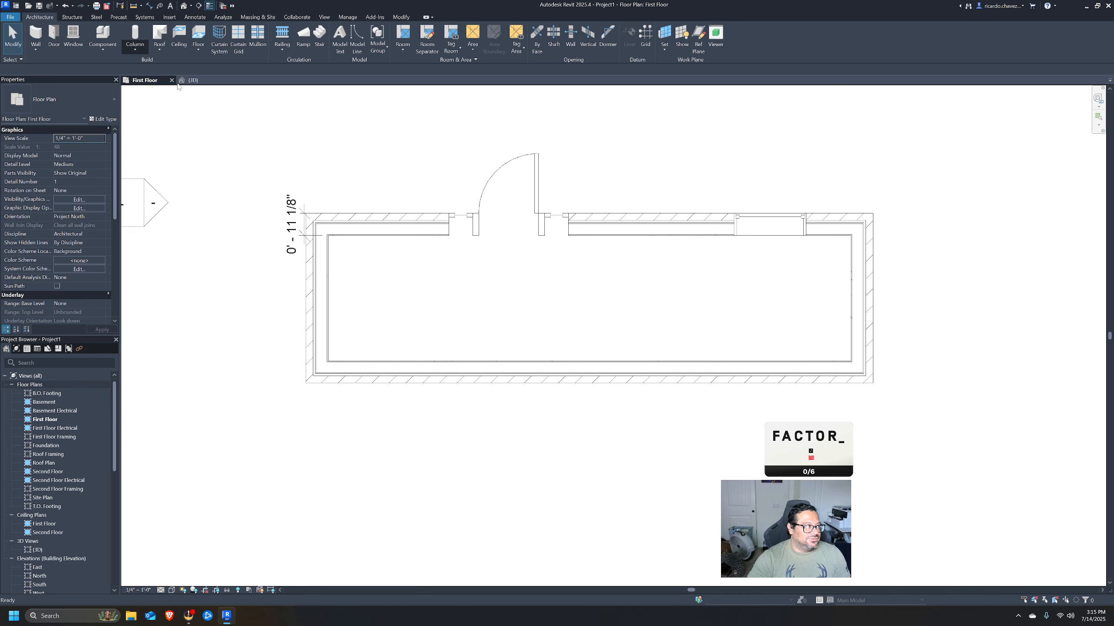
left_click(78, 101)
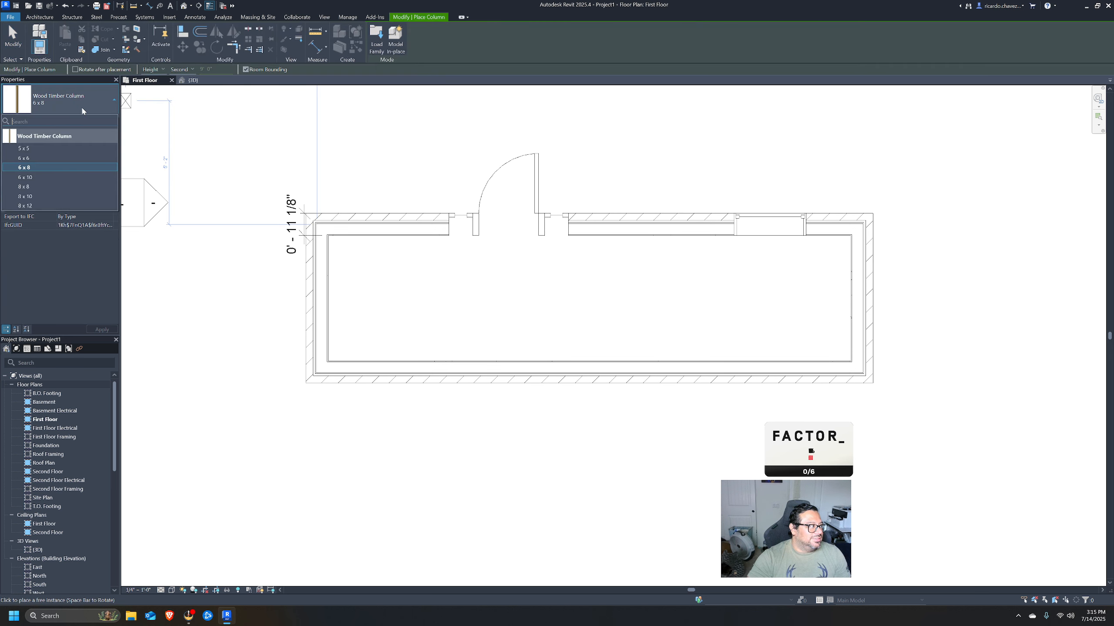
left_click(47, 187)
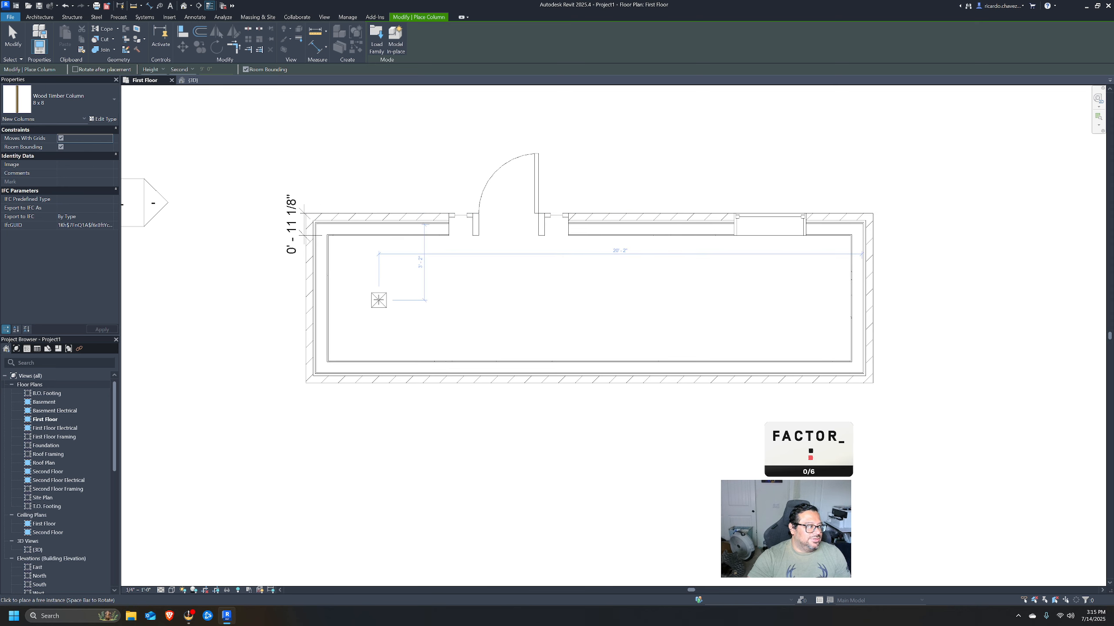
left_click(379, 300)
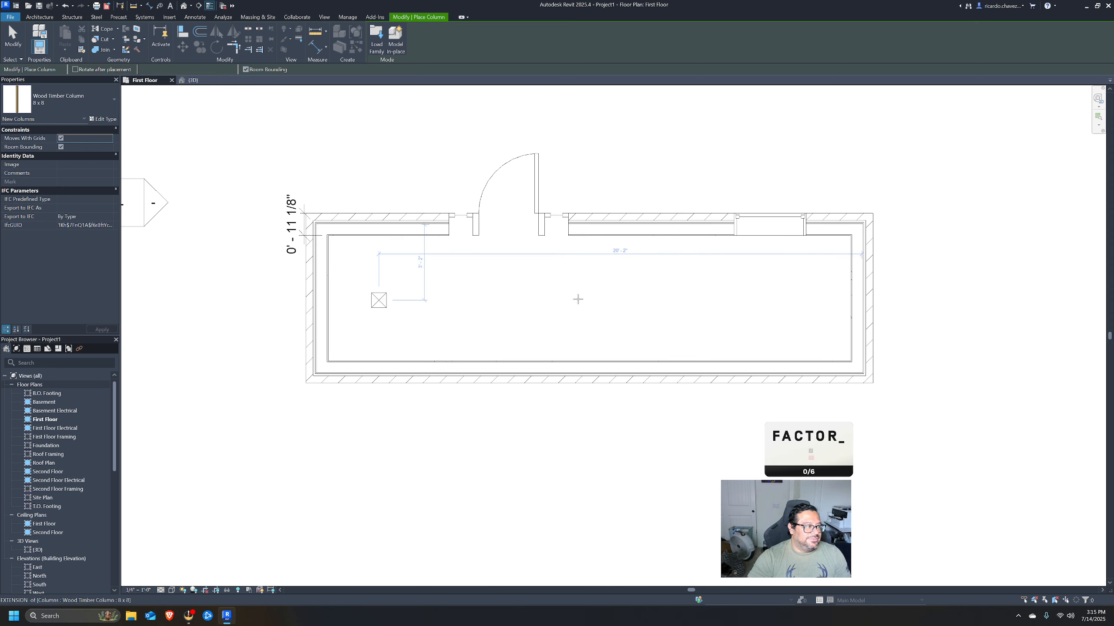
left_click(826, 300)
key("Escape")
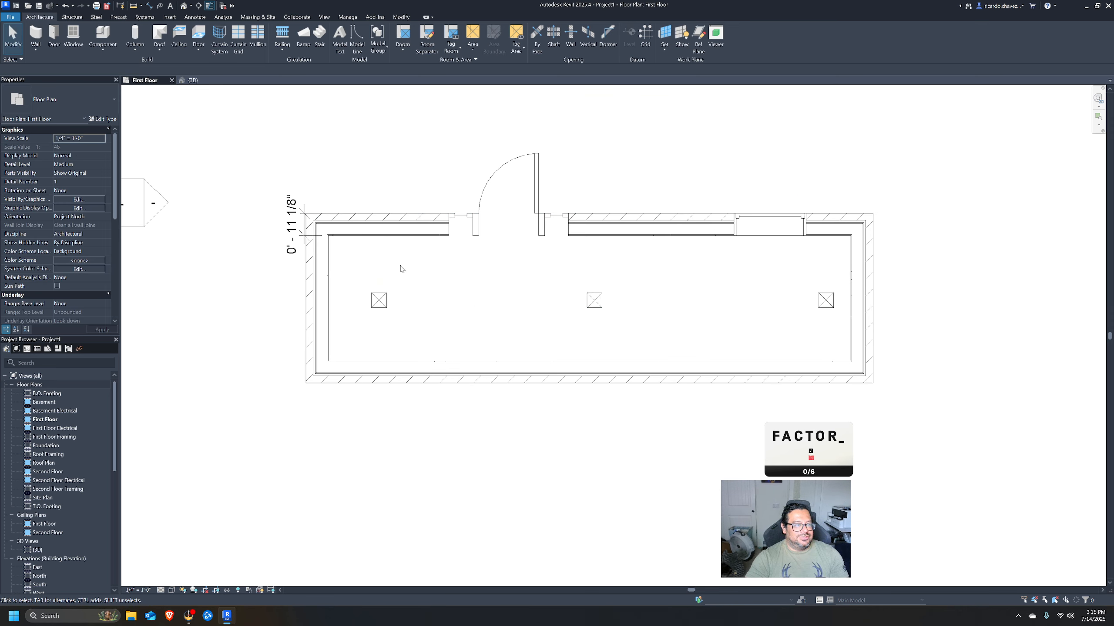
Delete the wall-thickness dimension at the room's northwest corner.
middle_click_drag(524, 297, 535, 311)
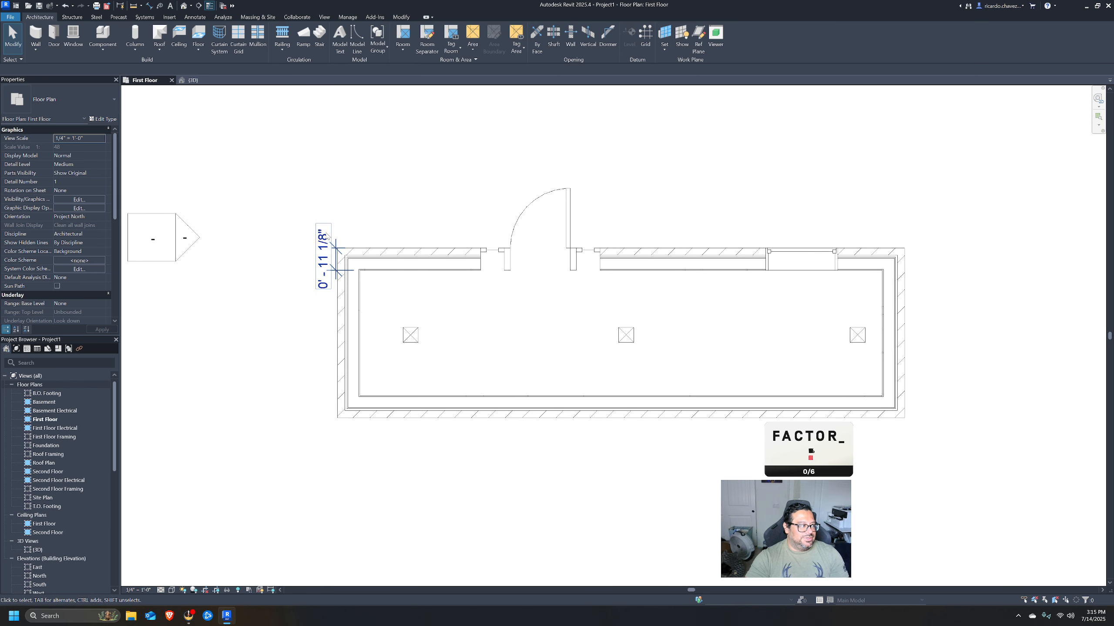
left_click(352, 253)
key("Delete")
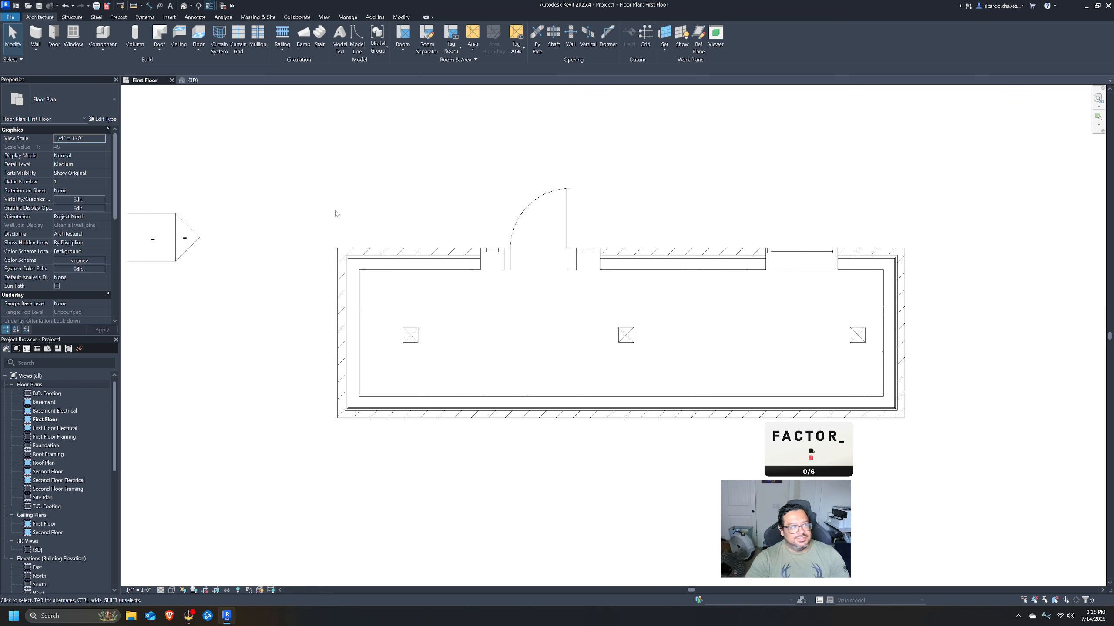
In the 3D view, move the south wall outward to about 18'-11" from the north wall.
left_click(185, 6)
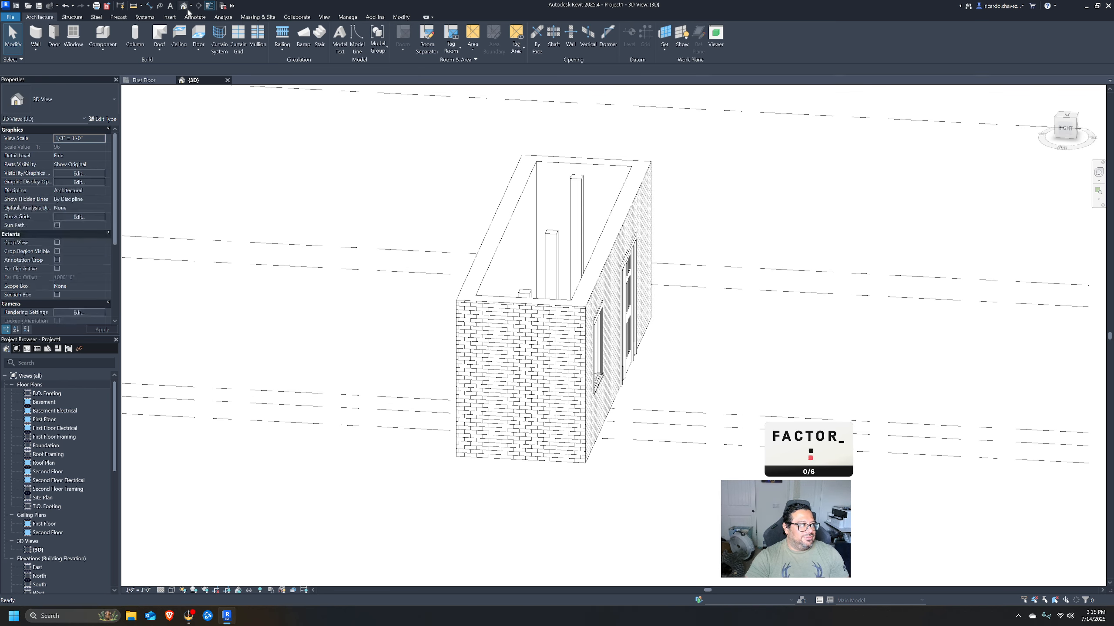
middle_click_drag(557, 294, 572, 270, "shift")
scroll(572, 270, "down", 1)
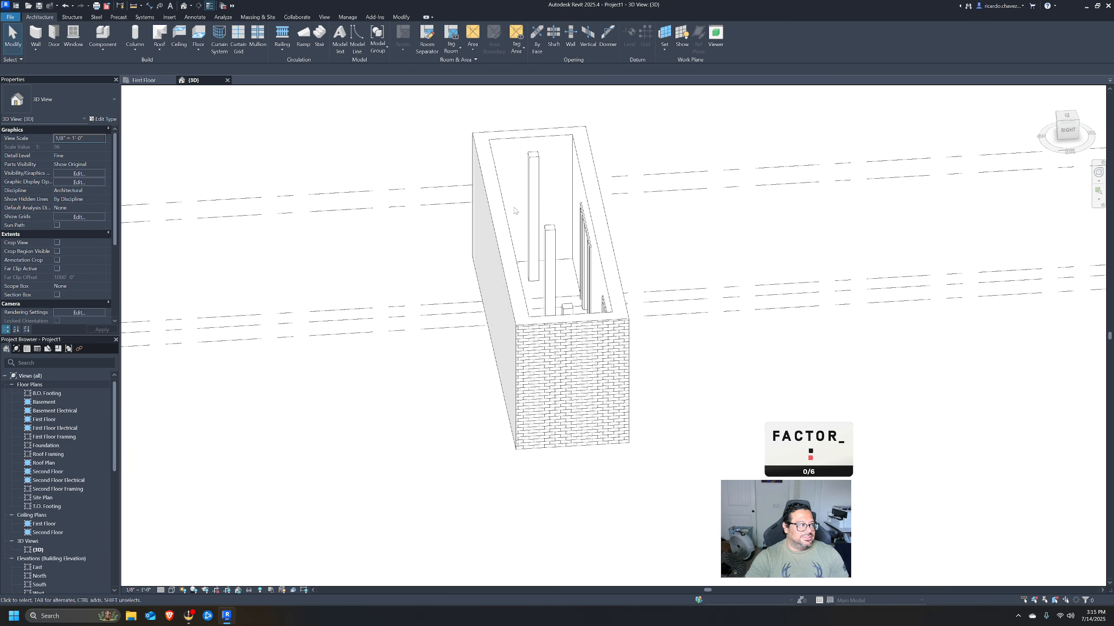
left_click(507, 219)
left_click_drag(505, 218, 424, 223)
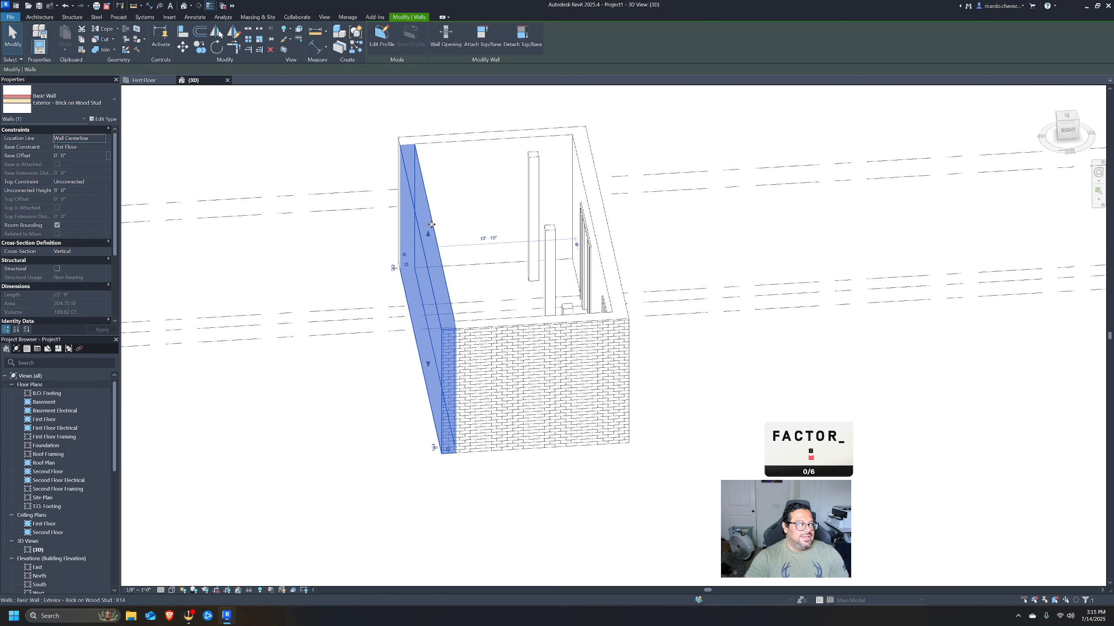
left_click(485, 158)
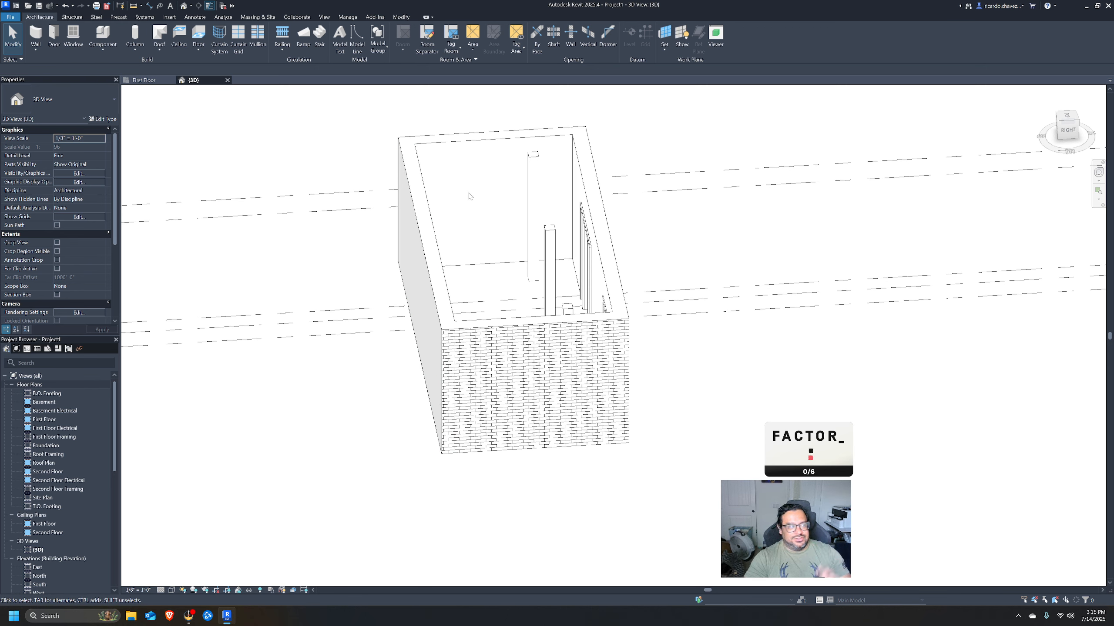
left_click(468, 145)
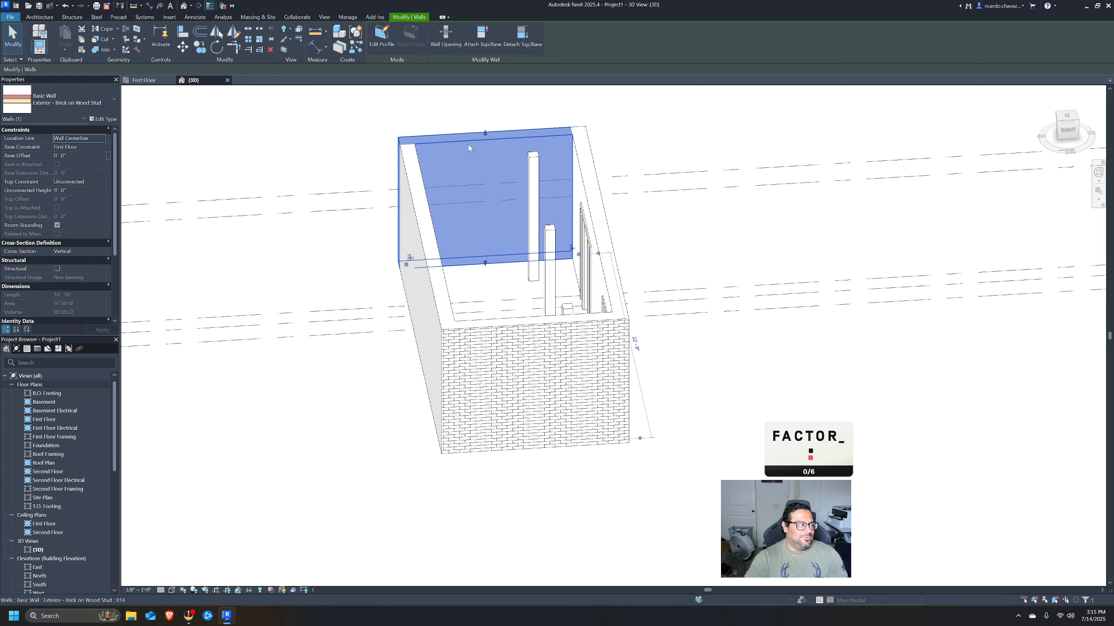
left_click(434, 236)
left_click_drag(440, 249, 311, 258)
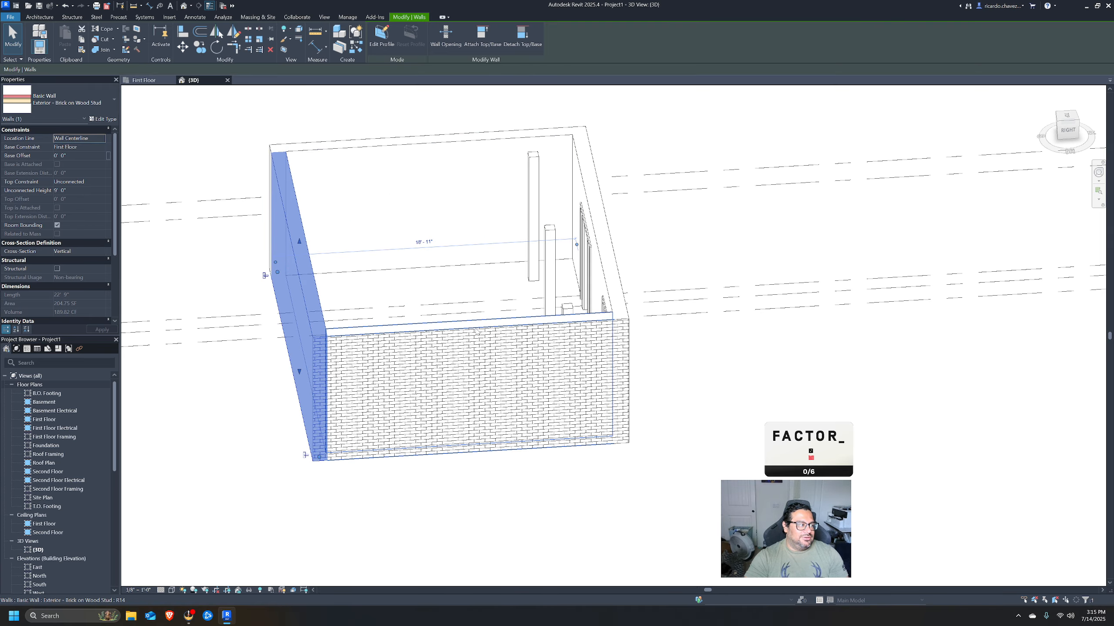
Move the east wall outward to about 34'-6" from the west wall, and return to the First Floor plan.
left_click_drag(477, 330, 490, 422)
middle_click_drag(411, 239, 952, 319, "shift")
left_click(147, 81)
scroll(444, 246, "down", 2)
middle_click_drag(766, 318, 706, 253)
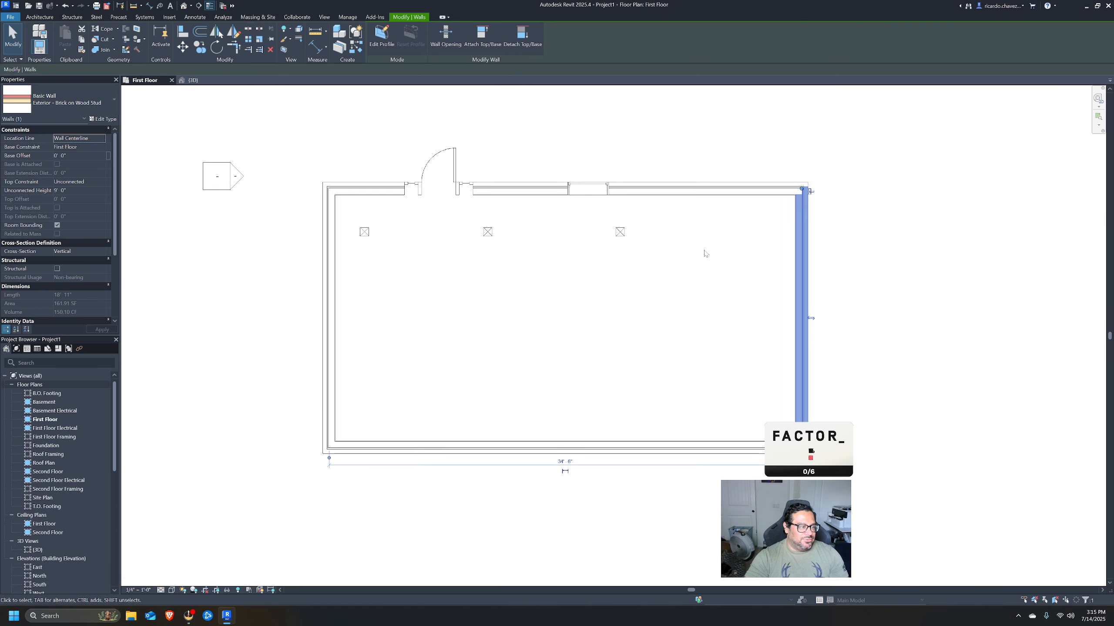
Make the temporary dimension between the west and east walls permanent, below the south wall.
left_click(829, 296)
left_click(798, 346)
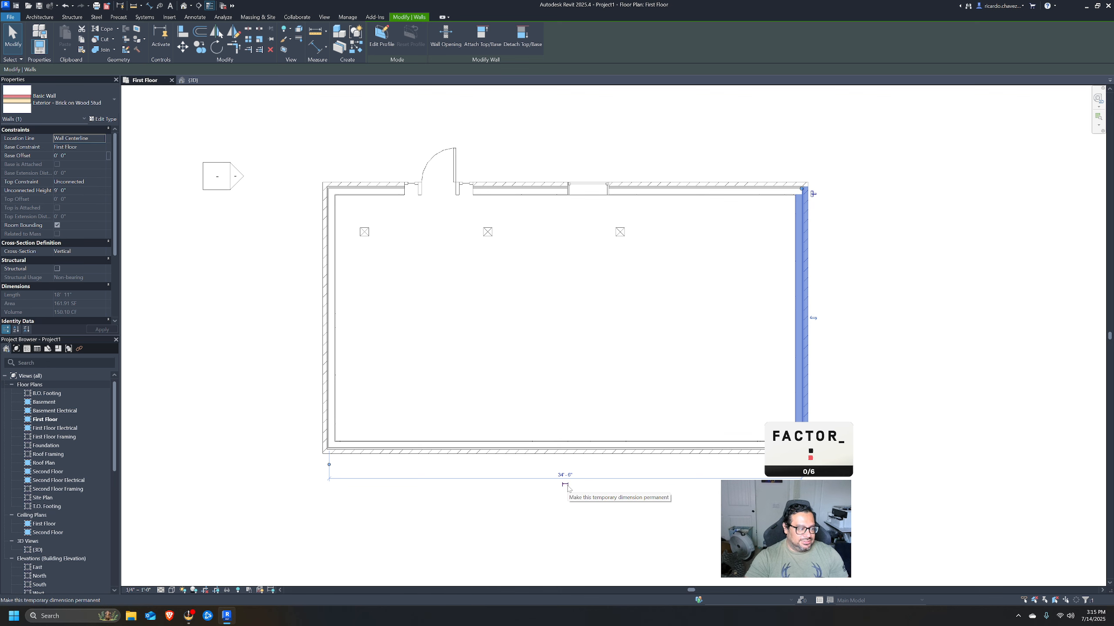
scroll(570, 488, "up", 2)
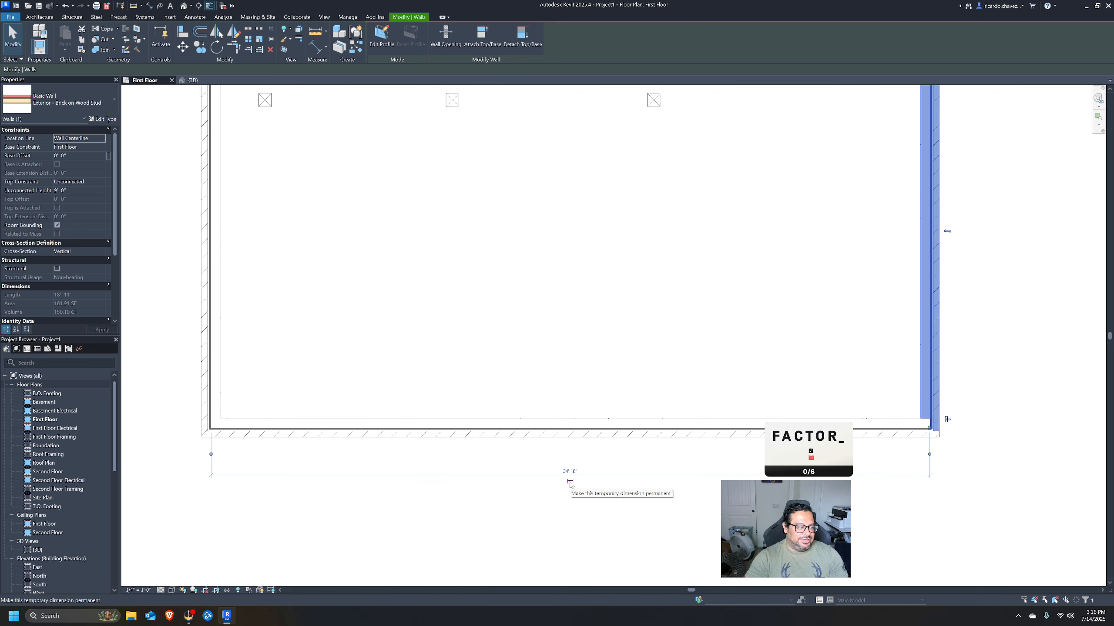
left_click(570, 482)
key("Escape")
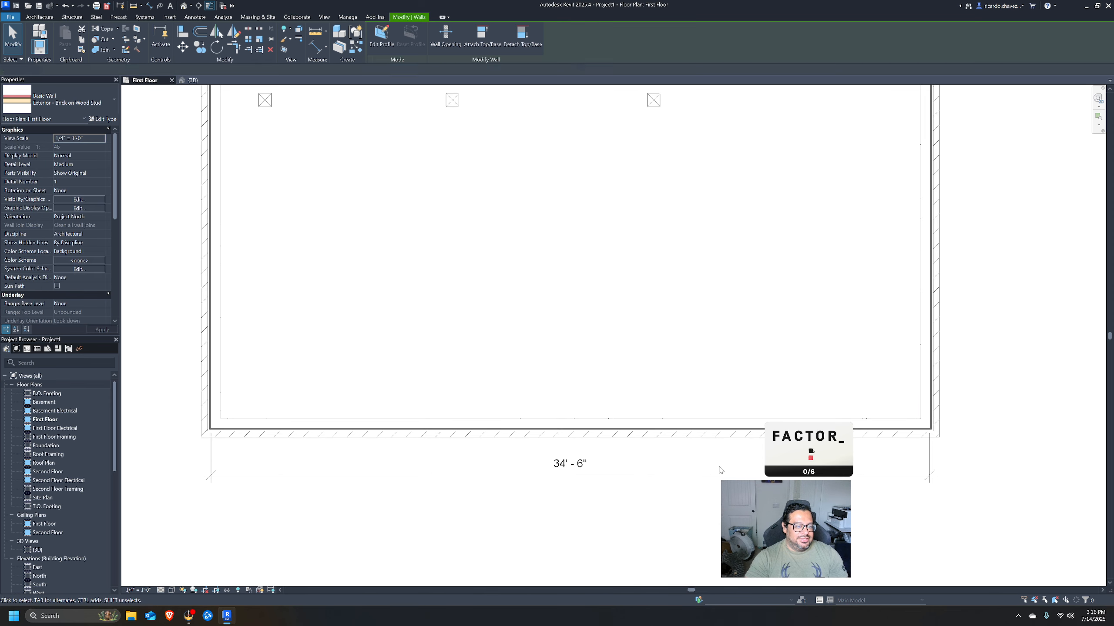
left_click(938, 363)
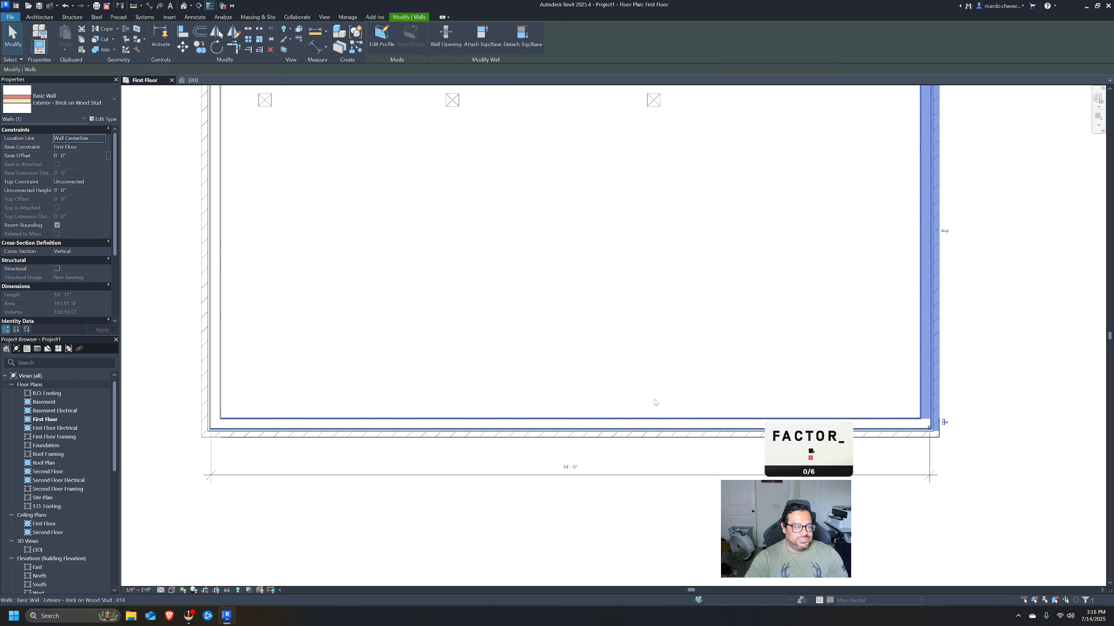
scroll(656, 439, "down", 2)
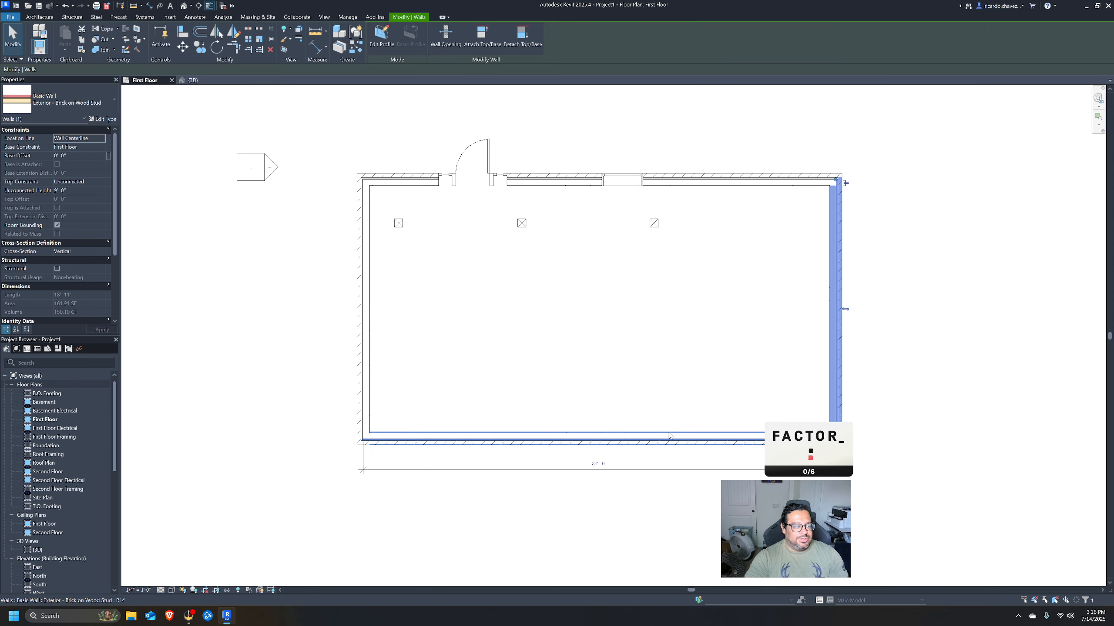
left_click(599, 463)
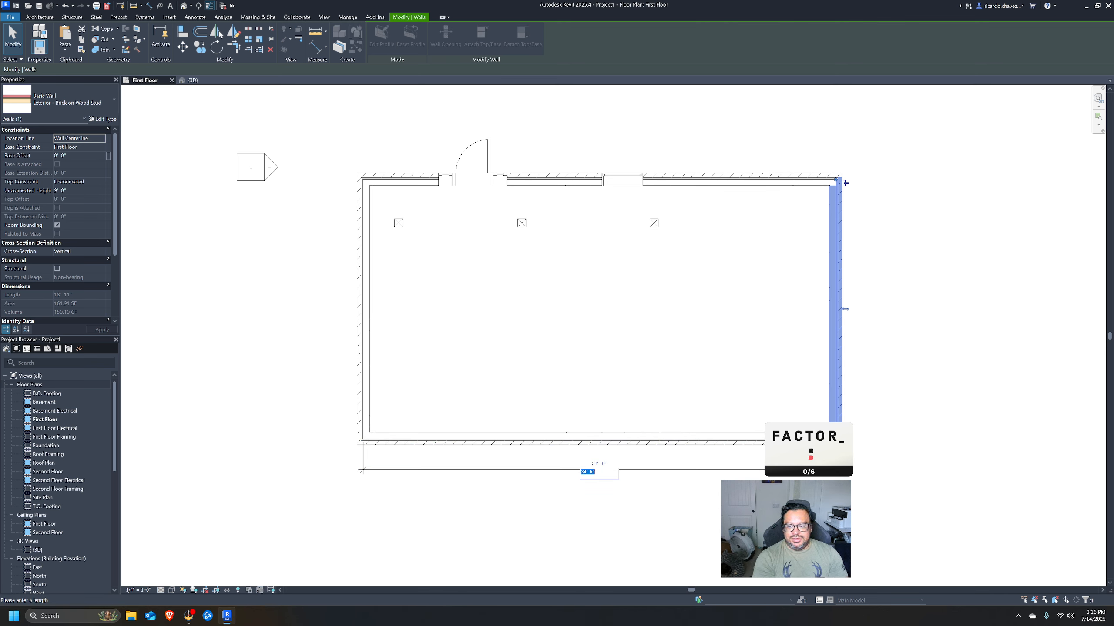
key("Escape")
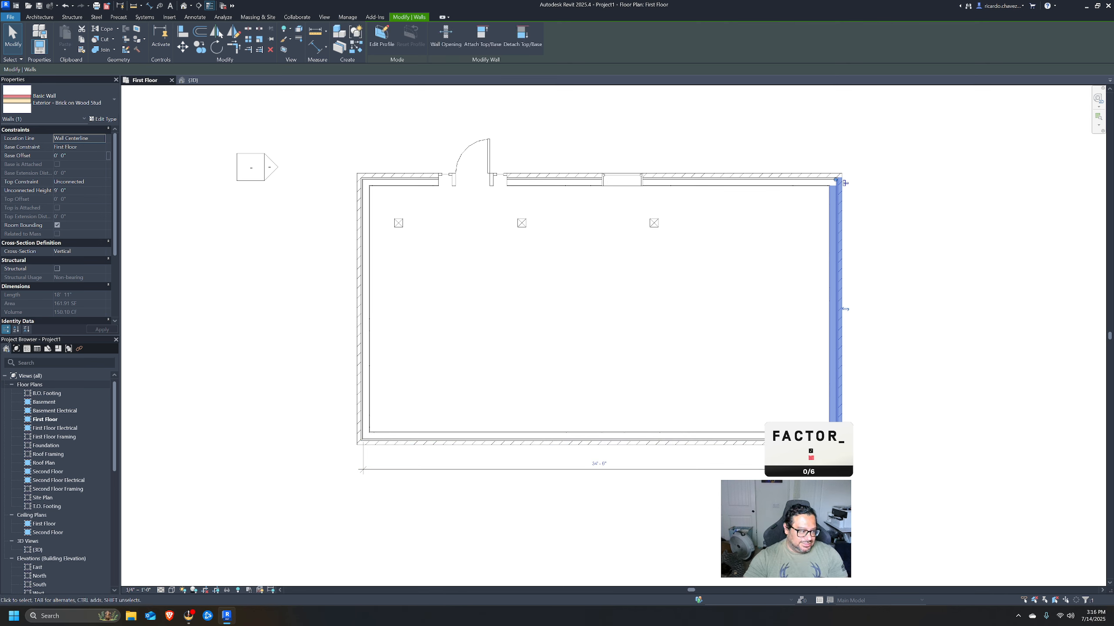
key("Escape")
left_click(602, 465)
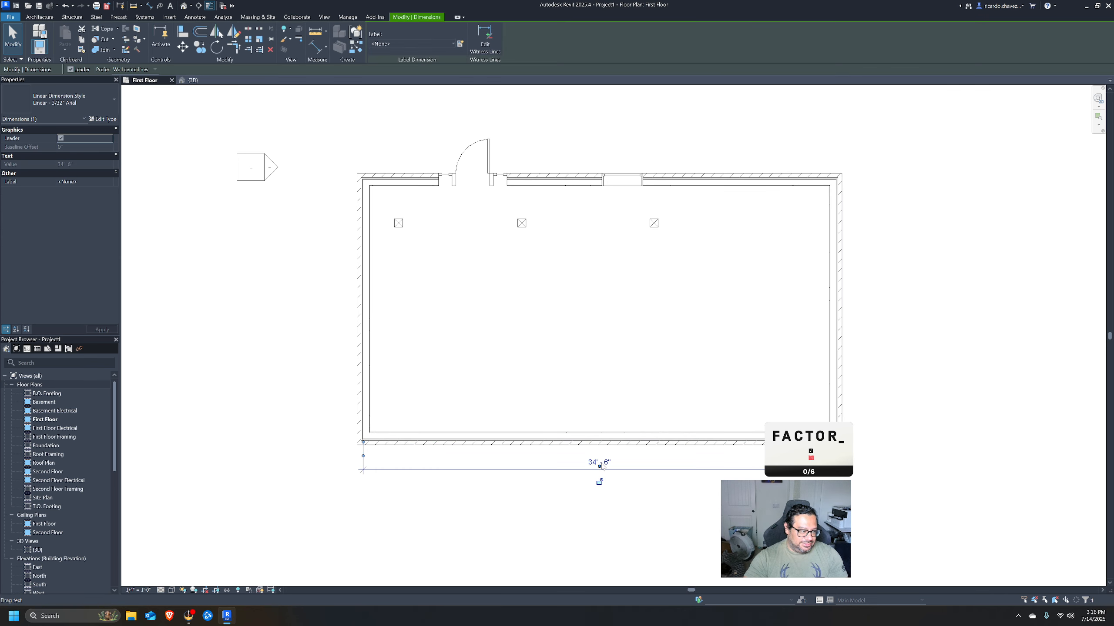
left_click(602, 466)
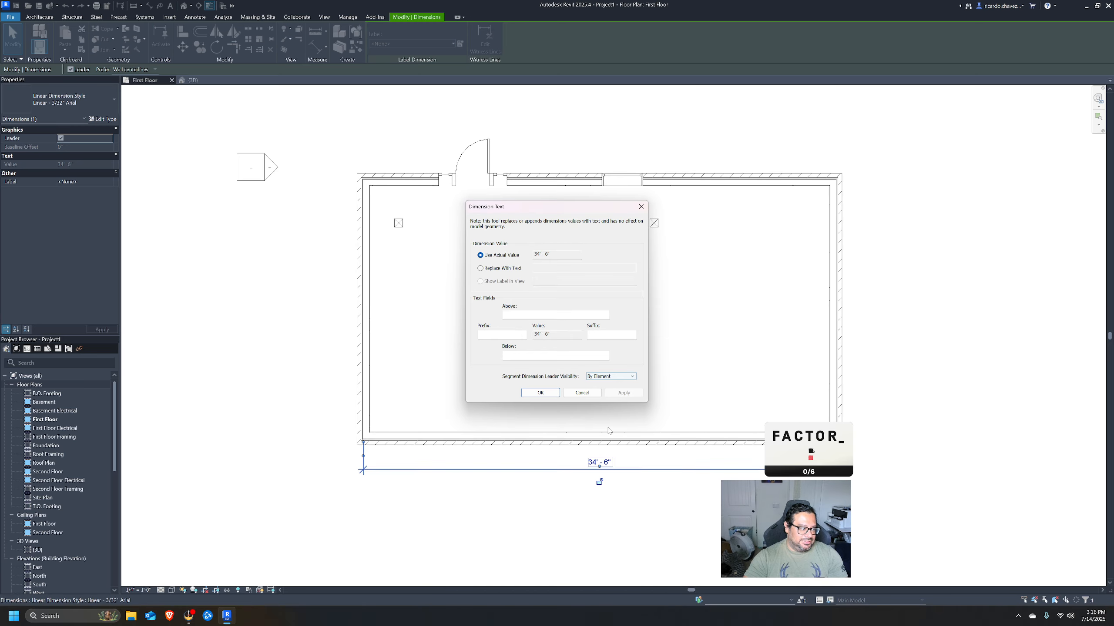
key("Escape")
key("Escape")
Select the east wall and set its distance from the west wall to 40' using the dimension below the south wall.
scroll(655, 459, "up", 3)
left_click(955, 318)
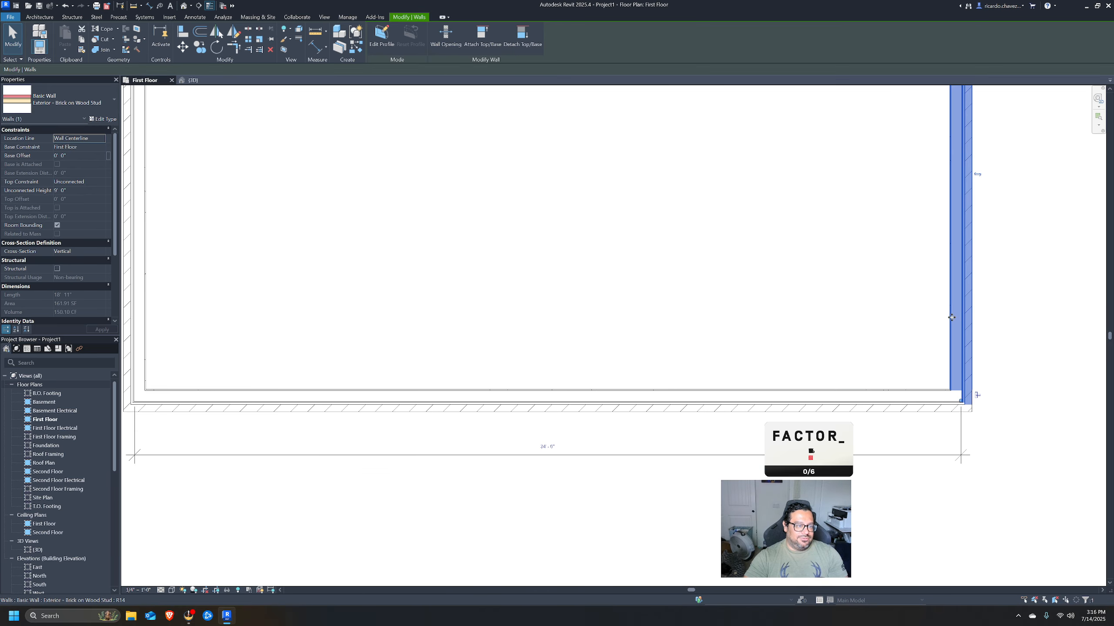
scroll(943, 320, "down", 2)
left_click(716, 390)
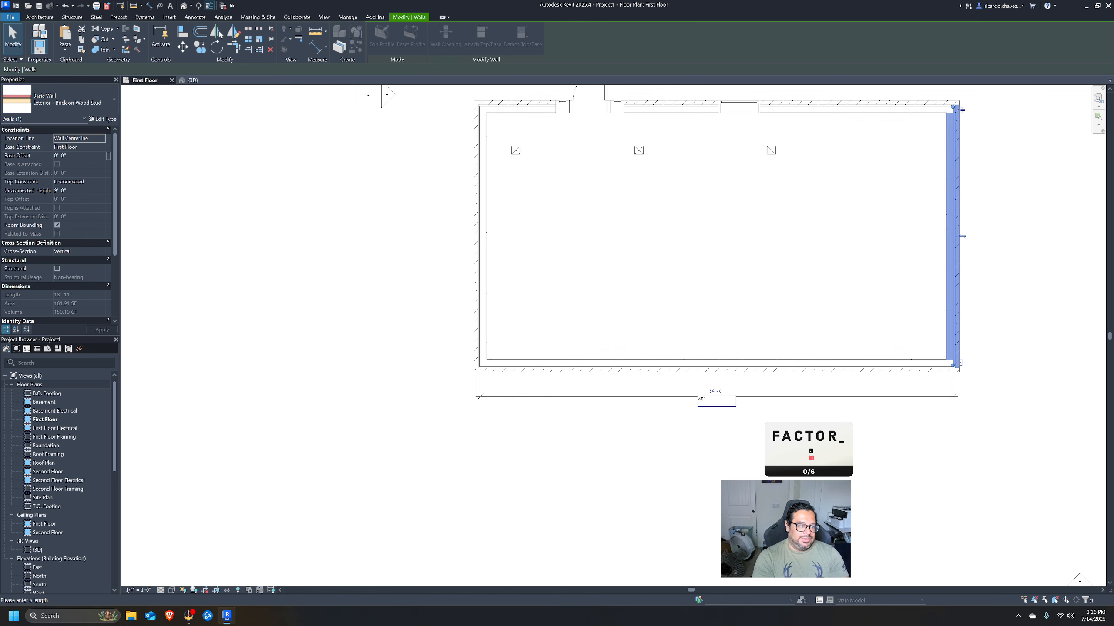
key("Return")
left_click(743, 418)
Make the temporary dimension between the north and south walls permanent, outside the east wall.
middle_click_drag(978, 204, 873, 324)
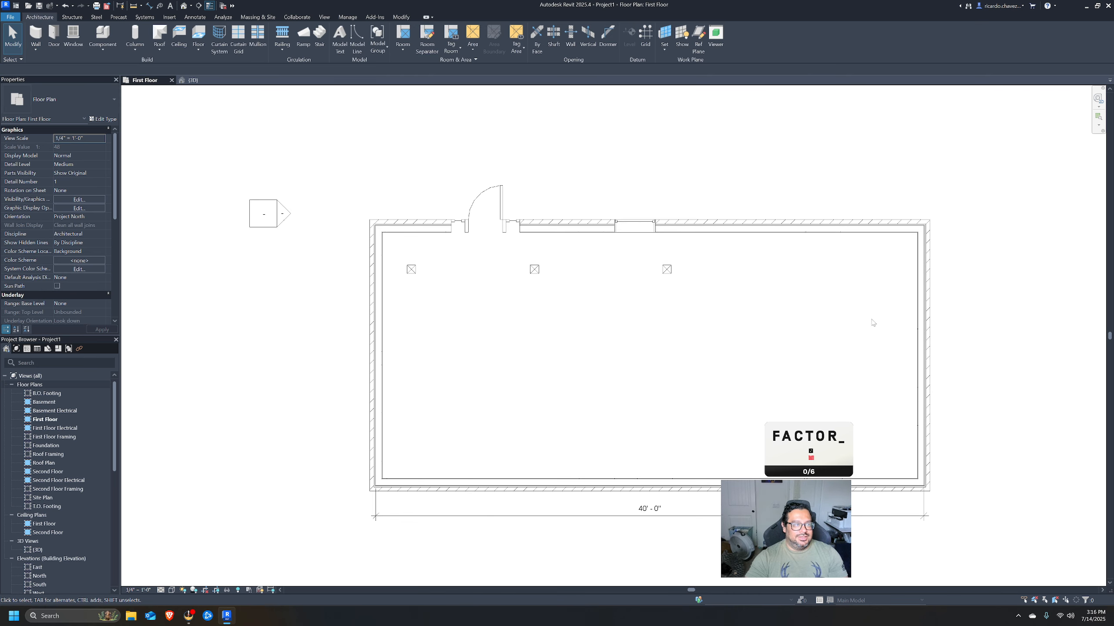
left_click(881, 226)
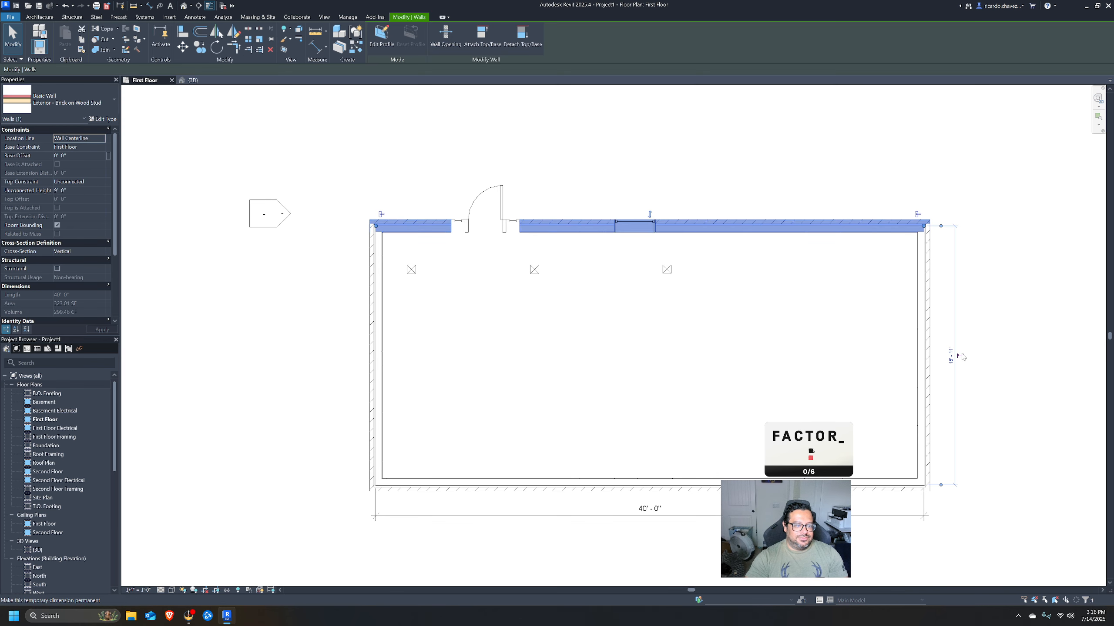
left_click(961, 358)
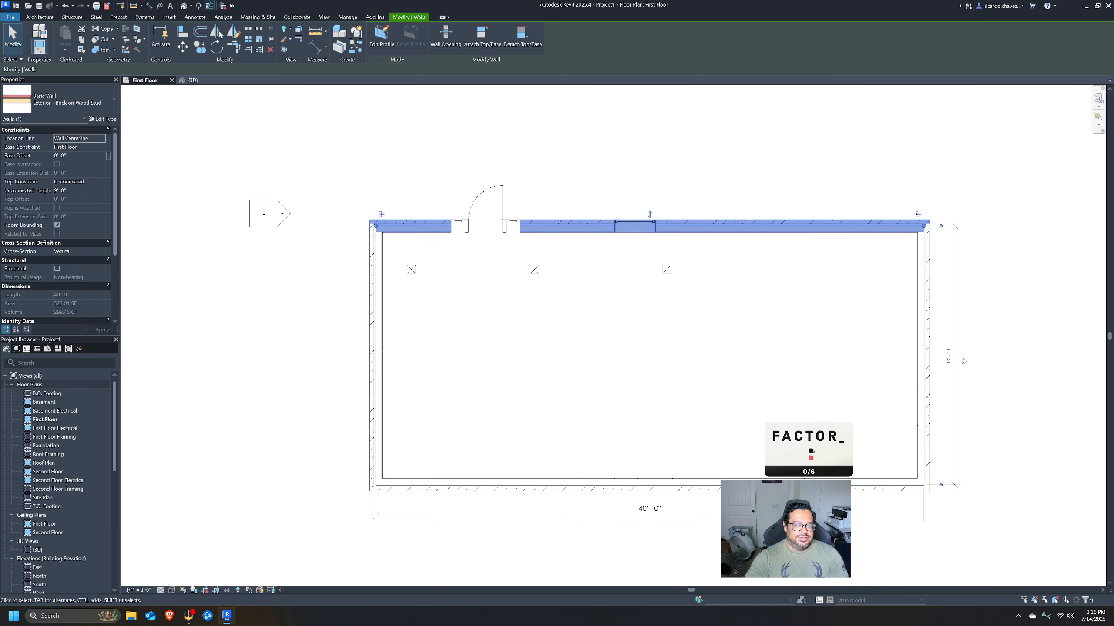
left_click(982, 312)
Select the north wall and set its distance from the south wall to 20' using the dimension outside the east wall.
left_click(893, 227)
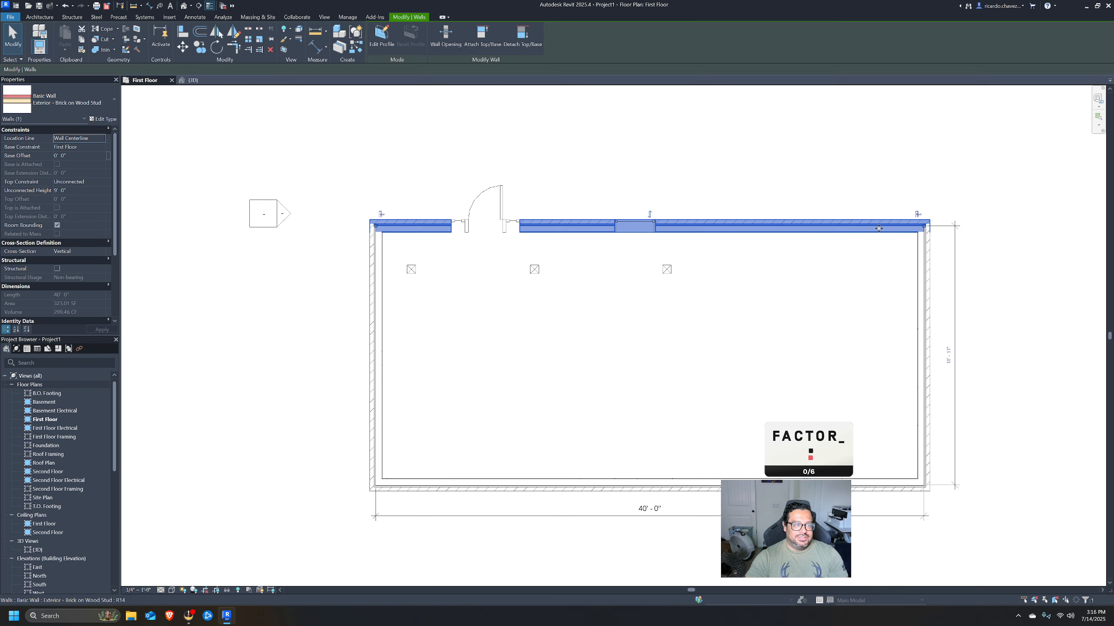
left_click(947, 358)
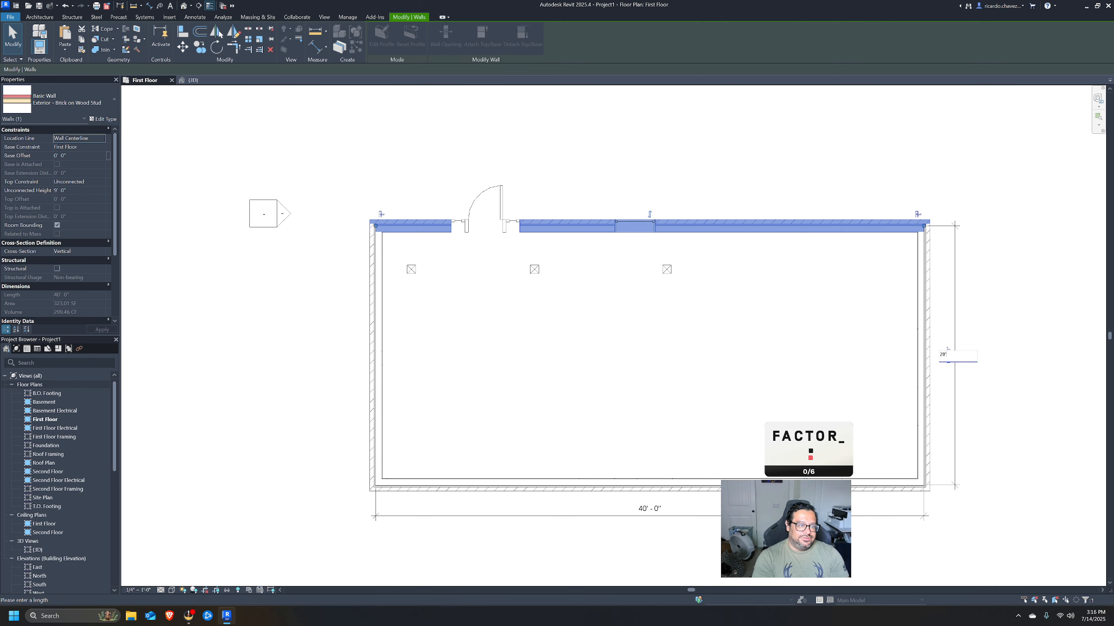
type("20'")
key("Return")
left_click(998, 331)
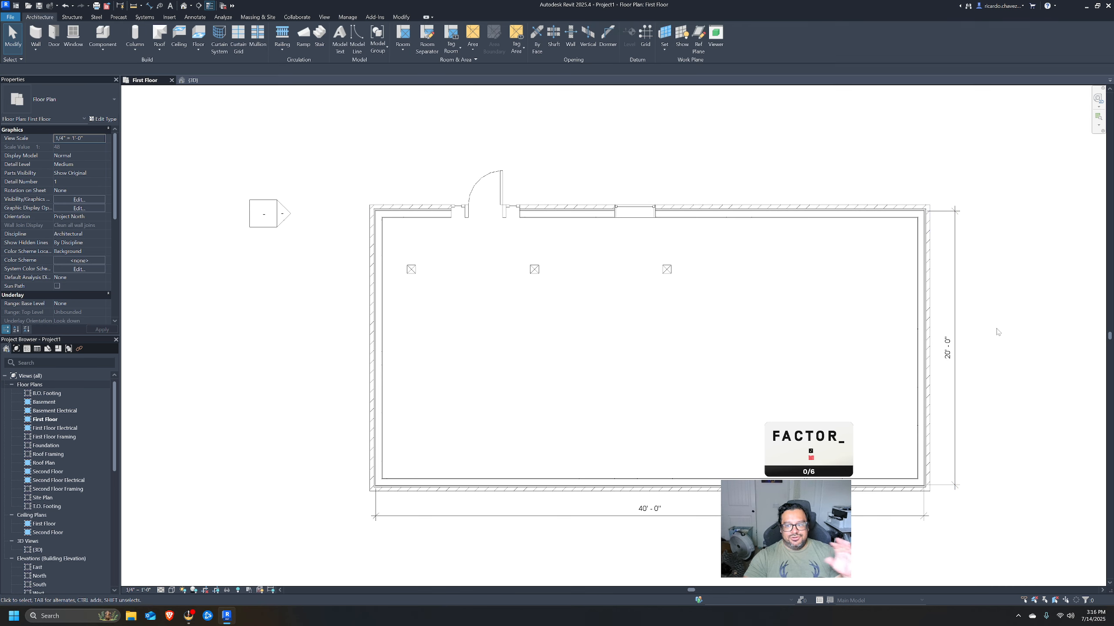
Undo the last north wall resize and move that wall outward to about 23'-0" from the south wall.
middle_click_drag(1079, 316, 935, 296)
scroll(935, 296, "down", 2)
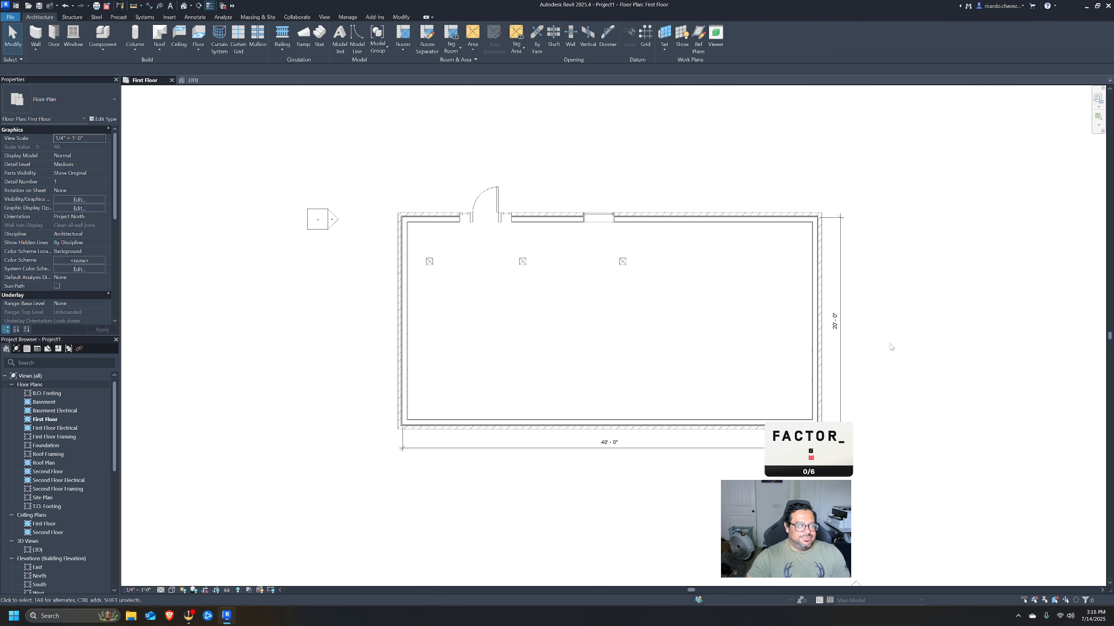
left_click(725, 221)
key("ctrl+z")
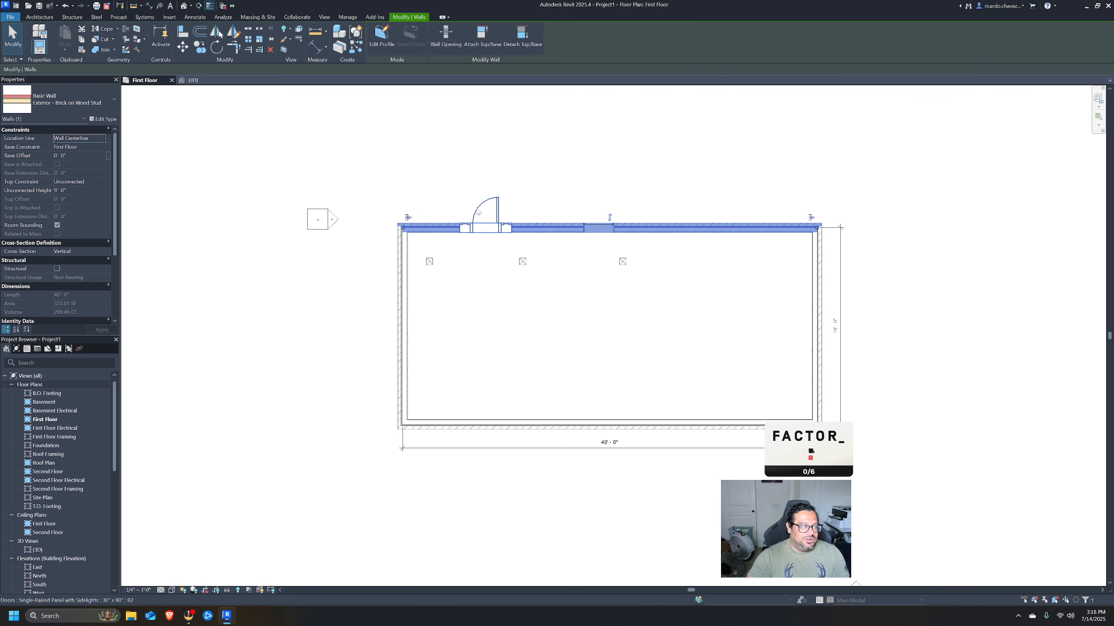
left_click_drag(687, 229, 723, 172)
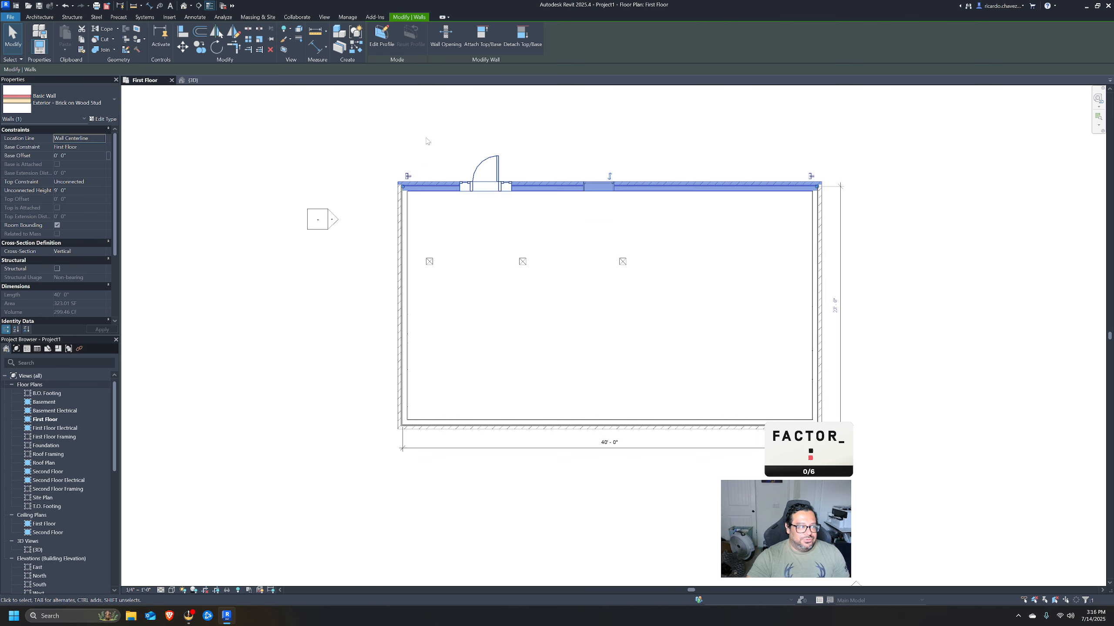
left_click(579, 215)
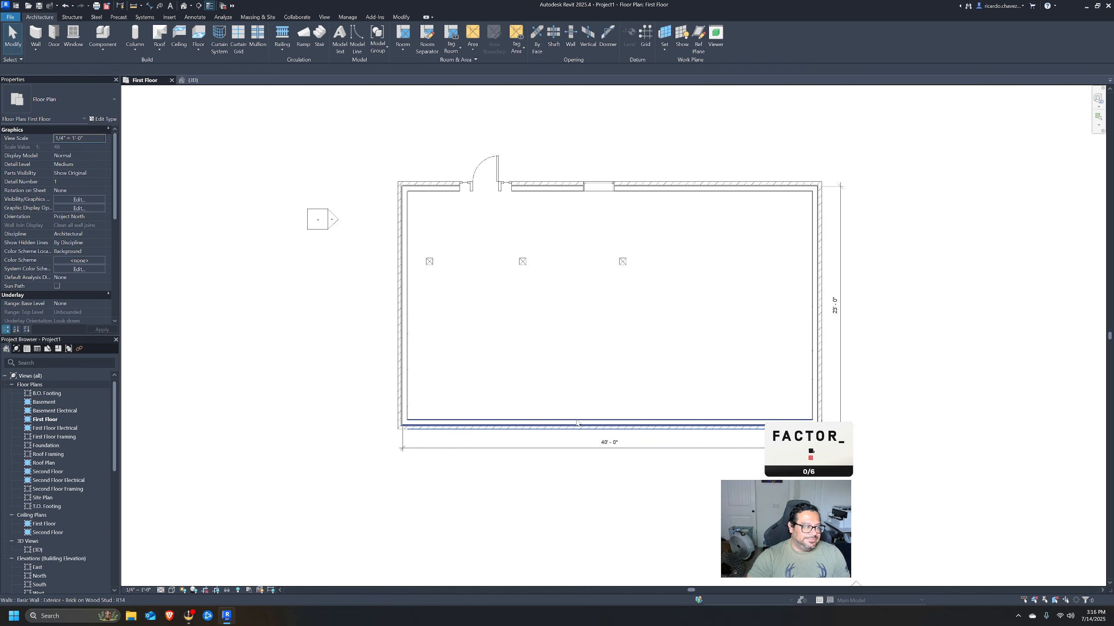
mouse_move(404, 209)
left_mouse_down()
mouse_move(325, 201)
mouse_move(504, 202)
mouse_move(404, 198)
mouse_move(480, 196)
mouse_move(461, 193)
mouse_move(492, 223)
mouse_move(399, 228)
left_mouse_up()
left_click(482, 196)
left_click(424, 180)
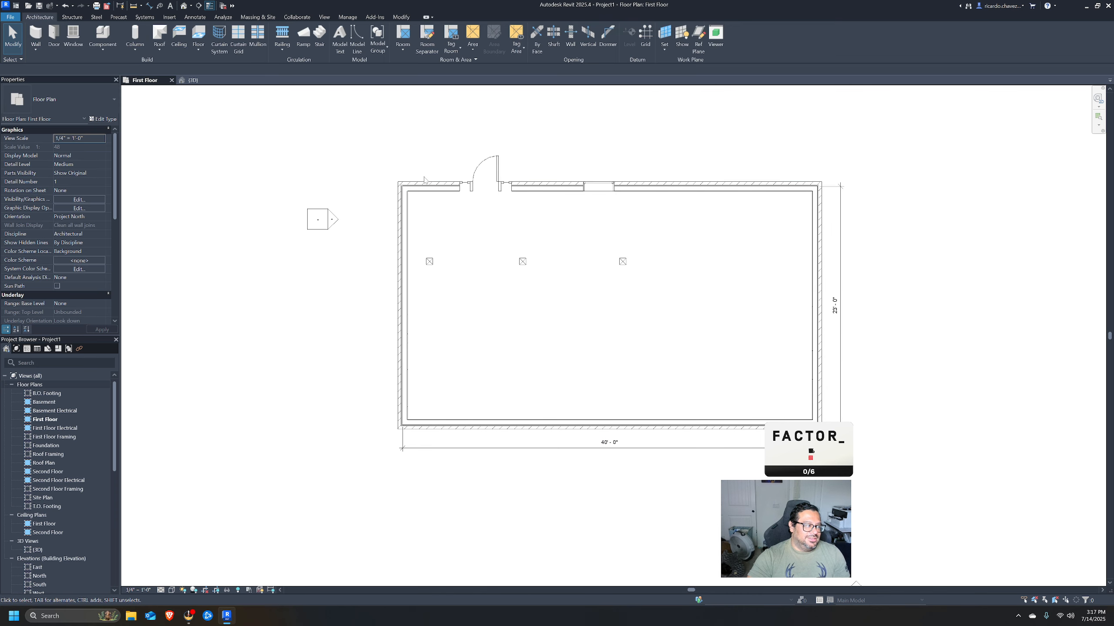
middle_click_drag(532, 240, 608, 292)
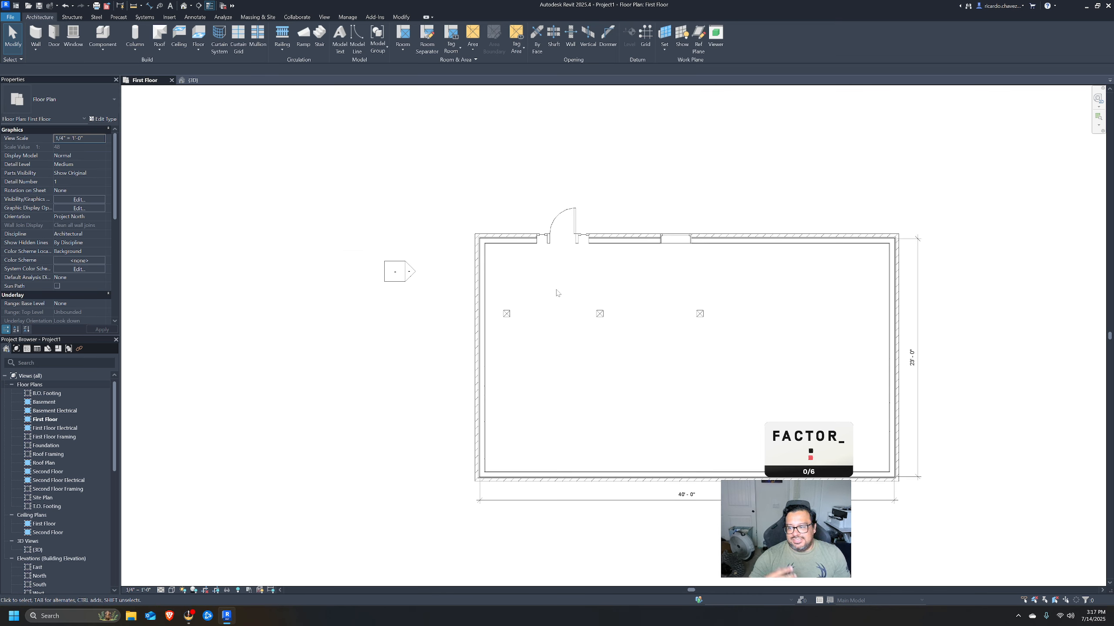
Move the north wall outward to about 25'-0" from the south wall.
mouse_move(653, 239)
left_mouse_down()
mouse_move(653, 206)
mouse_move(658, 219)
left_mouse_up()
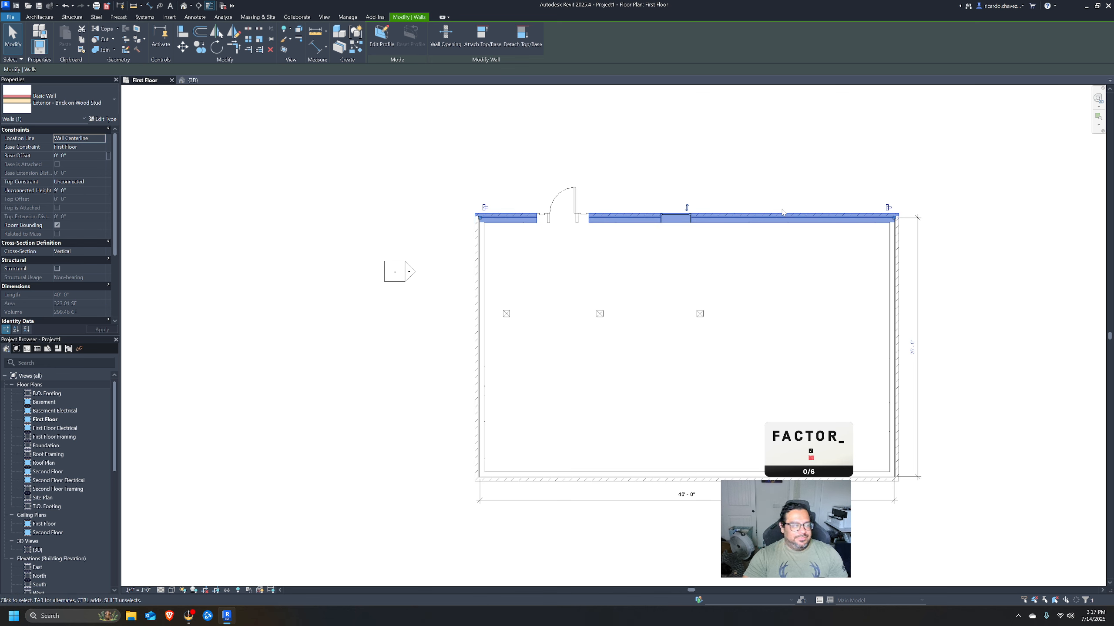
middle_click_drag(723, 197, 701, 194)
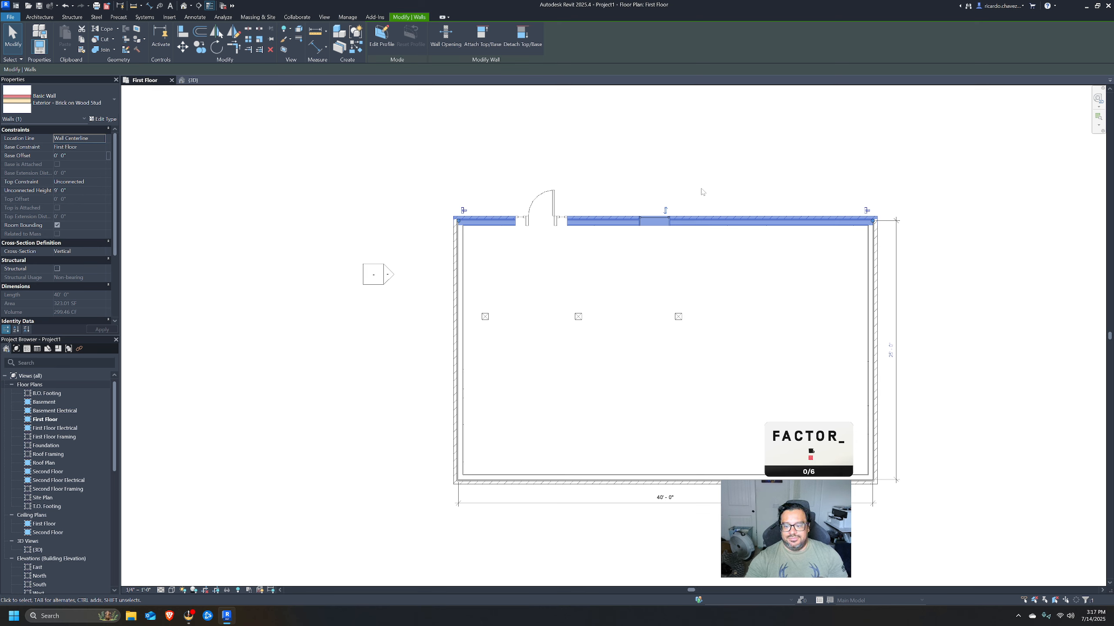
left_click(273, 201)
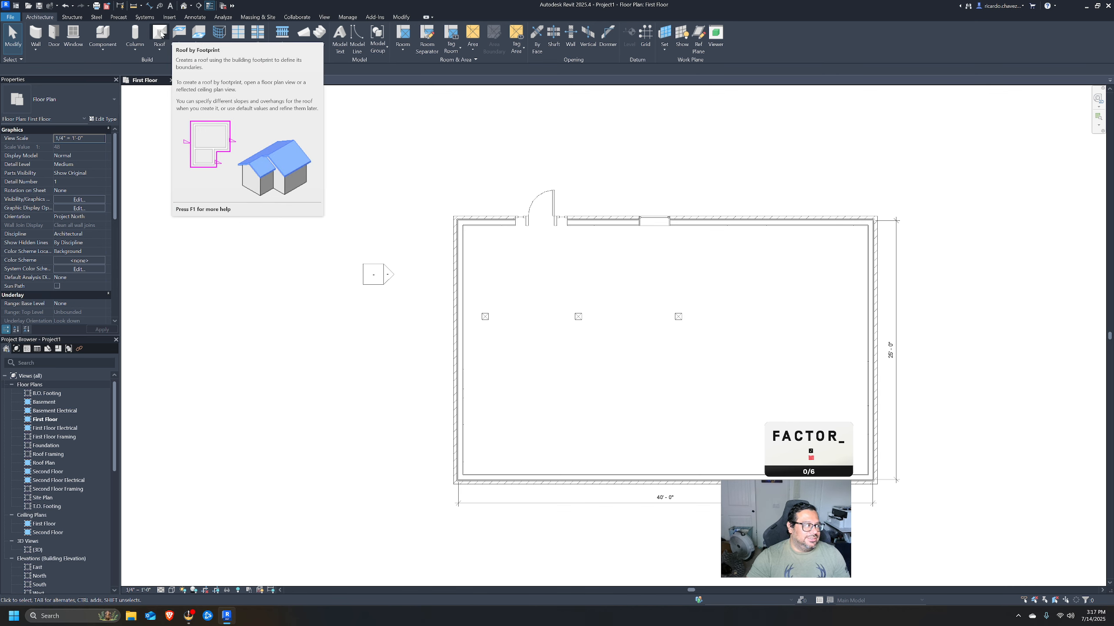
Start a sloped Roof by Footprint with a 1'-0" overhang, picking all four room walls as its boundary.
left_click(160, 35)
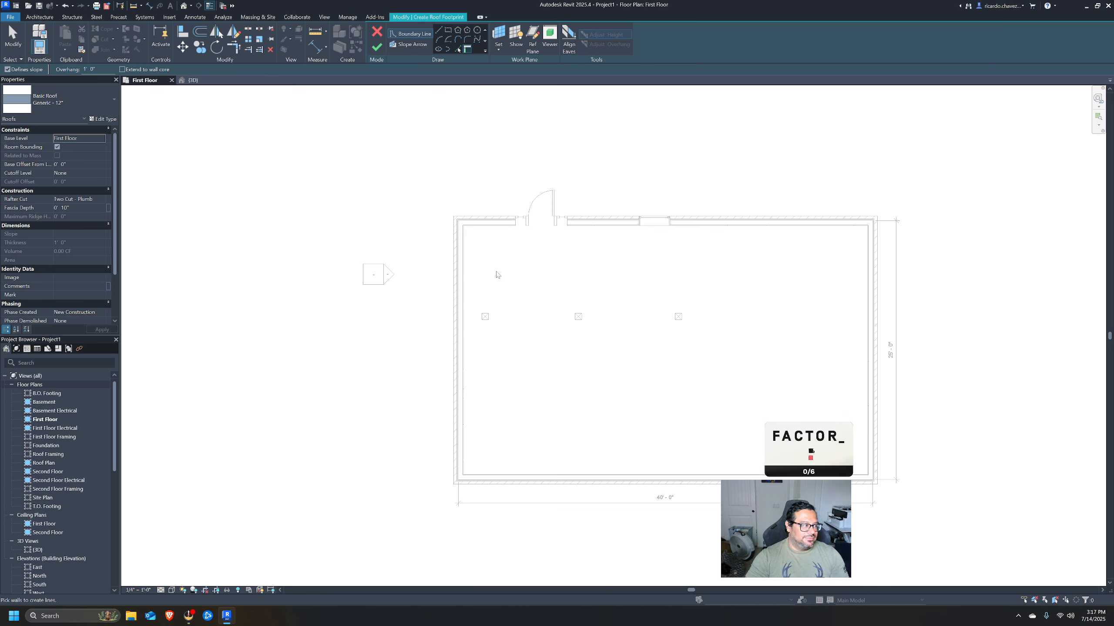
left_click(456, 262)
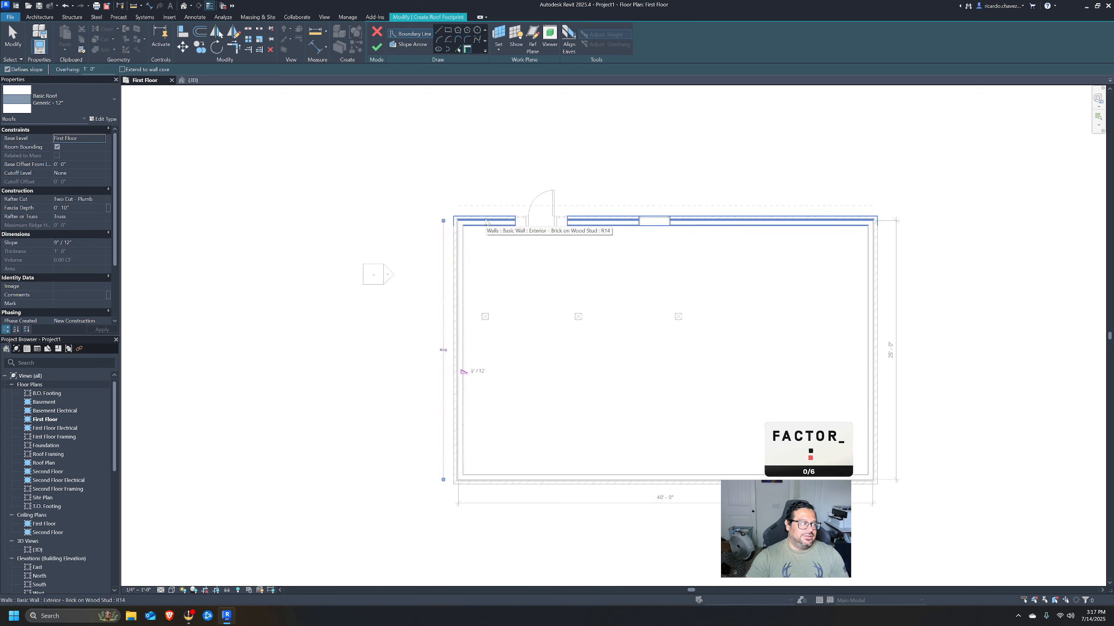
left_click(498, 218)
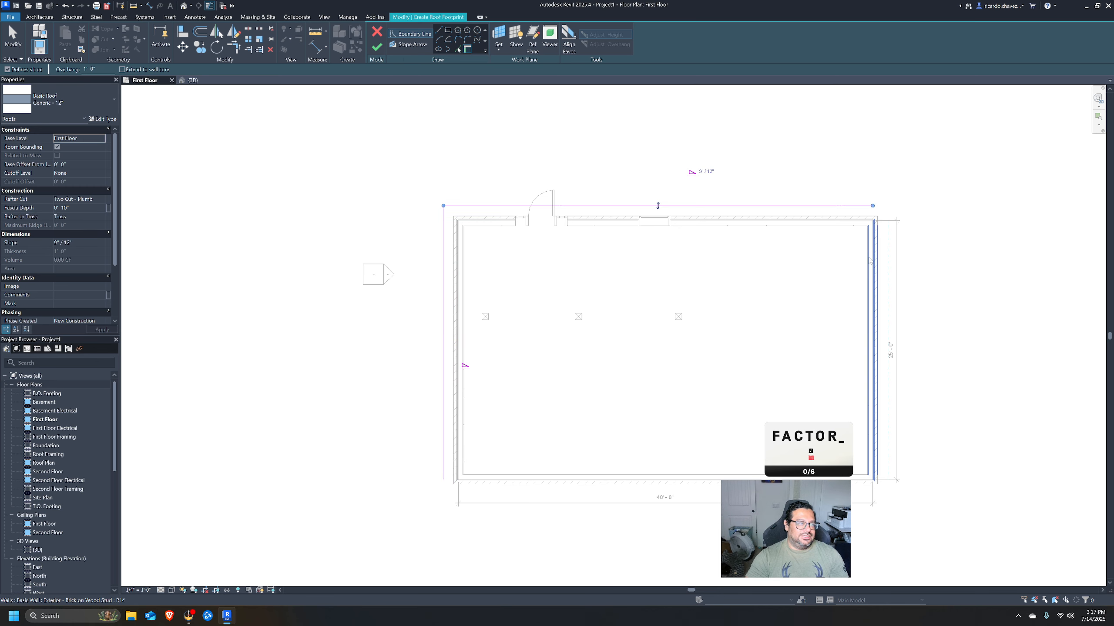
left_click(870, 282)
left_click(664, 480)
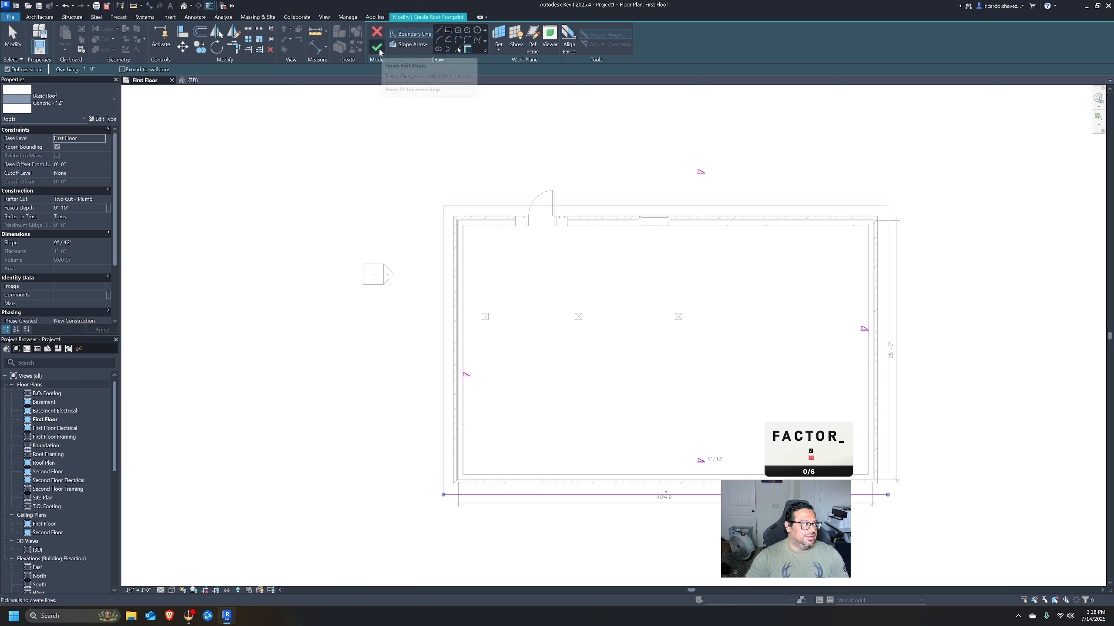
Set the roof's base level to Roof and finish the footprint sketch.
left_click(102, 140)
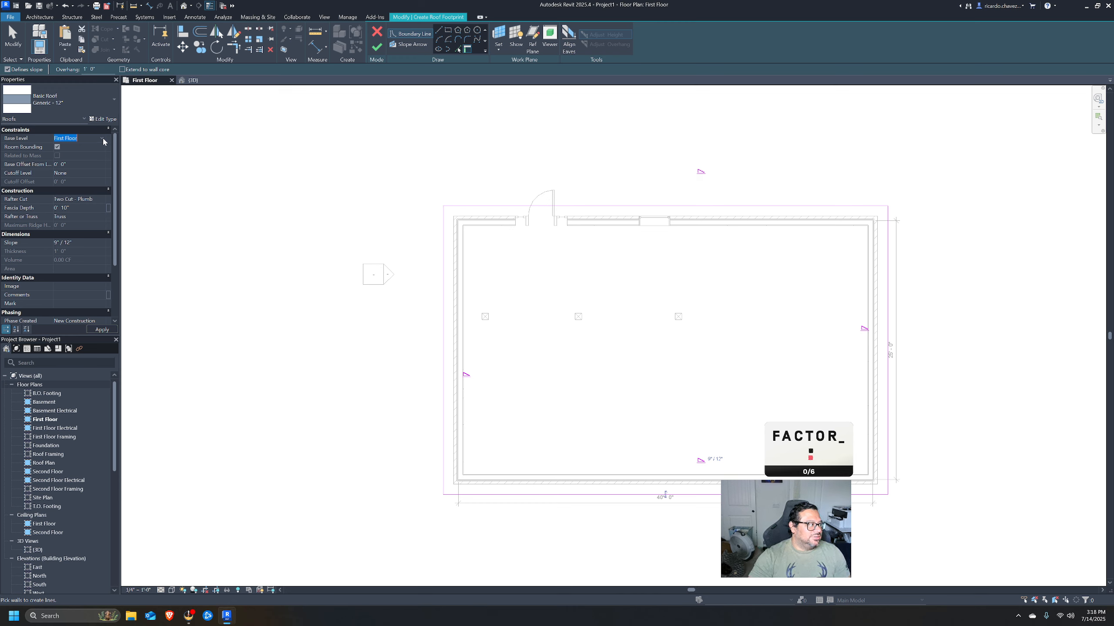
left_click(103, 138)
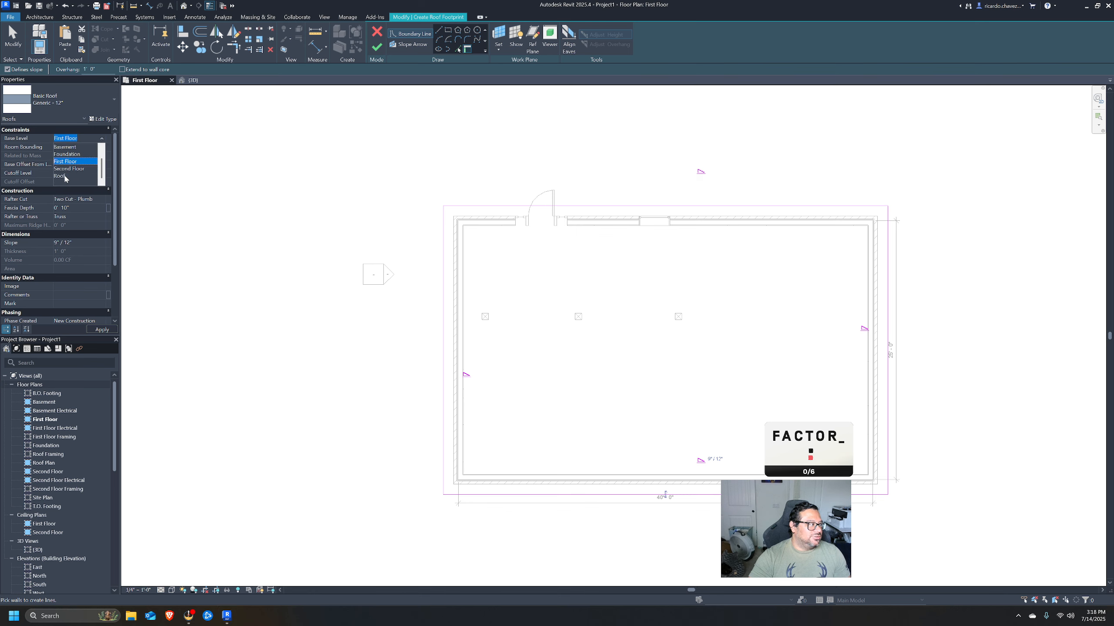
left_click(61, 176)
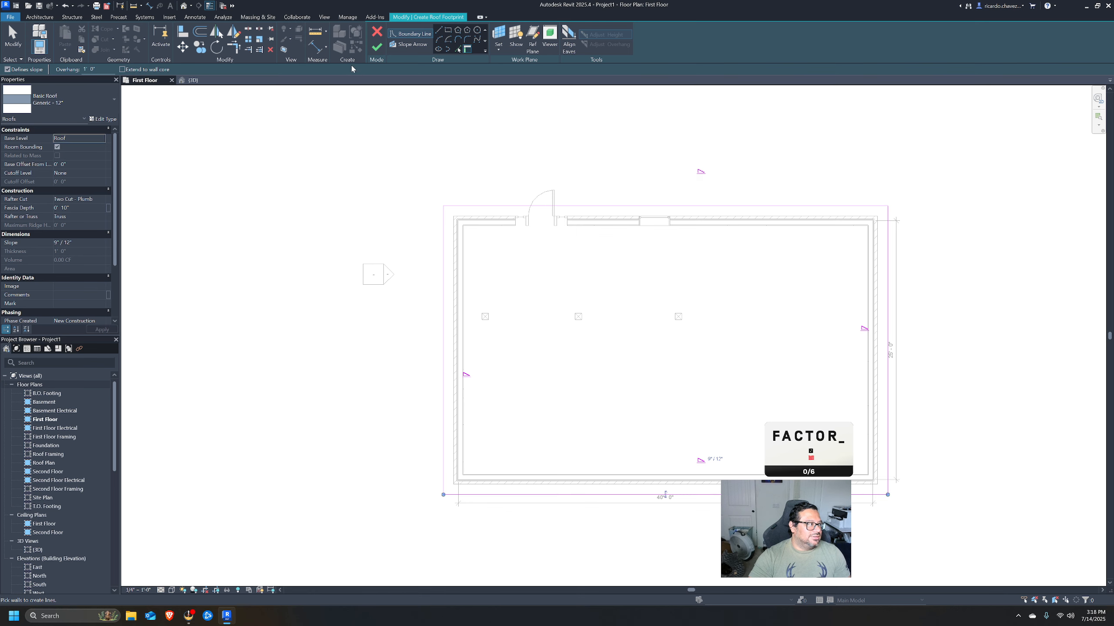
left_click(376, 48)
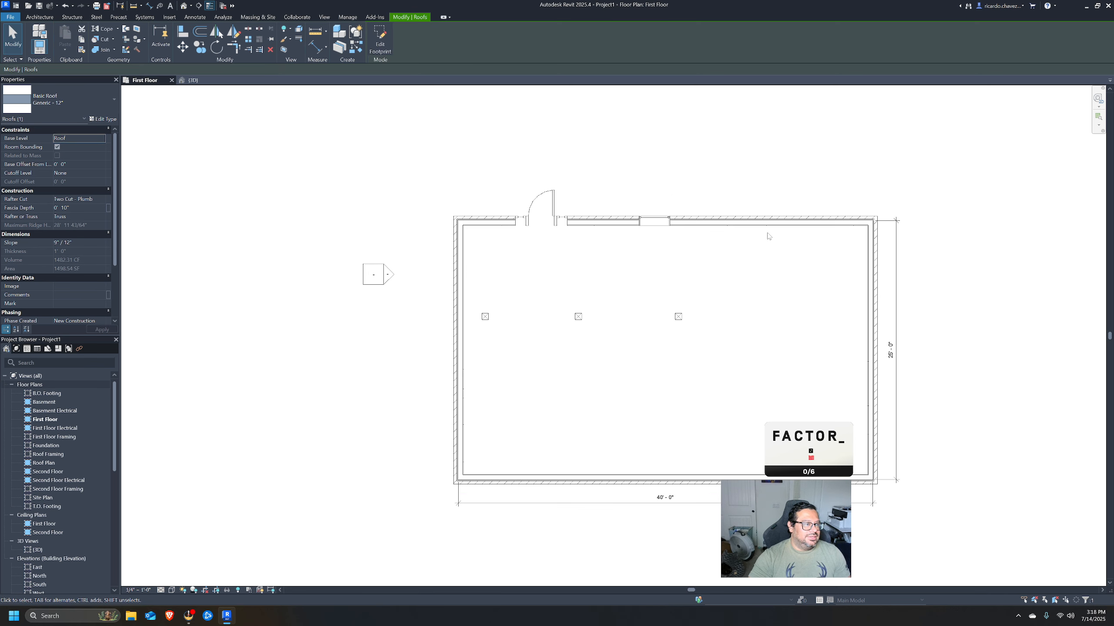
Open the default 3D view and examine the new hip roof above the brick room from the southeast.
left_click(185, 7)
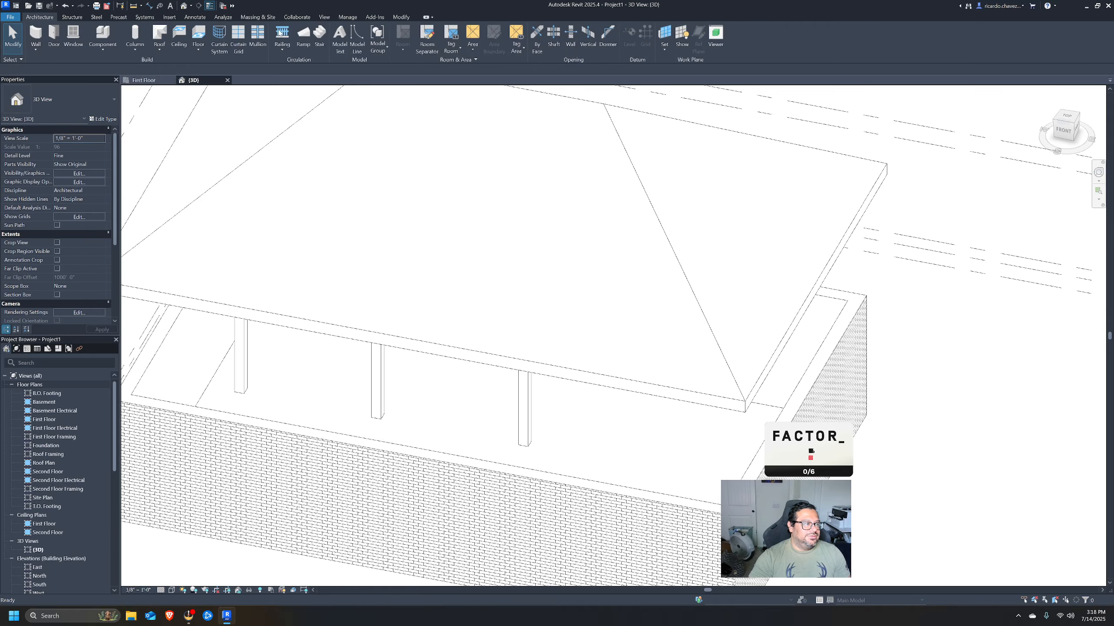
scroll(625, 250, "down", 2)
middle_click_drag(619, 408, 566, 288, "shift")
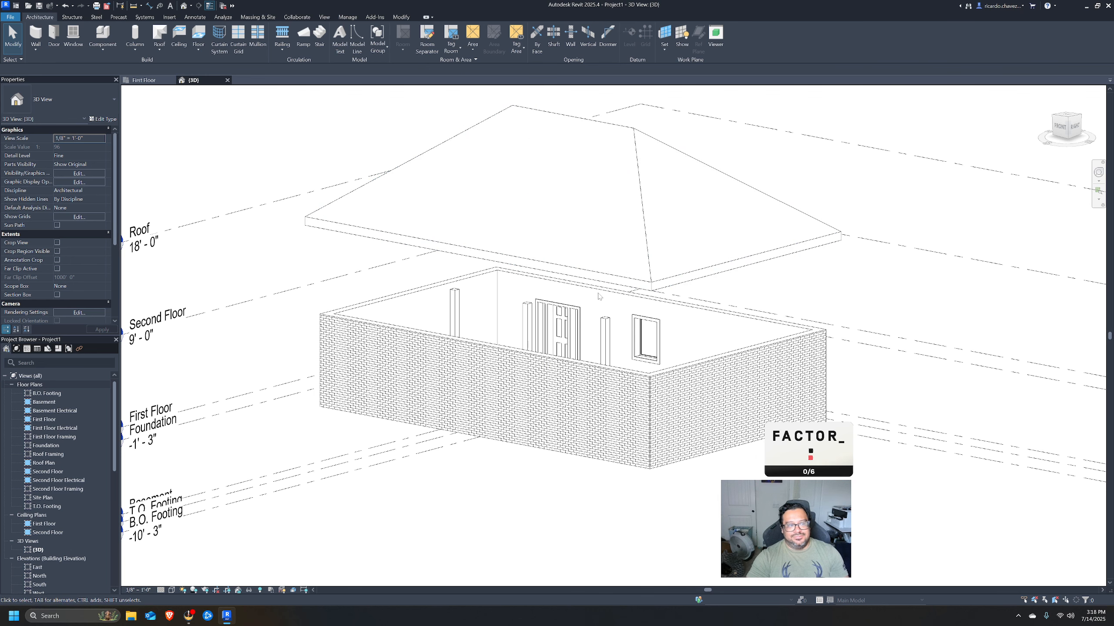
Reopen the roof's footprint sketch, inspect the slope properties of its north boundary line, and finish the sketch.
left_click(724, 269)
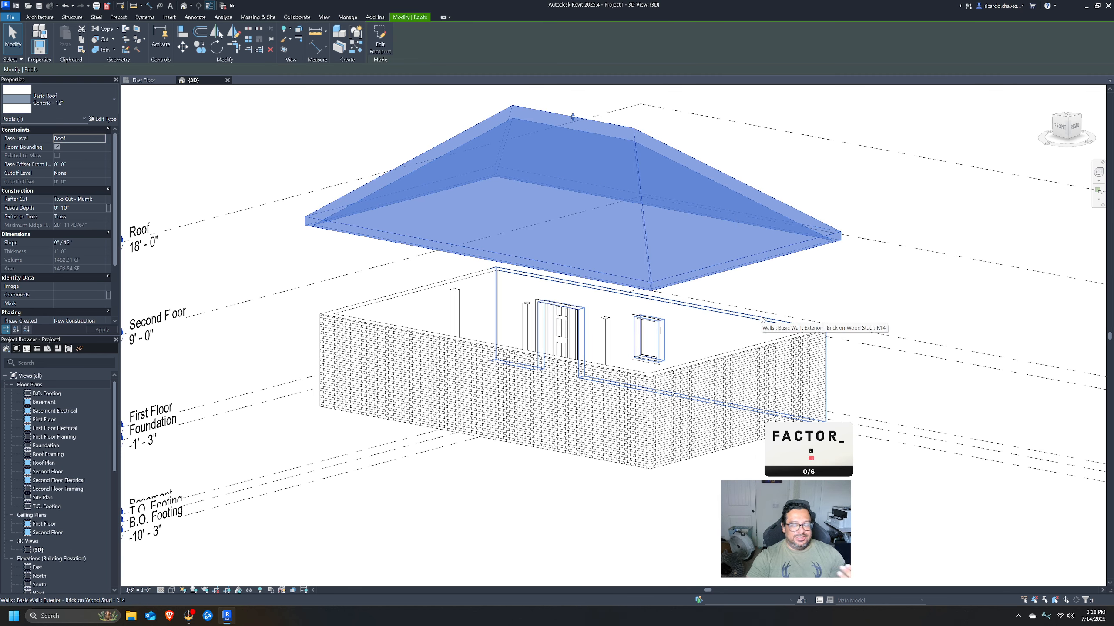
double_click(594, 129)
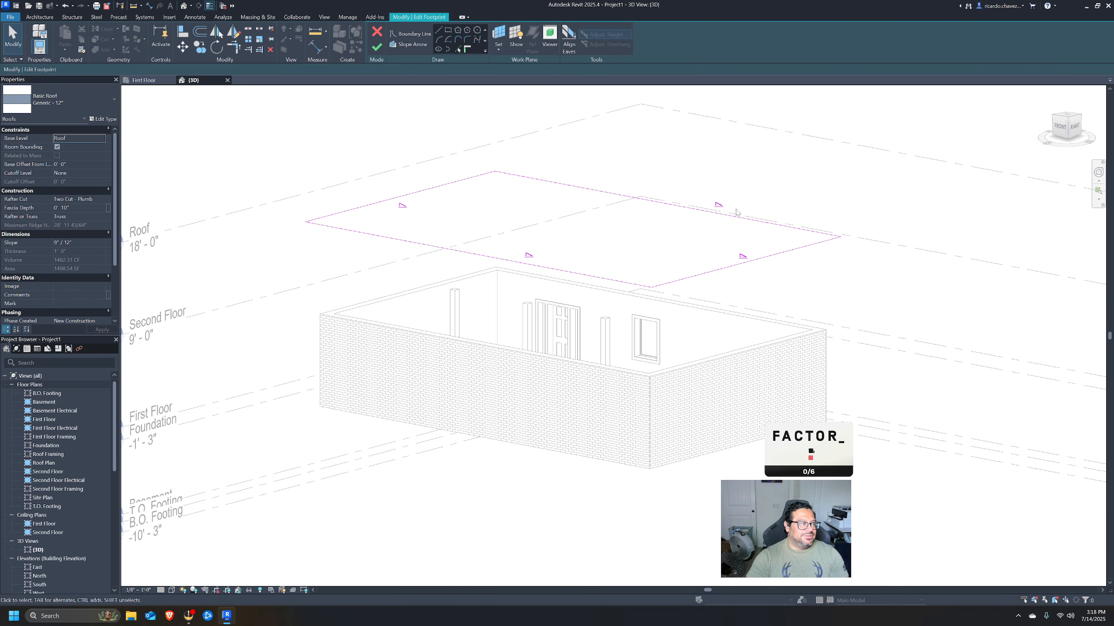
key("Tab")
left_click(726, 214)
left_click(728, 198)
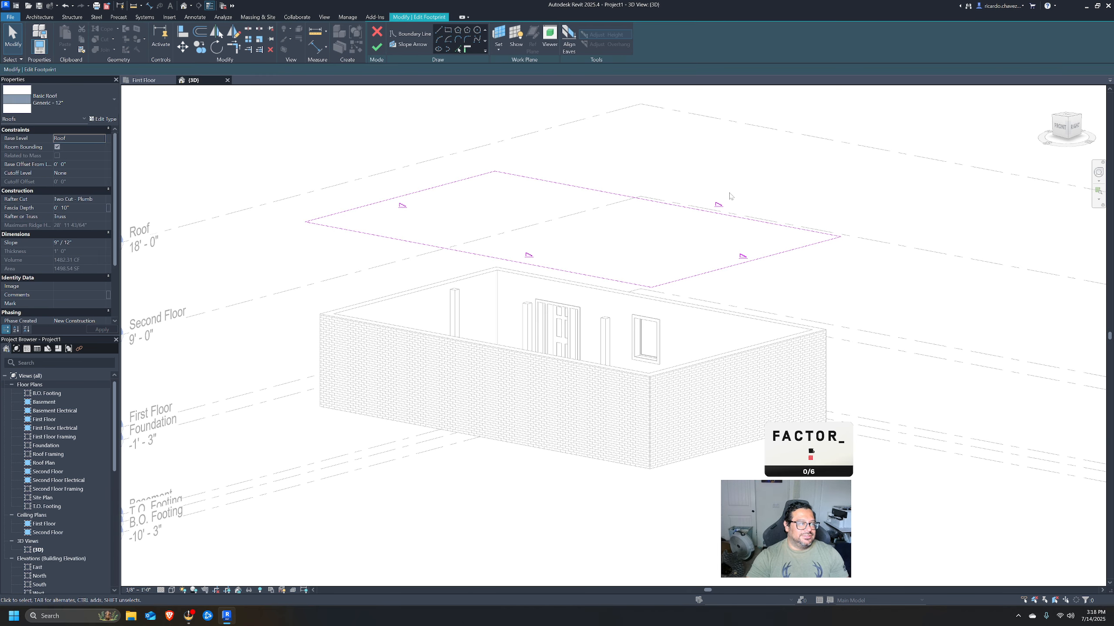
left_click(741, 221)
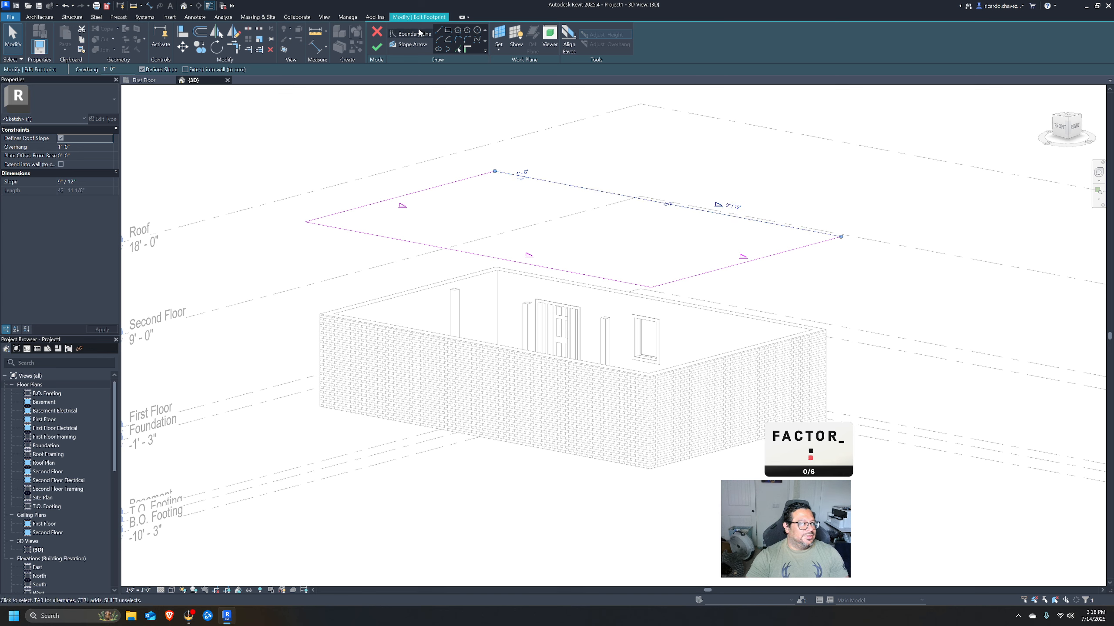
left_click(377, 46)
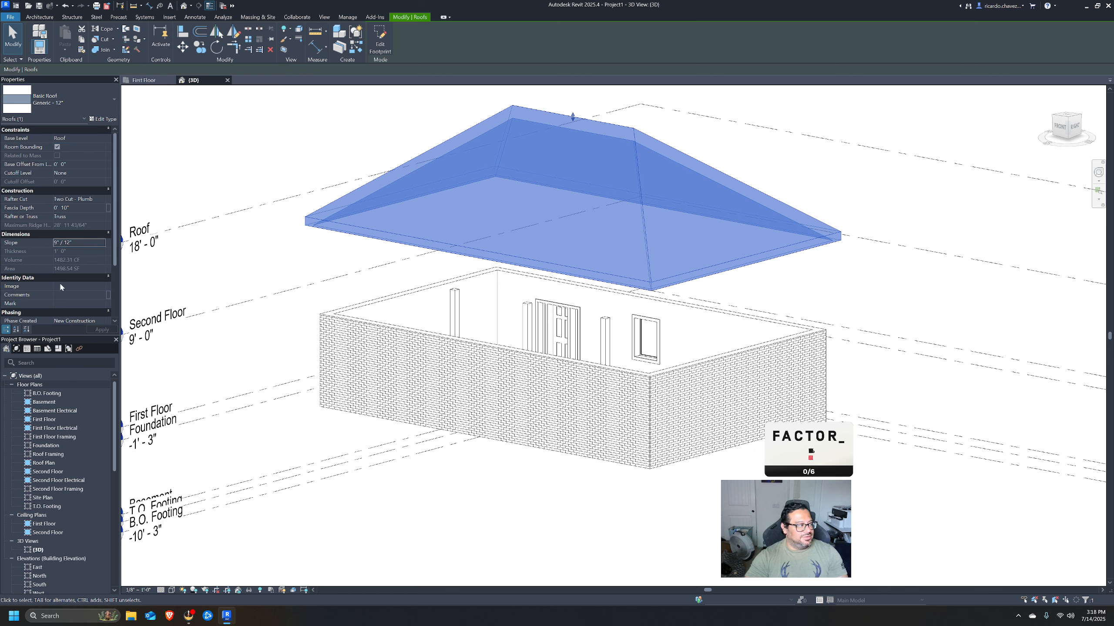
Set the roof's slope to 2" / 12" in its properties and reselect the roof.
left_click(66, 243)
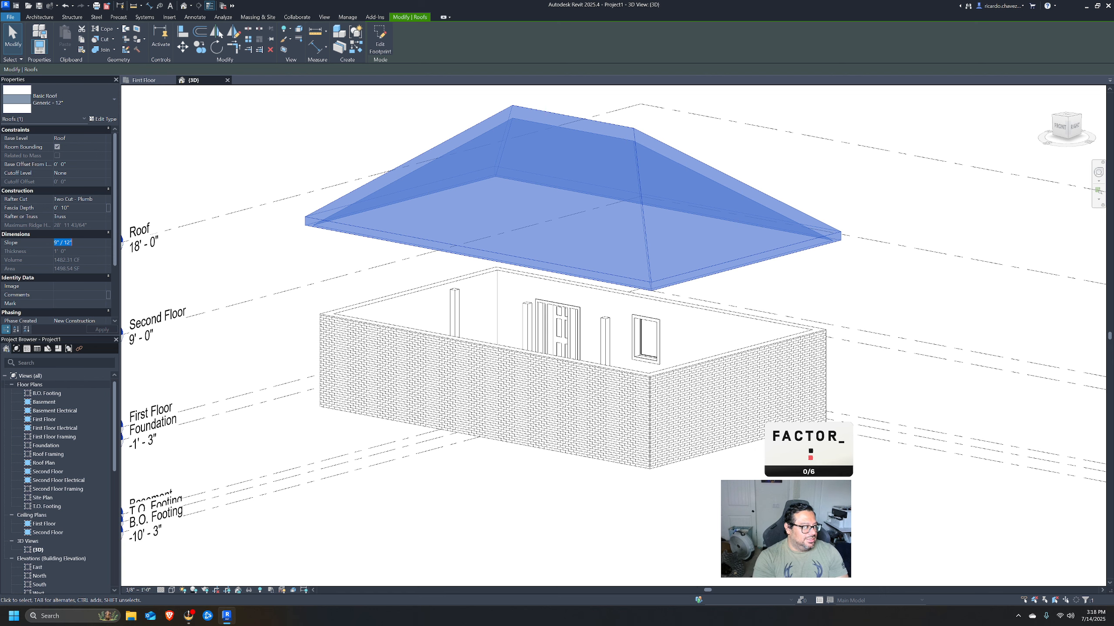
type("2/12")
key("Return")
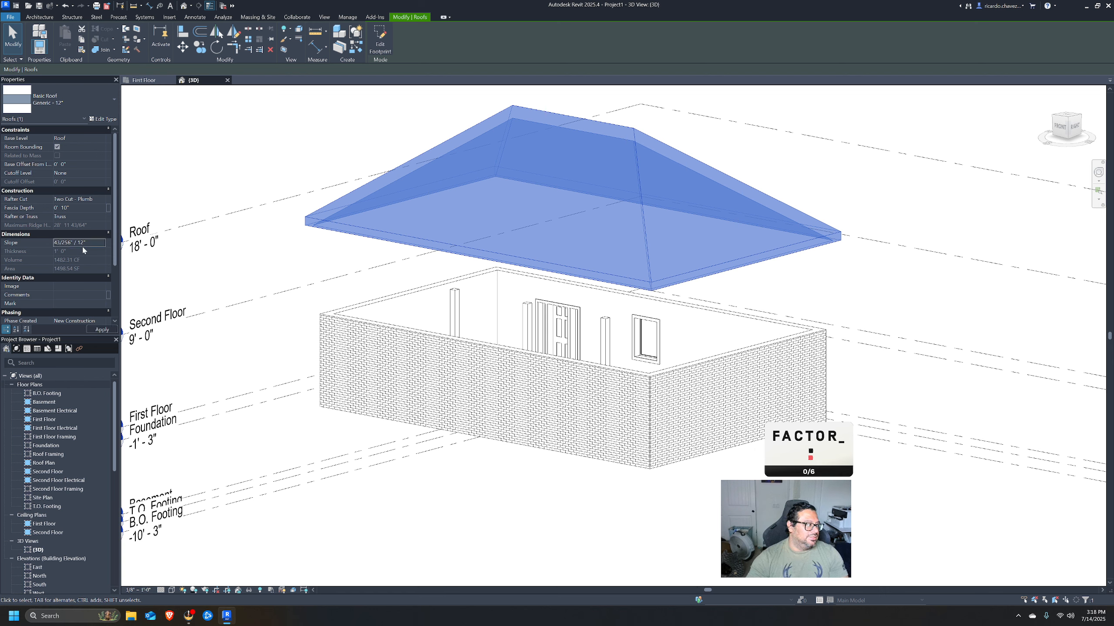
type("2")
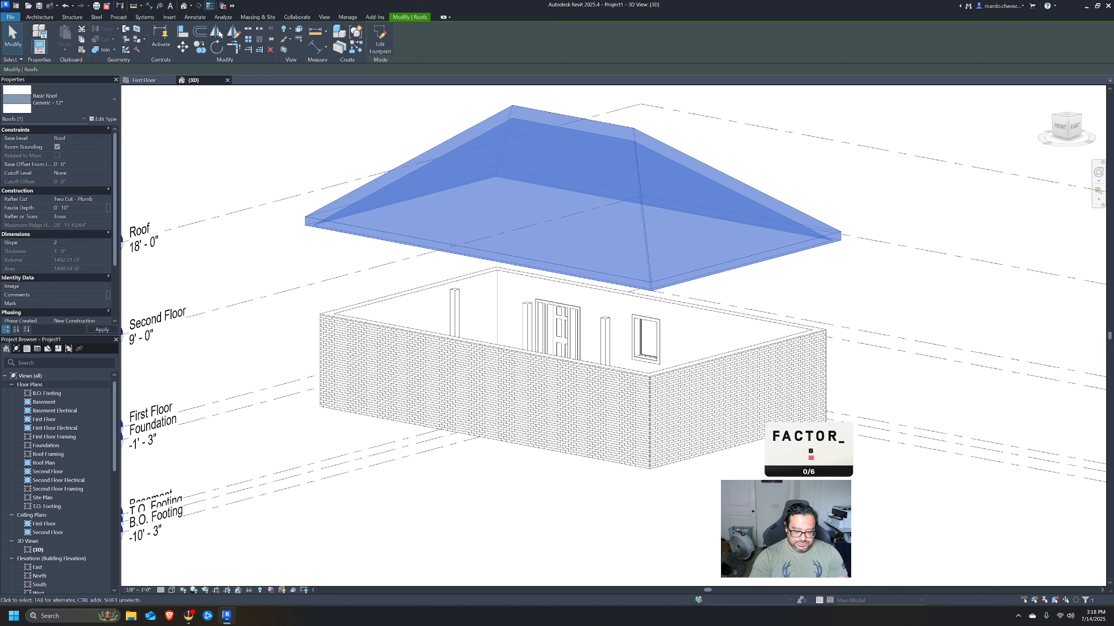
key("Return")
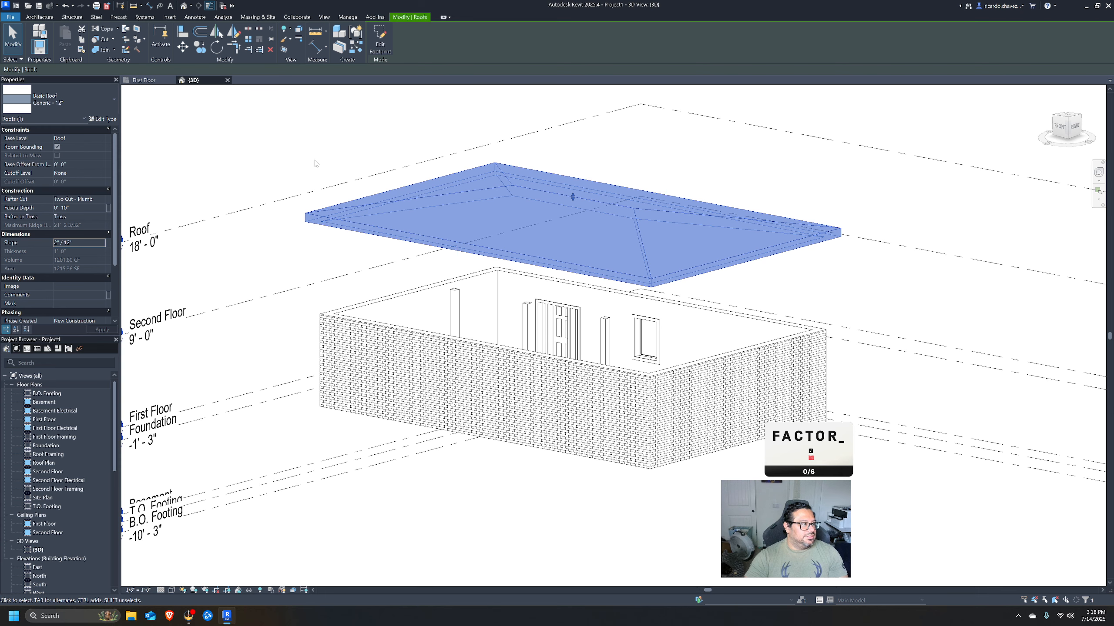
left_click(315, 162)
left_click(581, 196)
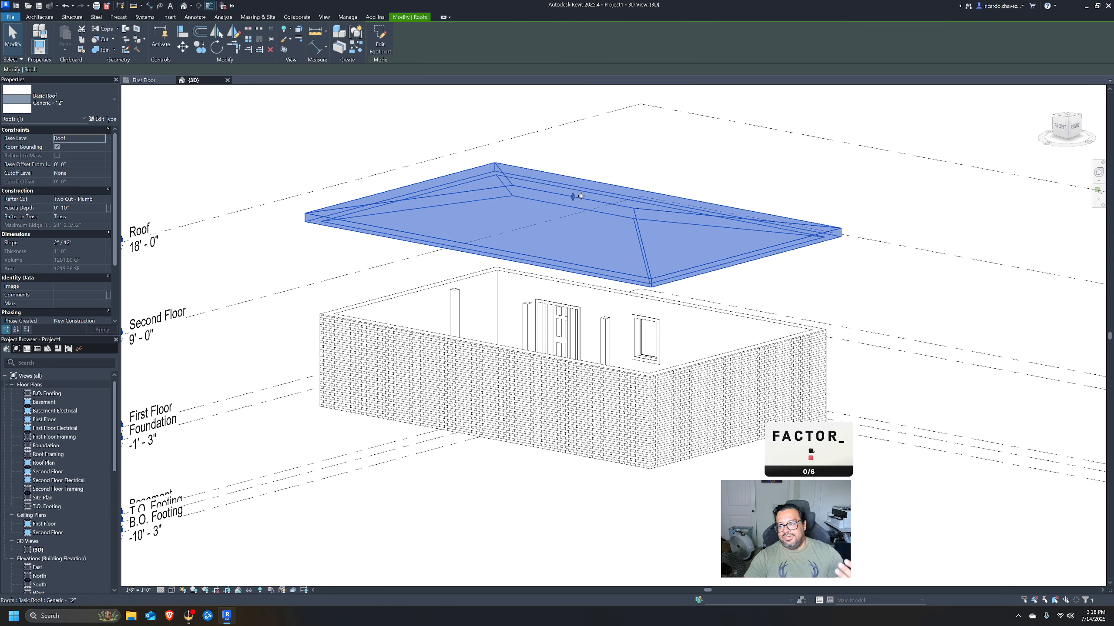
Try steeper slopes on the roof, entering 4" and applying 9" / 12".
left_click(99, 243)
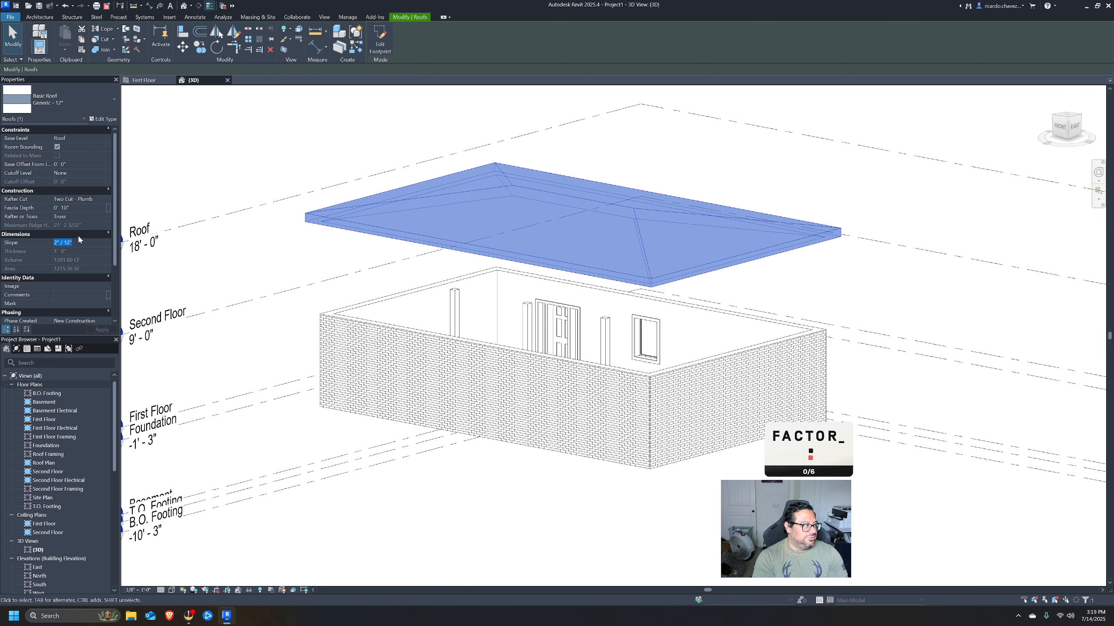
type("4")
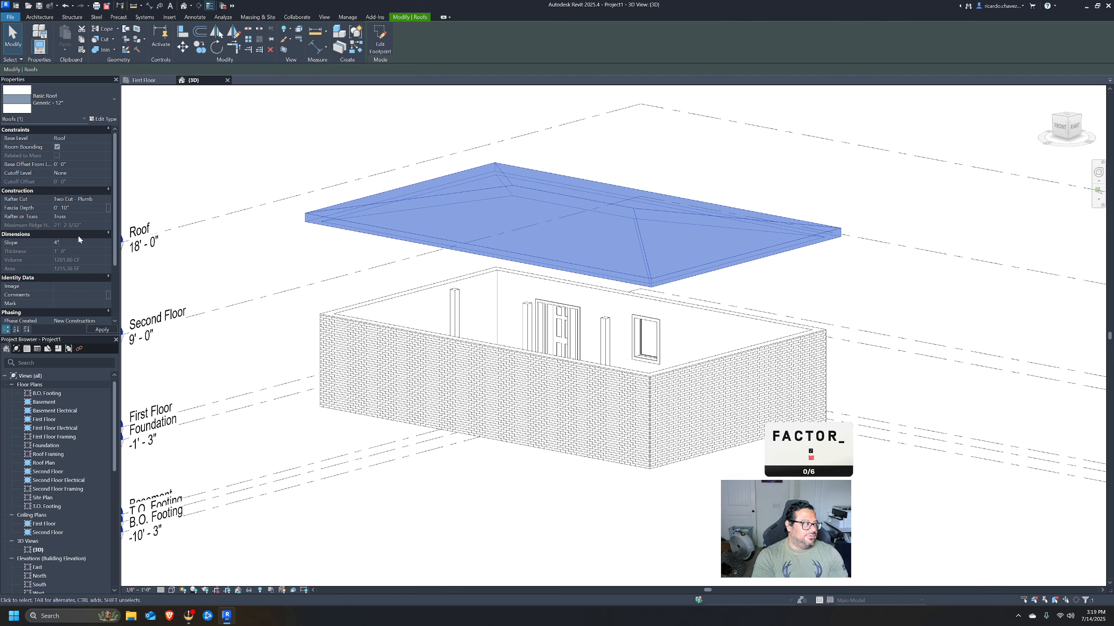
key("Return")
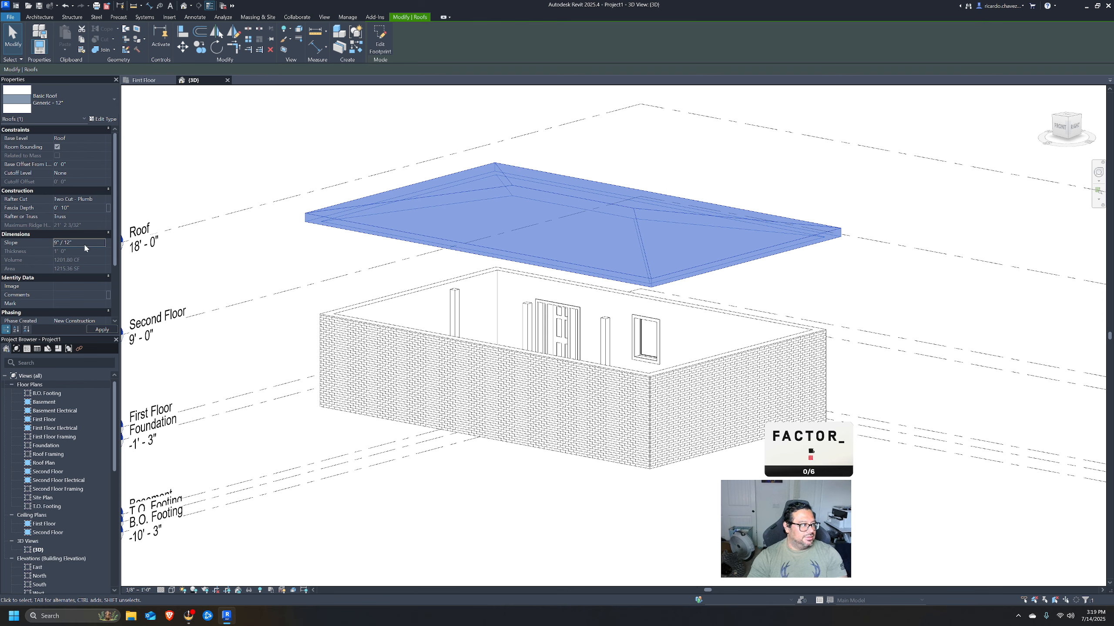
left_click(282, 144)
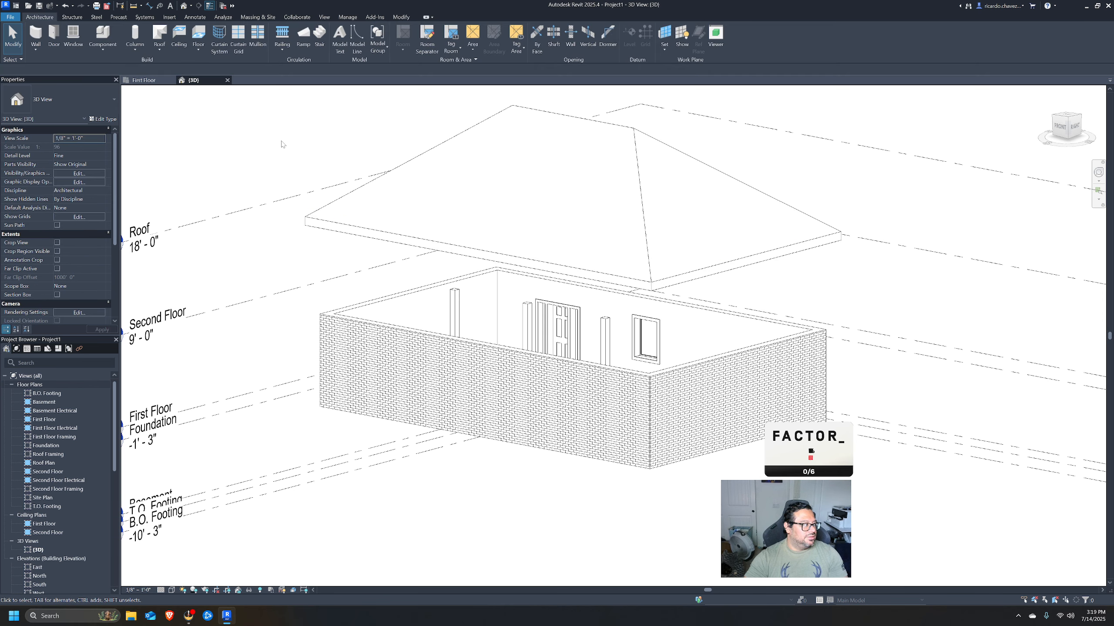
Set the roof's slope back to 2" / 12" and apply it.
left_click(535, 113)
left_click(90, 243)
type("2")
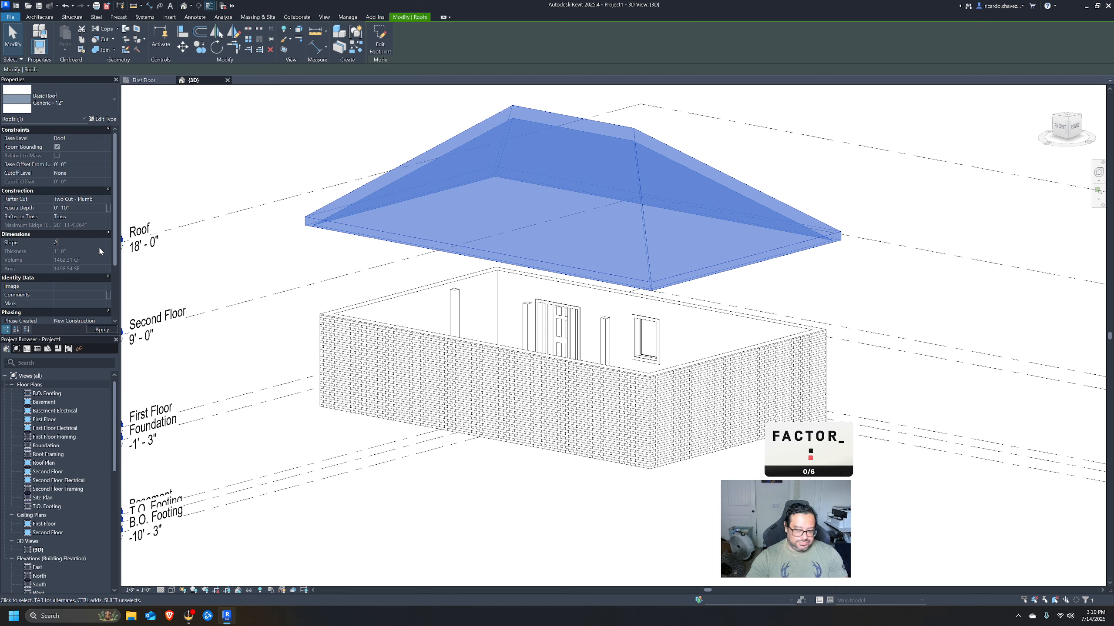
key("Return")
left_click(341, 151)
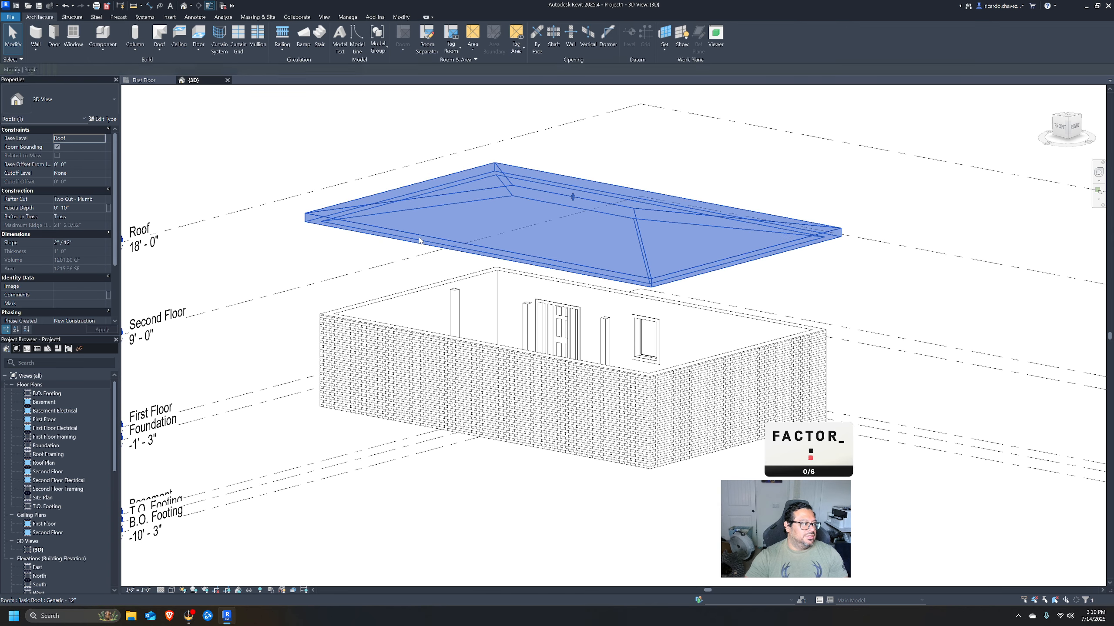
Examine the roof's base level setting and the Second Floor level plane in the 3D view.
left_click(571, 192)
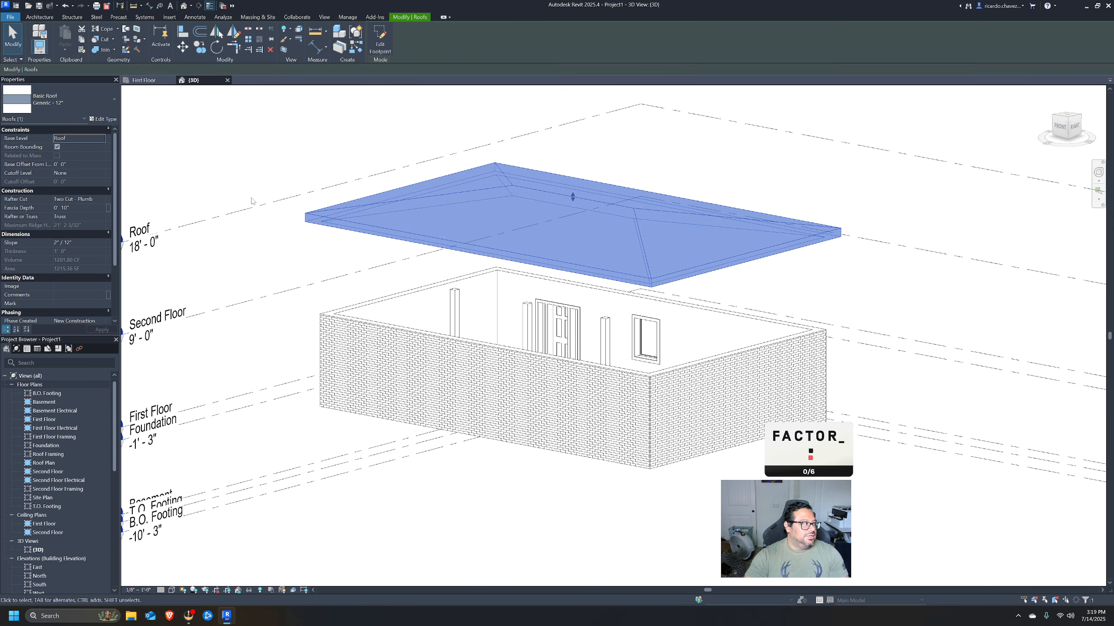
left_click(101, 138)
left_click(102, 138)
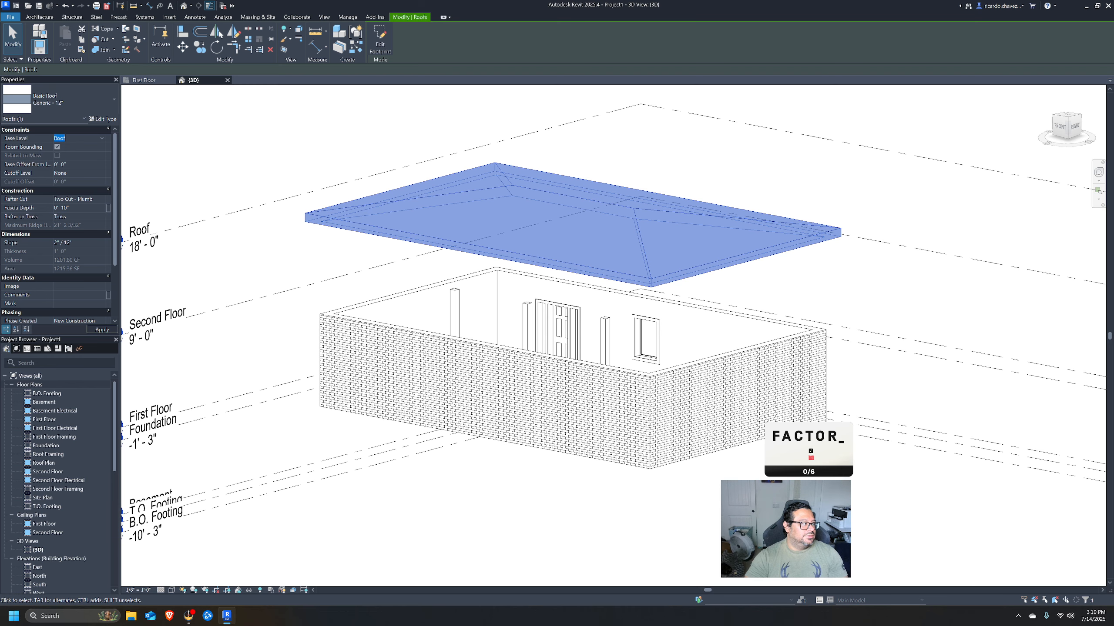
left_click(425, 320)
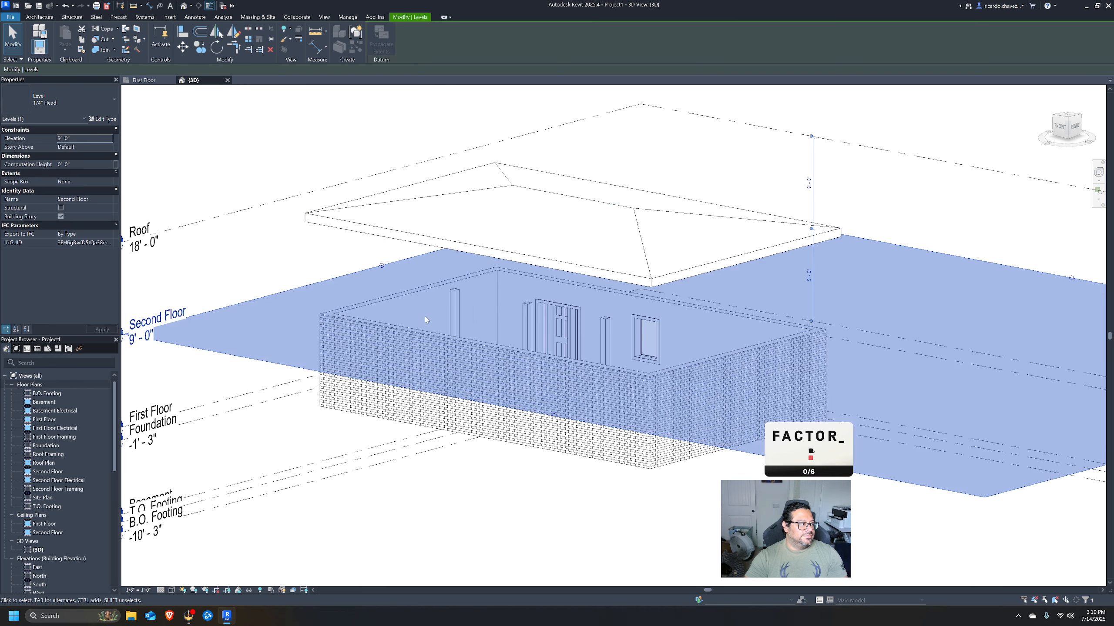
left_click(635, 116)
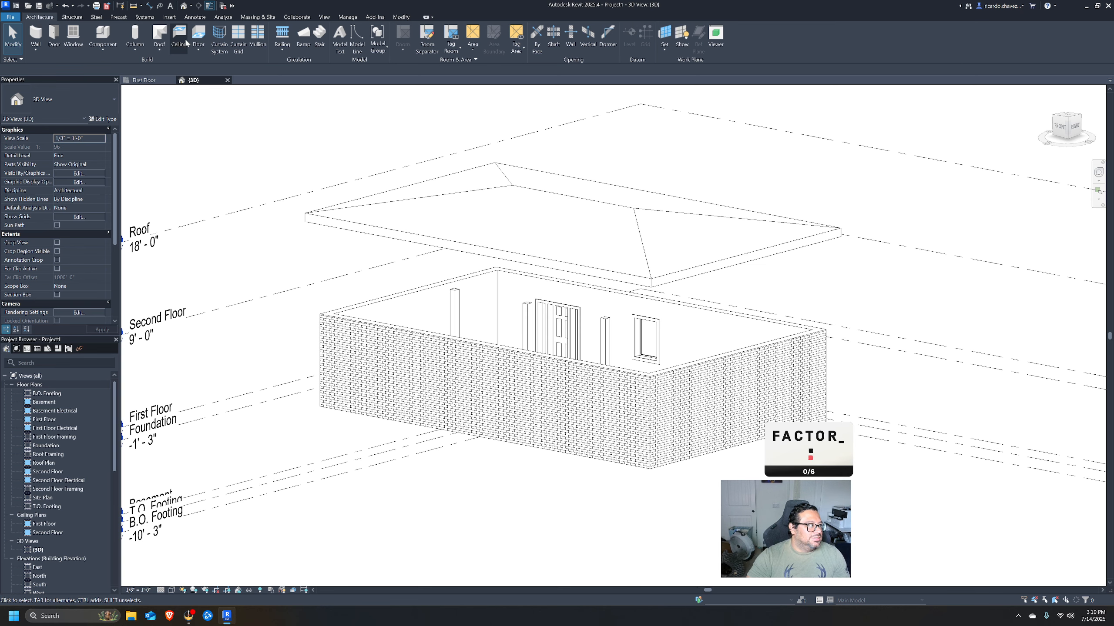
Return to the First Floor plan and open its View Range settings.
left_click(157, 80)
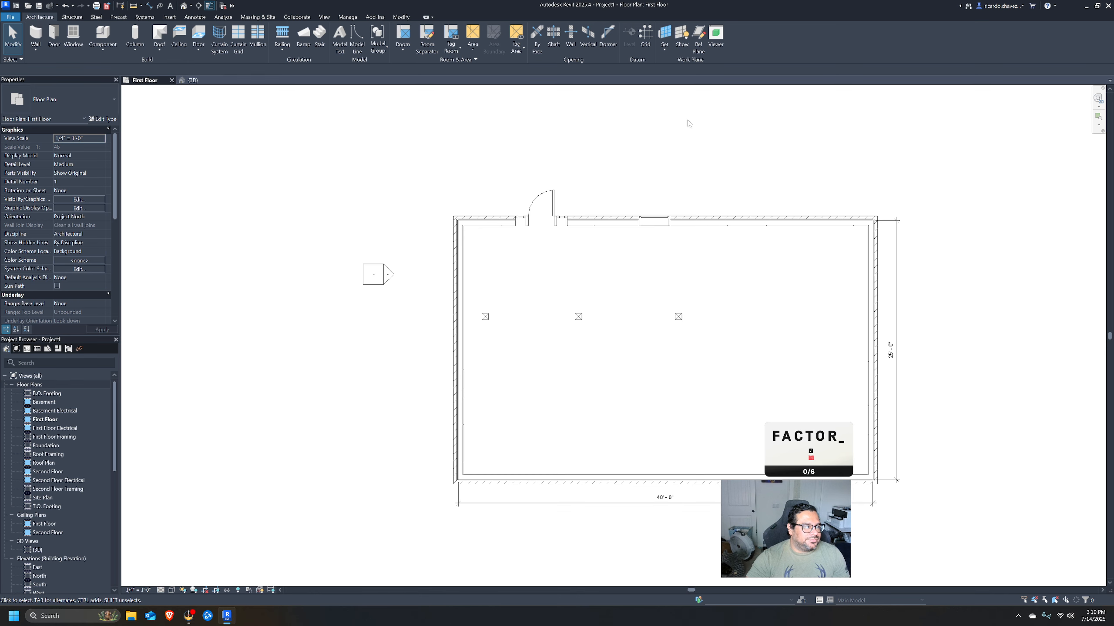
left_click(324, 16)
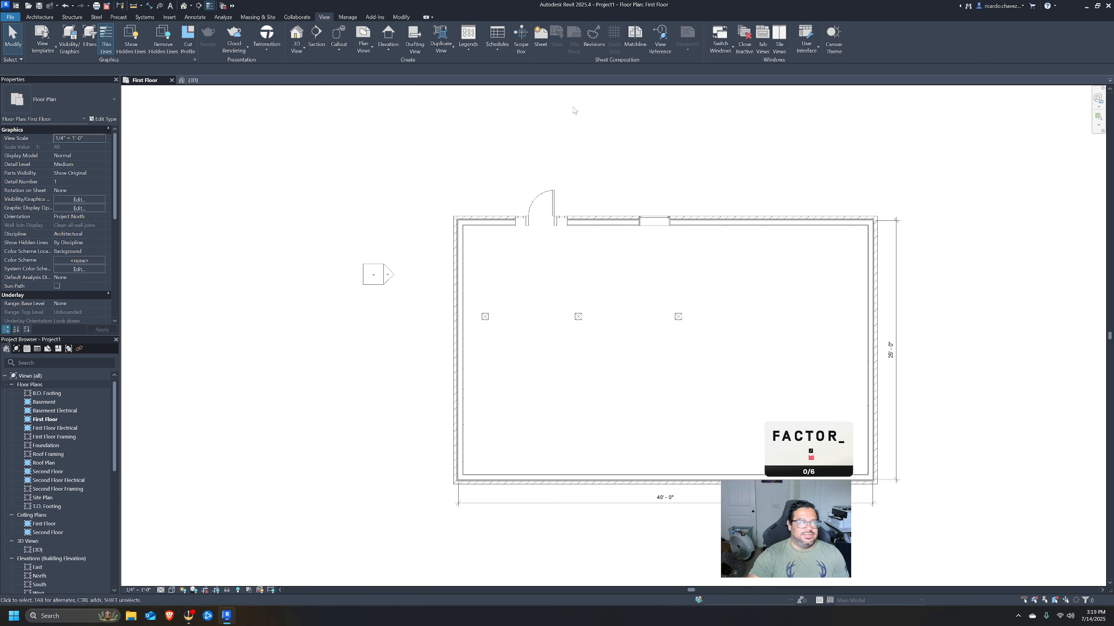
scroll(75, 242, "down", 2)
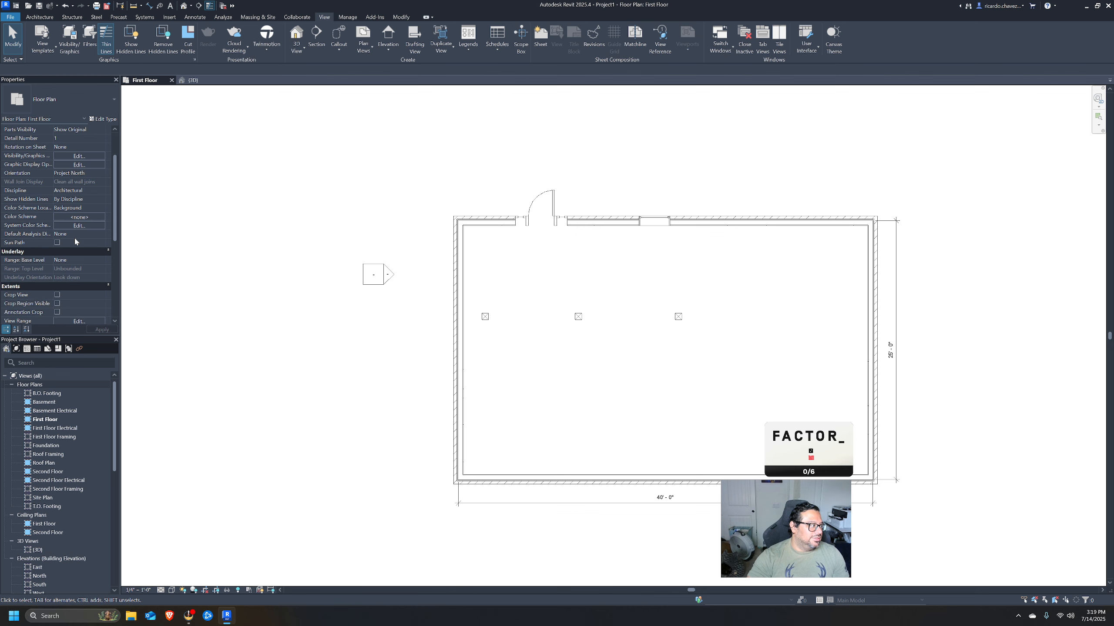
scroll(74, 241, "down", 2)
scroll(93, 215, "up", 2)
scroll(86, 278, "down", 4)
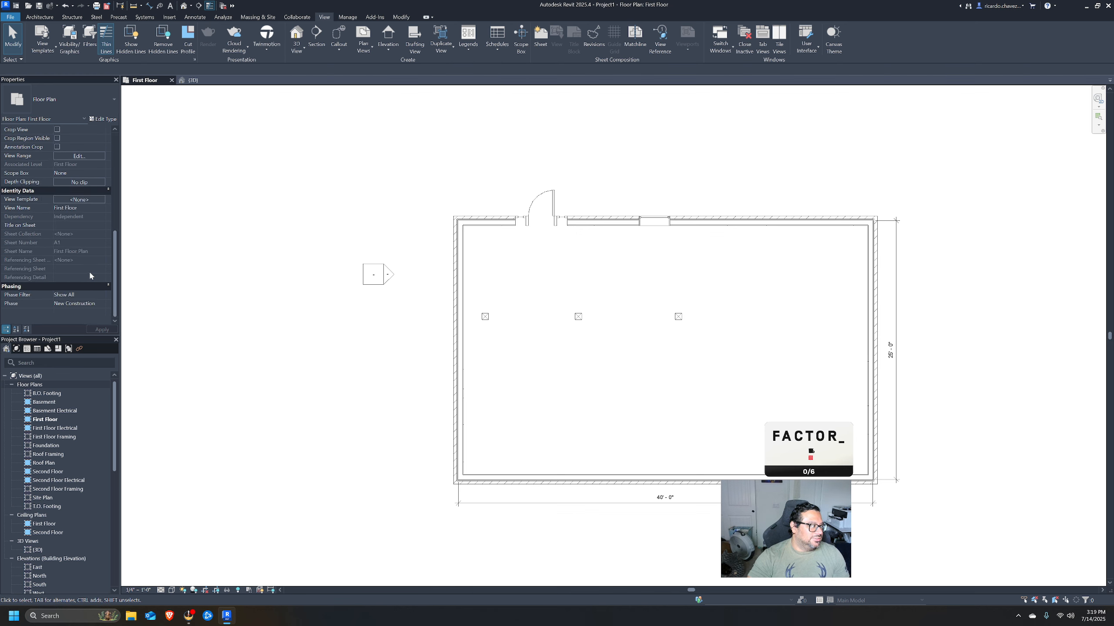
scroll(105, 208, "up", 6)
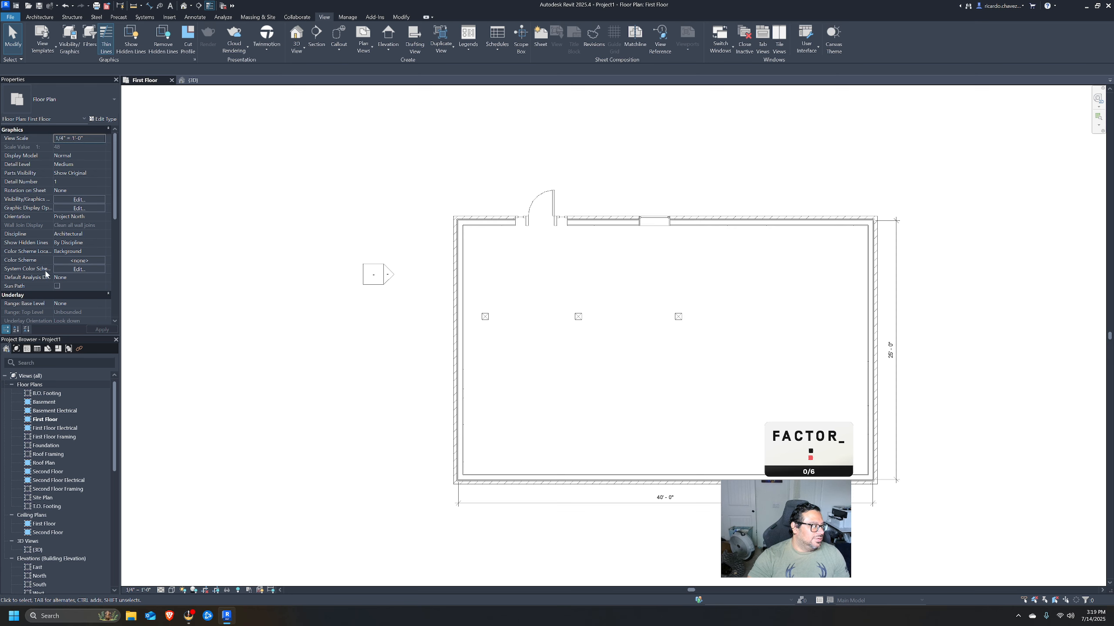
scroll(80, 216, "down", 3)
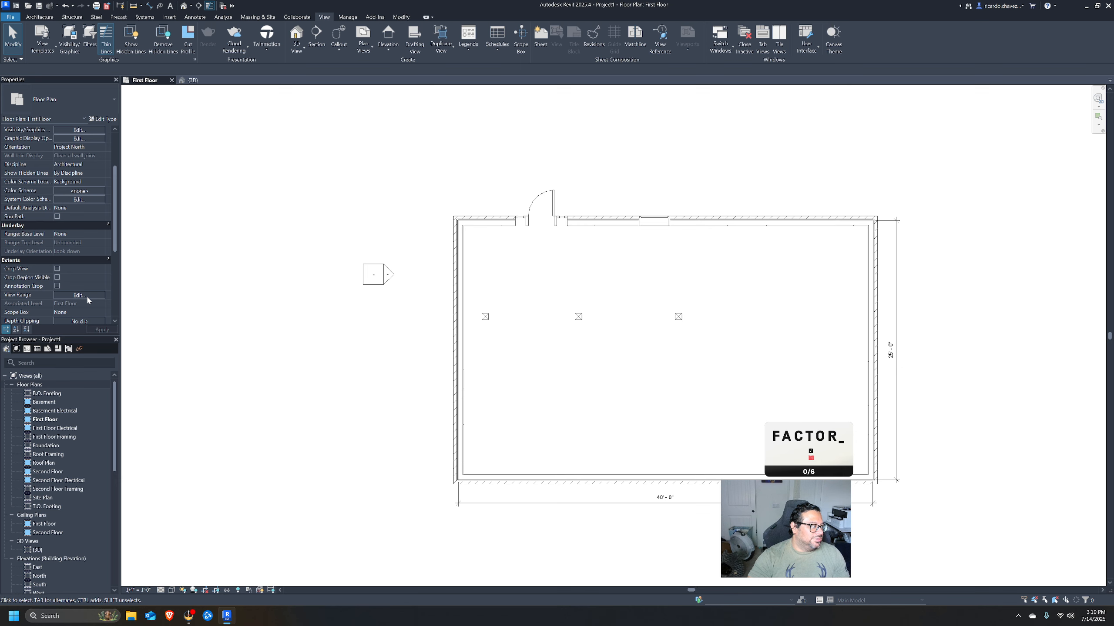
left_click(86, 295)
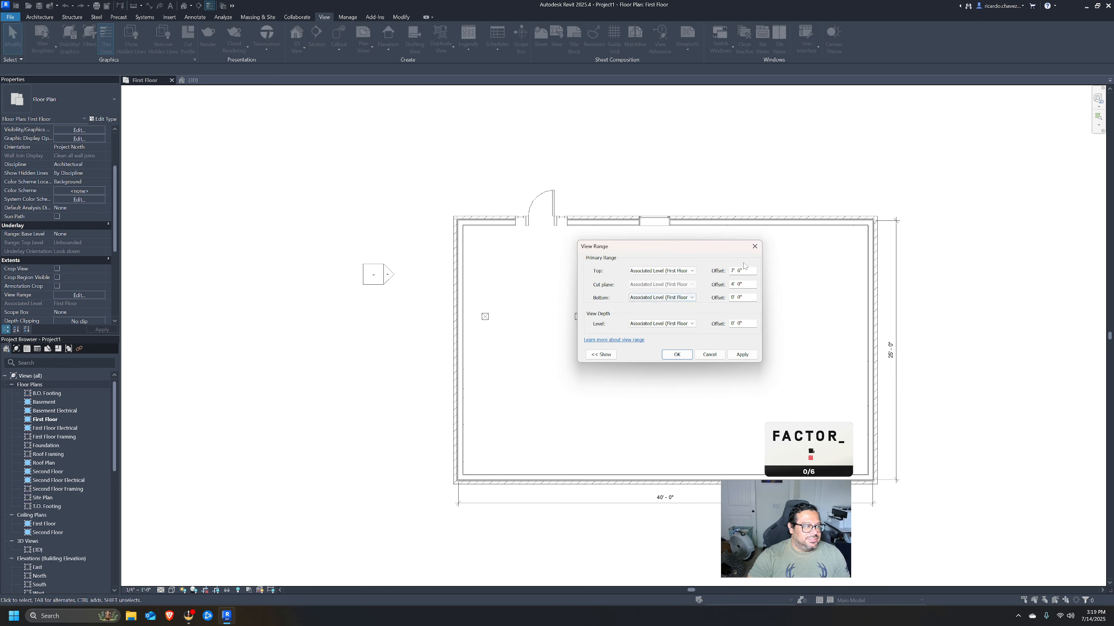
Show the sample view range diagram, examine the primary range and view depth offsets, and cancel without changes.
left_click_drag(692, 253, 695, 281)
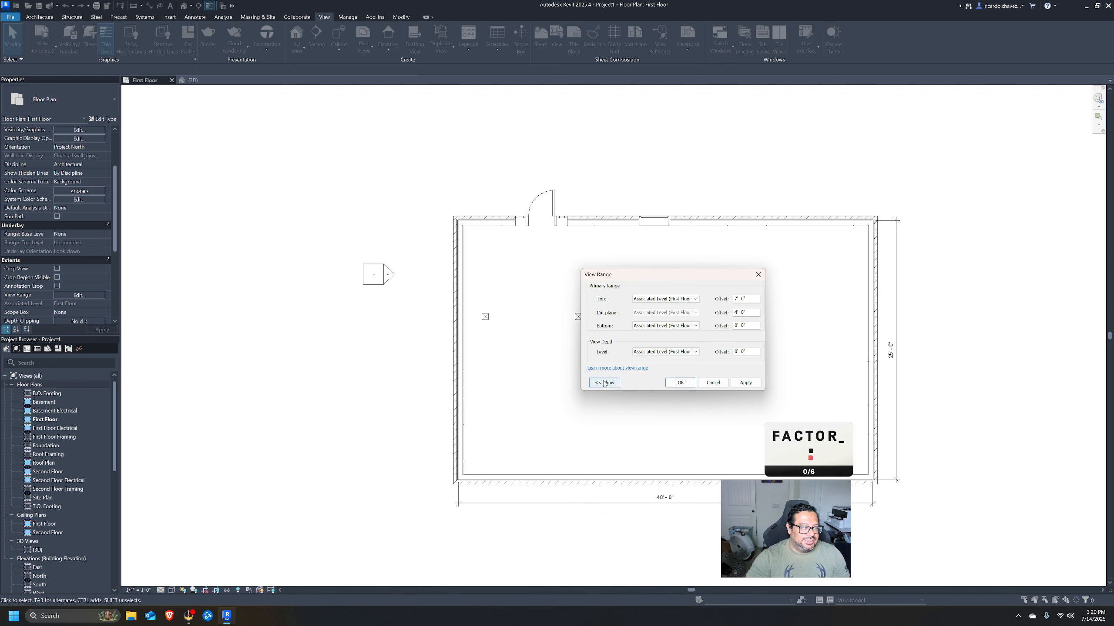
left_click(605, 383)
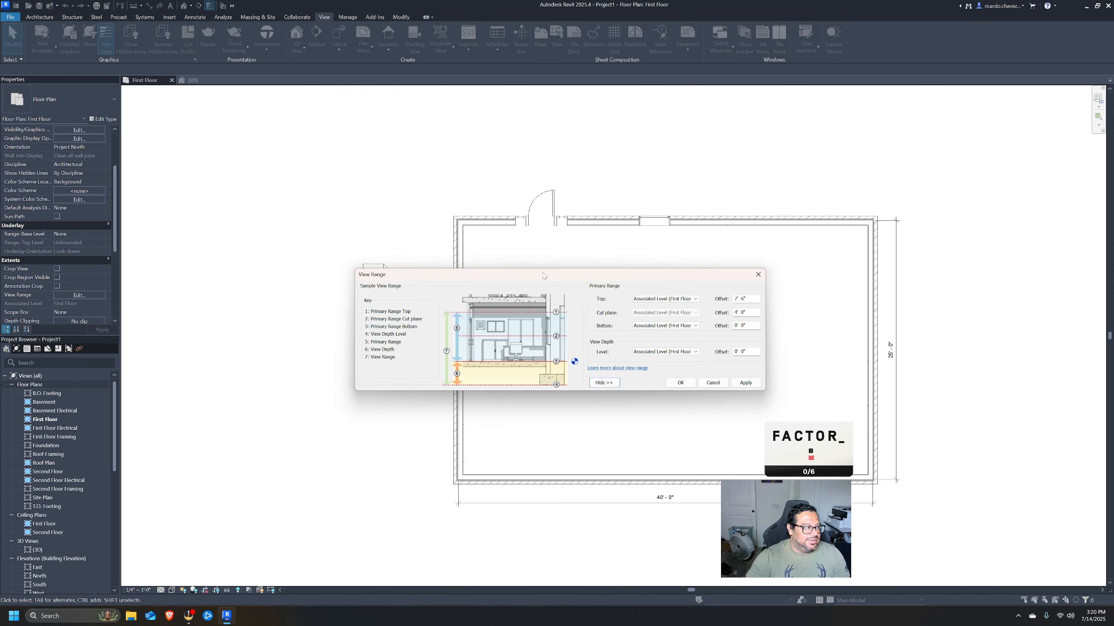
left_click_drag(543, 275, 611, 248)
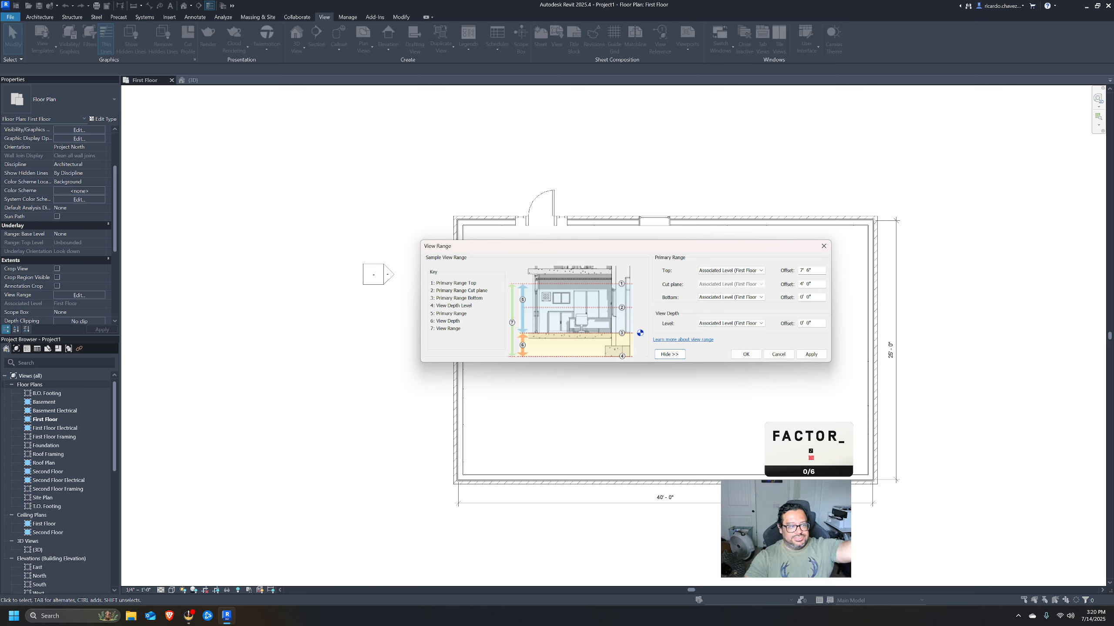
left_click(813, 298)
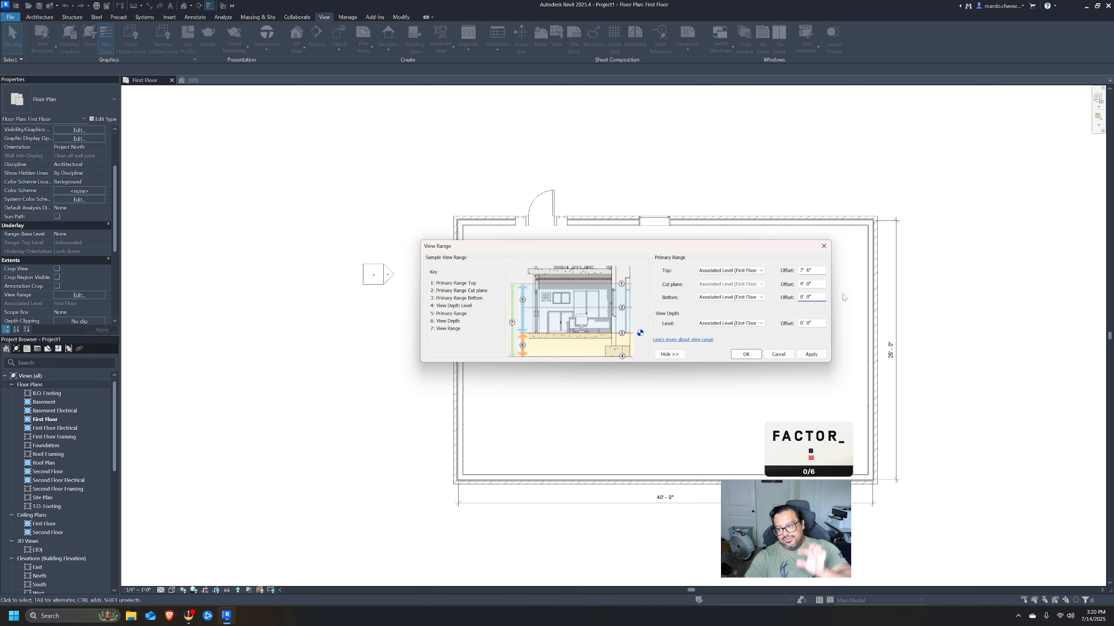
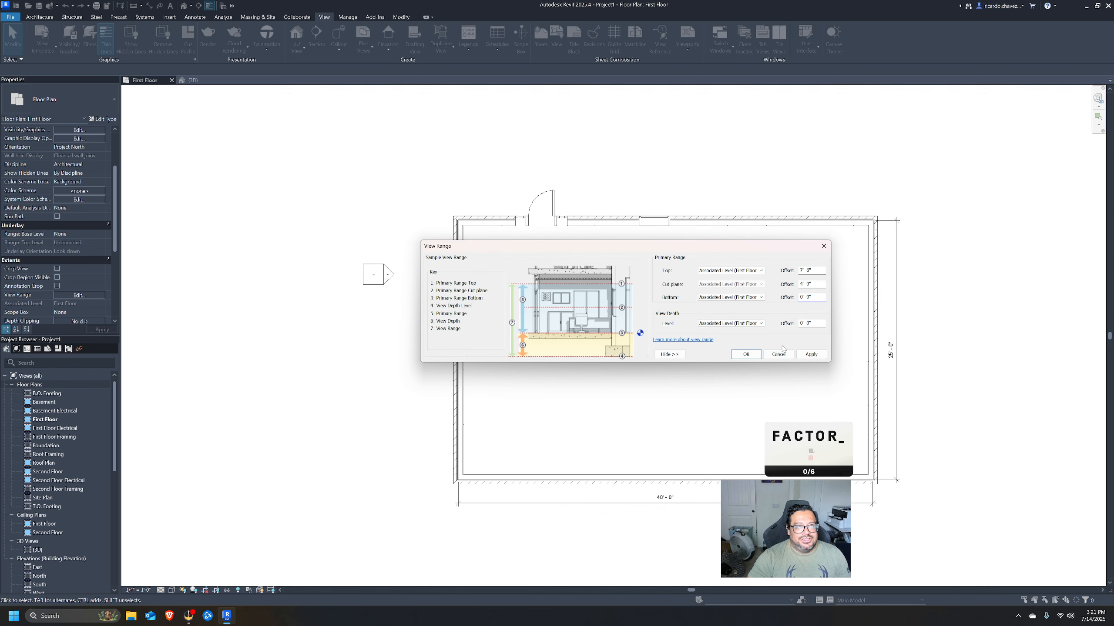
left_click(775, 355)
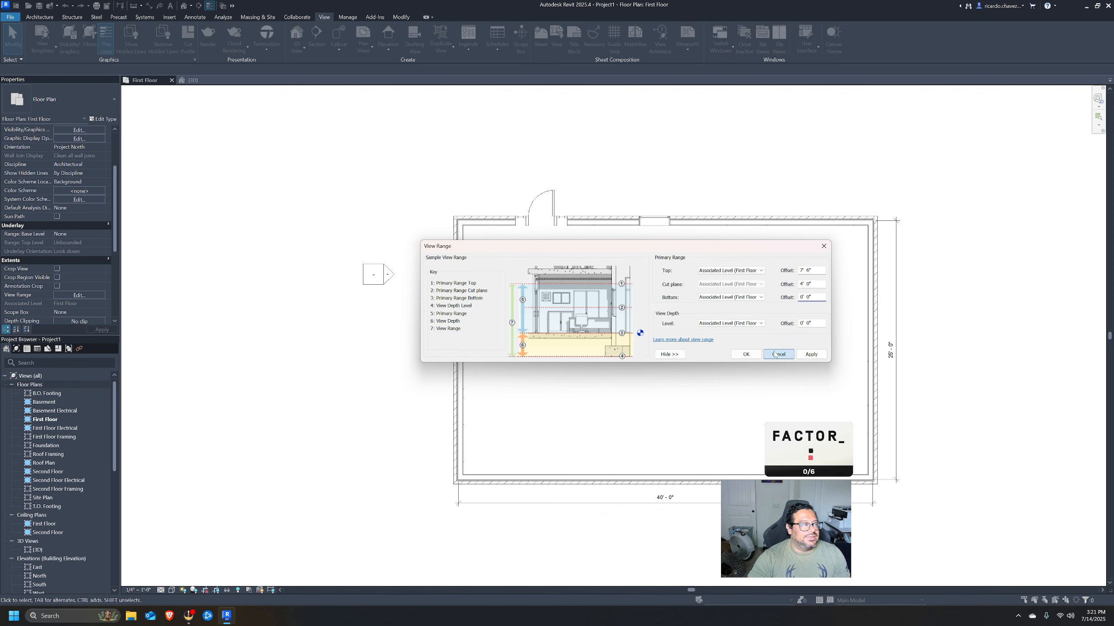
Open the First Floor ceiling plan.
left_click(40, 17)
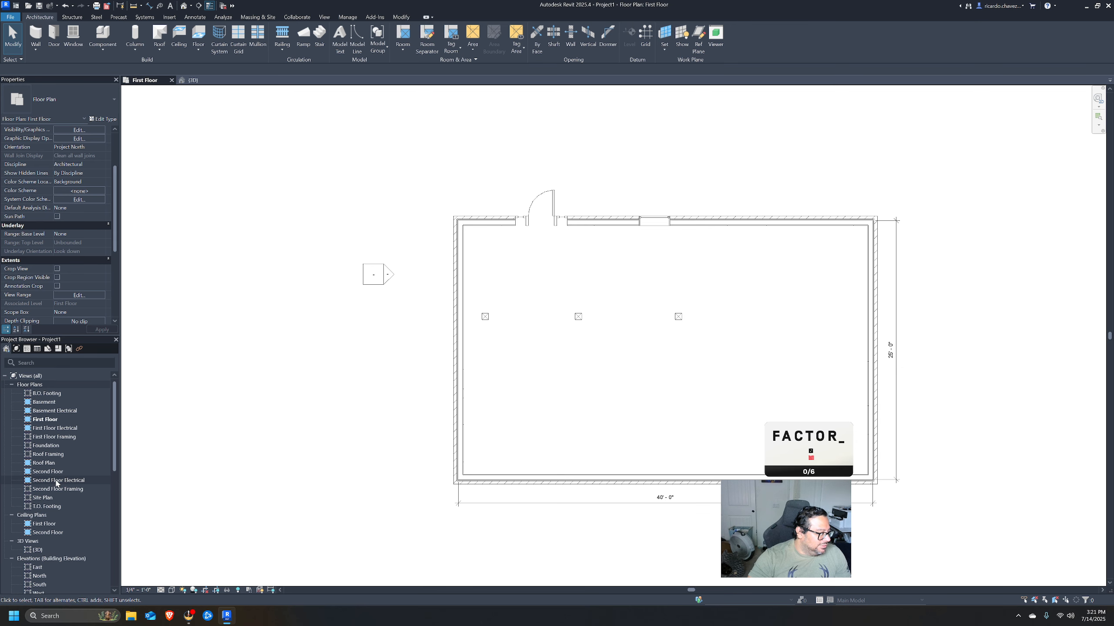
scroll(61, 500, "down", 2)
scroll(61, 509, "up", 2)
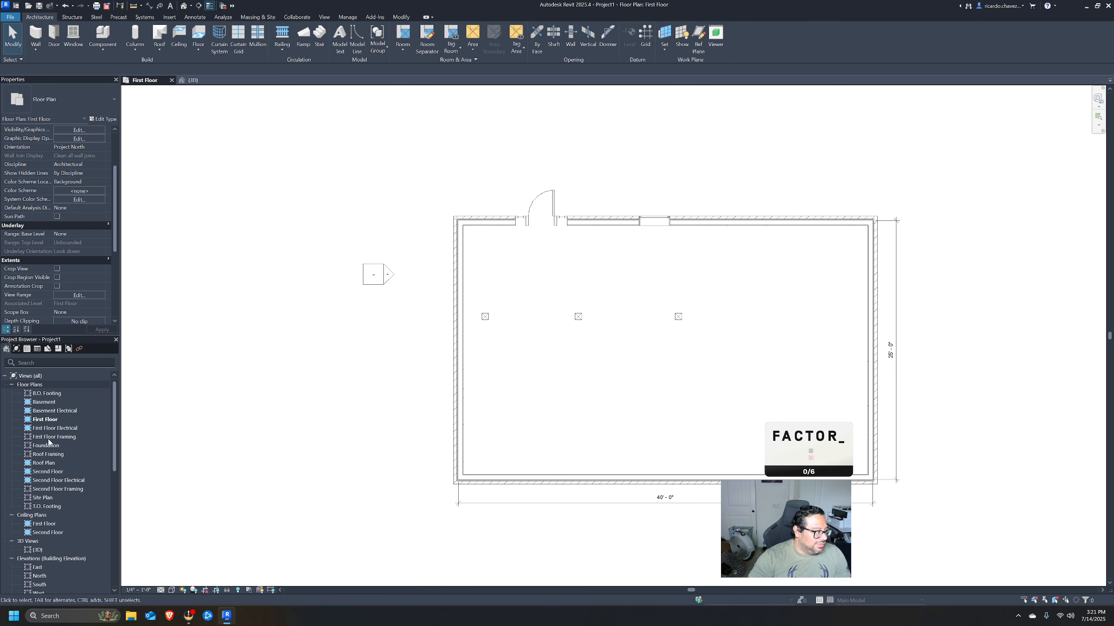
left_click(37, 524)
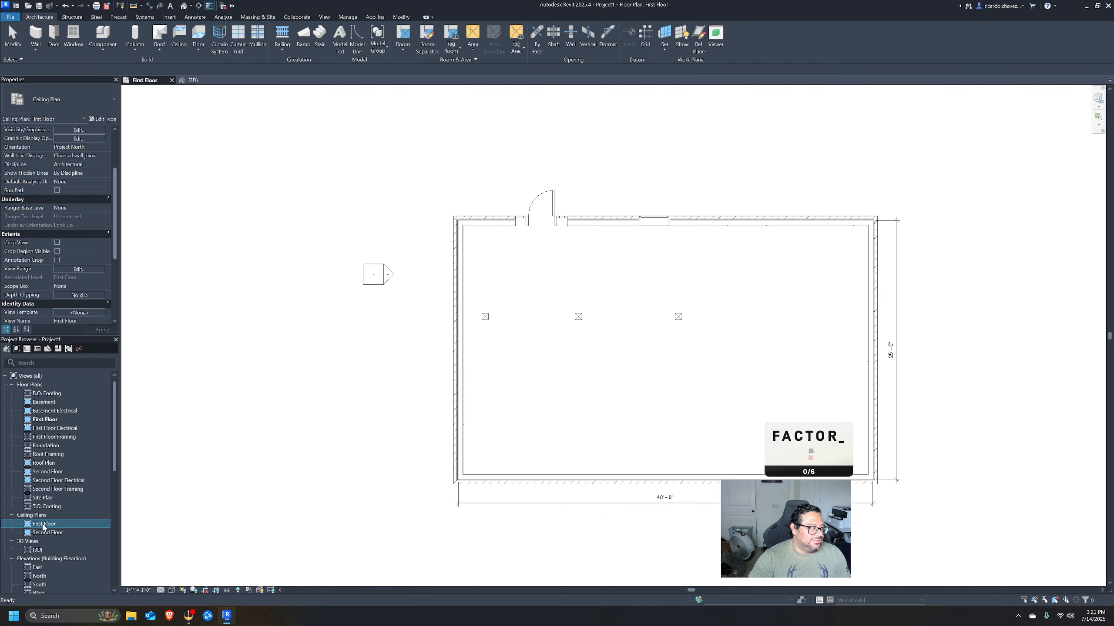
double_click(43, 524)
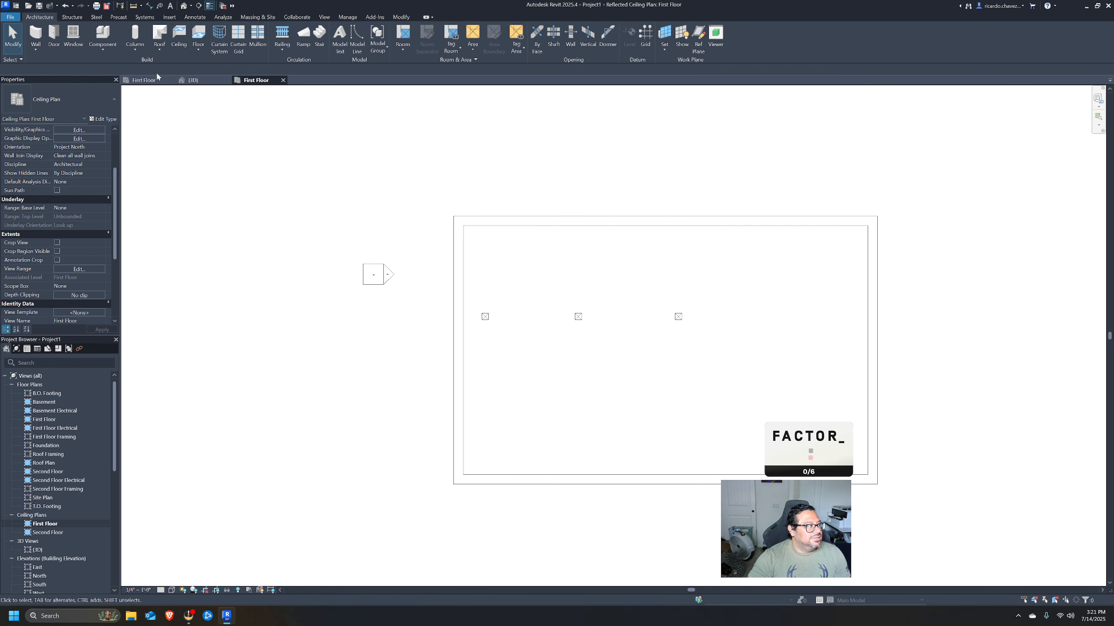
Place a 2' x 4' ACT System ceiling automatically within the room's walls, and return to the First Floor floor plan.
left_click(179, 37)
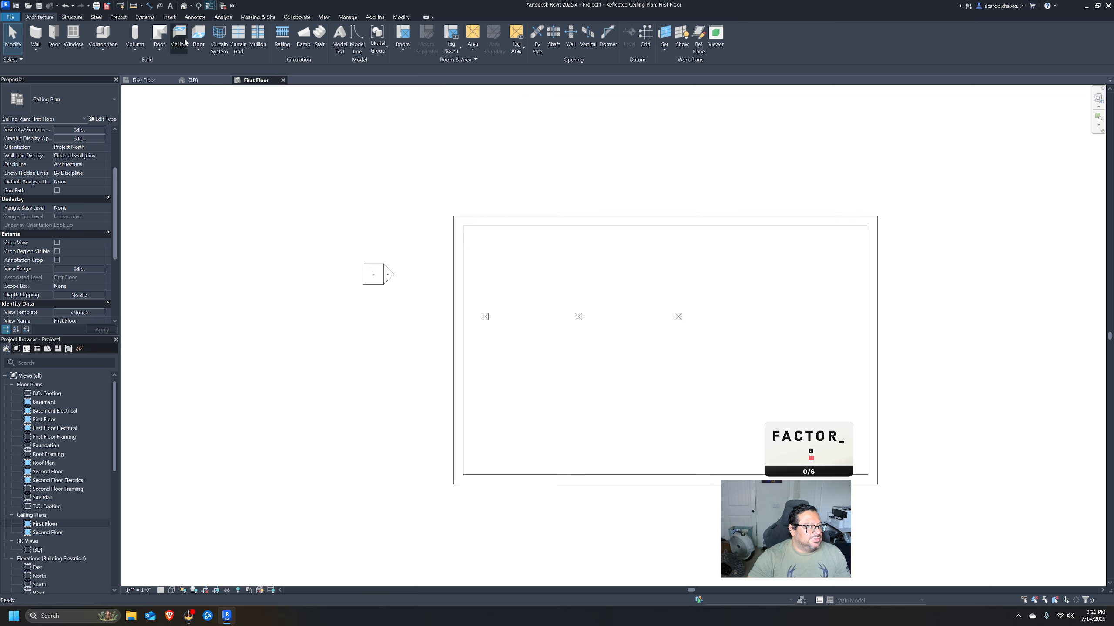
left_click(81, 103)
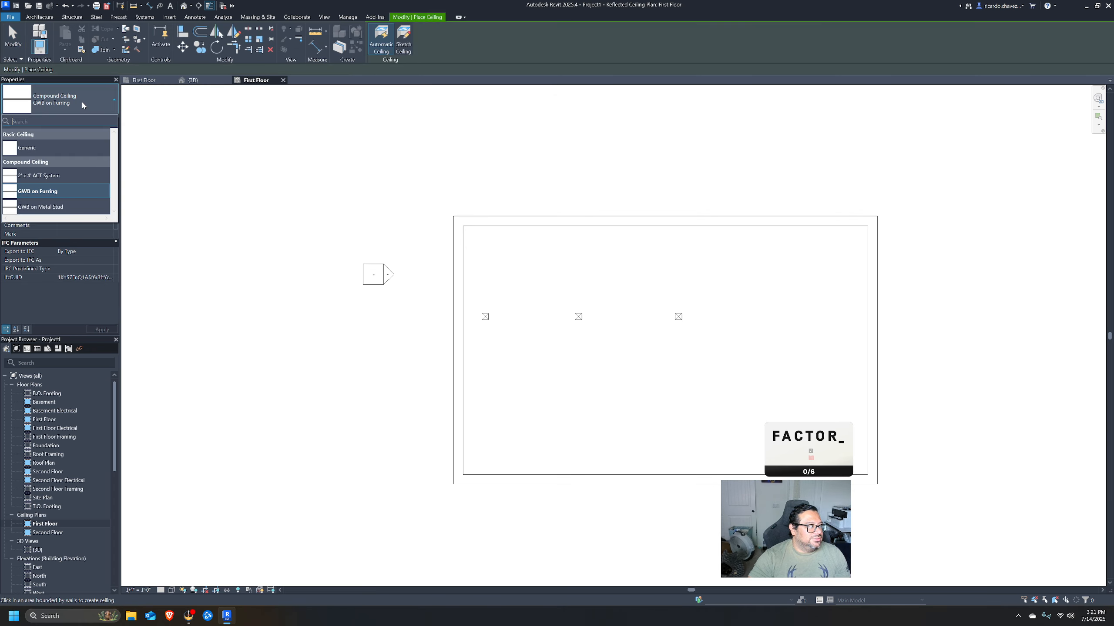
left_click(82, 103)
left_click(36, 17)
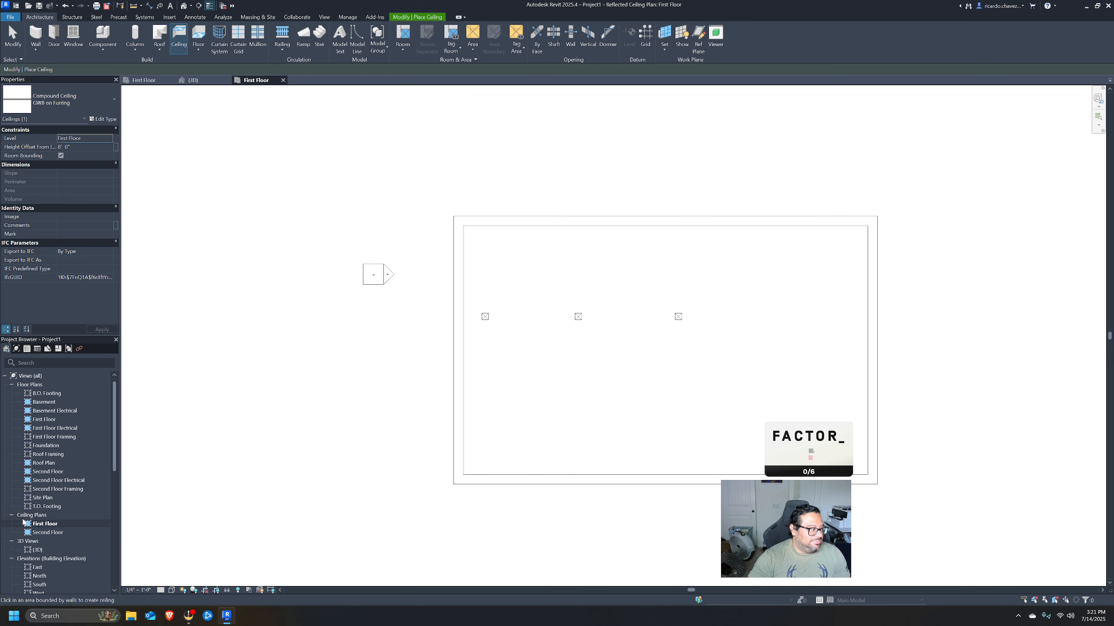
left_click(88, 102)
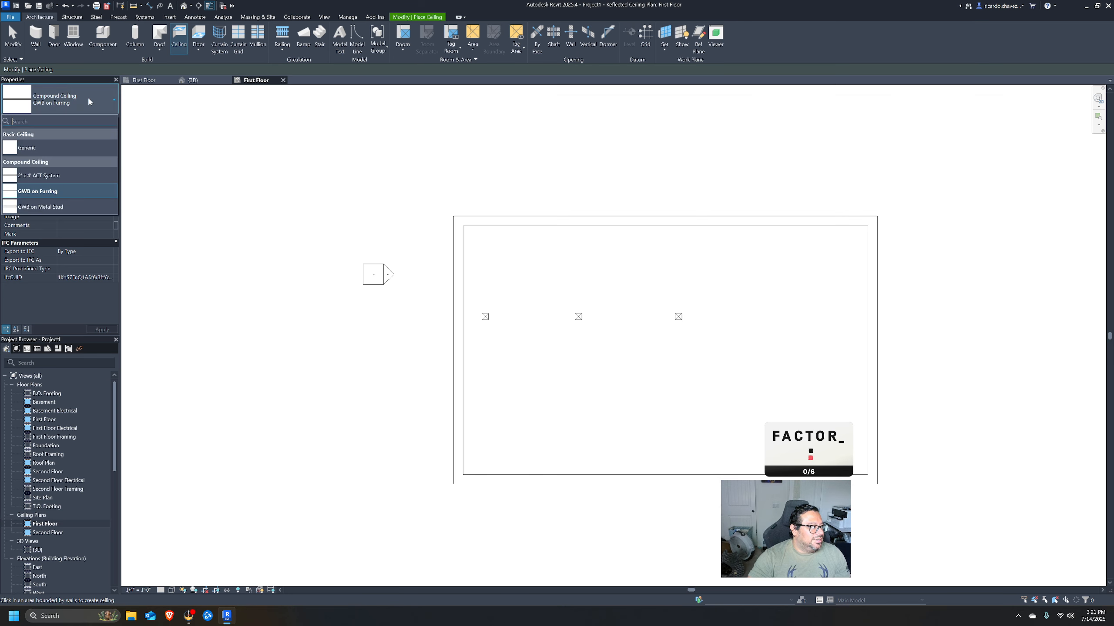
left_click(67, 169)
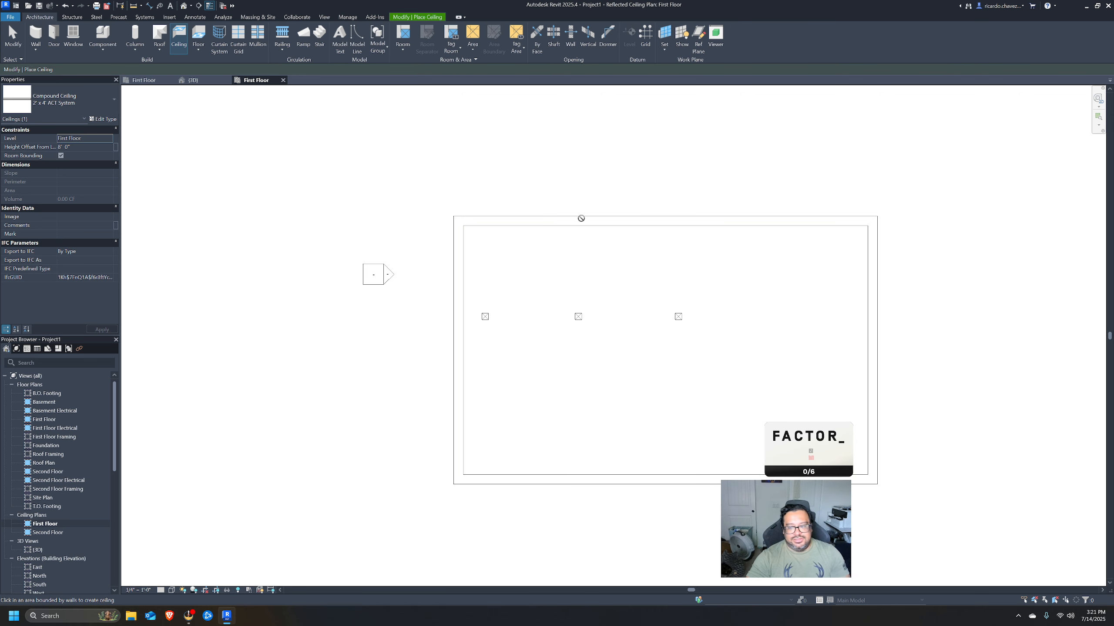
left_click(588, 232)
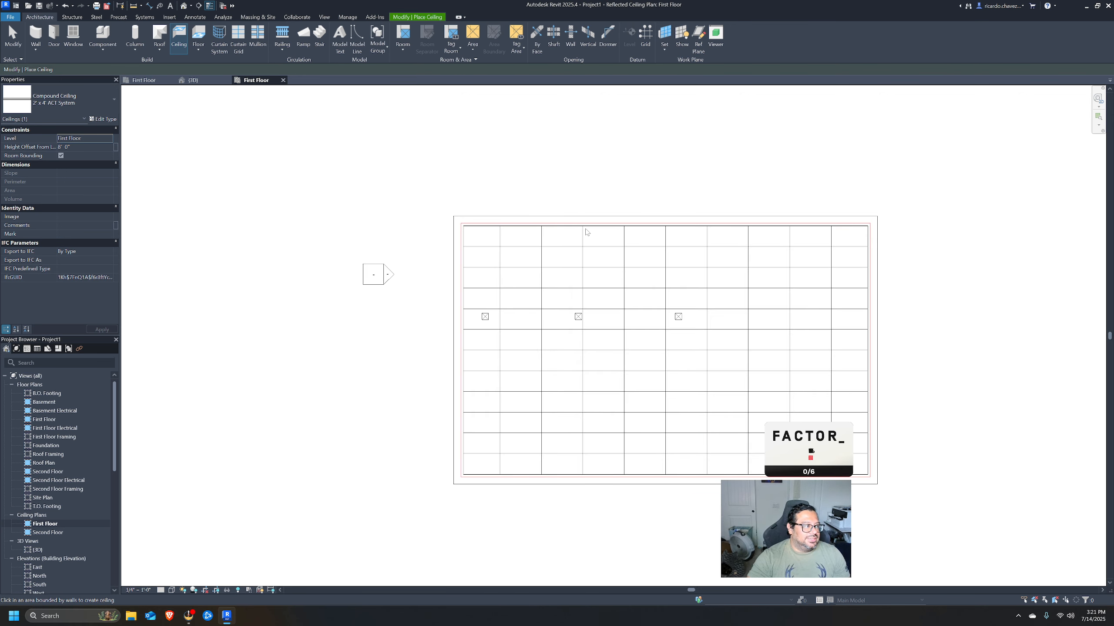
key("Escape")
key("Escape")
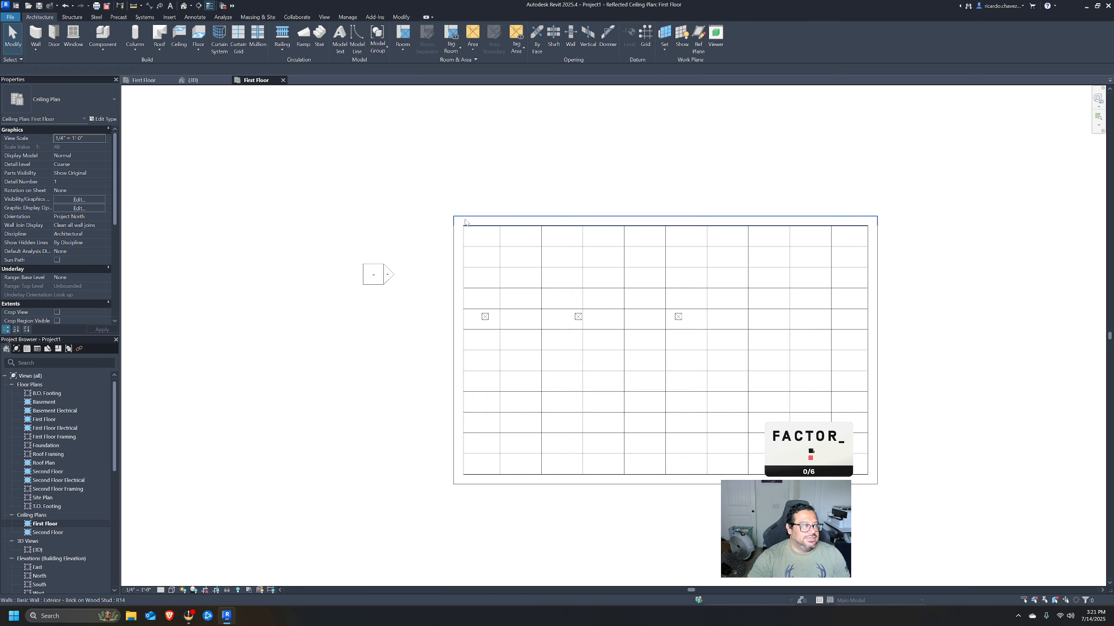
left_click(468, 251)
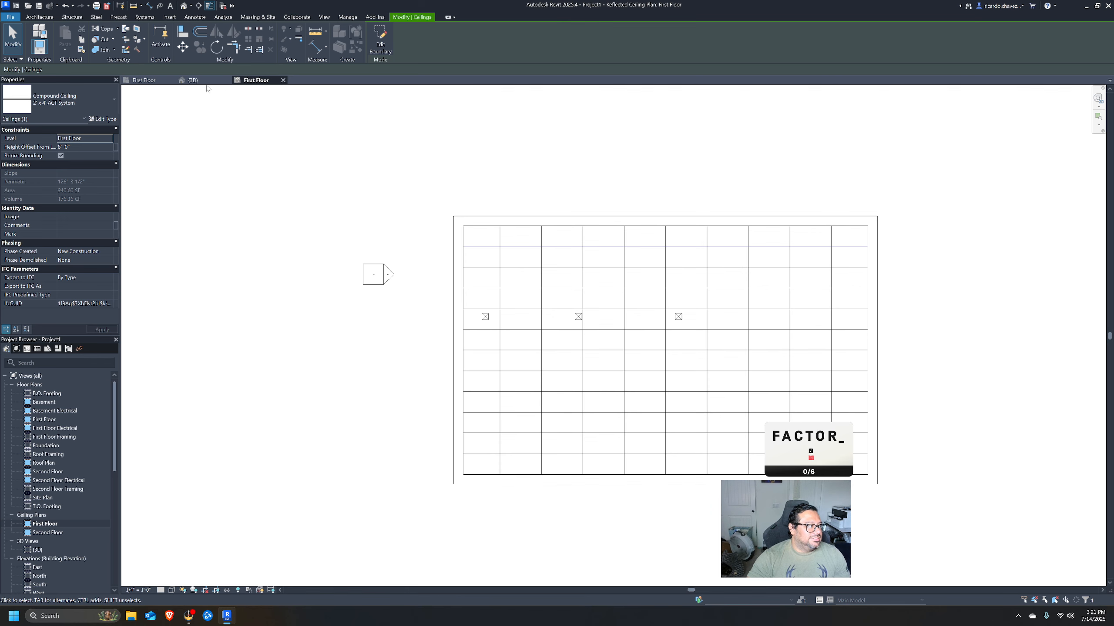
left_click(144, 80)
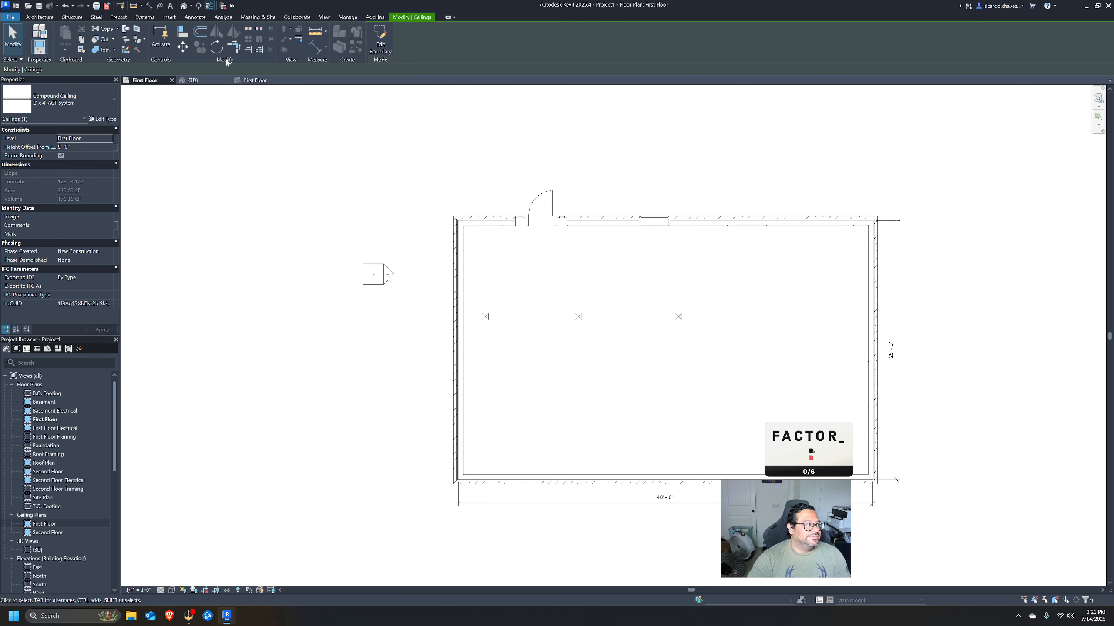
left_click(40, 17)
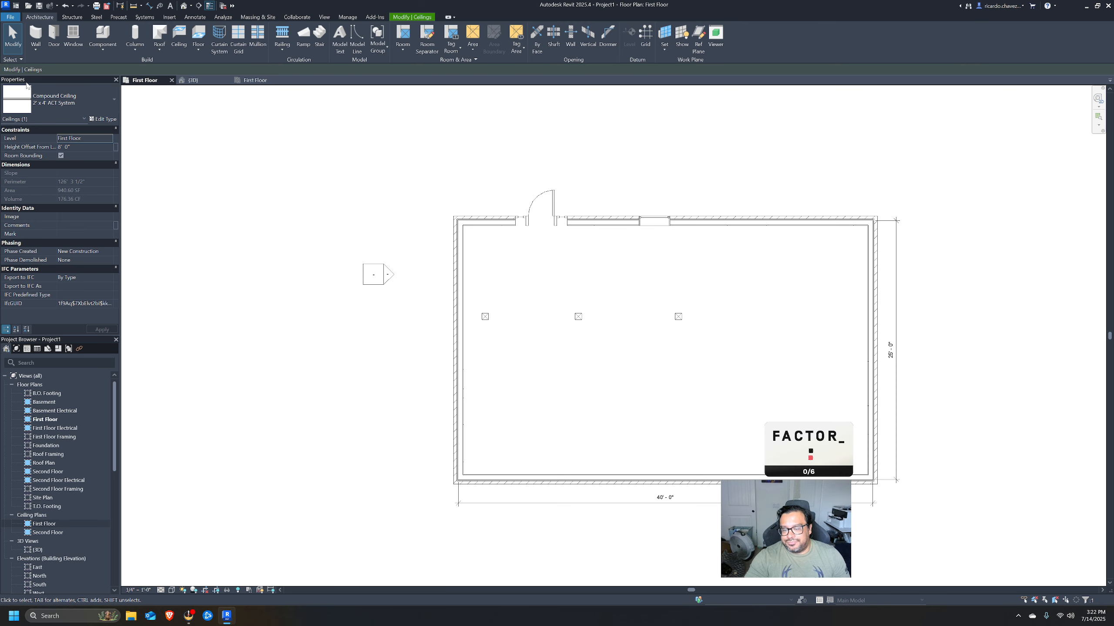
left_click(198, 48)
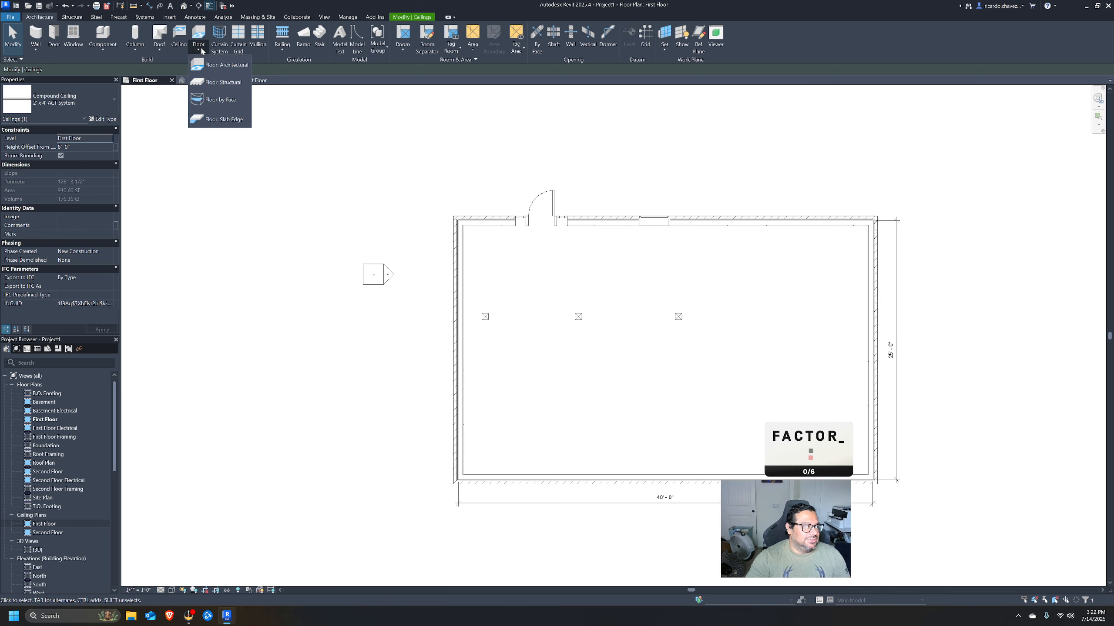
left_click(236, 69)
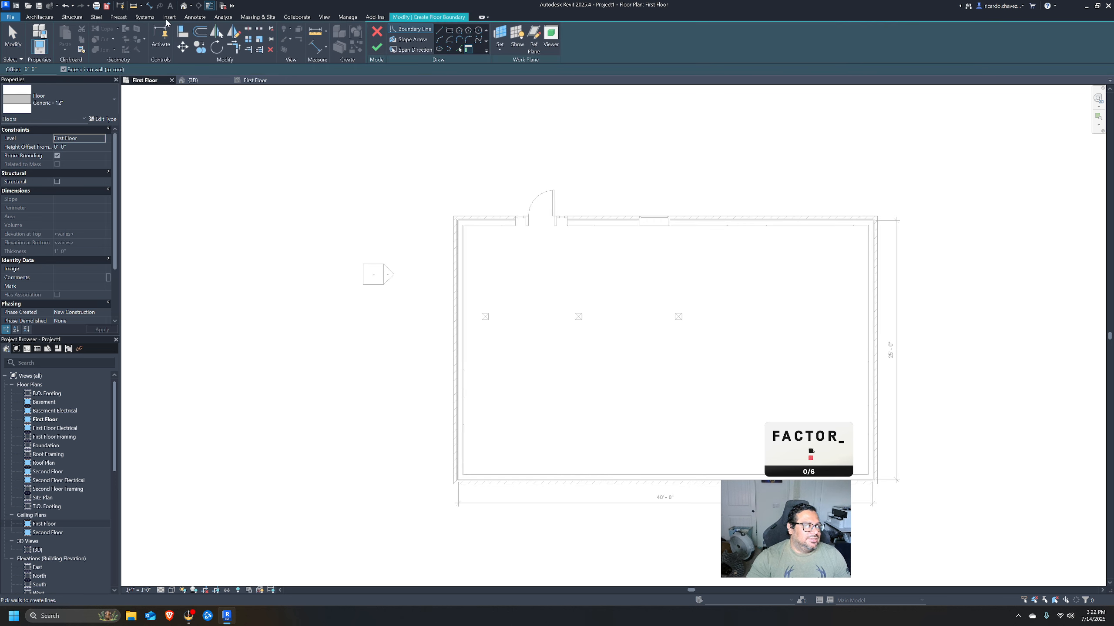
left_click(40, 16)
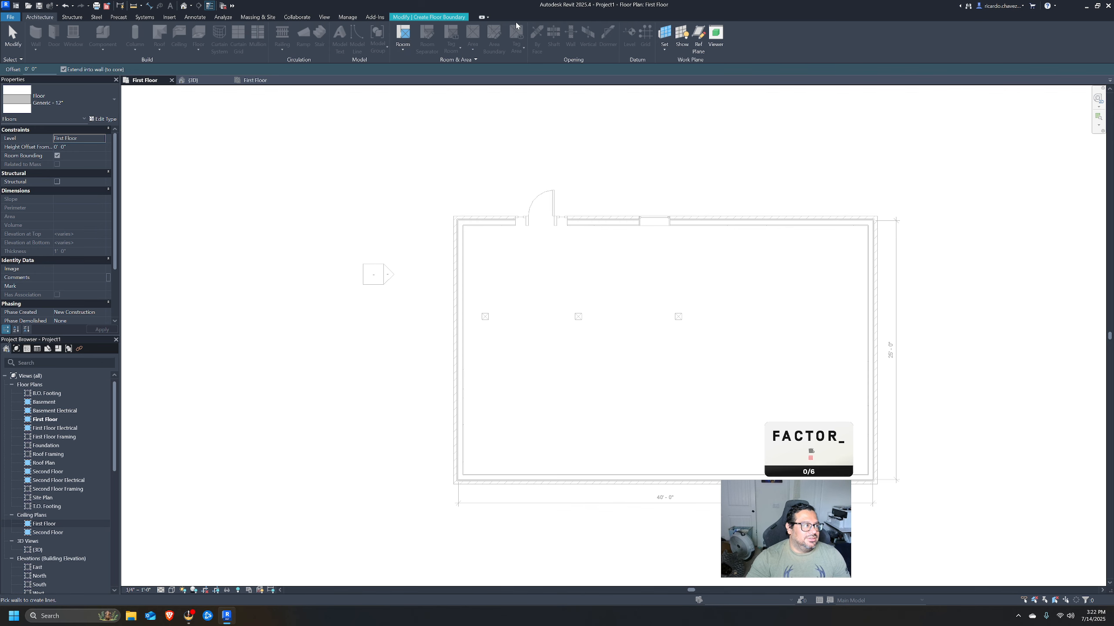
left_click(459, 17)
left_click(379, 32)
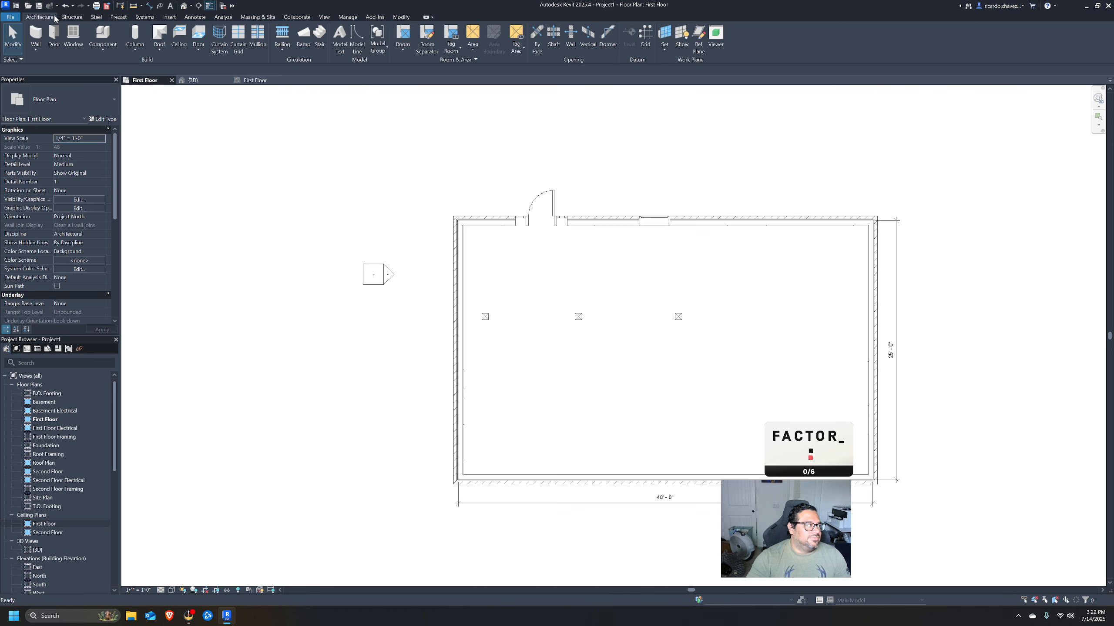
Sketch the boundary of a Generic - 12" architectural floor by picking the room's walls, with the edge extended into the wall core.
left_click(199, 35)
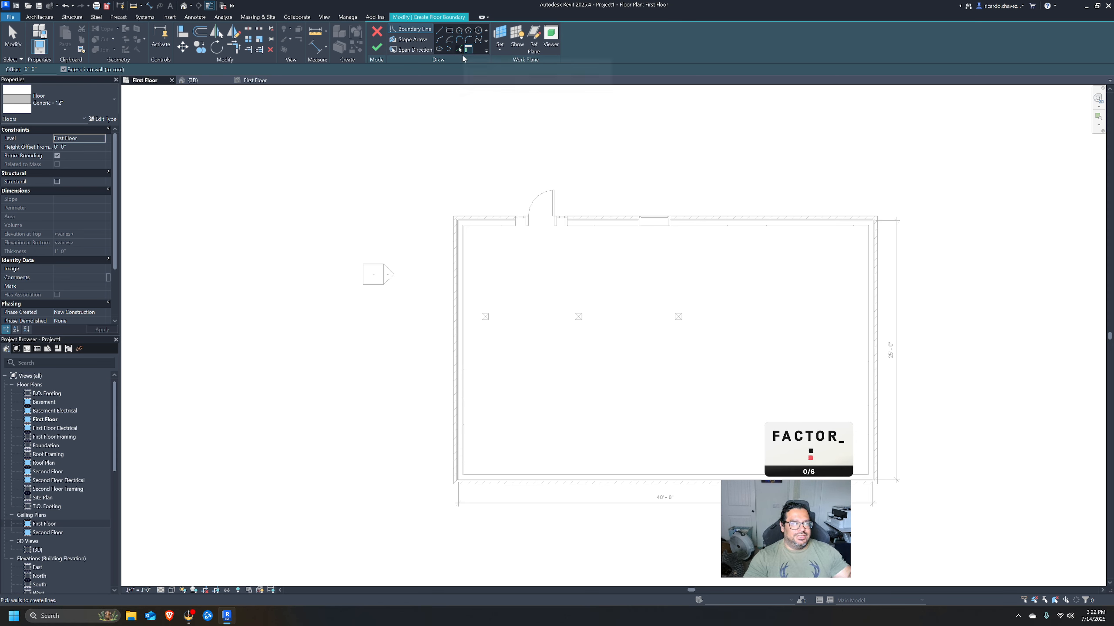
left_click(626, 222)
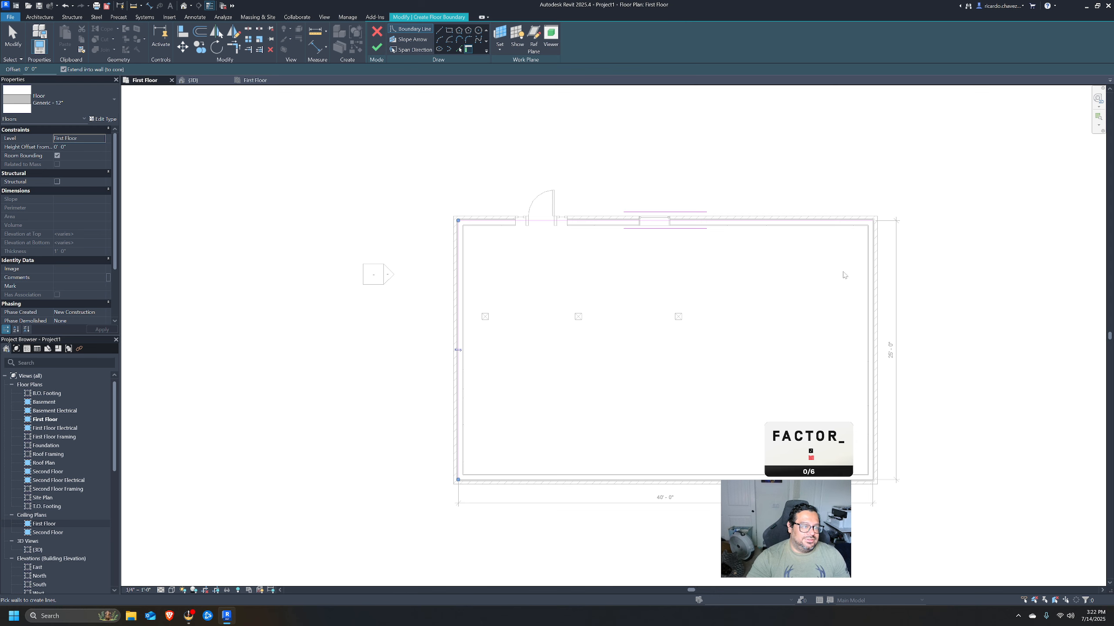
left_click(873, 280)
left_click(636, 481)
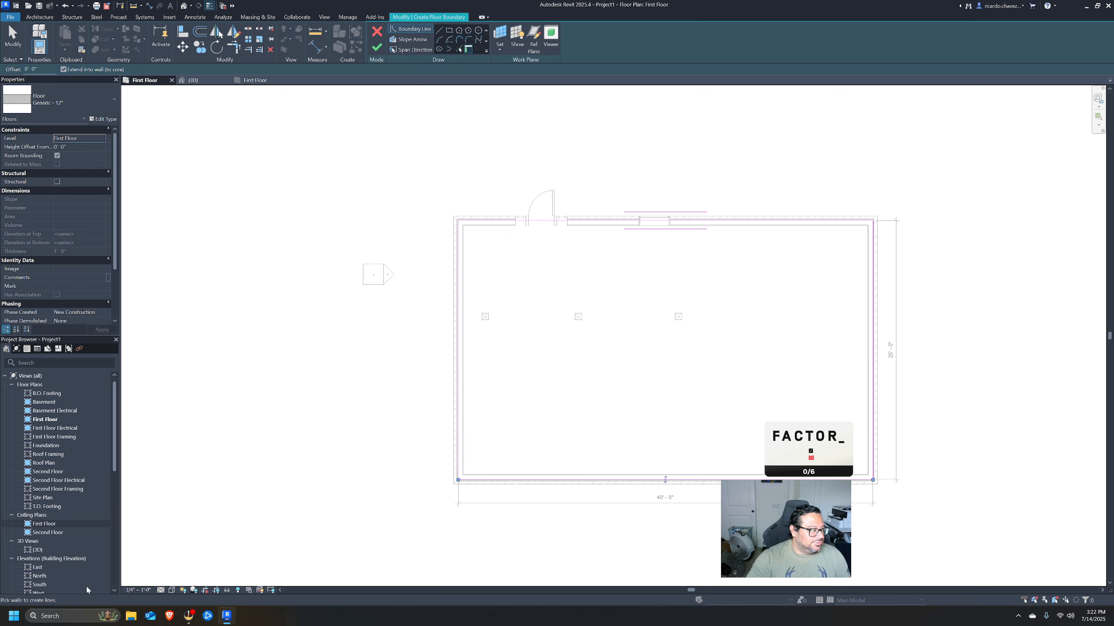
Switch to Paint and draw a freehand section of a floor slab with a wall standing on one end.
key("super")
type("paint")
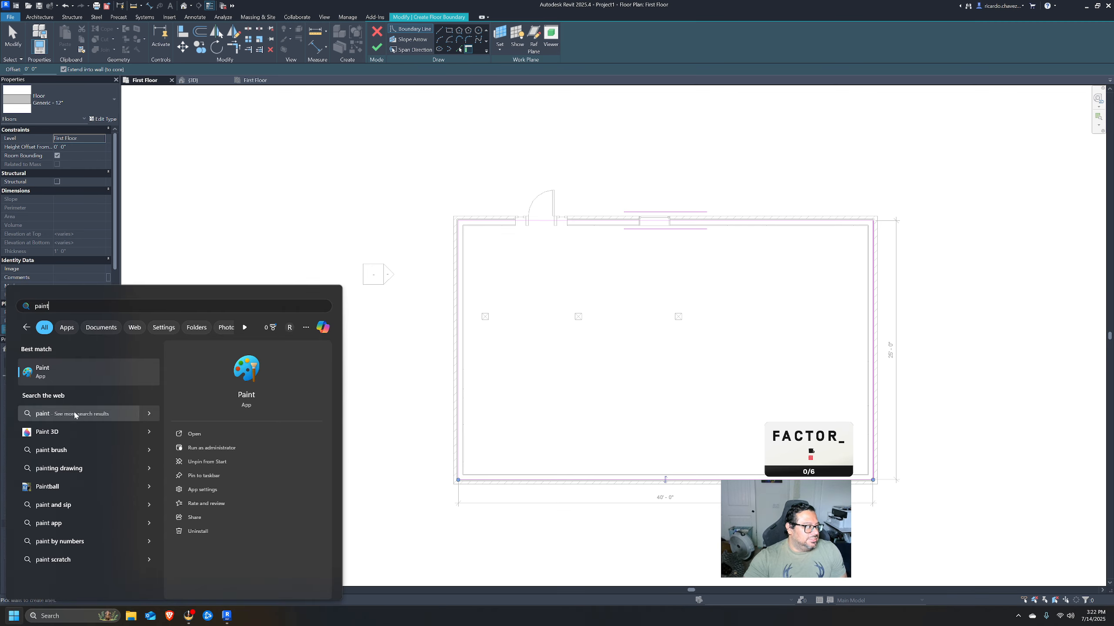
left_click(94, 376)
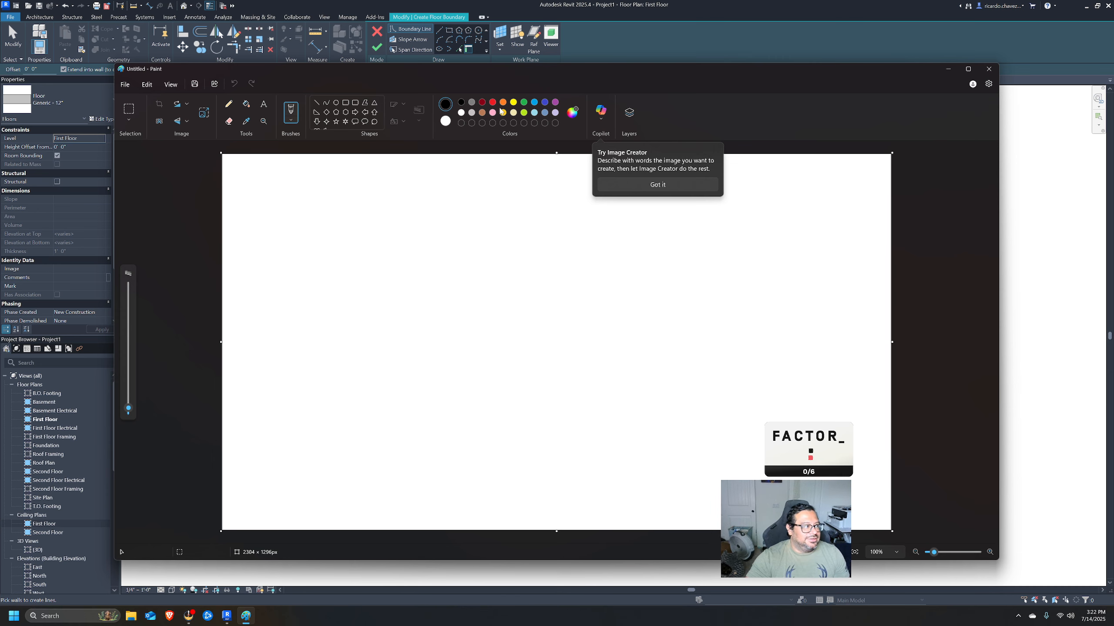
left_click(491, 105)
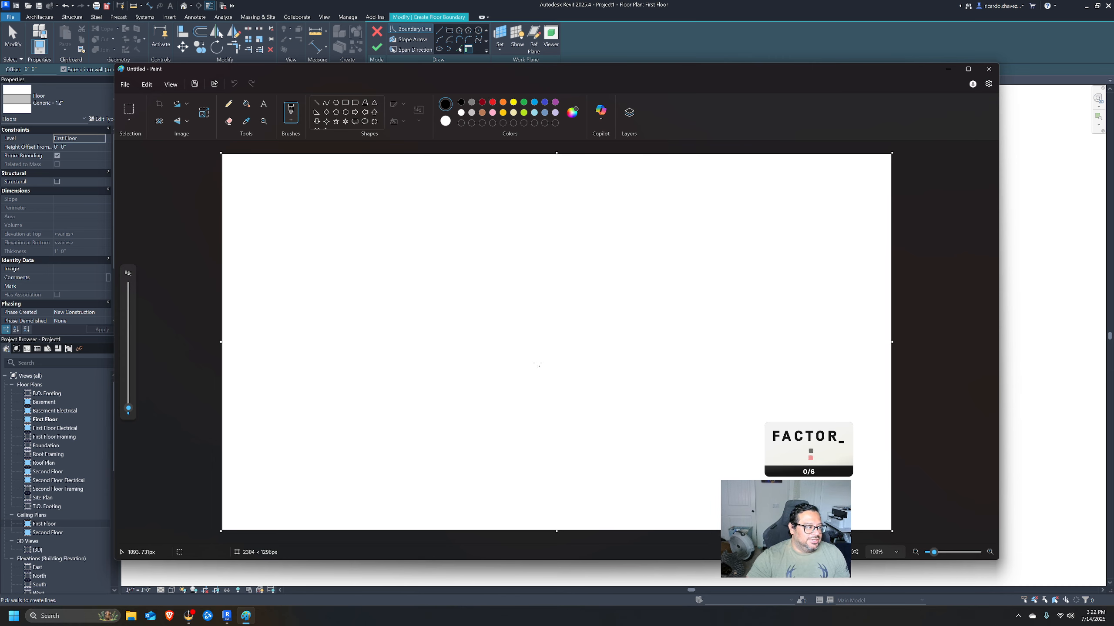
mouse_move(520, 361)
left_mouse_down()
mouse_move(795, 346)
mouse_move(794, 422)
mouse_move(521, 400)
mouse_move(479, 363)
mouse_move(535, 364)
left_mouse_up()
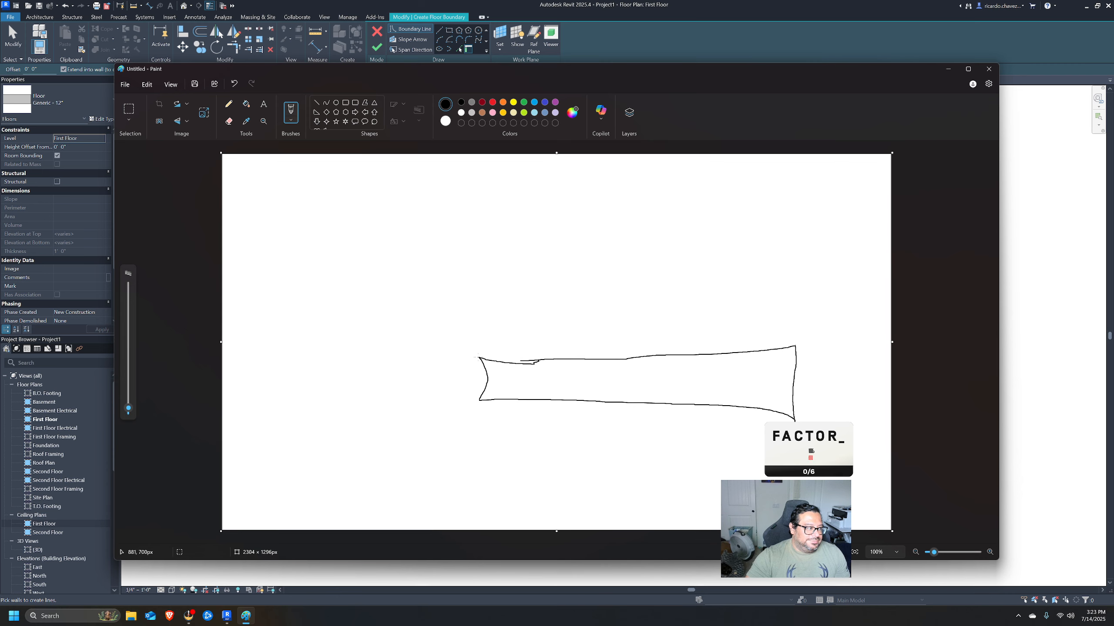
mouse_move(474, 346)
left_mouse_down()
mouse_move(528, 345)
mouse_move(484, 351)
mouse_move(528, 362)
left_mouse_up()
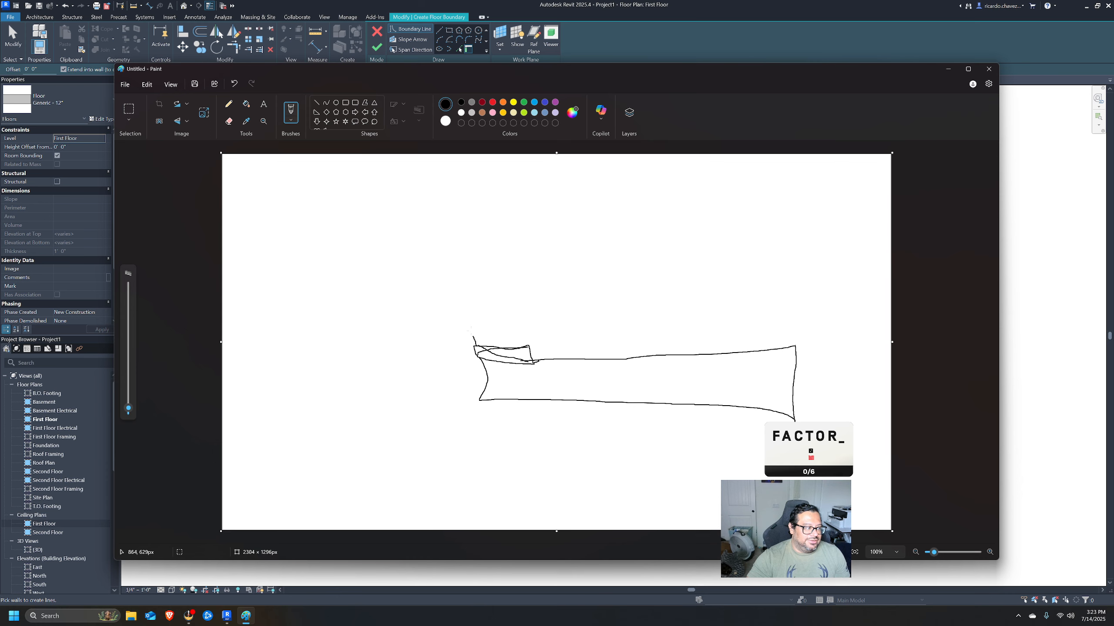
left_click_drag(473, 336, 455, 233)
left_click_drag(525, 226, 533, 355)
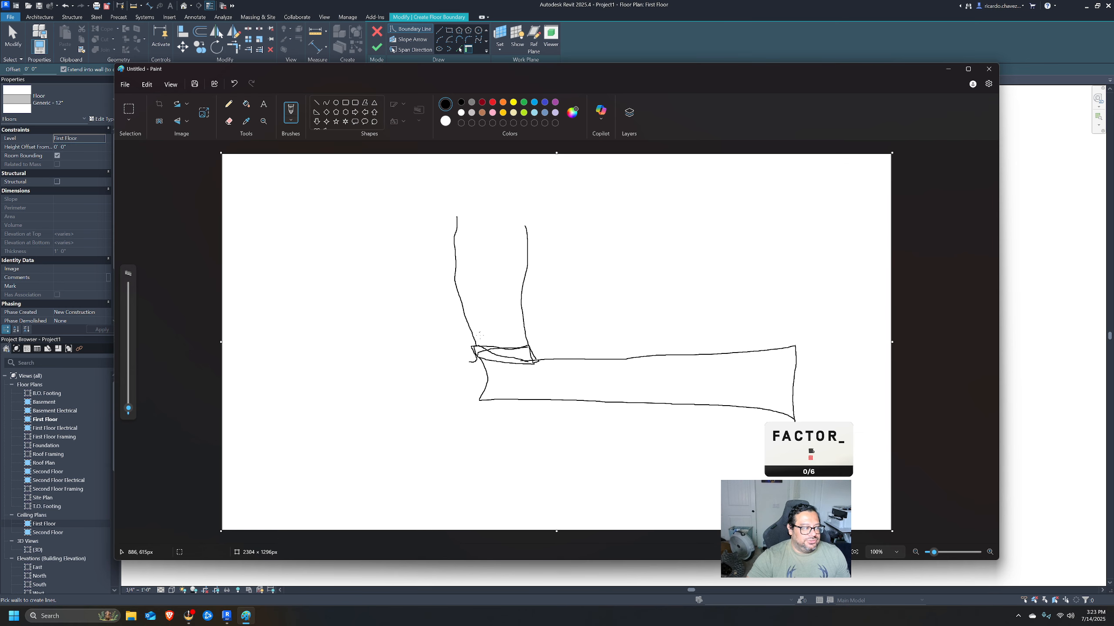
Return to Revit, check the floor boundary at the door wall, and finish the floor sketch.
left_click(948, 69)
scroll(465, 241, "up", 8)
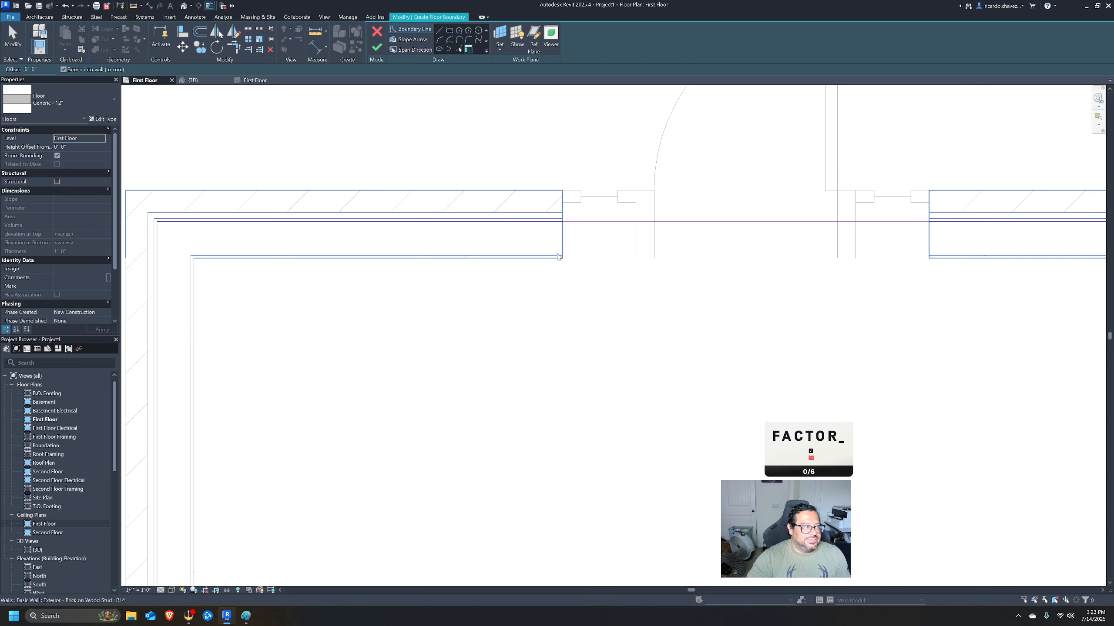
scroll(447, 180, "down", 2)
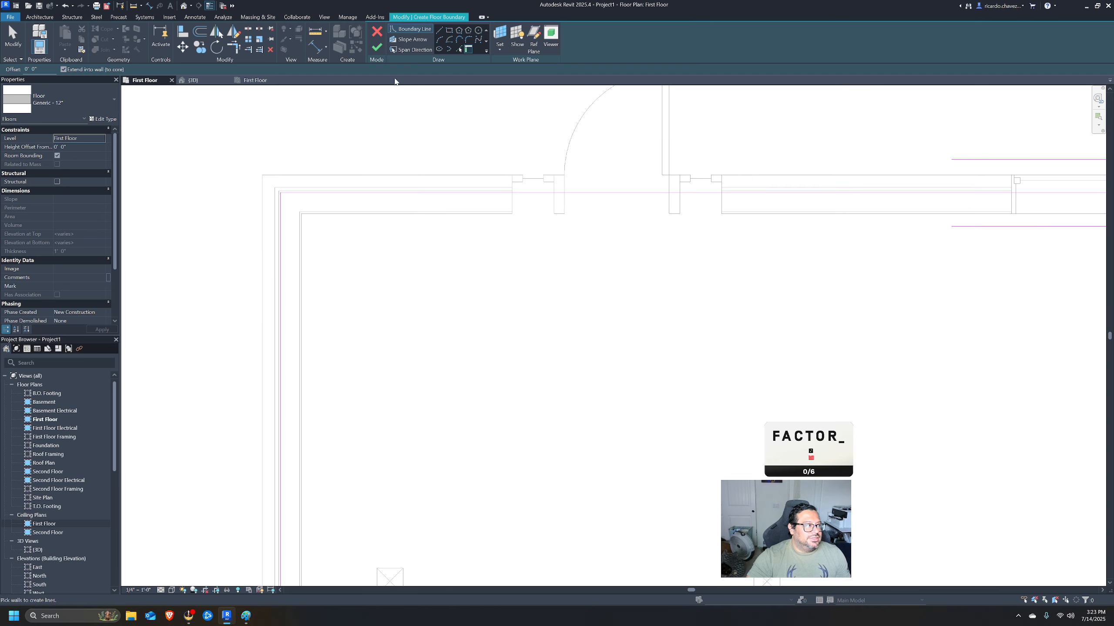
left_click(377, 47)
scroll(579, 249, "down", 3)
middle_click_drag(579, 249, 349, 190)
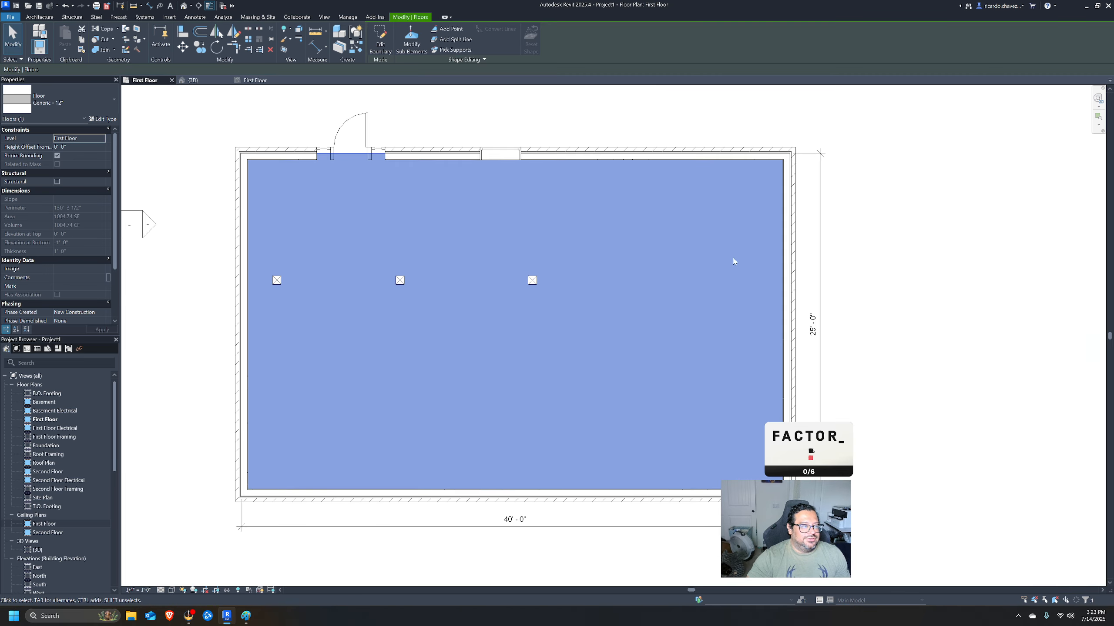
Select the new floor slab in the 3D view and enclose it in a section box.
left_click(183, 5)
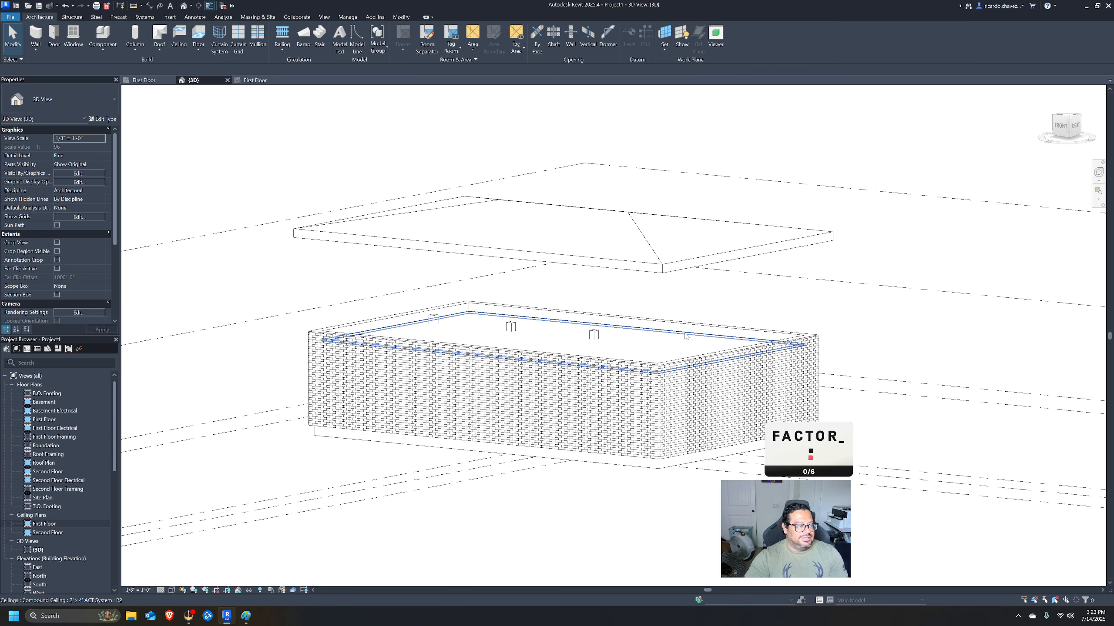
left_click(682, 332)
middle_click_drag(712, 335, 658, 434, "shift")
key("Escape")
left_click(619, 419)
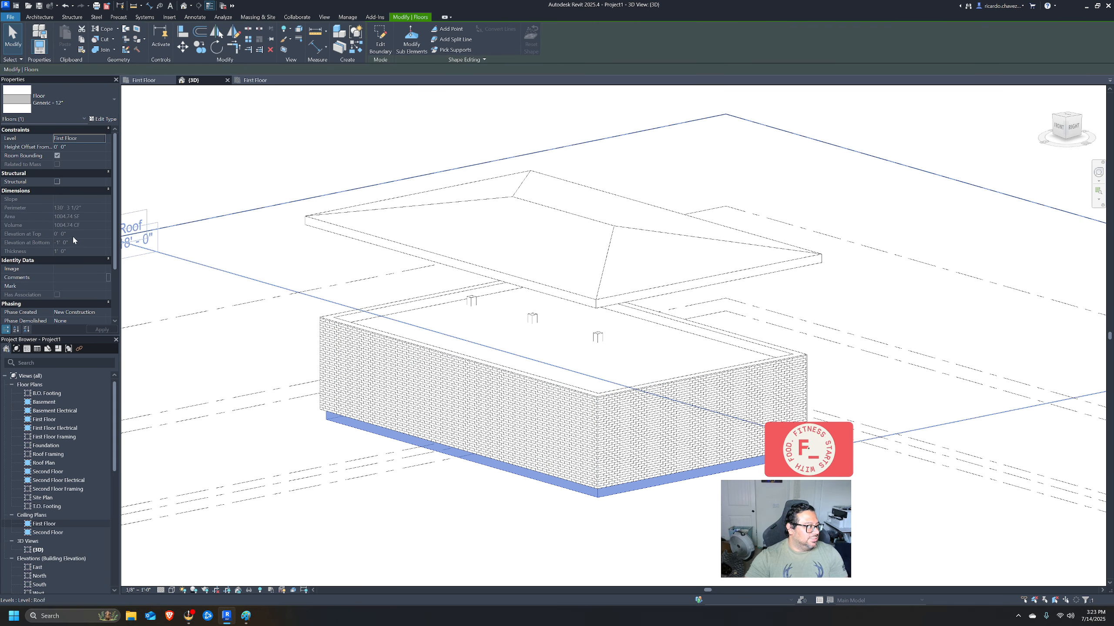
scroll(73, 240, "down", 3)
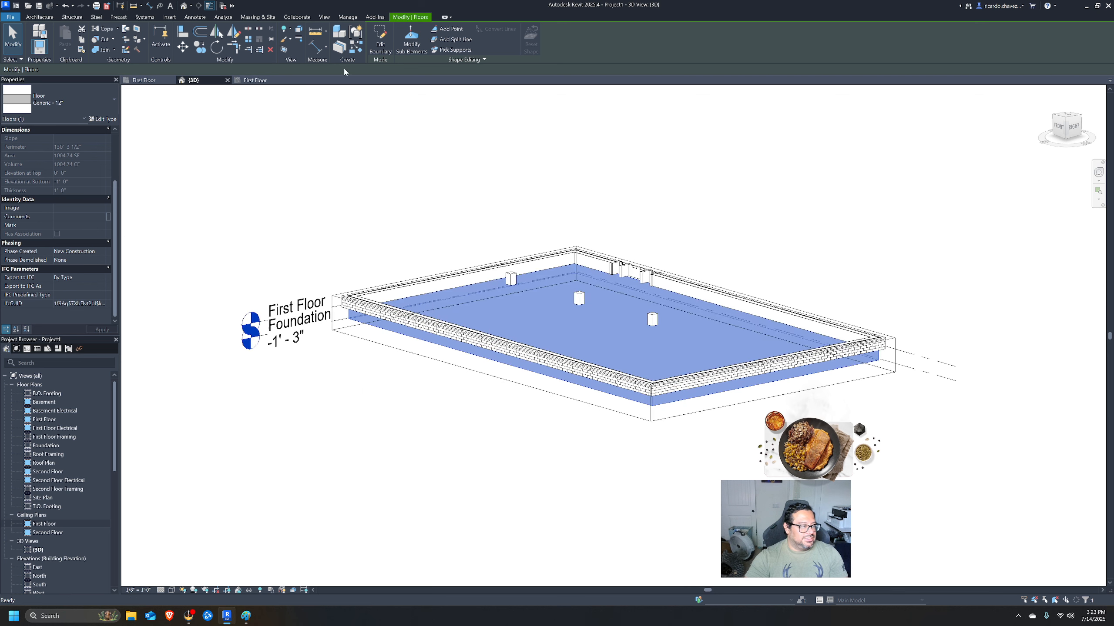
Extend the section box's lower face down past the B.O. Footing level.
left_click(760, 400)
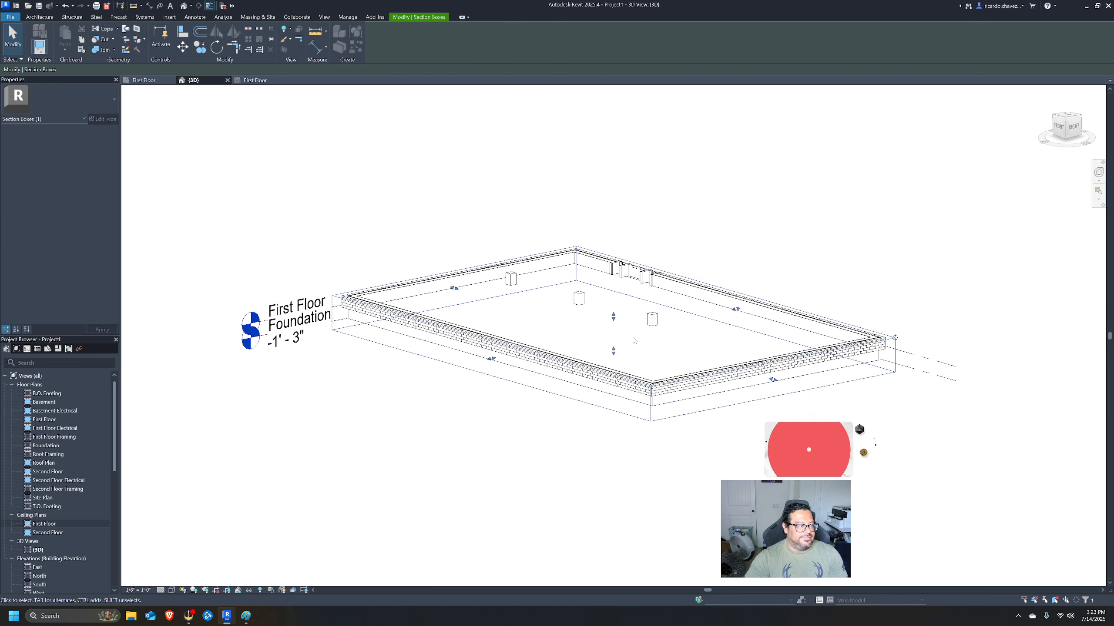
left_click_drag(613, 351, 613, 487)
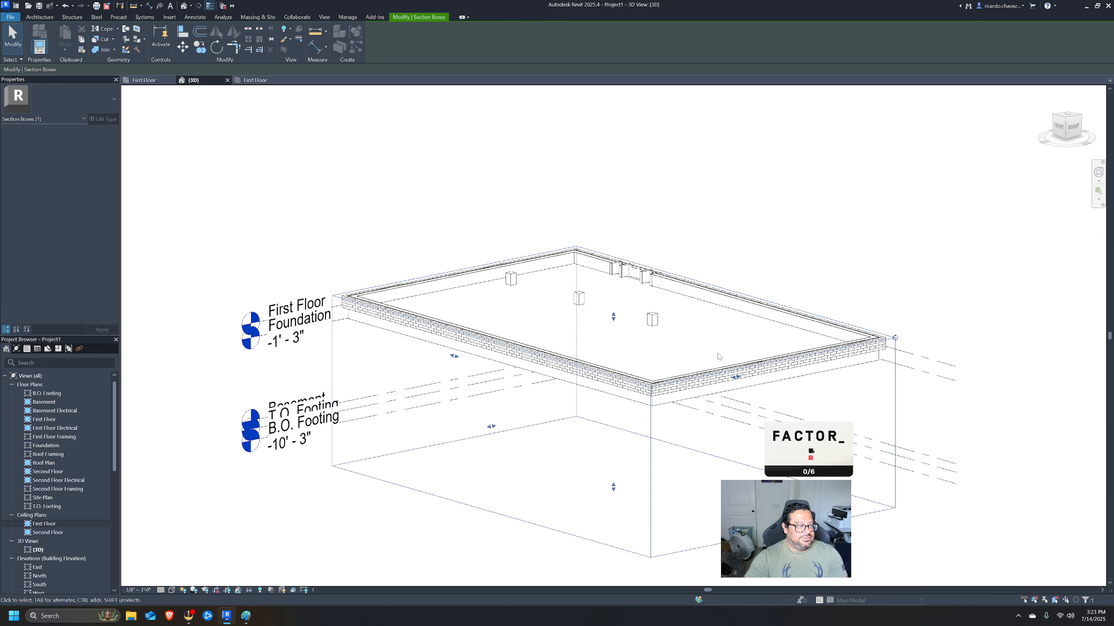
Raise the section box's upper face above the Roof level so the walls and roof are enclosed.
left_click_drag(613, 317, 613, 126)
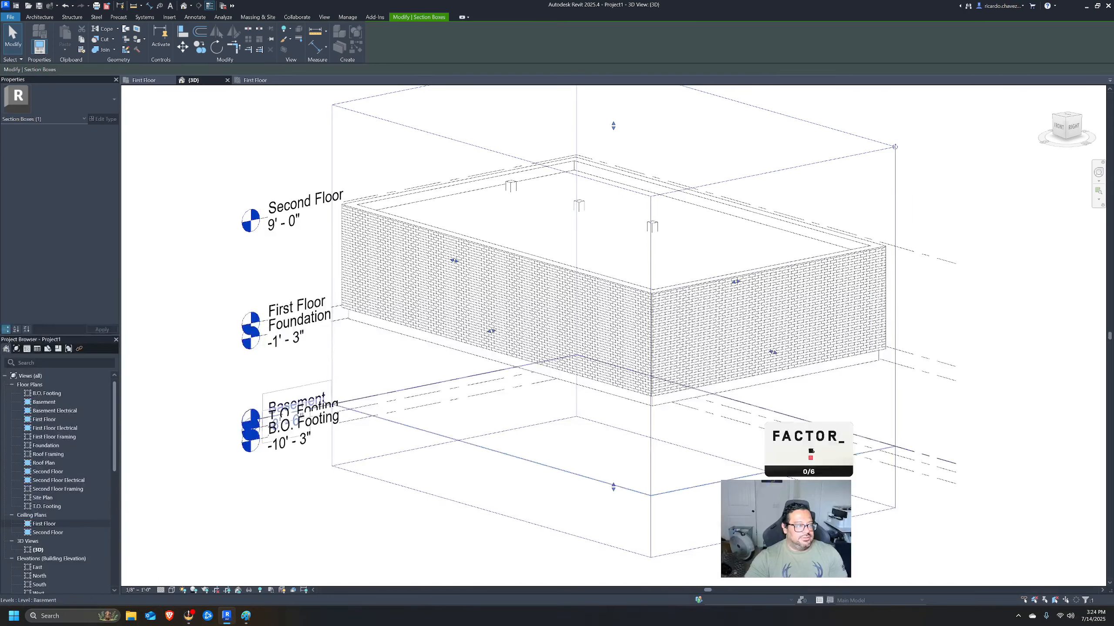
middle_click_drag(613, 126, 604, 199)
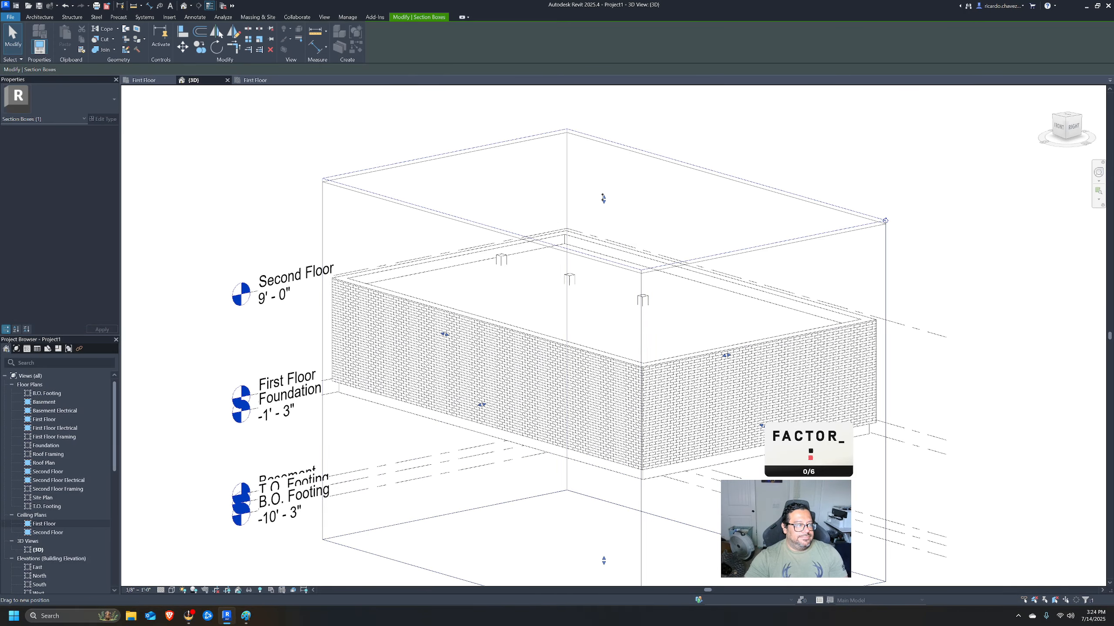
left_click_drag(603, 198, 603, 111)
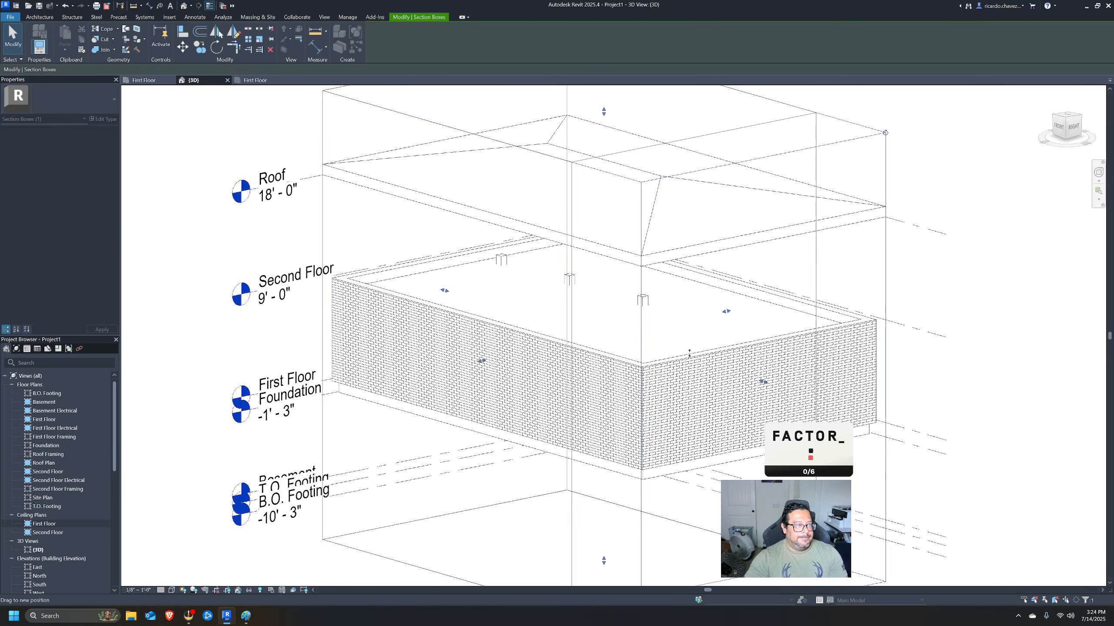
mouse_move(689, 354)
middle_mouse_down("shift")
mouse_move(555, 323)
mouse_move(683, 344)
middle_mouse_up("shift")
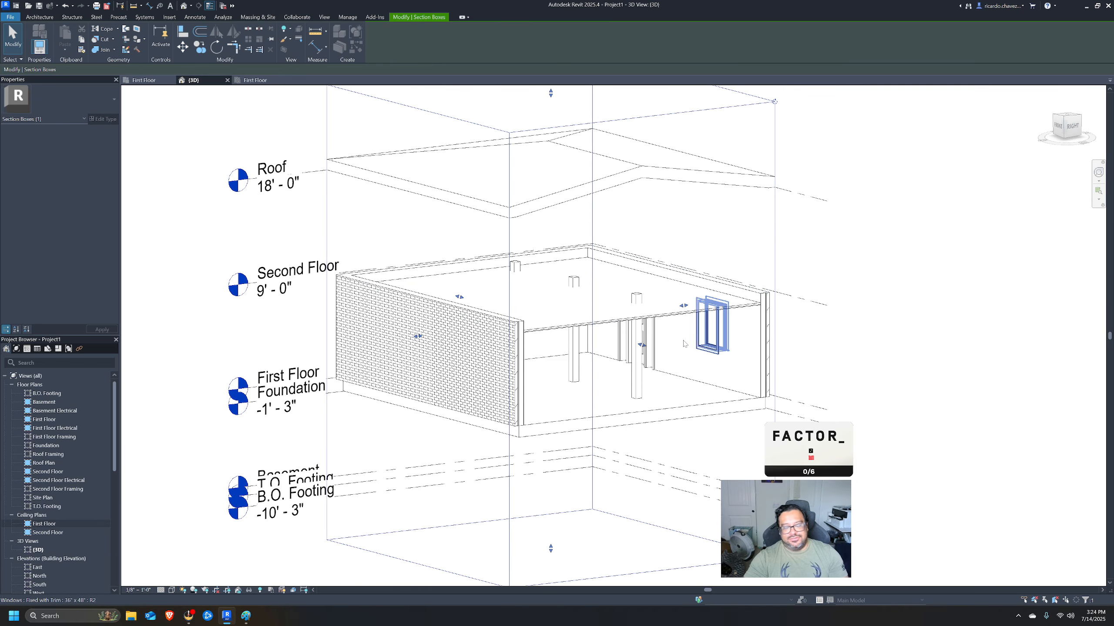
Set the 3D view's visual style to Shaded and look into the cut-open room.
left_click(171, 590)
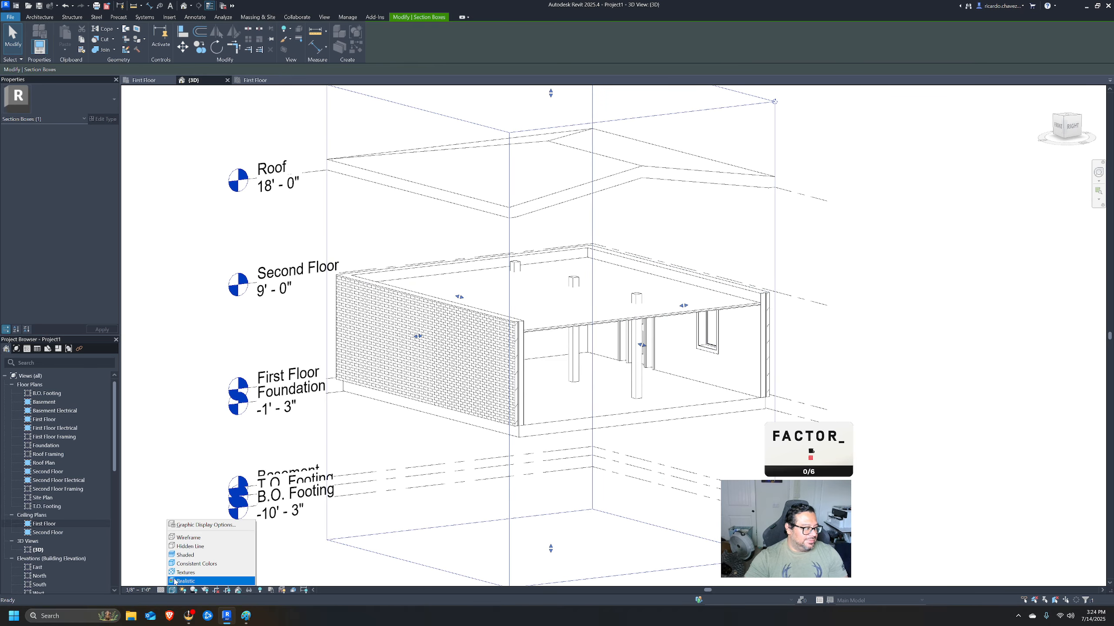
left_click(184, 556)
scroll(632, 378, "up", 1)
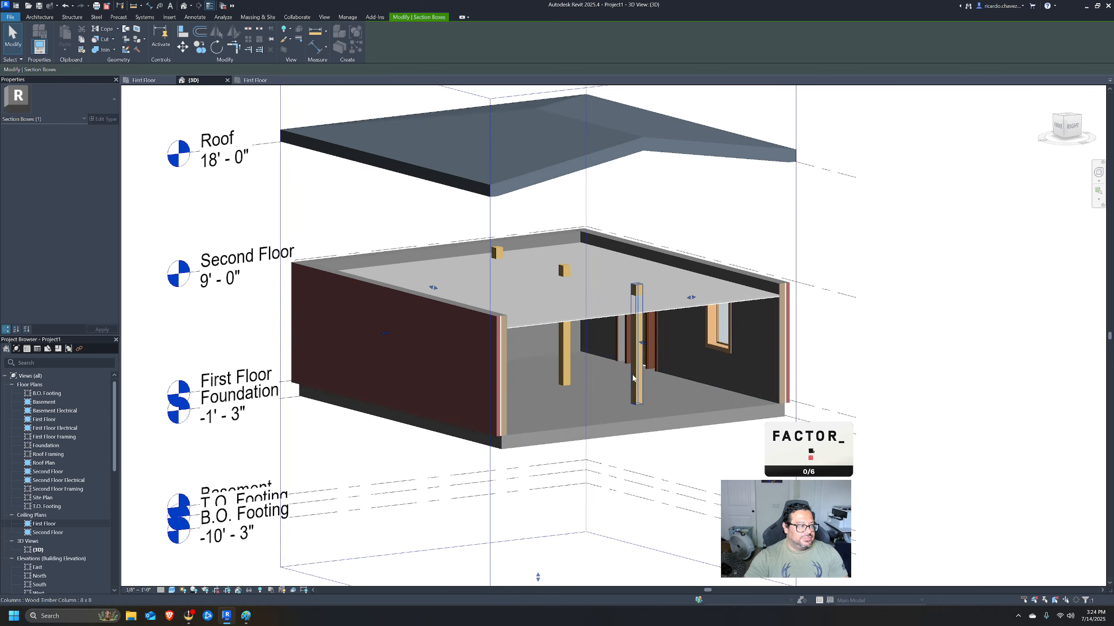
scroll(633, 378, "up", 1)
middle_click_drag(633, 378, 631, 395, "shift")
middle_click_drag(599, 313, 597, 365)
scroll(597, 365, "down", 2)
scroll(593, 438, "up", 2)
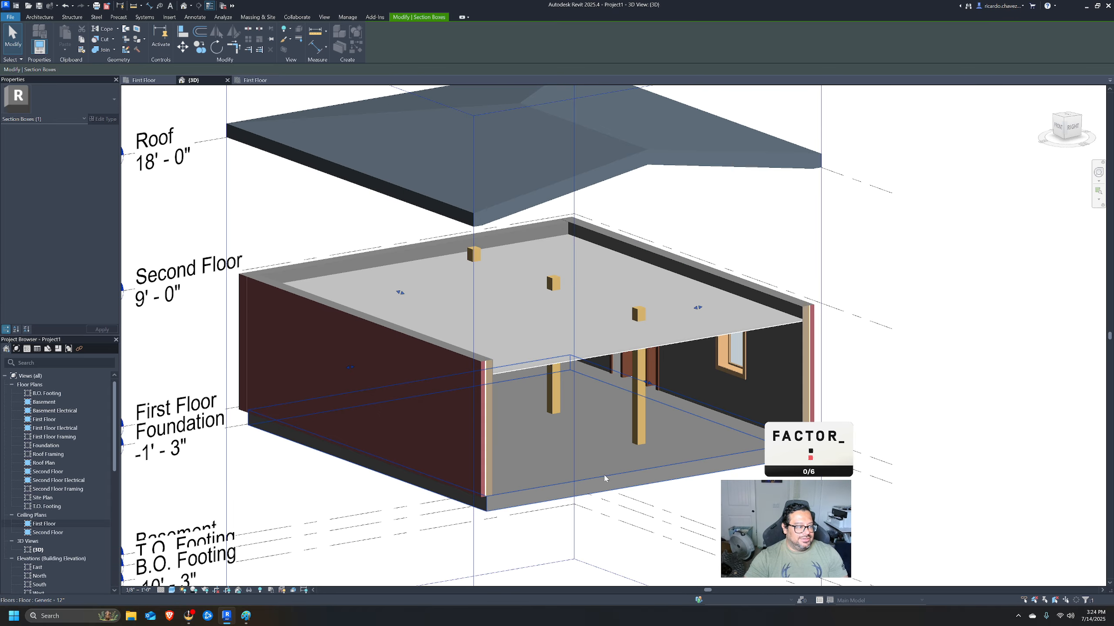
Select the Generic - 12" floor slab and examine how the brick wall's layers sit on it at the cut corner.
left_click(604, 478)
scroll(499, 474, "up", 5)
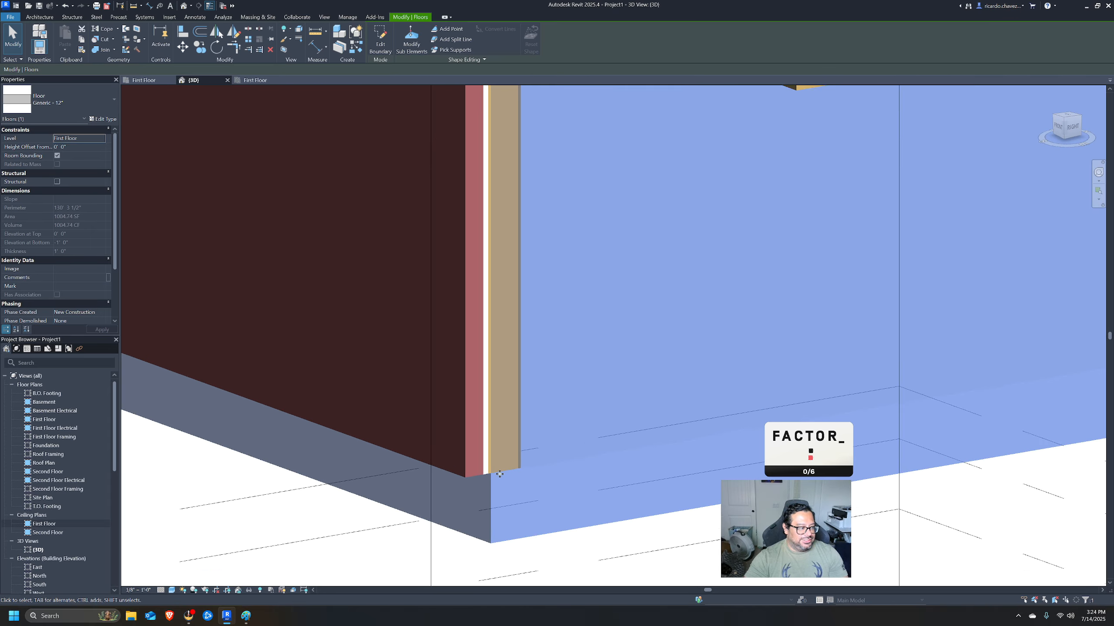
scroll(500, 474, "up", 2)
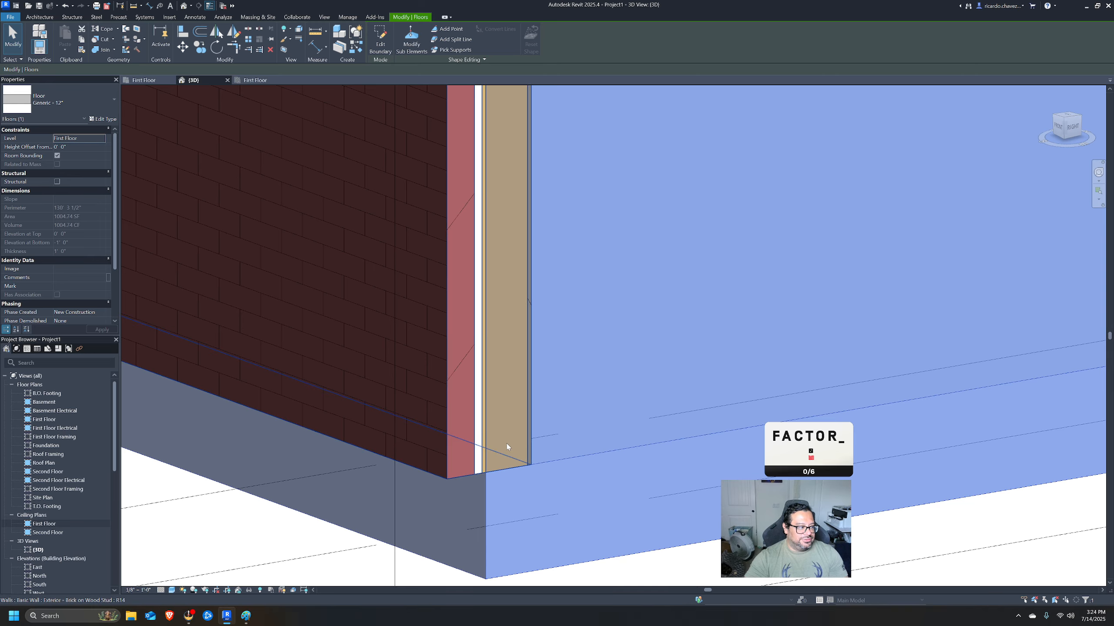
scroll(509, 444, "down", 2)
scroll(535, 375, "down", 1)
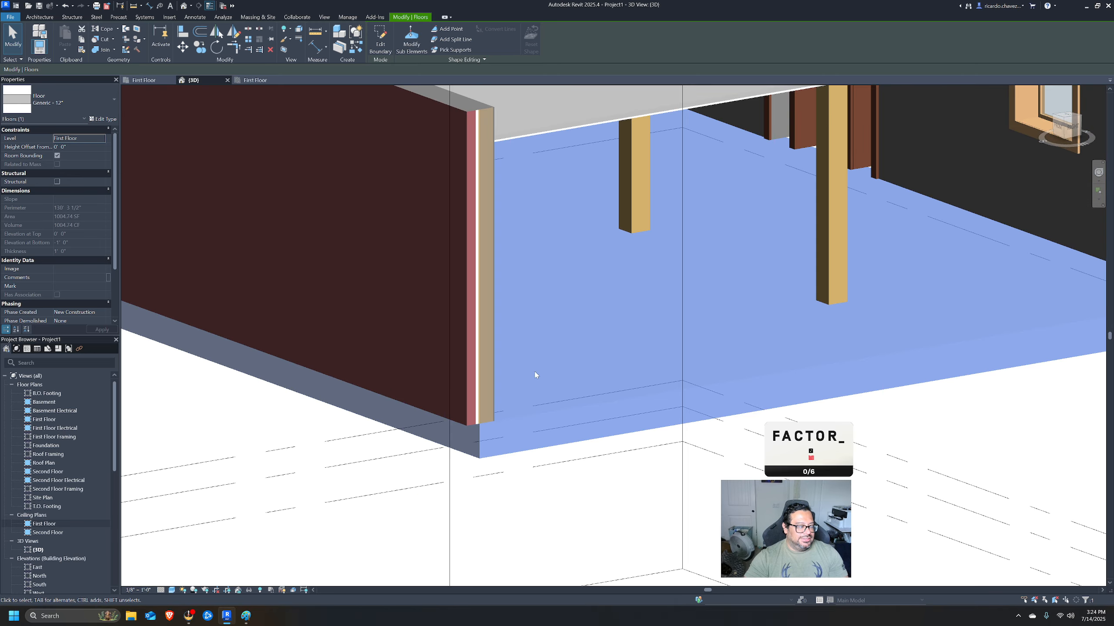
scroll(536, 352, "down", 2)
middle_click_drag(556, 319, 543, 465)
Select the ceiling and then the roof to inspect each in the sectioned 3D view.
left_click(837, 328)
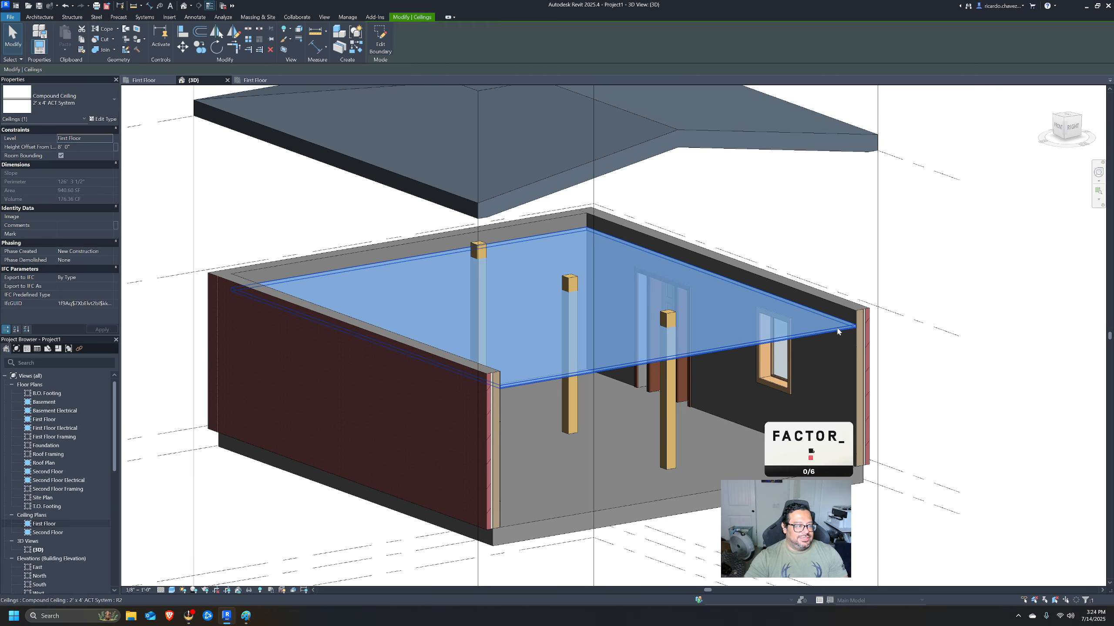
left_click(488, 192)
scroll(505, 219, "down", 2)
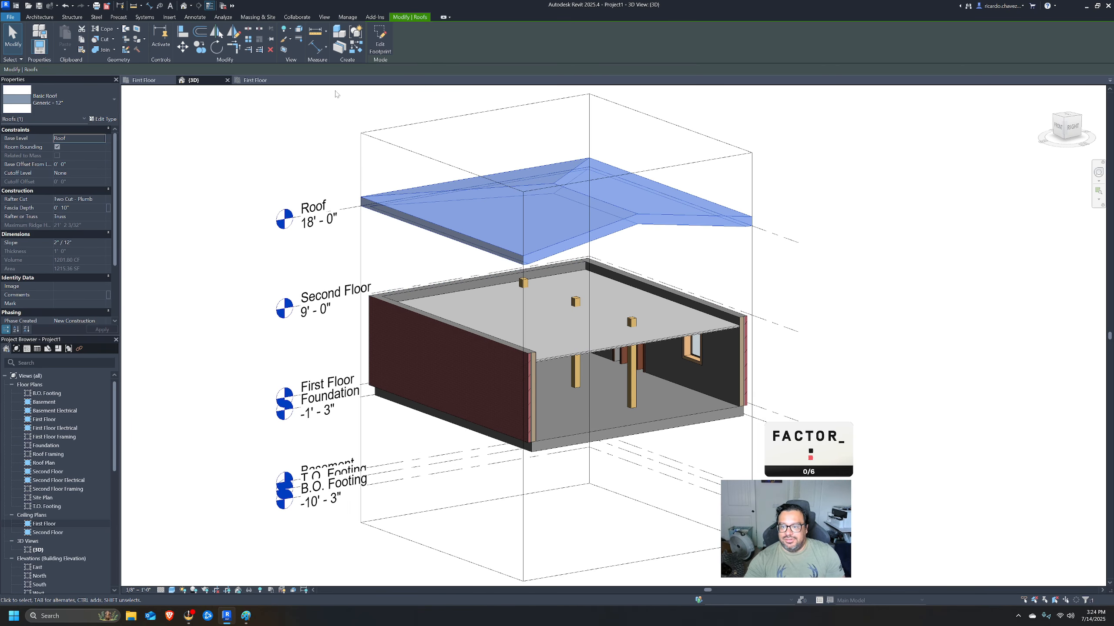
Delete the practice room's walls, door, window, columns and dimensions in the First Floor plan.
left_click(144, 80)
scroll(683, 353, "down", 2)
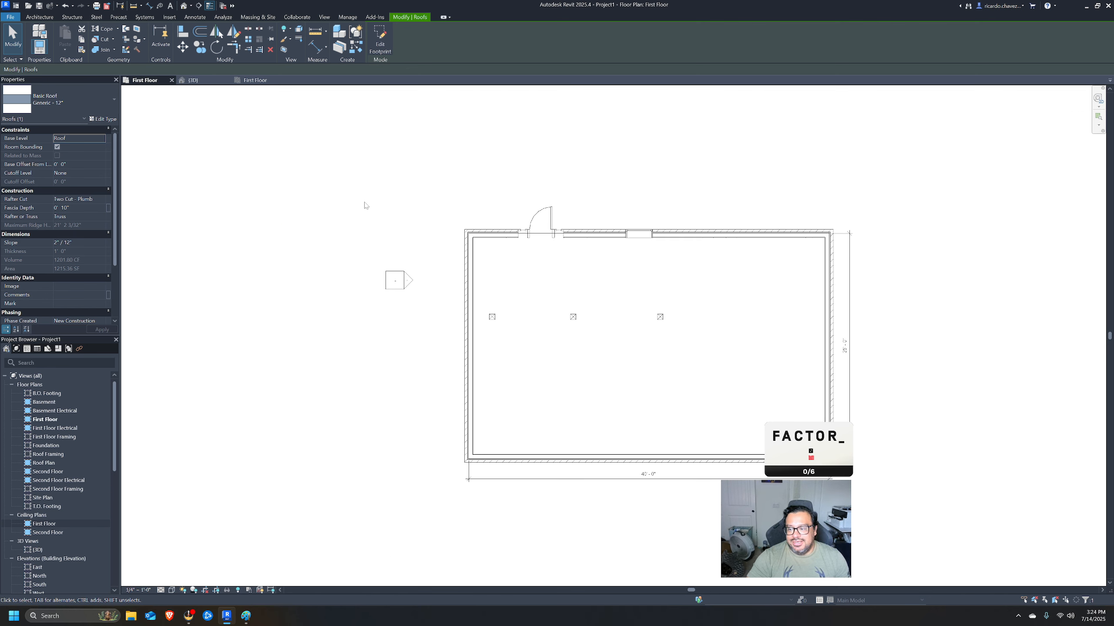
left_click_drag(444, 192, 953, 528)
key("Delete")
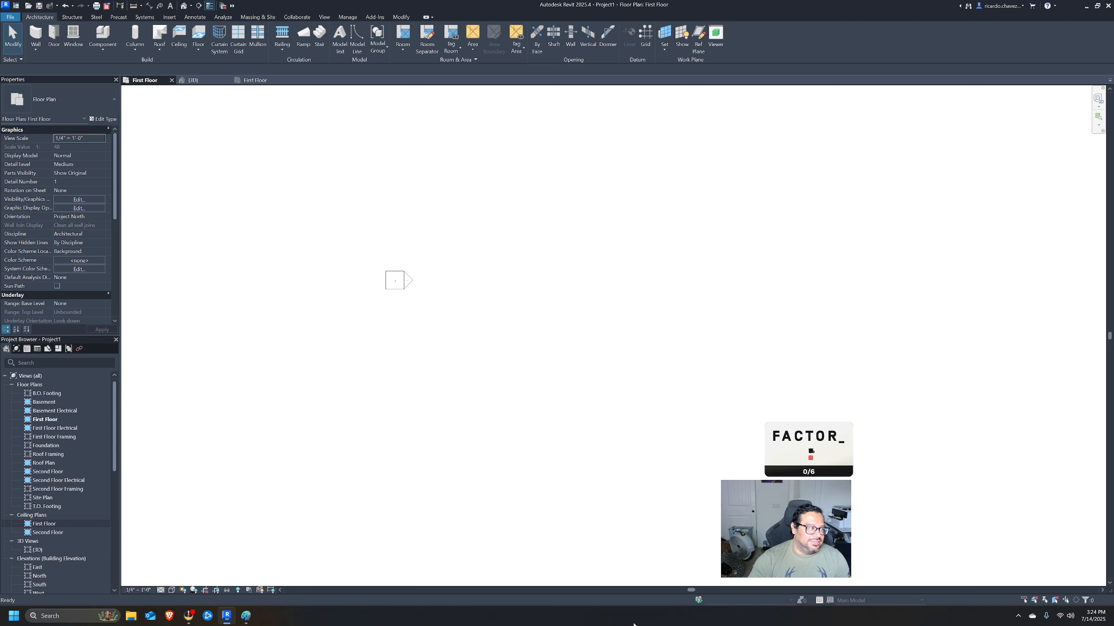
Switch to Paint and close the slab sketch without saving it.
left_click(246, 616)
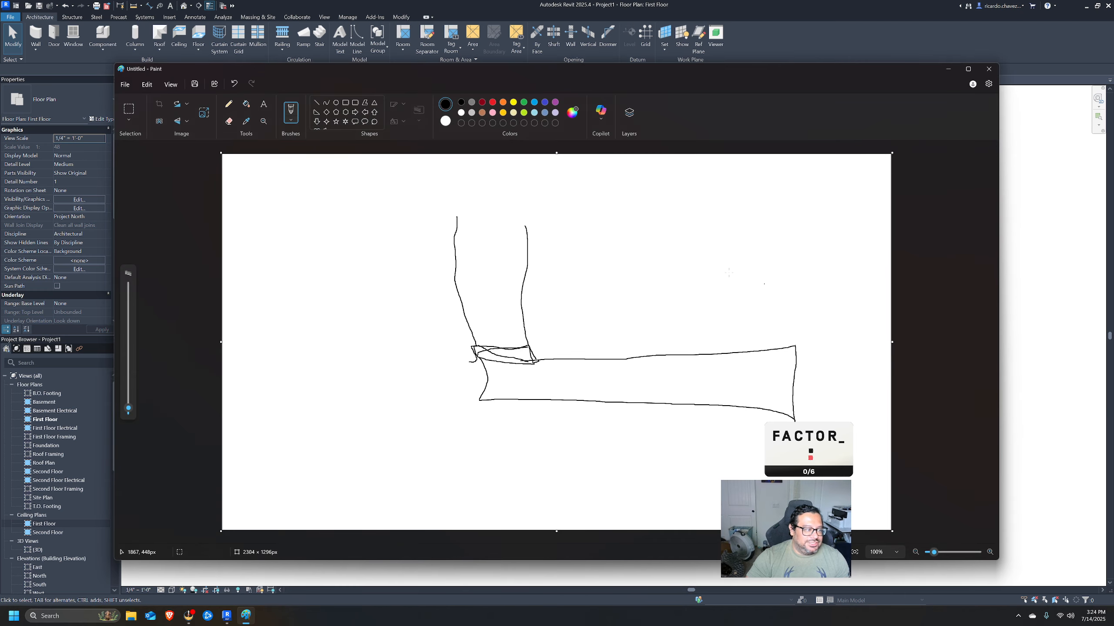
left_click(989, 68)
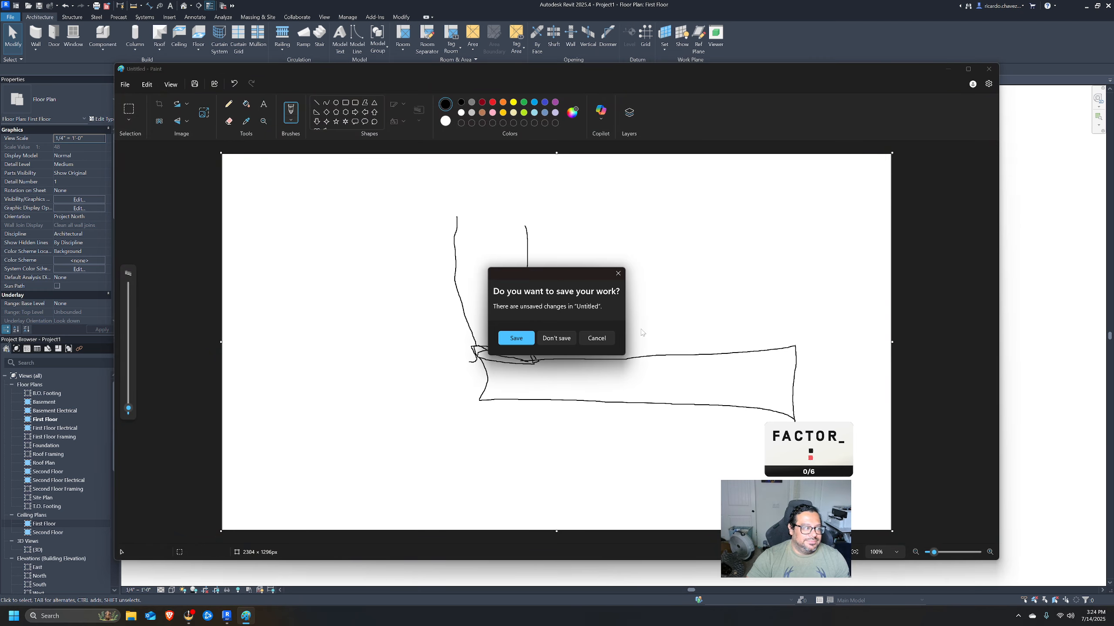
left_click(560, 338)
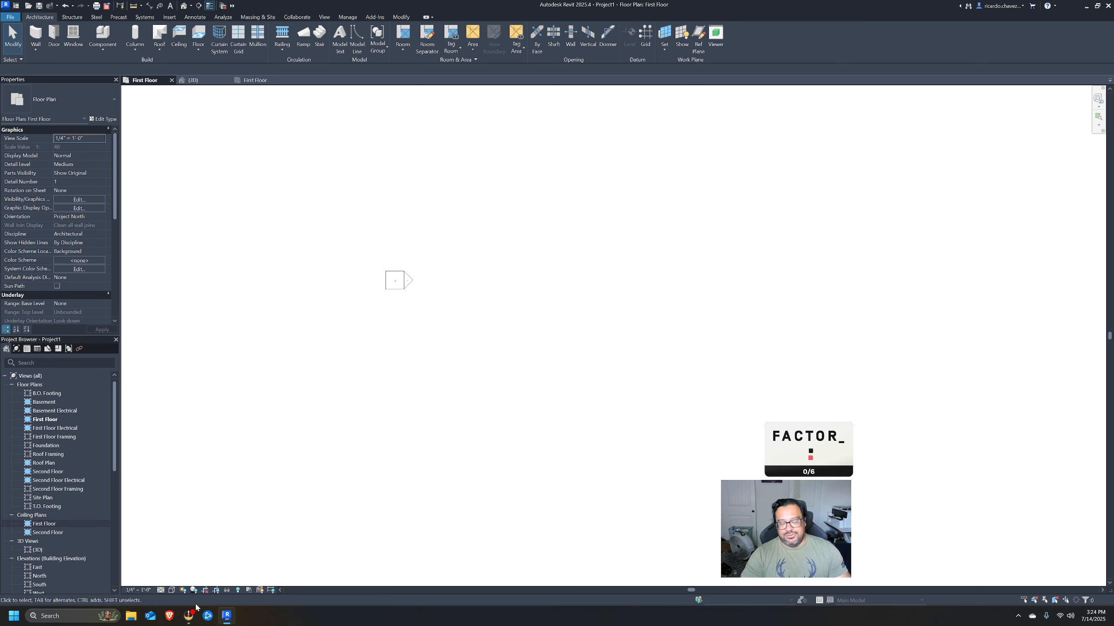
Open the Mies Vand Pavillion folder in File Explorer and open the Plano-Entorno PDF.
left_click(131, 616)
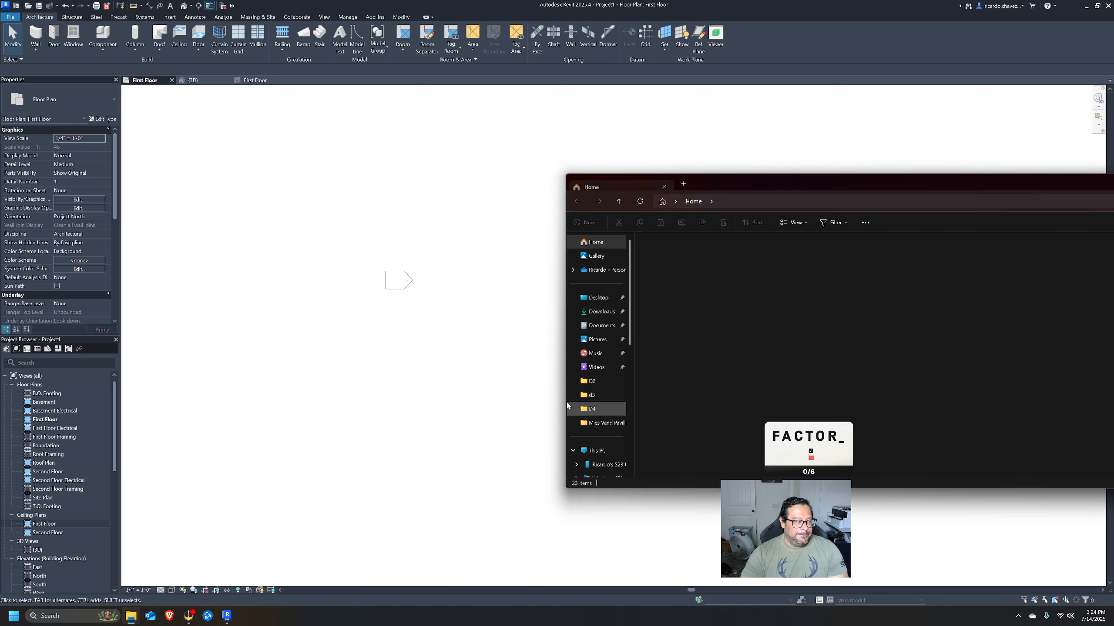
left_click(614, 422)
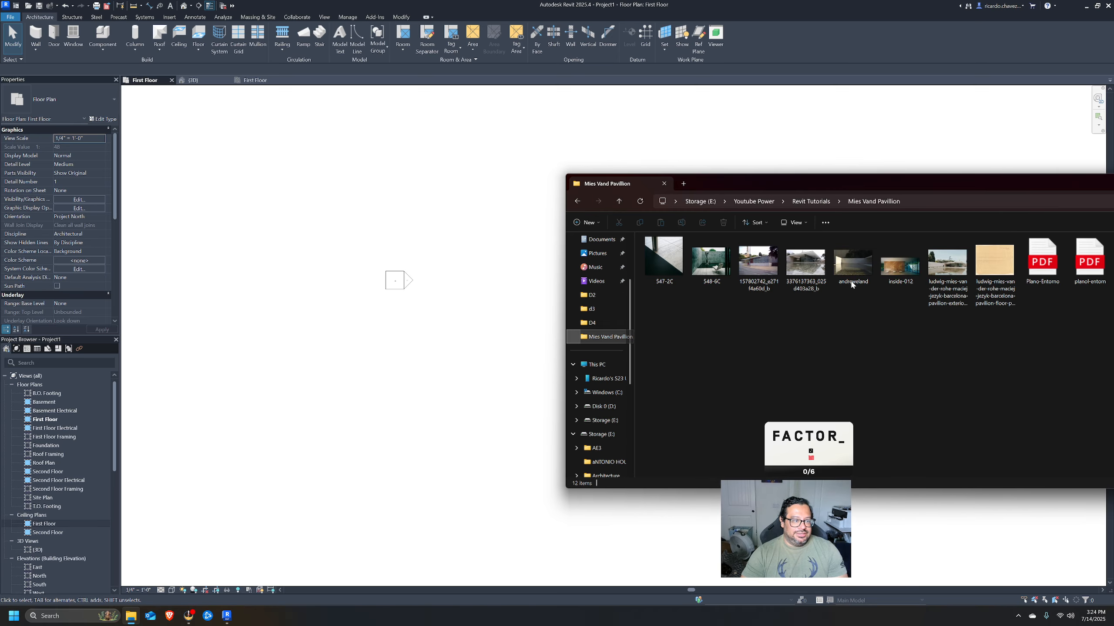
double_click(1054, 251)
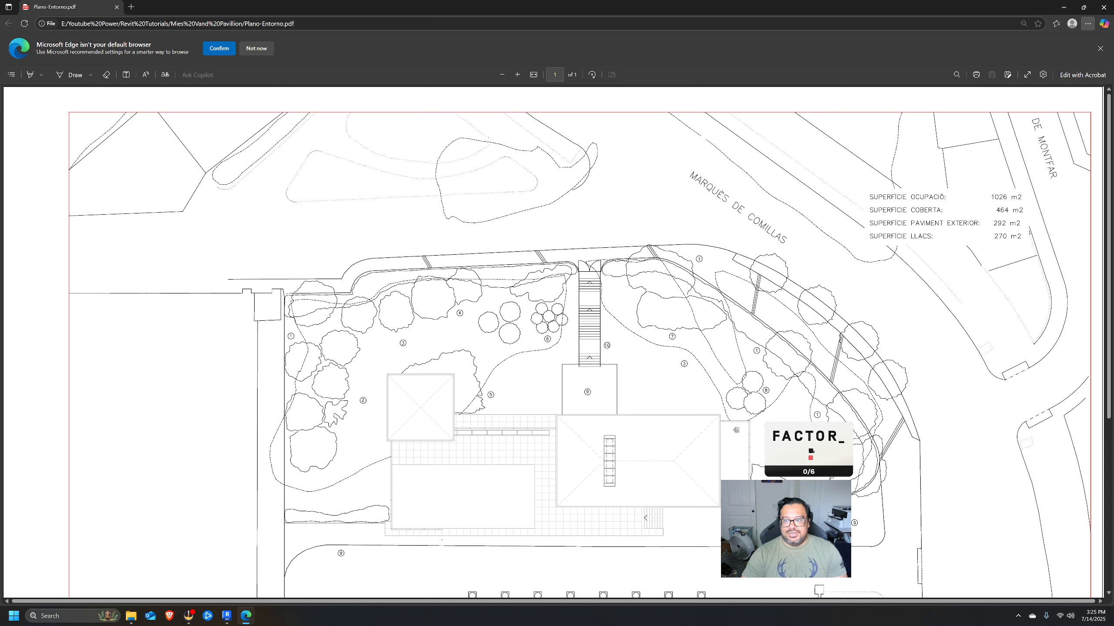
Return to the Mies Vand Pavillion folder, move its window aside, and open the planol-entorn and planol-planta PDFs.
key("alt+Tab")
left_click_drag(877, 184, 932, 184)
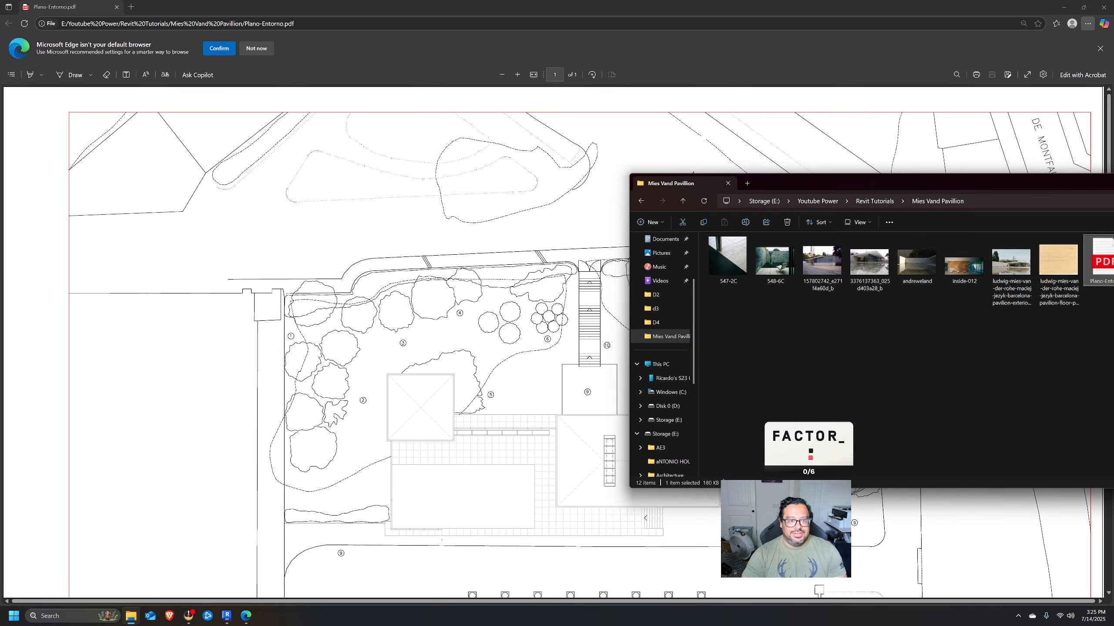
left_click_drag(745, 183, 1081, 173)
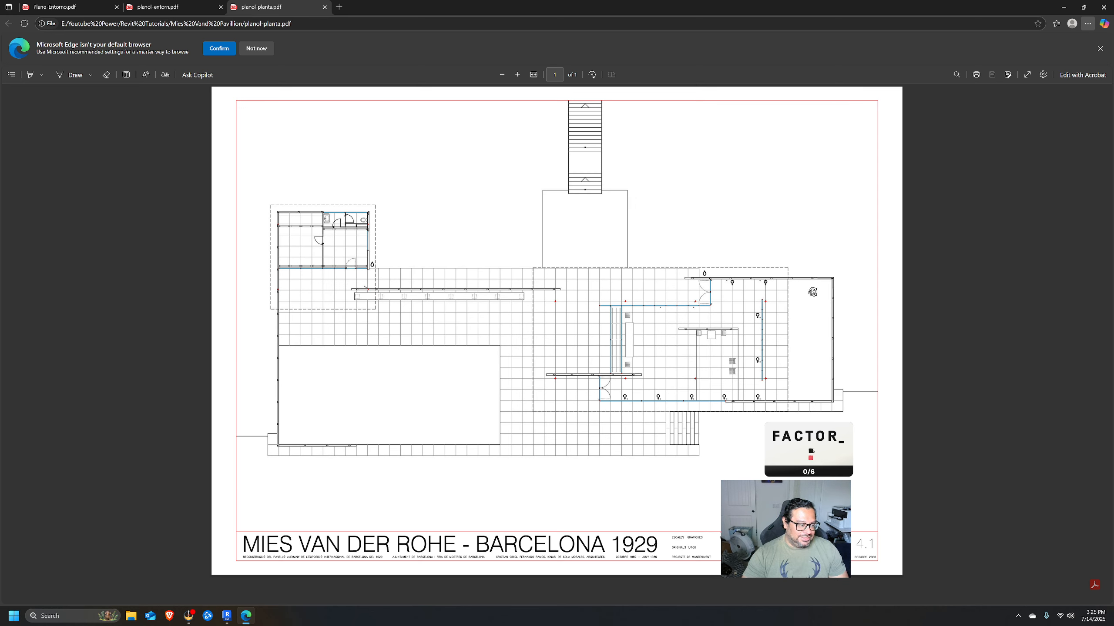
Review the site plan in Plano-Entorno.pdf and return to the floor plan in planol-planta.pdf.
left_click(166, 6)
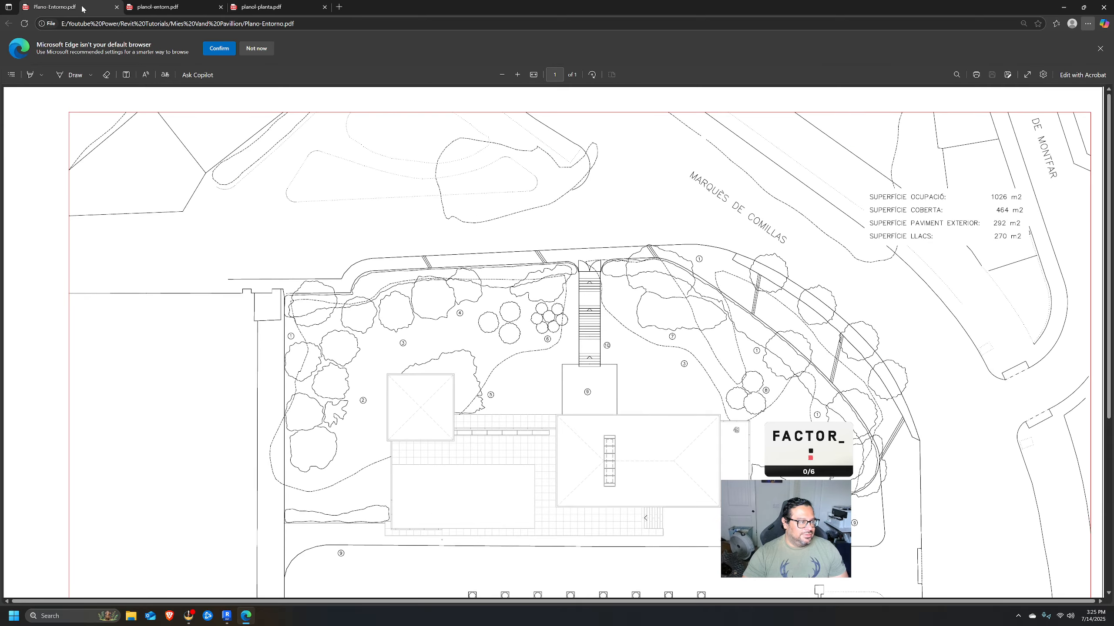
scroll(875, 242, "down", 4)
scroll(385, 305, "down", 3)
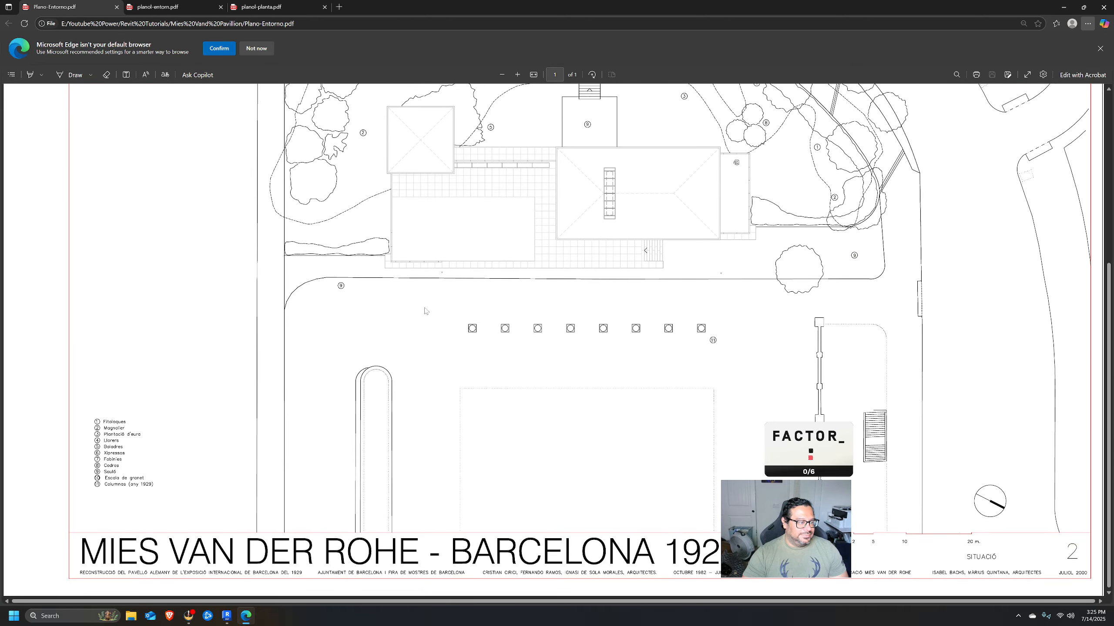
scroll(445, 322, "up", 4)
left_click(274, 3)
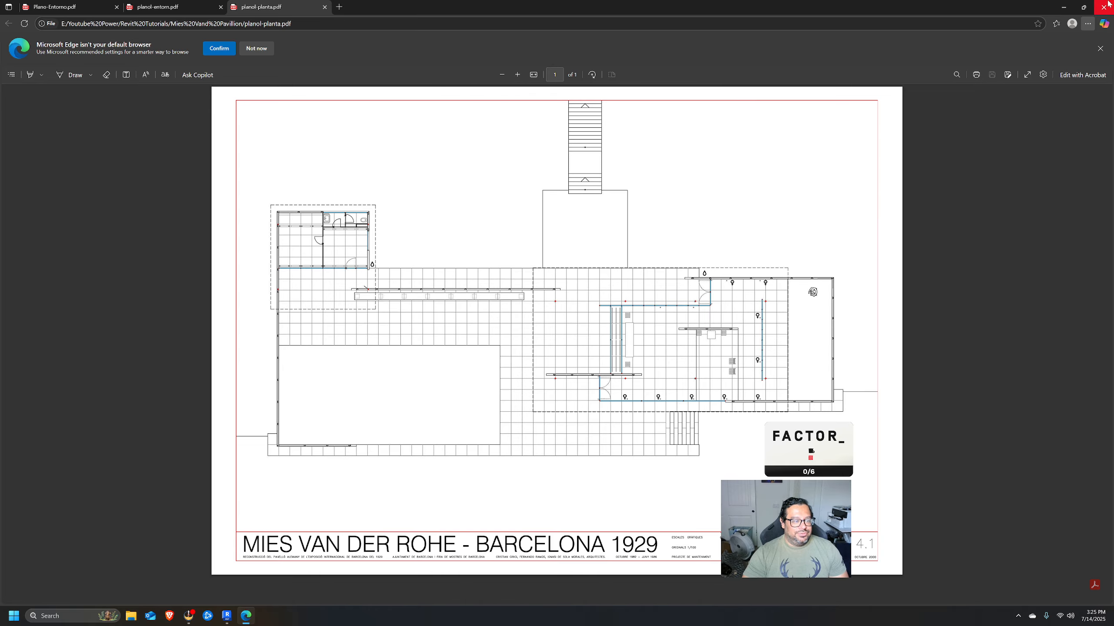
Close the browser with the pavilion PDFs and show all four elevation markers of Revit's First Floor plan.
left_click(1106, 4)
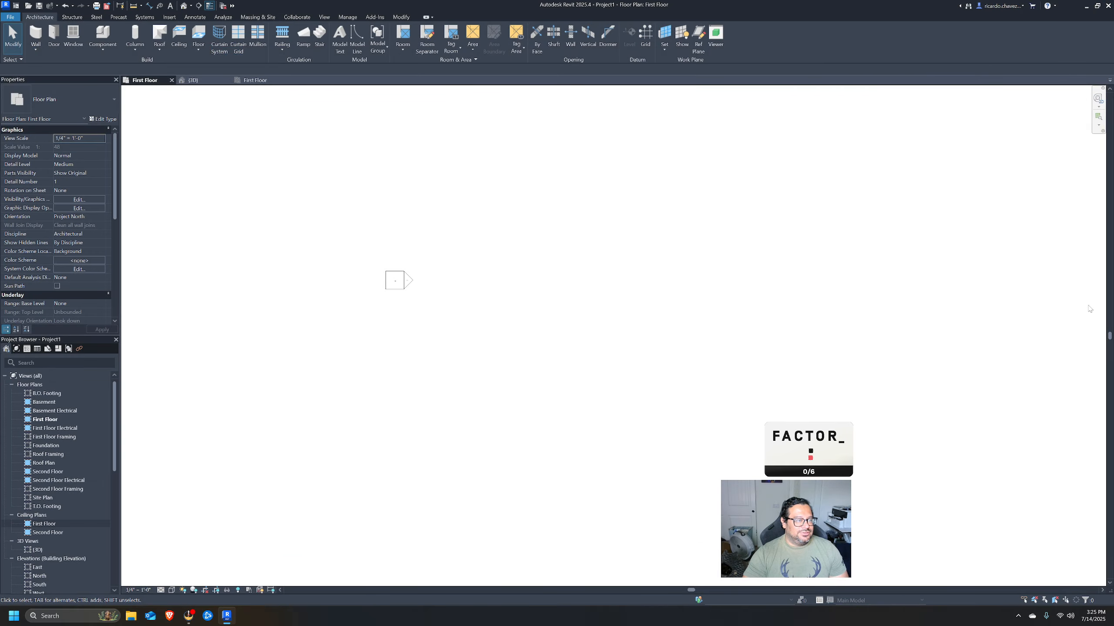
middle_click_drag(1052, 294, 822, 332)
scroll(755, 310, "down", 2)
middle_click_drag(770, 292, 709, 309)
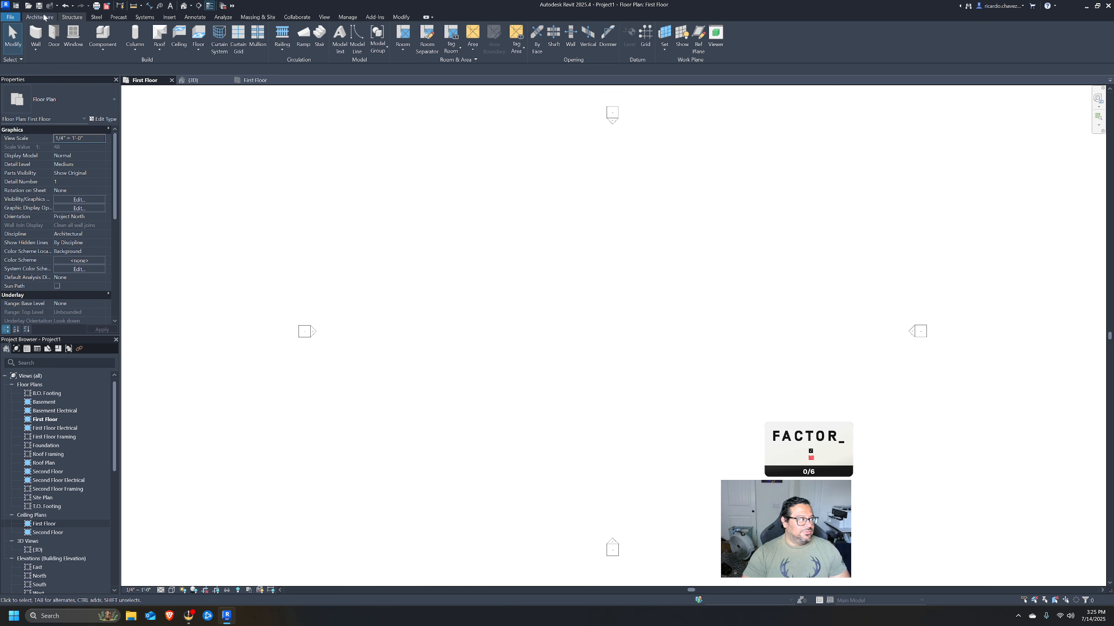
Start opening a project and browse to the Youtube Power folder on Storage (E:).
left_click(10, 16)
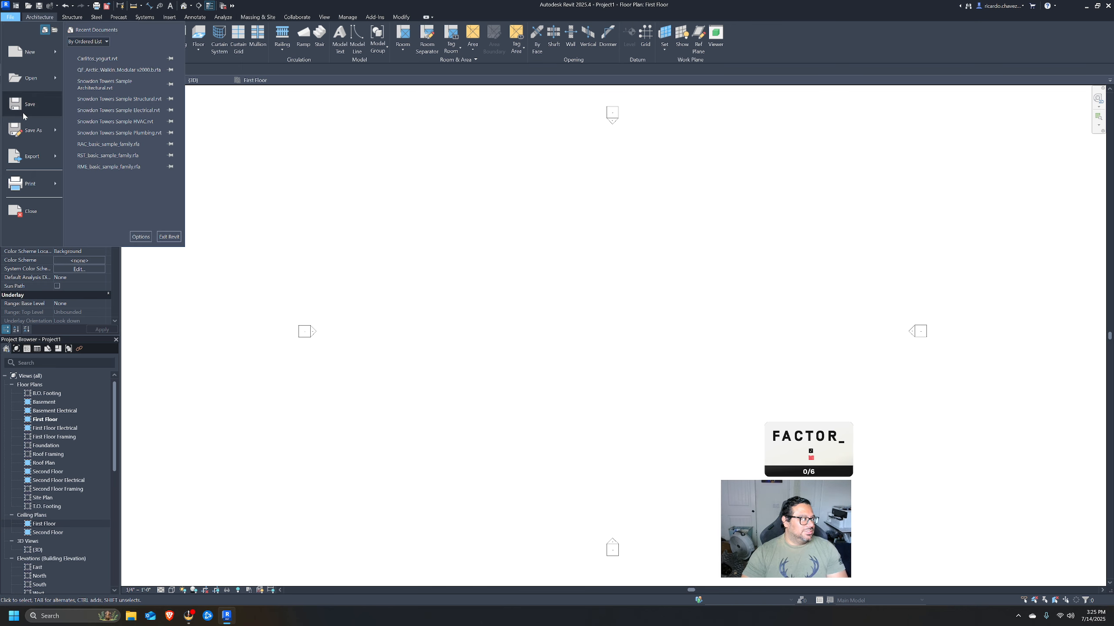
mouse_move(30, 126)
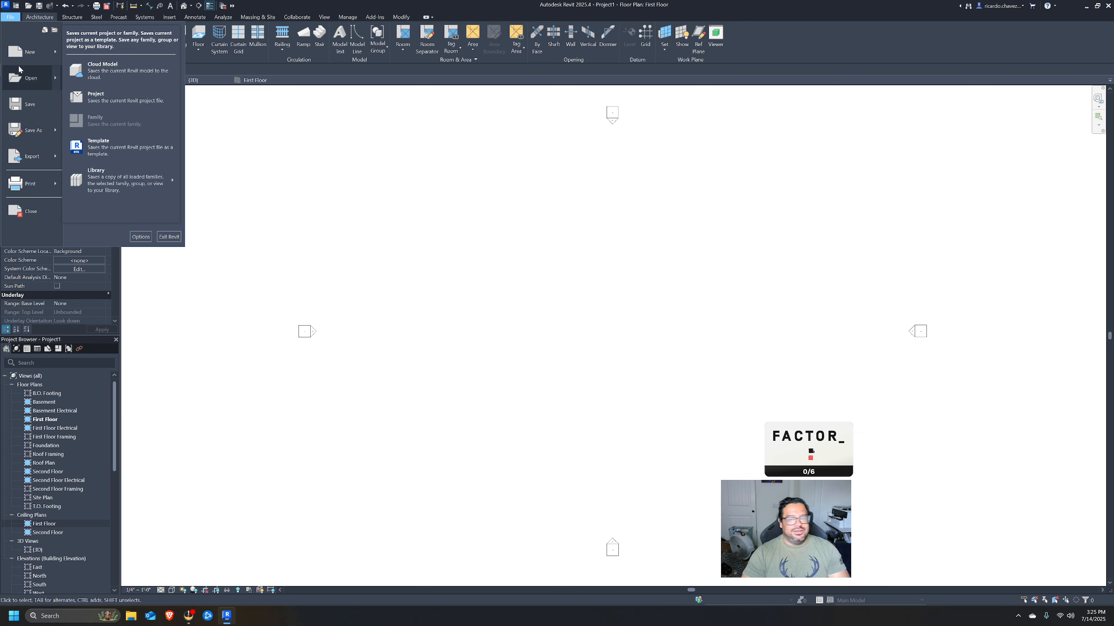
mouse_move(19, 67)
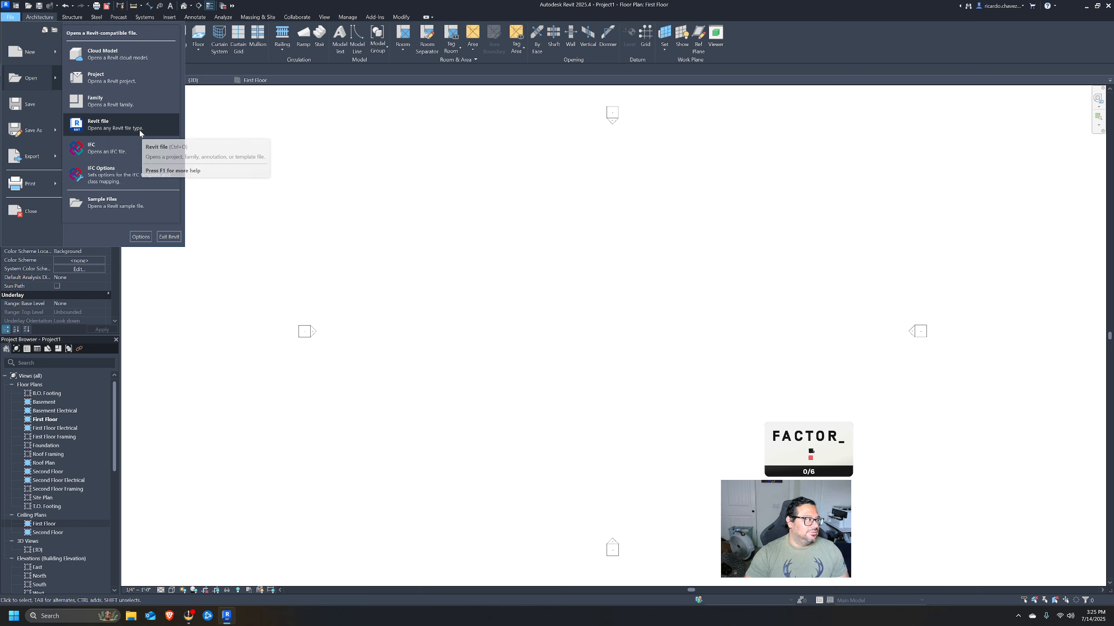
left_click(128, 85)
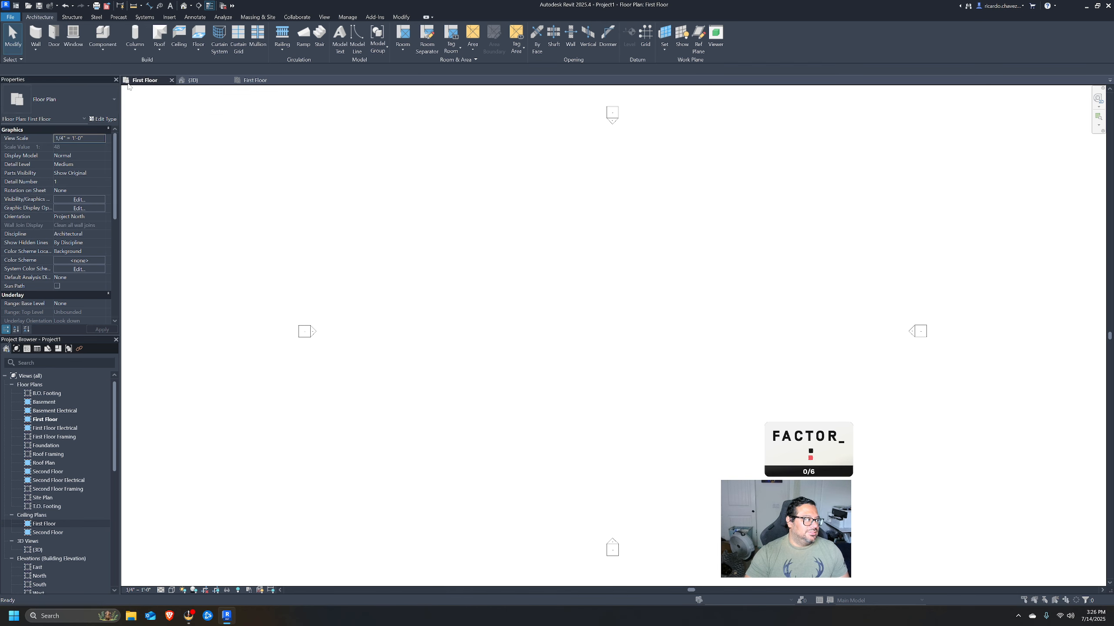
left_click(561, 220)
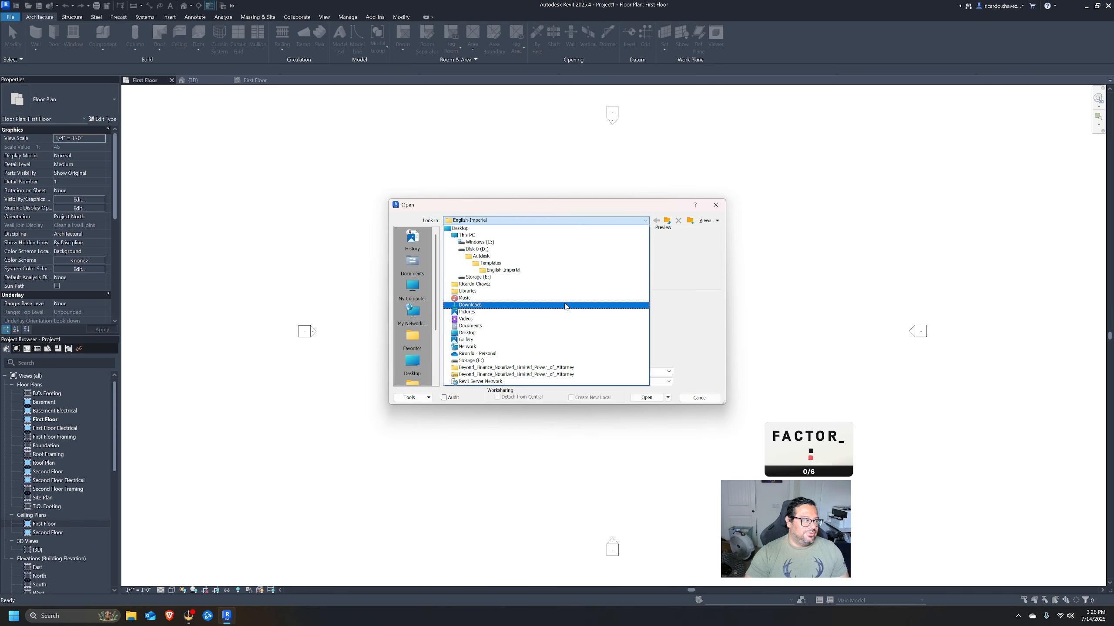
left_click(478, 277)
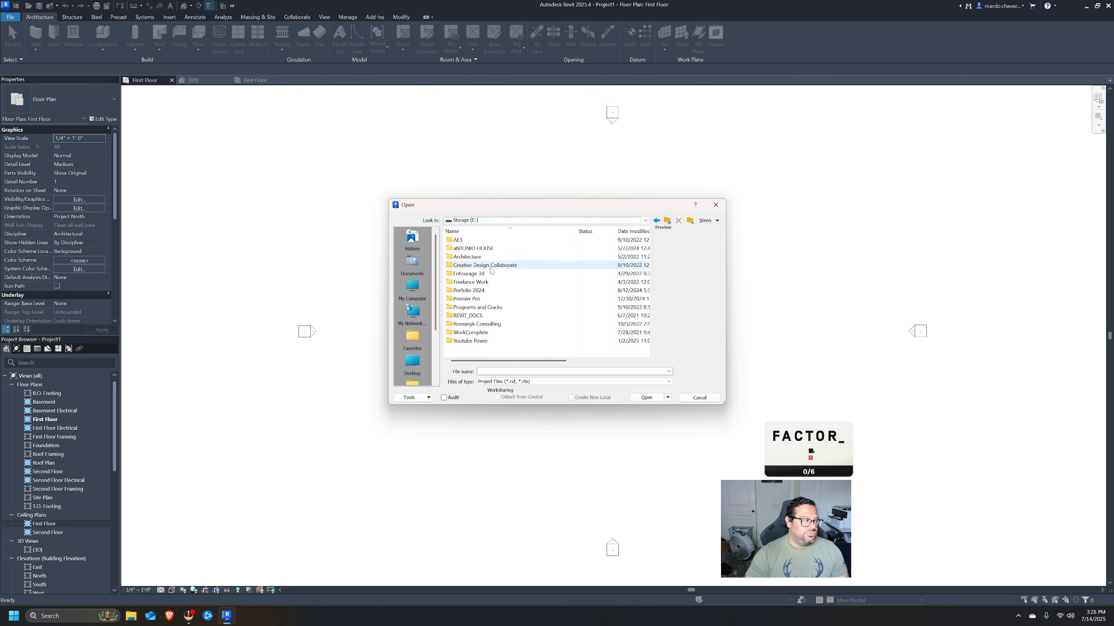
left_click(474, 317)
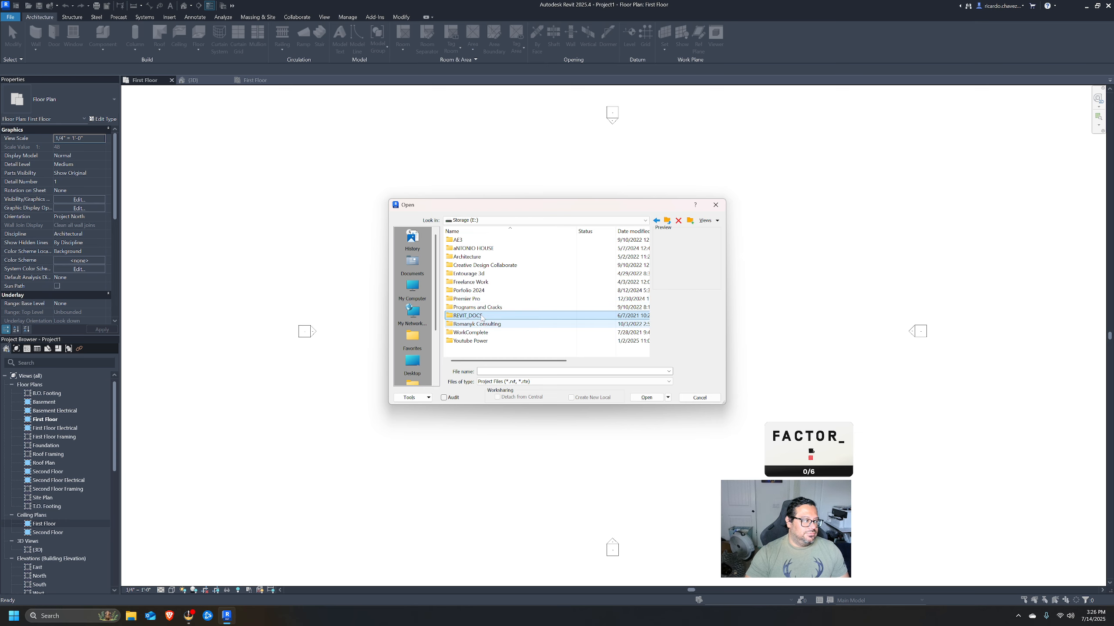
left_click(485, 220)
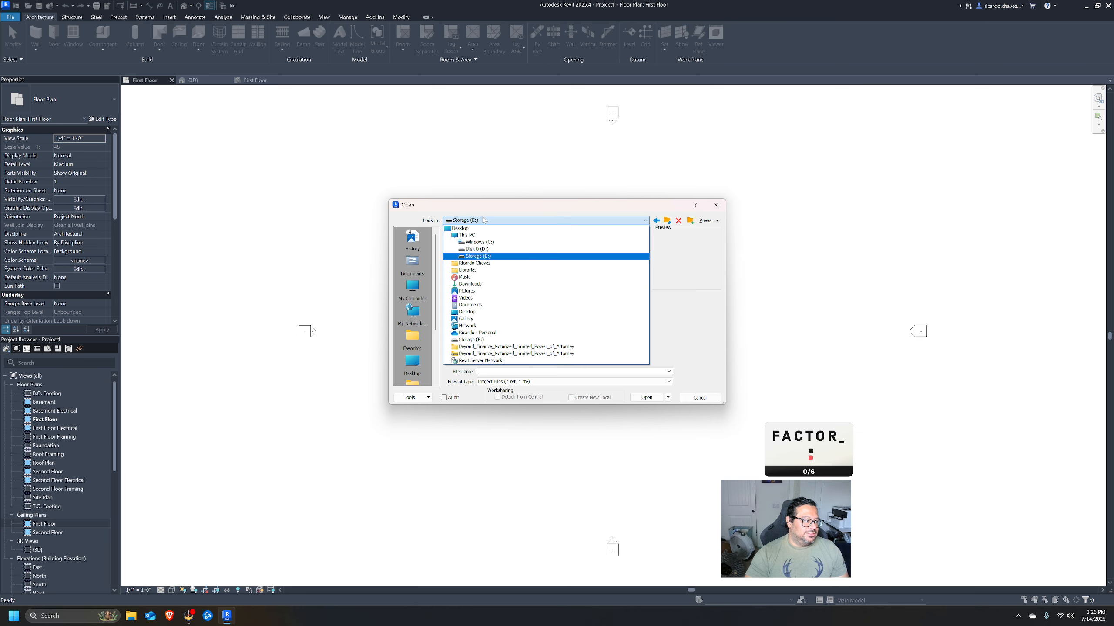
left_click(485, 220)
double_click(477, 340)
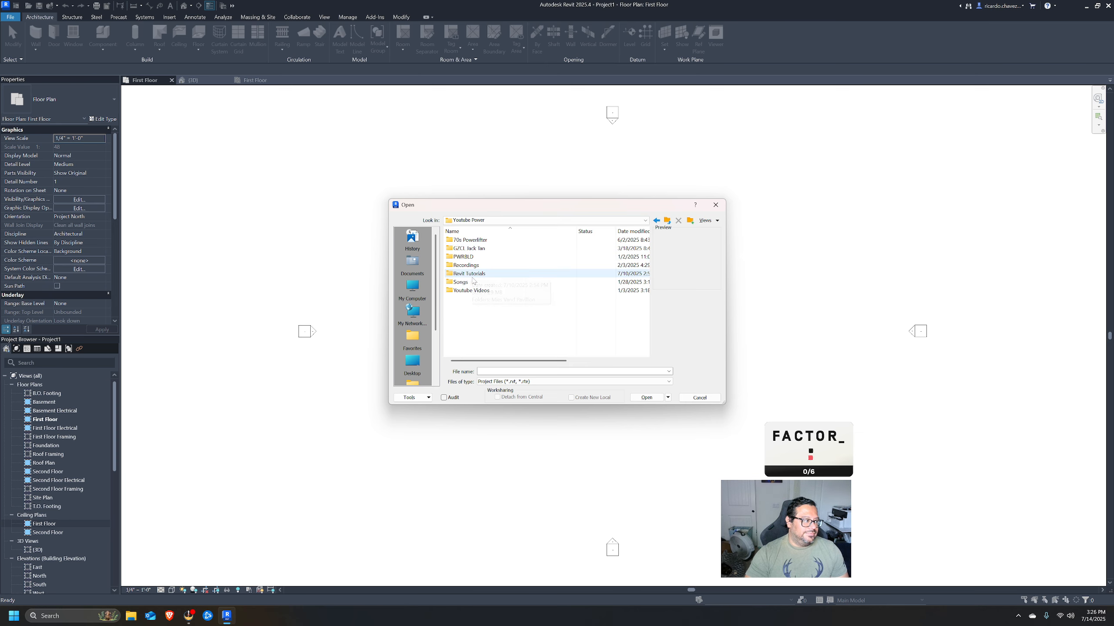
Create a folder named Mies Tutorial Revit inside the Revit Tutorials folder.
double_click(476, 272)
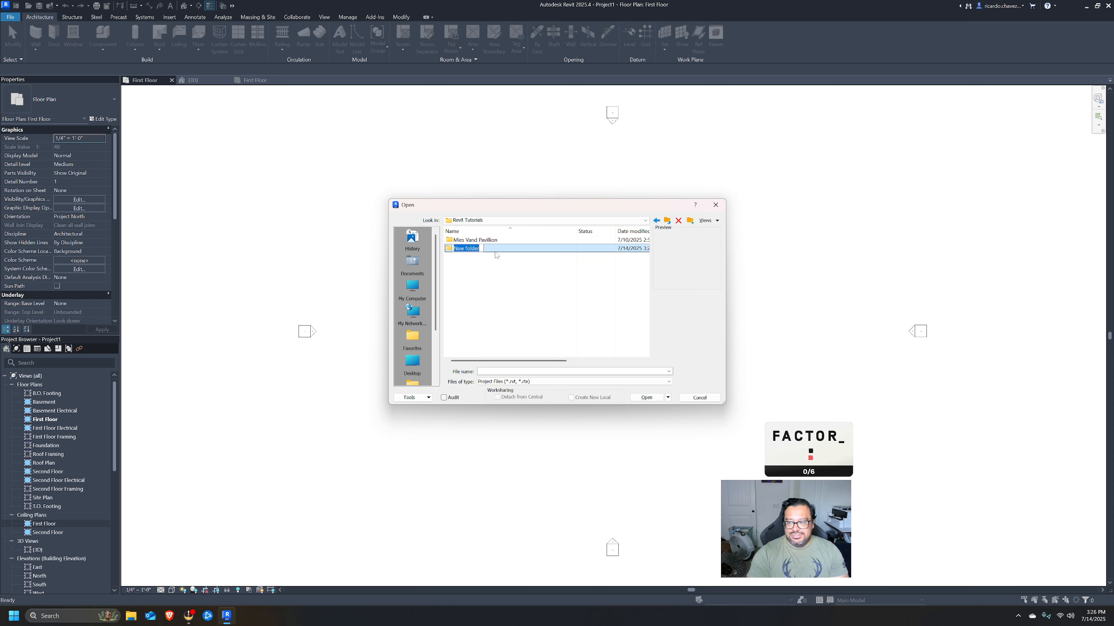
type("Revit")
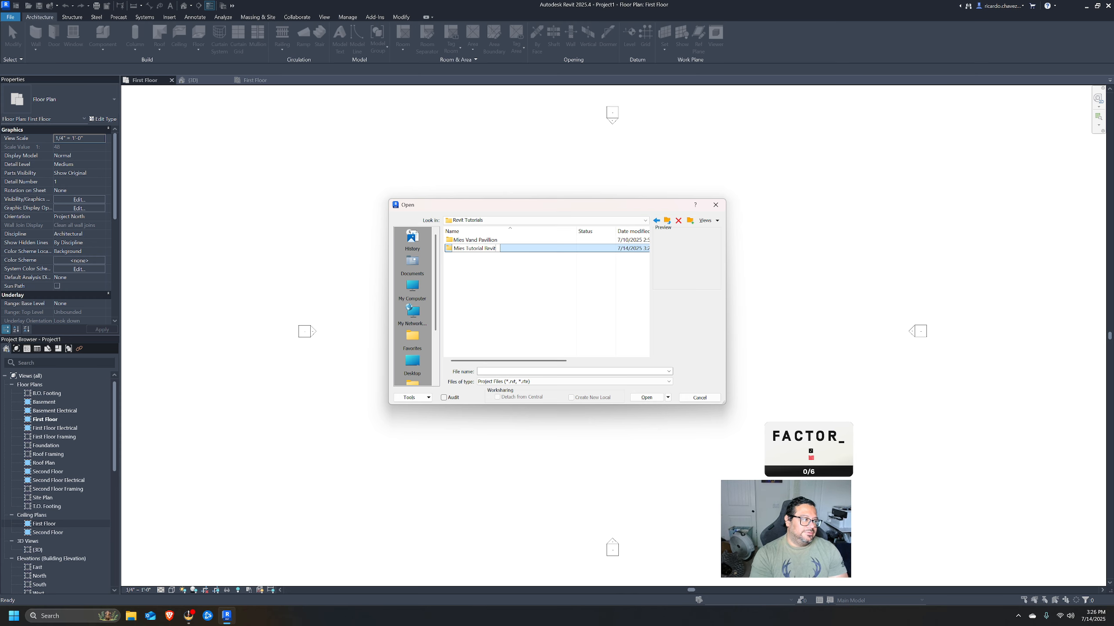
key("Return")
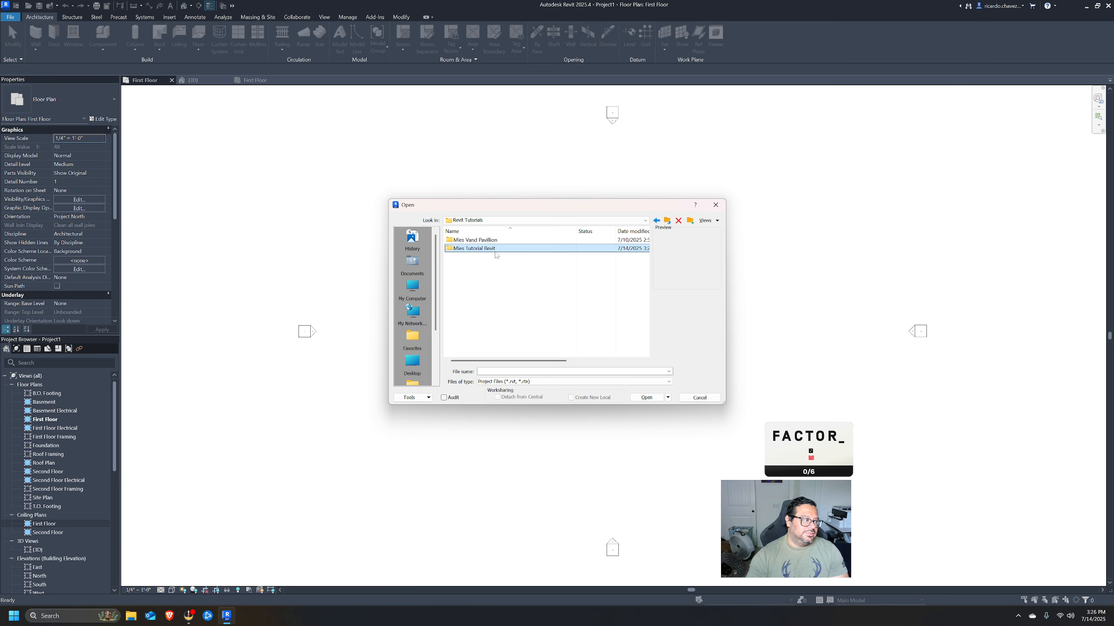
left_click(501, 371)
type("Mies Vand Der Pav")
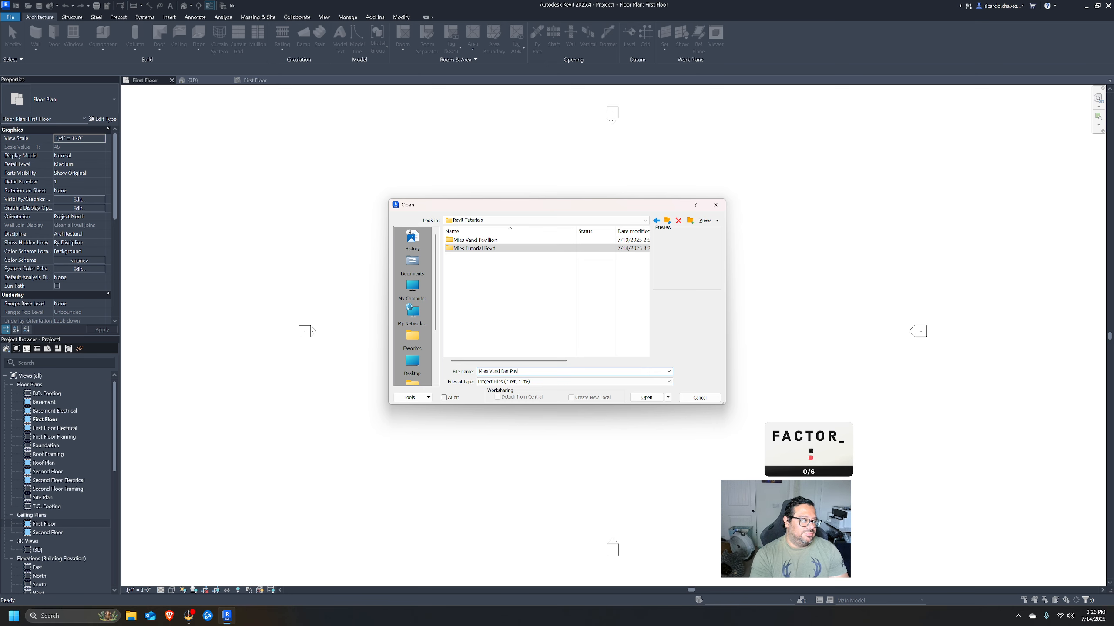
type("illion")
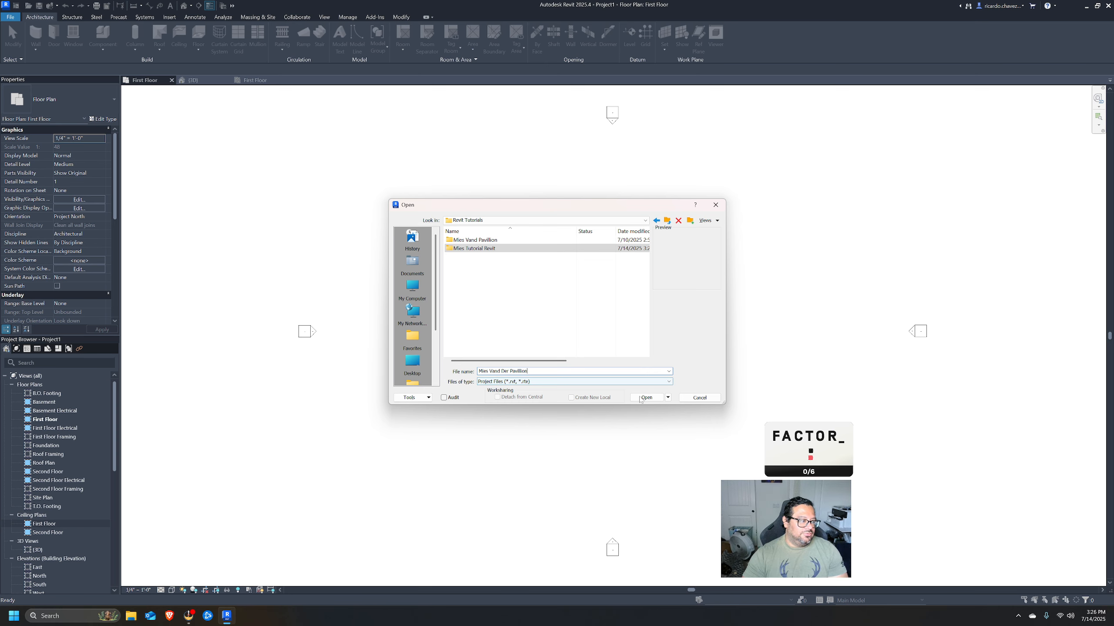
double_click(481, 249)
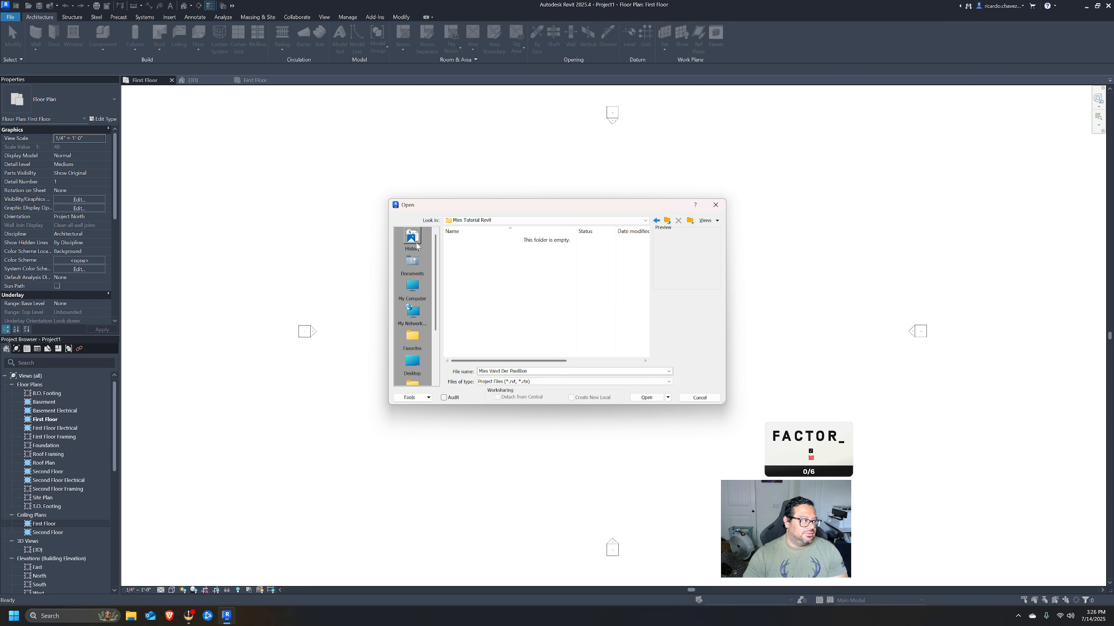
left_click(716, 206)
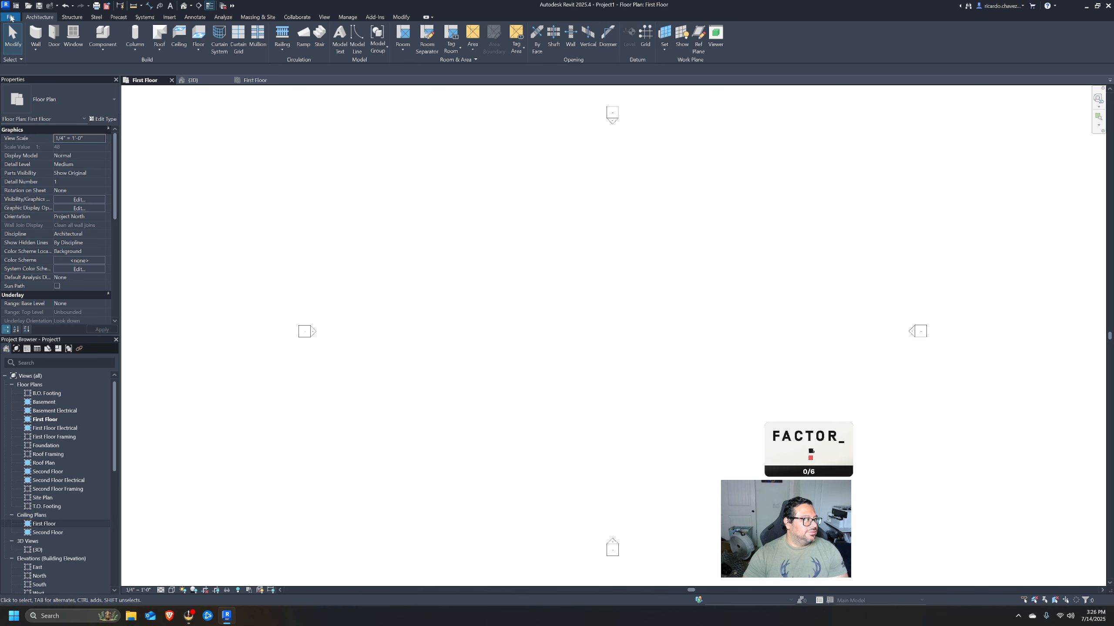
Start saving the current file as a project and browse to Youtube Power > Revit Tutorials on Storage (E:).
left_click(3, 17)
mouse_move(33, 130)
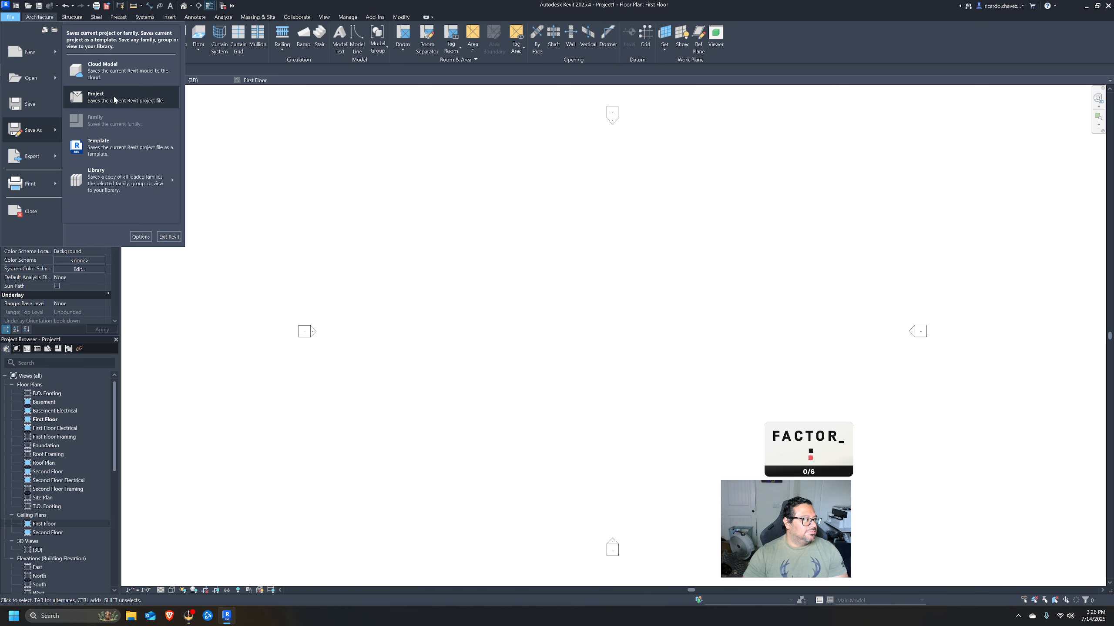
left_click(114, 100)
left_click(490, 222)
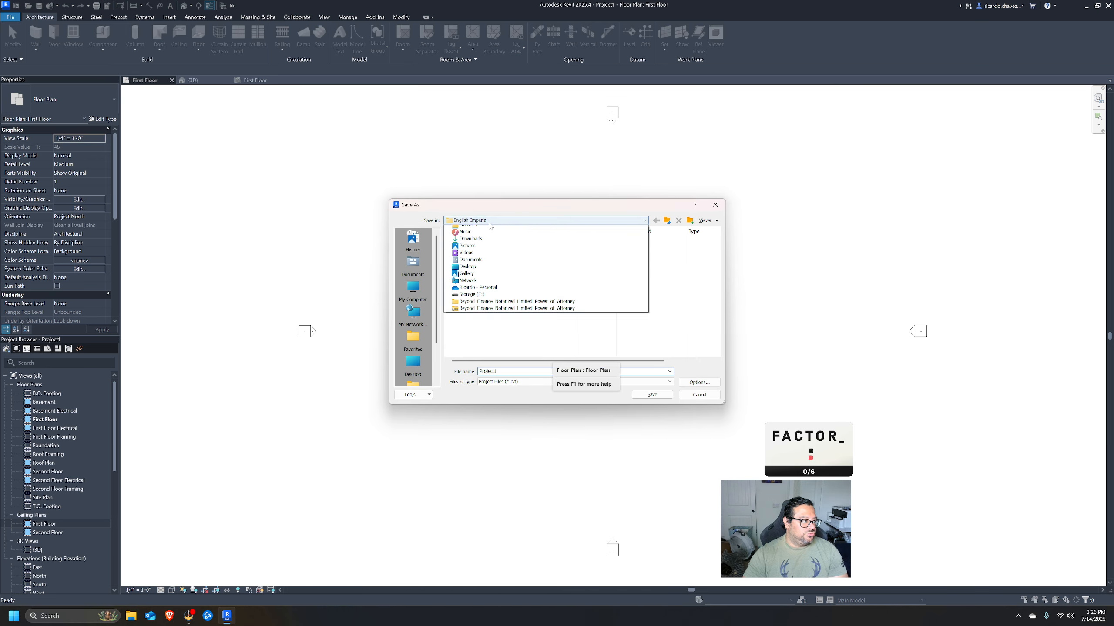
left_click(498, 282)
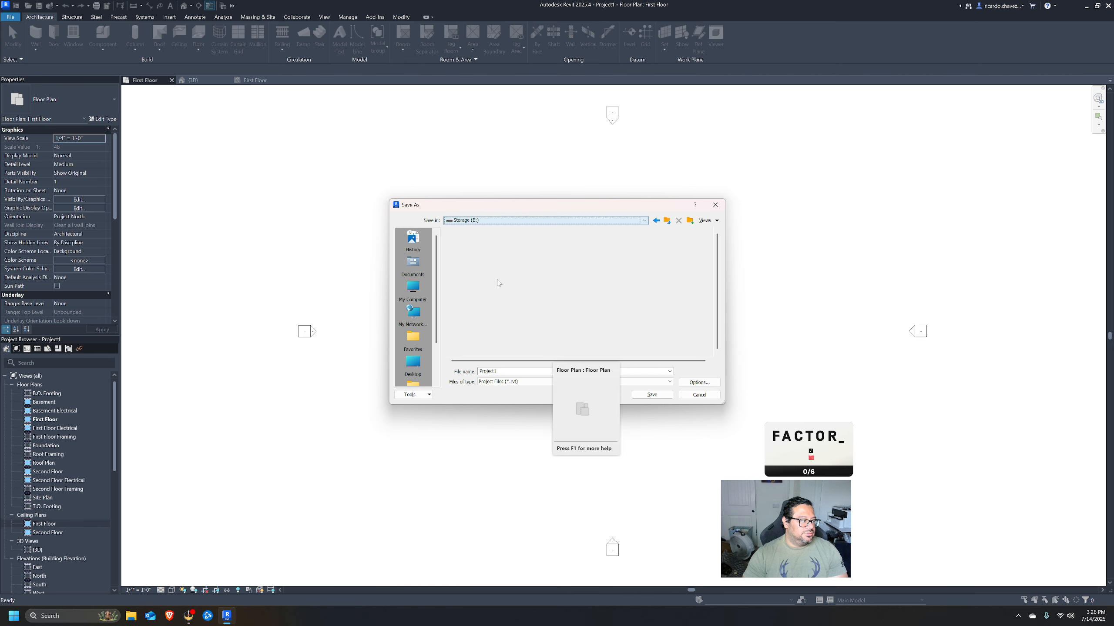
double_click(489, 341)
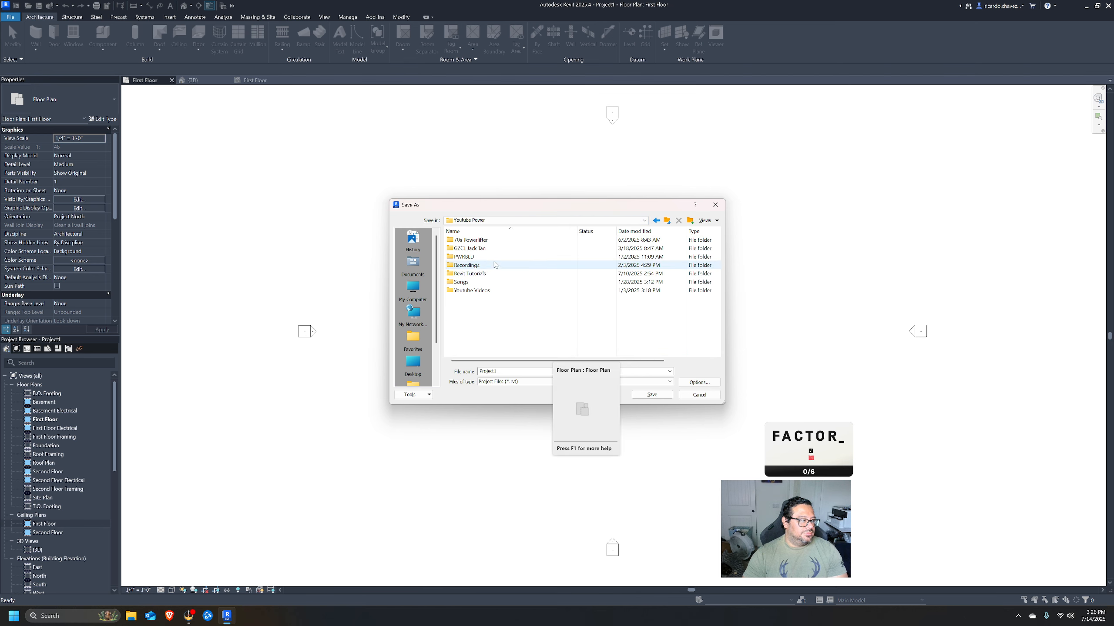
double_click(486, 273)
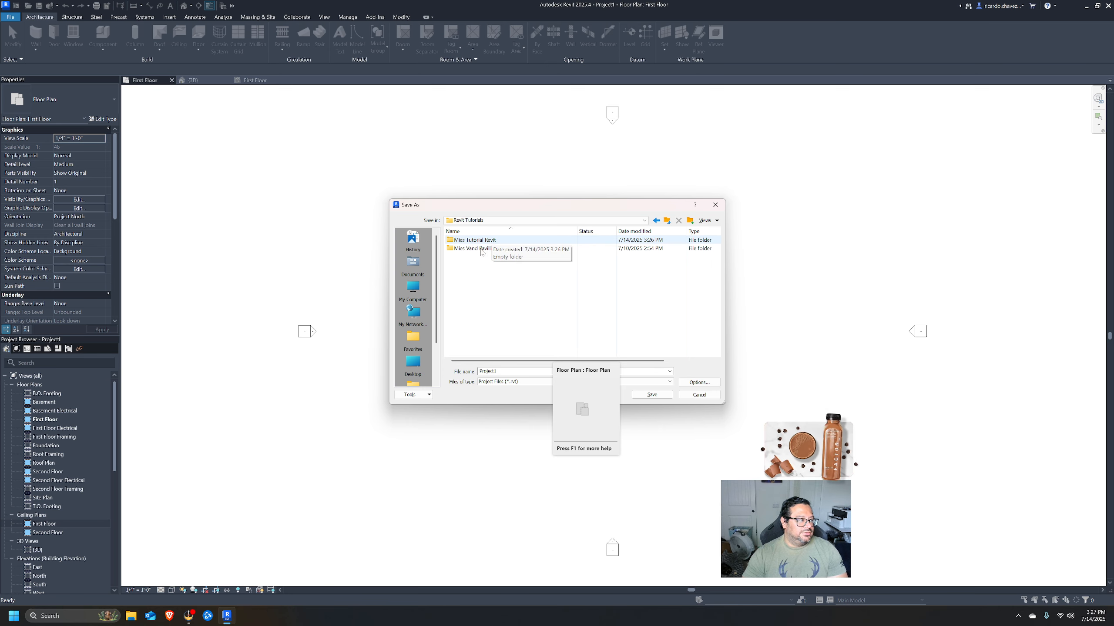
double_click(481, 249)
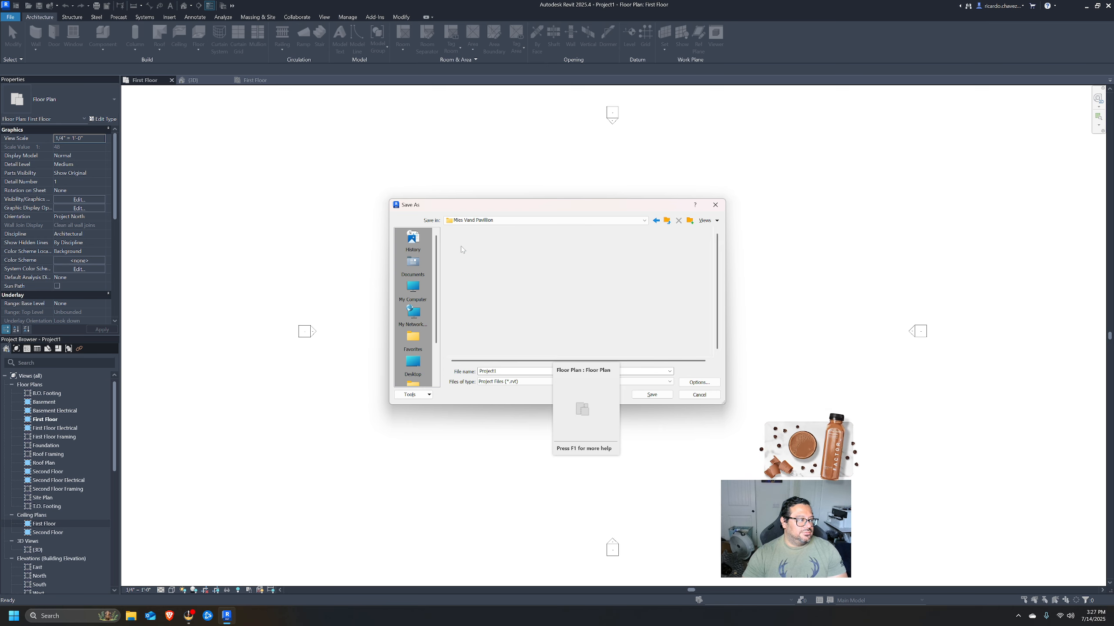
left_click(656, 221)
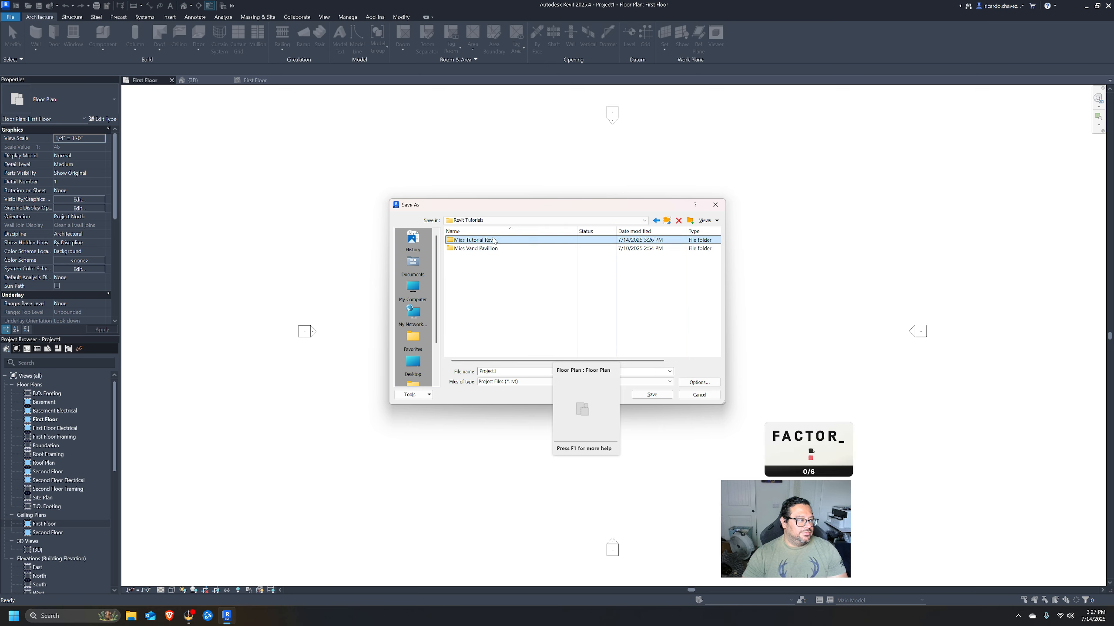
double_click(494, 241)
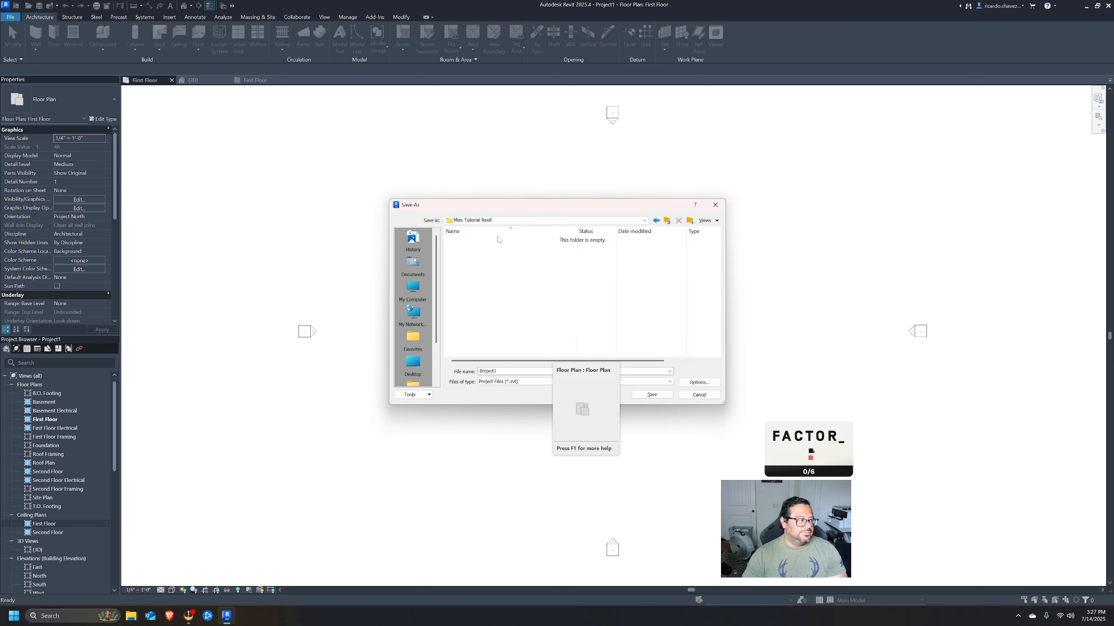
left_click(669, 222)
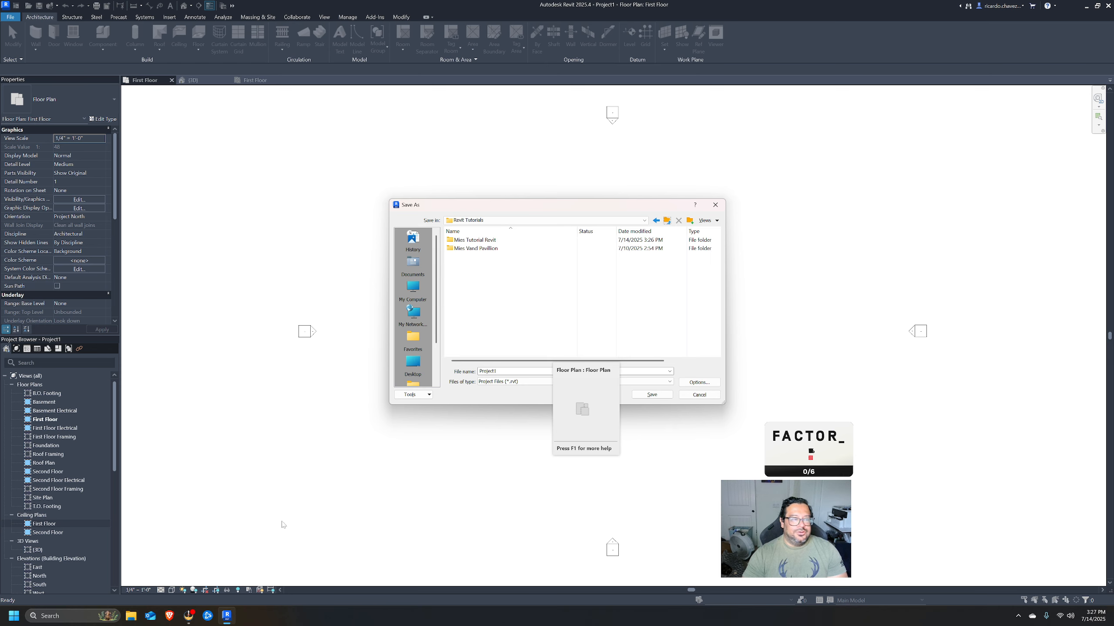
Save the project in the Mies Tutorial Revit folder under the name mies Tutorail model.
double_click(495, 241)
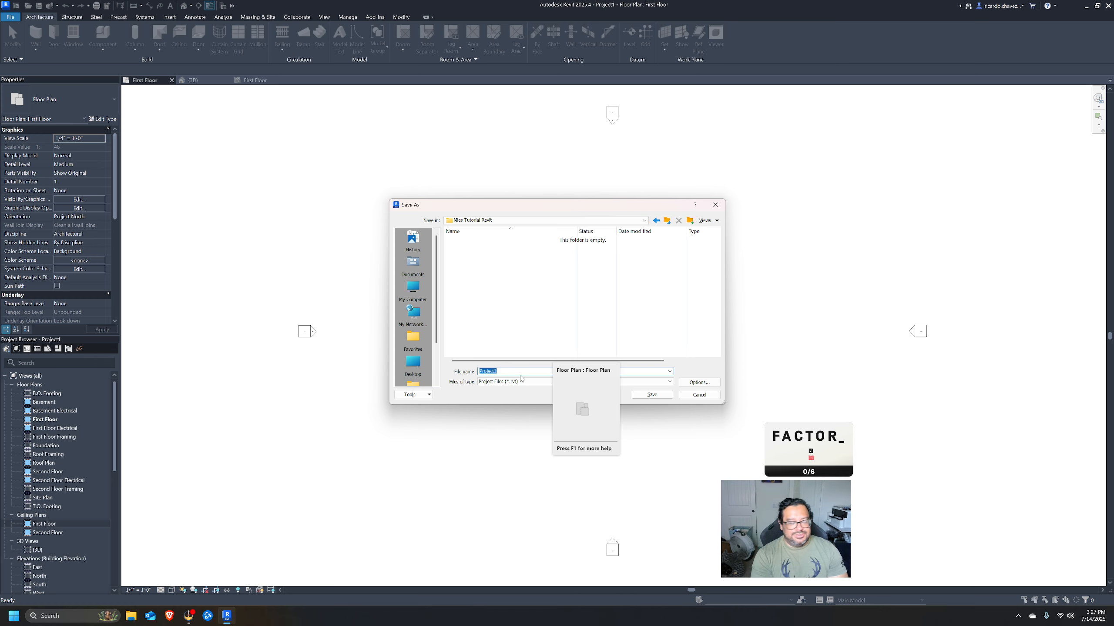
type("Pies")
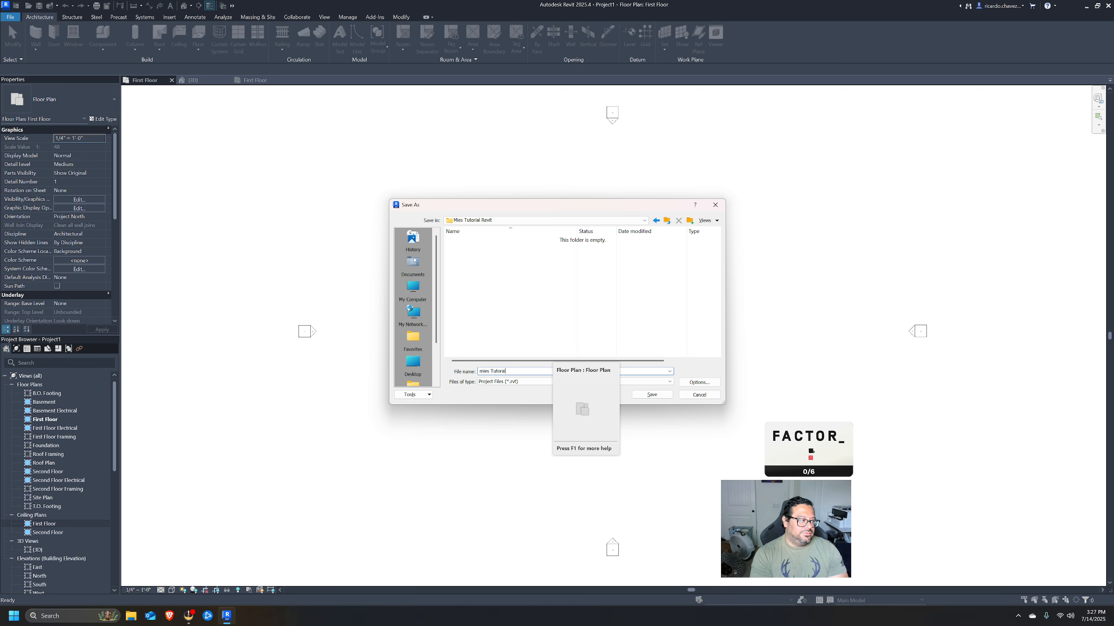
key("Return")
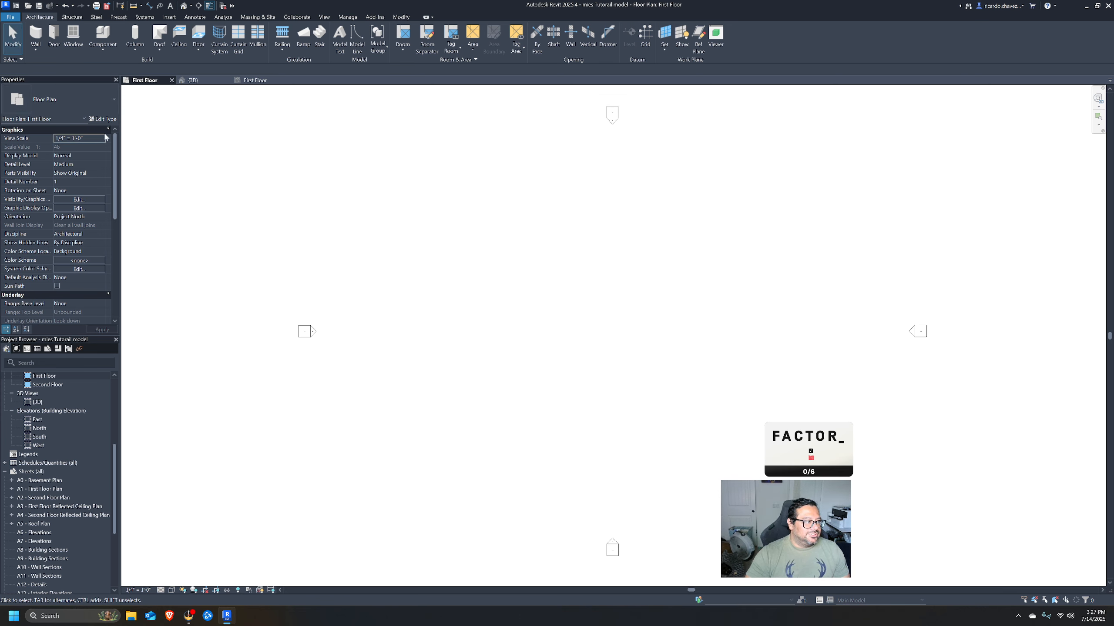
Open the Load Autodesk Family library and search it for chair.
scroll(69, 435, "up", 6)
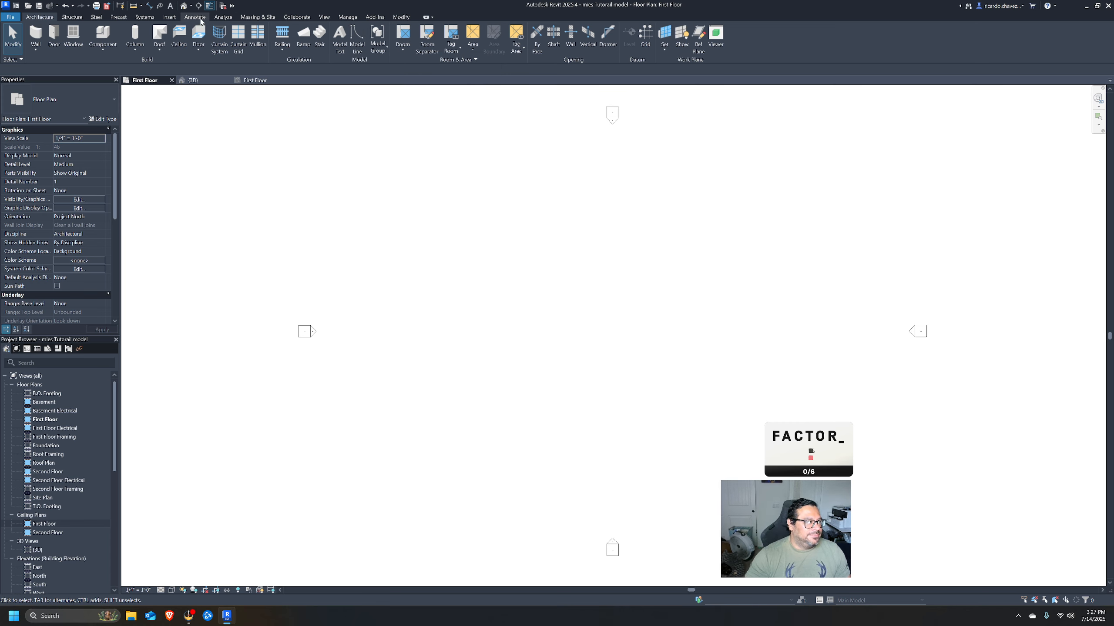
left_click(170, 17)
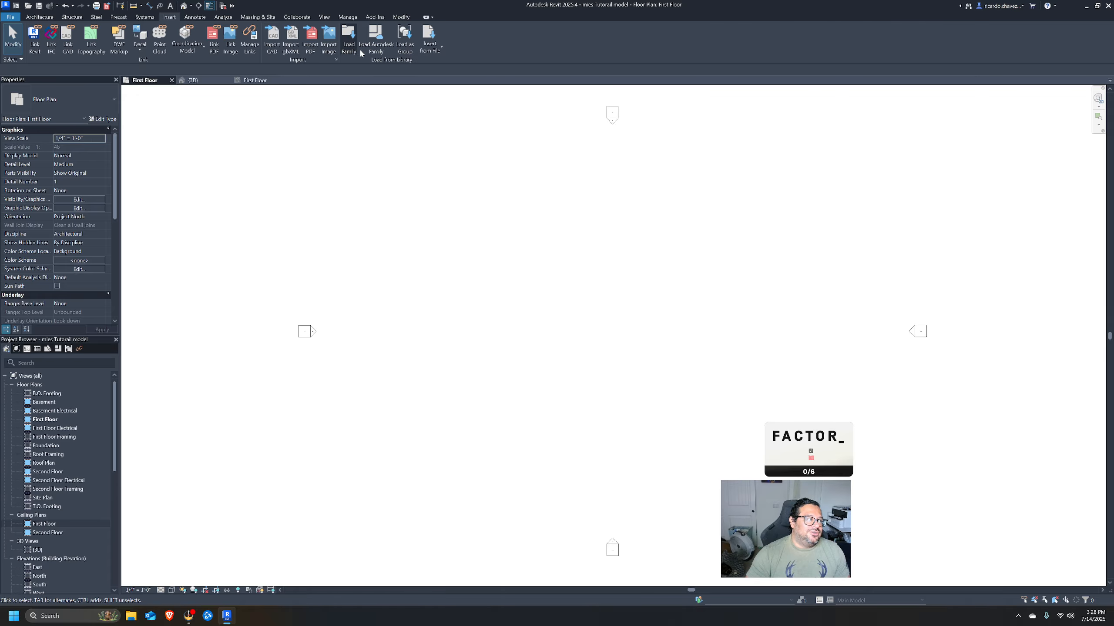
left_click(377, 49)
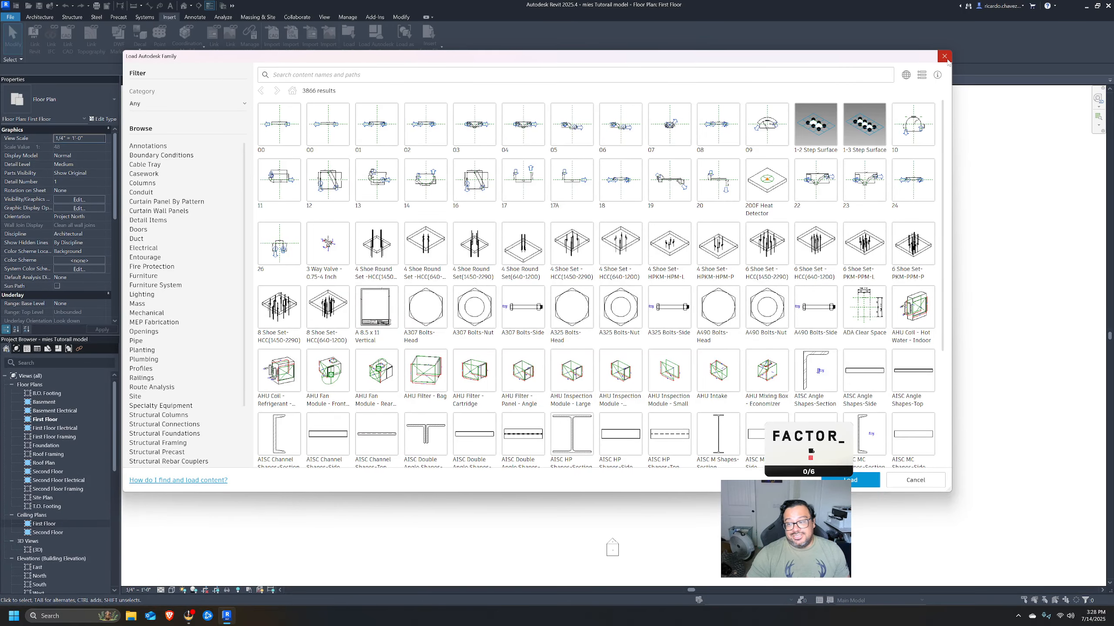
left_click(944, 56)
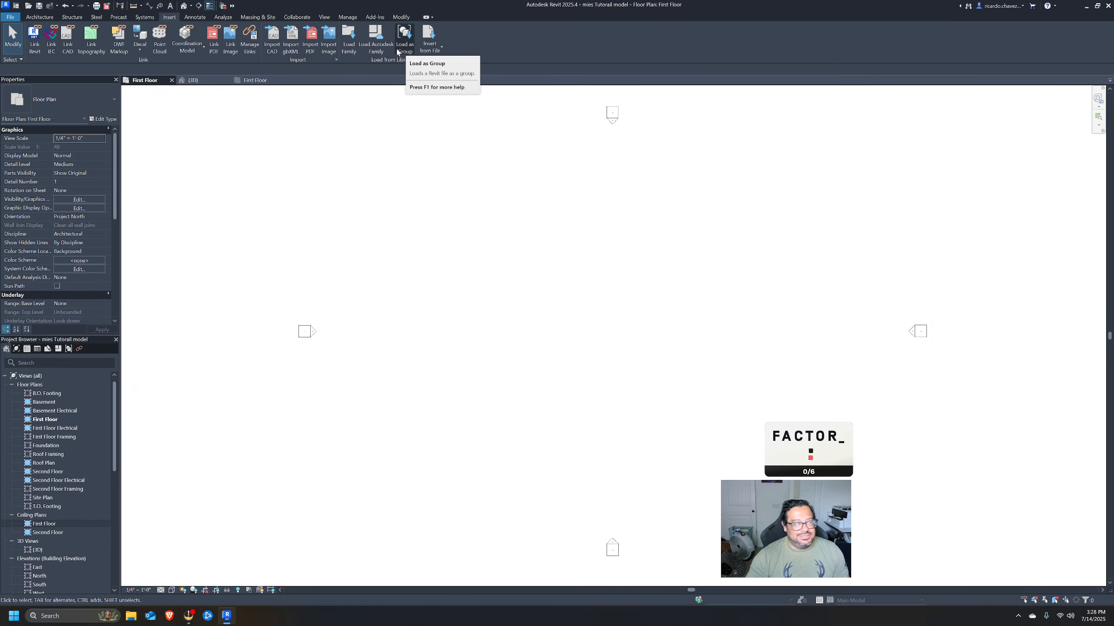
left_click(376, 39)
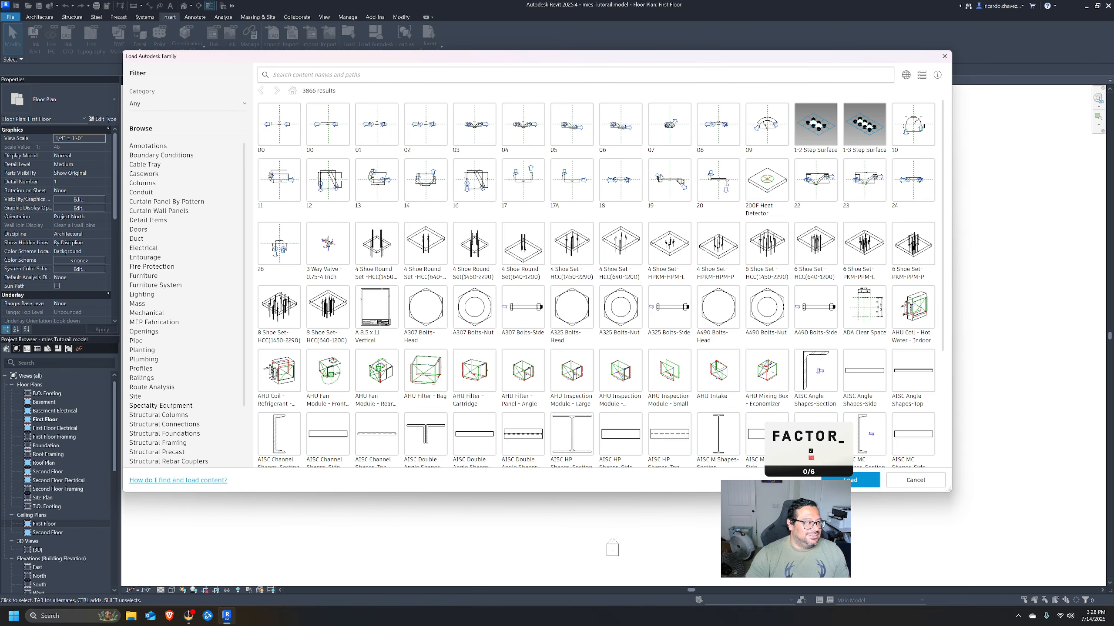
left_click(359, 74)
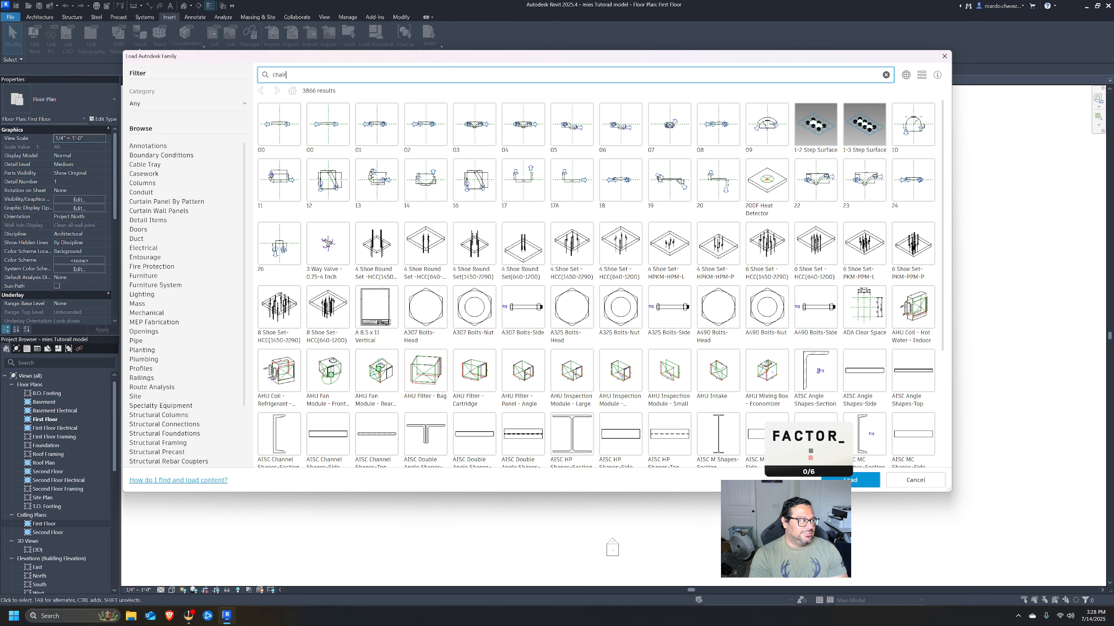
key("Return")
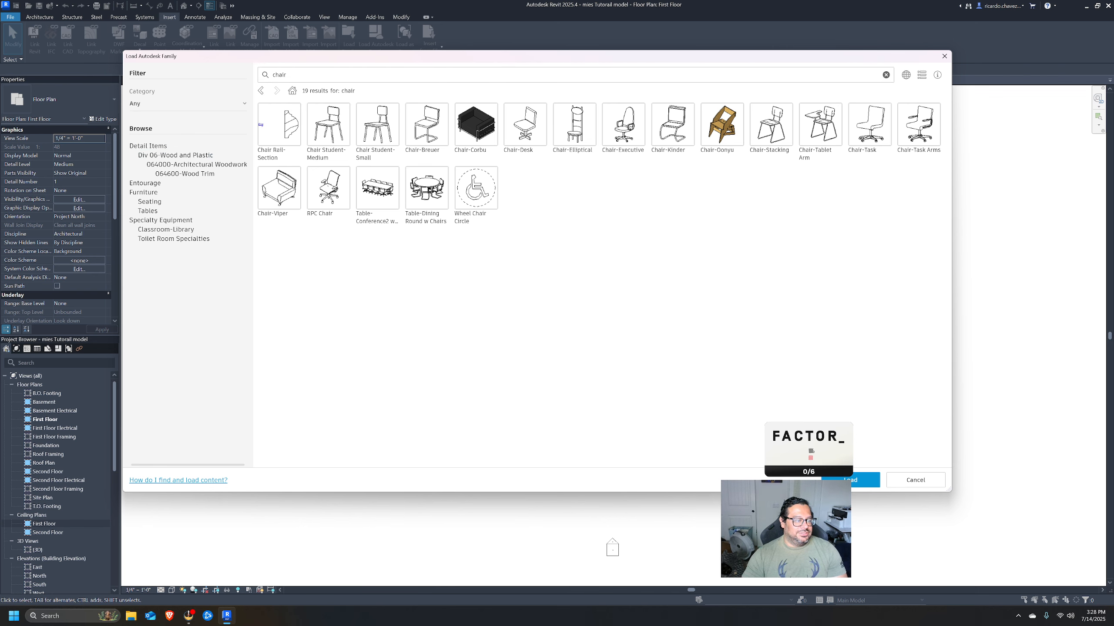
Search the Autodesk family library for doors, look through the available families and close the library without loading any.
left_click(787, 136)
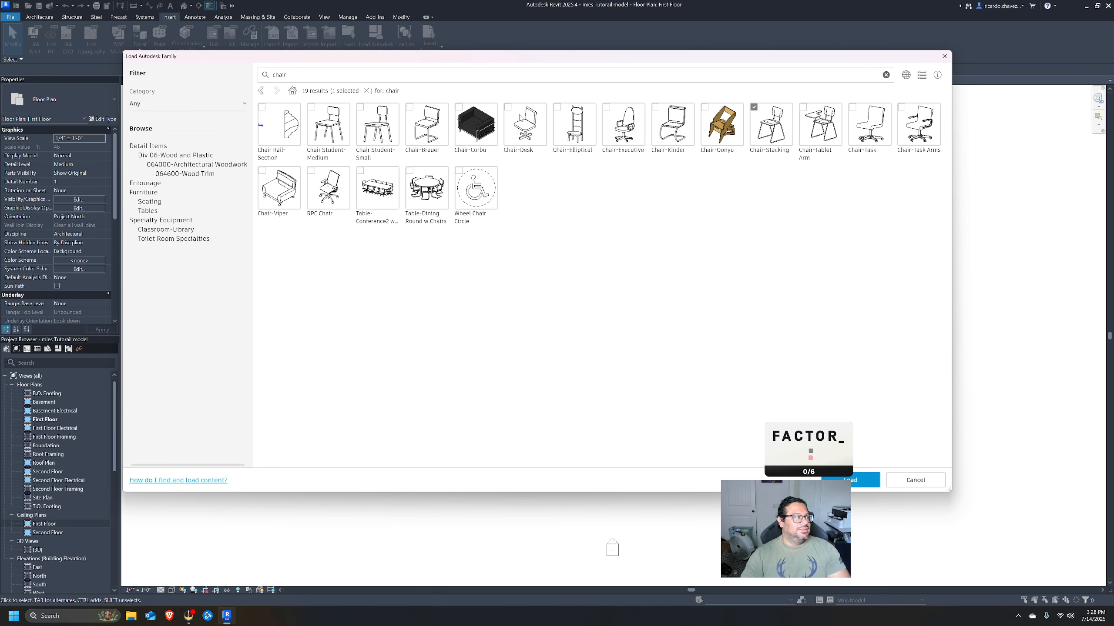
double_click(279, 75)
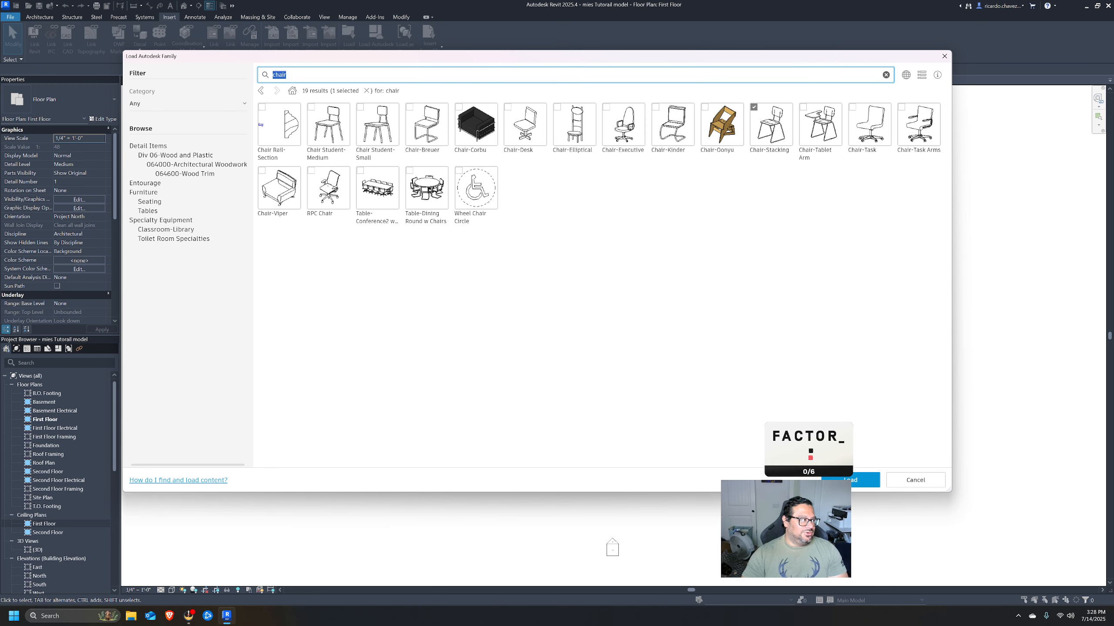
type("coors")
key("Return")
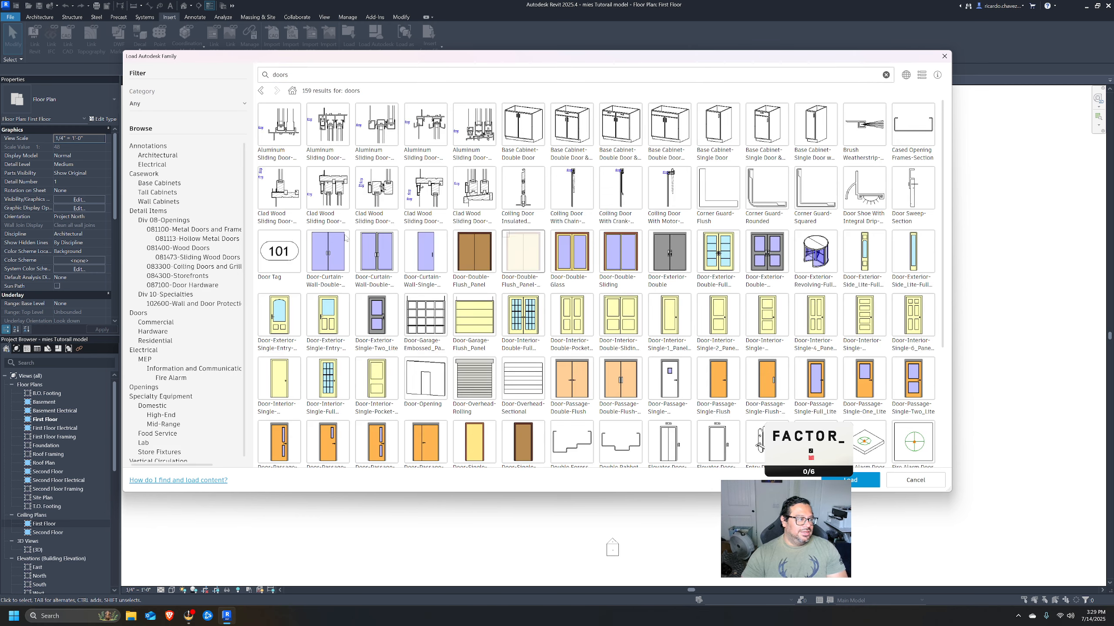
scroll(839, 304, "down", 3)
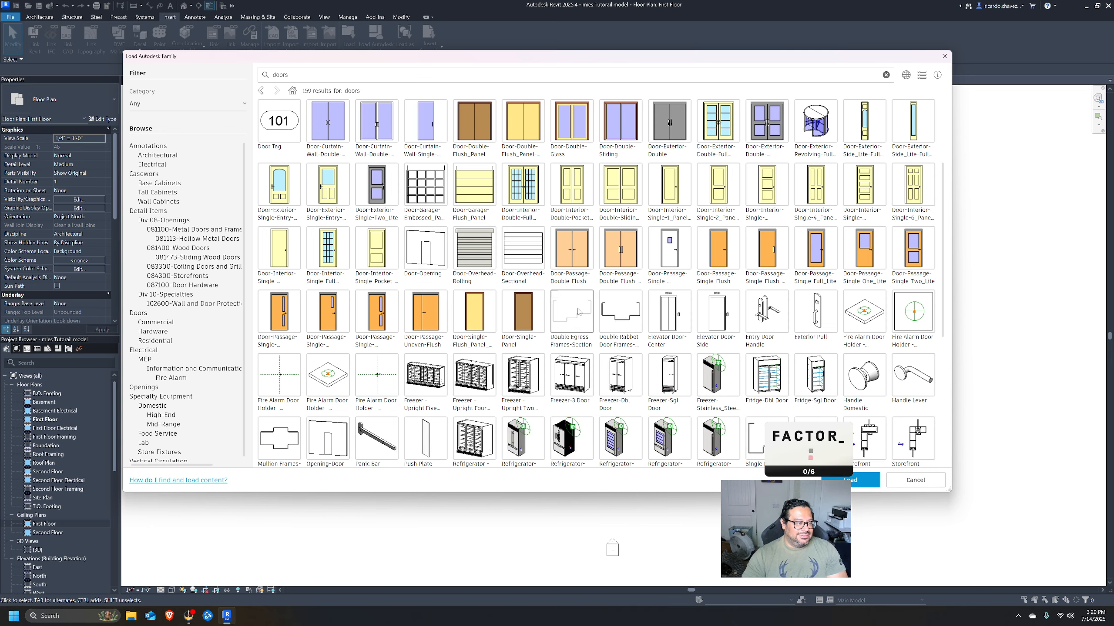
scroll(578, 312, "down", 2)
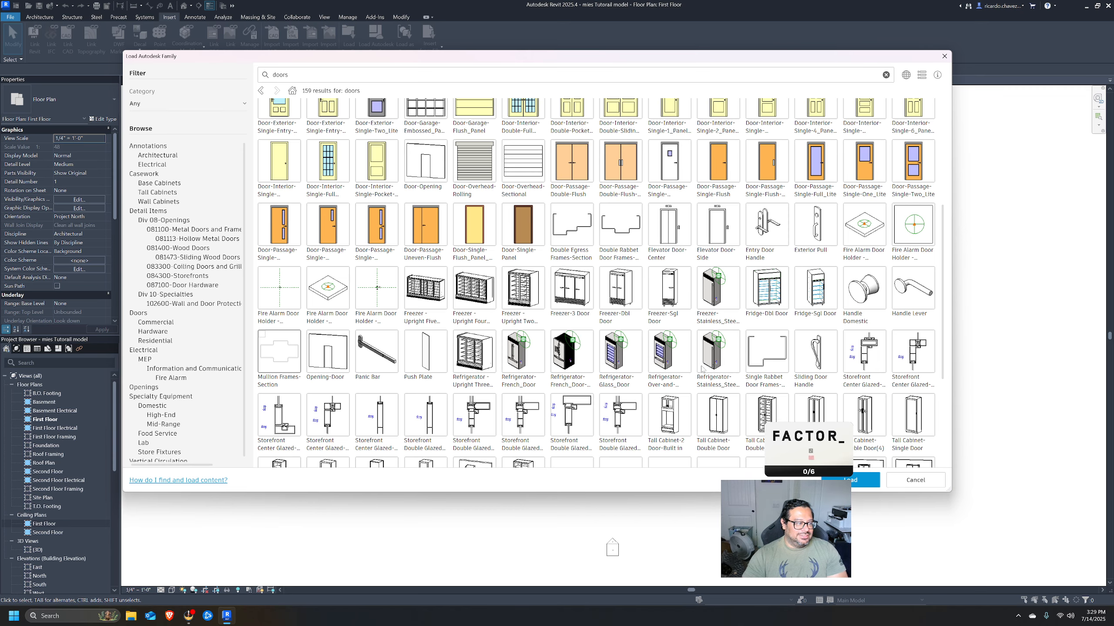
scroll(706, 351, "down", 4)
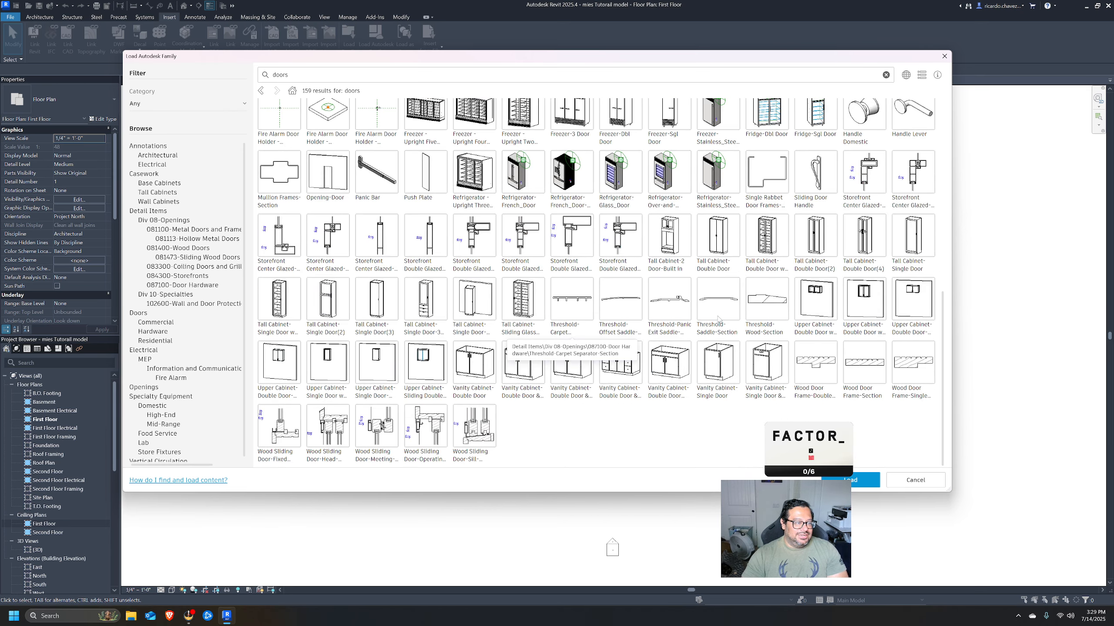
left_click(944, 57)
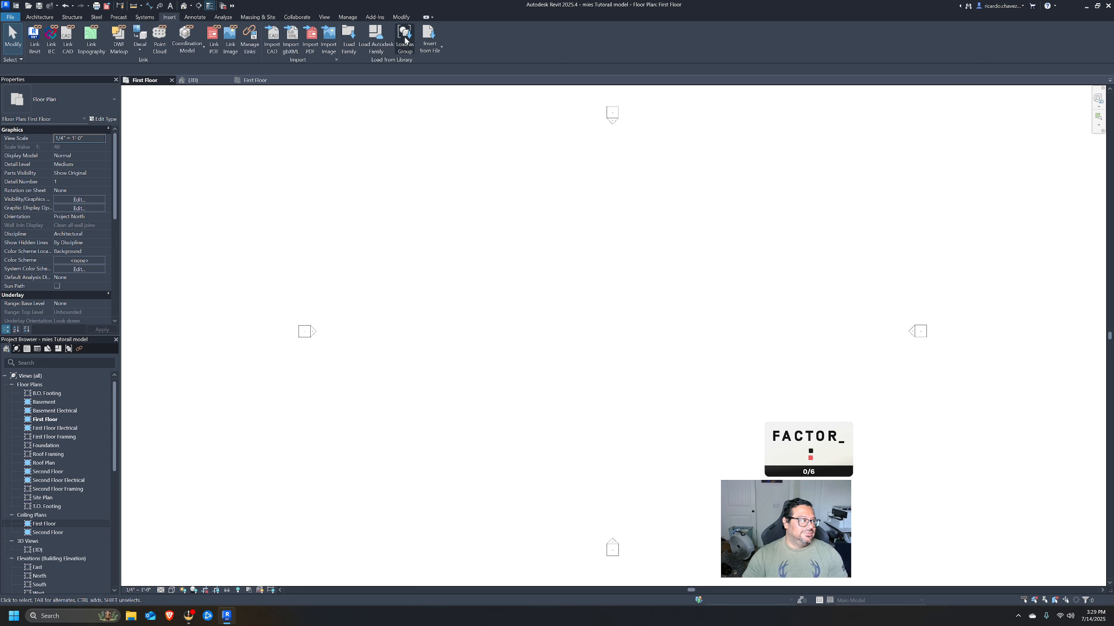
left_click(431, 46)
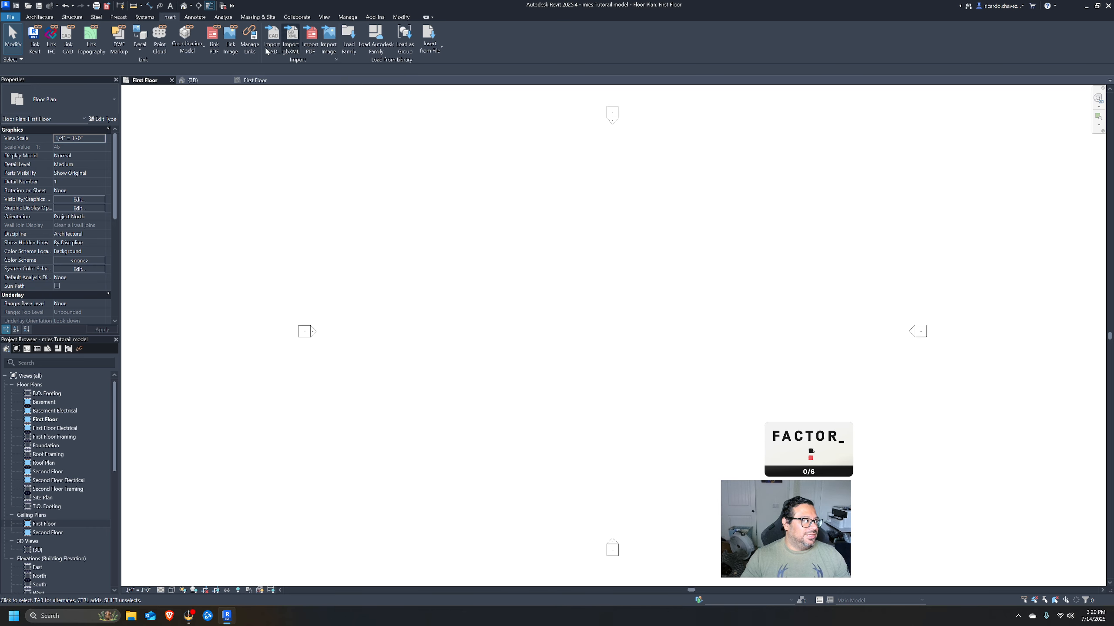
Start linking a PDF and choose planol-planta.pdf from the Mies Vand Pavilion folder inside Revit Tutorials.
left_click(215, 46)
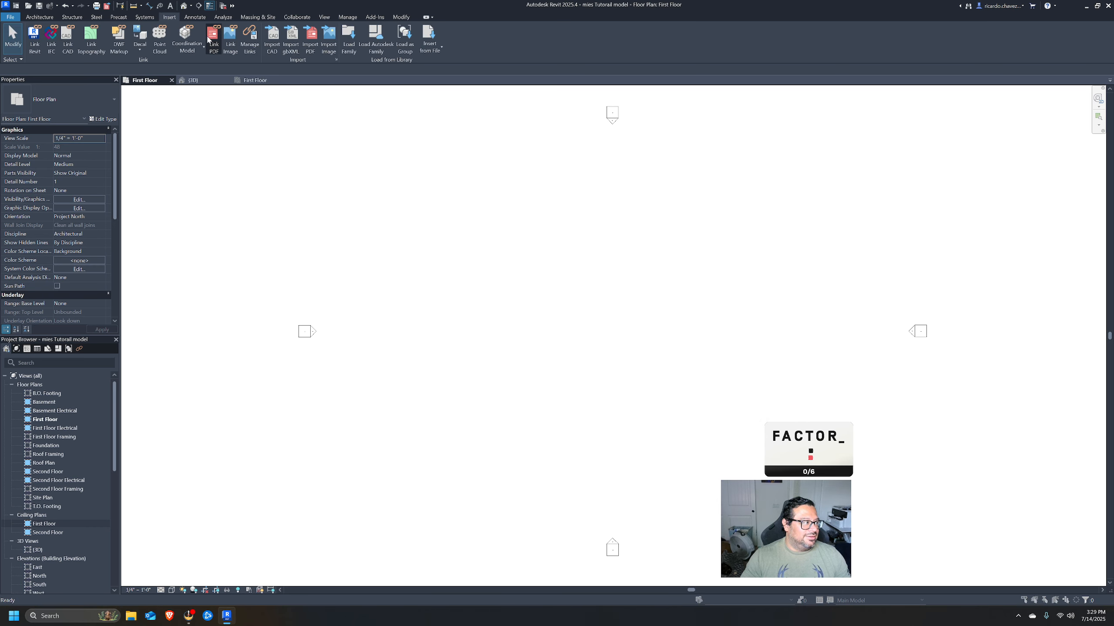
left_click(587, 228)
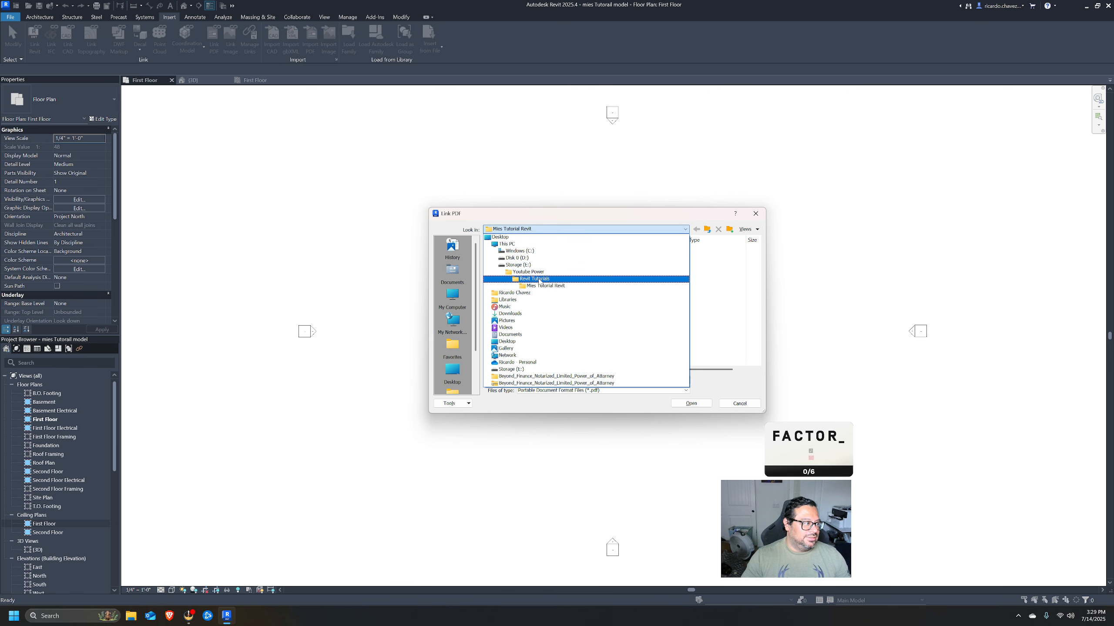
left_click(541, 279)
double_click(530, 257)
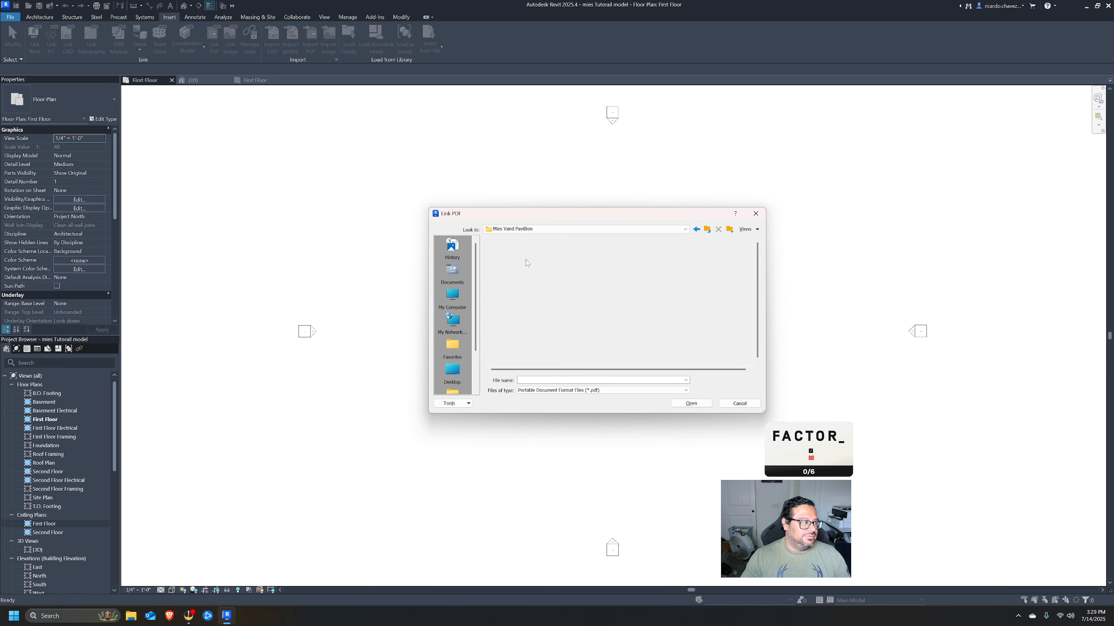
left_click(537, 271)
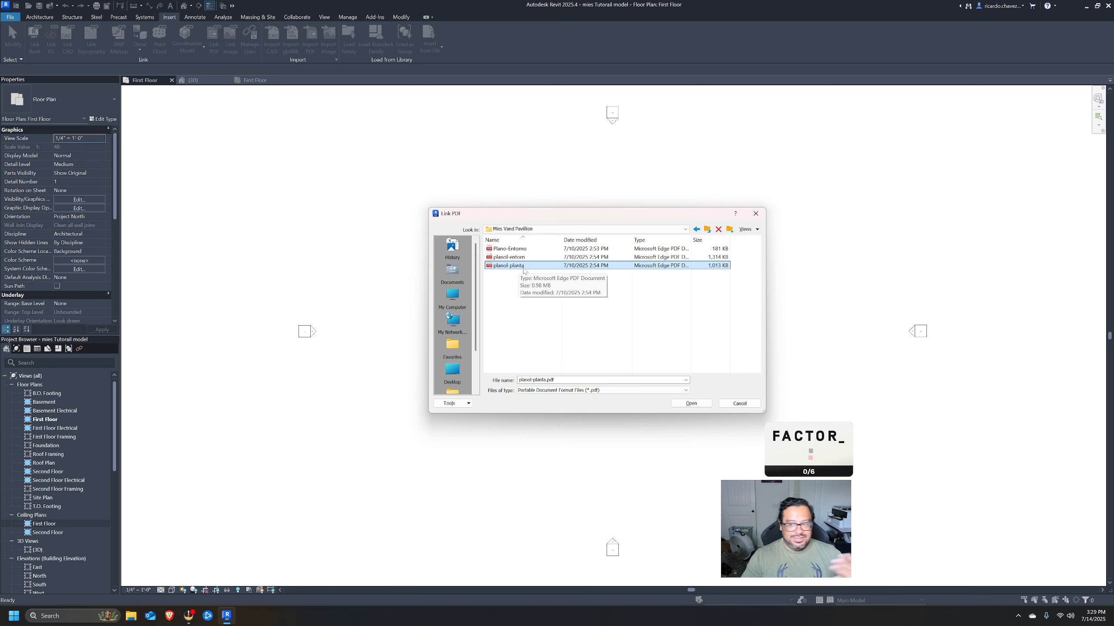
double_click(526, 268)
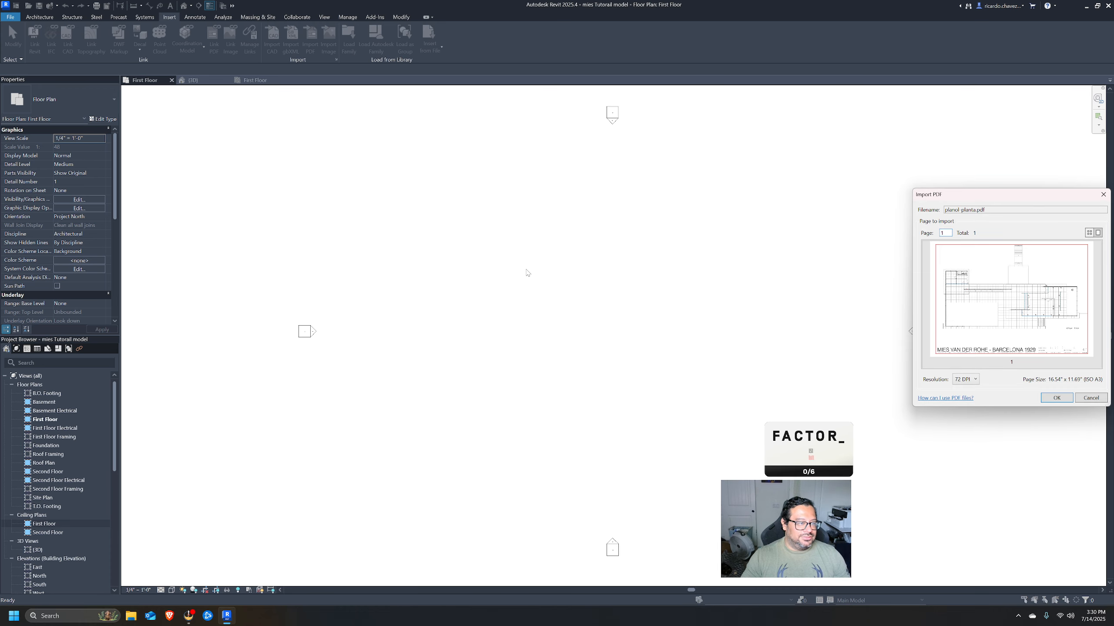
Set the PDF's resolution to 300 DPI and place the plan between the elevation markers in the First Floor view.
left_click_drag(986, 201, 694, 201)
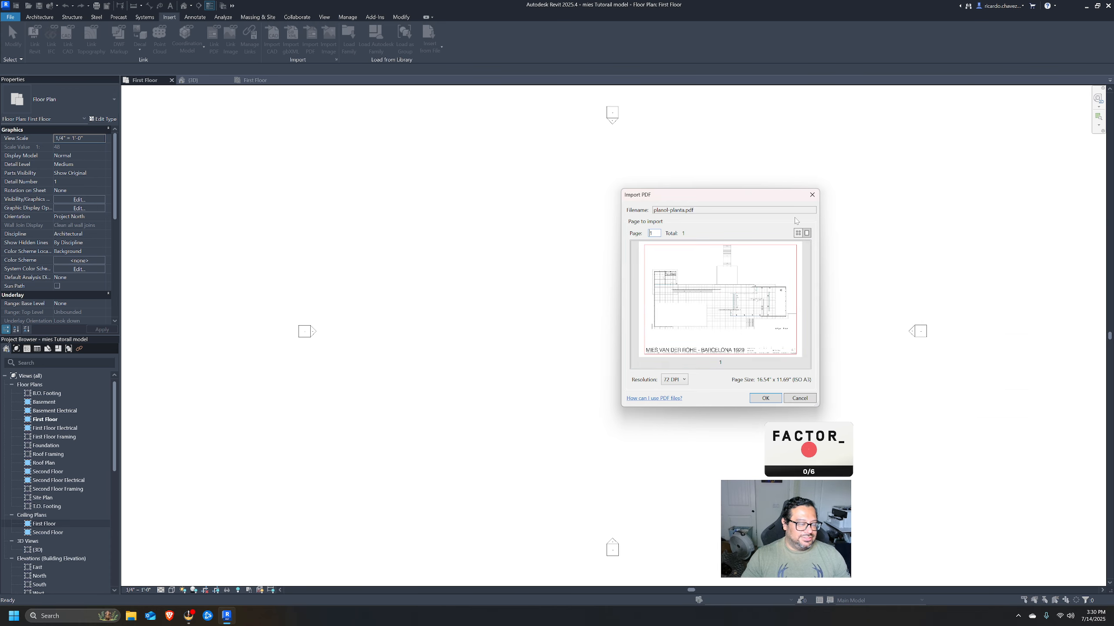
left_click(684, 380)
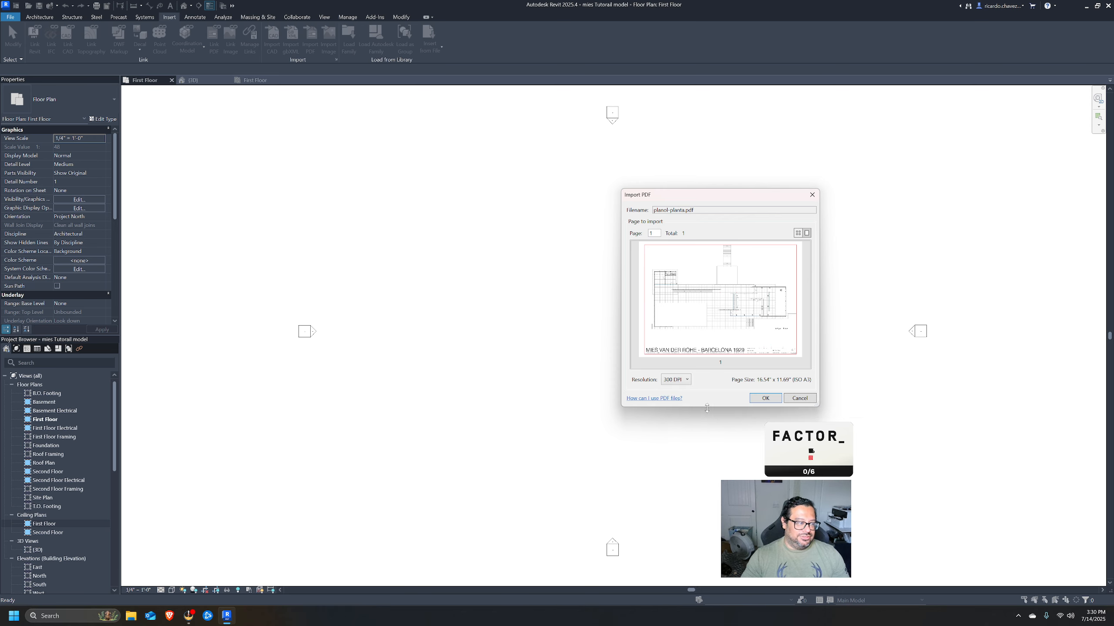
left_click(765, 399)
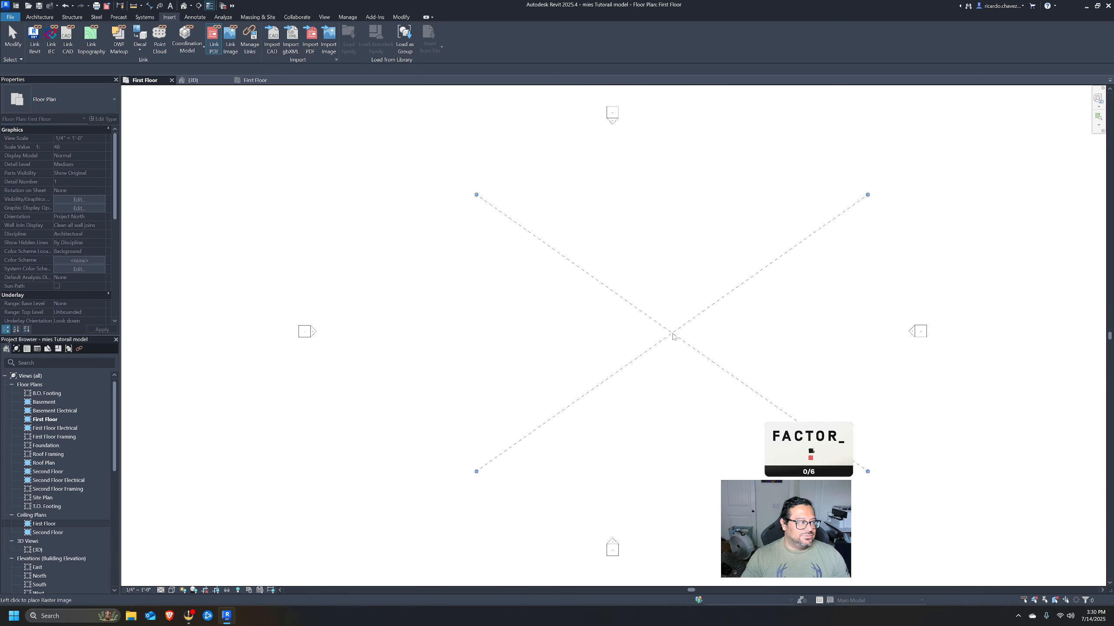
left_click(625, 335)
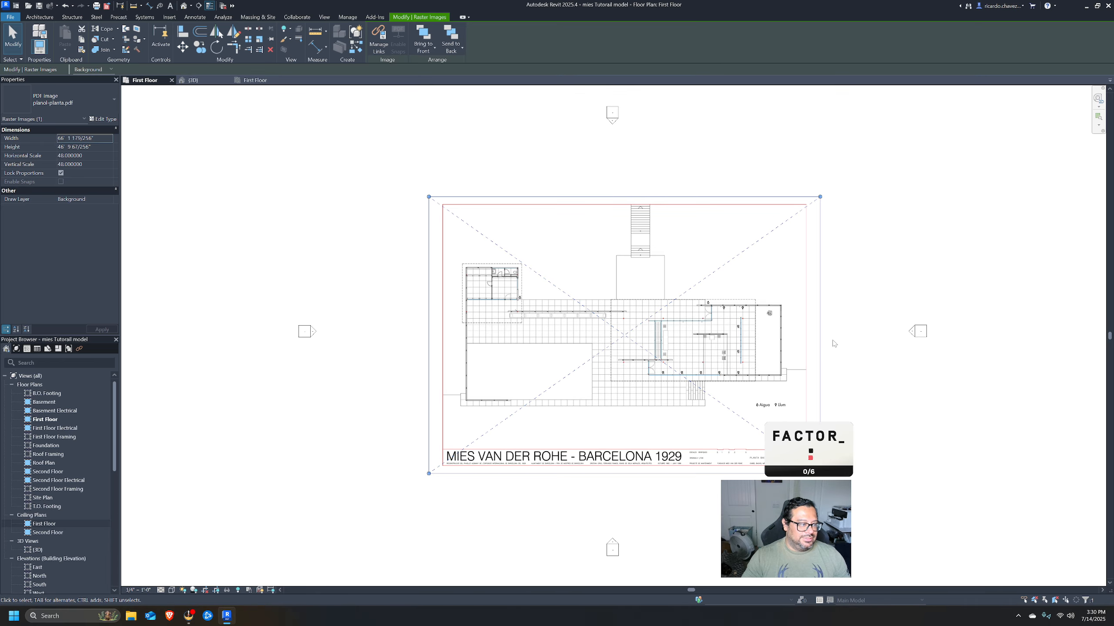
Switch to the First Floor ceiling plan and delete its gridded ceiling.
key("Escape")
scroll(627, 358, "up", 5)
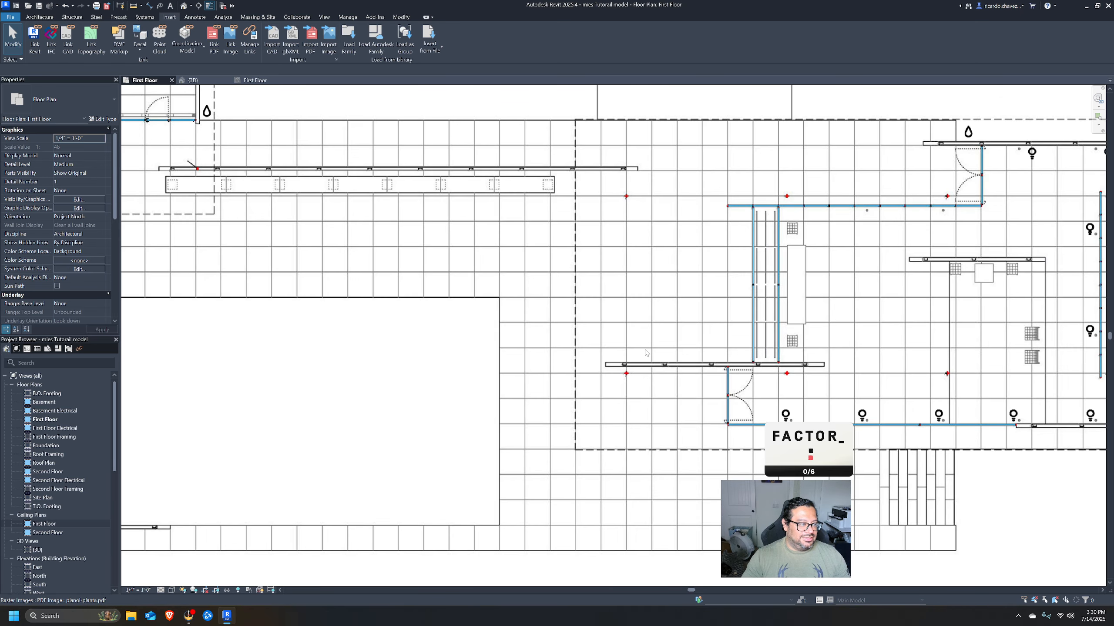
scroll(645, 352, "down", 3)
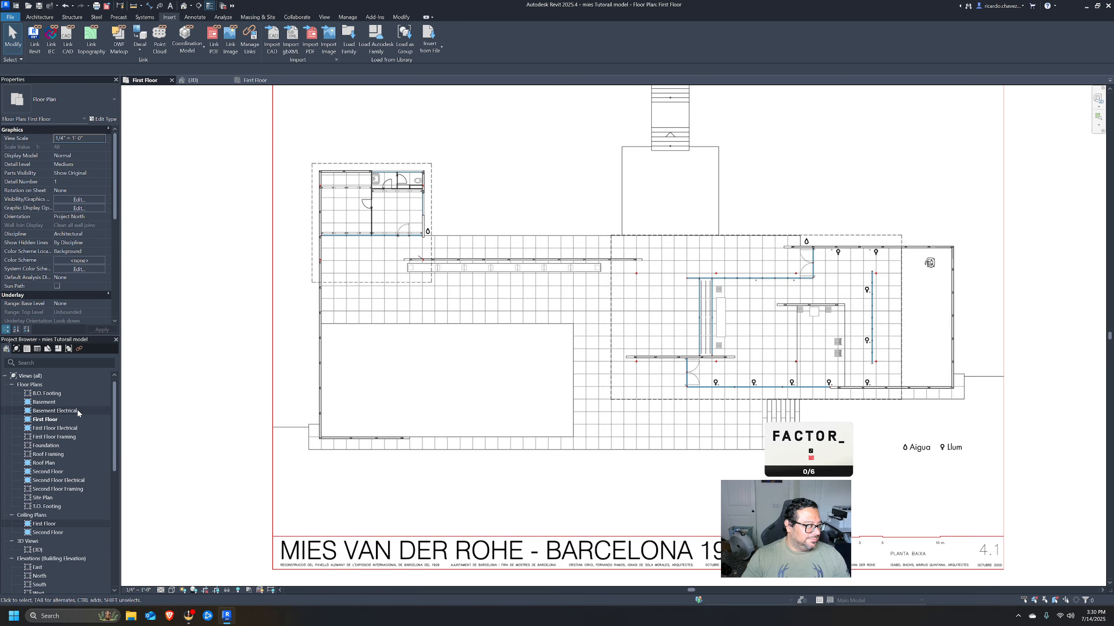
double_click(51, 472)
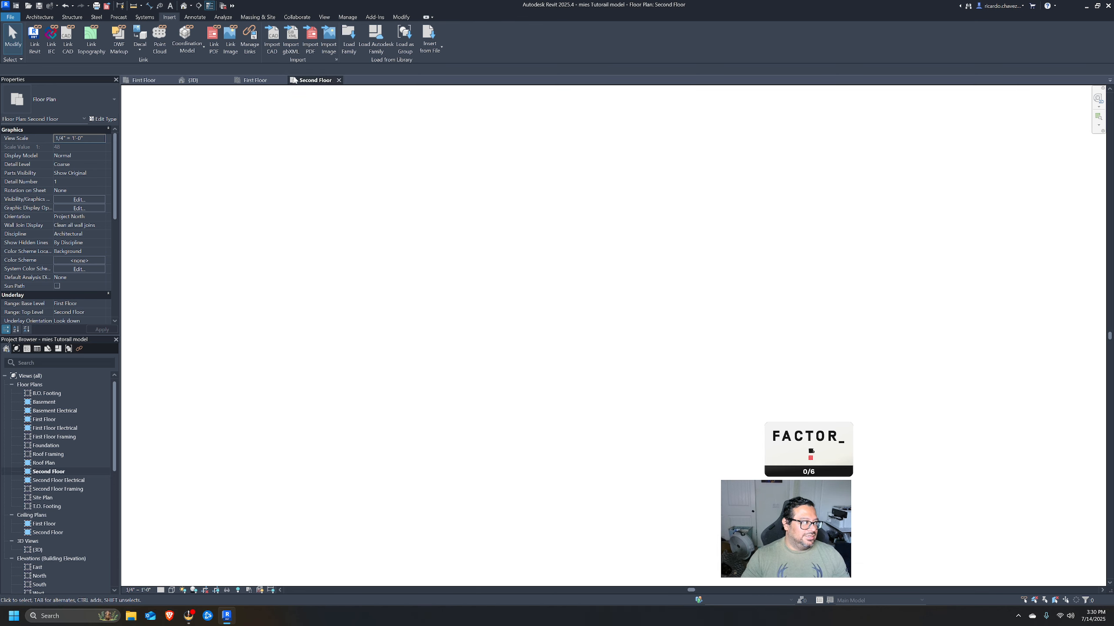
left_click(272, 80)
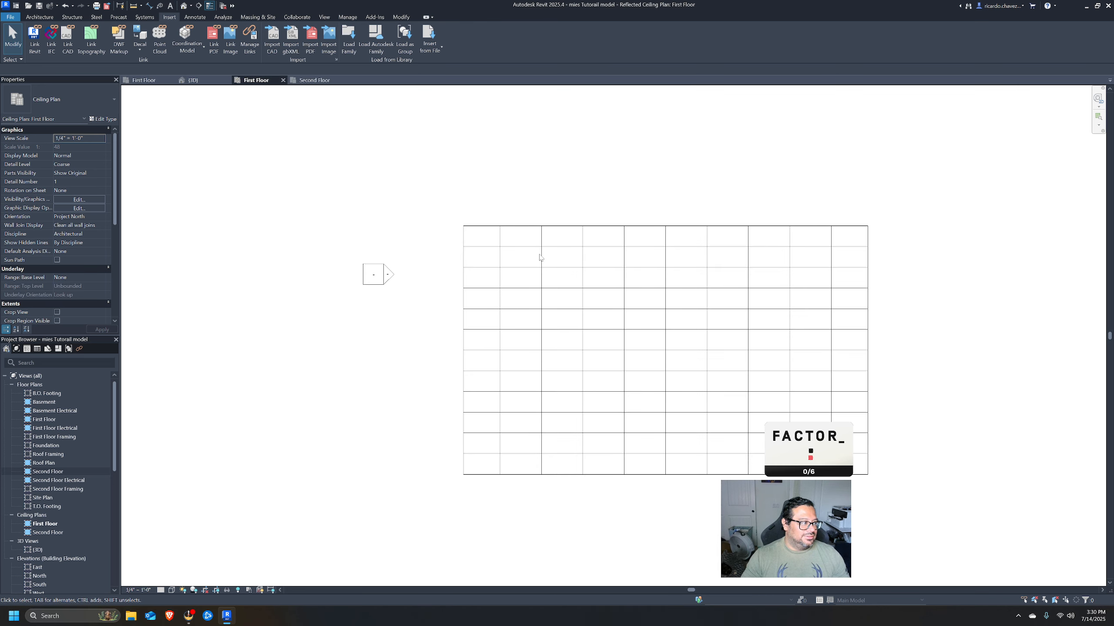
left_click(493, 225)
key("Delete")
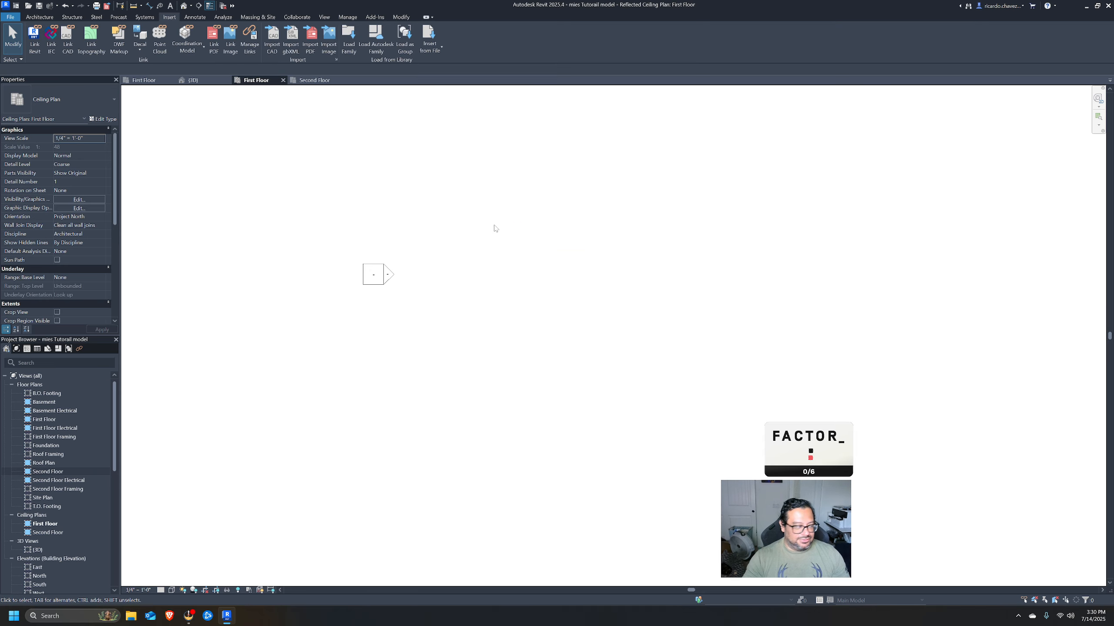
Delete the sloped roof in the 3D view and turn off the view's section box.
left_click(144, 80)
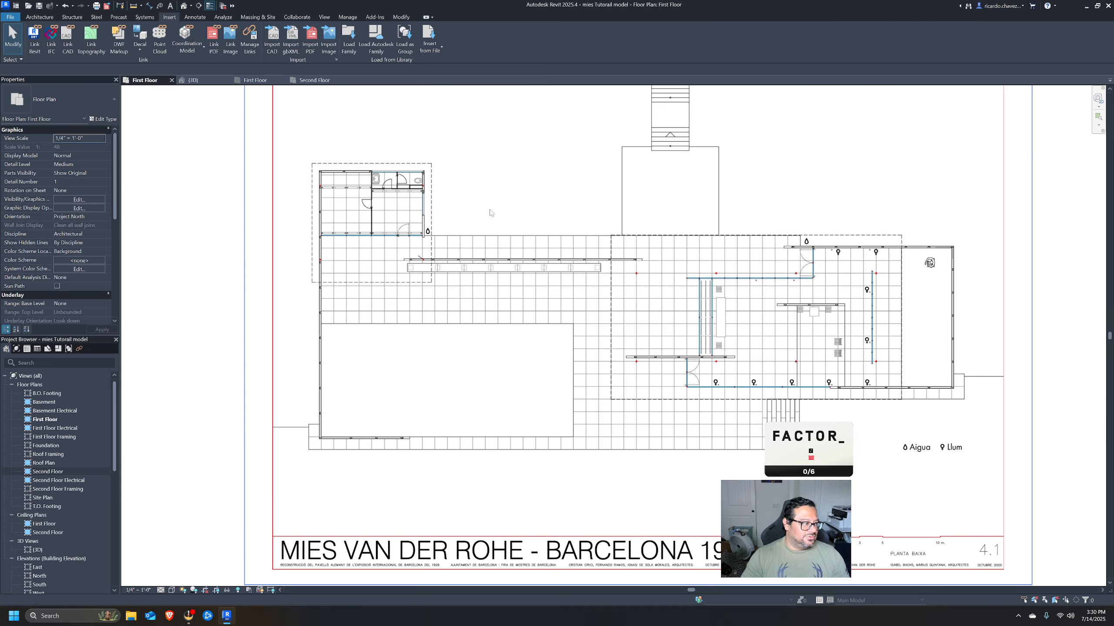
left_click(186, 9)
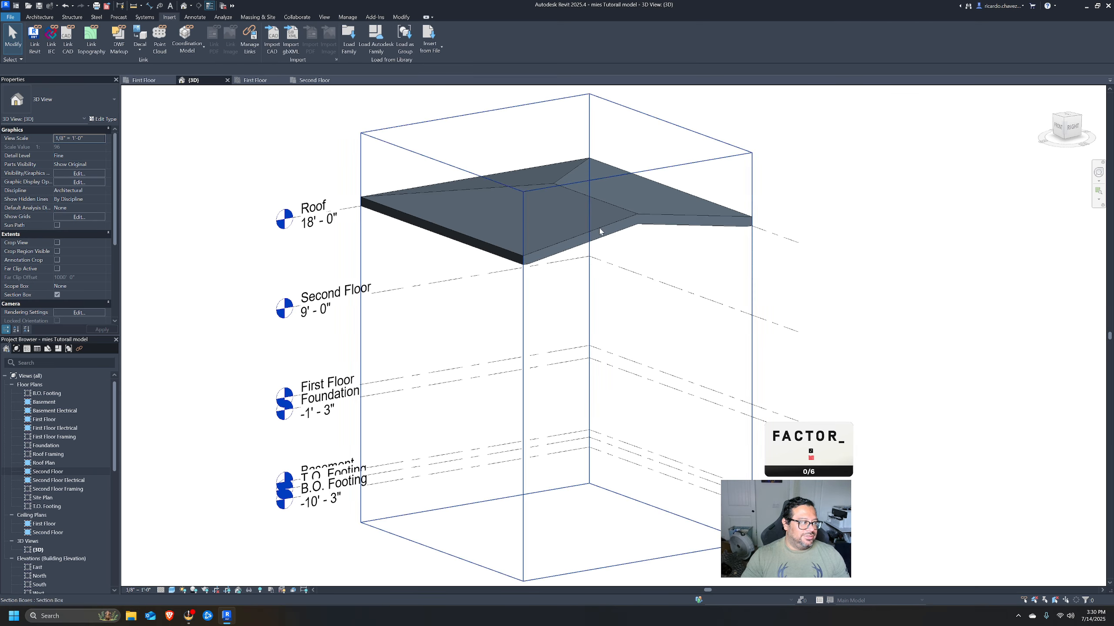
scroll(604, 216, "down", 3)
left_click(638, 223)
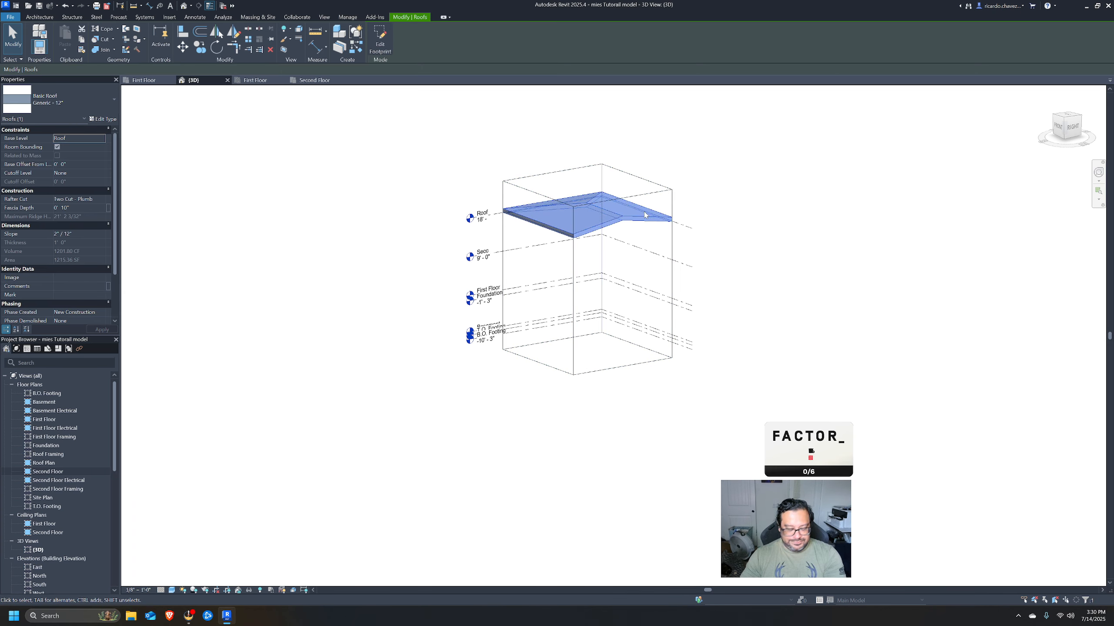
key("Delete")
left_click(57, 295)
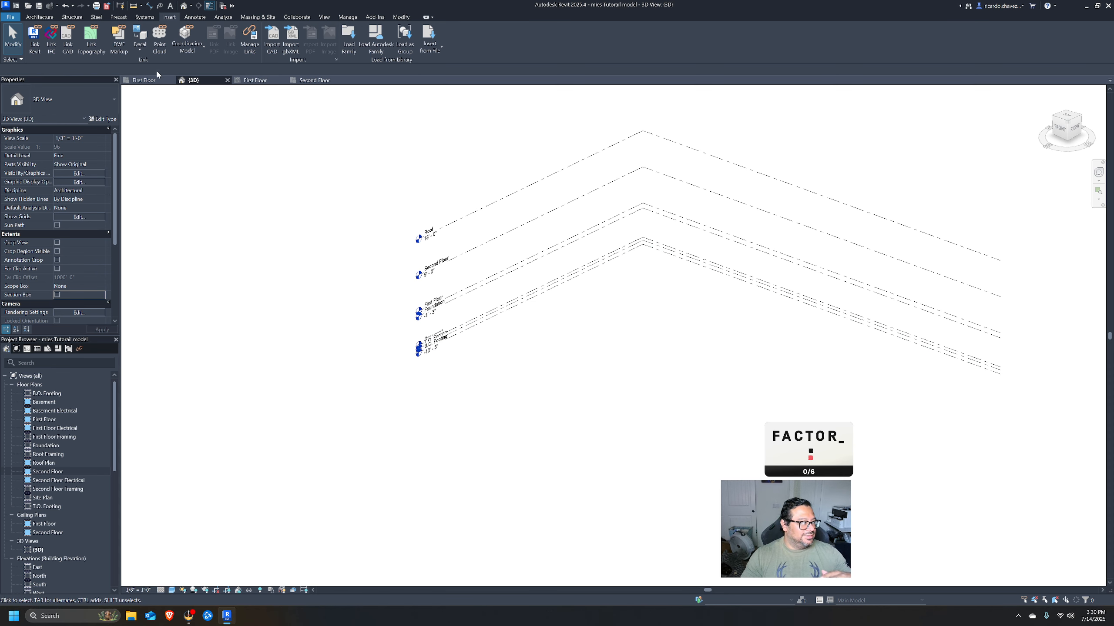
Return to the First Floor plan and examine the linked planol-planta.pdf and its link options in Manage Links.
left_click(143, 80)
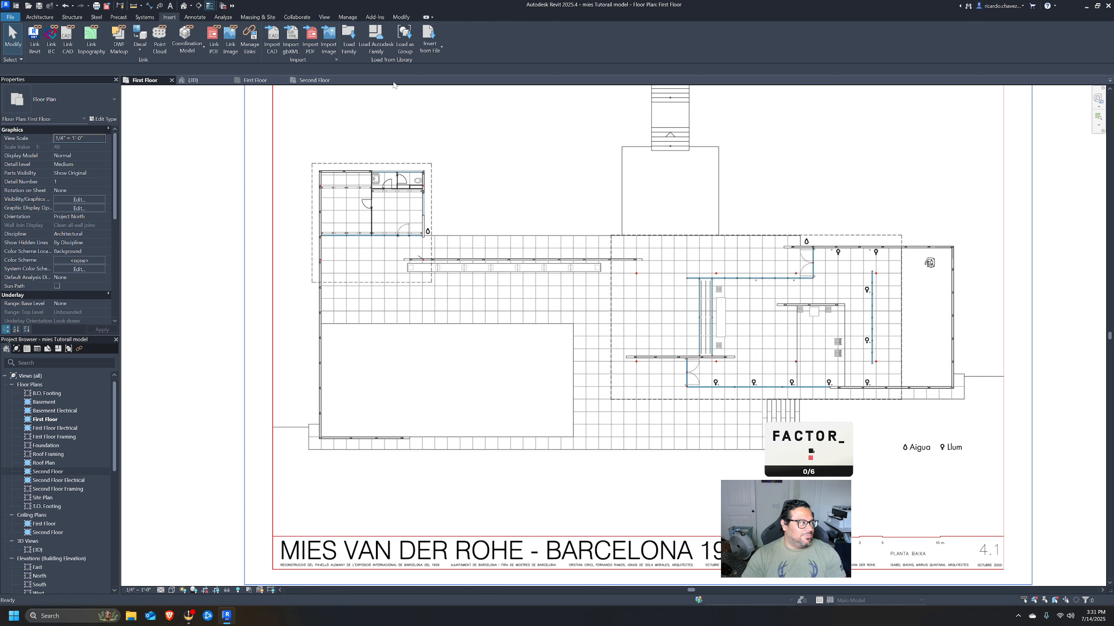
left_click(47, 16)
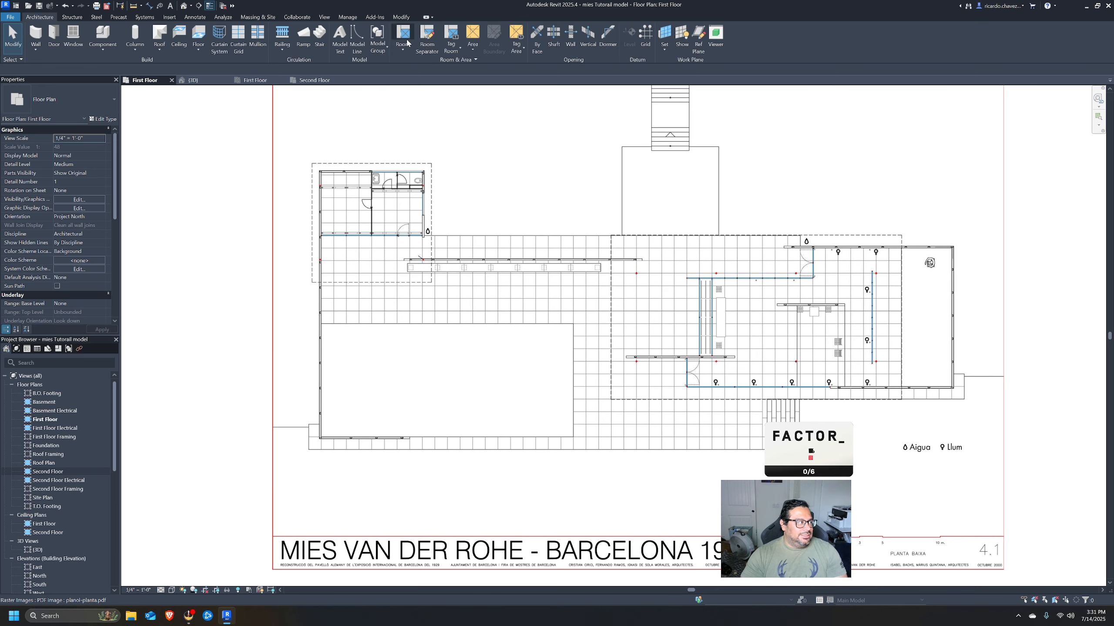
left_click(345, 18)
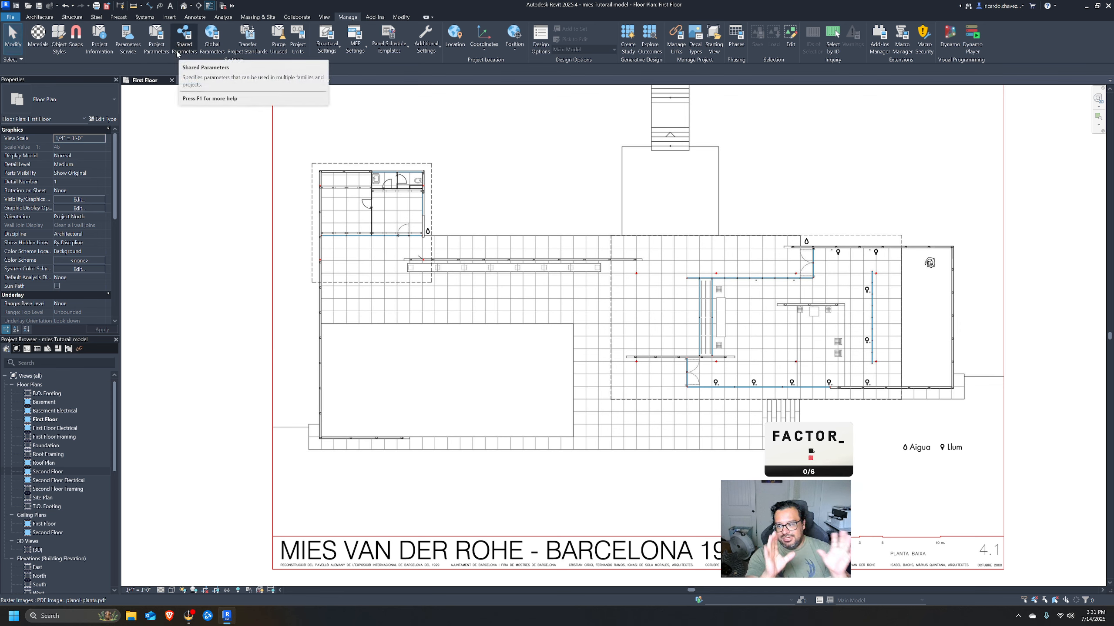
left_click(675, 39)
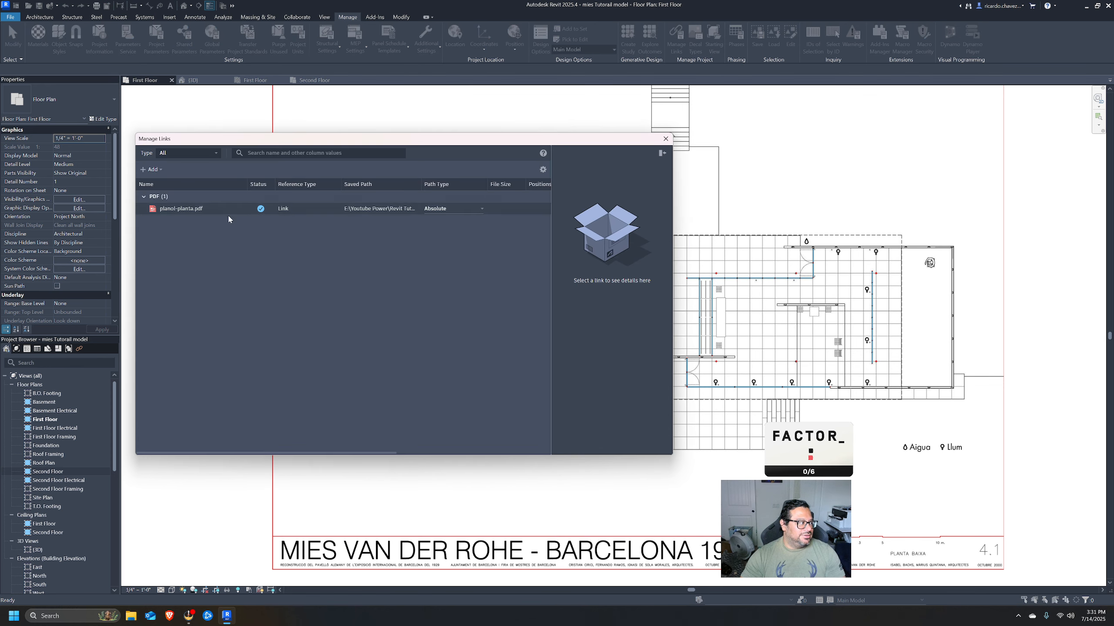
left_click(221, 212)
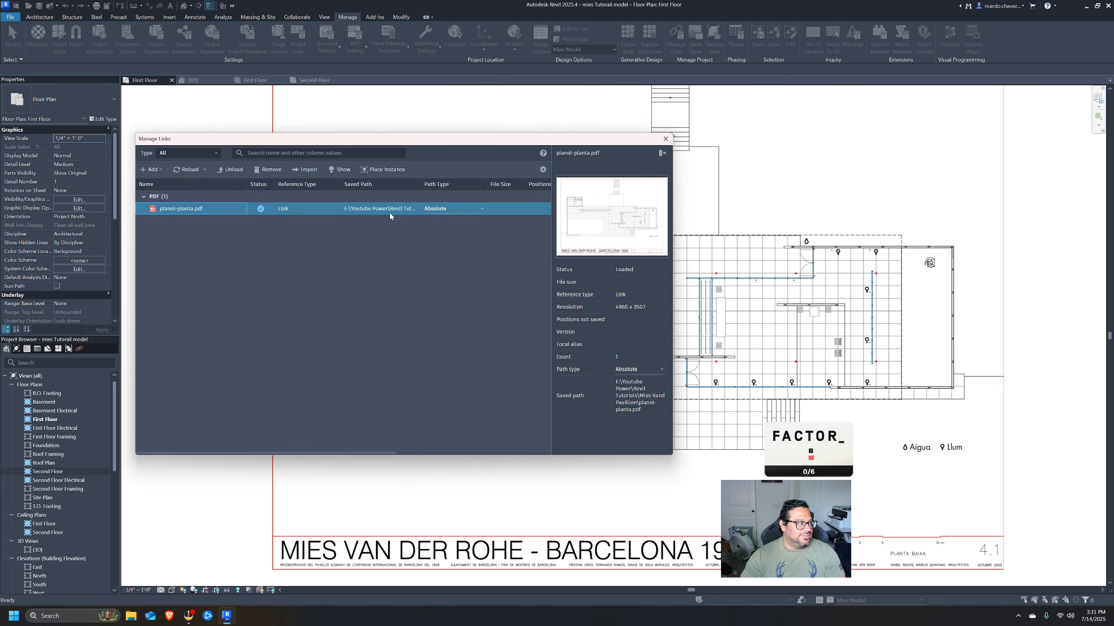
right_click(218, 211)
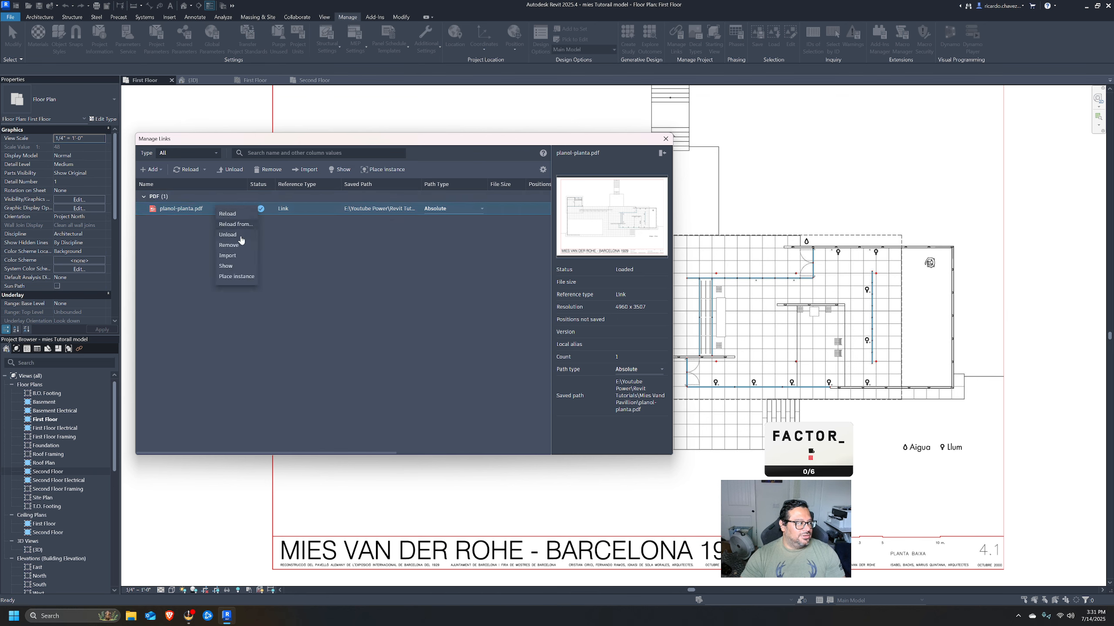
left_click(395, 293)
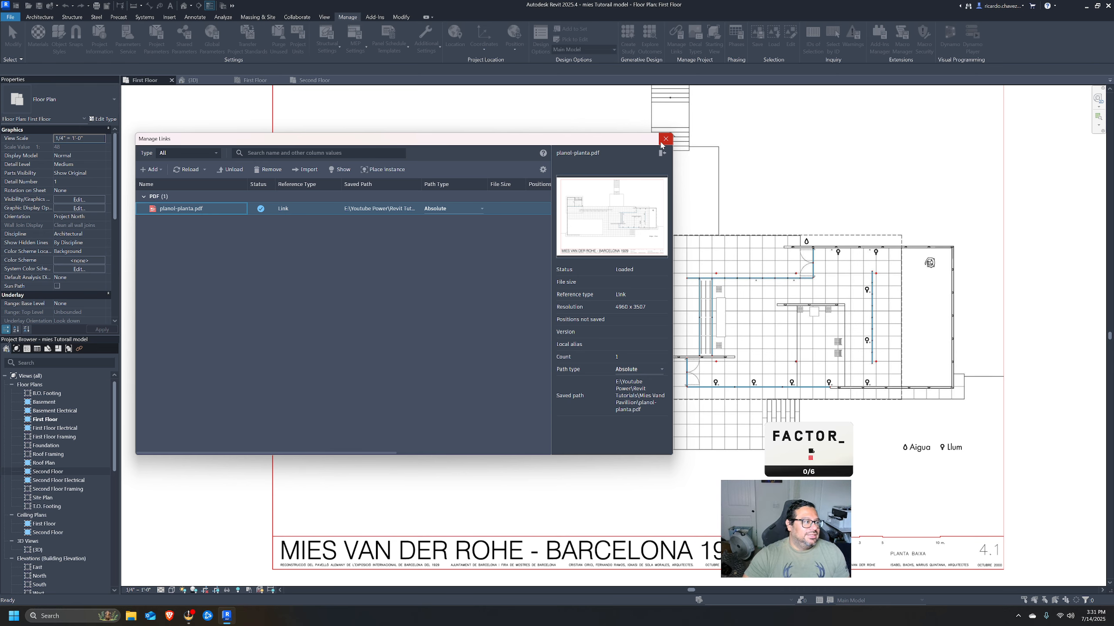
left_click(665, 139)
Examine the graphic scale bar in the title block of the linked PDF plan.
middle_click_drag(833, 487, 790, 326)
scroll(845, 400, "up", 6)
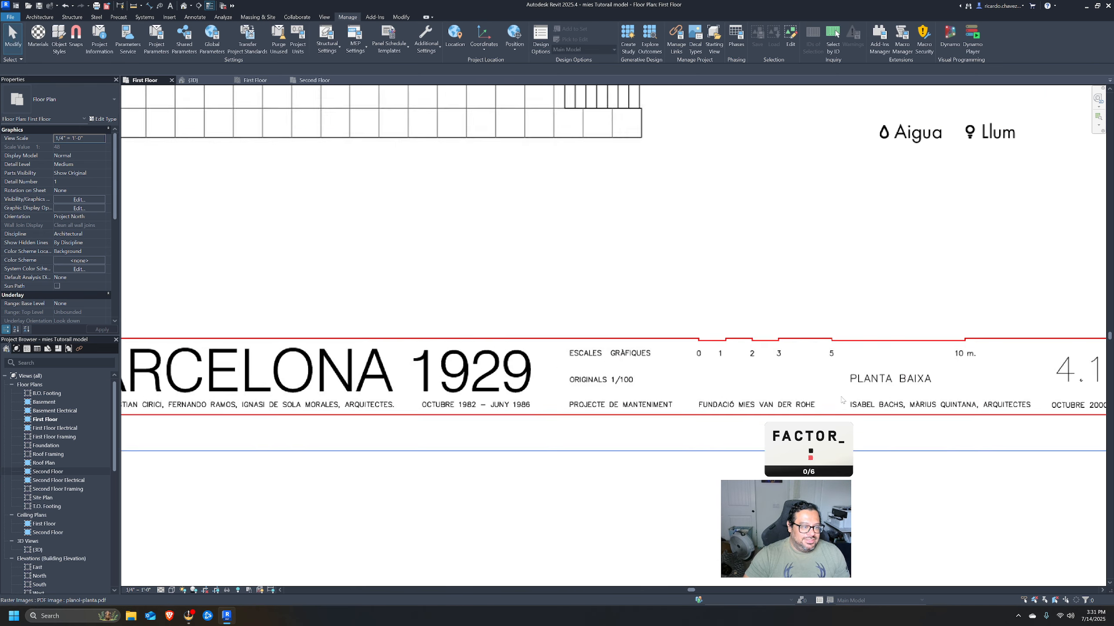
scroll(674, 349, "down", 3)
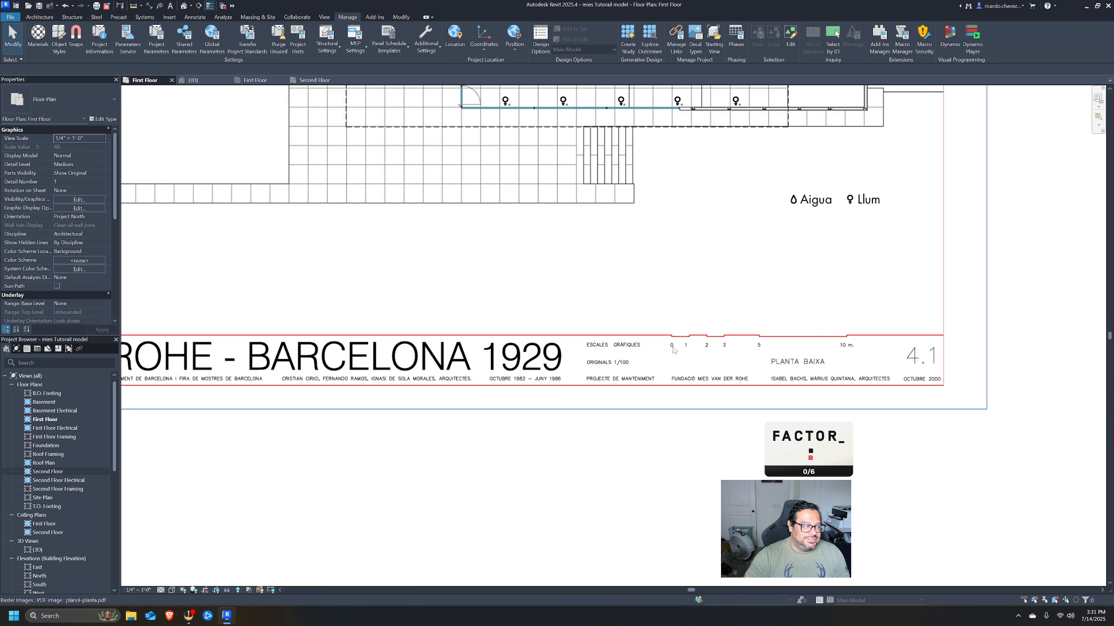
middle_click_drag(683, 348, 813, 386)
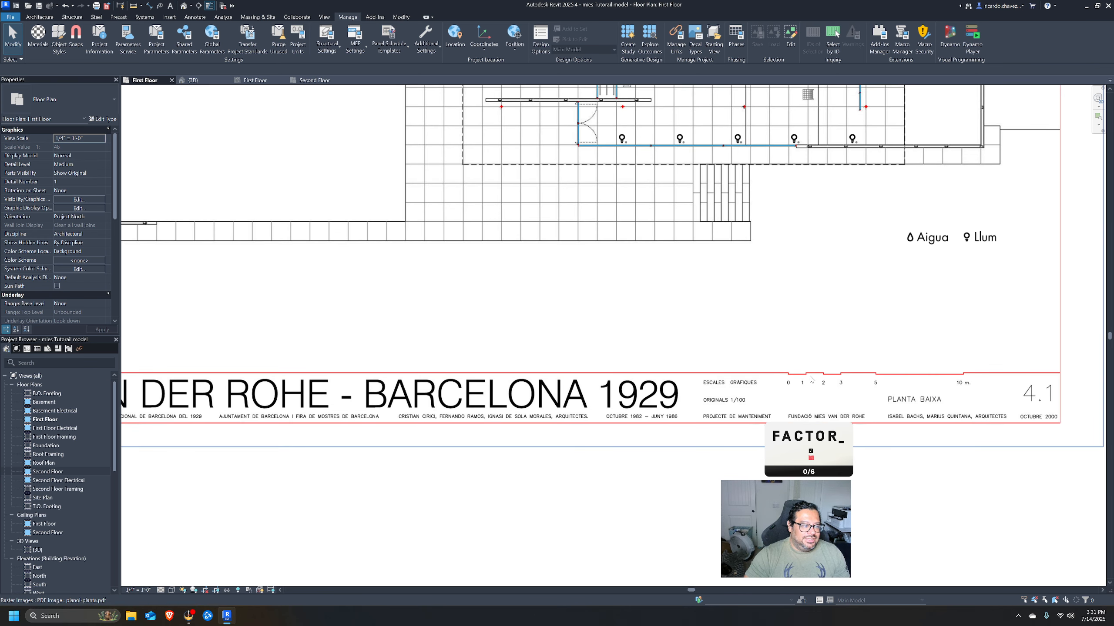
scroll(810, 379, "up", 3)
scroll(841, 377, "down", 2)
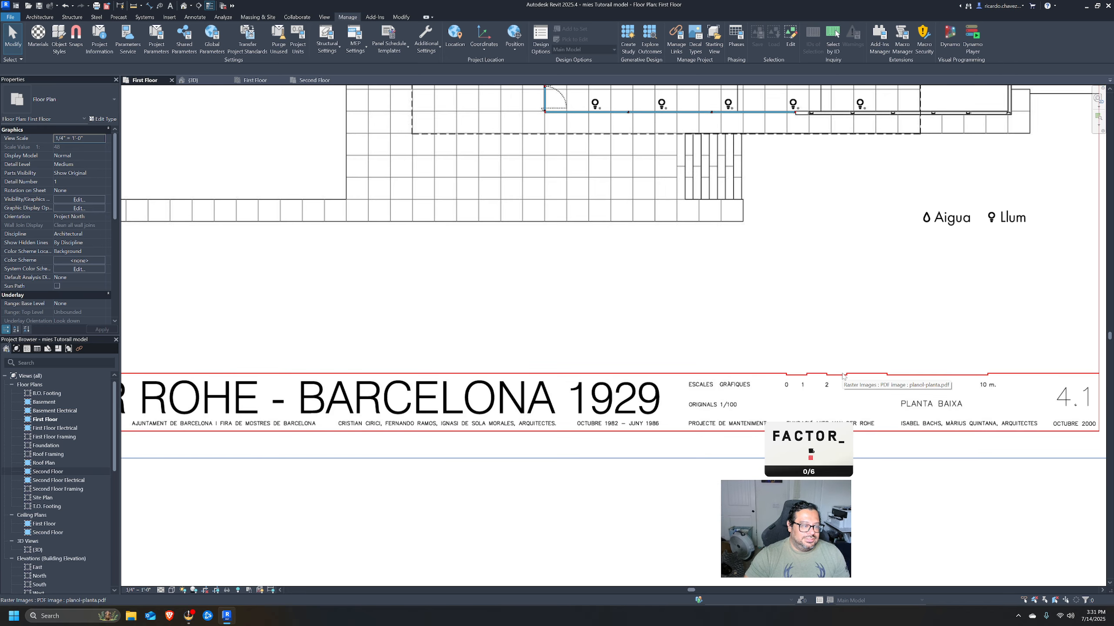
middle_click_drag(842, 376, 824, 381)
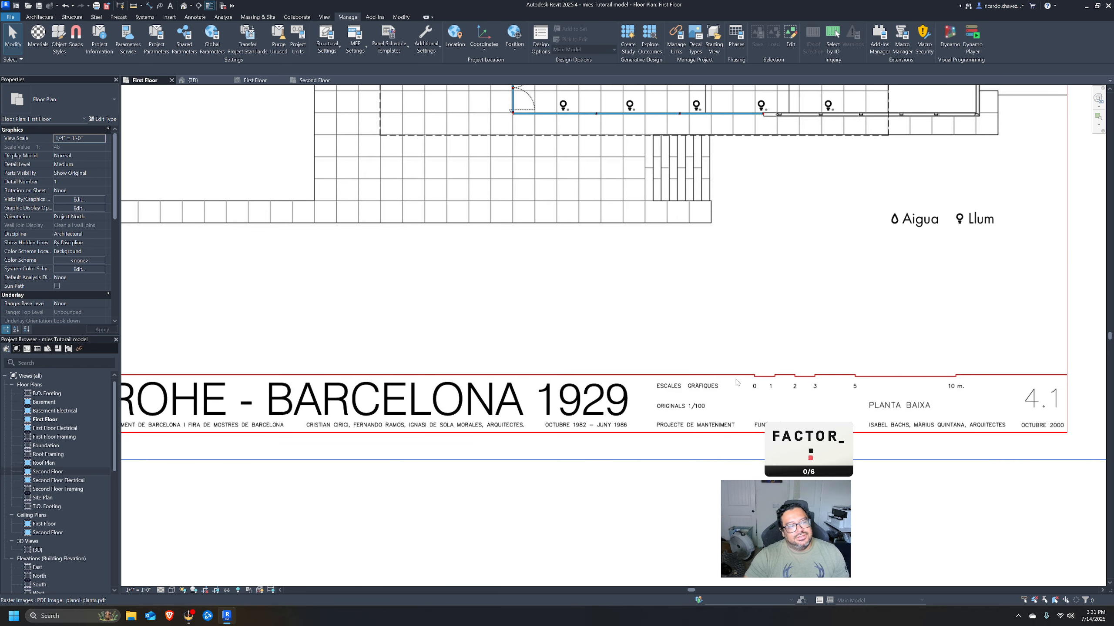
scroll(763, 372, "up", 3)
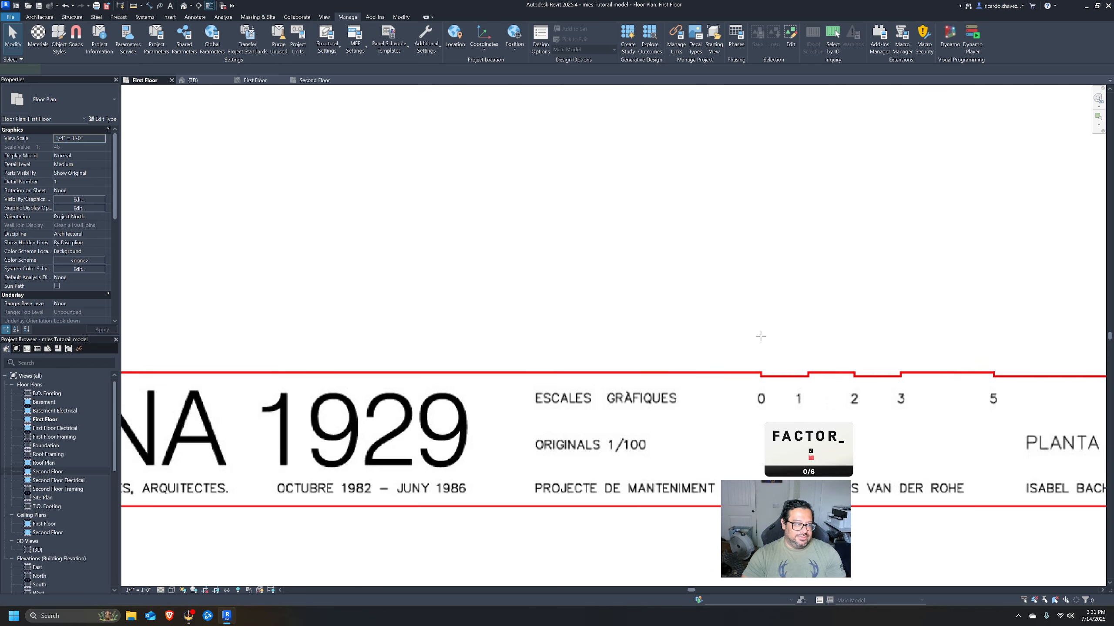
key("d")
key("l")
key("Escape")
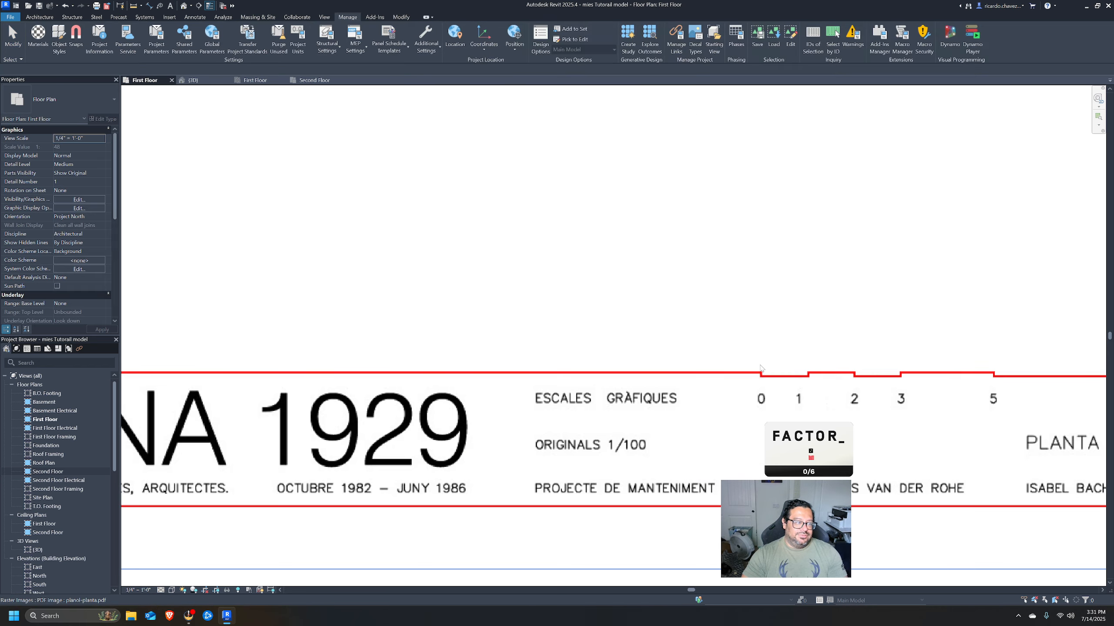
Try to scale the PDF plan graphically from its scale bar's zero mark, entering a length of 4, and undo the scaling.
scroll(759, 365, "down", 2)
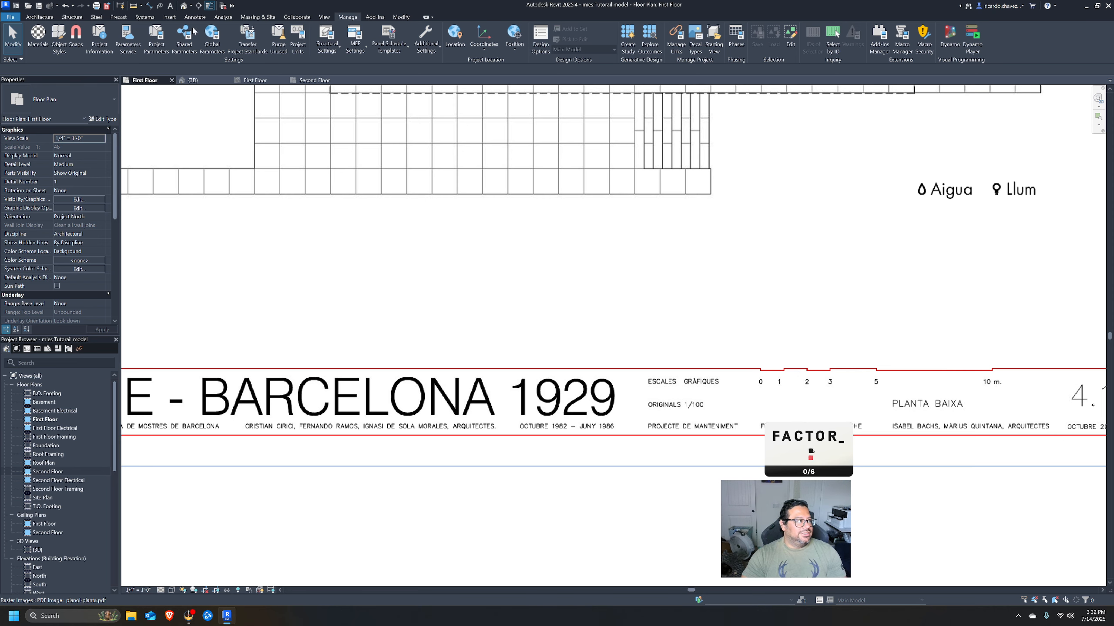
left_click(400, 16)
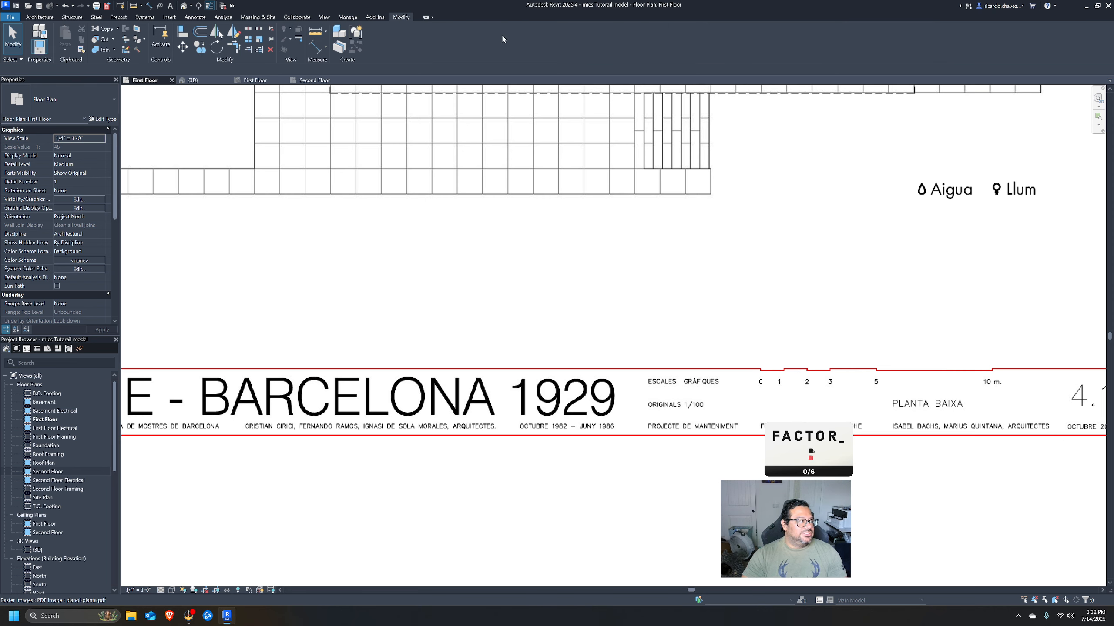
scroll(778, 393, "down", 5)
left_click_drag(777, 394, 726, 390)
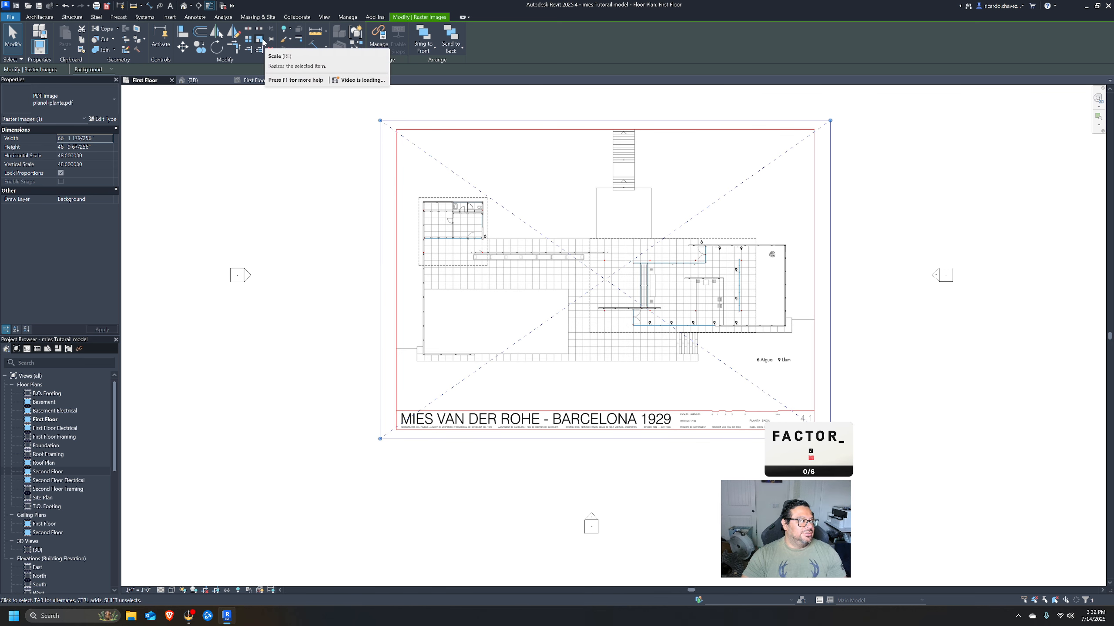
left_click(262, 42)
scroll(692, 319, "up", 3)
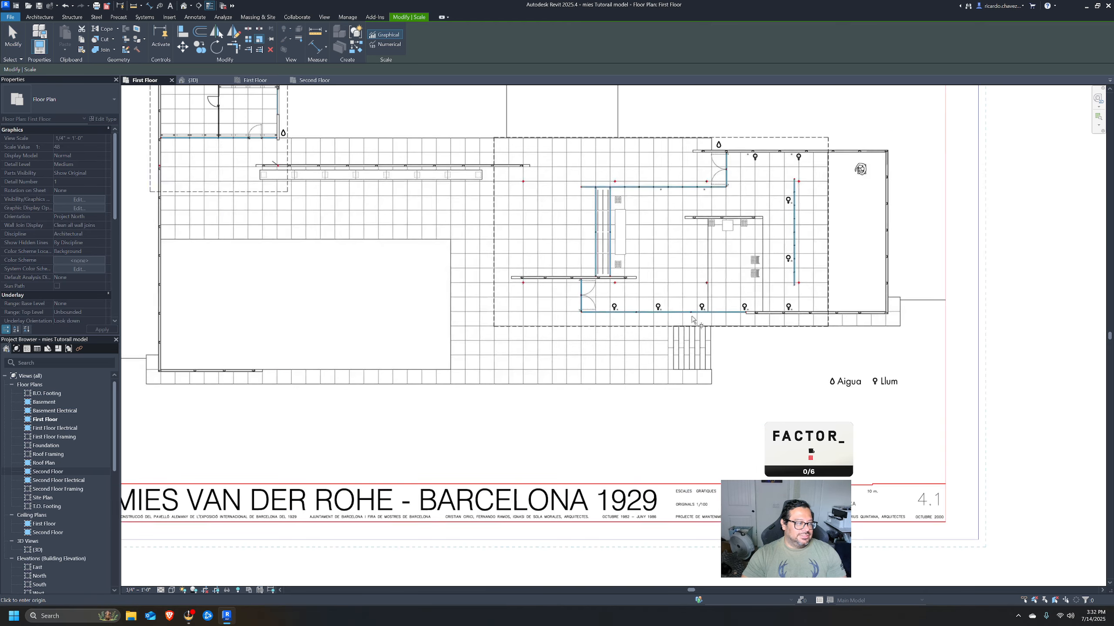
scroll(713, 450, "up", 5)
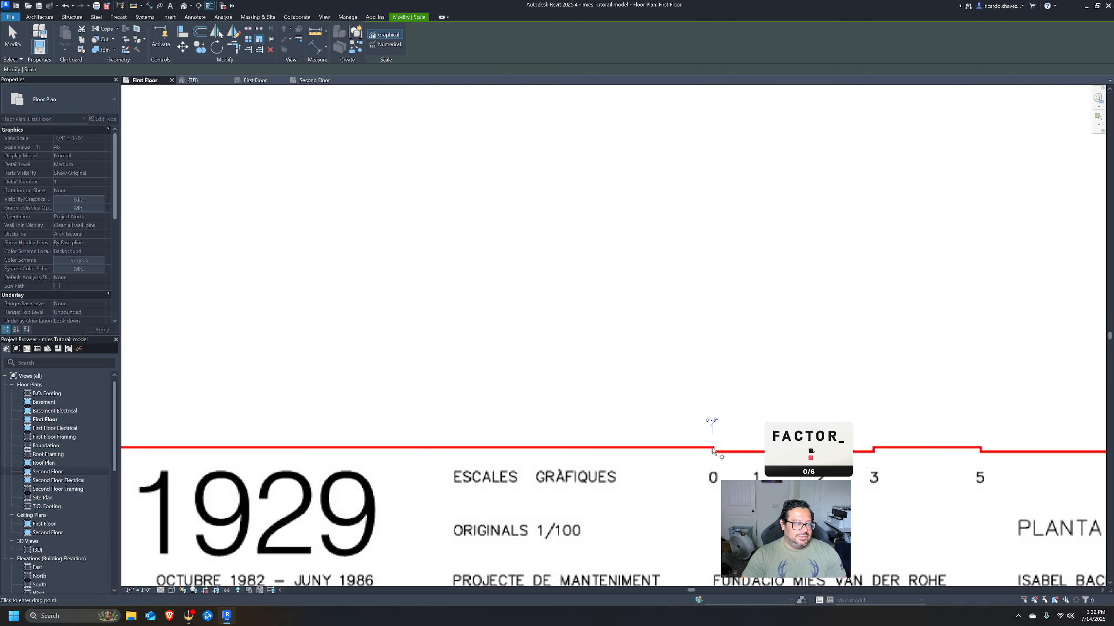
left_click(767, 448)
type("4")
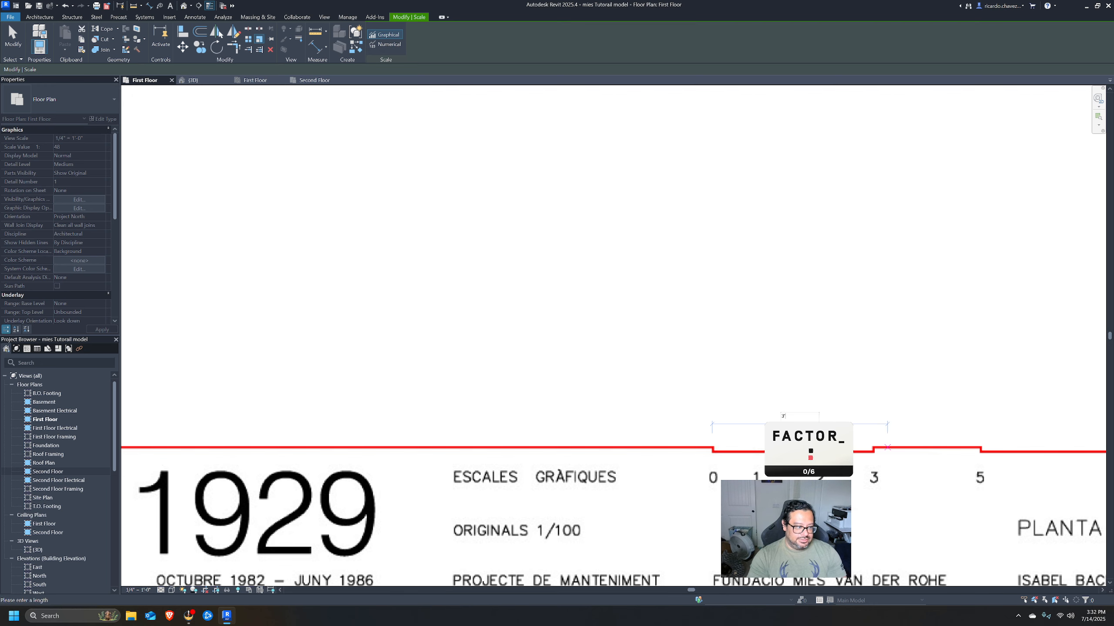
key("Return")
key("ctrl+z")
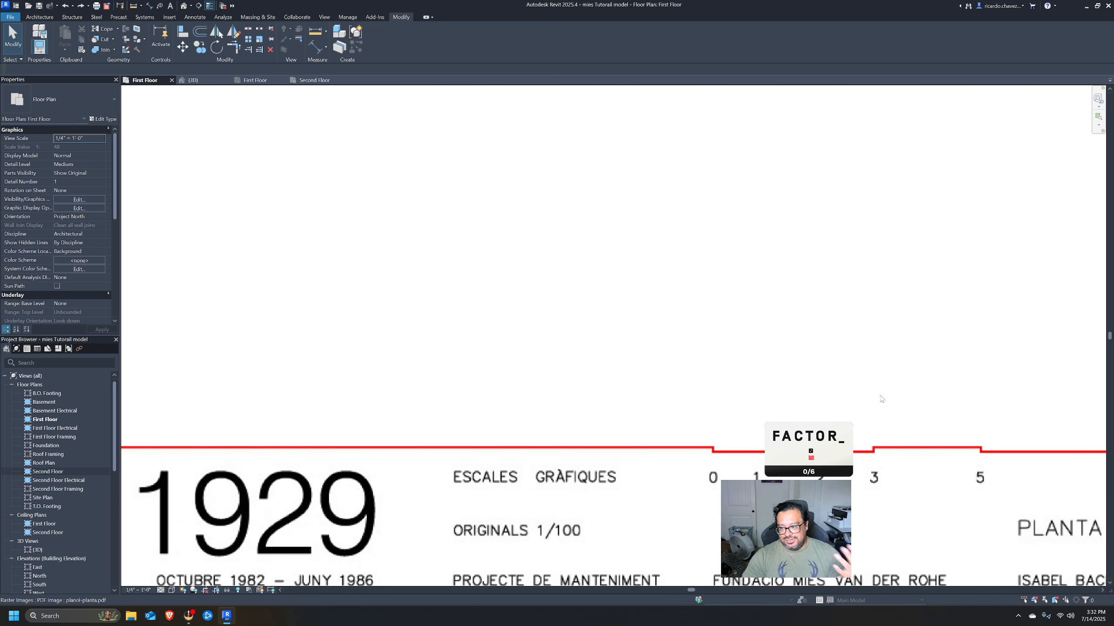
Try to scale the PDF plan graphically to a scale of 144, using the title block scale bar's 0 to 1 segment.
left_click(259, 39)
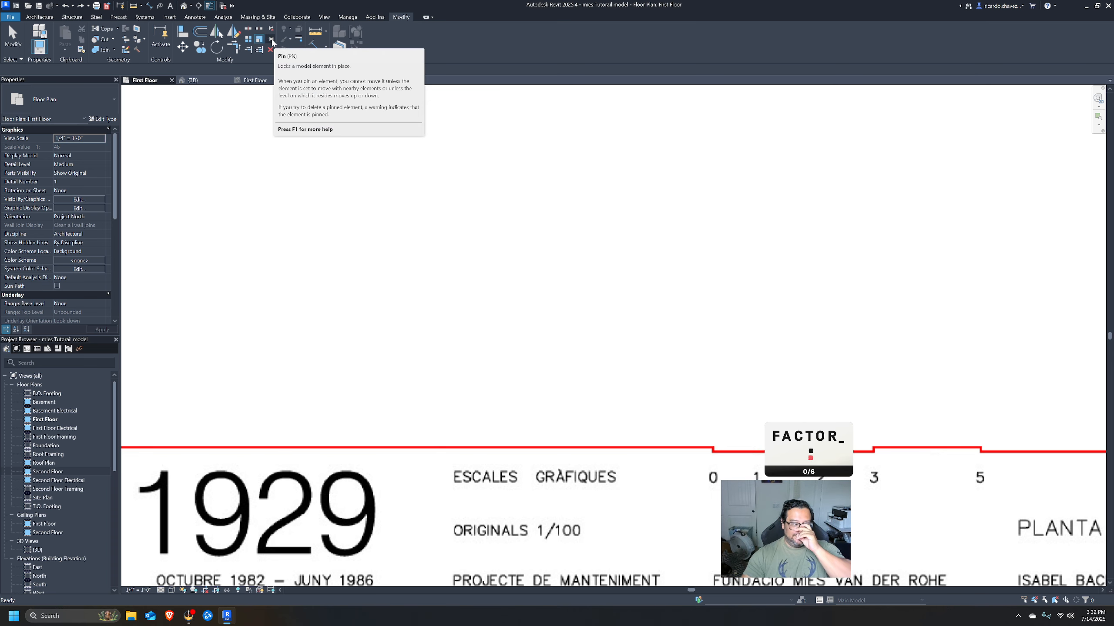
middle_click_drag(770, 428, 603, 361)
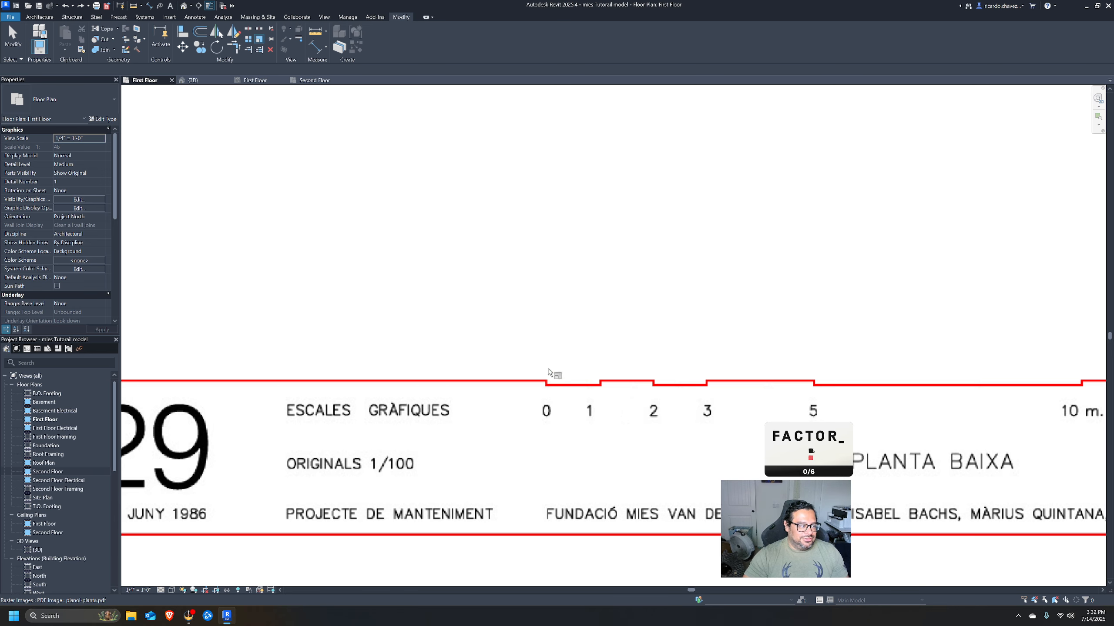
scroll(658, 316, "down", 6)
left_click(700, 209)
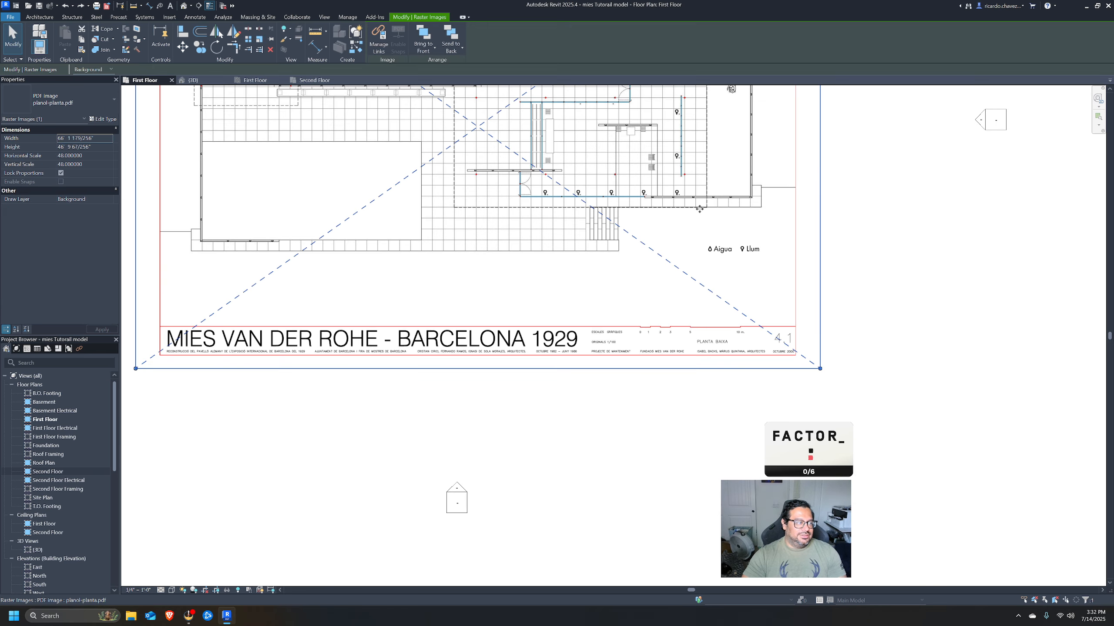
middle_click_drag(552, 242, 578, 281)
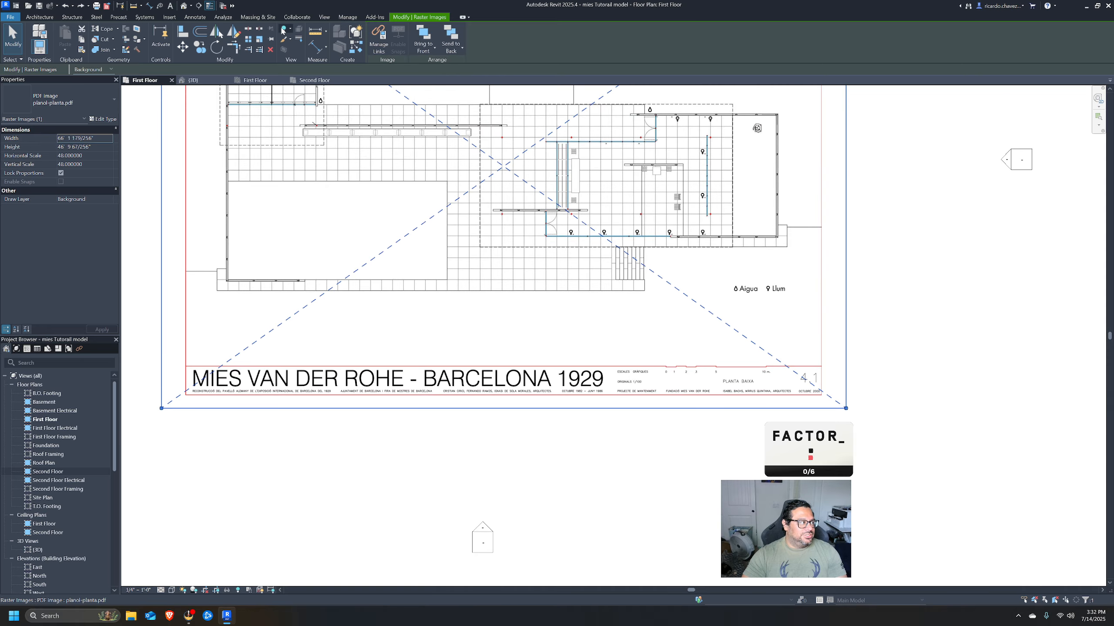
left_click(263, 41)
scroll(666, 377, "up", 10)
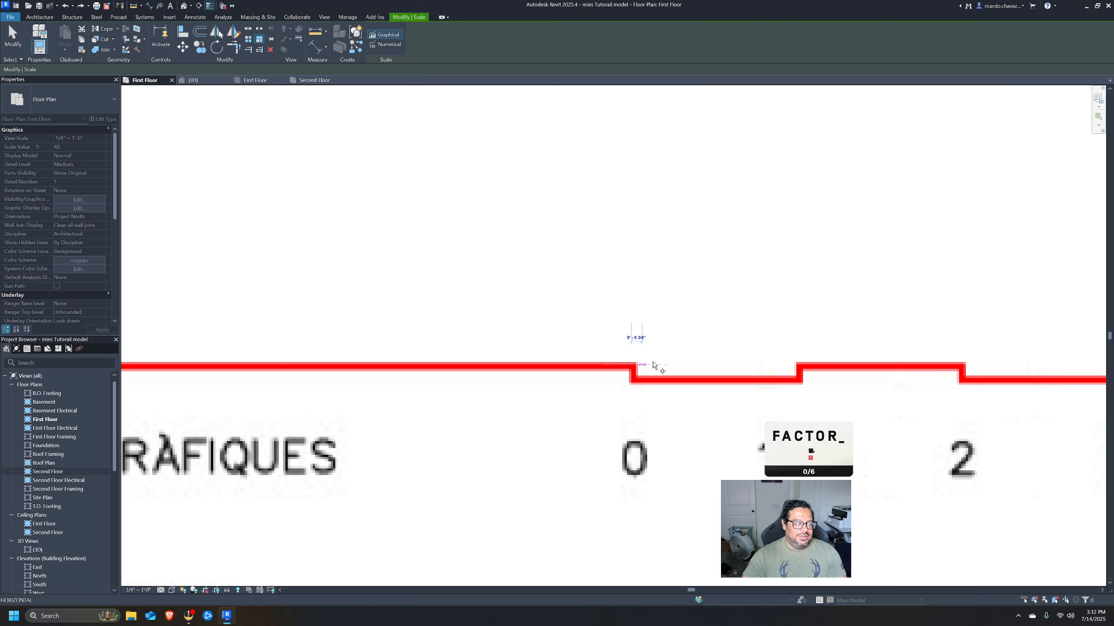
left_click(800, 368)
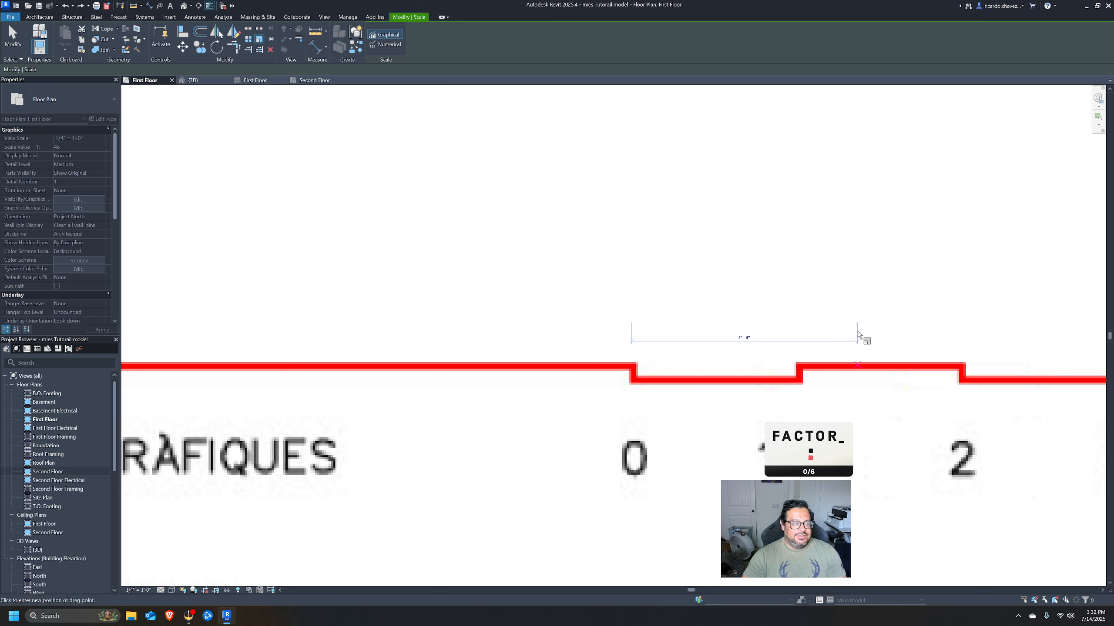
left_click(907, 342)
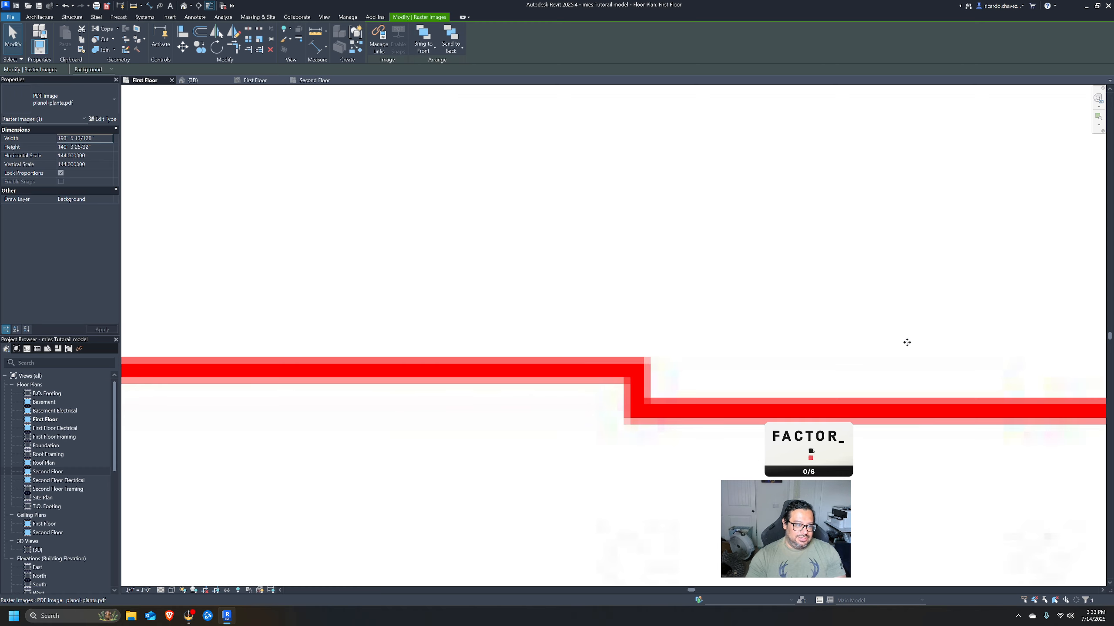
Check the scale bar's 0 to 1 distance with a temporary detail line started at the zero mark, and cancel it.
scroll(671, 293, "down", 8)
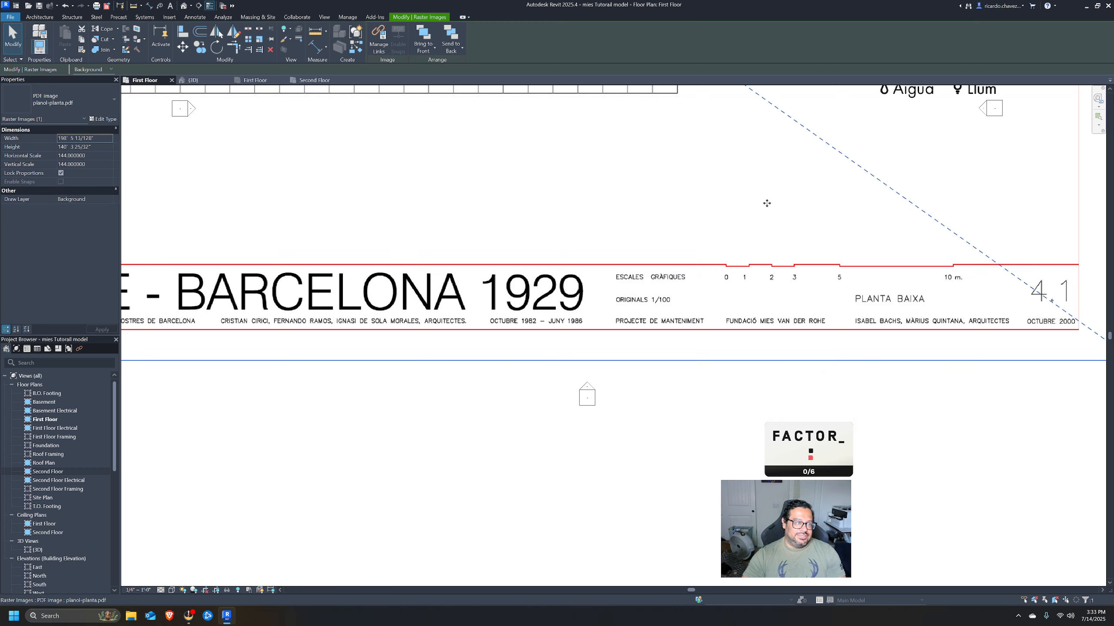
scroll(668, 197, "up", 8)
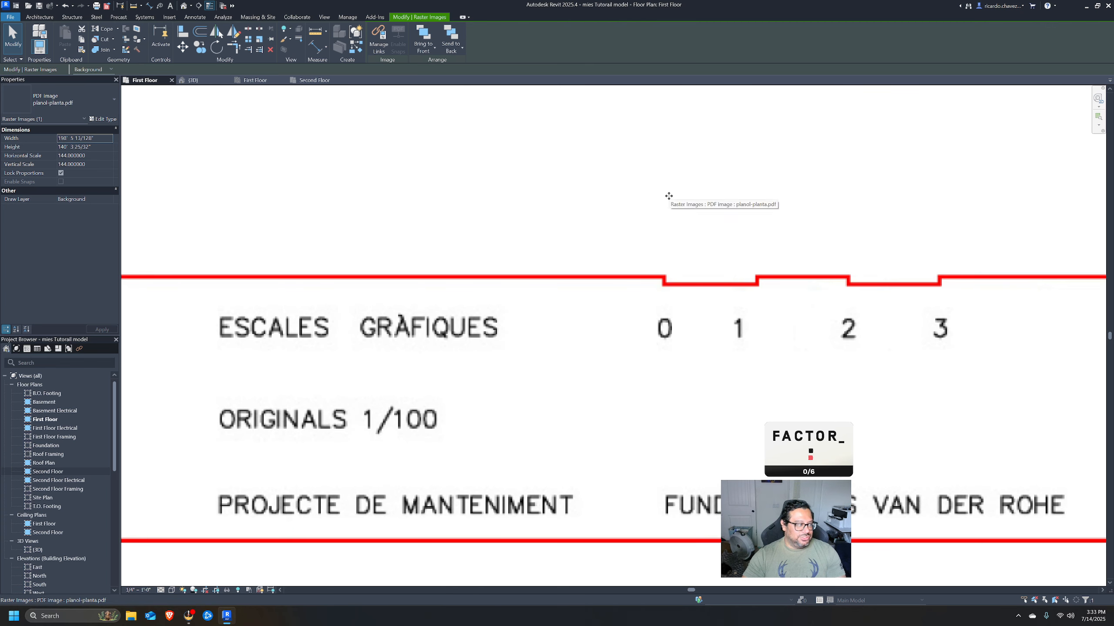
key("d")
key("l")
left_click(665, 268)
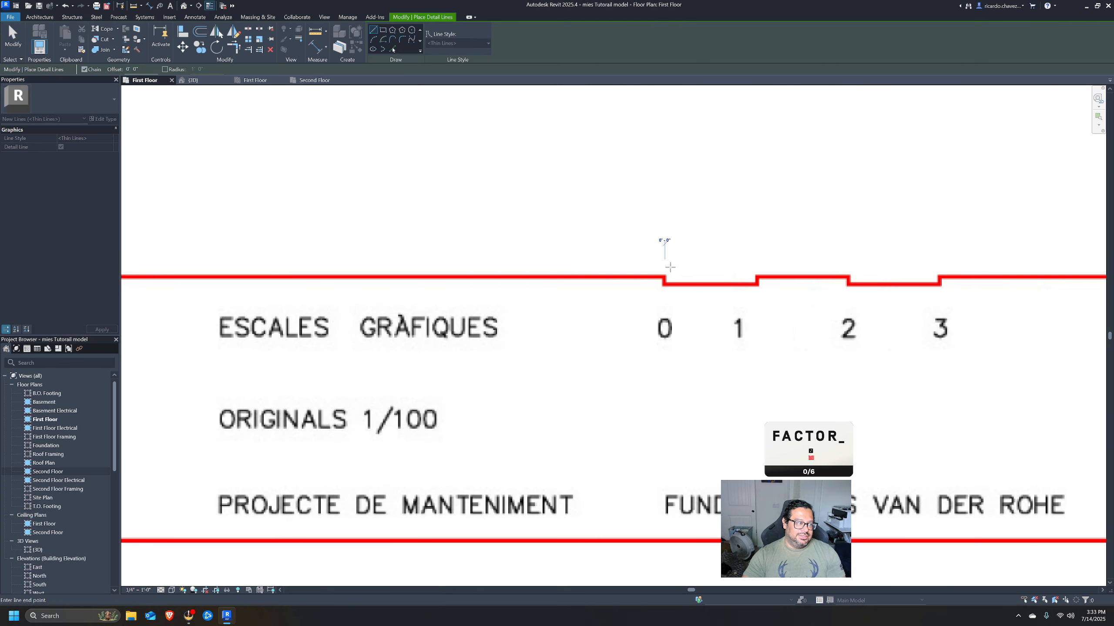
key("Escape")
key("Escape")
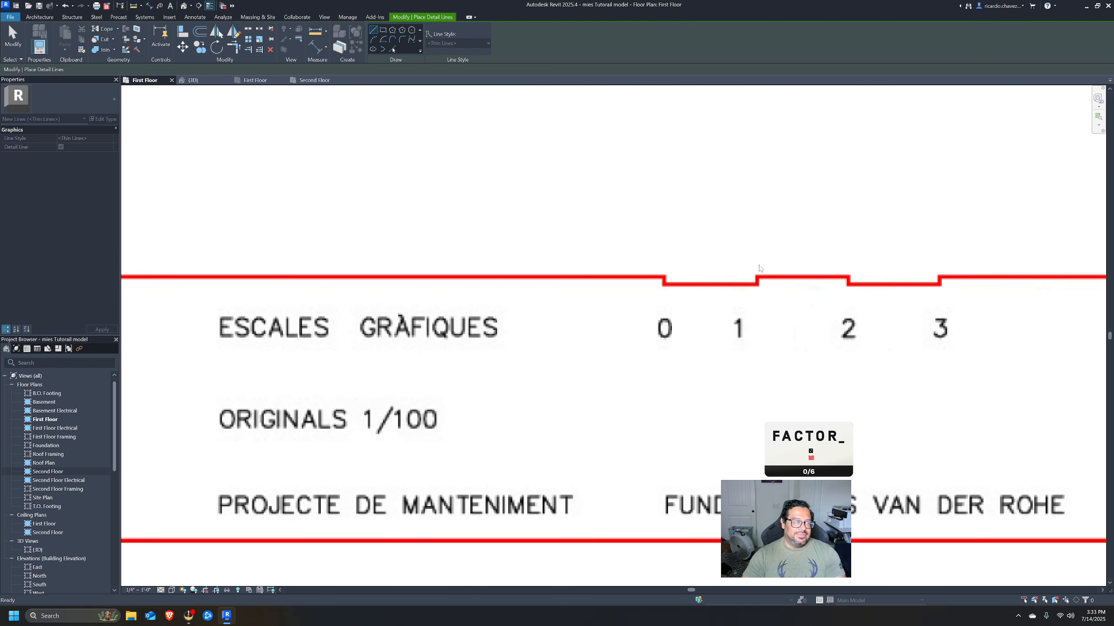
Select the whole PDF plan and shift it among the elevation markers in the floor plan view.
scroll(500, 267, "down", 10)
scroll(501, 268, "down", 8)
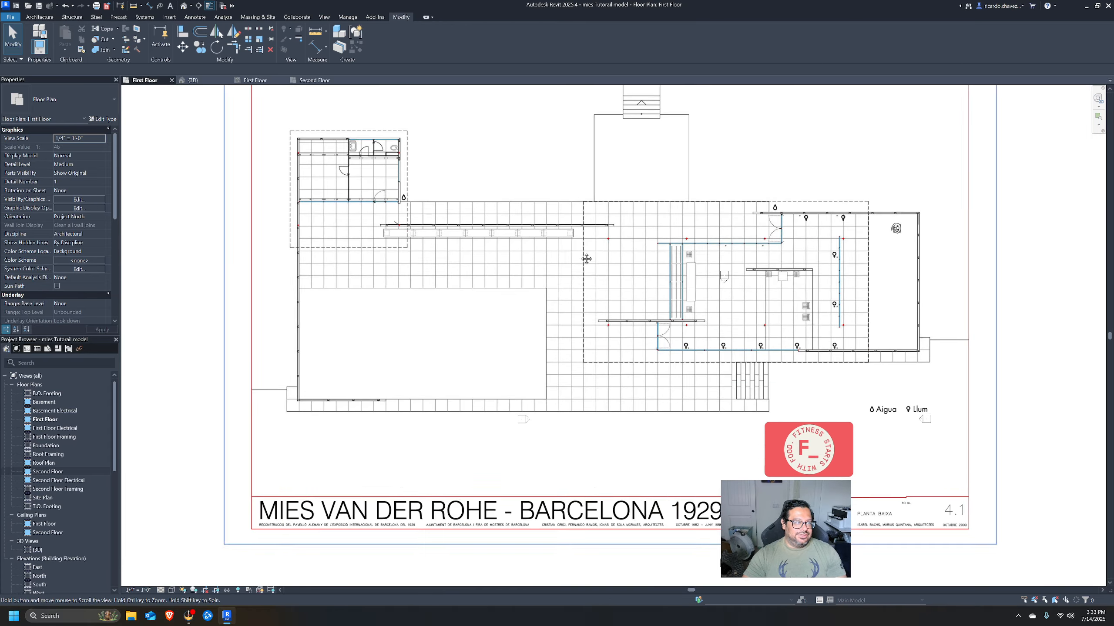
middle_click_drag(763, 275, 658, 316)
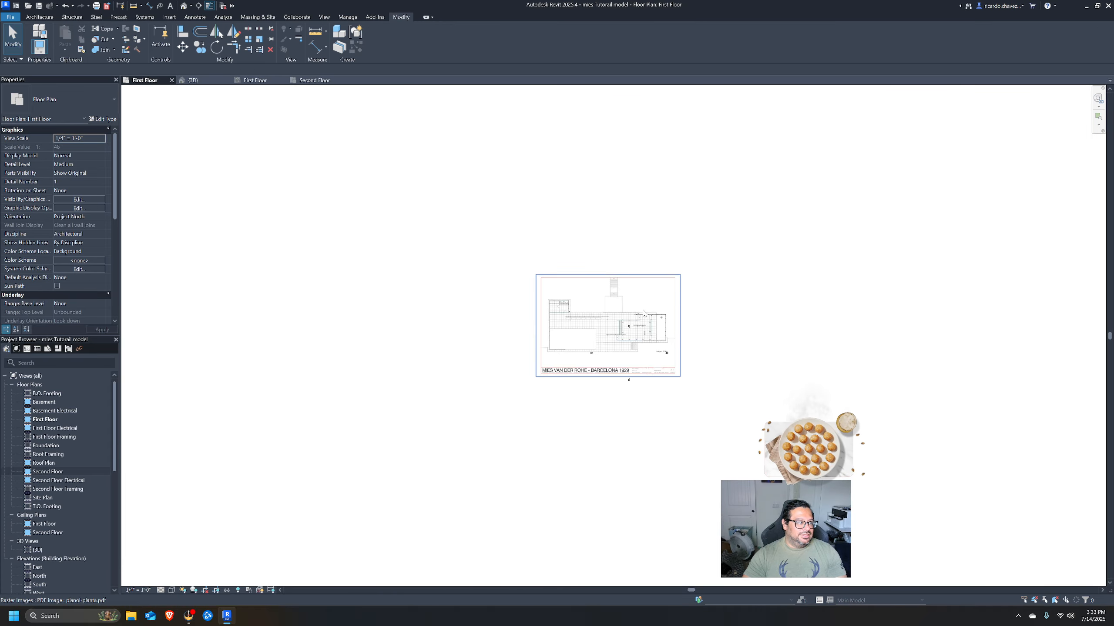
scroll(660, 320, "up", 5)
left_click(637, 280)
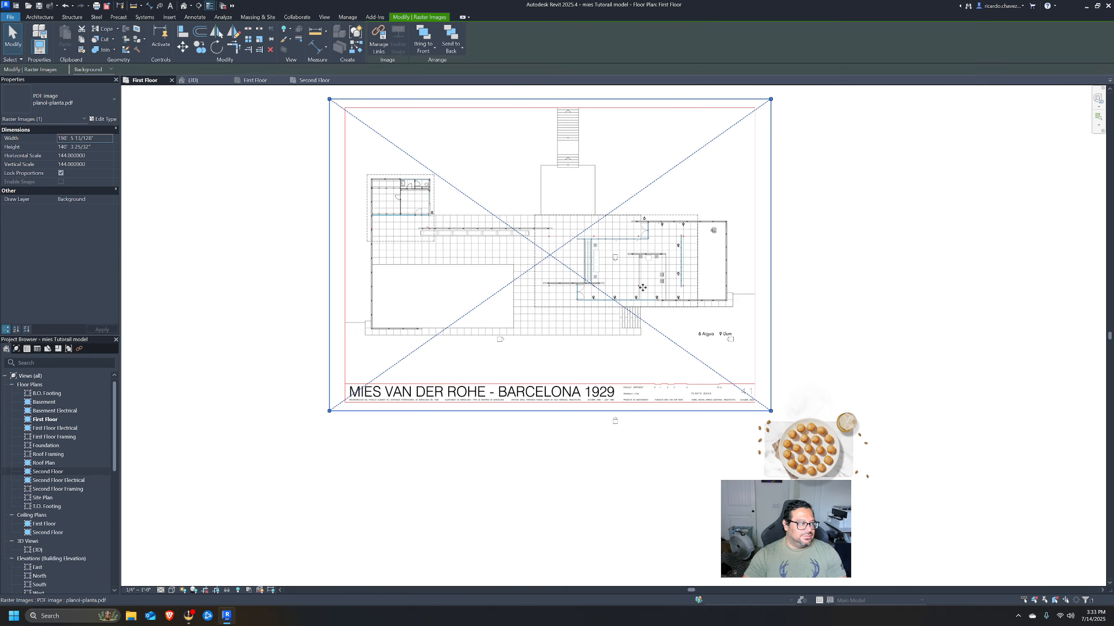
left_click_drag(487, 221, 560, 268)
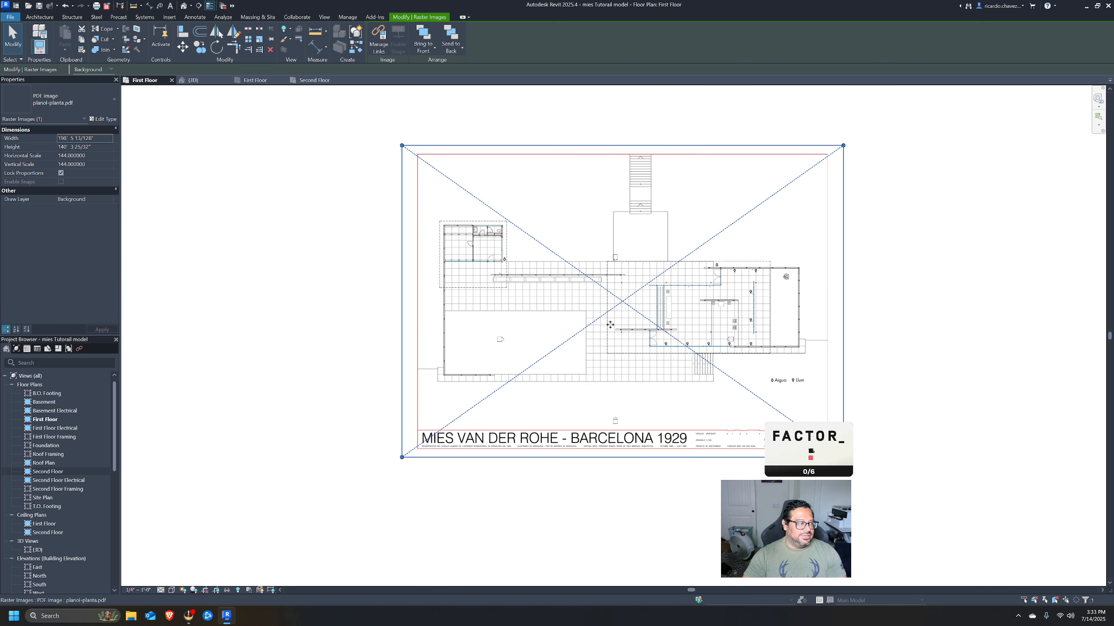
left_click_drag(610, 324, 609, 341)
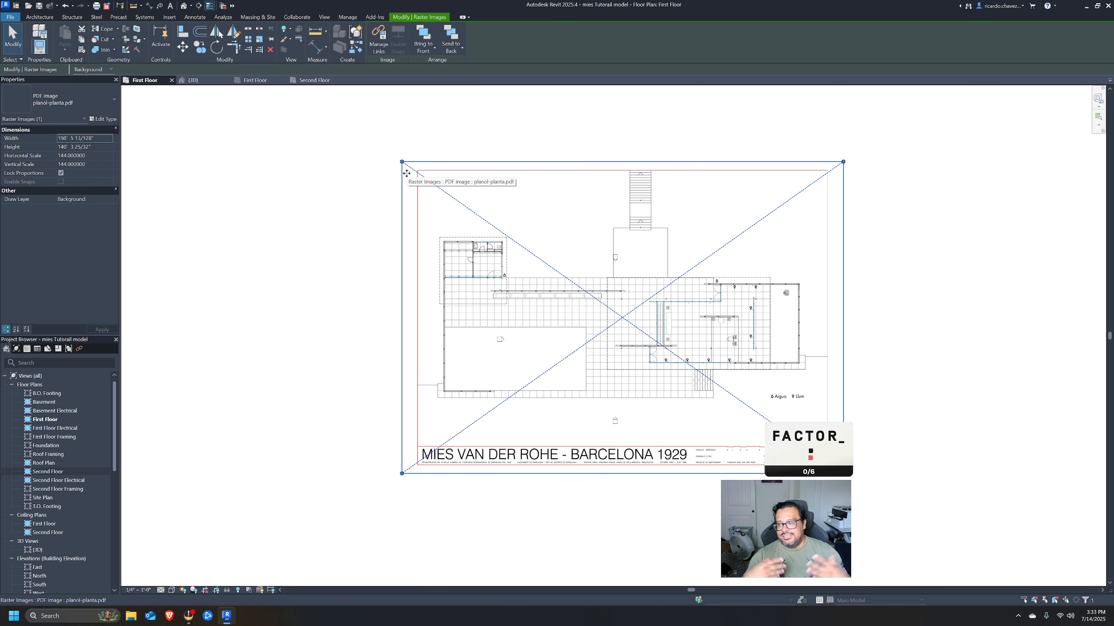
Undo the moves and the graphical scaling of the PDF plan, and return to its scale bar.
key("Escape")
key("ctrl+z")
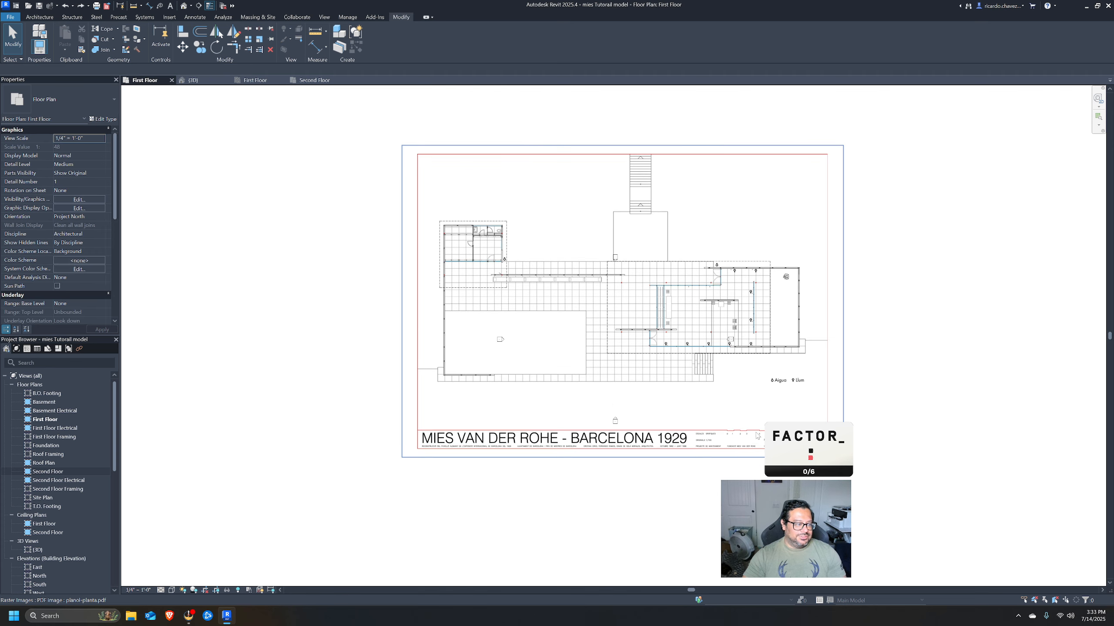
key("ctrl+z")
scroll(653, 385, "up", 10)
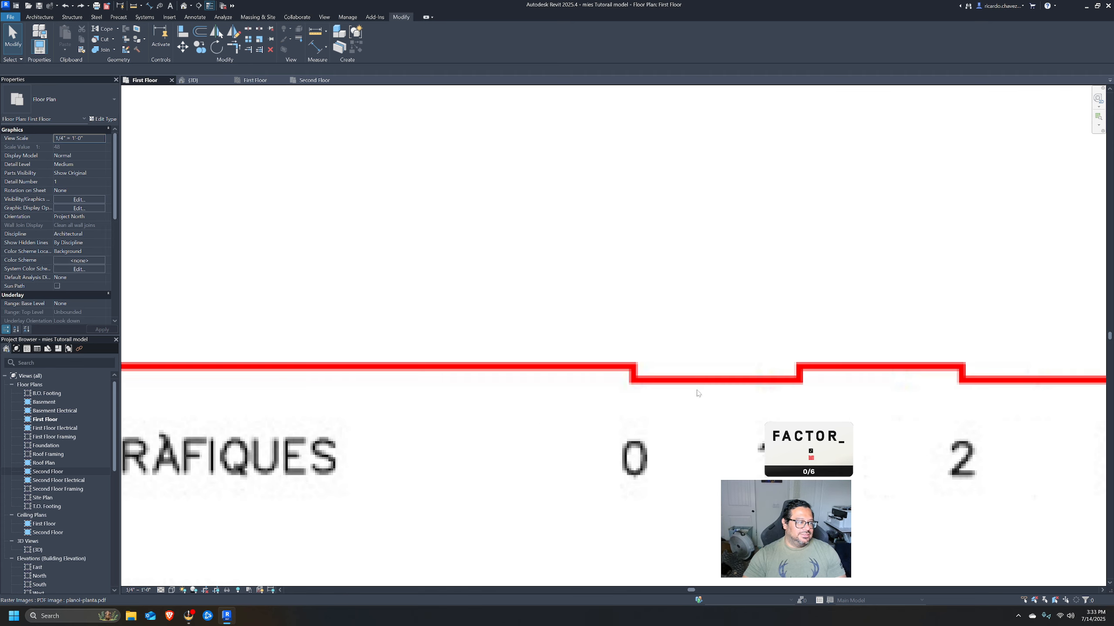
scroll(684, 383, "down", 3)
left_click(687, 375)
key("Escape")
scroll(687, 375, "down", 6)
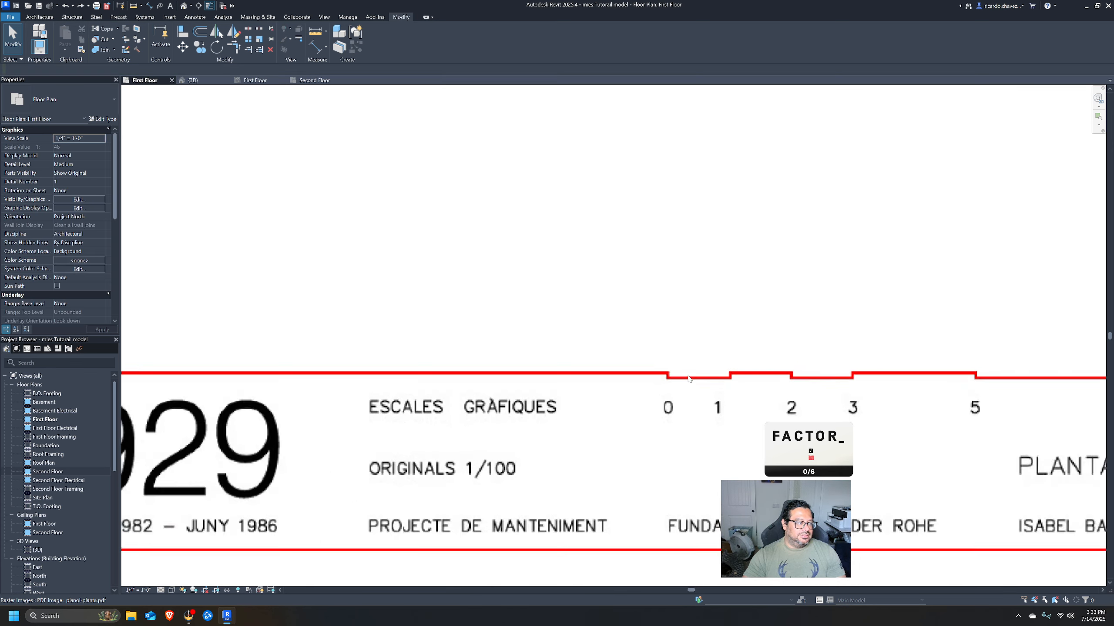
Try to scale the PDF plan graphically from the ends of the pavilion's upper double door, entering a length of 6'.
left_click_drag(695, 321, 706, 326)
scroll(700, 310, "up", 3)
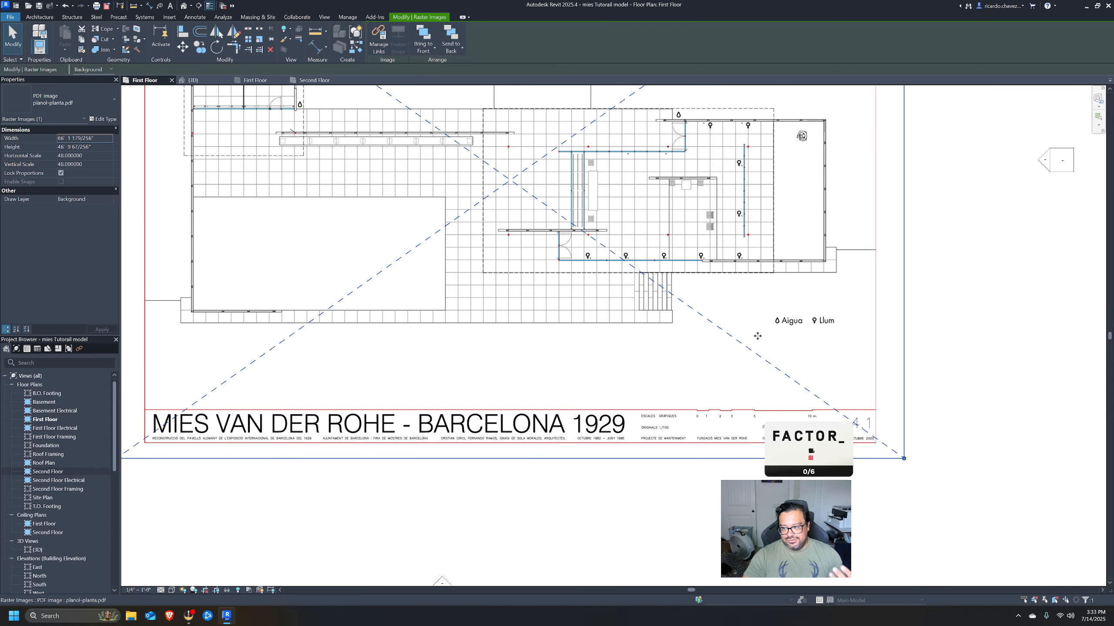
scroll(740, 351, "up", 2)
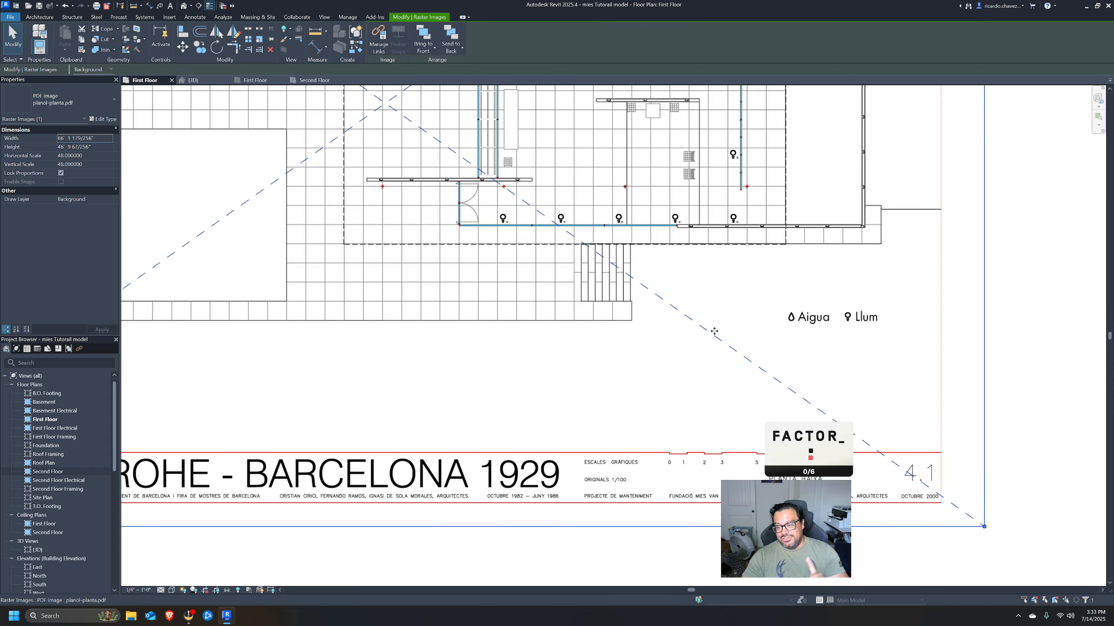
scroll(643, 491, "up", 2)
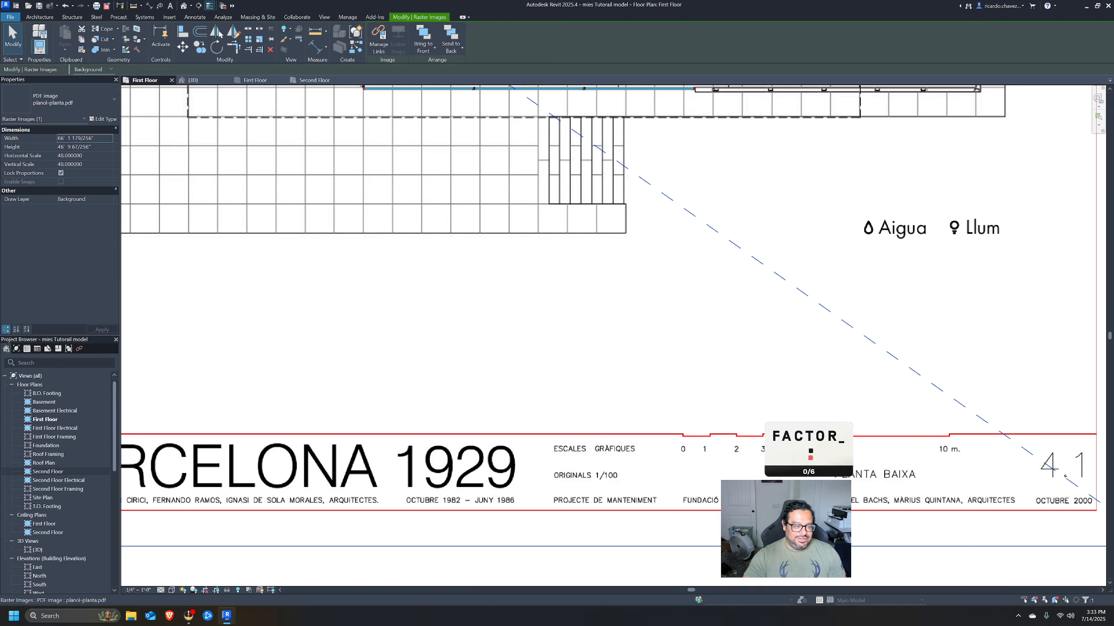
middle_click_drag(856, 389, 854, 431)
middle_click_drag(745, 228, 752, 506)
middle_click_drag(688, 190, 742, 353)
scroll(724, 261, "up", 2)
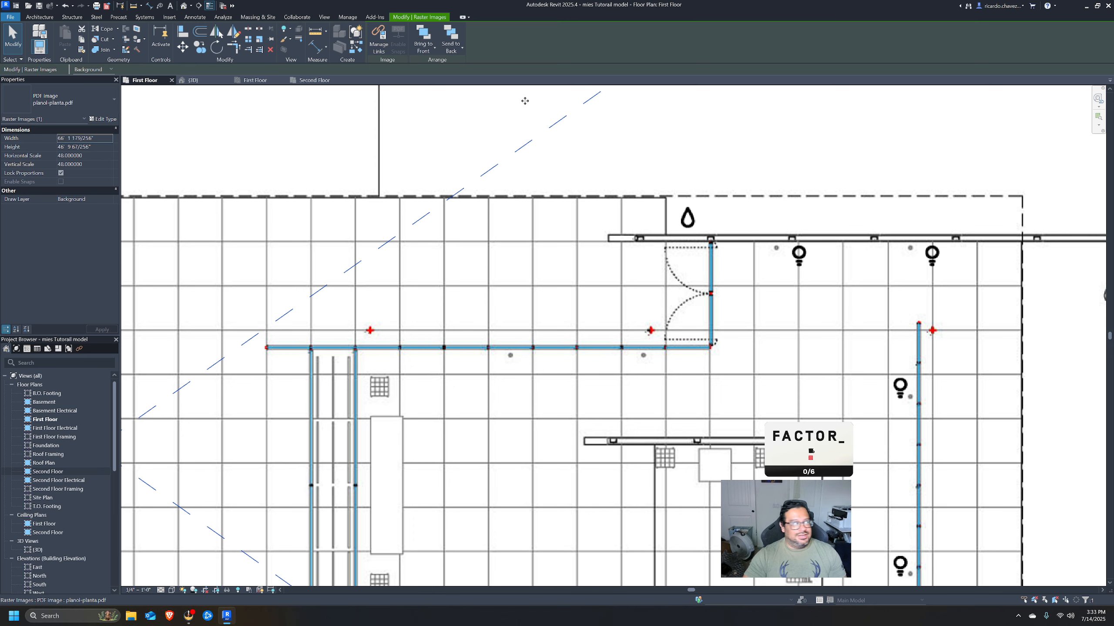
left_click(263, 40)
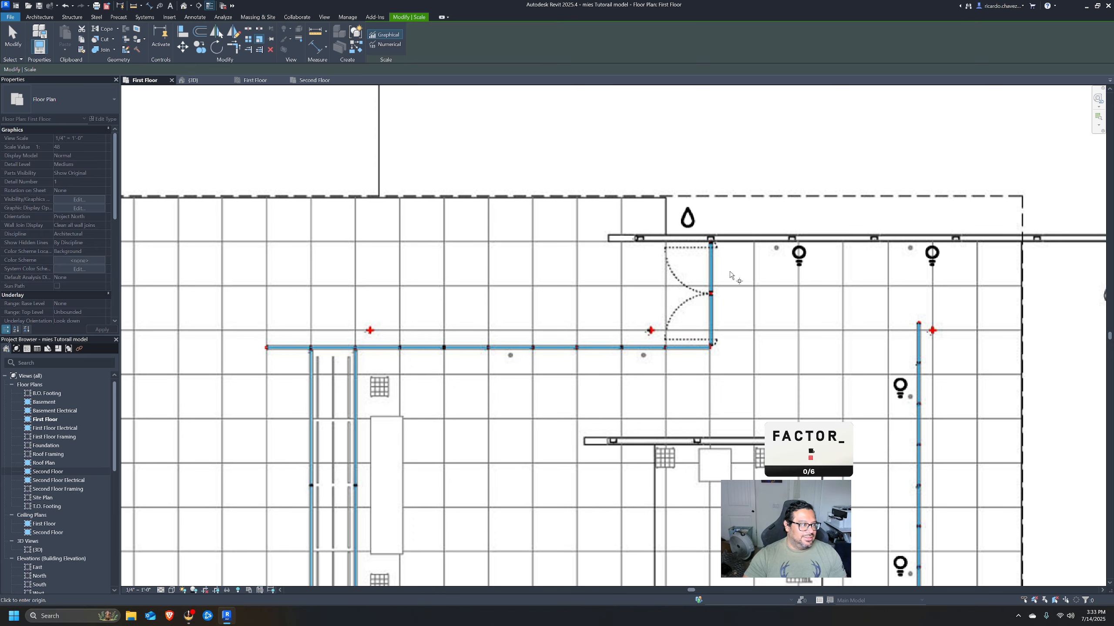
scroll(733, 278, "up", 4)
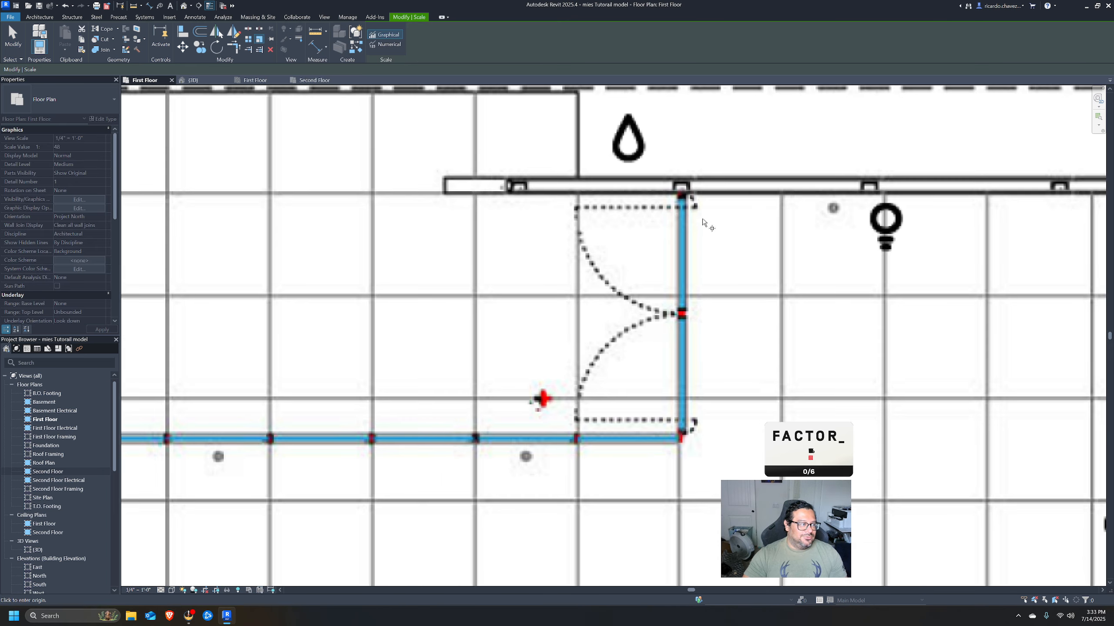
left_click(680, 198)
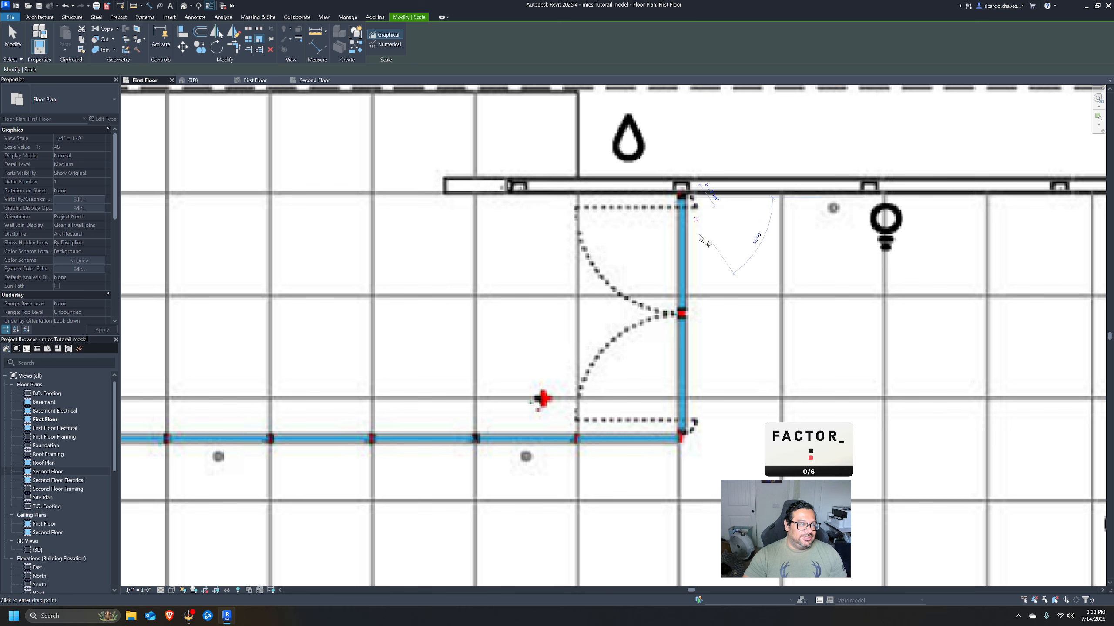
left_click(684, 433)
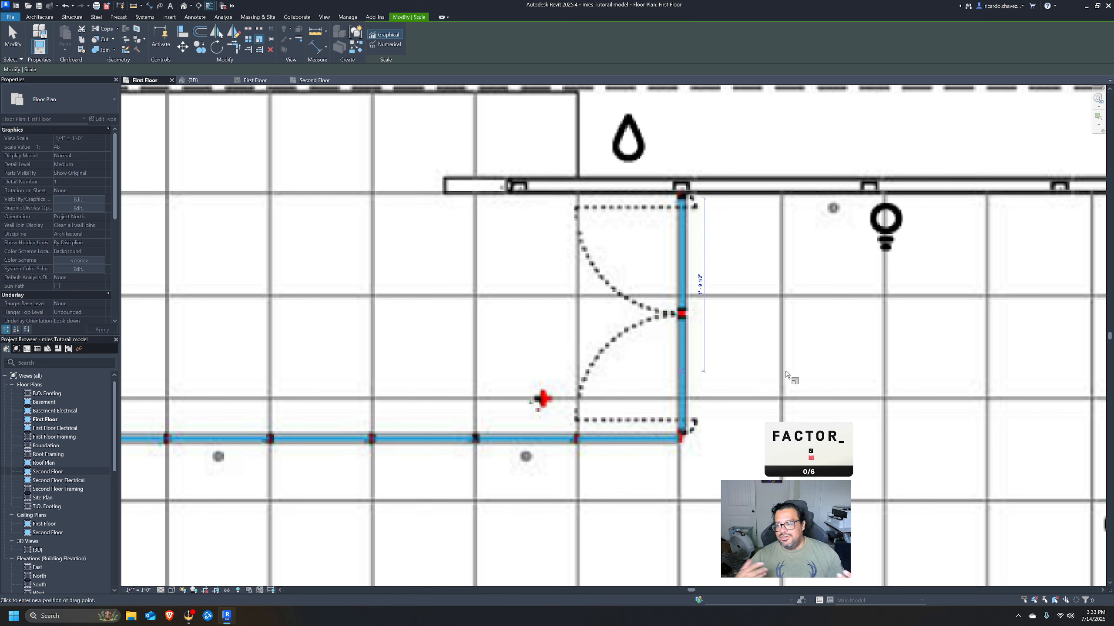
type("6")
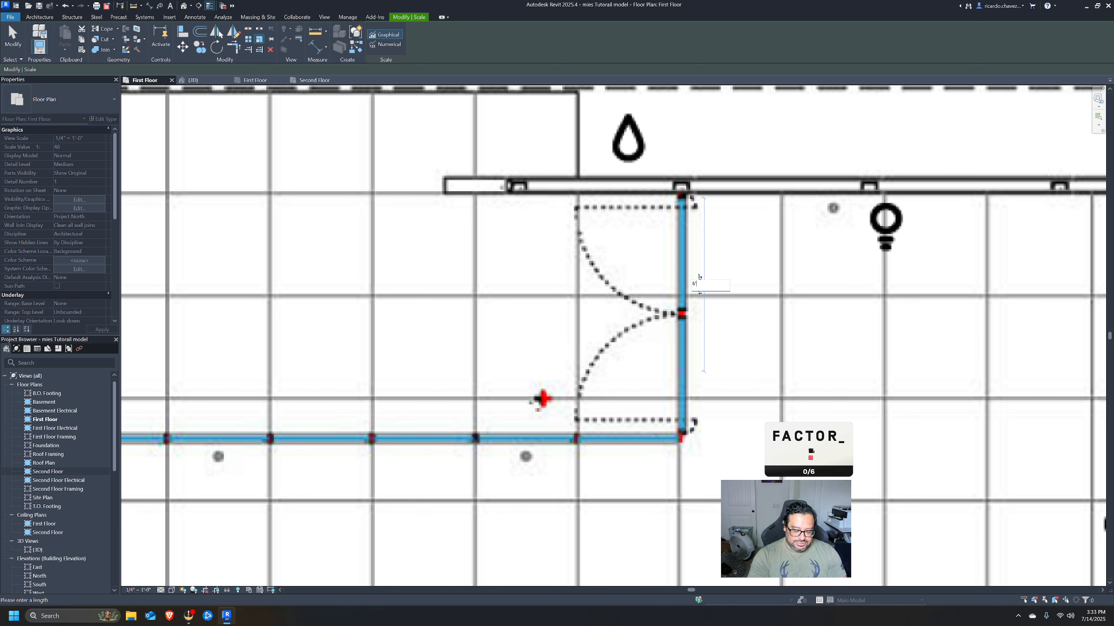
key("Return")
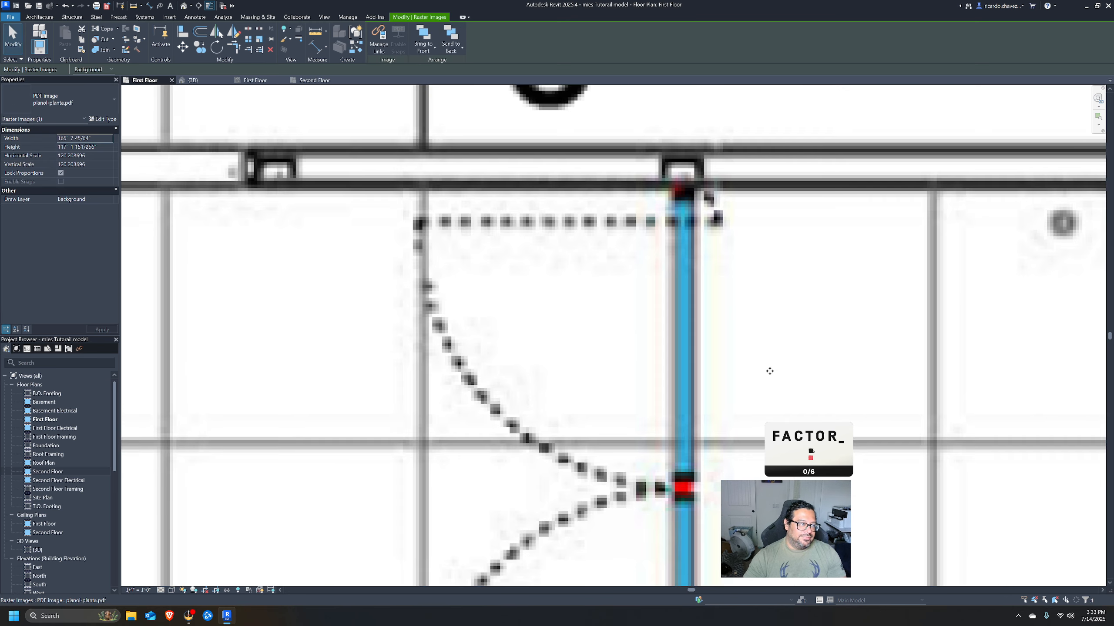
Draw a detail line along the upper double door's opening and select it to check its length.
scroll(769, 371, "down", 3)
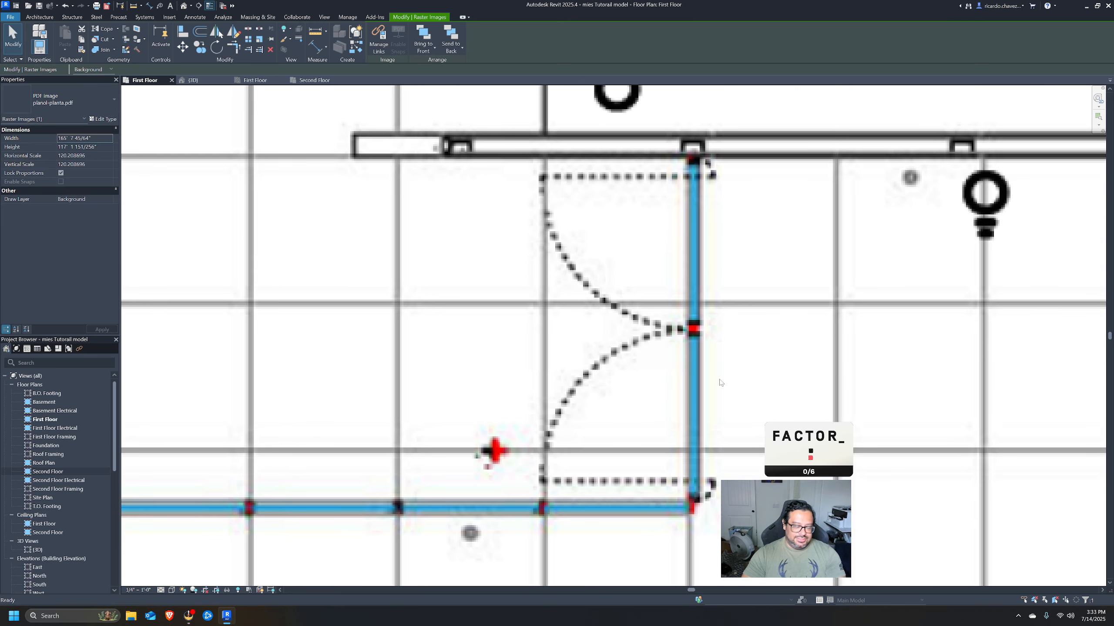
key("d")
key("l")
left_click(708, 497)
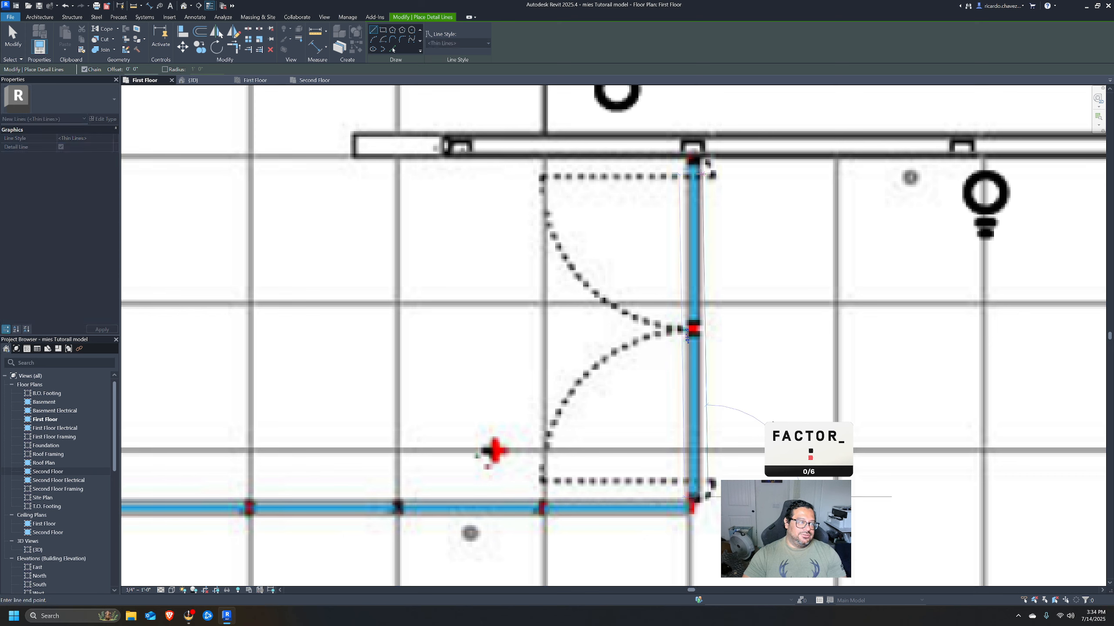
left_click(702, 175)
key("Escape")
key("Escape")
left_click(705, 326)
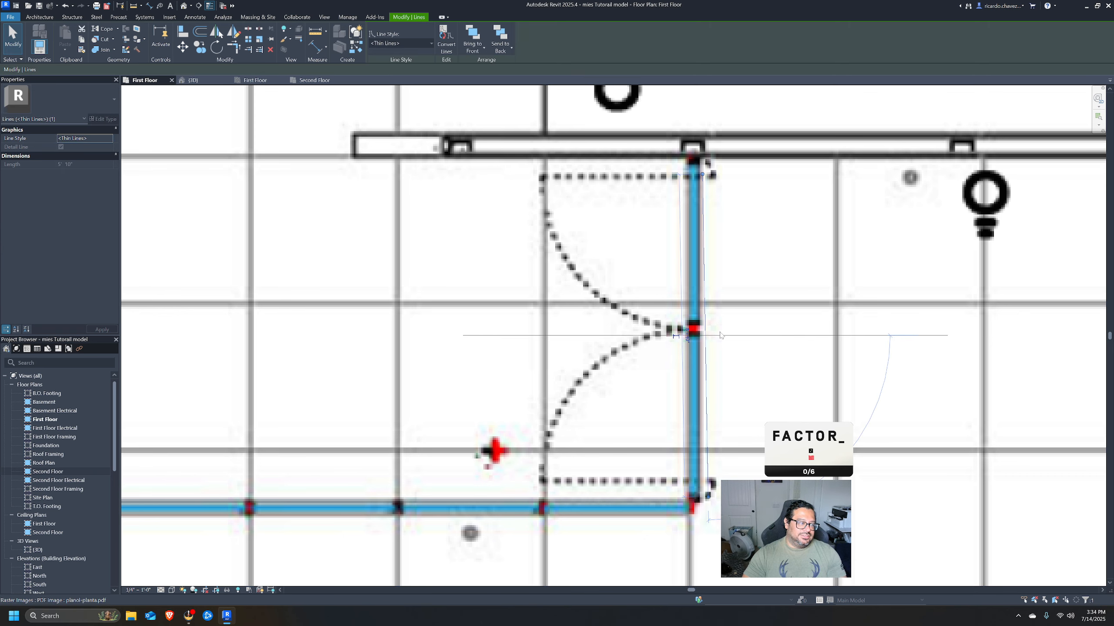
left_click(733, 364)
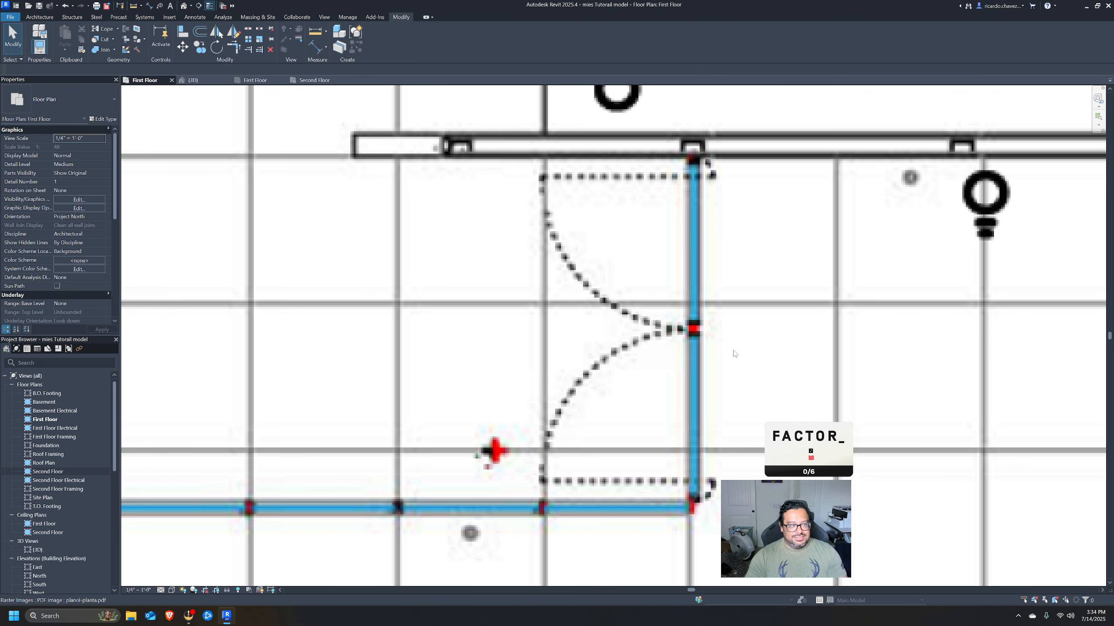
Undo the detail line at the double door and the last graphical scaling of the PDF plan.
key("ctrl+z")
scroll(733, 368, "down", 2)
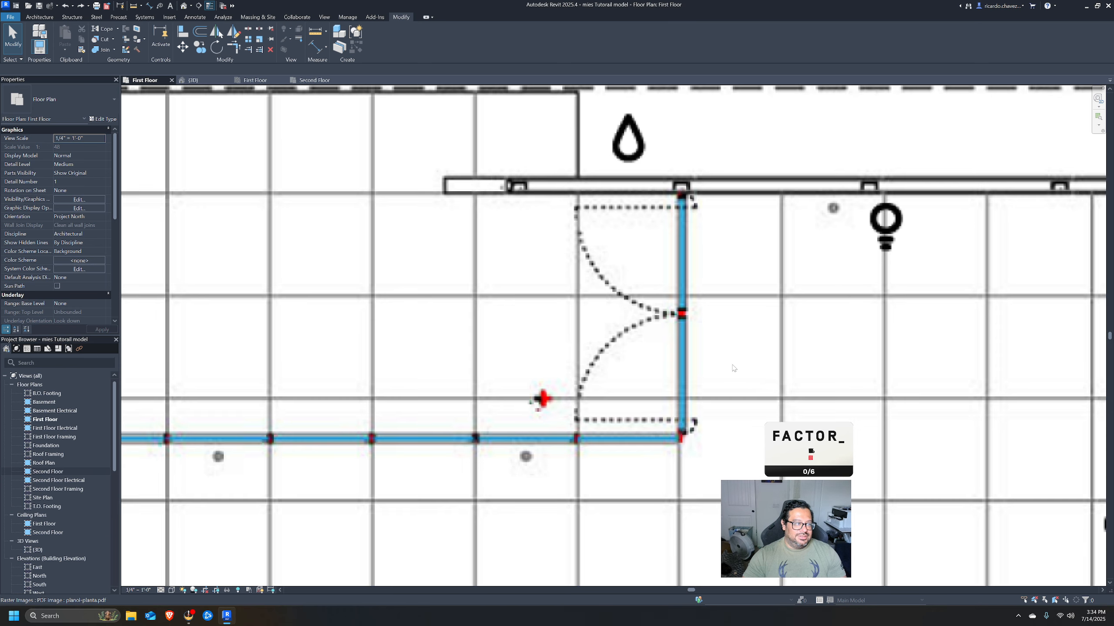
scroll(722, 332, "down", 4)
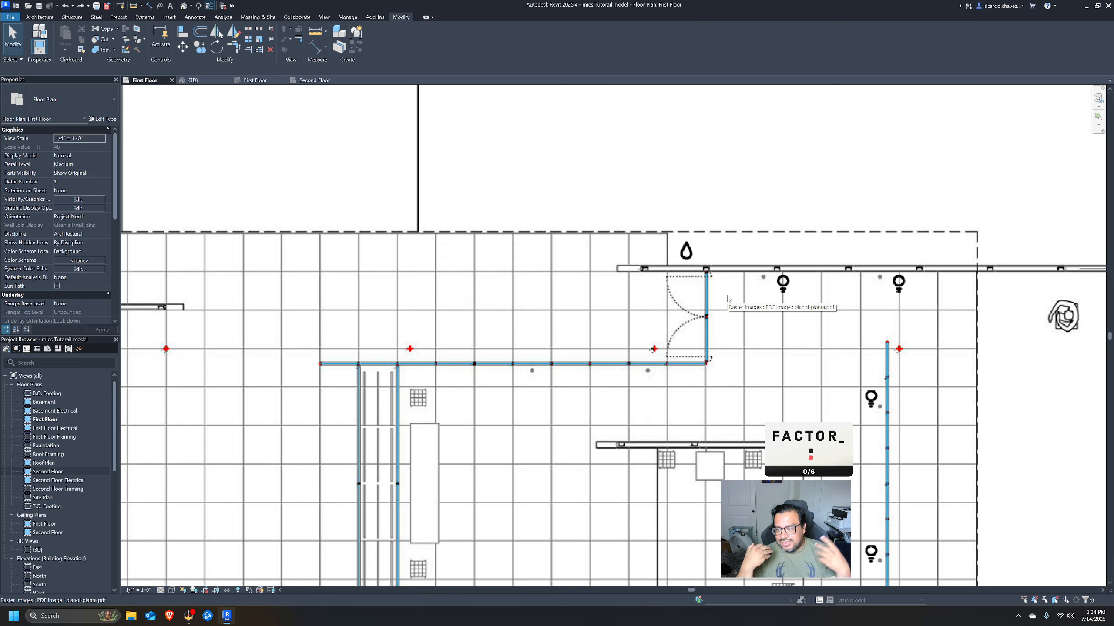
Draw a 3' horizontal detail line just above the PDF's scale bar, starting at its 0 mark, and select it to check its length.
scroll(802, 262, "down", 3)
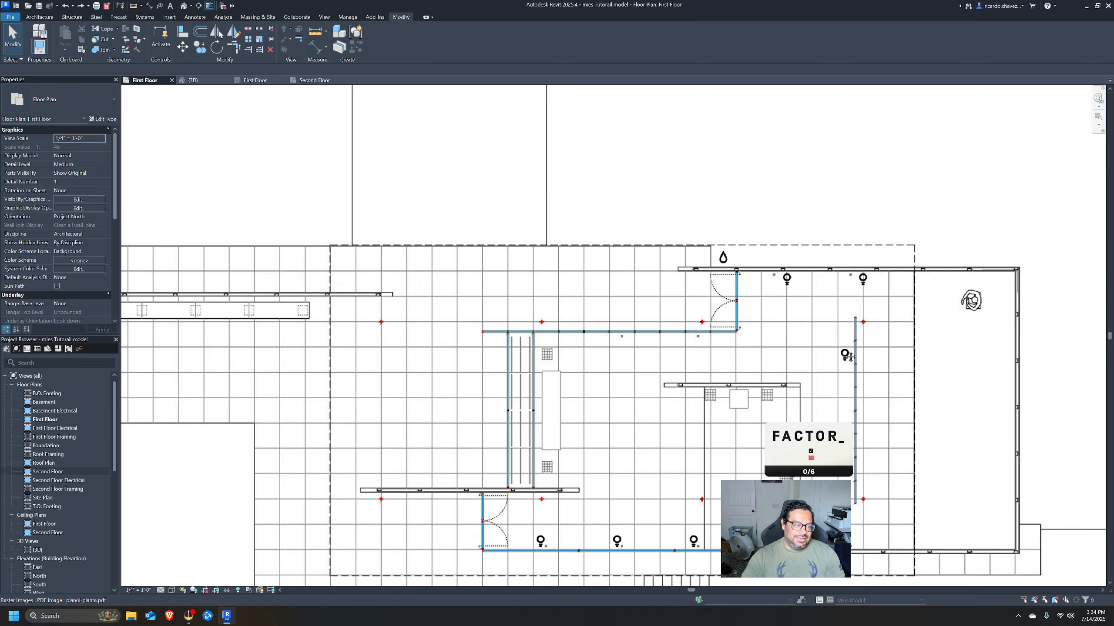
scroll(847, 355, "down", 2)
middle_click_drag(847, 354, 871, 241)
scroll(897, 433, "down", 1)
middle_click_drag(897, 433, 904, 340)
scroll(882, 267, "down", 3)
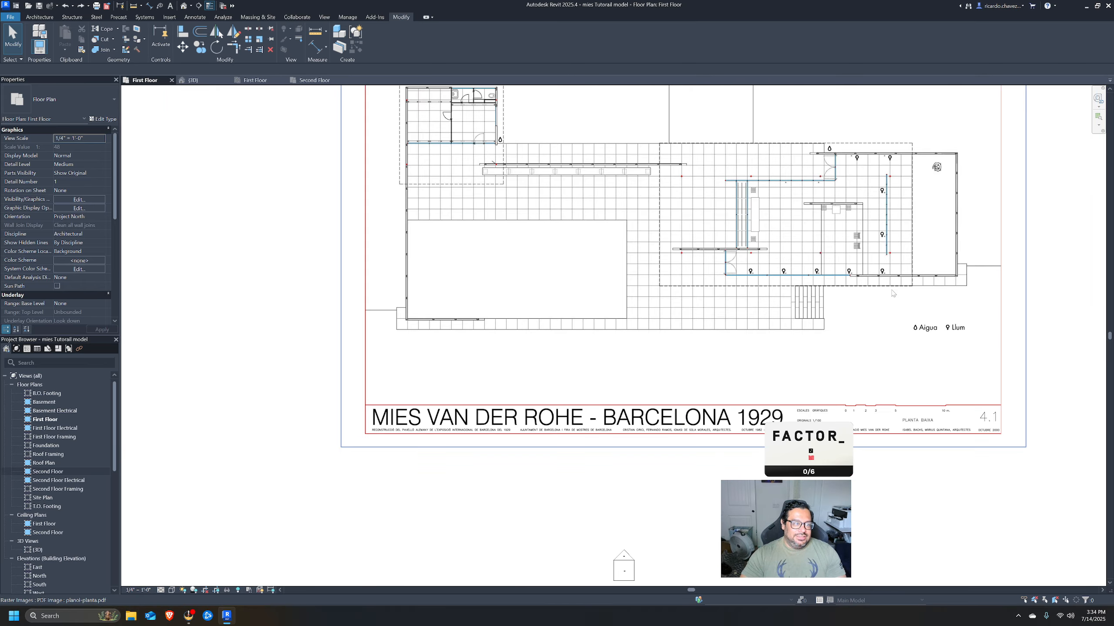
middle_click_drag(847, 267, 840, 302)
middle_click_drag(889, 343, 770, 311)
scroll(780, 401, "up", 7)
scroll(763, 304, "down", 4)
scroll(764, 342, "up", 6)
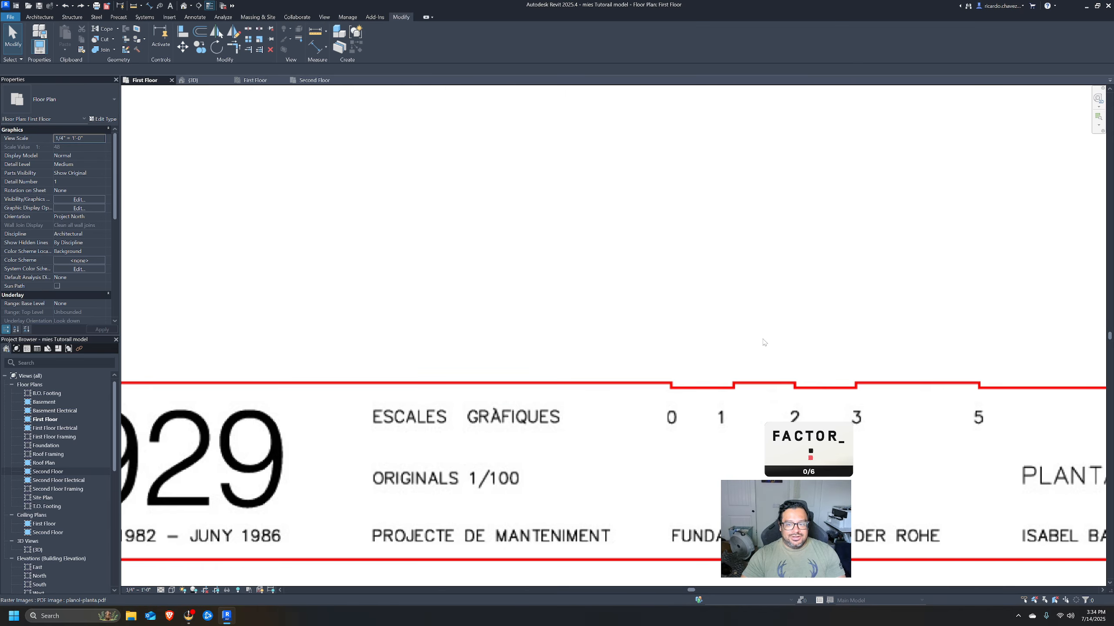
scroll(666, 351, "up", 1)
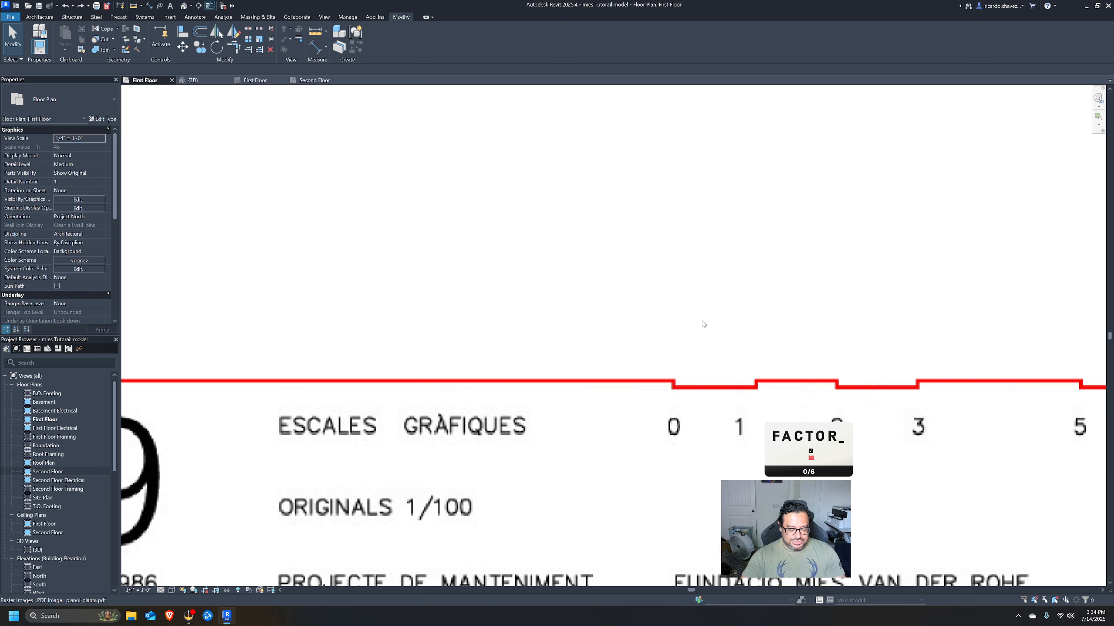
key("d")
key("l")
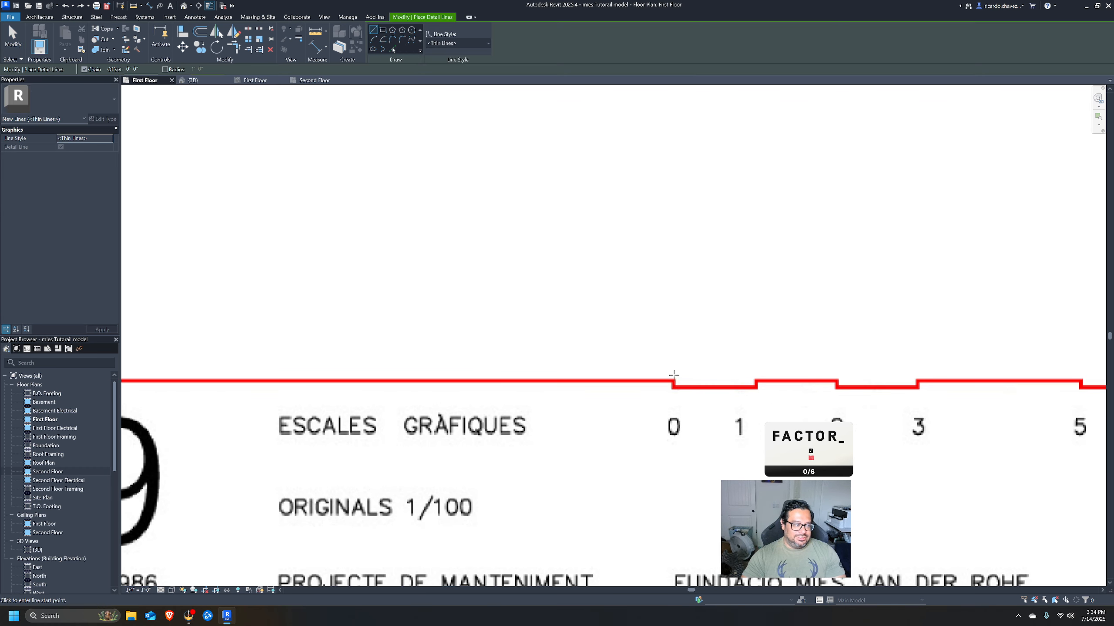
scroll(675, 371, "up", 2)
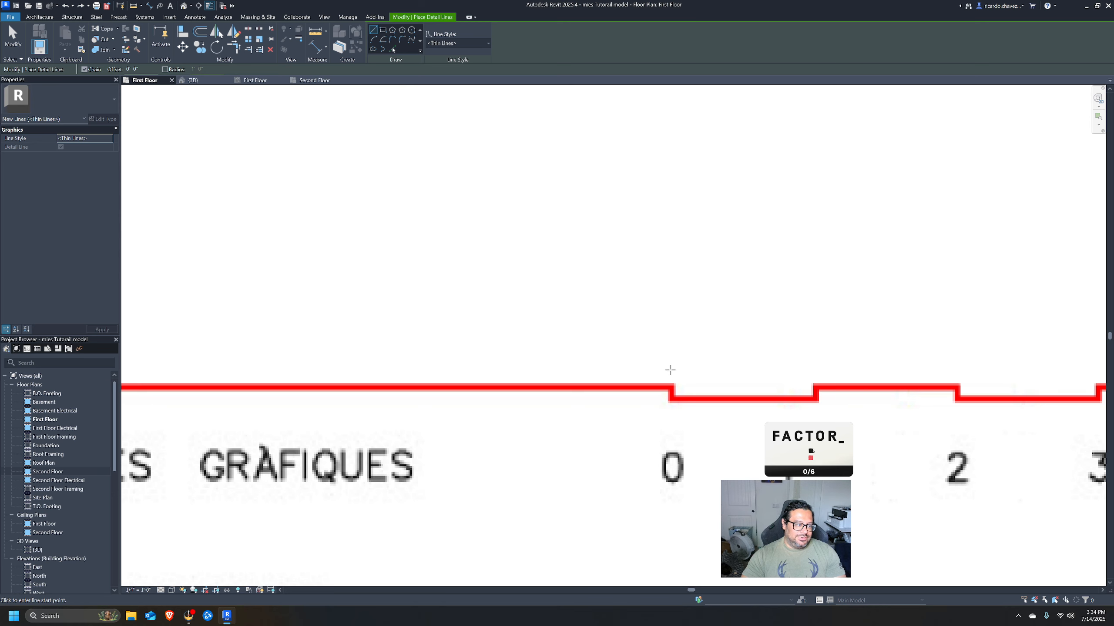
left_click(670, 370)
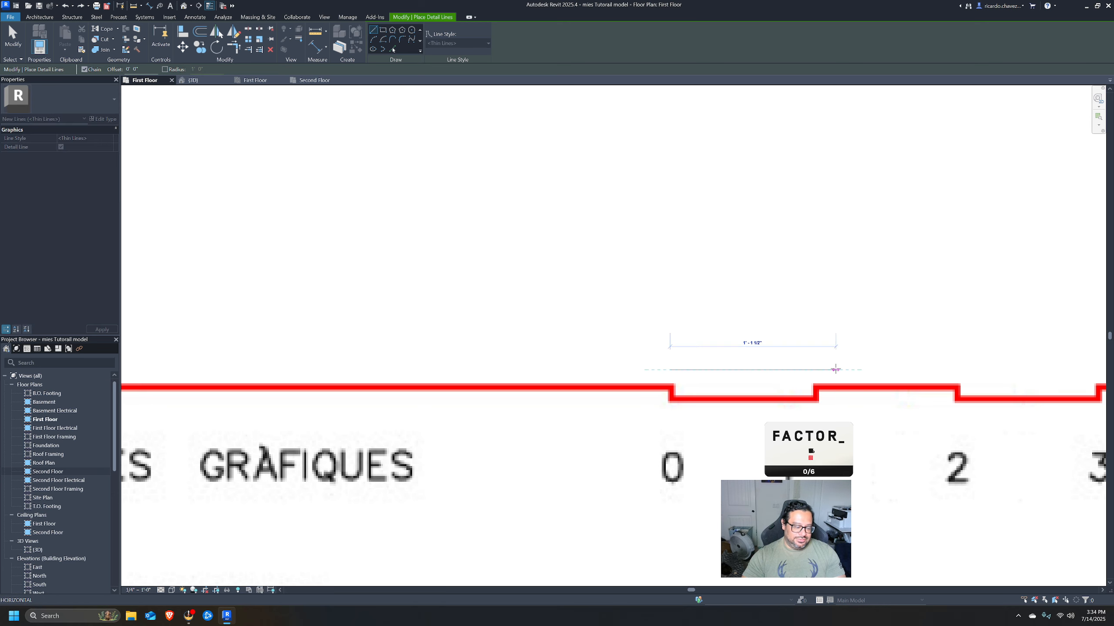
type("3")
key("Return")
key("Escape")
key("Escape")
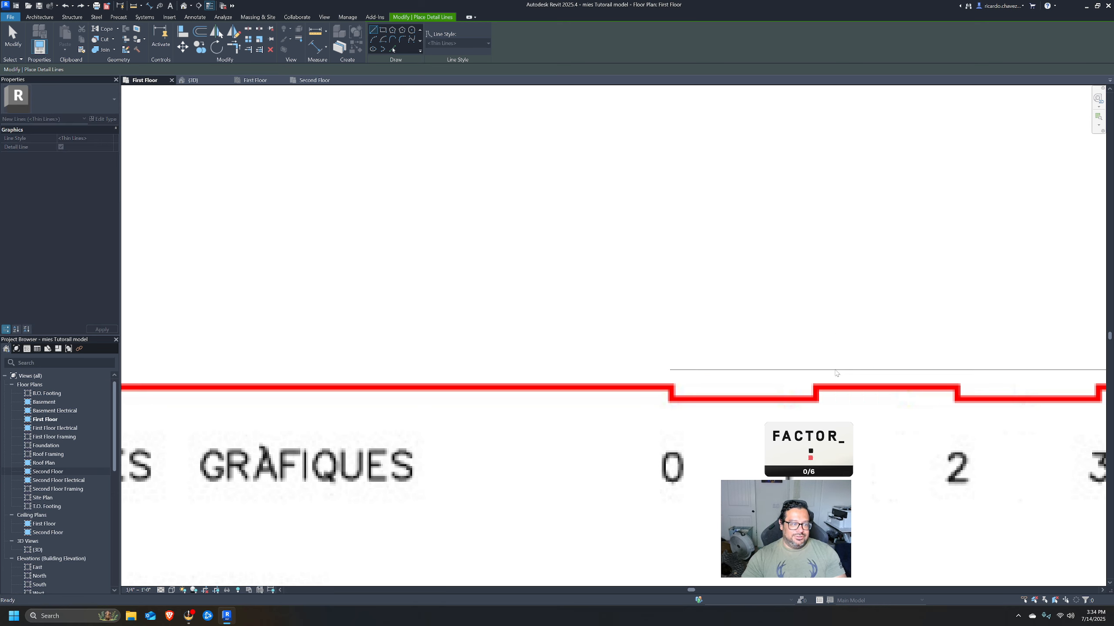
scroll(721, 335, "down", 2)
left_click(737, 361)
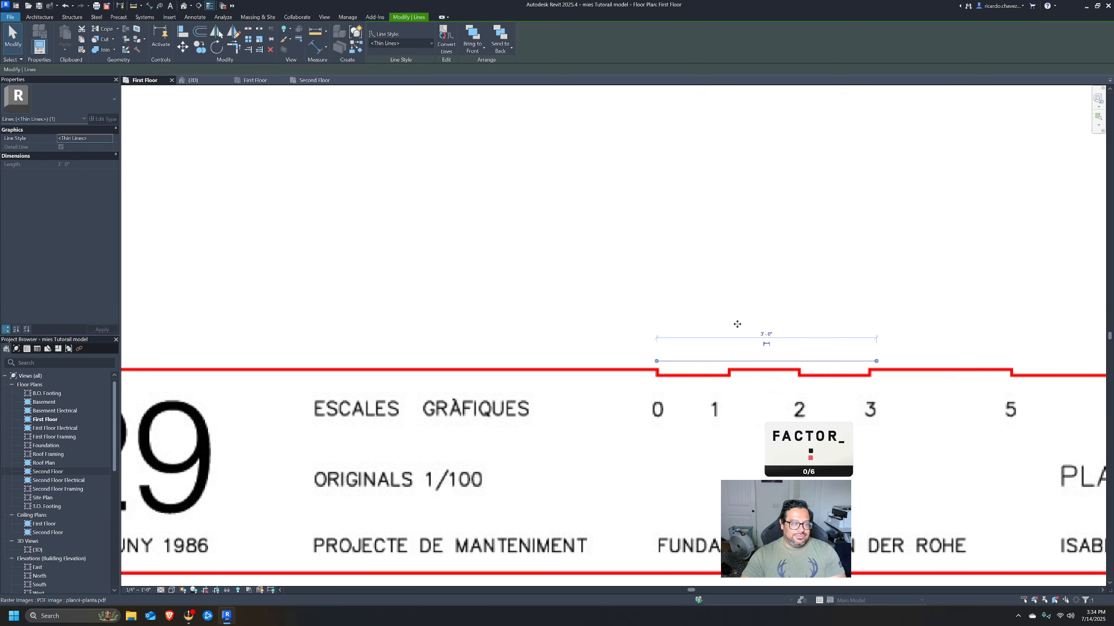
left_click(775, 394)
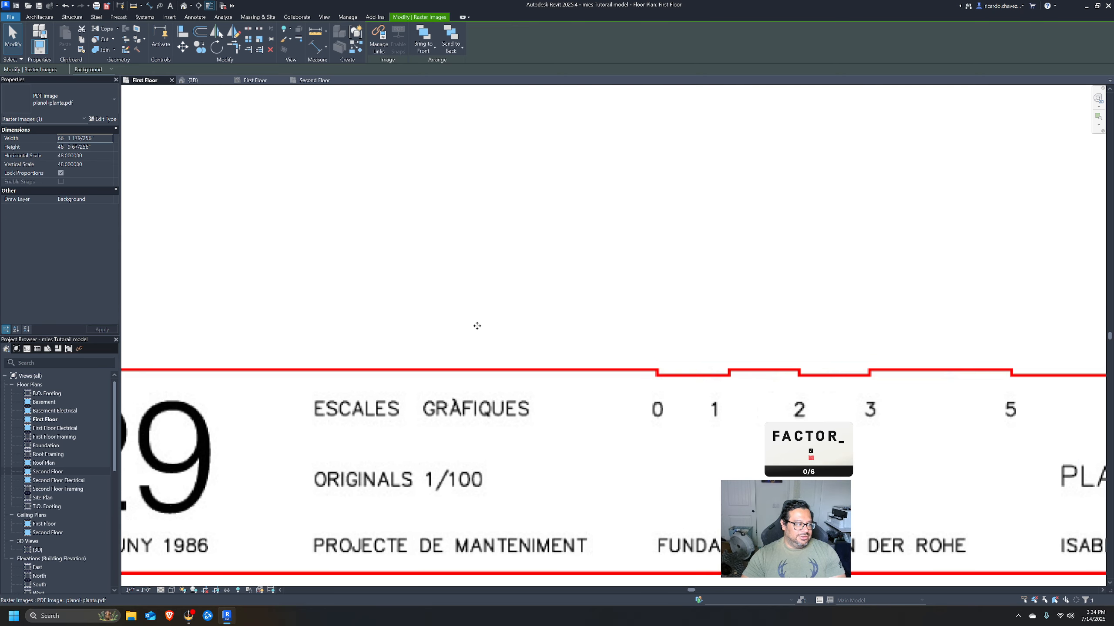
left_click(263, 42)
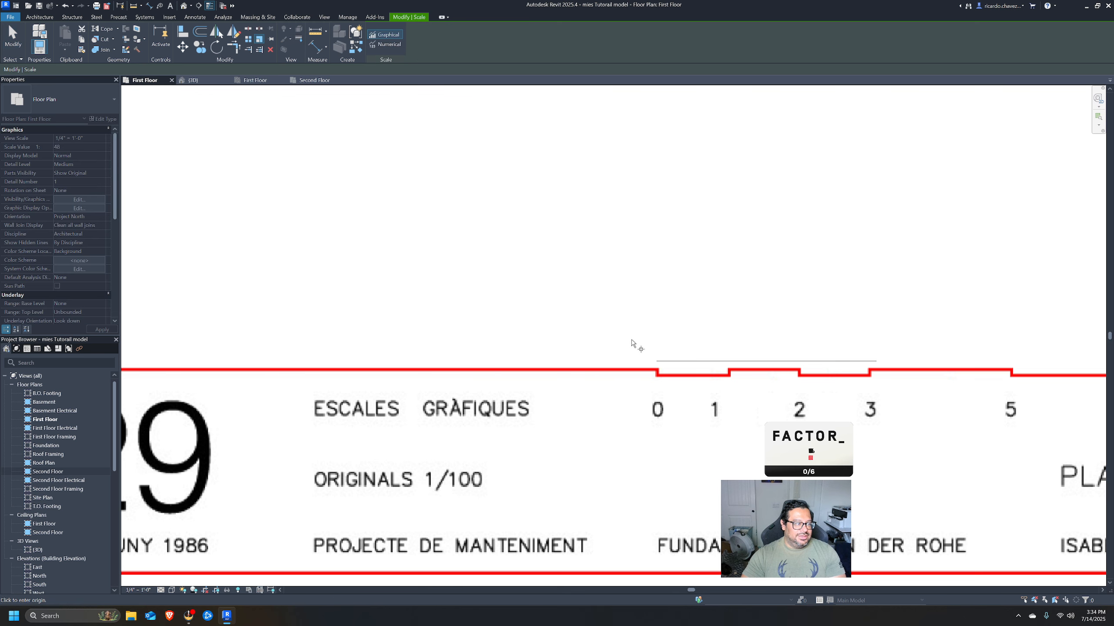
left_click(656, 361)
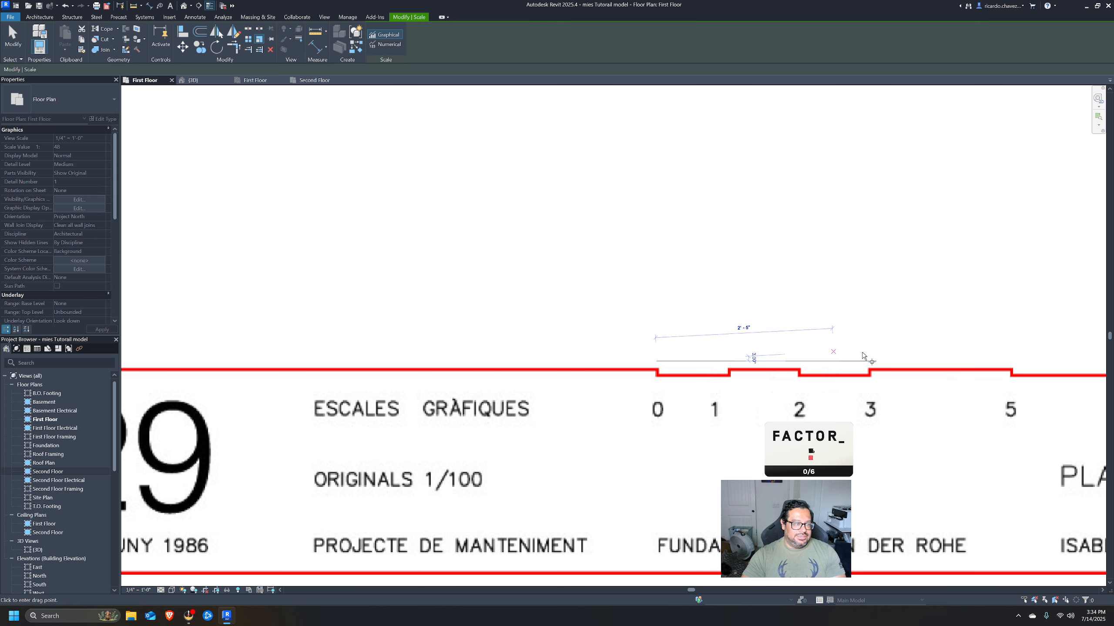
left_click(875, 360)
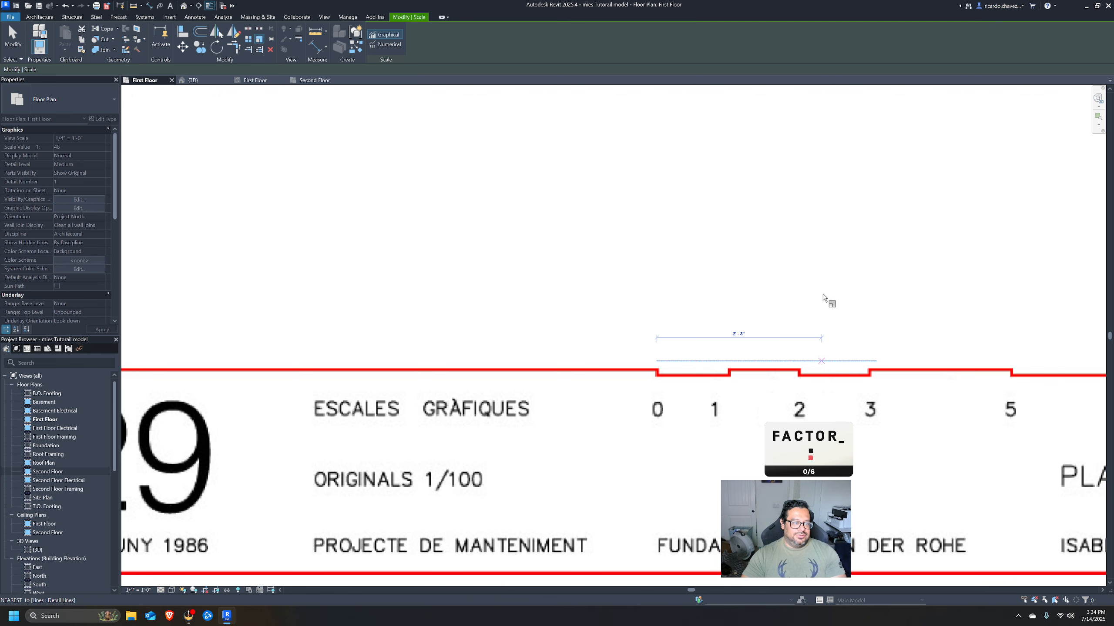
key("Escape")
key("Escape")
Scale the PDF plan graphically from its lower-left corner, using the start and end of the 3' detail line as reference points.
left_click(584, 305)
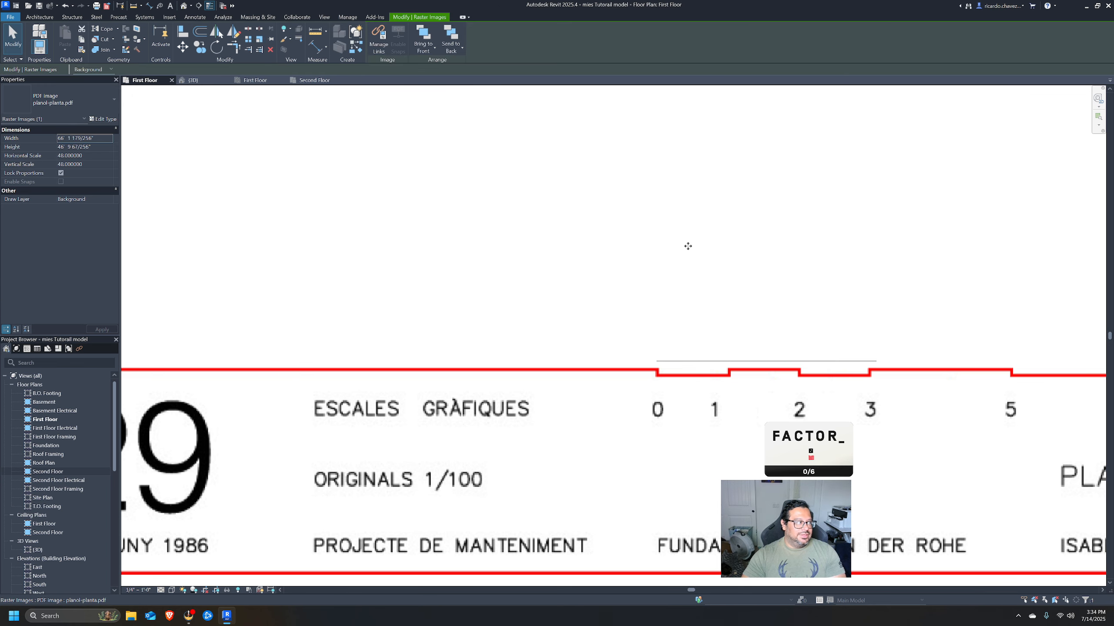
scroll(688, 246, "down", 2)
left_click(258, 42)
scroll(744, 301, "down", 2)
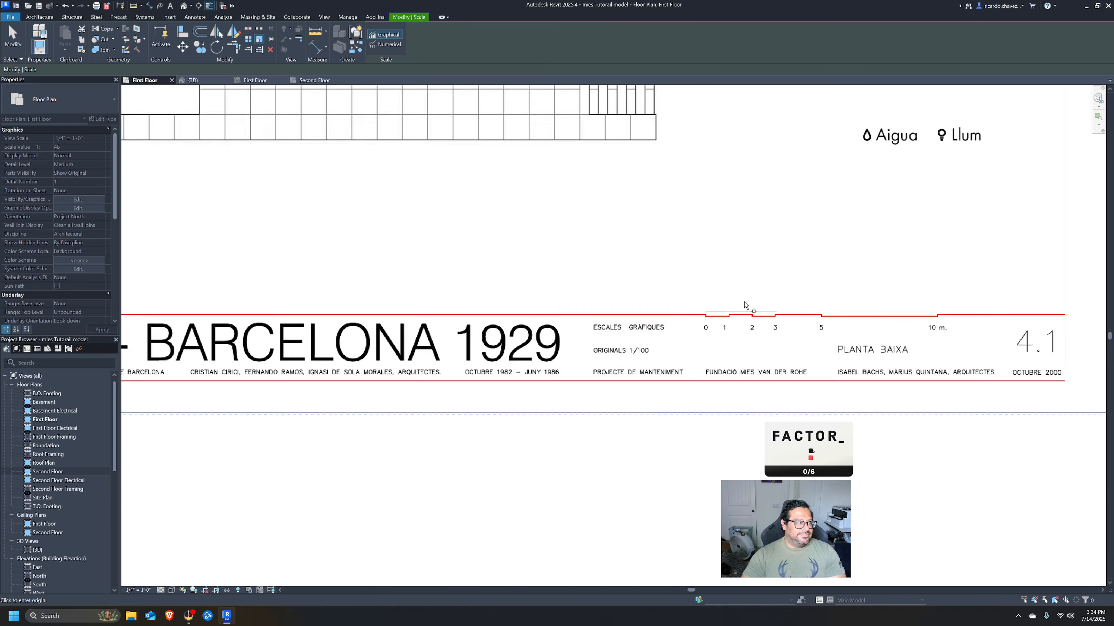
scroll(742, 287, "up", 1)
middle_click_drag(741, 288, 925, 269)
scroll(926, 270, "down", 2)
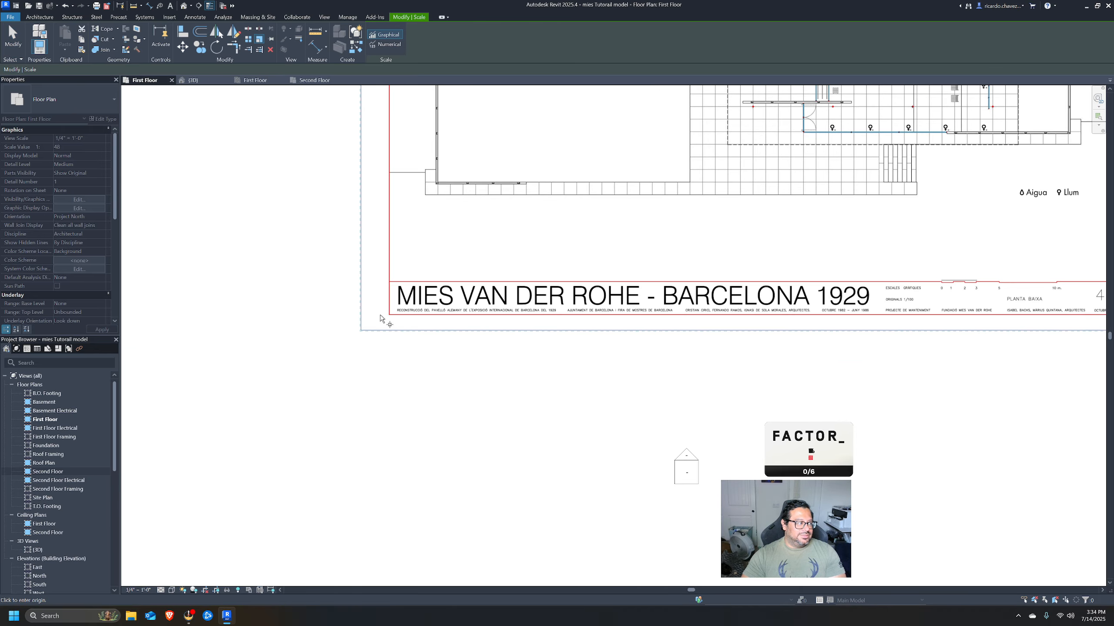
middle_click_drag(895, 191, 385, 289)
middle_click_drag(698, 359, 1092, 285)
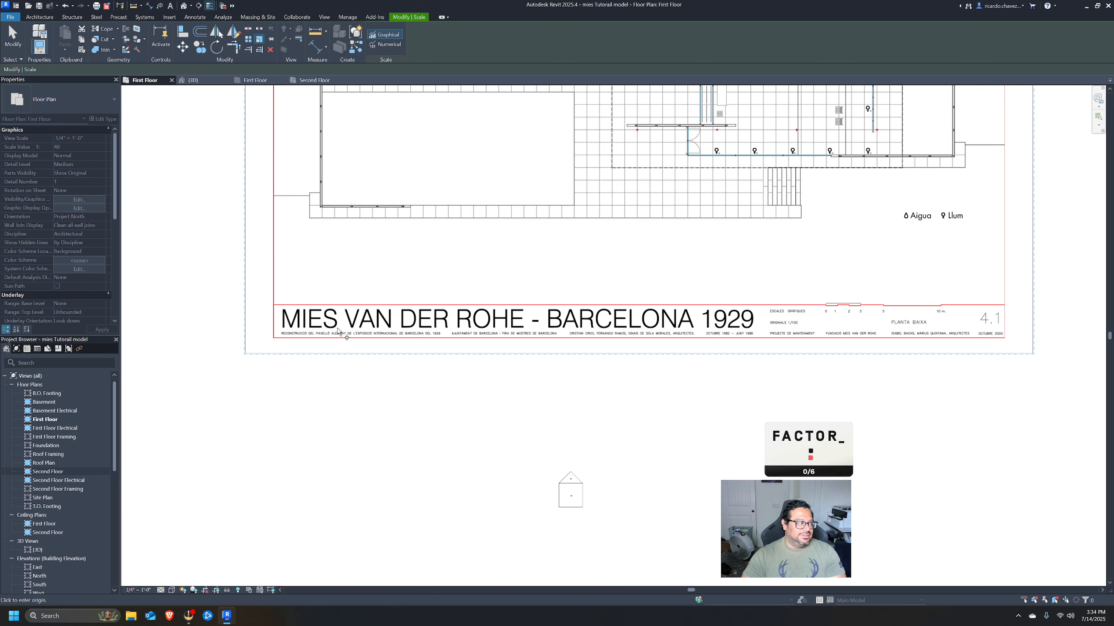
left_click(245, 353)
scroll(857, 297, "up", 3)
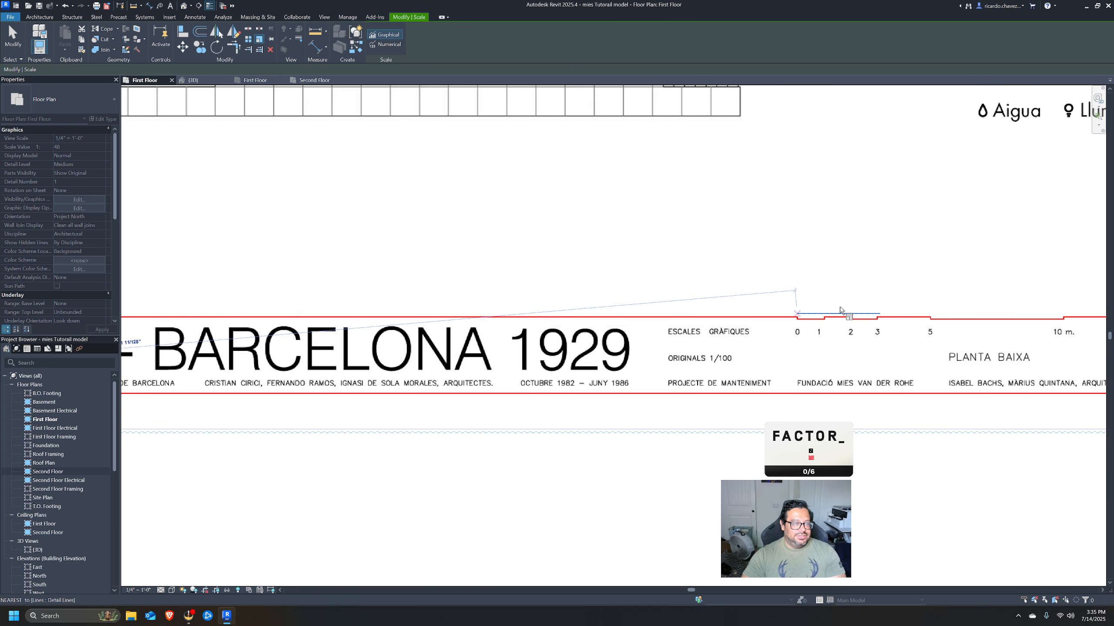
scroll(882, 315, "up", 3)
left_click(883, 321)
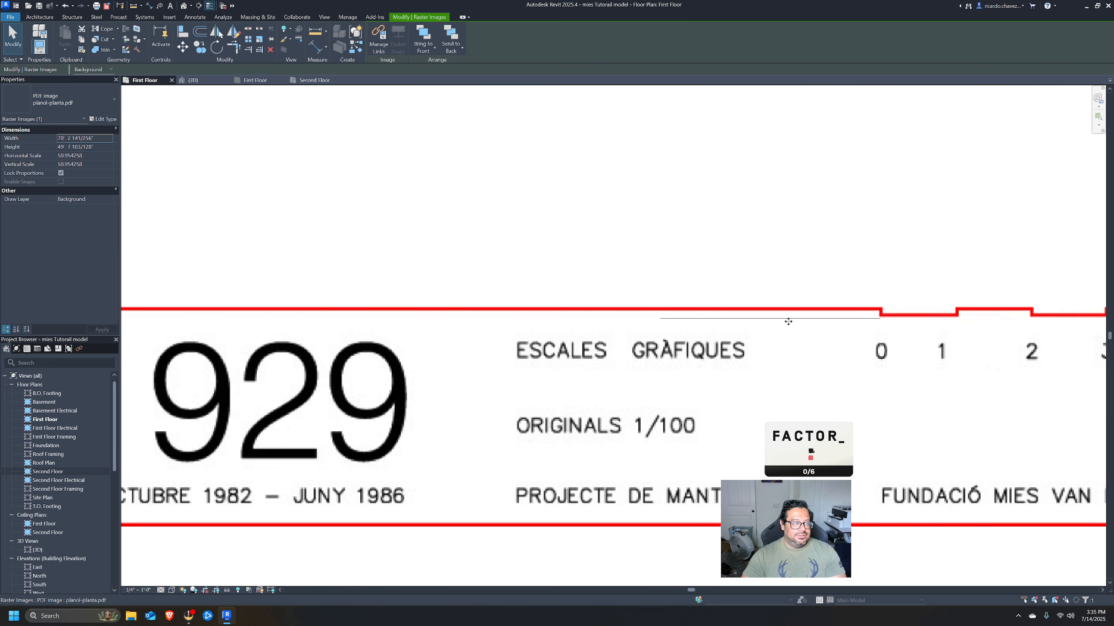
Move the 3' detail line along the scale bar so it starts at the 0 mark again.
key("Escape")
left_click_drag(788, 320, 1005, 301)
scroll(855, 309, "down", 2)
mouse_move(844, 312)
middle_mouse_down()
mouse_move(599, 346)
mouse_move(613, 337)
middle_mouse_up()
key("Escape")
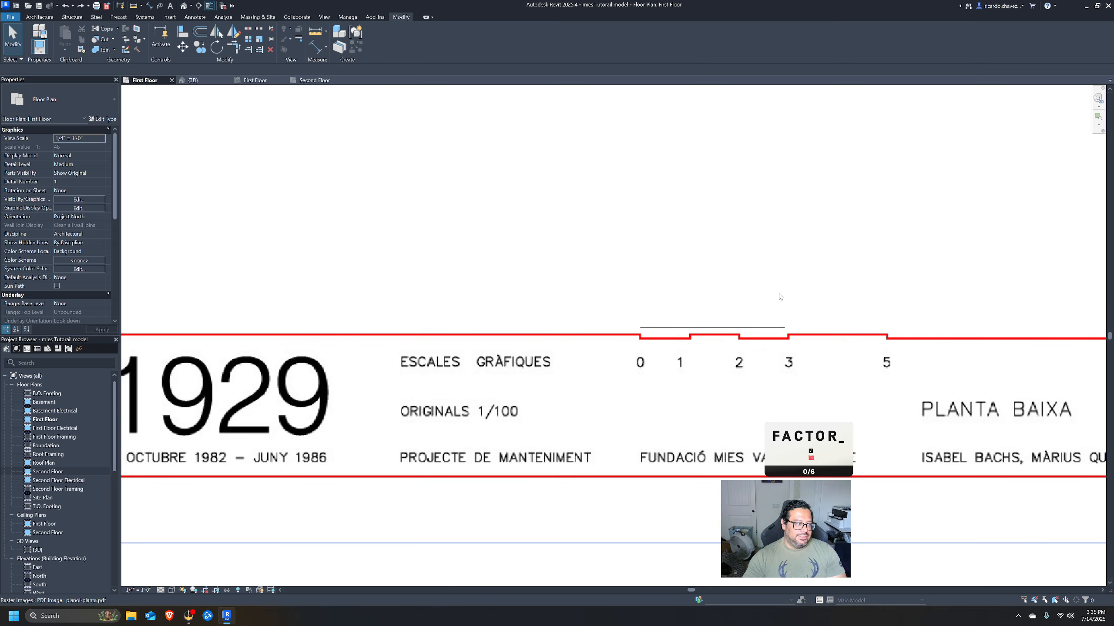
Undo the 3' detail line, its move and the last graphical scaling of the PDF plan.
scroll(828, 298, "down", 1)
scroll(829, 297, "up", 3)
scroll(830, 296, "up", 2)
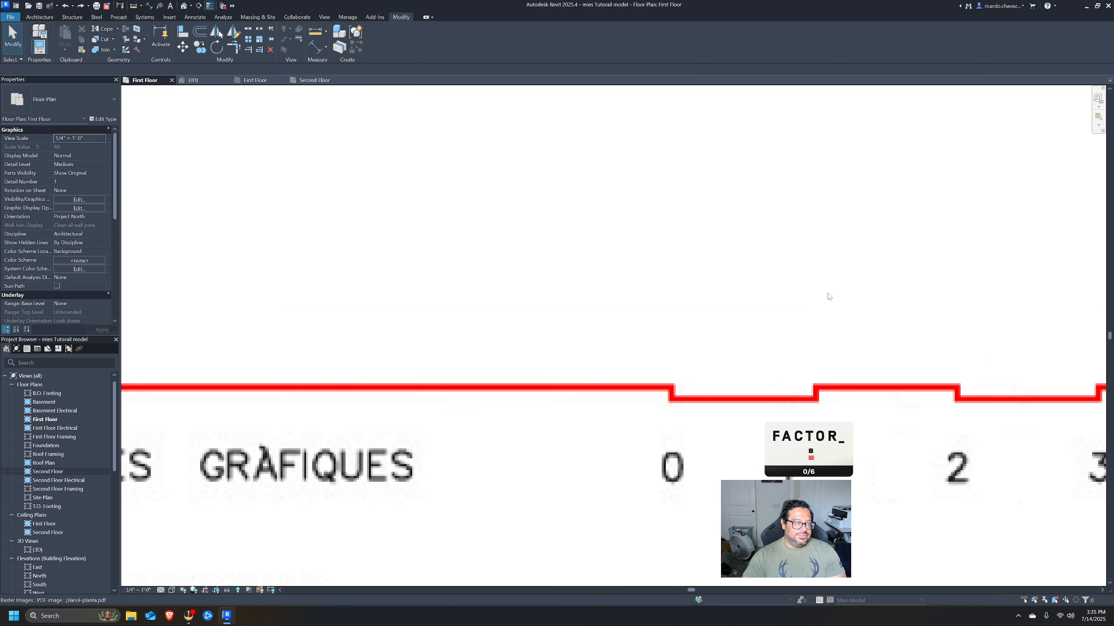
scroll(815, 283, "down", 8)
middle_click_drag(774, 290, 776, 295)
scroll(776, 296, "down", 2)
Scale the PDF plan graphically along the scale bar from 0 to 1, enlarging it to a horizontal and vertical scale of 144.
left_click(776, 295)
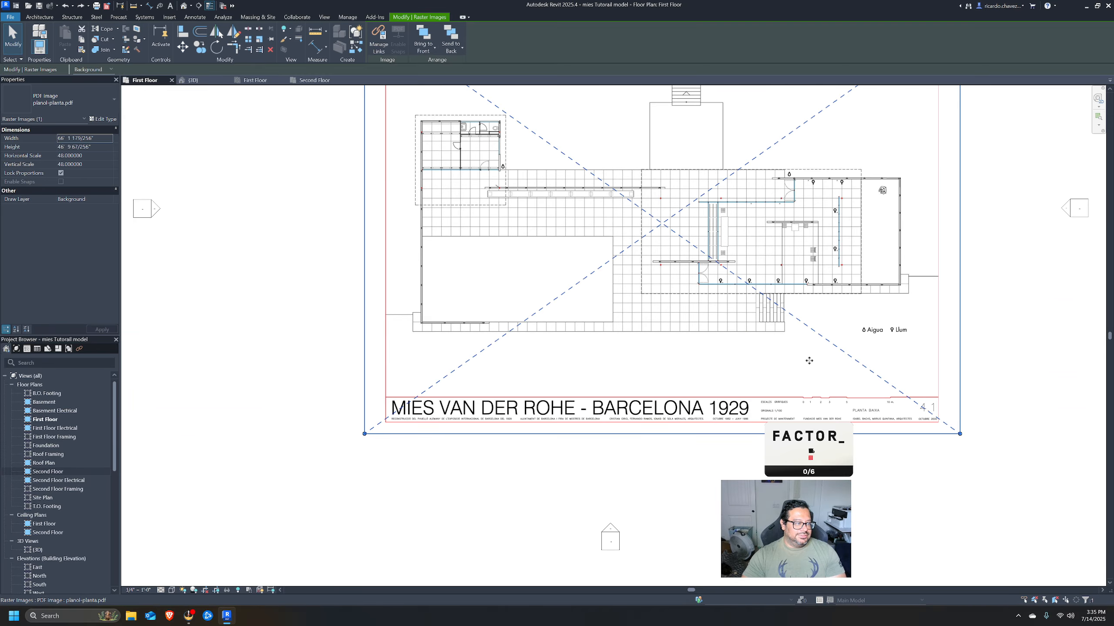
scroll(876, 331, "up", 4)
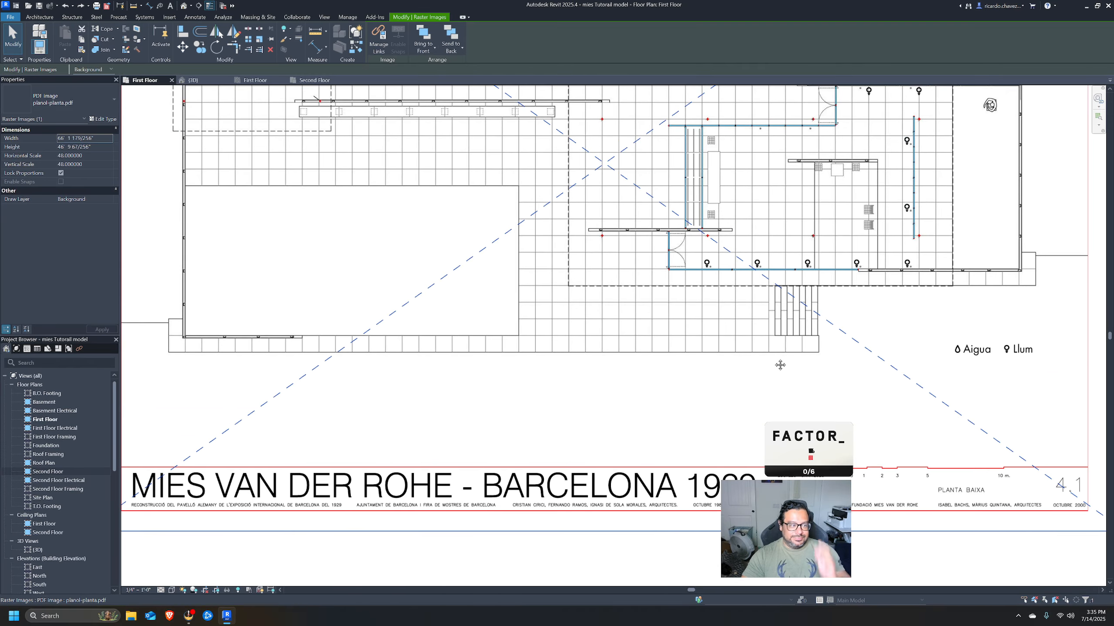
middle_click_drag(752, 211, 783, 303)
scroll(597, 351, "down", 1)
scroll(770, 312, "down", 1)
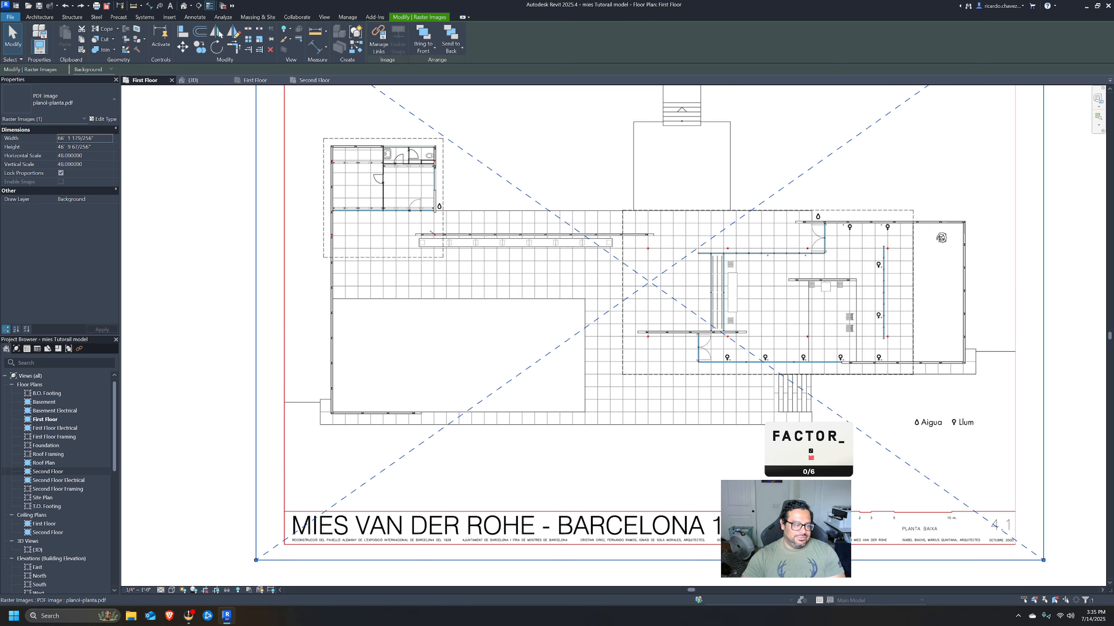
scroll(901, 501, "up", 2)
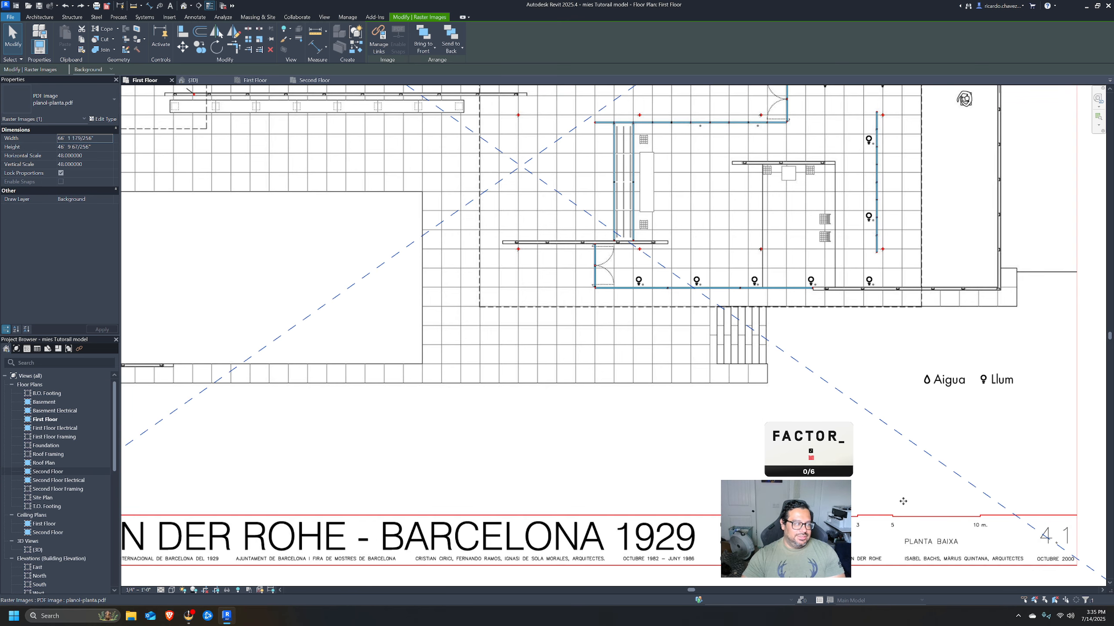
left_click(259, 40)
scroll(814, 479, "up", 5)
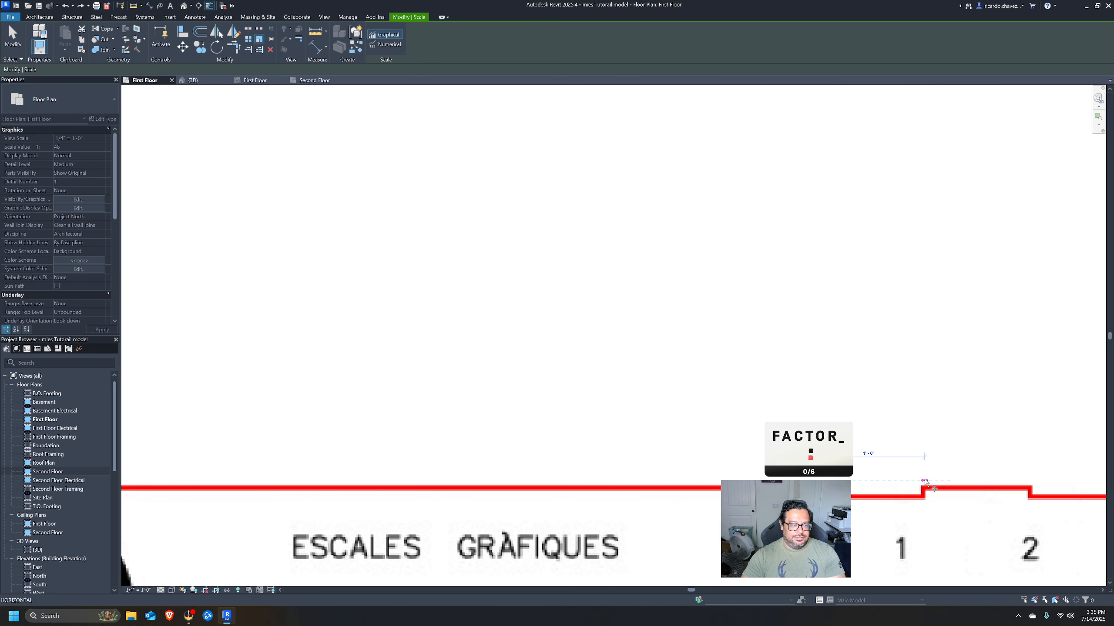
key("Return")
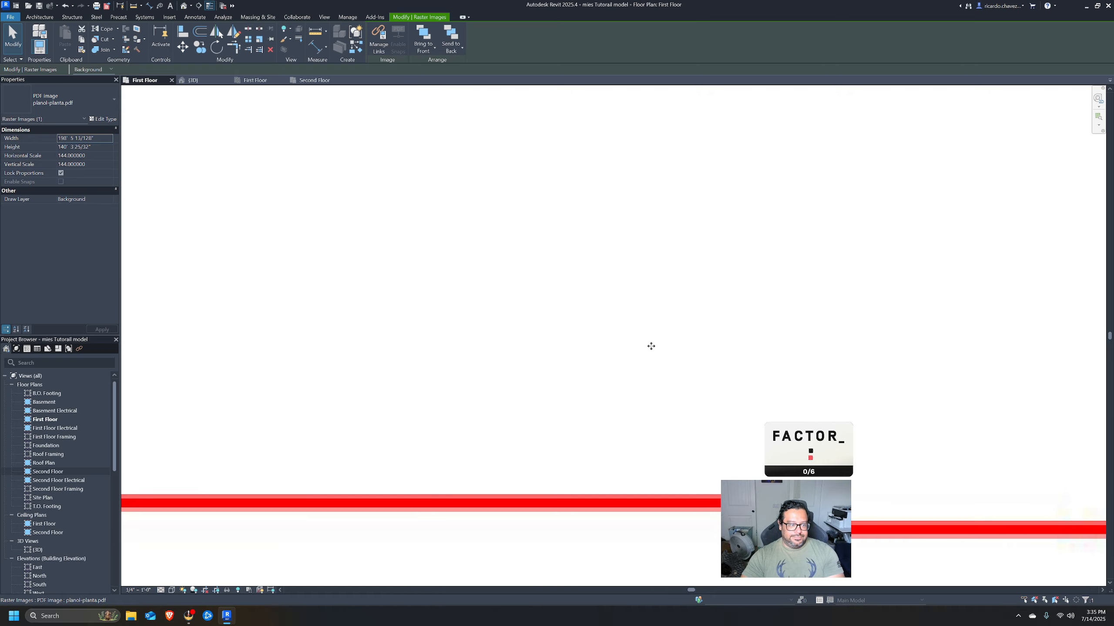
Move the enlarged PDF plan so it is roughly centred on the four elevation markers.
scroll(783, 348, "down", 6)
scroll(806, 415, "down", 4)
middle_click_drag(753, 290, 791, 458)
left_click_drag(748, 343, 804, 389)
scroll(737, 373, "up", 2)
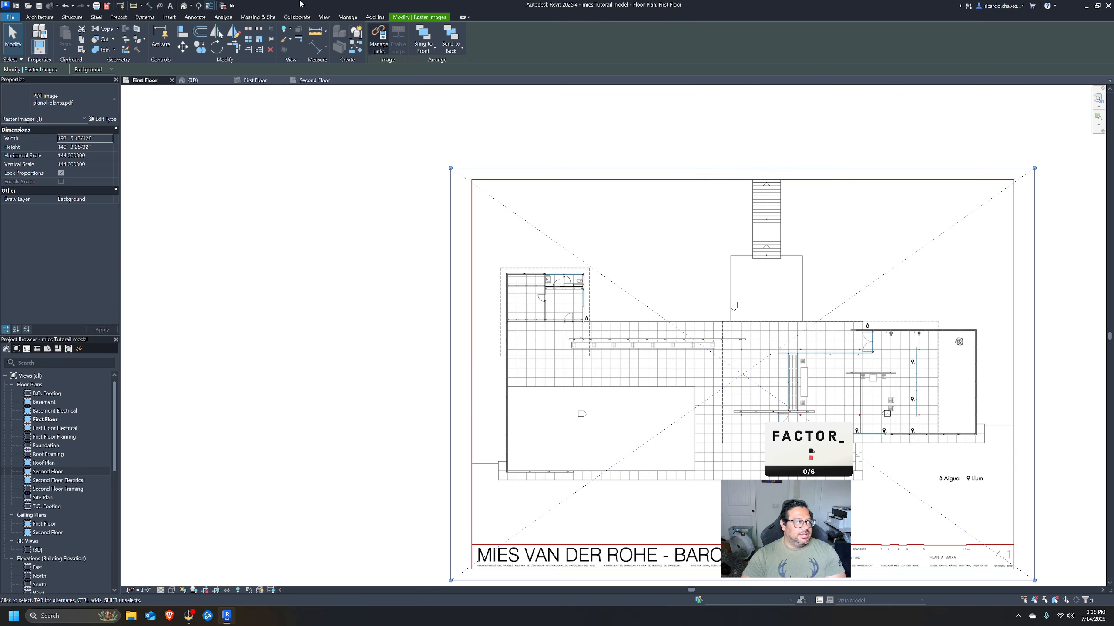
Pin the PDF plan in place, test that it cannot be moved, and deselect it.
left_click(49, 19)
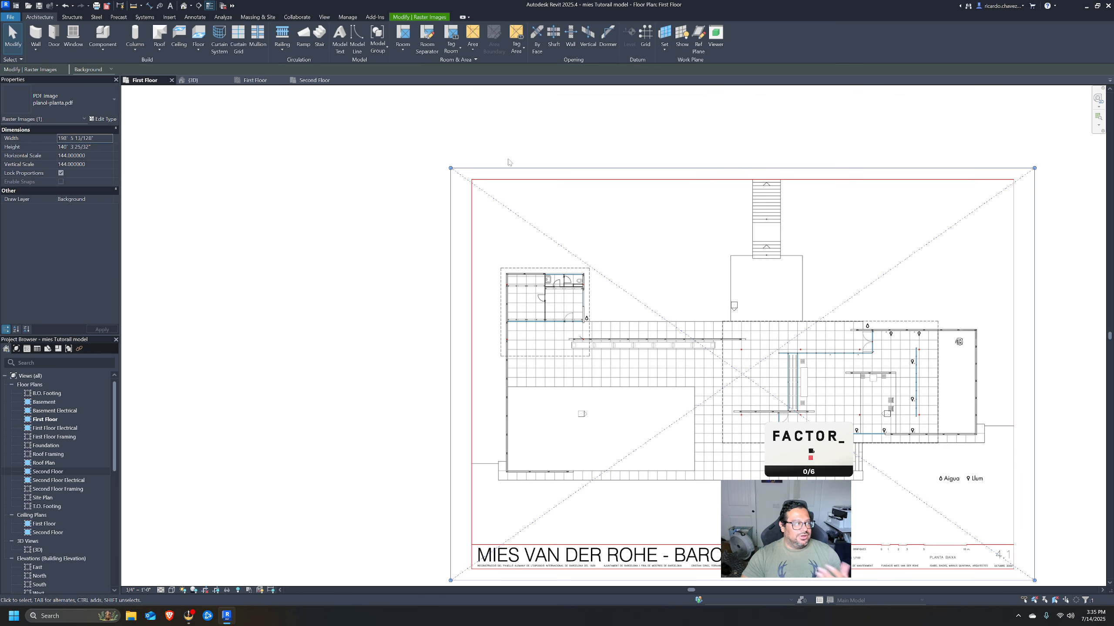
left_click(422, 18)
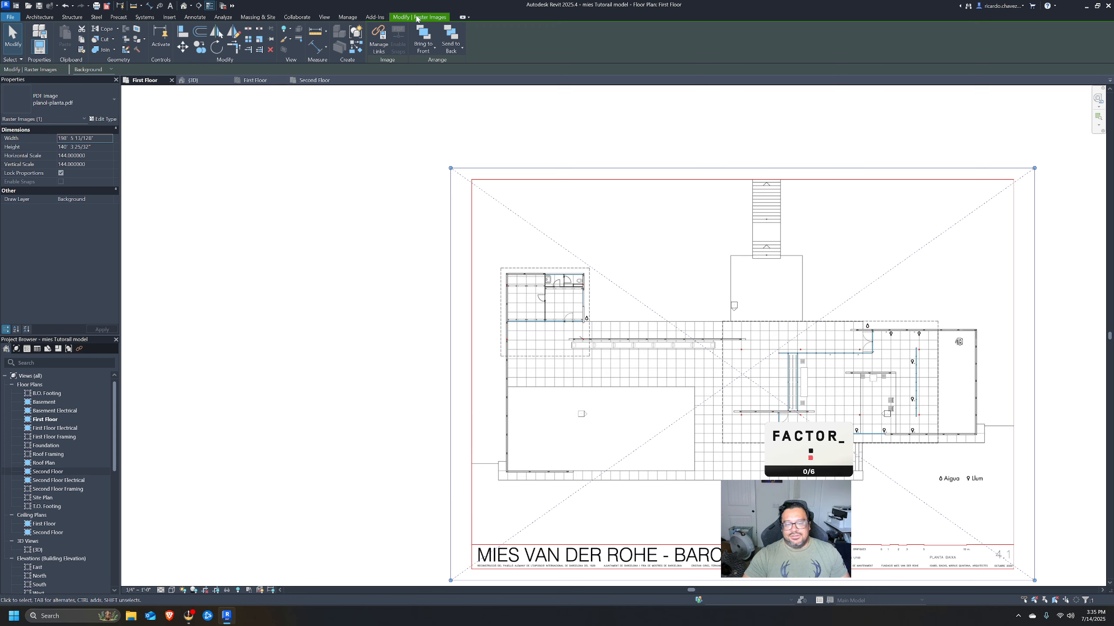
left_click(274, 43)
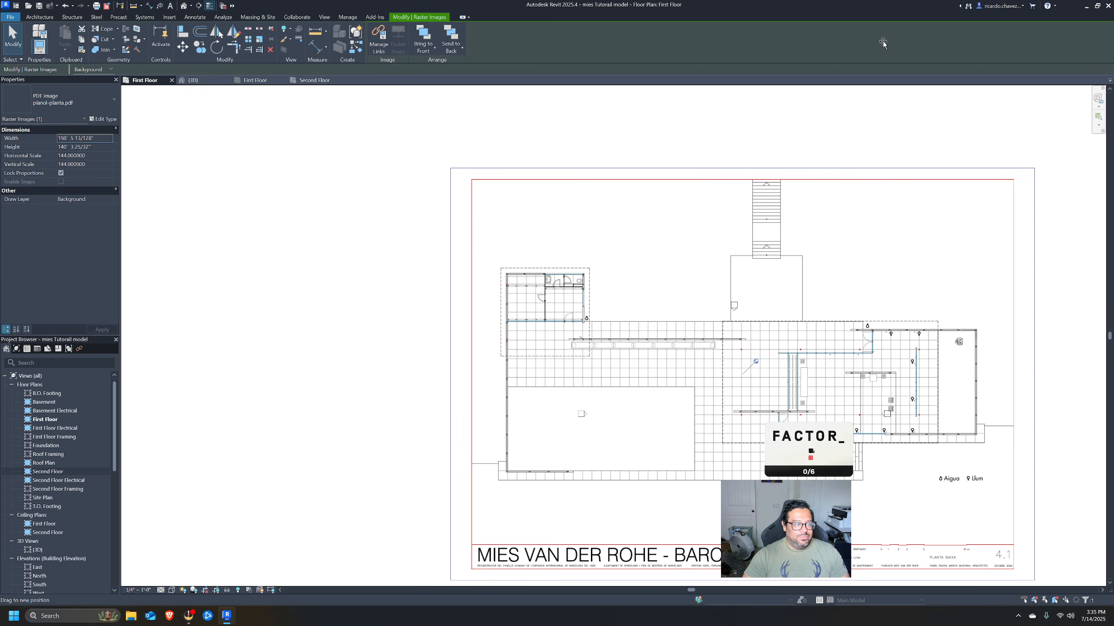
scroll(859, 324, "up", 2)
key("Escape")
scroll(860, 324, "up", 2)
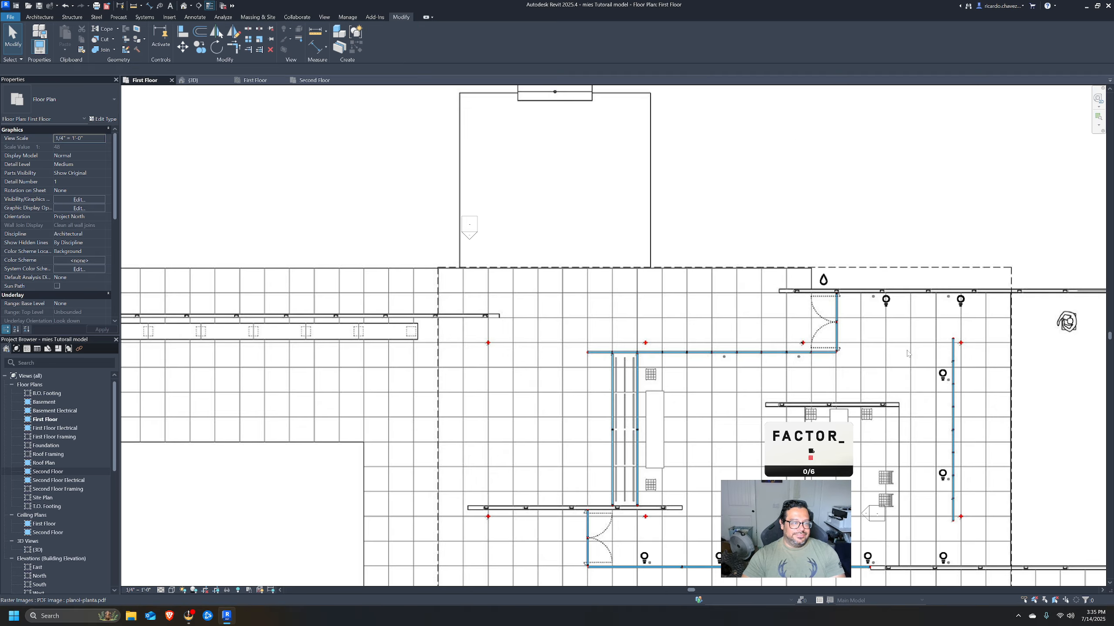
Examine the plan's column marks, walls and small room block to decide where the first grid line belongs.
scroll(848, 319, "down", 3)
middle_click_drag(847, 323, 926, 345)
scroll(872, 335, "down", 2)
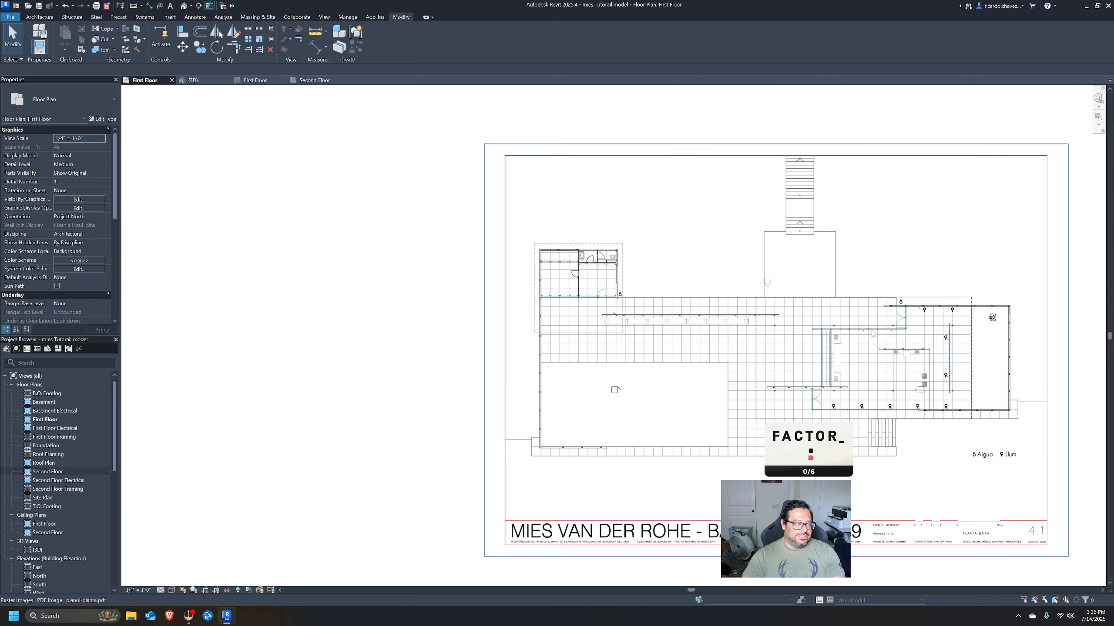
scroll(865, 299, "up", 2)
middle_click_drag(865, 300, 753, 264)
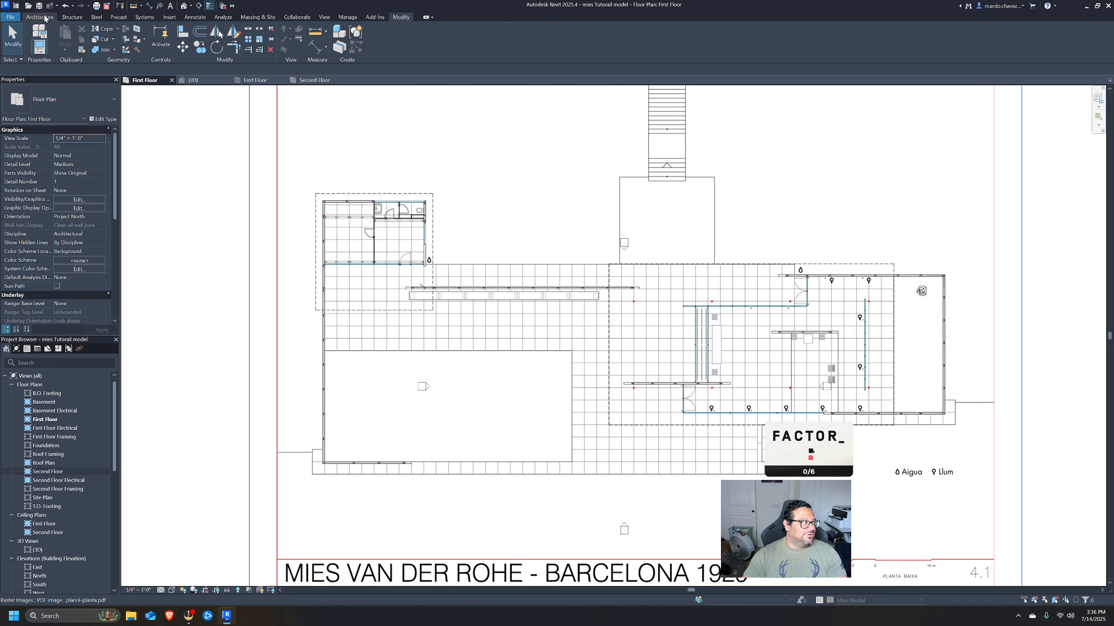
left_click(46, 17)
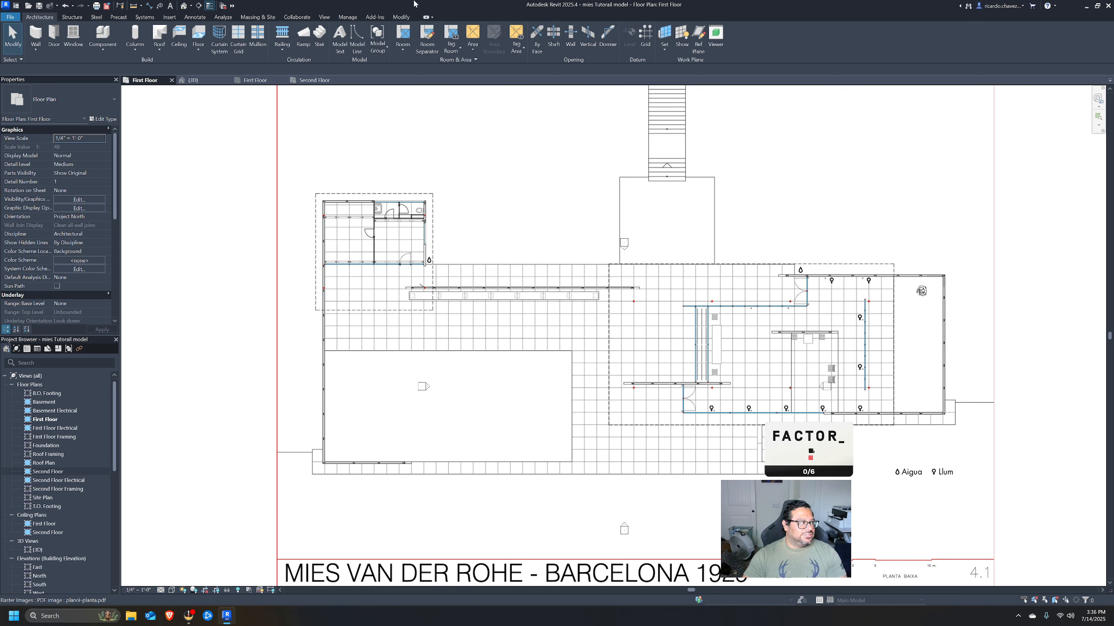
left_click(648, 37)
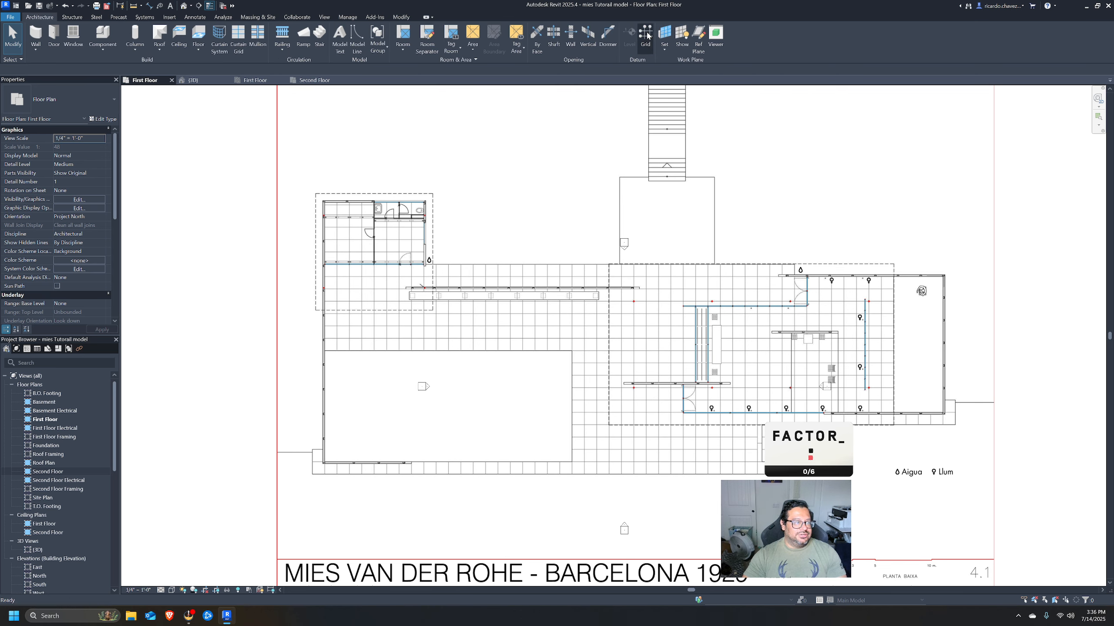
scroll(802, 368, "up", 4)
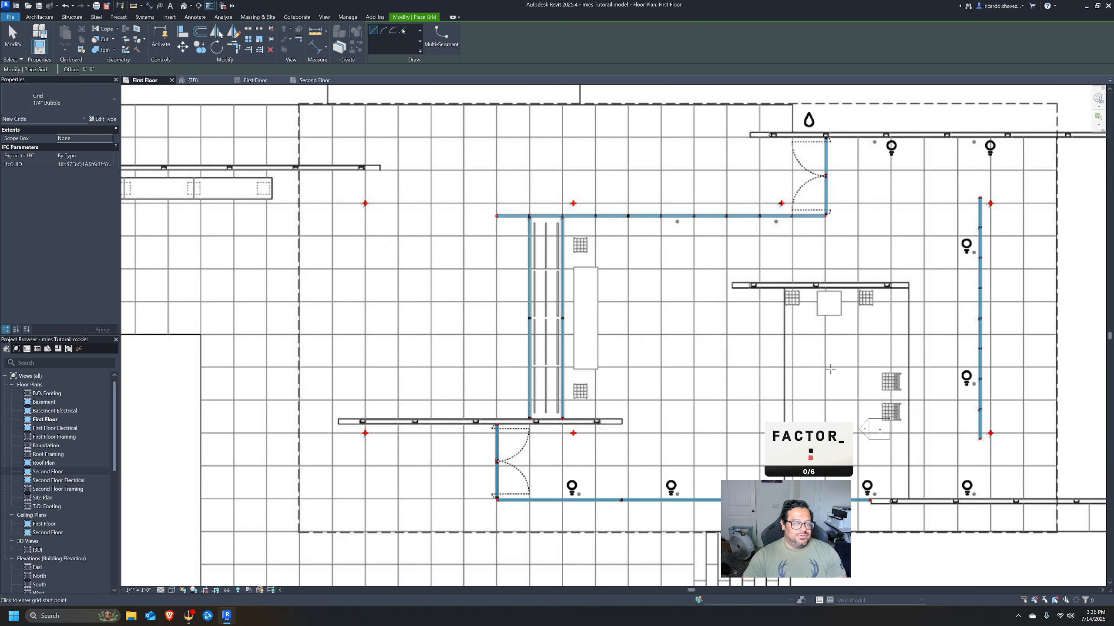
middle_click_drag(920, 239, 820, 189)
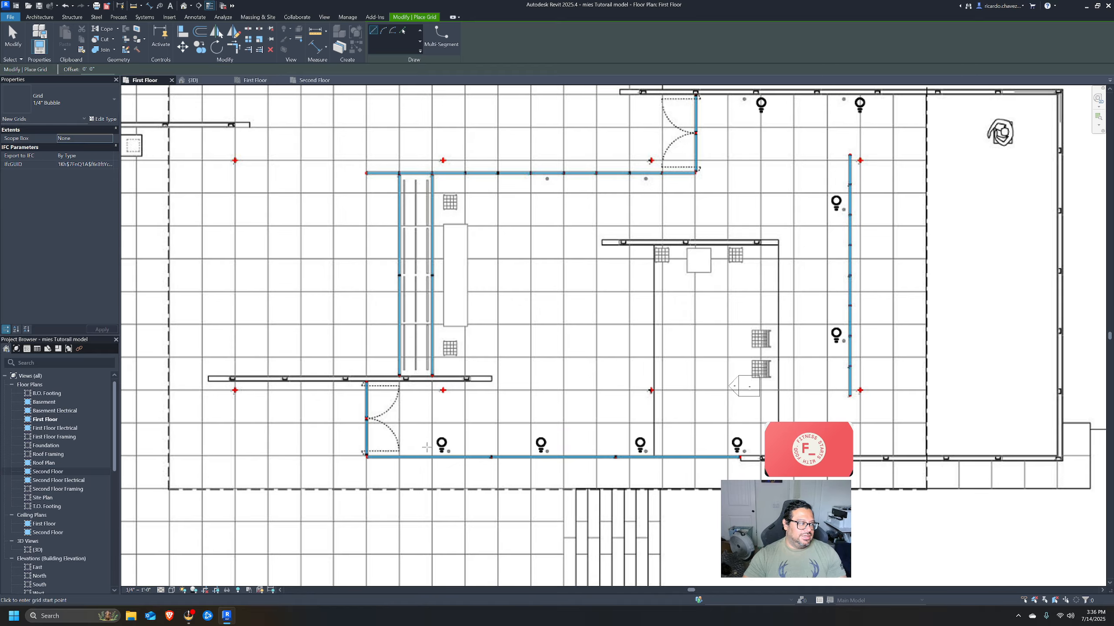
scroll(631, 344, "down", 1)
middle_click_drag(671, 345, 812, 338)
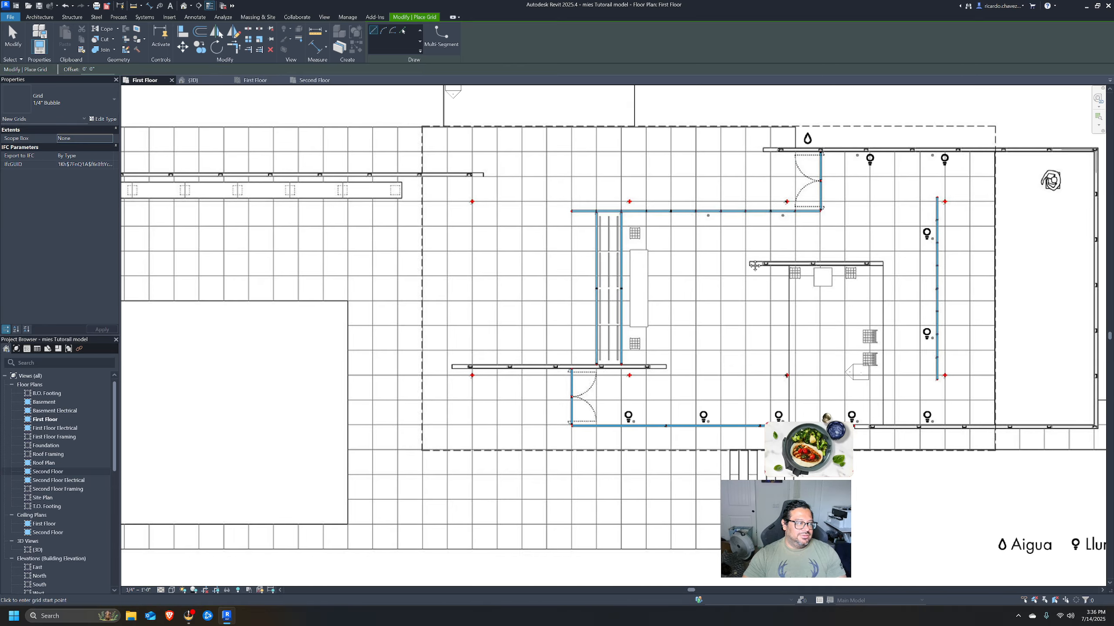
middle_click_drag(751, 264, 989, 251)
middle_click_drag(648, 228, 923, 299)
scroll(582, 198, "up", 1)
scroll(582, 225, "up", 6)
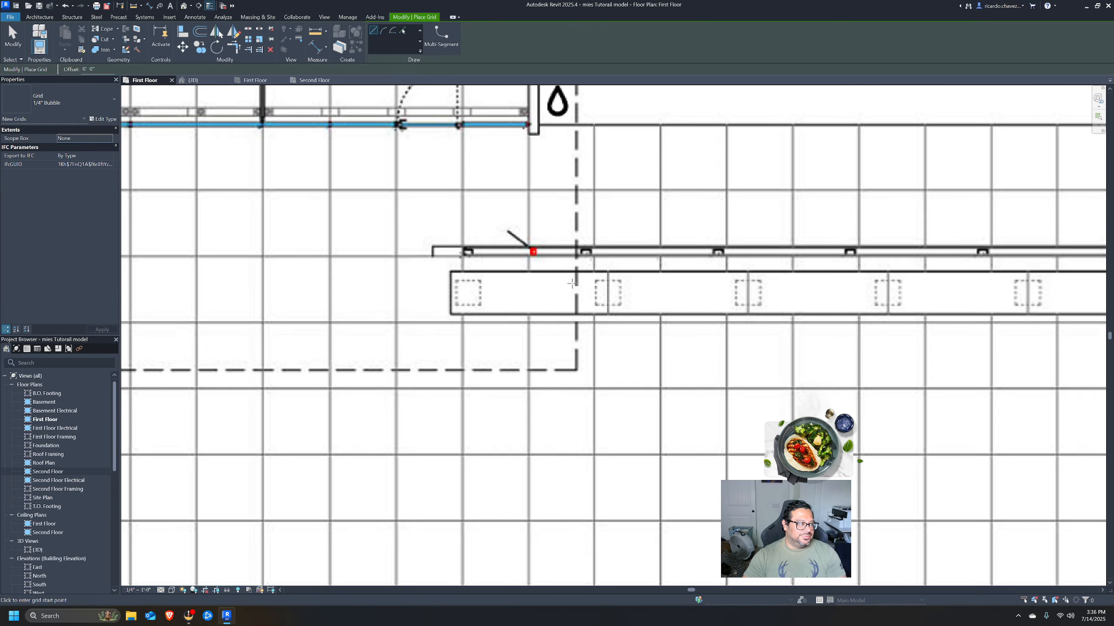
scroll(622, 234, "down", 7)
scroll(622, 234, "down", 2)
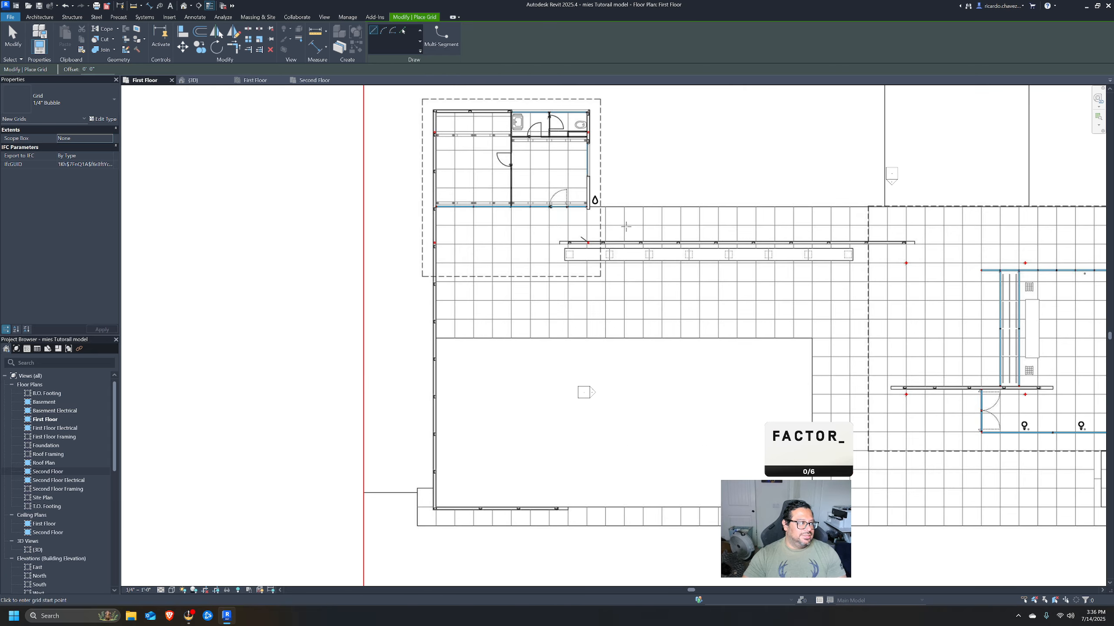
middle_click_drag(759, 242, 490, 198)
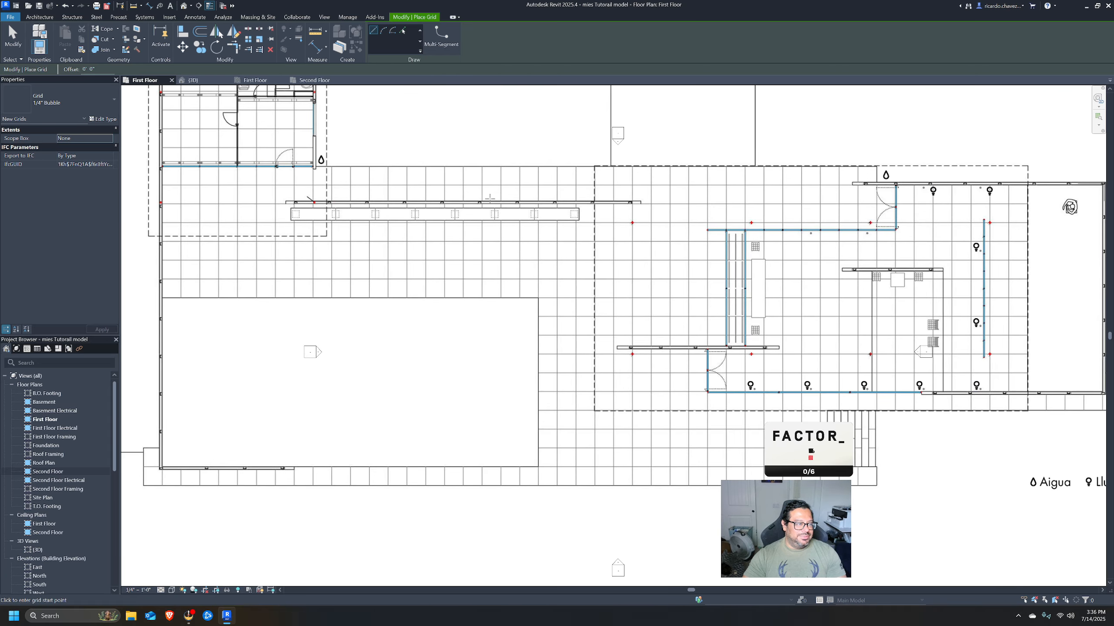
middle_click_drag(869, 218, 732, 208)
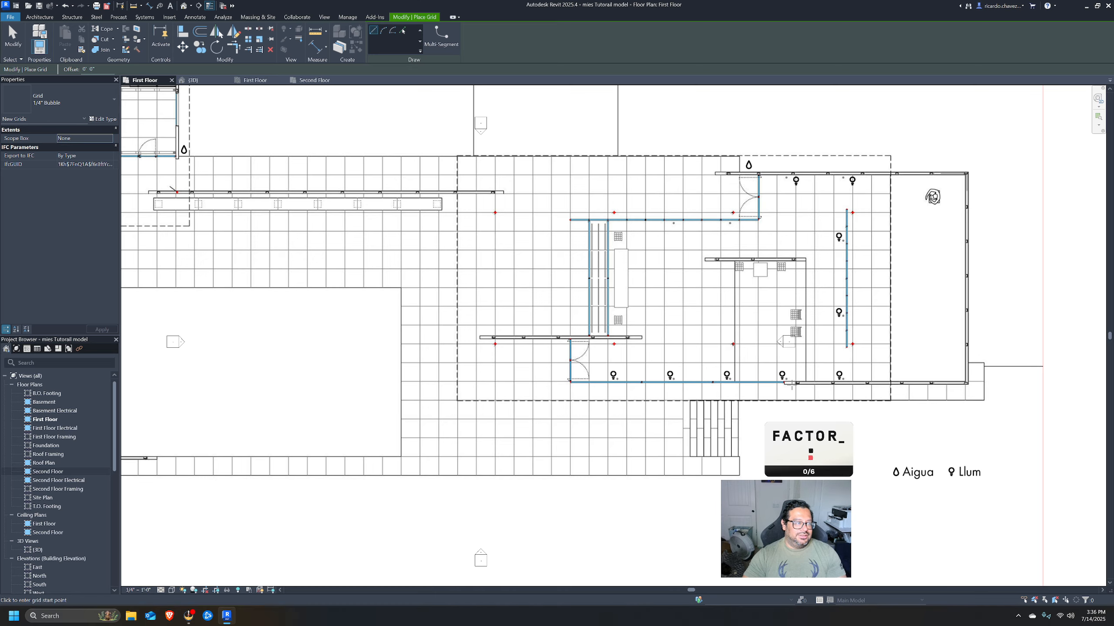
scroll(634, 227, "up", 5)
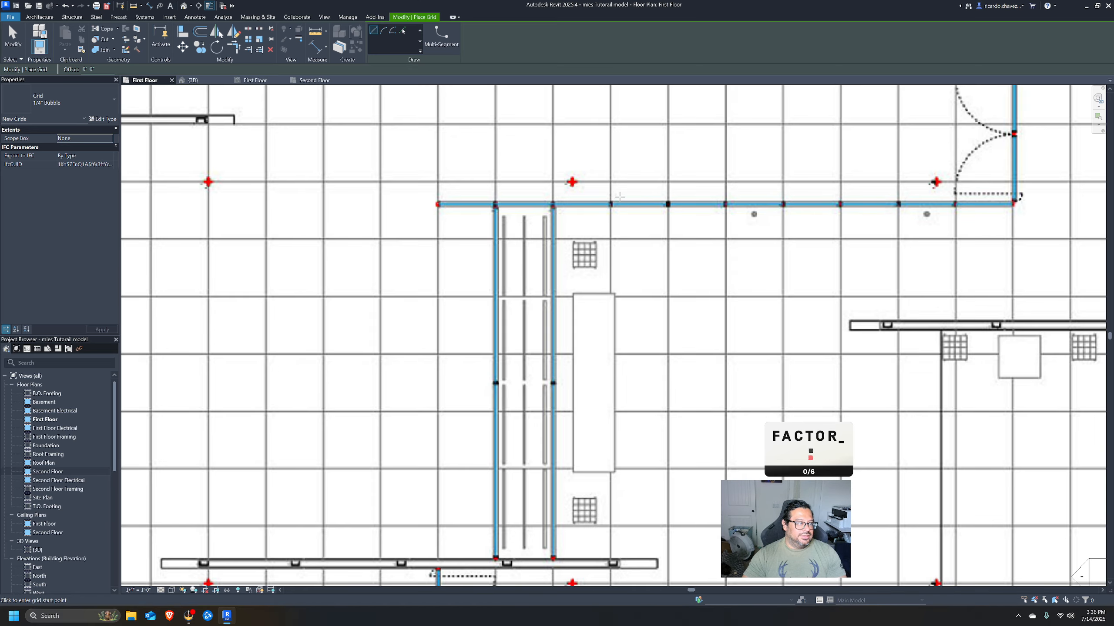
scroll(619, 196, "down", 3)
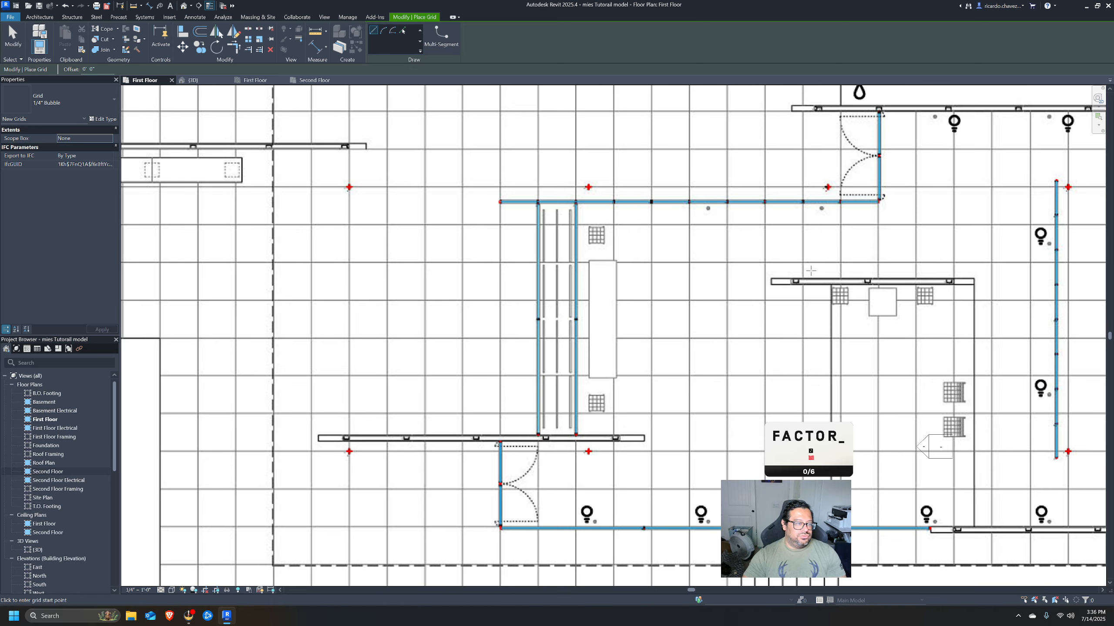
scroll(811, 271, "down", 3)
scroll(755, 281, "up", 1)
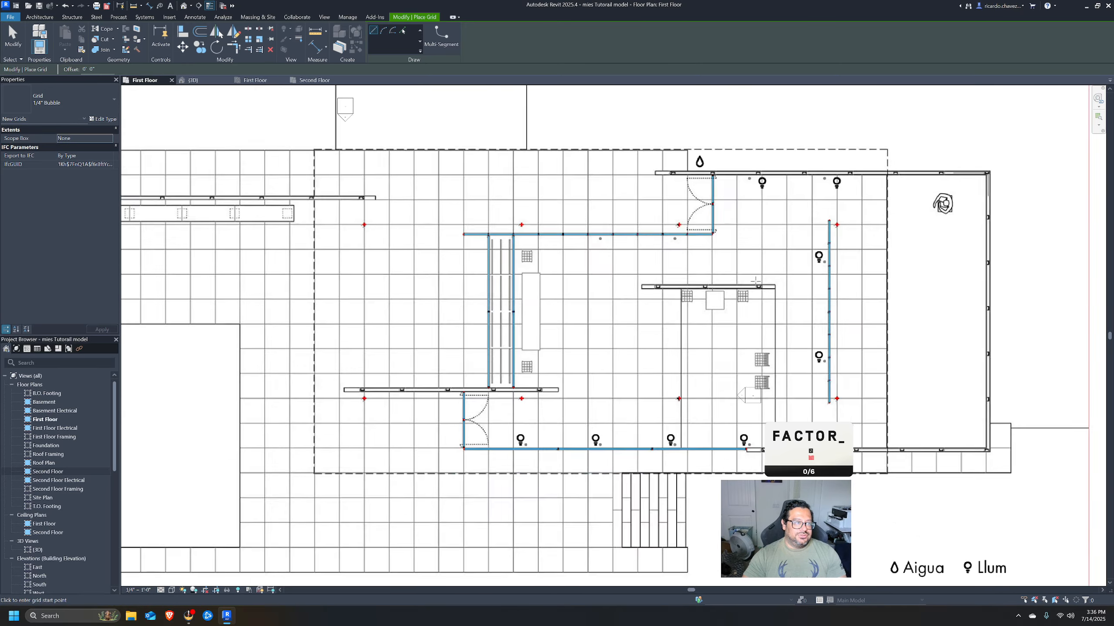
scroll(795, 241, "down", 1)
middle_click_drag(341, 216, 956, 219)
middle_click_drag(632, 138, 546, 200)
scroll(613, 264, "down", 3)
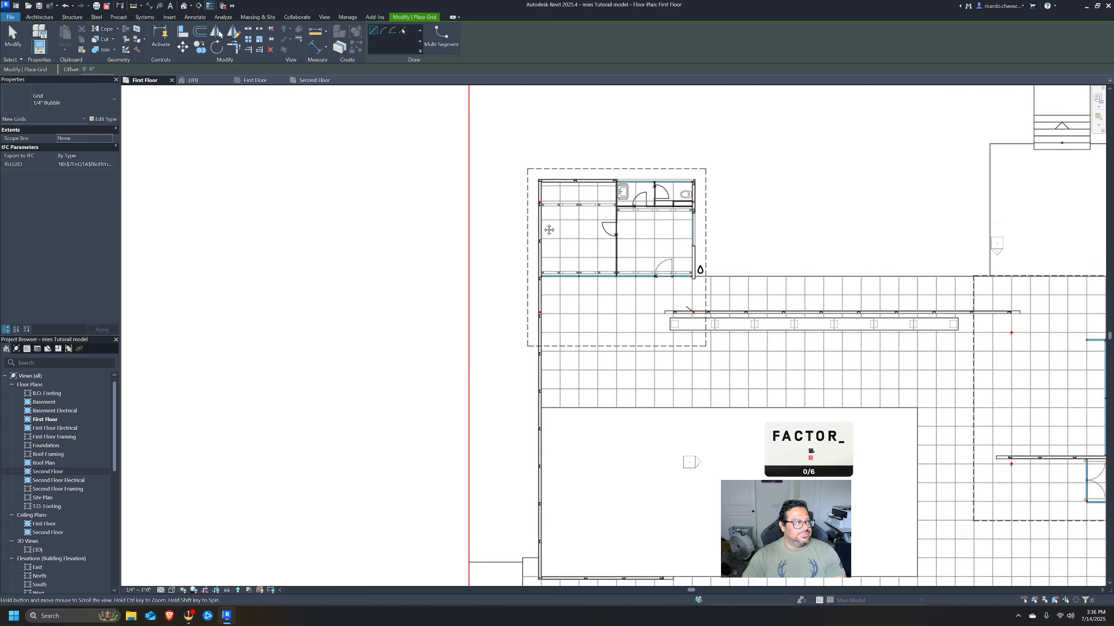
scroll(588, 166, "up", 1)
key("Escape")
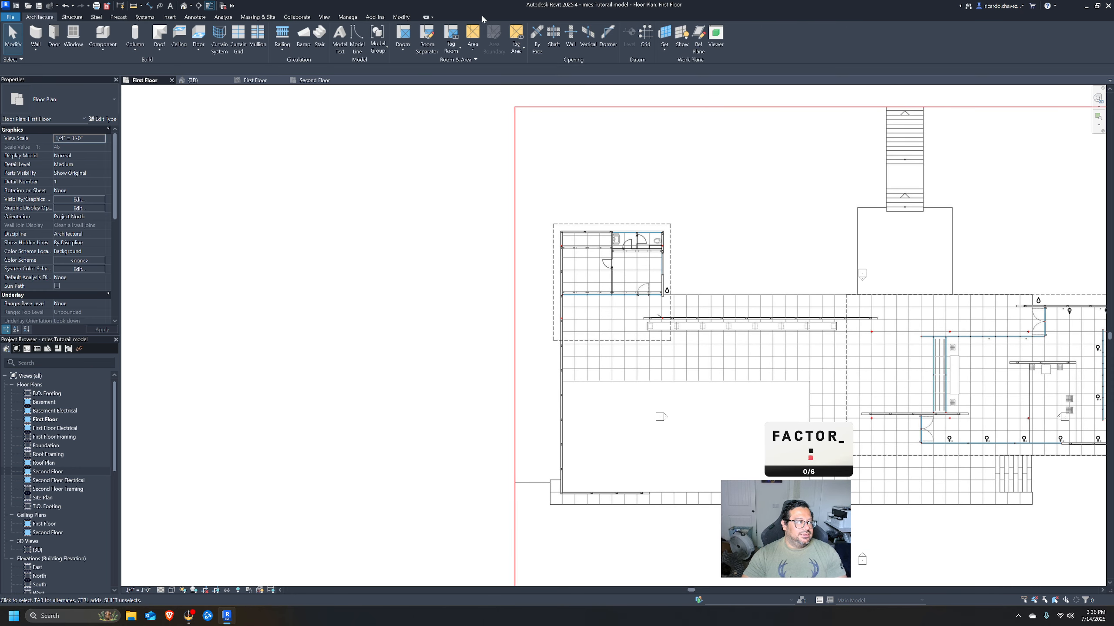
Draw a short vertical grid line above the small room block, in line with its outer left wall.
left_click(645, 40)
scroll(570, 211, "up", 5)
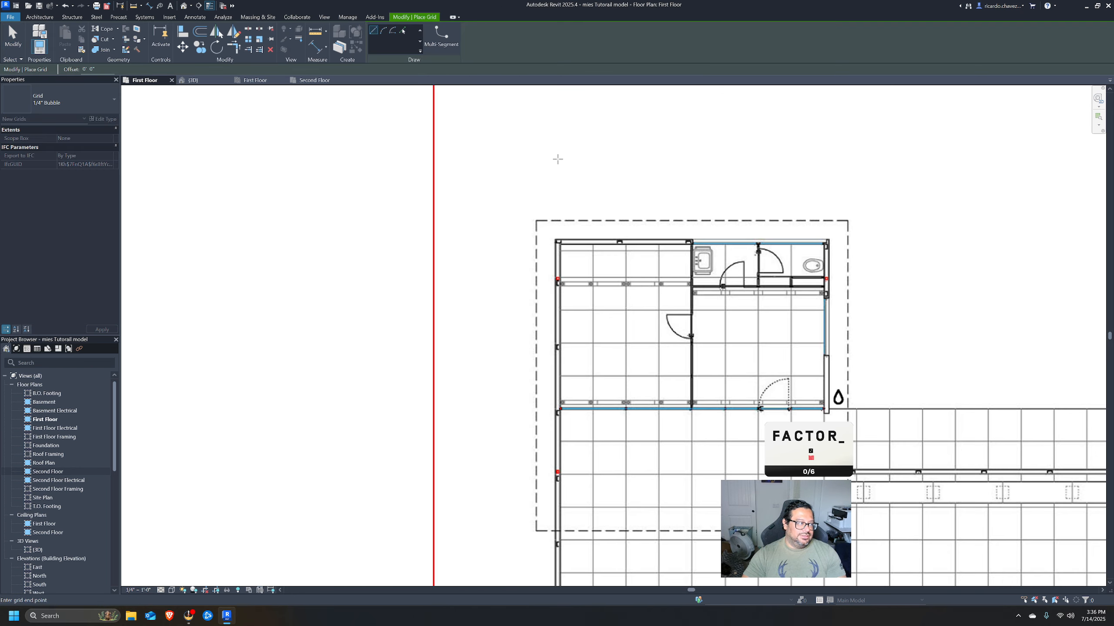
left_click(557, 158)
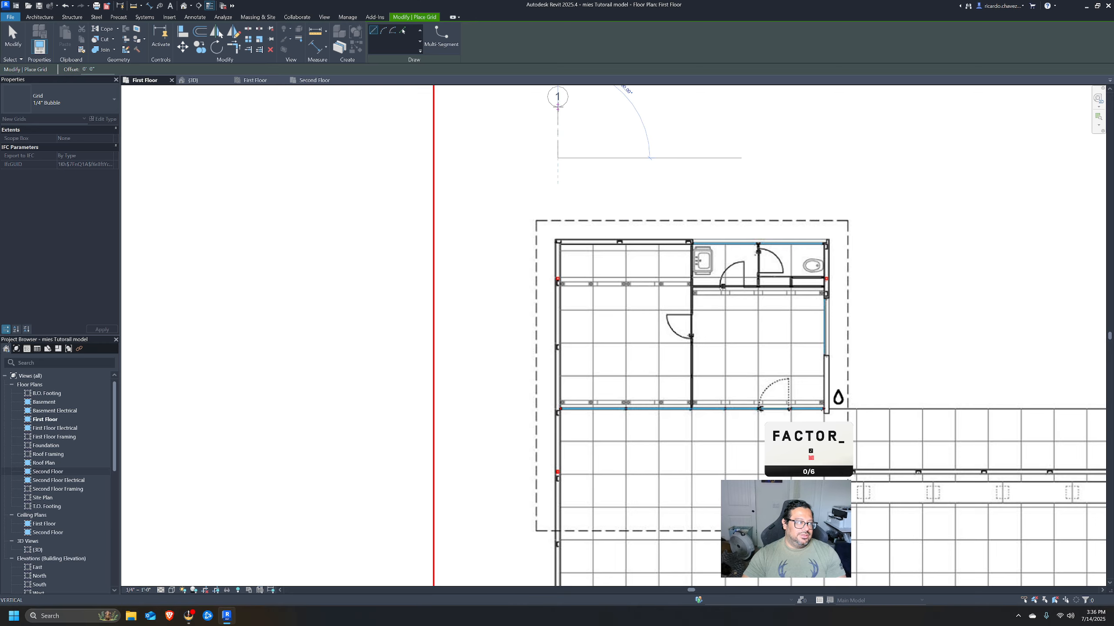
left_click(558, 106)
key("Escape")
Stretch the lower end of grid 1 along the left wall to below the large pool's lower edge, and deselect it.
left_click_drag(560, 158, 577, 194)
middle_click_drag(601, 287, 577, 194)
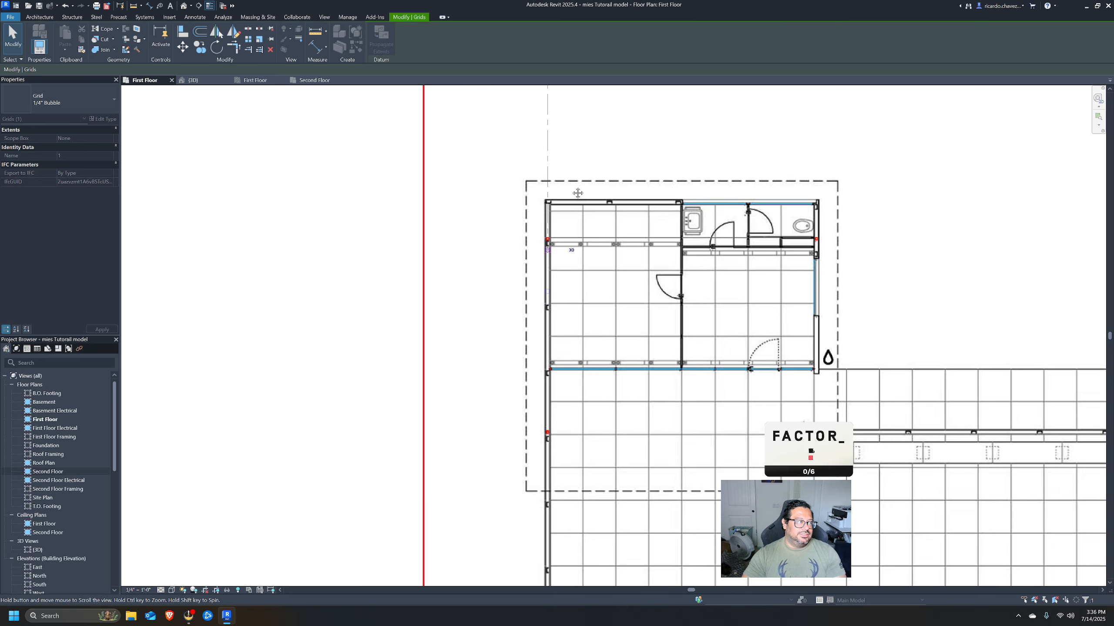
left_click_drag(576, 194, 576, 393)
middle_click_drag(576, 194, 528, 40)
left_click_drag(576, 393, 604, 201)
middle_click_drag(598, 432, 604, 201)
scroll(605, 202, "down", 2)
left_click_drag(604, 201, 583, 453)
left_click(590, 385)
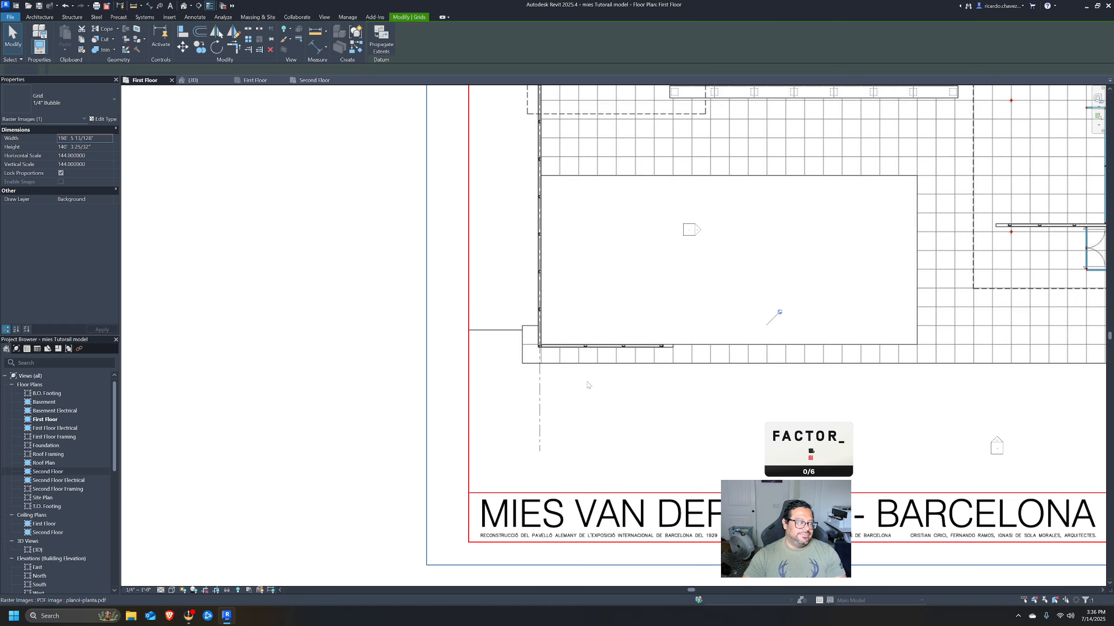
middle_click_drag(589, 127, 613, 411)
scroll(576, 192, "up", 2)
key("Escape")
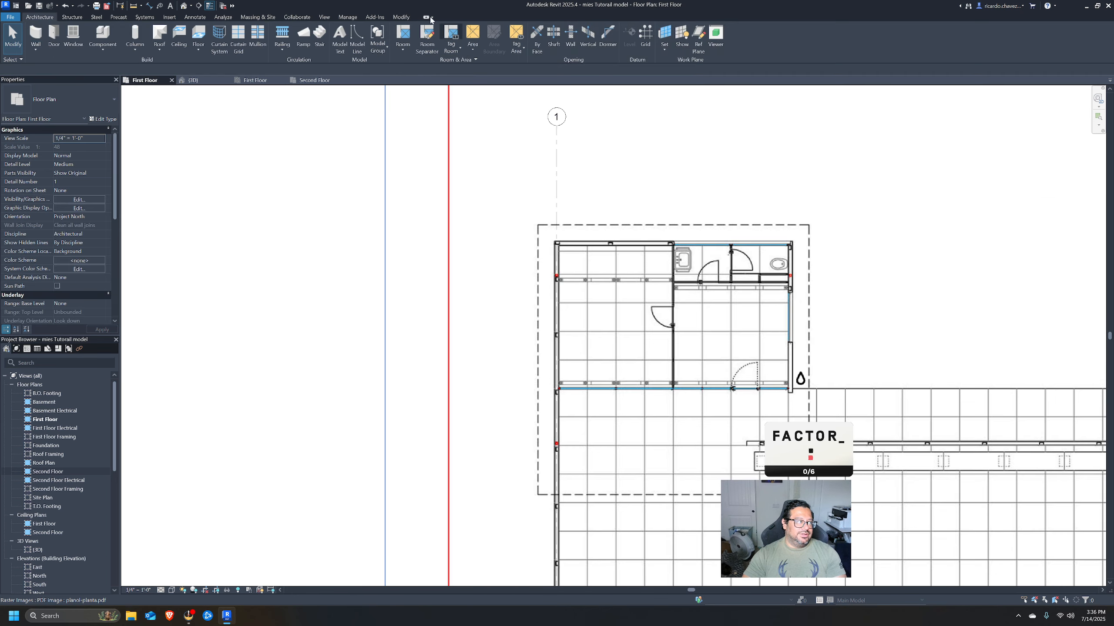
Draw a second short vertical grid line about 5' 5" to the right of grid 1.
left_click(645, 37)
left_click(605, 114)
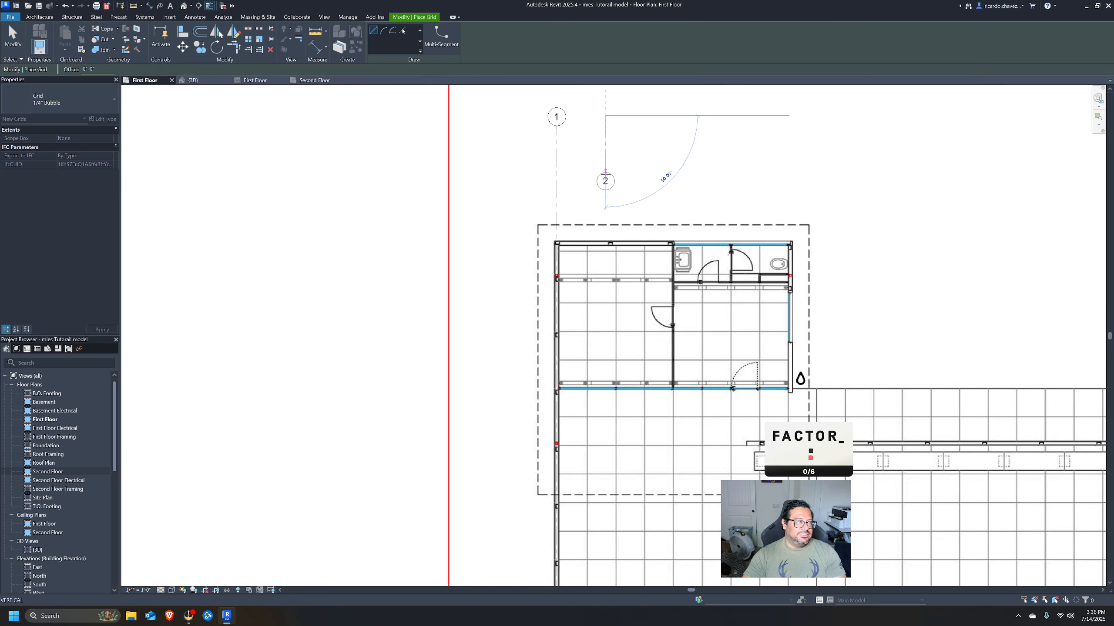
left_click(605, 100)
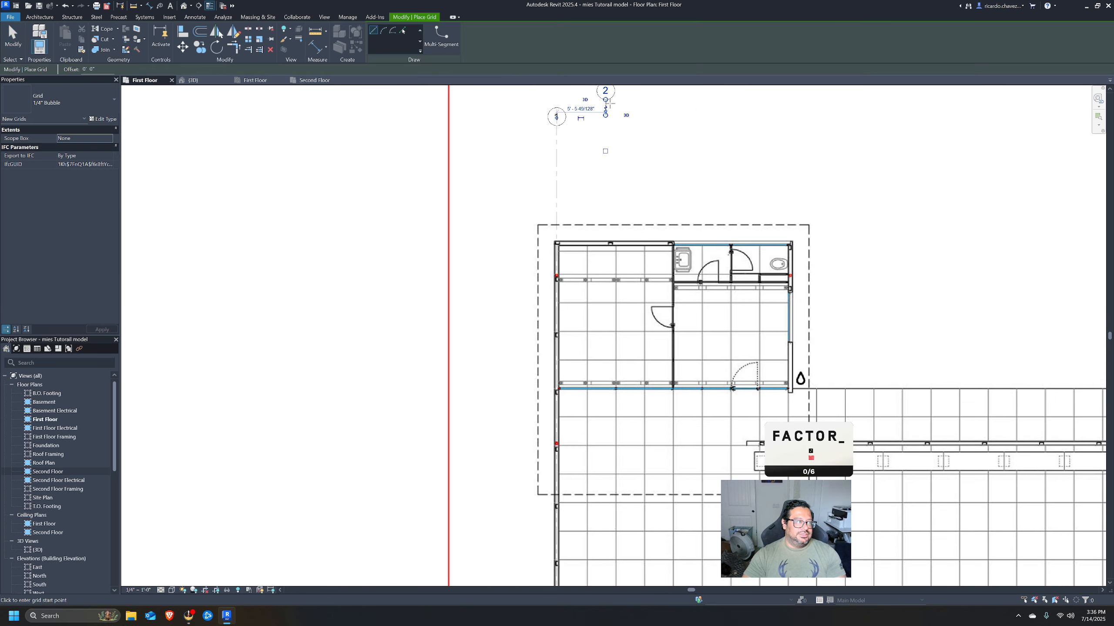
key("Escape")
Stretch the lower end of grid 2 down past the plan until it aligns with the lower end of grid 1.
left_click(605, 114)
left_click_drag(605, 113, 605, 573)
middle_click_drag(605, 572, 559, 164)
left_click_drag(559, 164, 602, 314)
middle_click_drag(599, 497, 603, 306)
left_click_drag(564, 293, 566, 411)
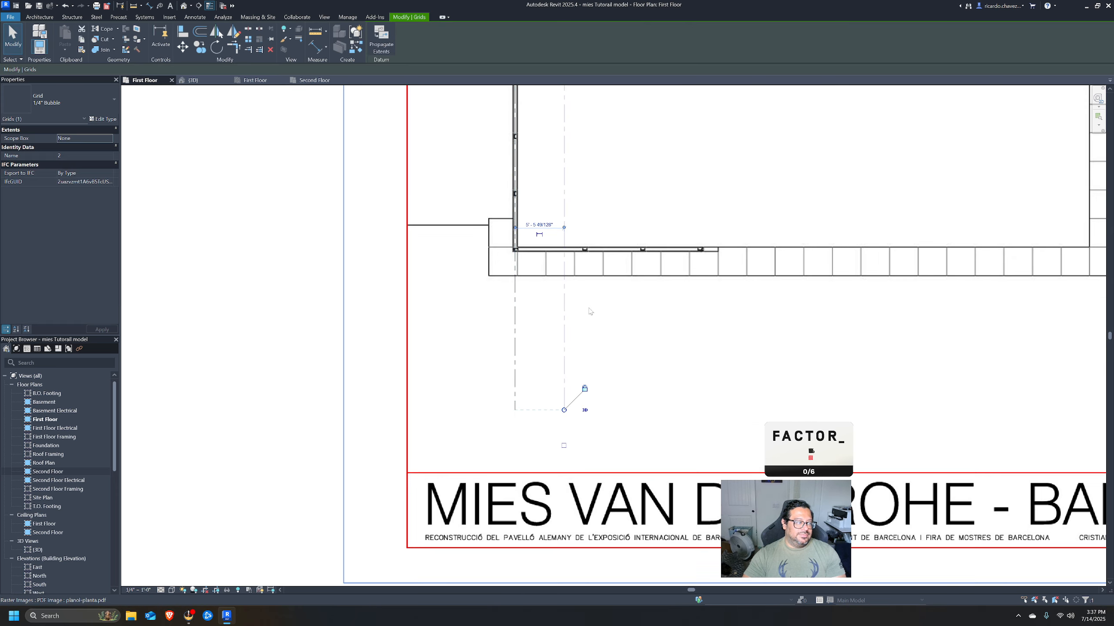
middle_click_drag(581, 390, 648, 470)
scroll(623, 220, "up", 1)
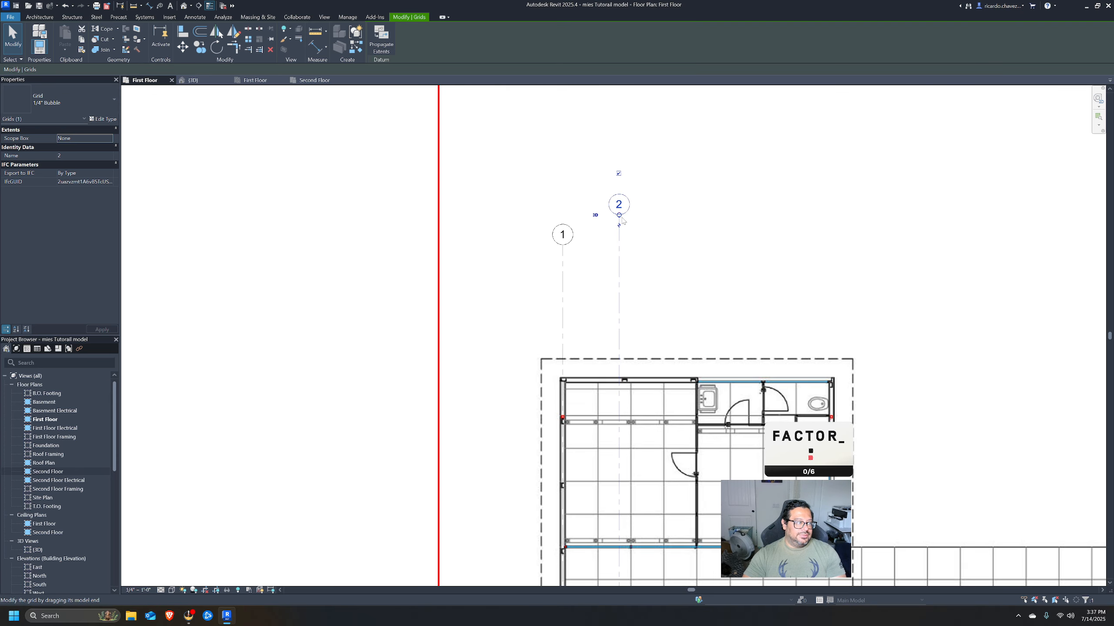
Lower the head of grid 2 until its bubble aligns with the bubble of grid 1, and deselect it.
left_click_drag(619, 215, 618, 244)
left_click(666, 266)
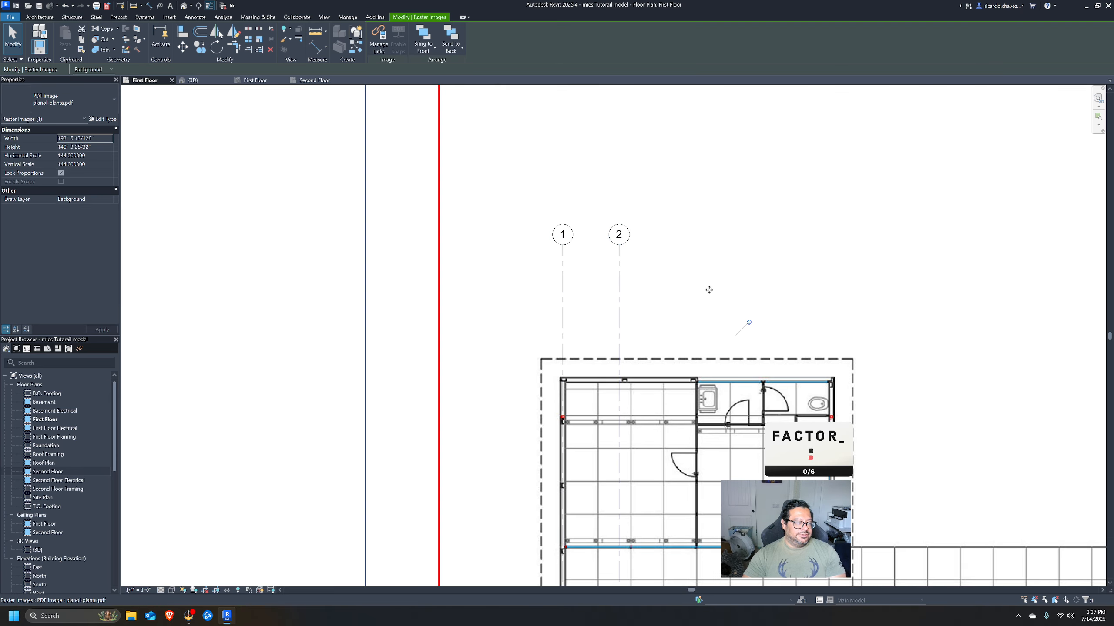
key("Escape")
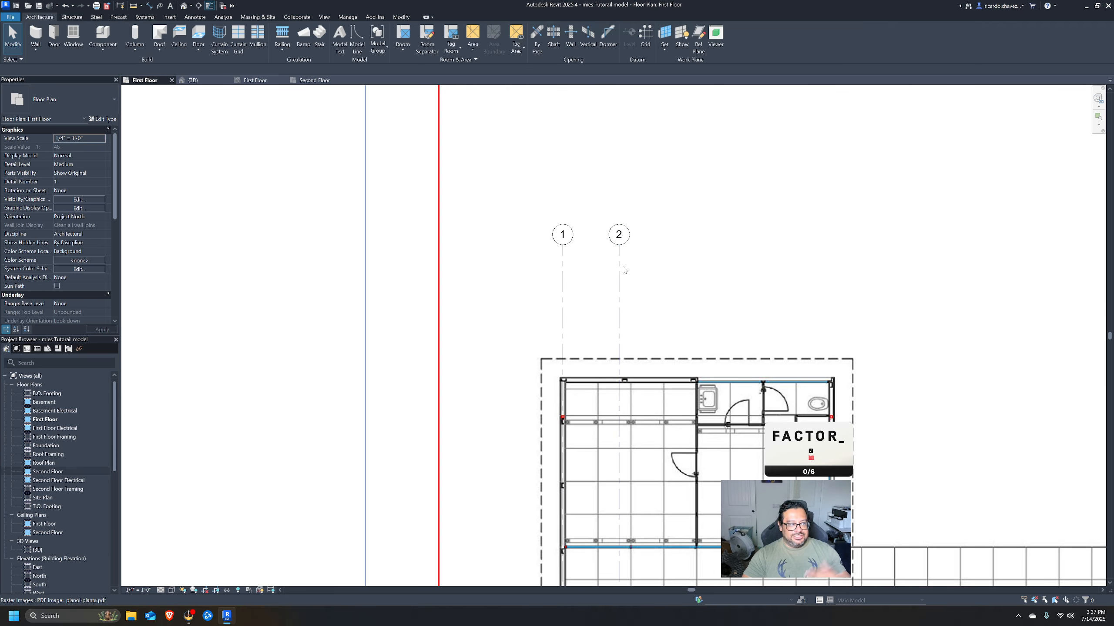
Raise the aligned heads of grids 1 and 2 together by moving the head of grid 2 slightly upward.
left_click(619, 268)
left_click_drag(622, 246, 642, 231)
left_click(664, 242)
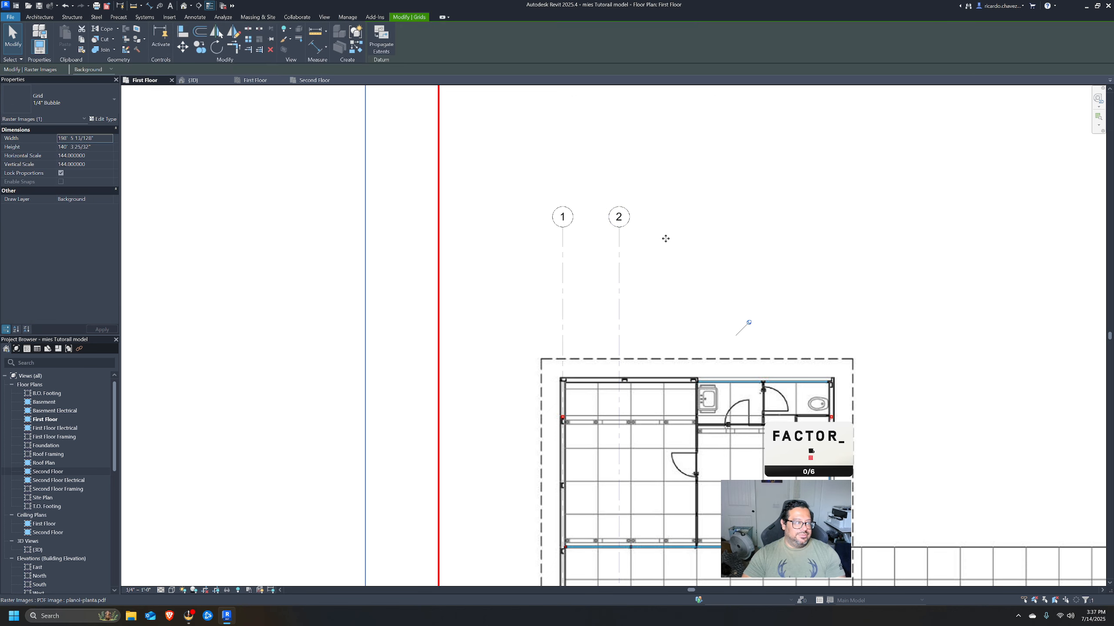
Move grid 2 horizontally onto the tile joint at the first intermediate mullion of the small room block's lower glass wall.
middle_click_drag(641, 257, 592, 212)
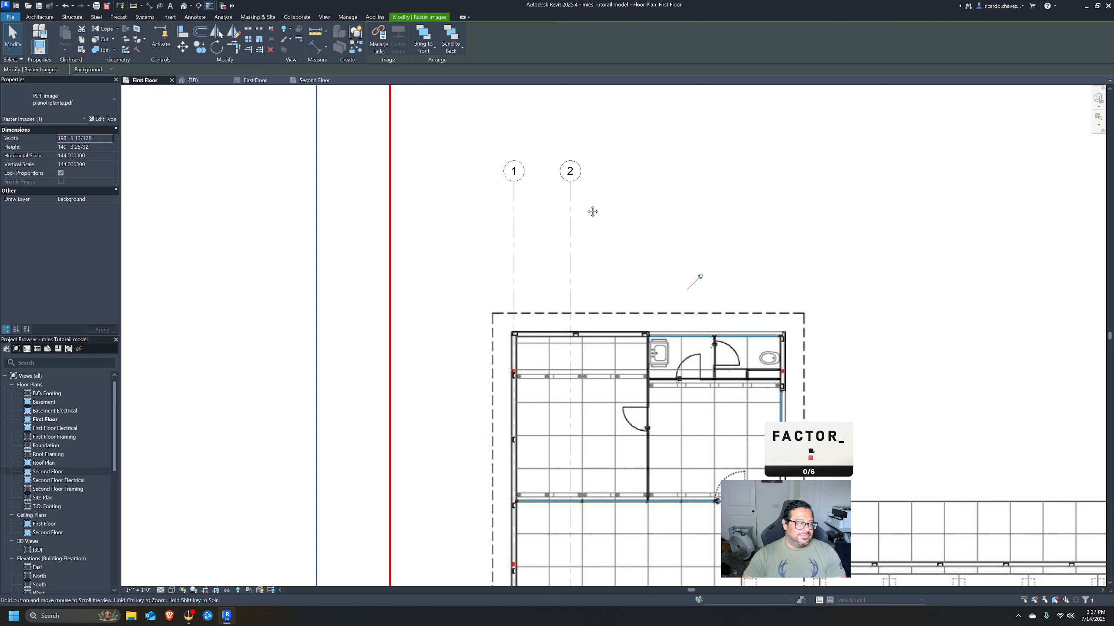
left_click(570, 243)
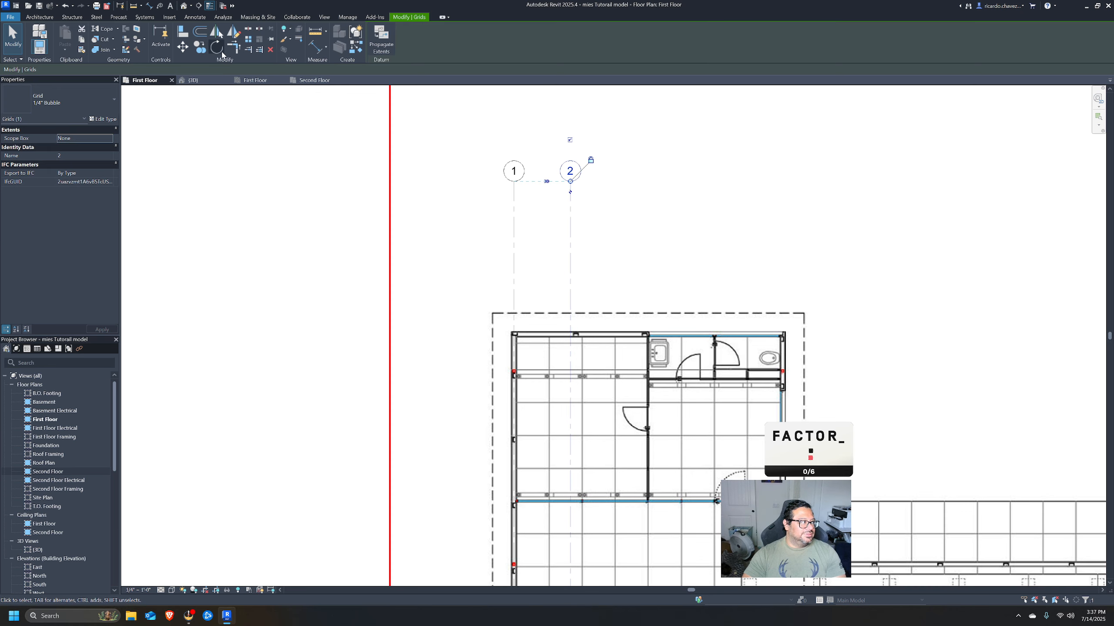
scroll(588, 386, "up", 4)
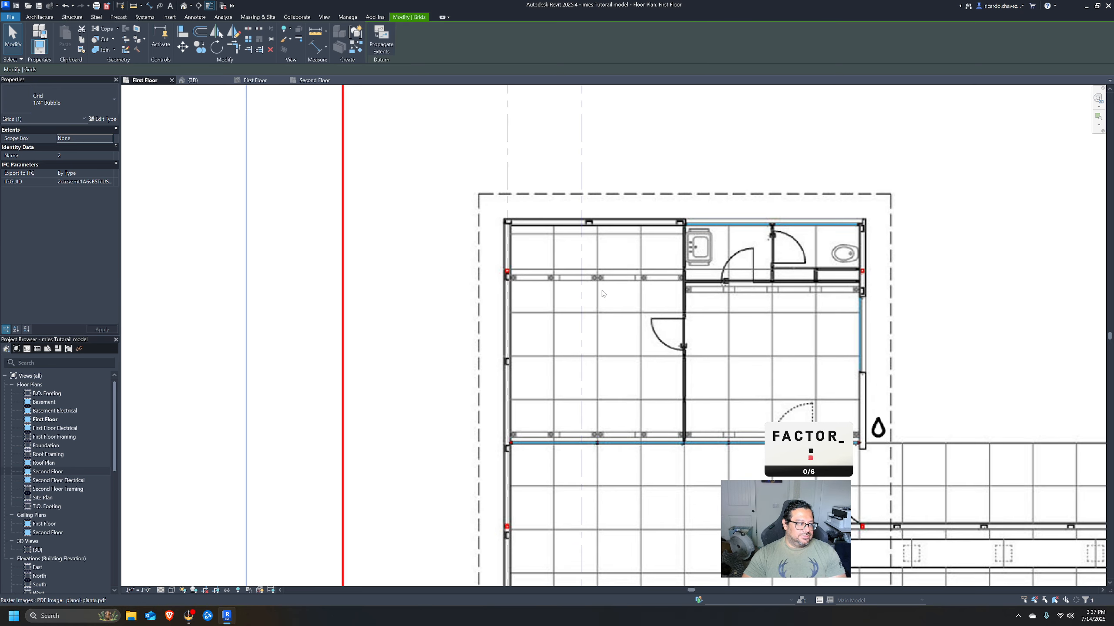
key("m")
key("v")
scroll(595, 414, "up", 2)
left_click(587, 424)
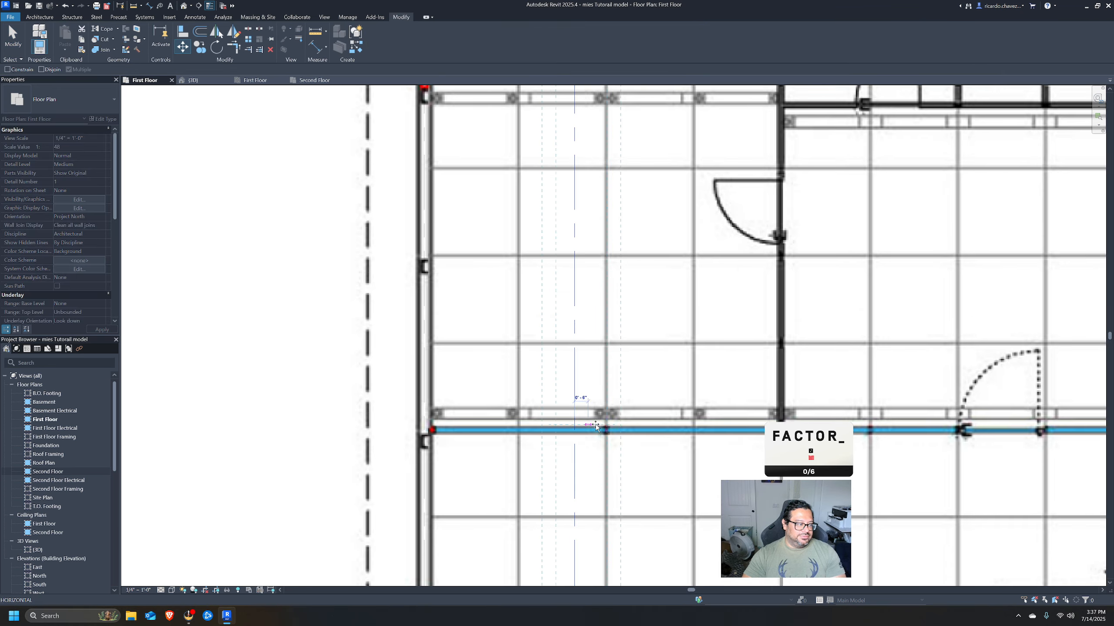
scroll(607, 426, "up", 2)
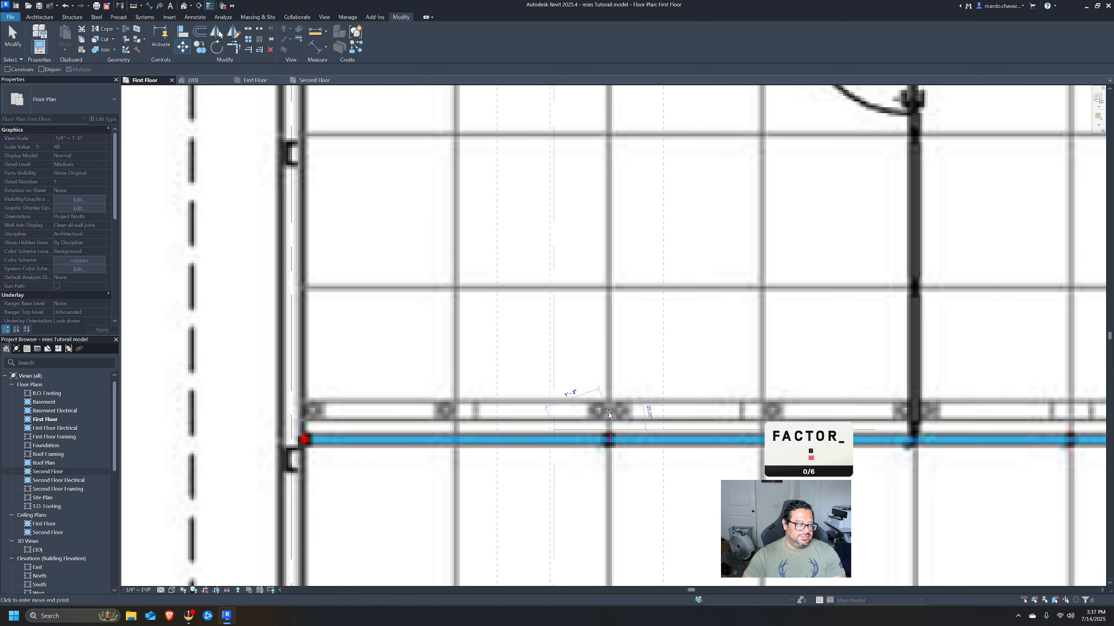
left_click(610, 434)
scroll(614, 395, "down", 6)
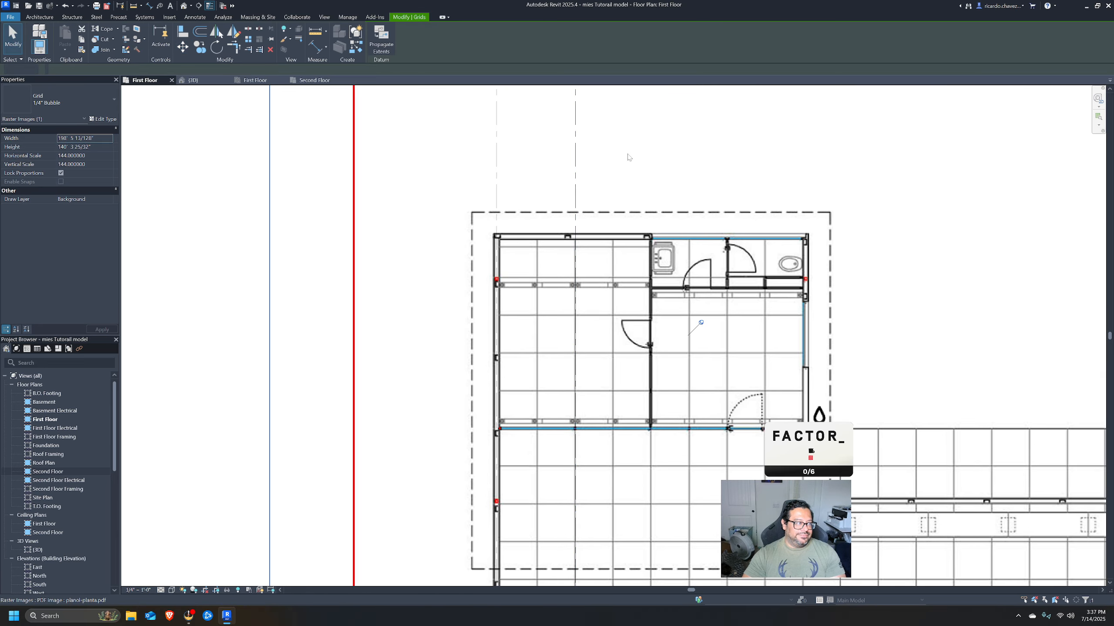
scroll(629, 157, "down", 2)
middle_click_drag(629, 158, 610, 228)
scroll(577, 220, "up", 2)
key("Escape")
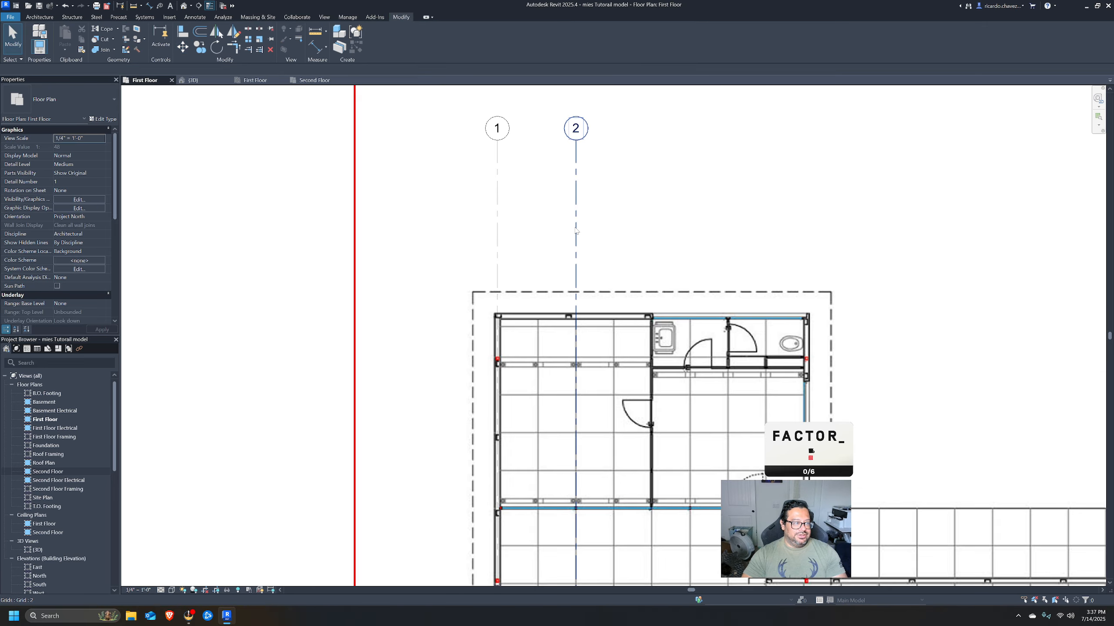
Copy grid 2 with Multiple enabled, placing copies on the small room block's central partition and its right outer wall.
left_click(576, 226)
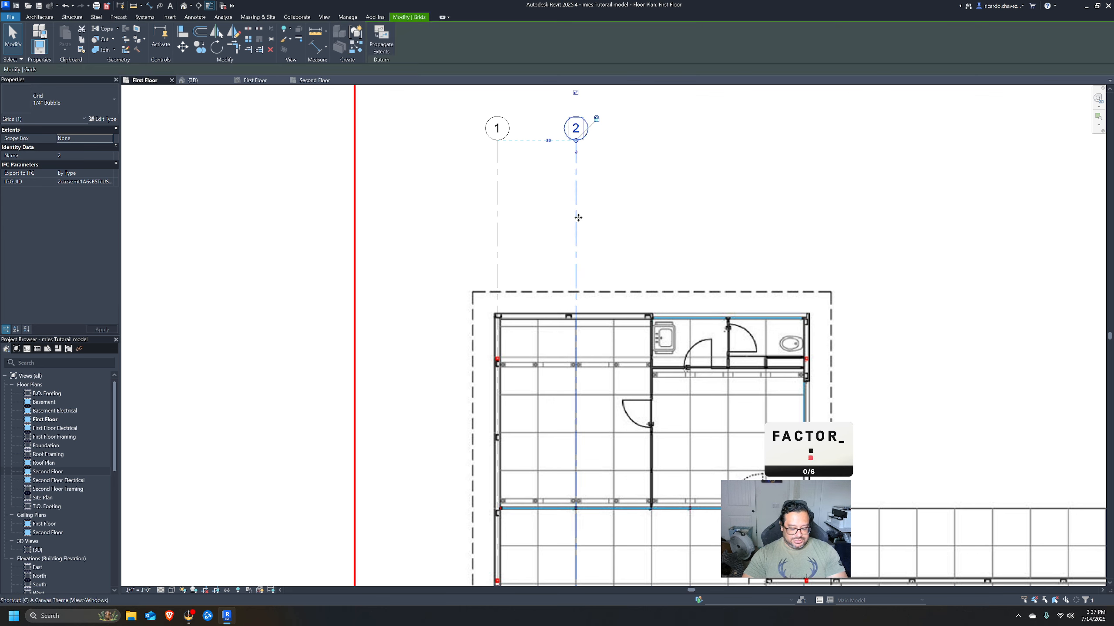
key("Escape")
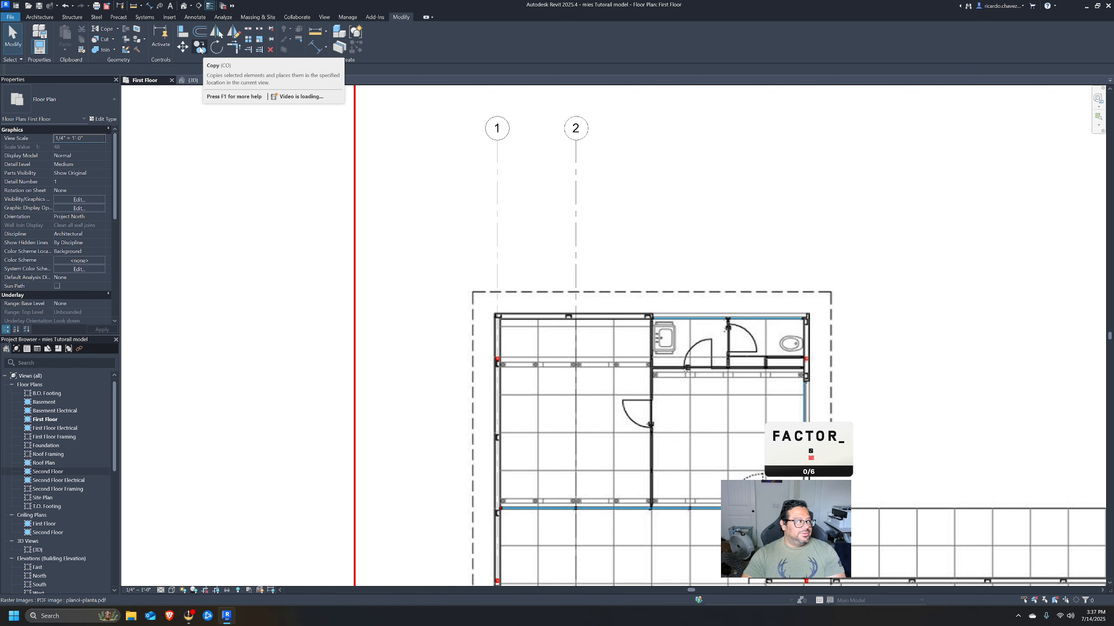
left_click(200, 48)
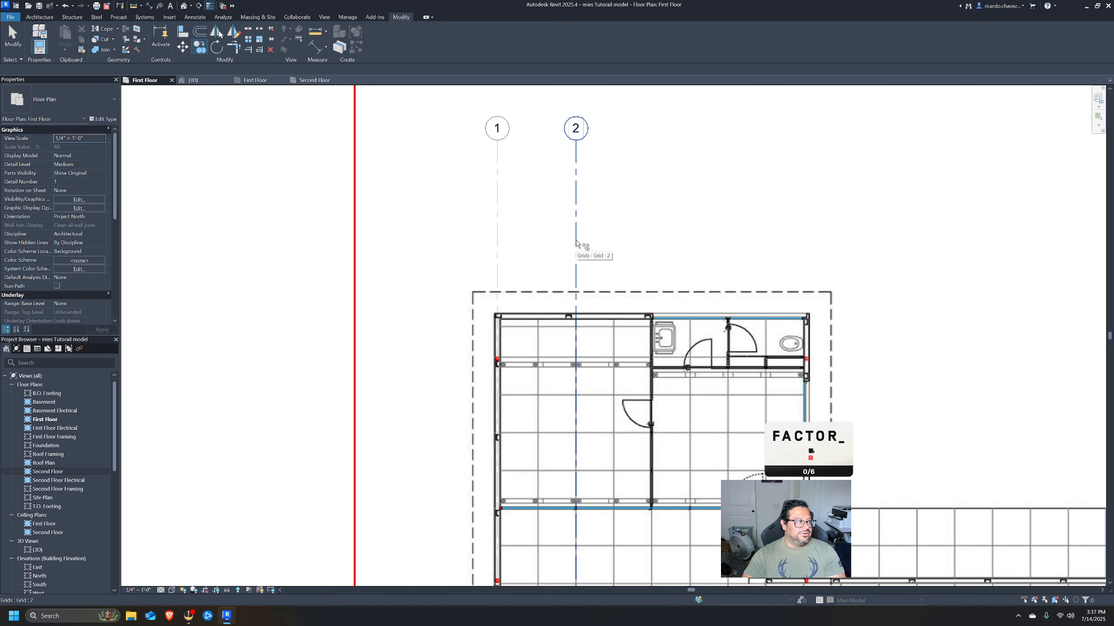
key("Return")
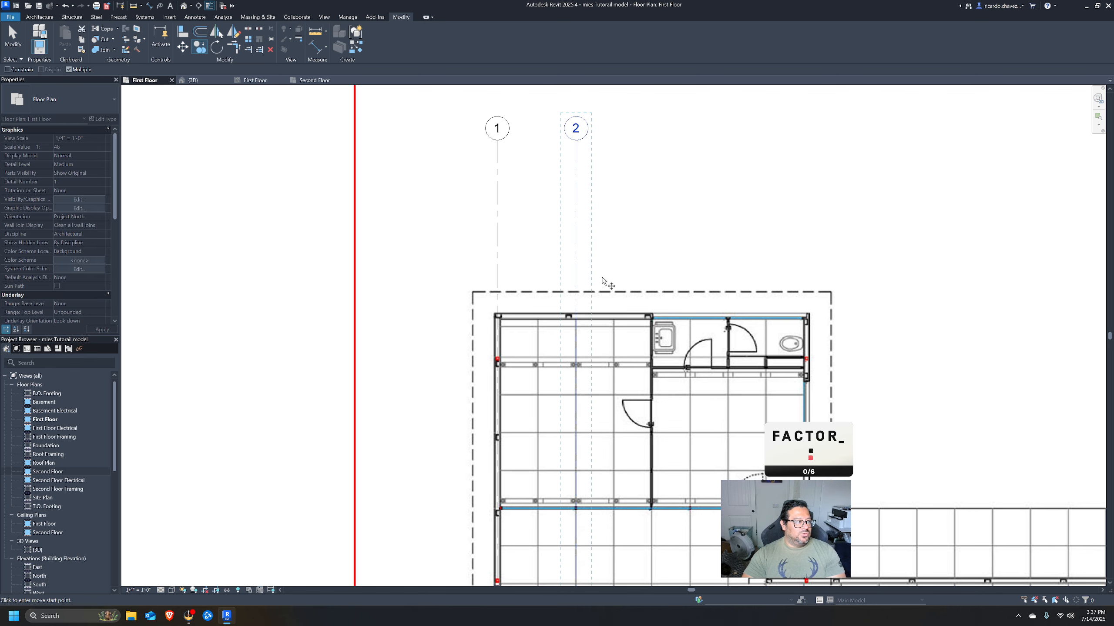
scroll(602, 281, "up", 2)
middle_click_drag(566, 439, 524, 327)
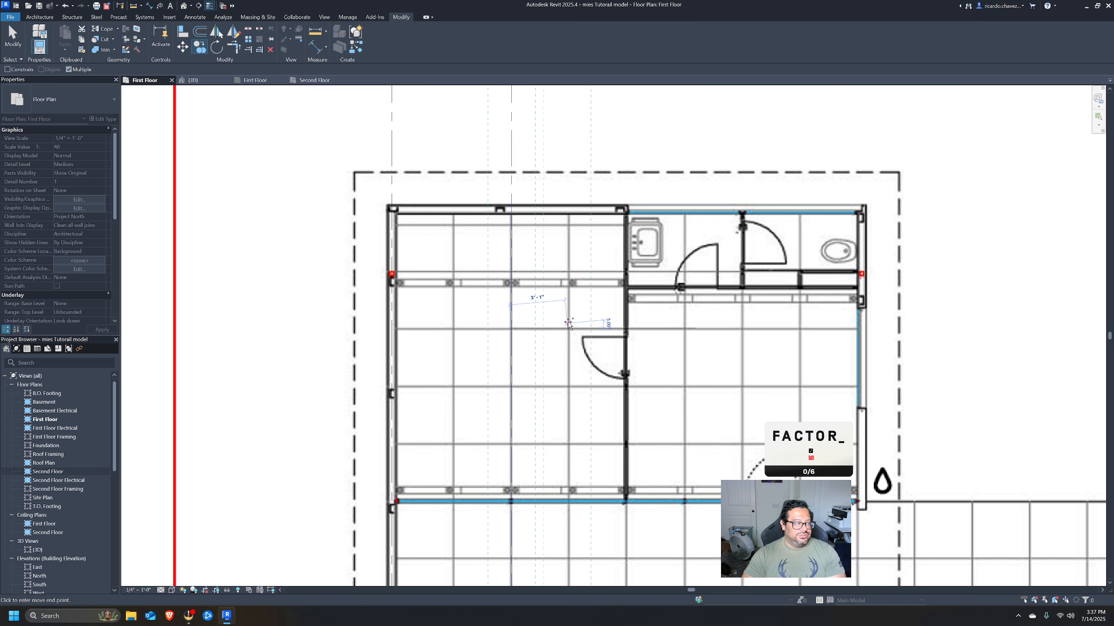
scroll(625, 329, "down", 1)
scroll(625, 329, "up", 3)
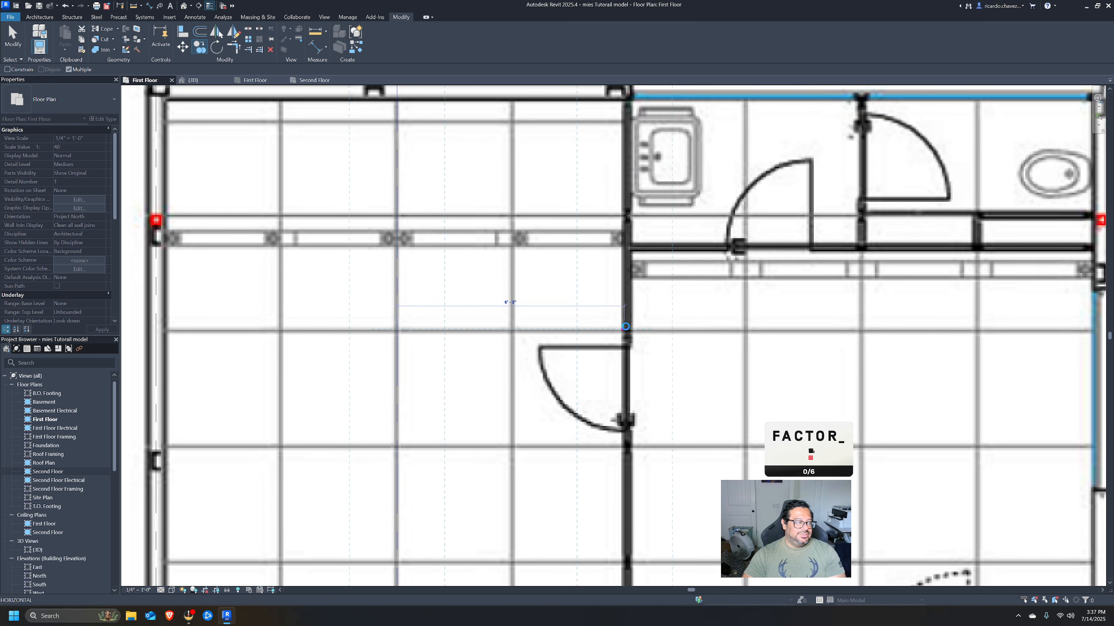
left_click(625, 326)
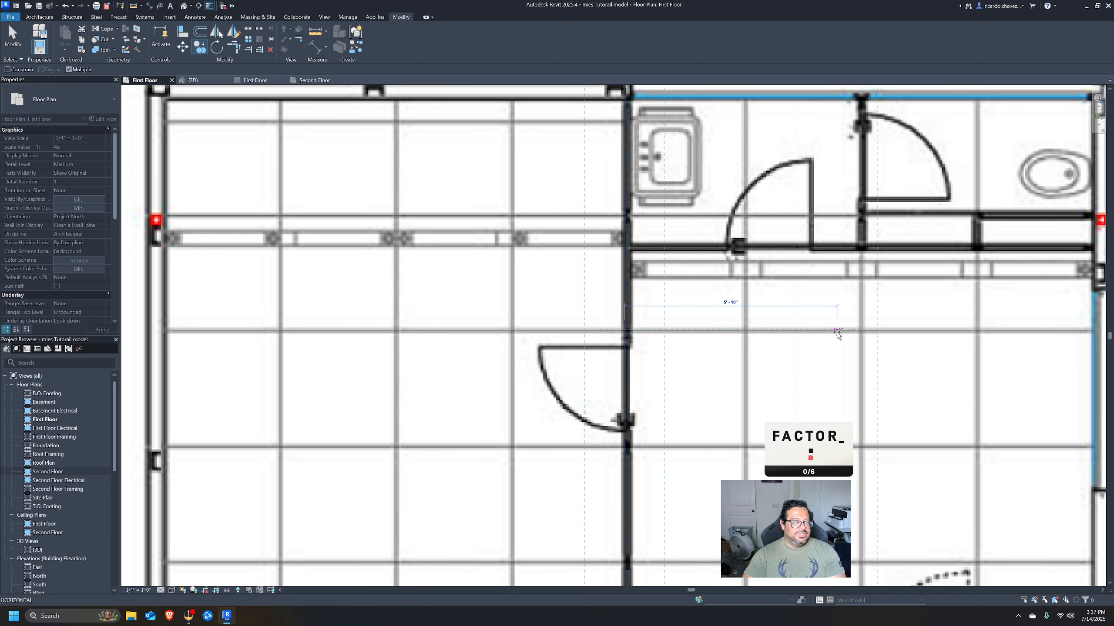
middle_click_drag(838, 334, 526, 315)
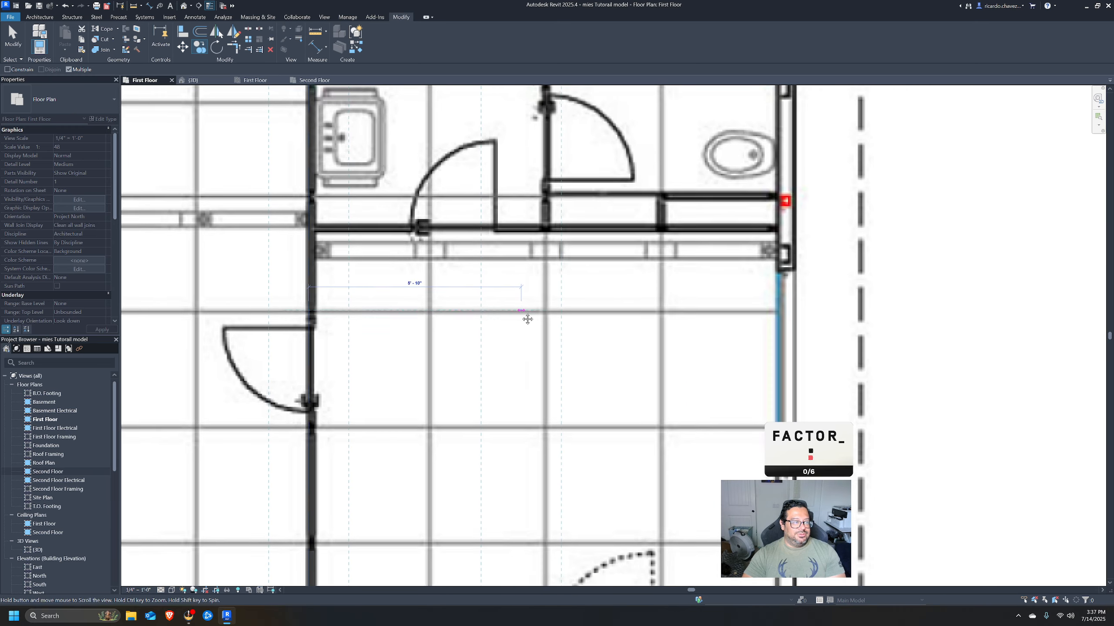
left_click(785, 311)
scroll(761, 272, "down", 4)
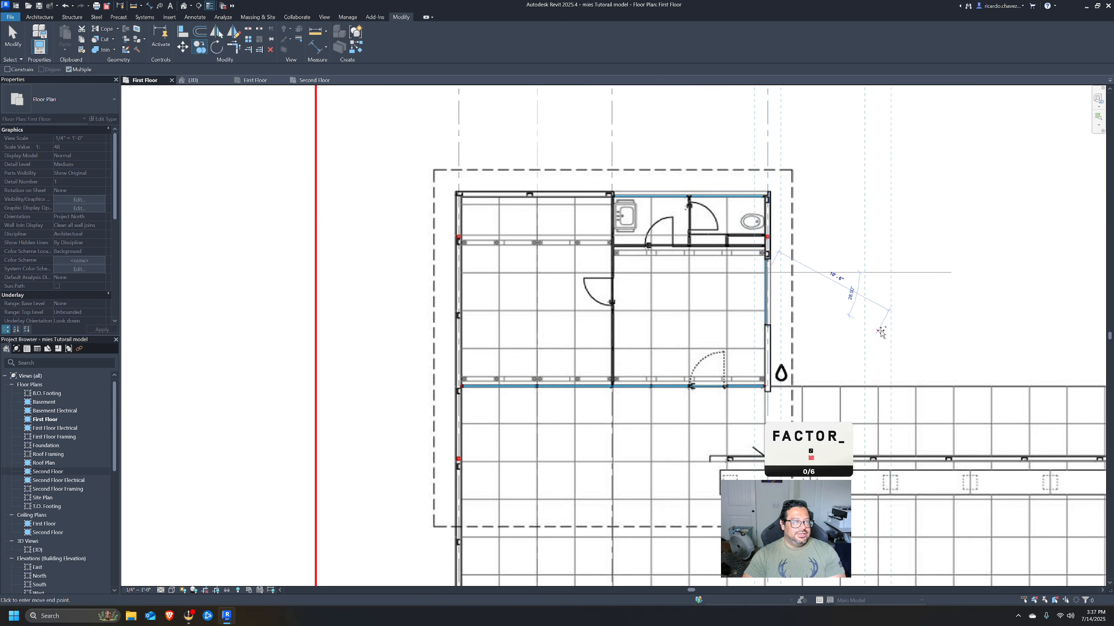
Place three more grid copies through the first three light symbols along the main pavilion's lower glass wall.
middle_click_drag(894, 337, 525, 178)
middle_click_drag(766, 215, 460, 160)
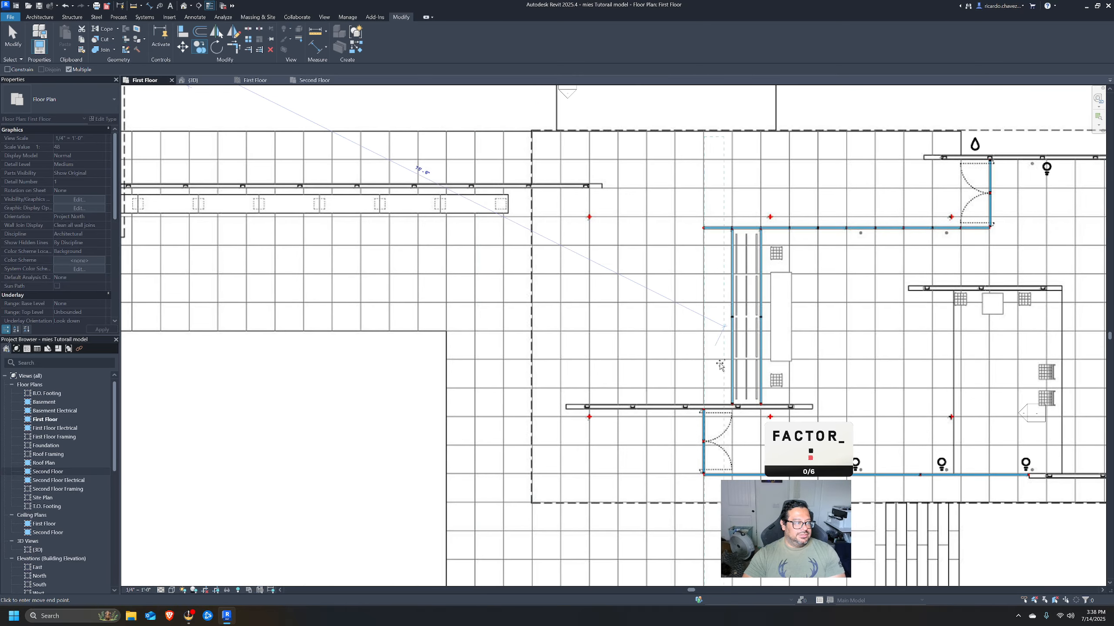
scroll(777, 297, "up", 5)
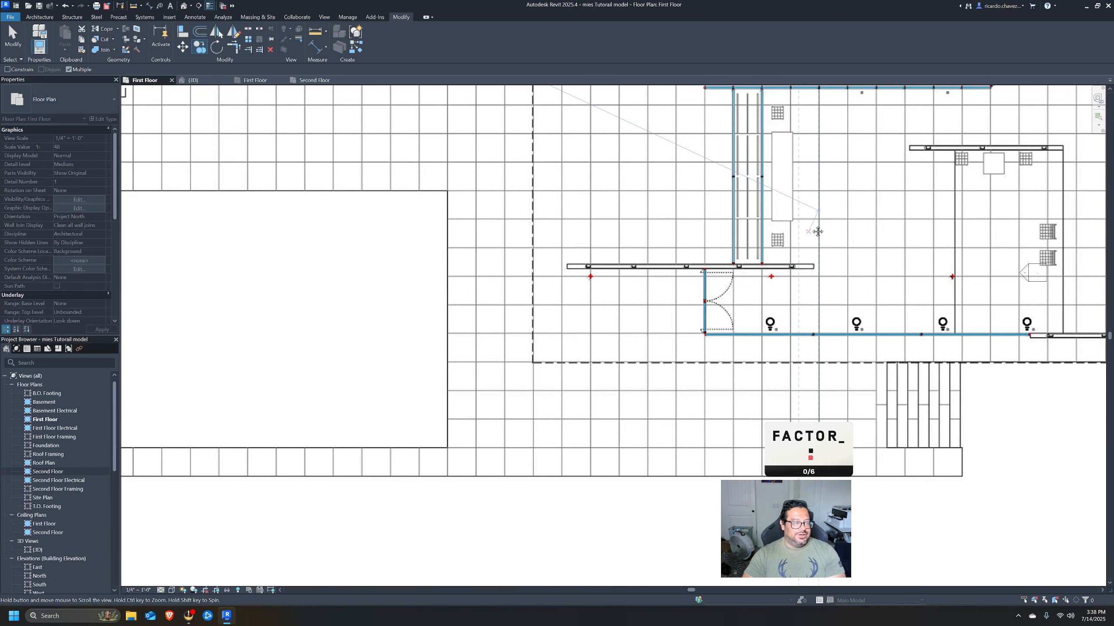
scroll(774, 307, "up", 1)
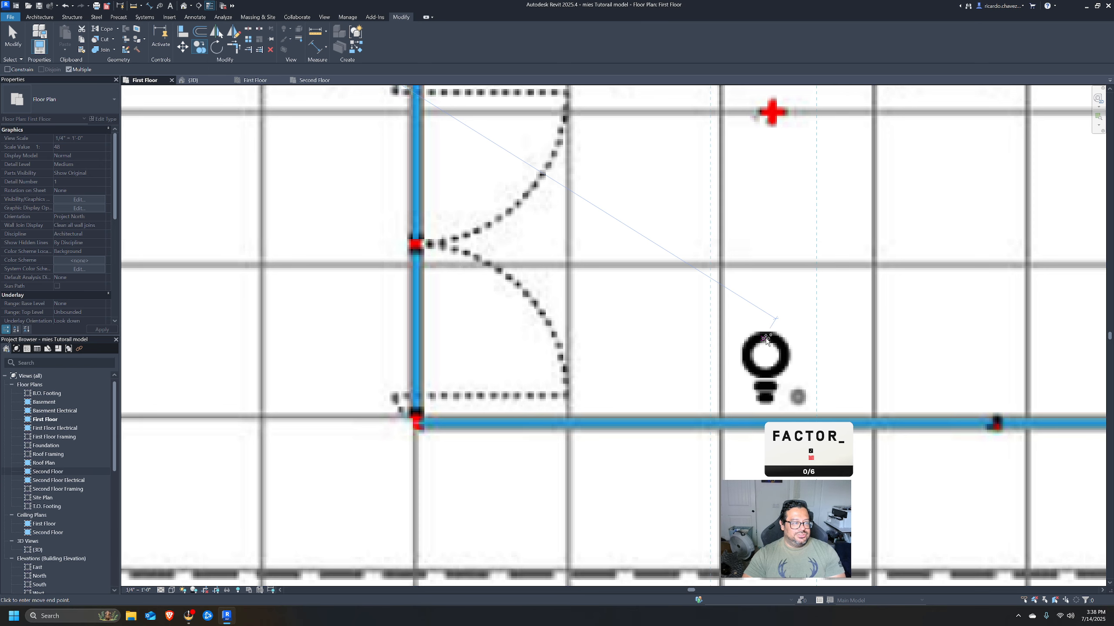
scroll(766, 340, "down", 3)
middle_click_drag(766, 340, 825, 310)
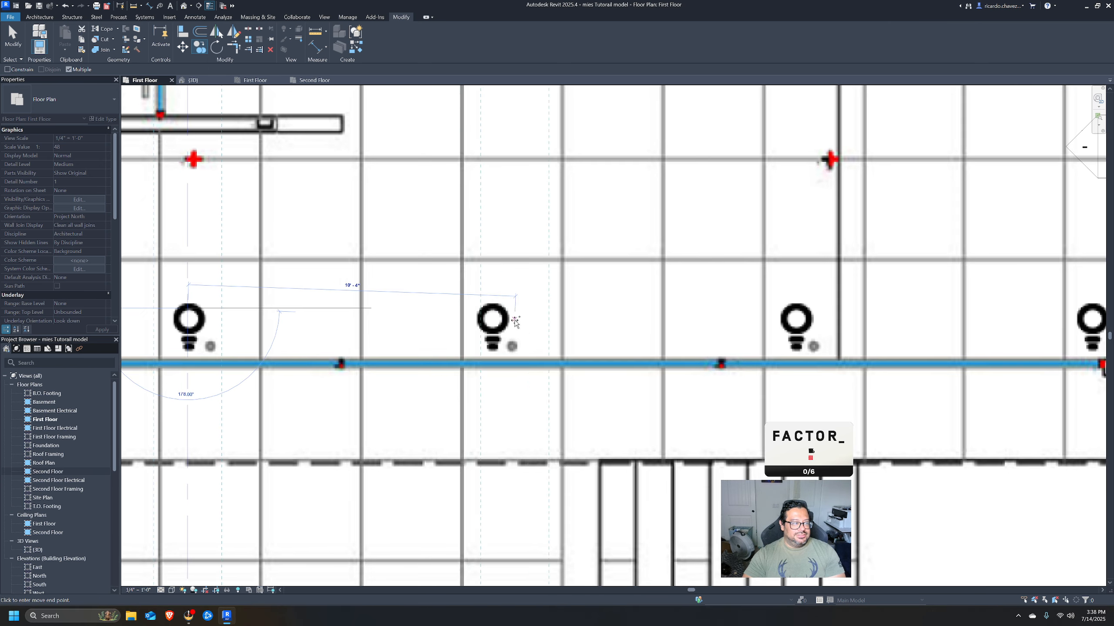
scroll(492, 307, "up", 2)
left_click(492, 309)
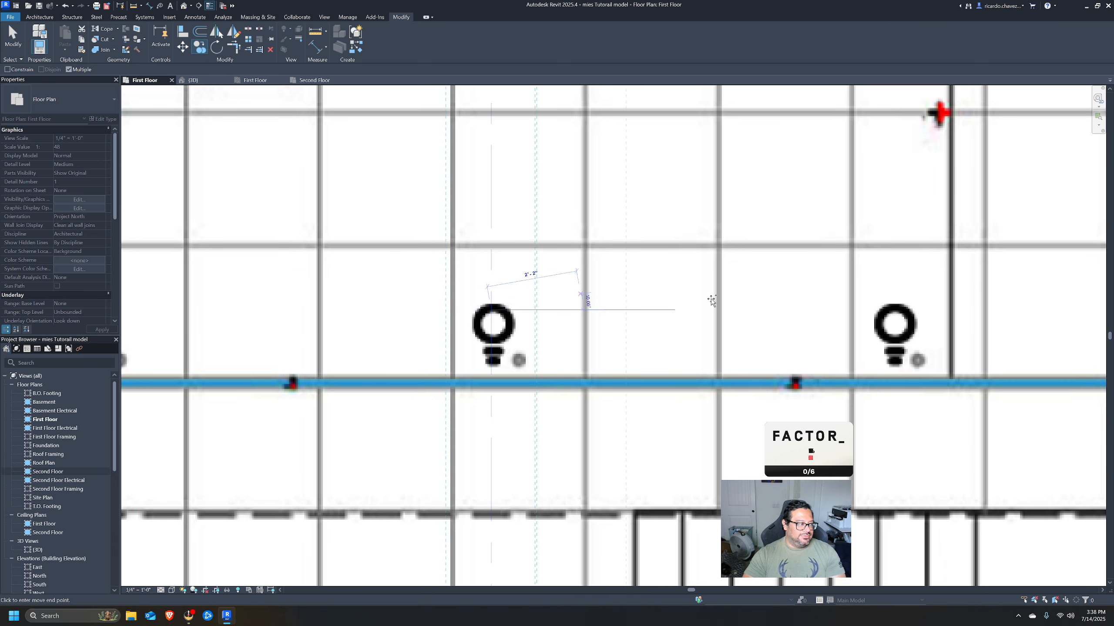
left_click(893, 310)
Place two more grid copies through the fourth and fifth light symbols along the main pavilion's lower wall.
scroll(855, 287, "down", 5)
middle_click_drag(840, 274, 461, 399)
scroll(629, 421, "up", 3)
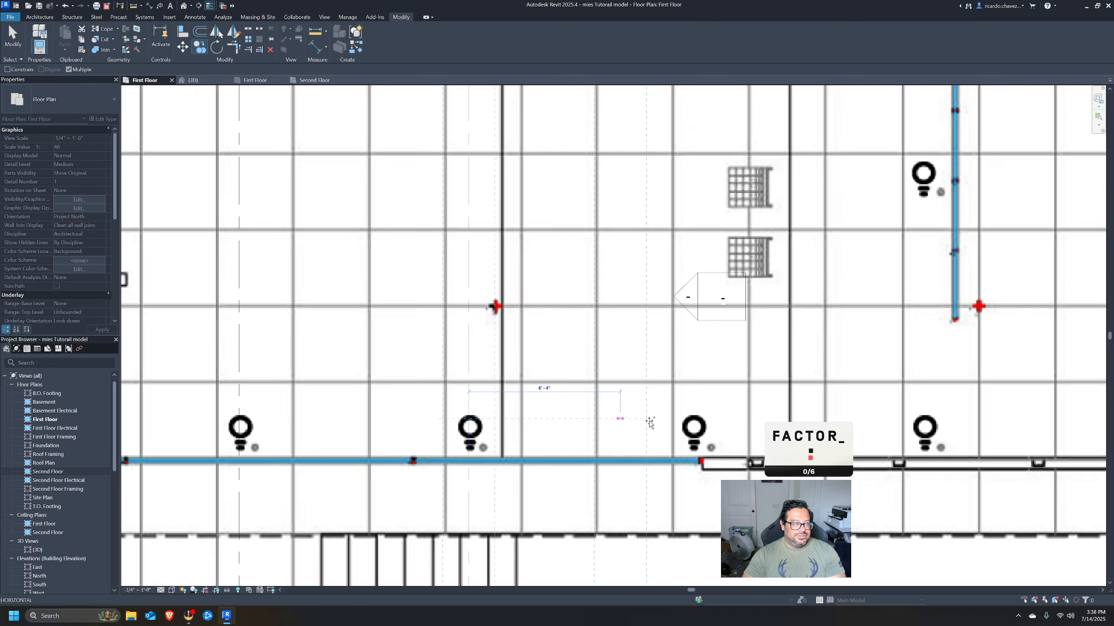
middle_click_drag(988, 418, 599, 340)
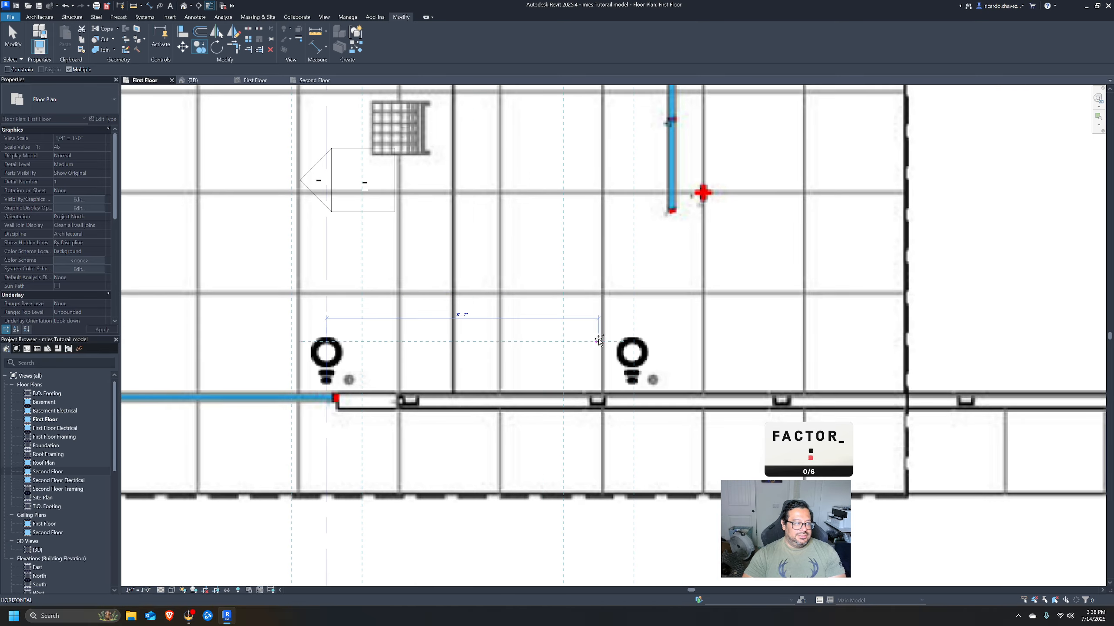
left_click(631, 342)
Place the last grid copy on the pavilion's far right end wall and finish the Copy command.
scroll(679, 334, "down", 4)
middle_click_drag(729, 319, 724, 511)
scroll(749, 291, "down", 1)
scroll(749, 292, "down", 2)
scroll(925, 441, "up", 3)
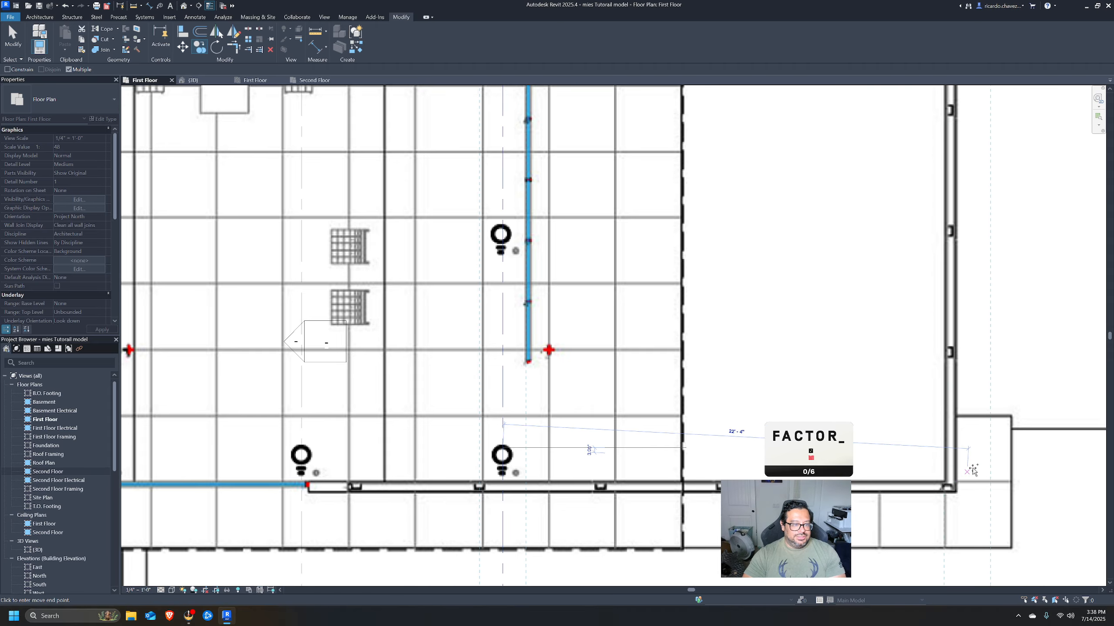
scroll(978, 386, "down", 4)
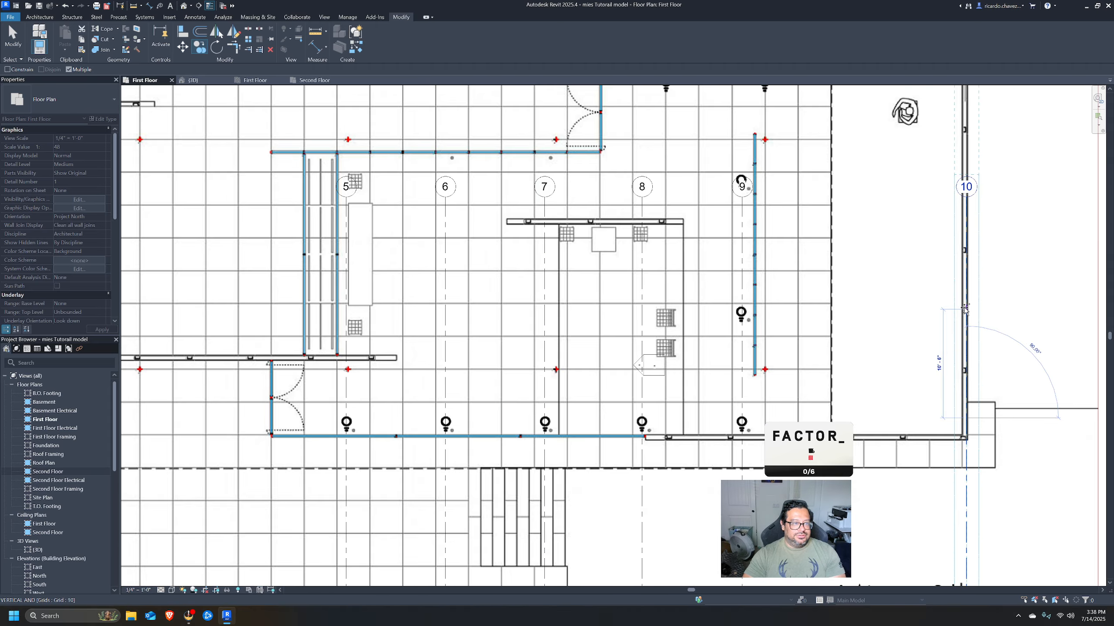
key("Escape")
key("Escape")
Raise the heads of grids 5 to 10 together above the main pavilion's roof outline by moving the head of grid 6.
scroll(894, 230, "down", 3)
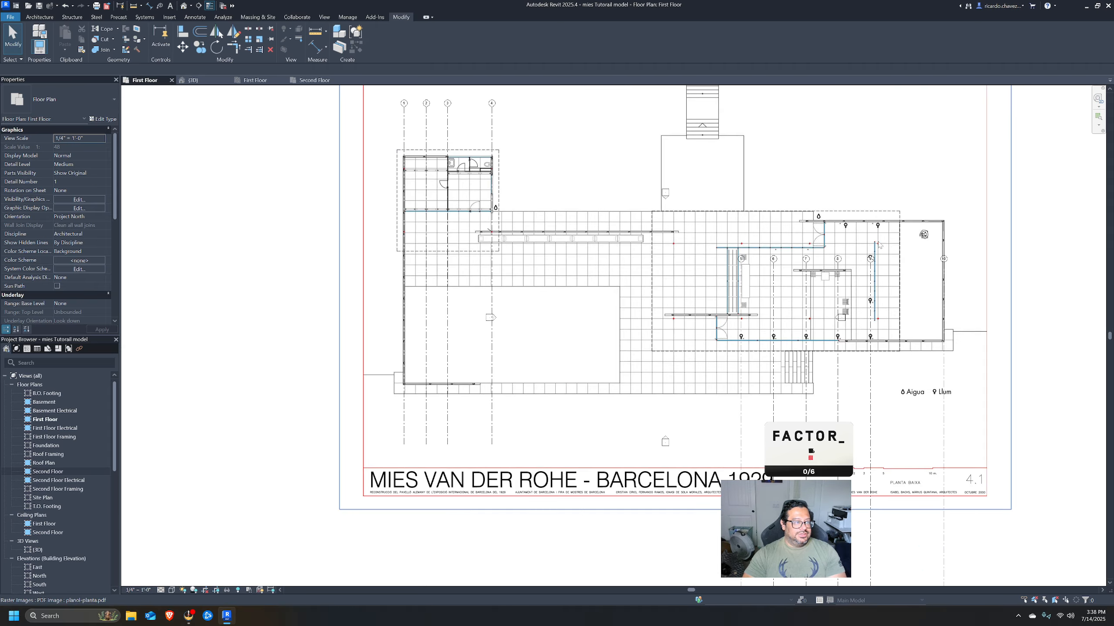
middle_click_drag(896, 230, 912, 313)
middle_click_drag(689, 359, 726, 278)
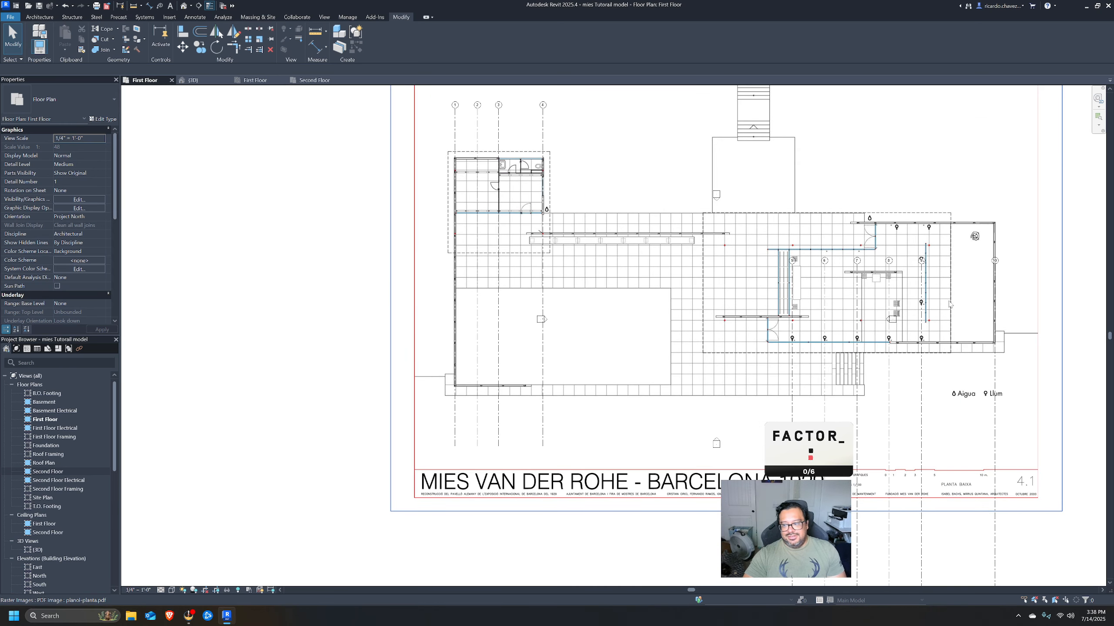
middle_click_drag(952, 285, 903, 301)
left_click(873, 417)
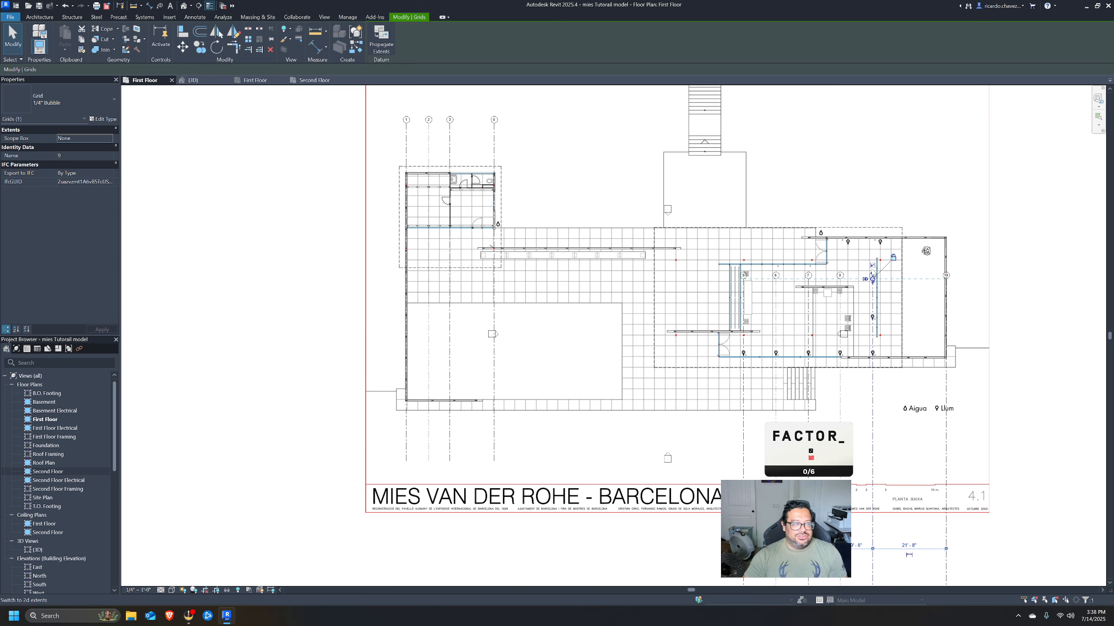
scroll(867, 284, "up", 2)
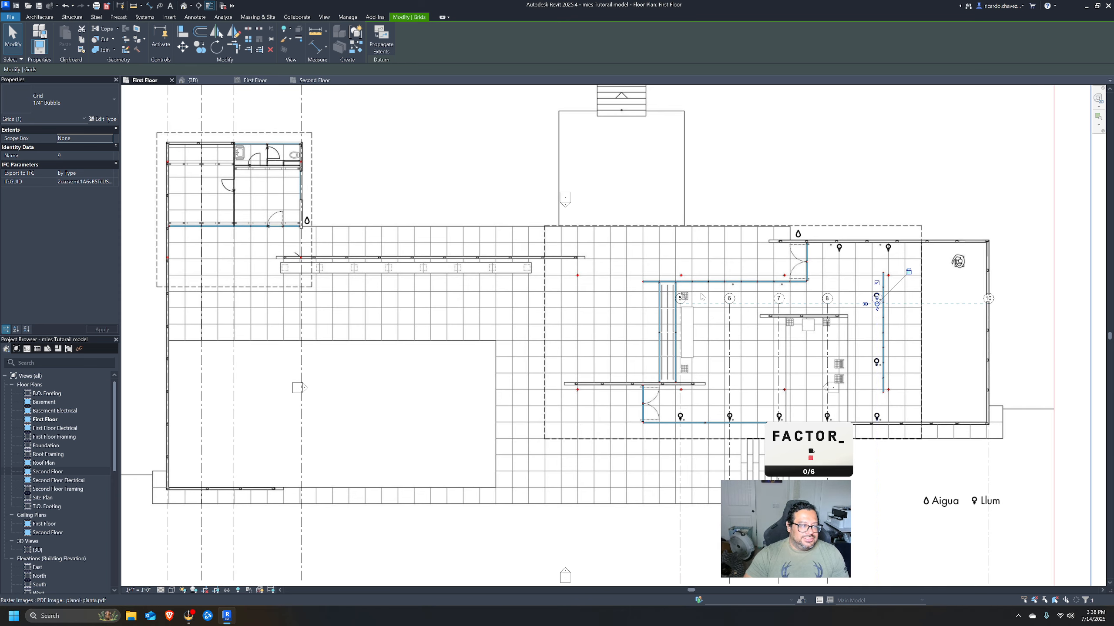
left_click(730, 320)
left_click_drag(733, 307, 745, 178)
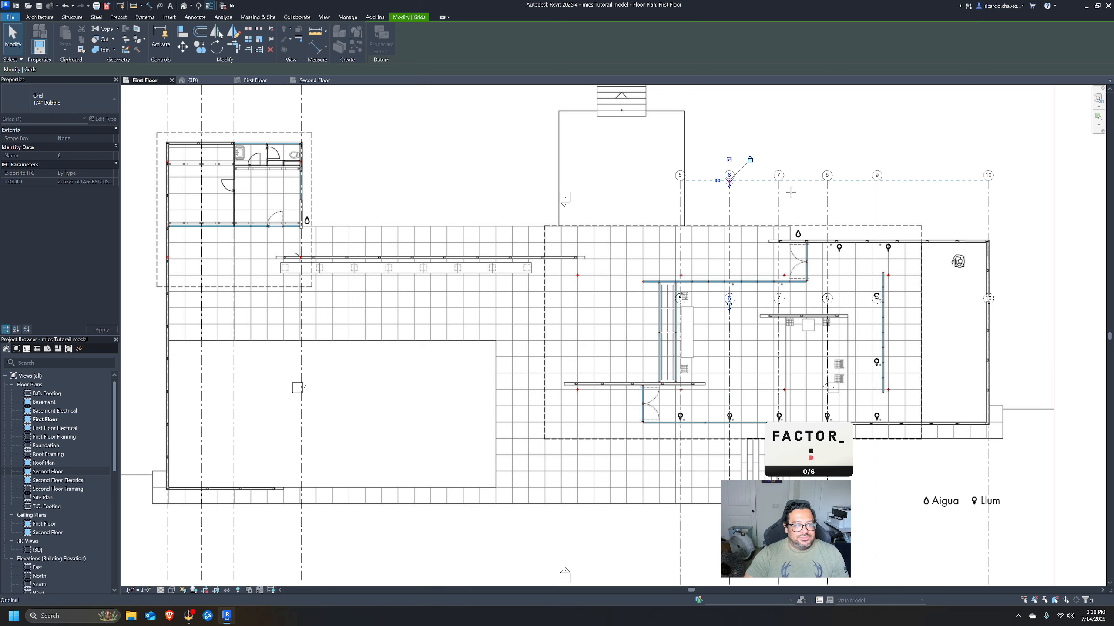
Raise the heads of grids 5 to 10 further until they align with the heads of grids 1 to 4.
middle_click_drag(782, 182, 832, 241)
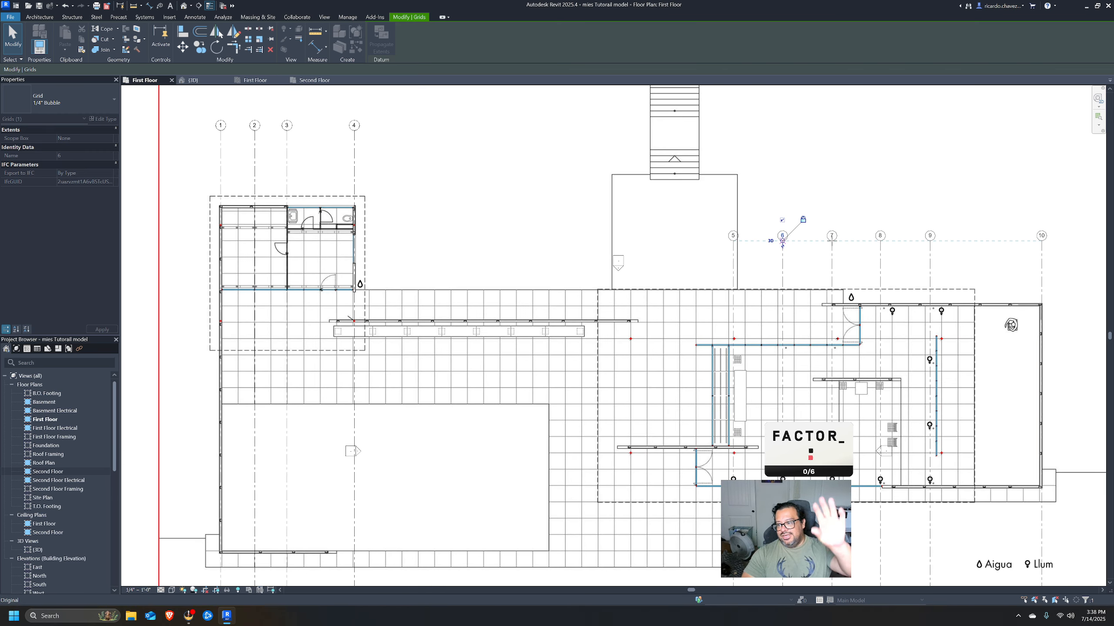
left_click_drag(832, 241, 837, 233)
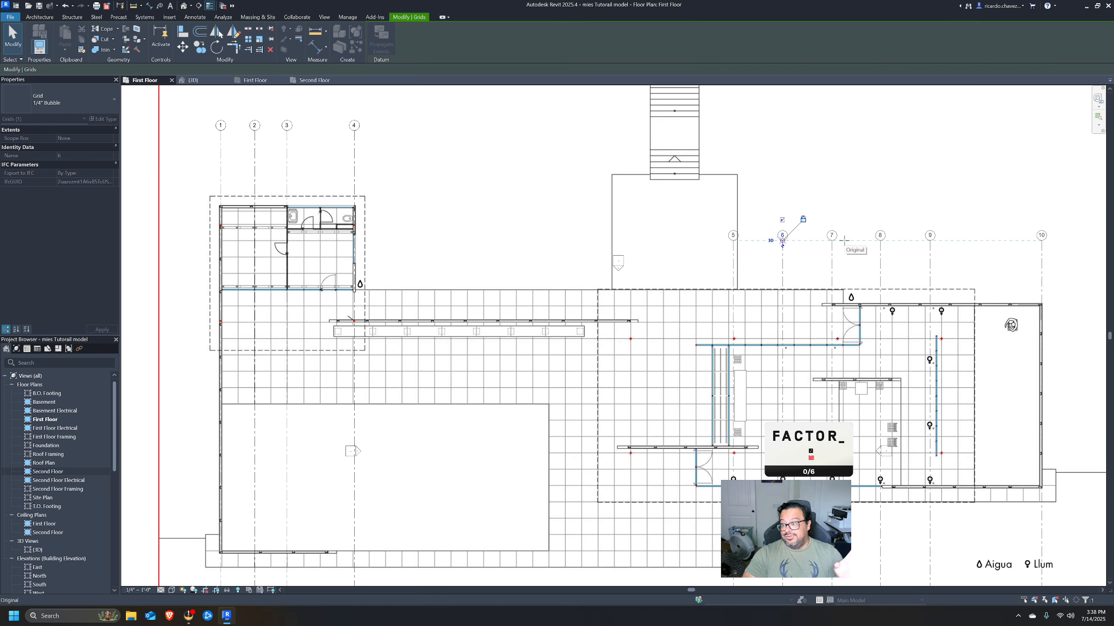
middle_click_drag(859, 229, 875, 256)
left_click_drag(799, 264, 421, 159)
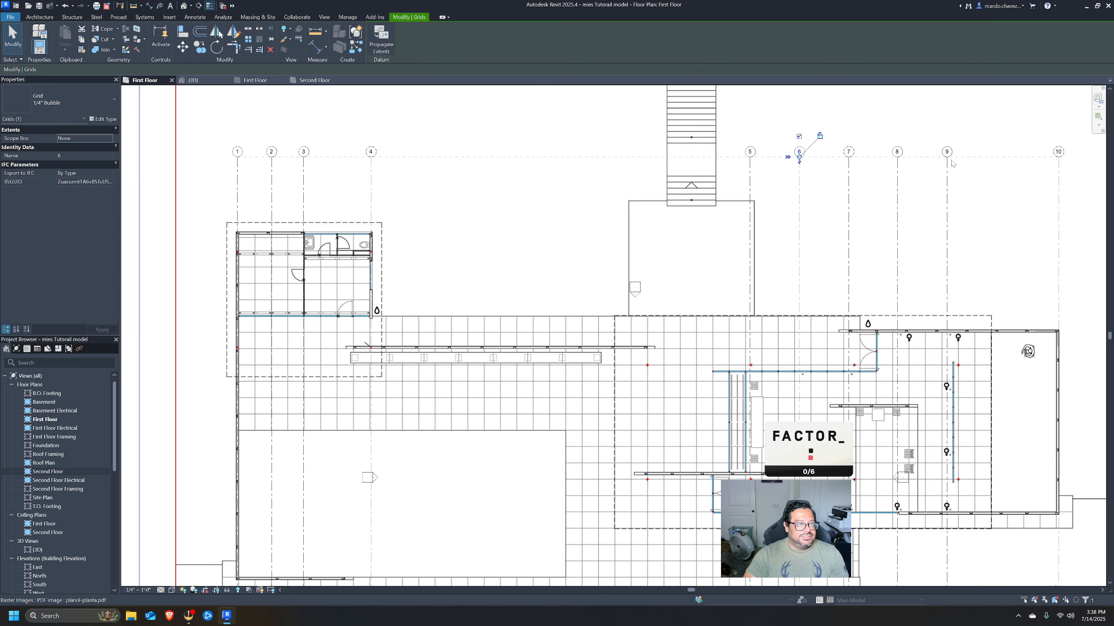
Lower the aligned heads of grids 1 to 10 slightly by moving the head of grid 9.
left_click(950, 176)
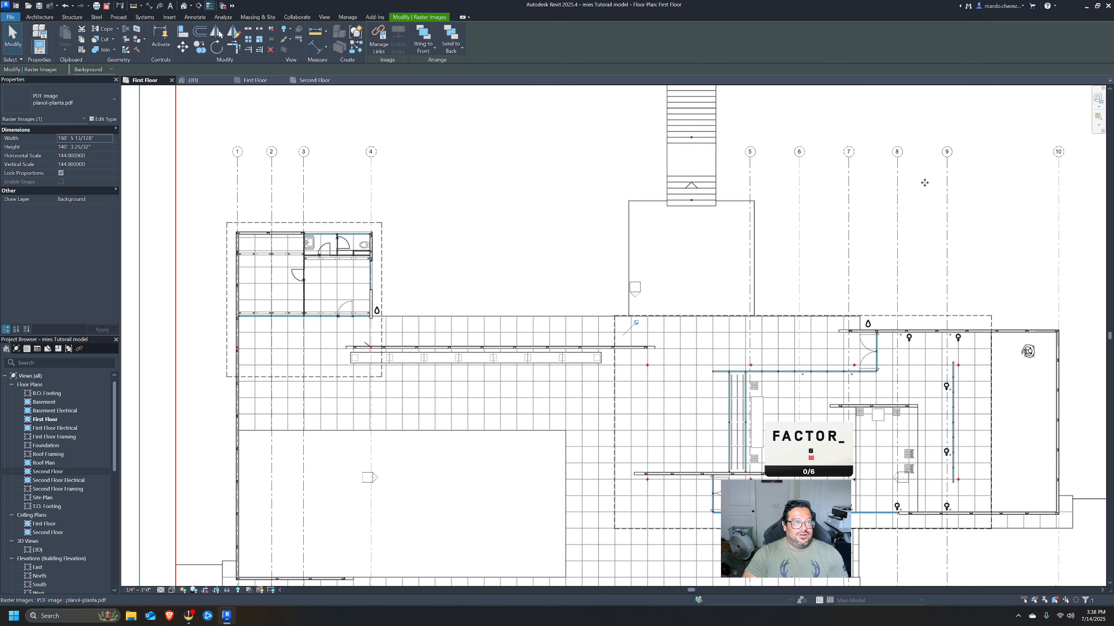
left_click(947, 189)
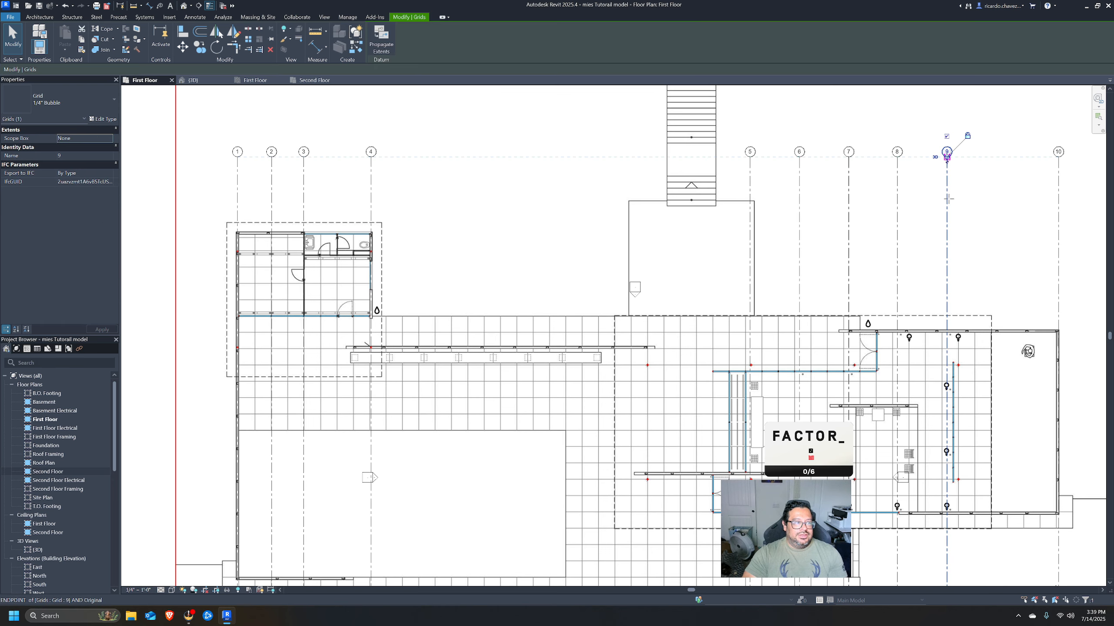
left_click_drag(948, 198, 961, 165)
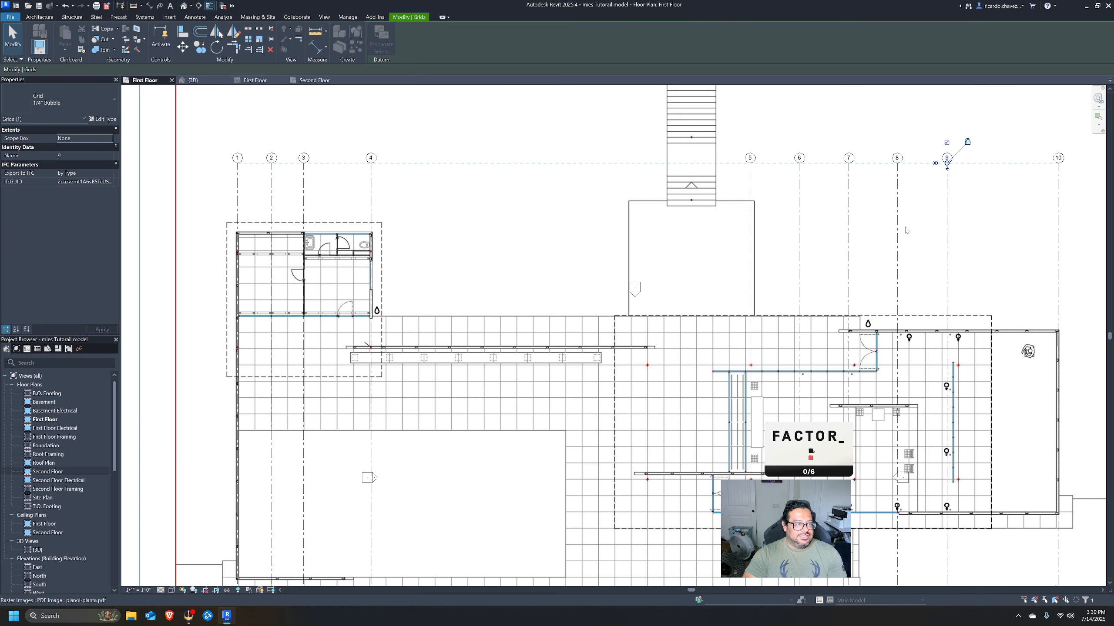
Select grid 10 and grid 5 in turn to check the alignment of their heads with the row of grid bubbles.
left_click(787, 255)
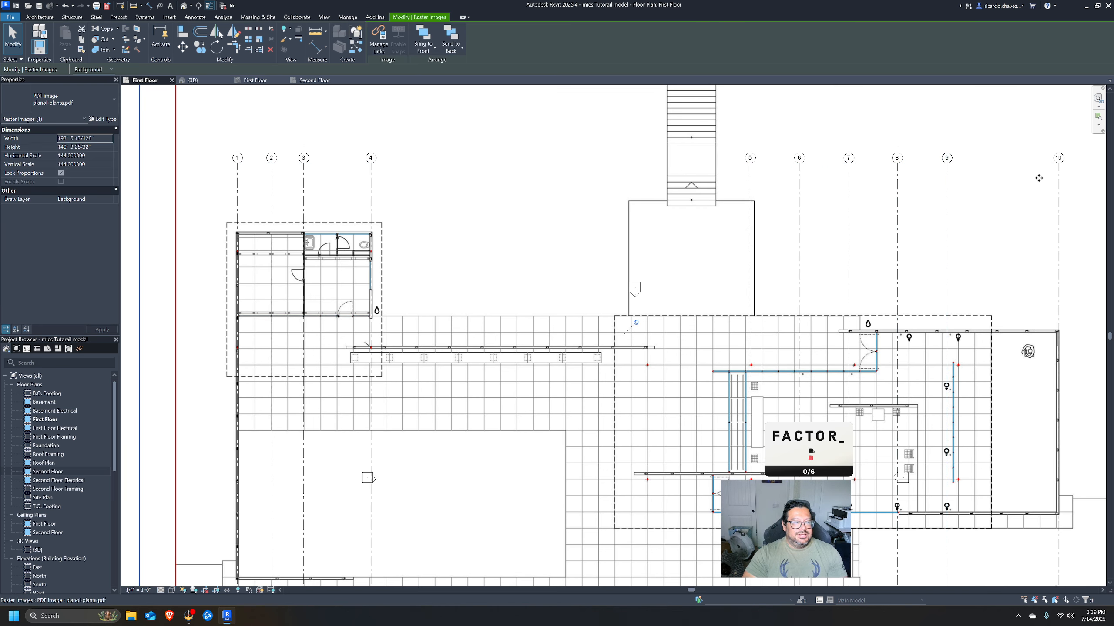
left_click(1057, 184)
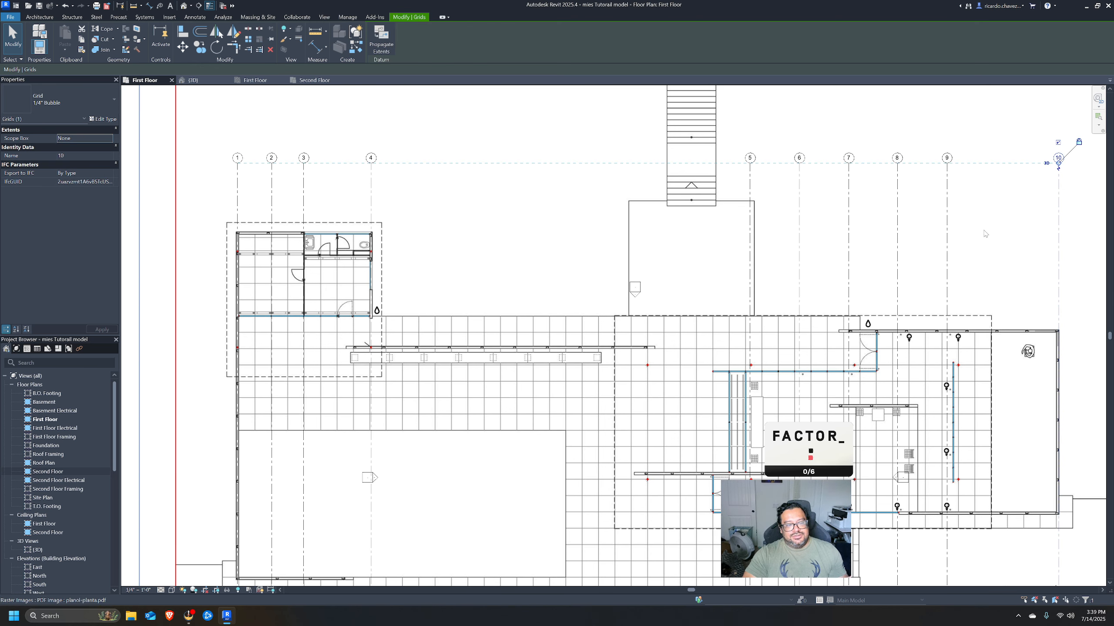
left_click(748, 189)
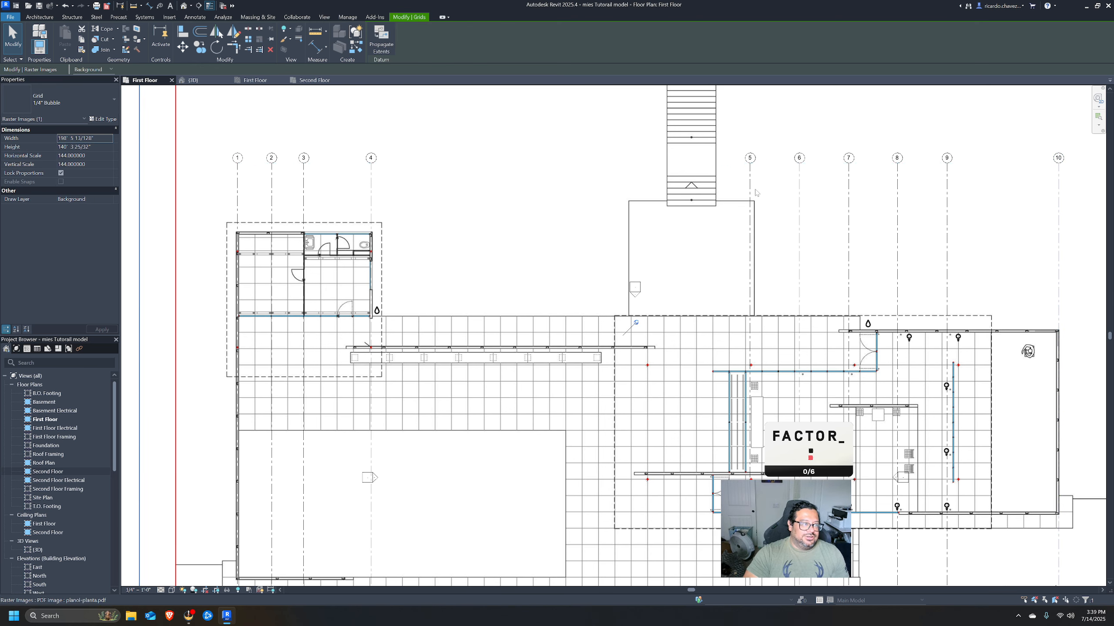
key("Escape")
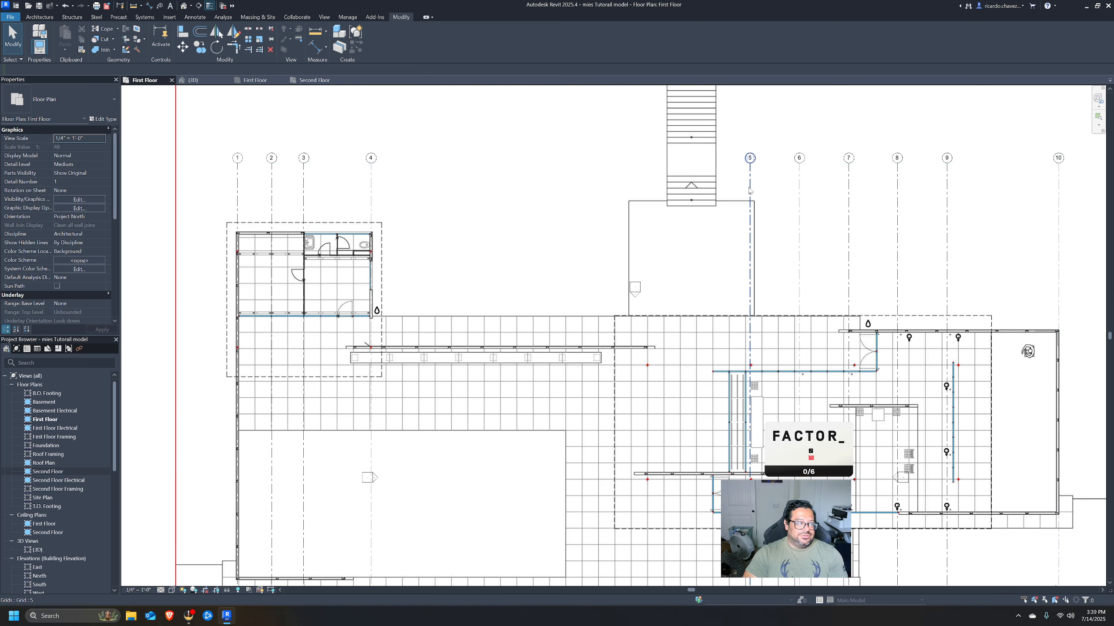
left_click(749, 186)
middle_click_drag(844, 279, 839, 224)
scroll(838, 225, "down", 1)
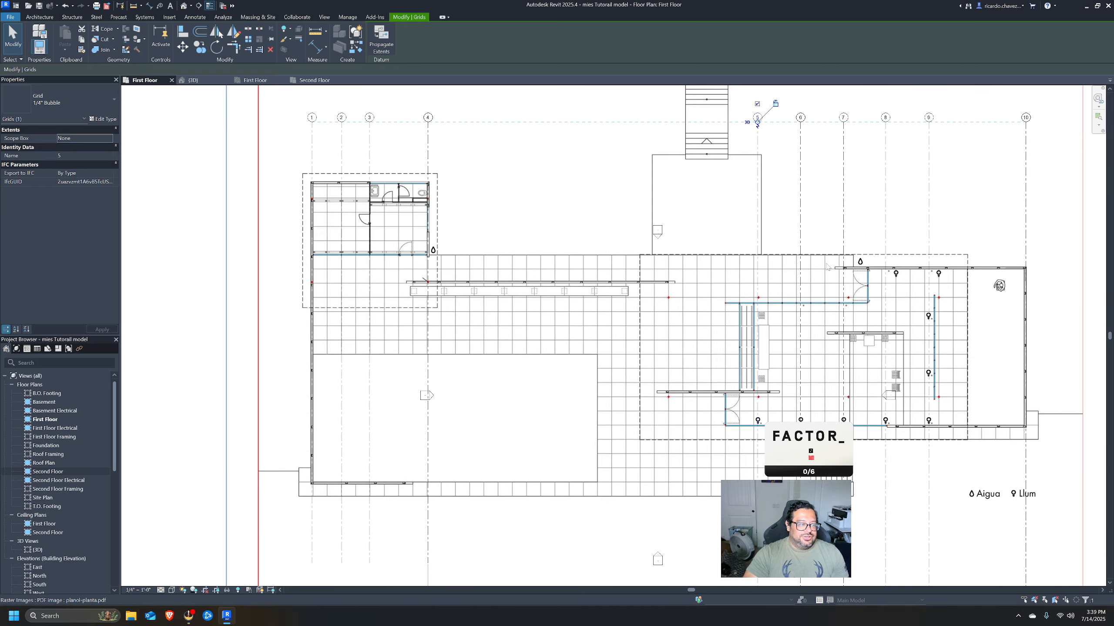
middle_click_drag(828, 261, 804, 255)
scroll(803, 254, "up", 5)
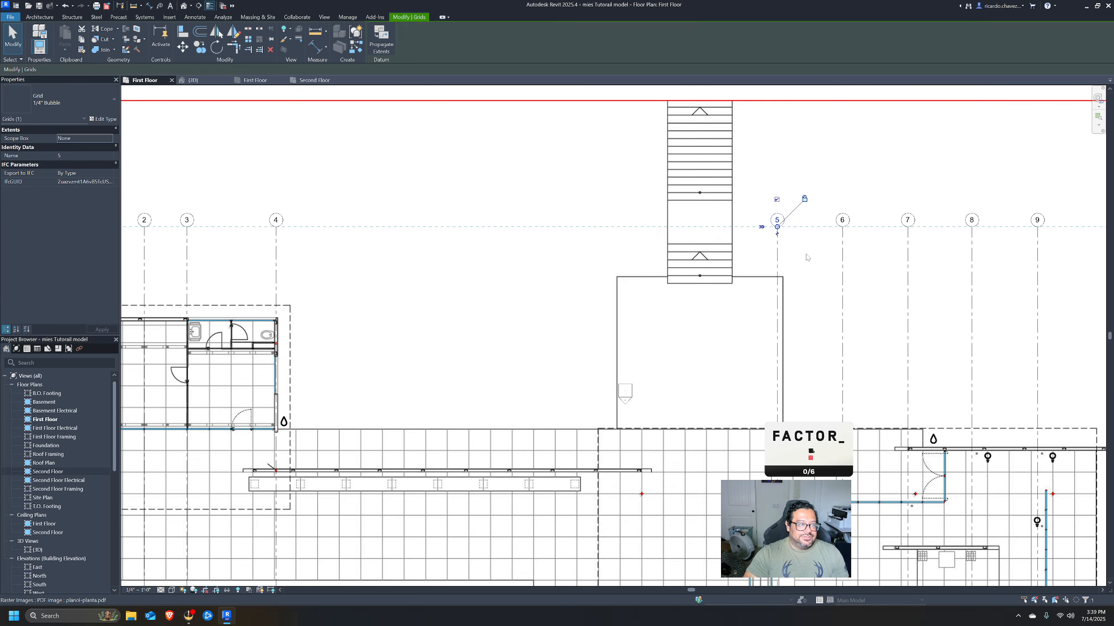
Lower the unlocked head of grid 5 independently of the other grids and return it to the row of grid heads.
scroll(774, 224, "down", 3)
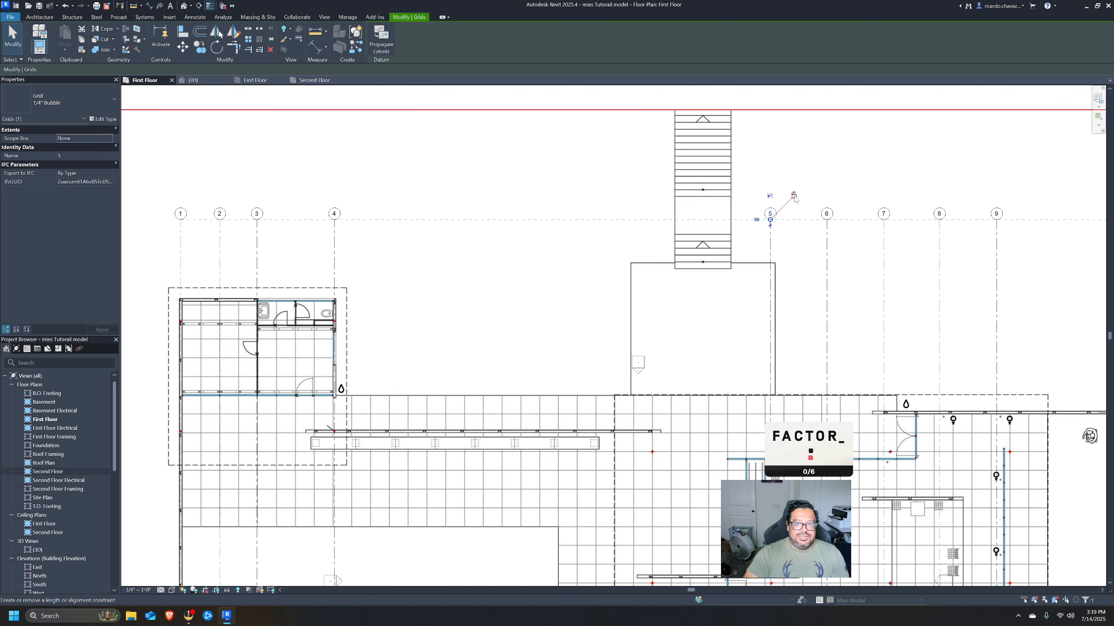
left_click_drag(770, 224, 770, 244)
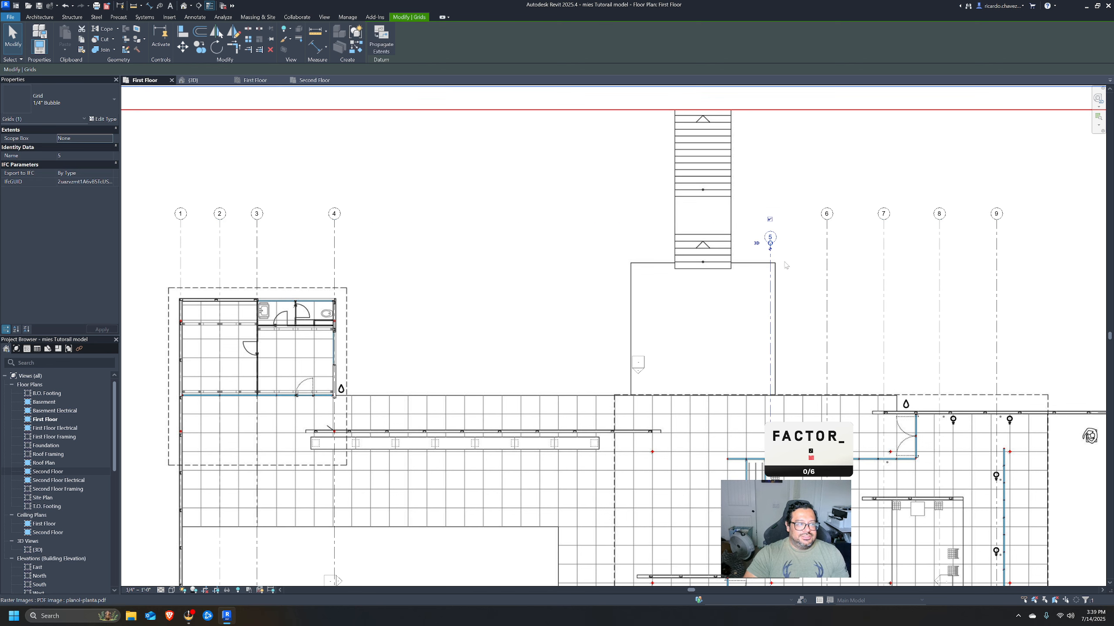
left_click(780, 245)
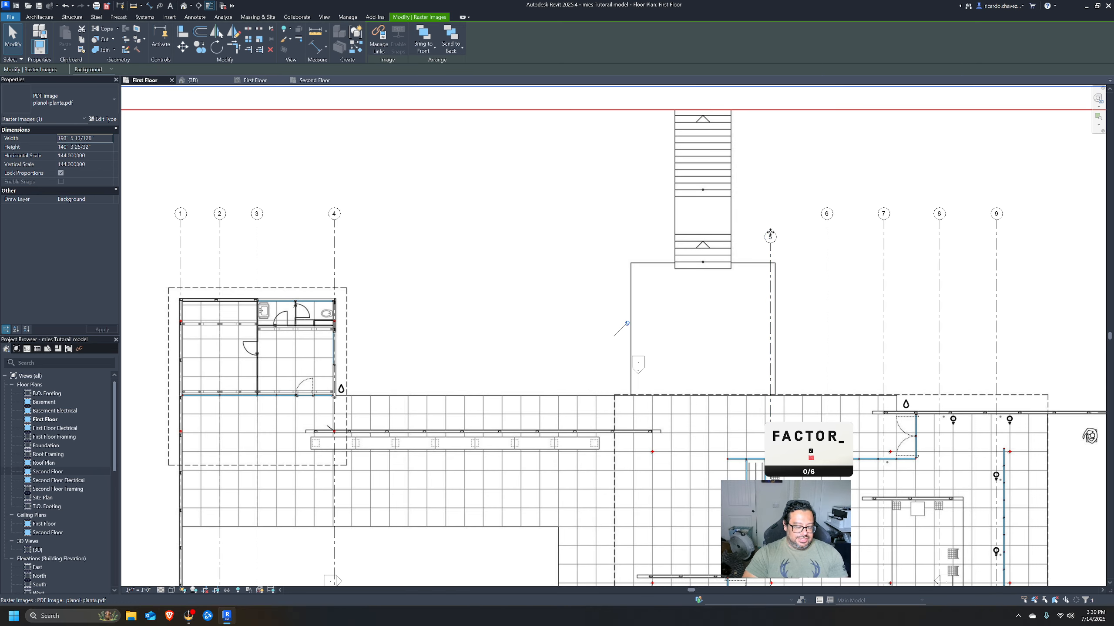
left_click(771, 233)
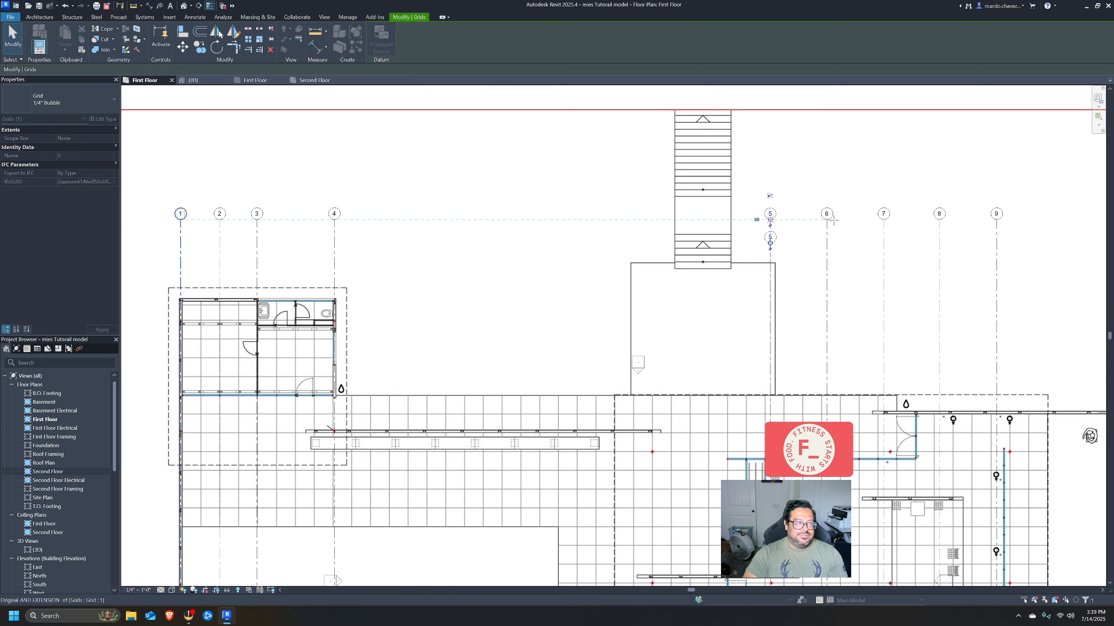
left_click(826, 186)
scroll(726, 221, "down", 2)
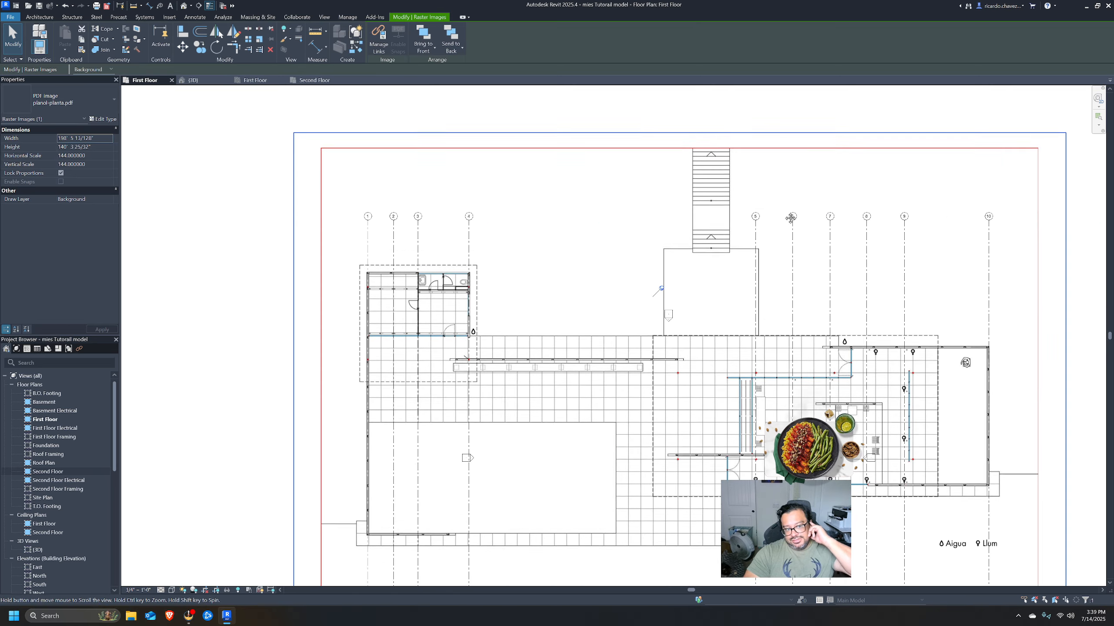
middle_click_drag(791, 218, 749, 210)
middle_click_drag(761, 249, 708, 185)
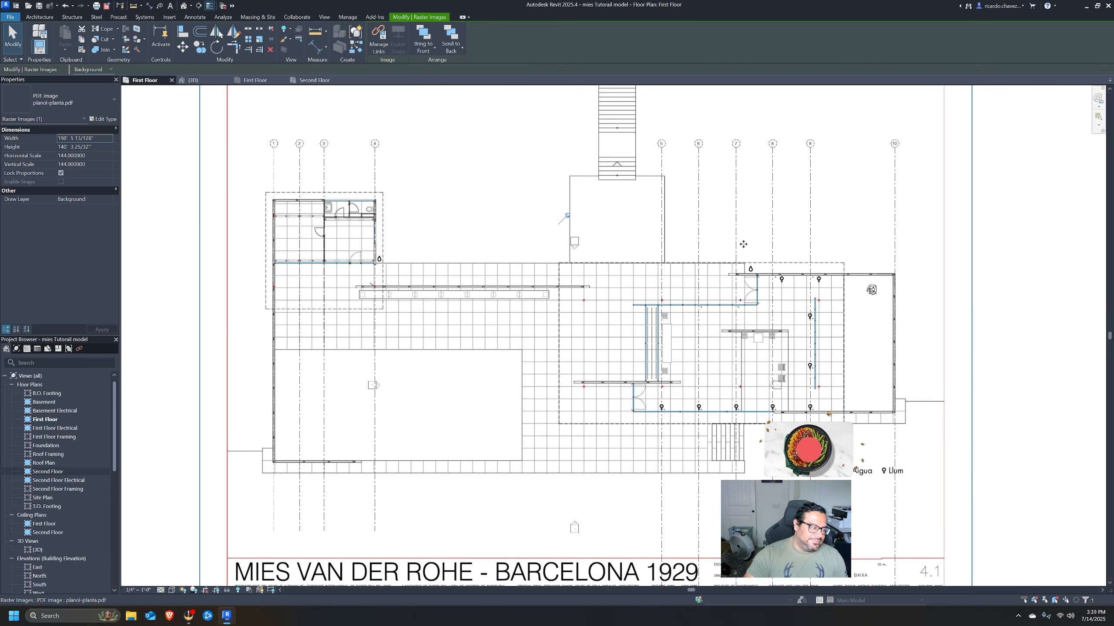
middle_click_drag(673, 283, 742, 288)
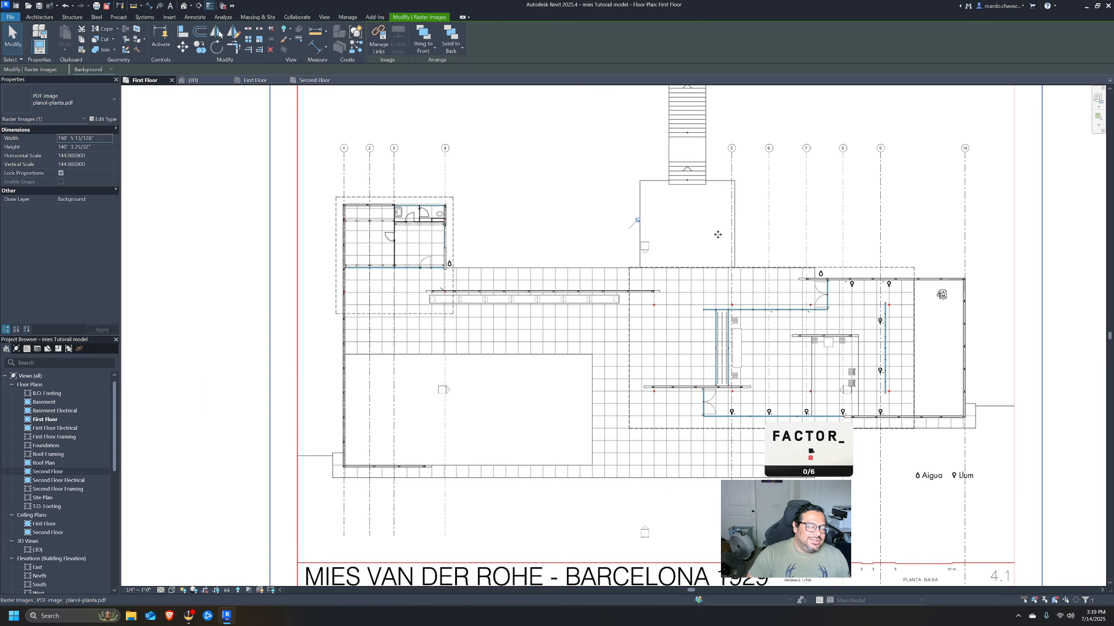
middle_click_drag(498, 183, 542, 177)
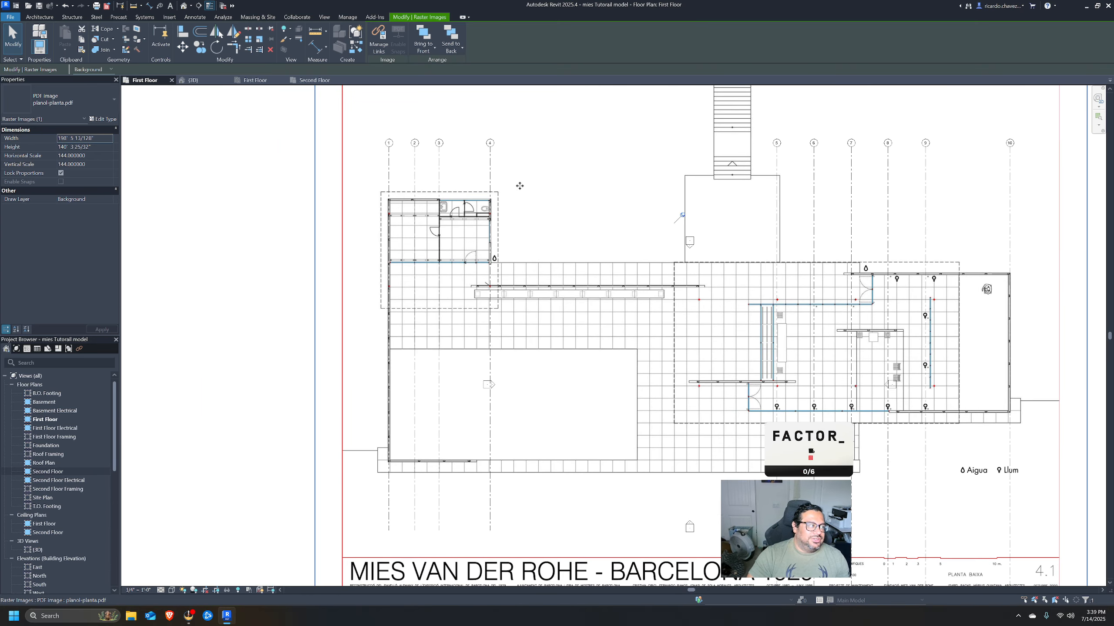
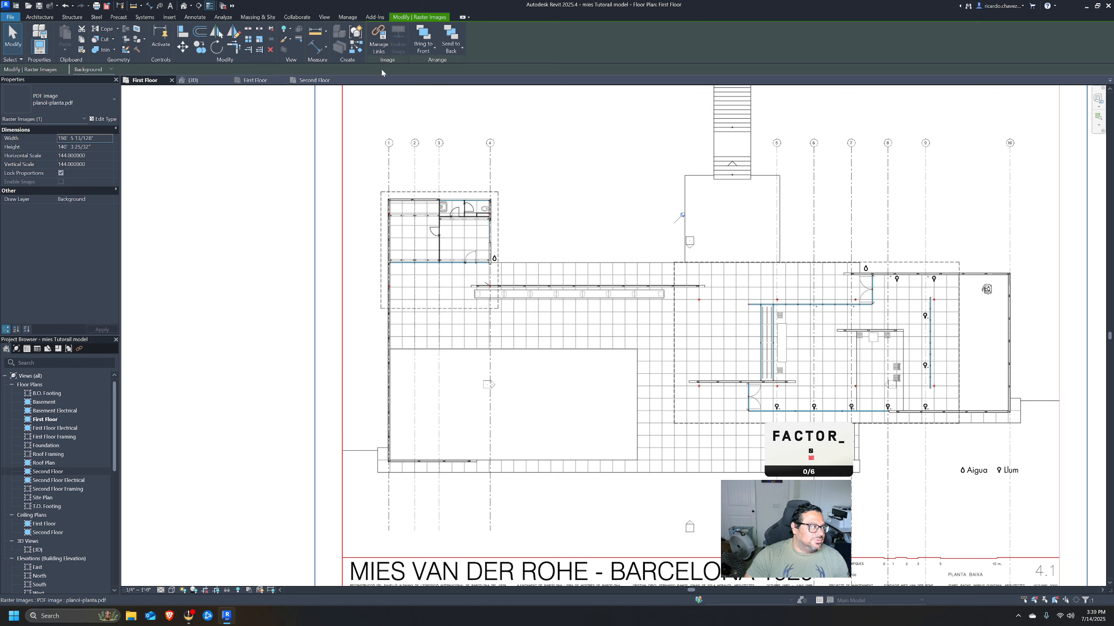
Try to place a short horizontal grid line outward from the upper wall of the small building beside grid 1.
left_click(41, 17)
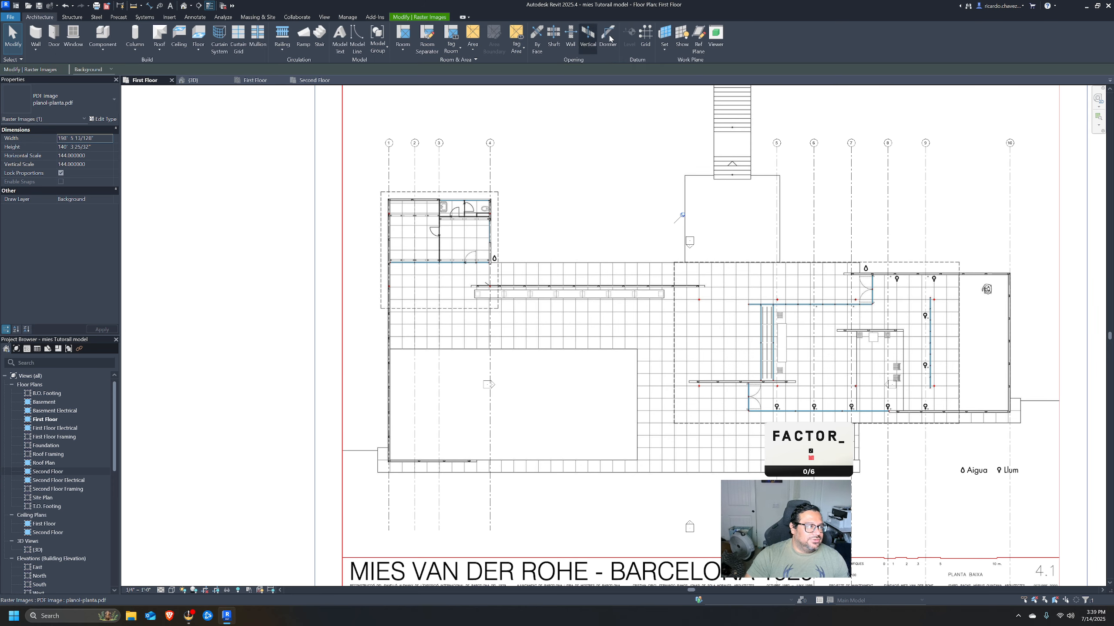
left_click(646, 35)
scroll(380, 203, "up", 7)
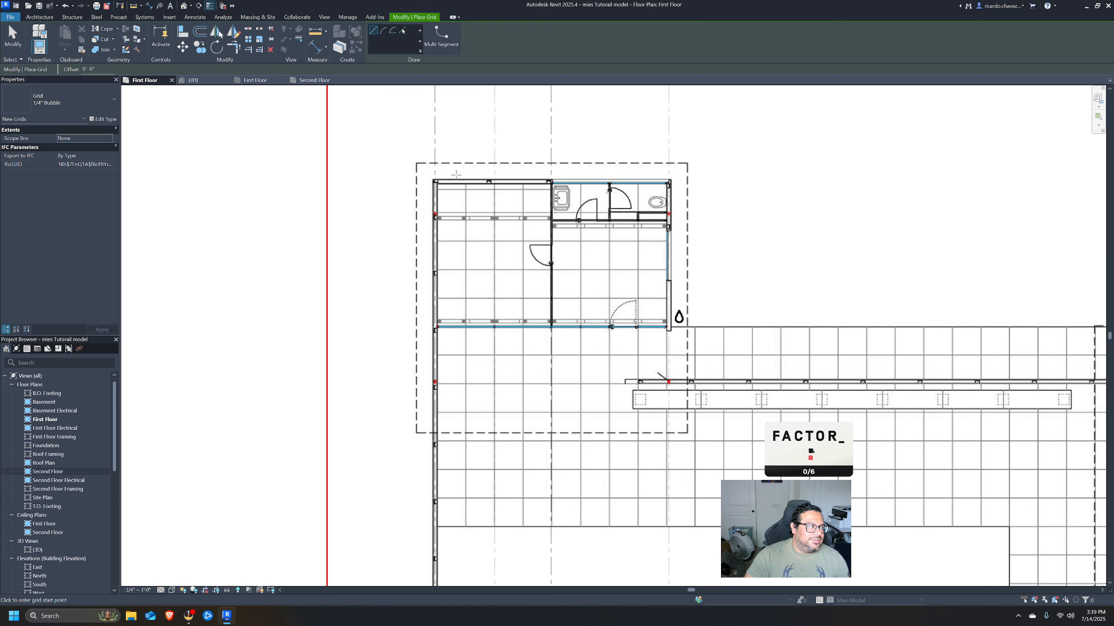
left_click(423, 184)
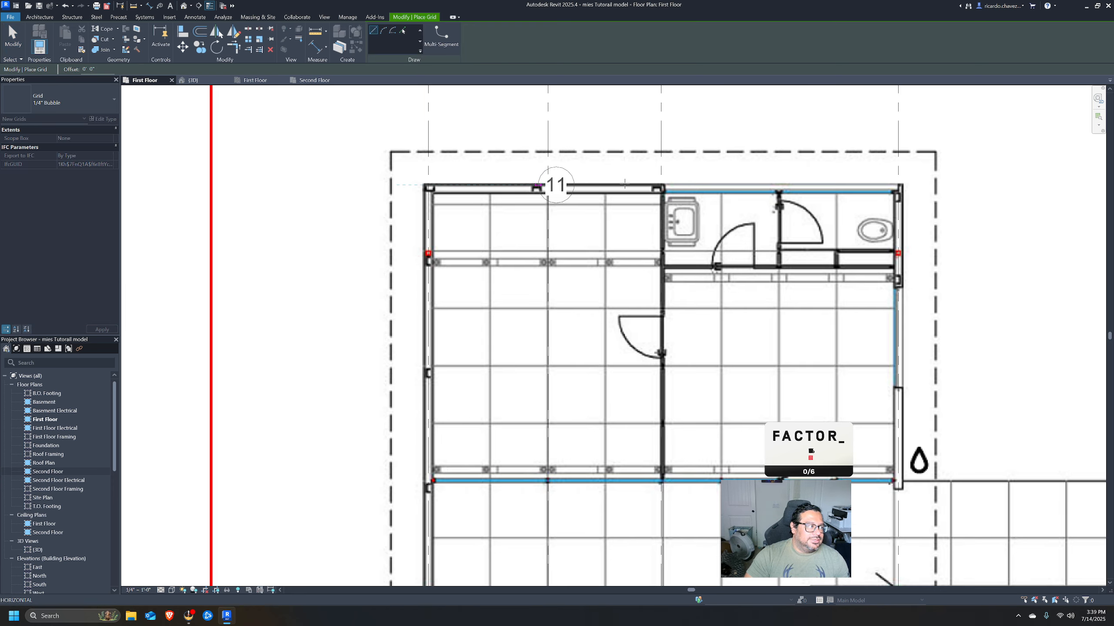
left_click(296, 185)
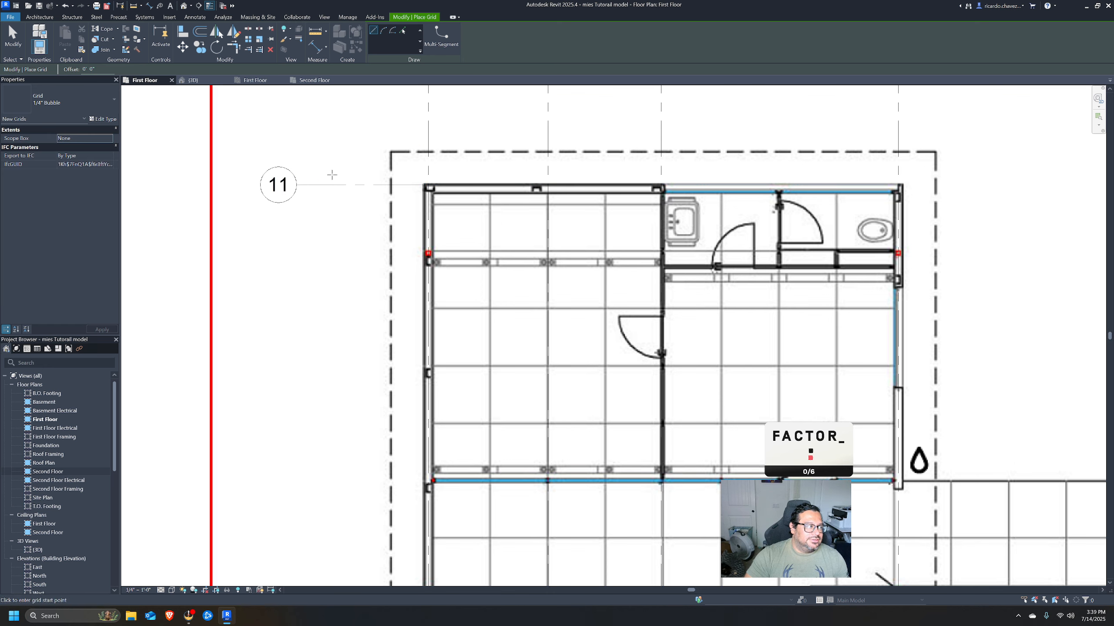
key("Escape")
key("Escape")
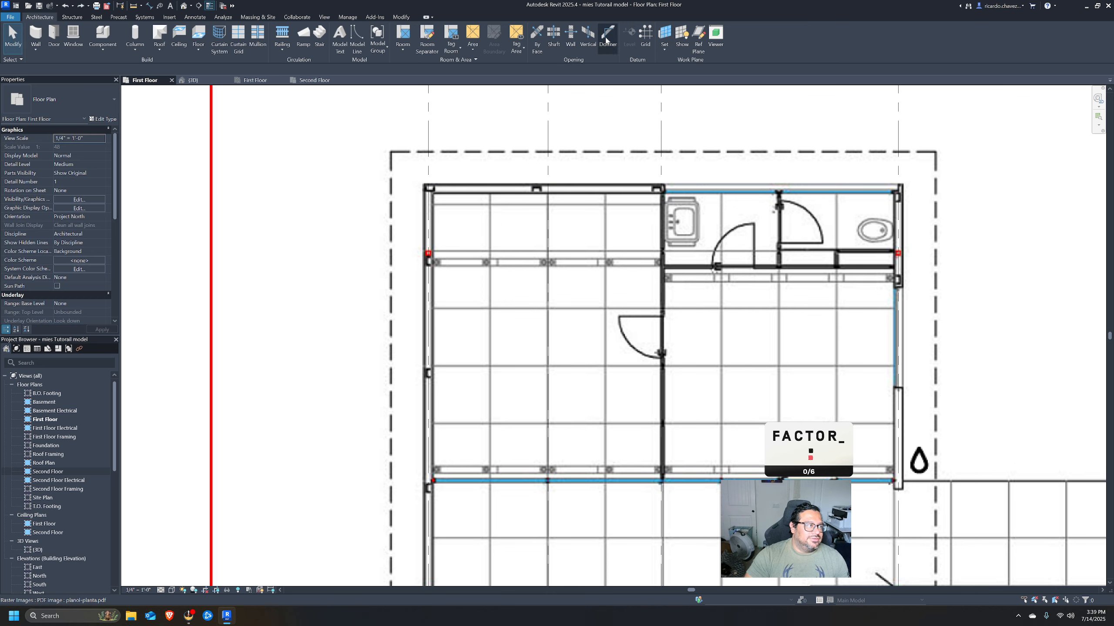
Draw a horizontal grid line along the small building's upper wall, with its bubble beyond grid 1 and its other end extended past grid 4.
left_click(645, 36)
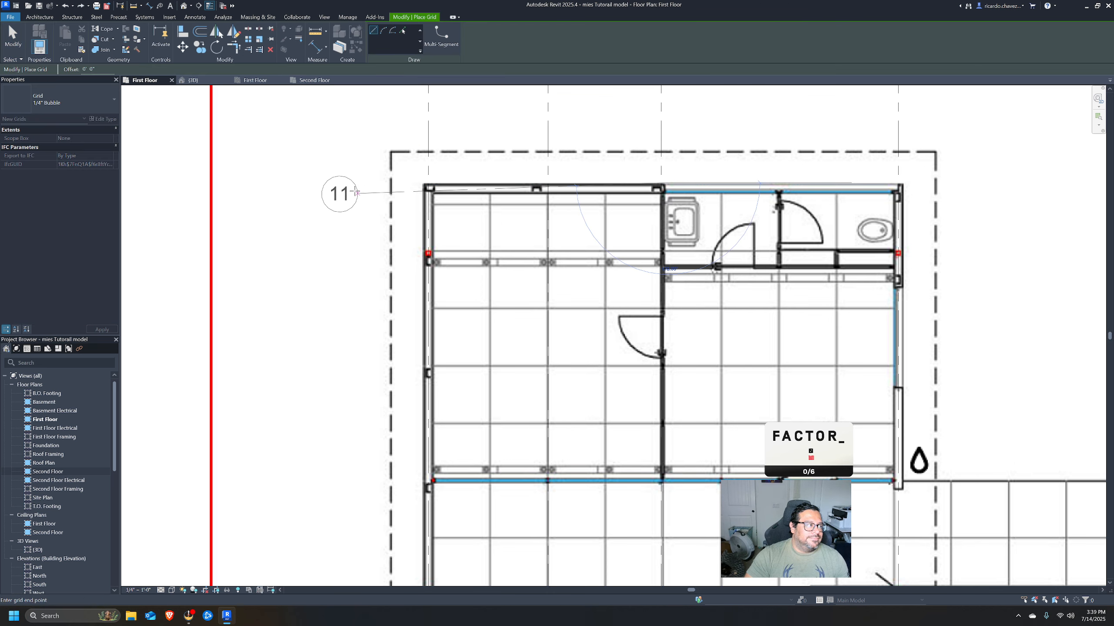
left_click(317, 182)
key("Escape")
key("Escape")
left_click(364, 189)
scroll(382, 186, "down", 3)
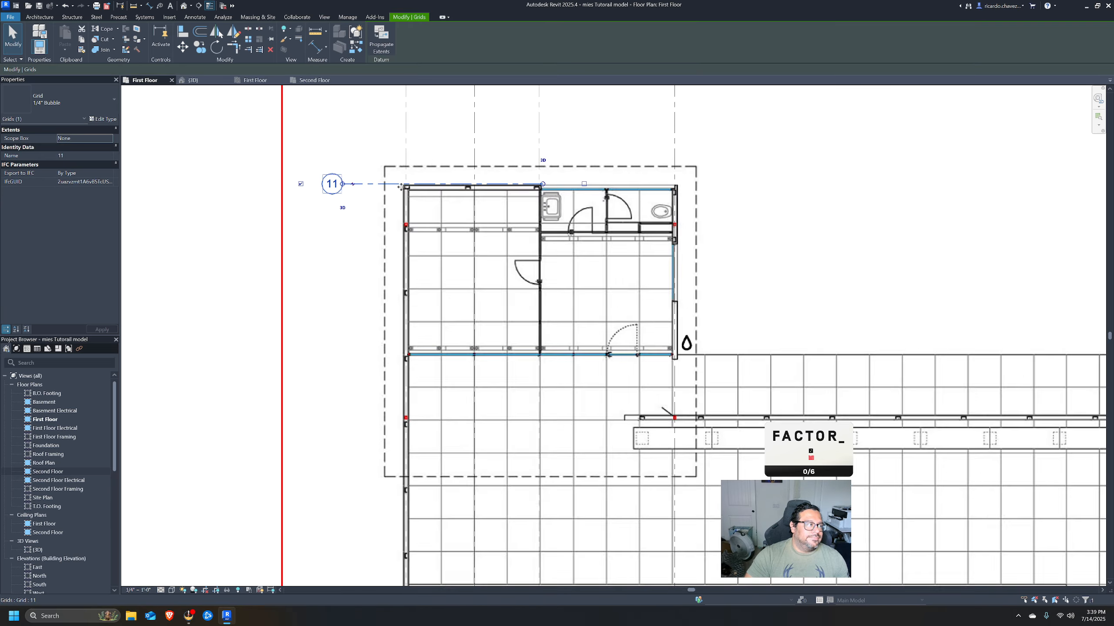
left_click(647, 319)
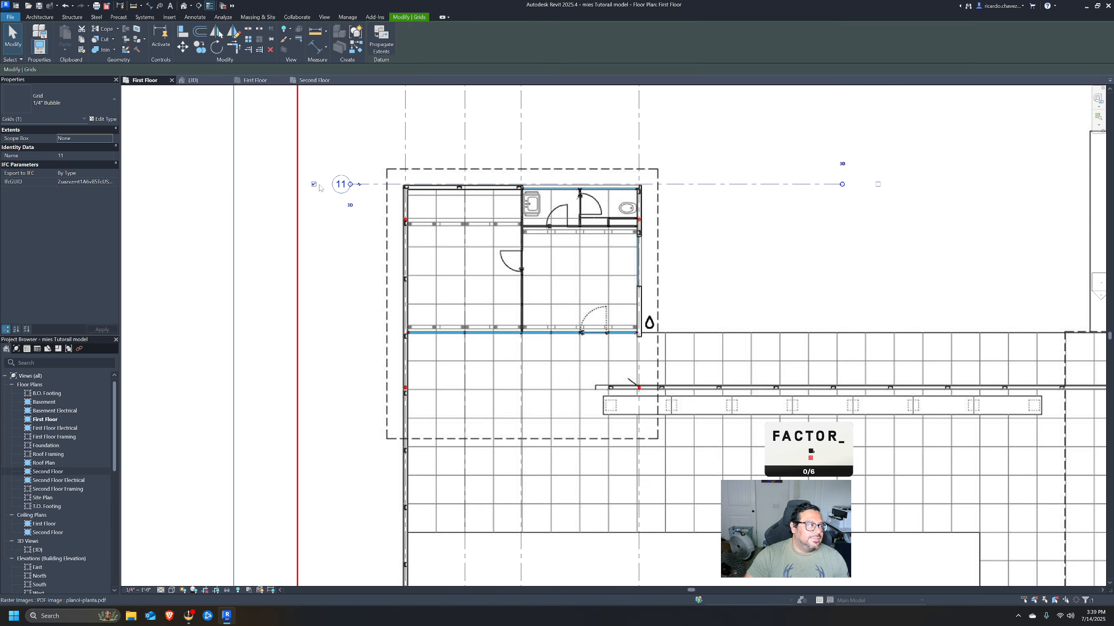
middle_click_drag(370, 259, 396, 301)
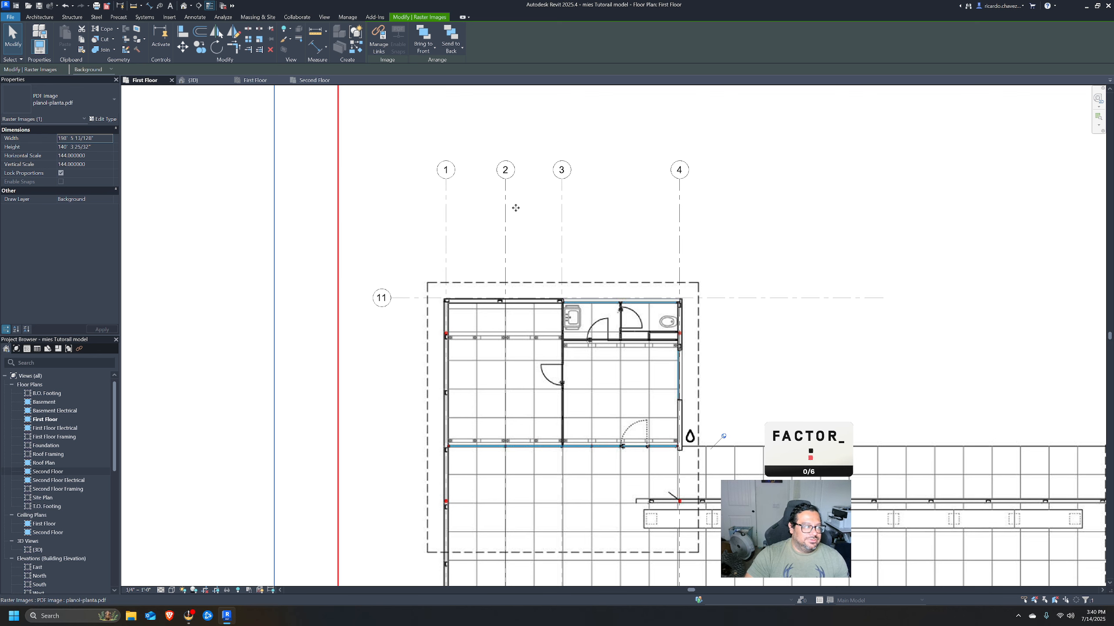
Rename the new horizontal grid line as A.
left_click(381, 298)
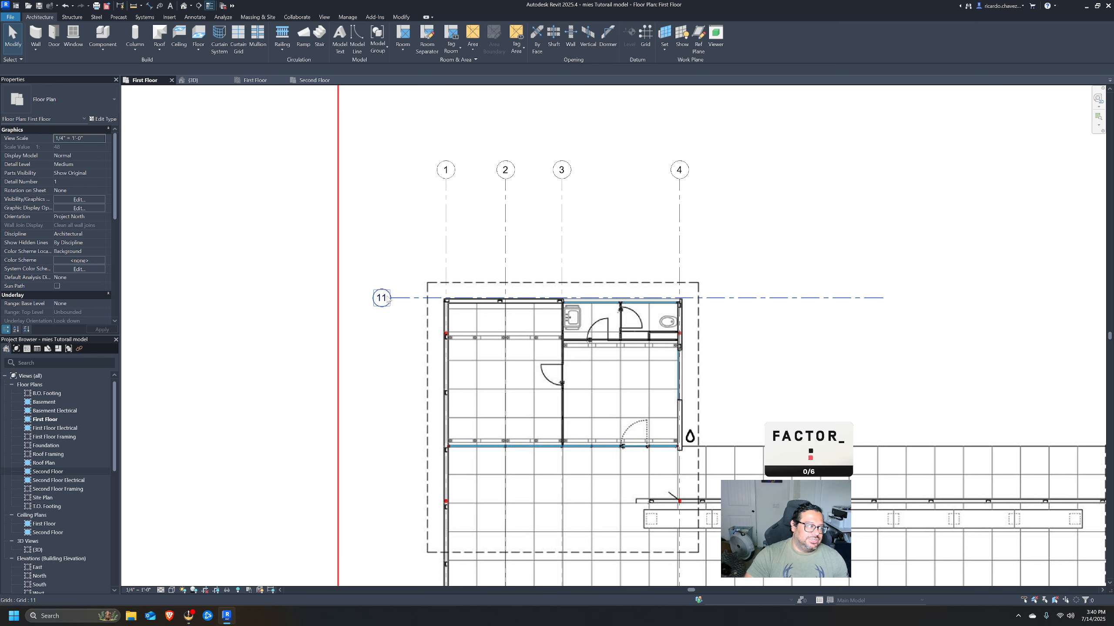
left_click(381, 298)
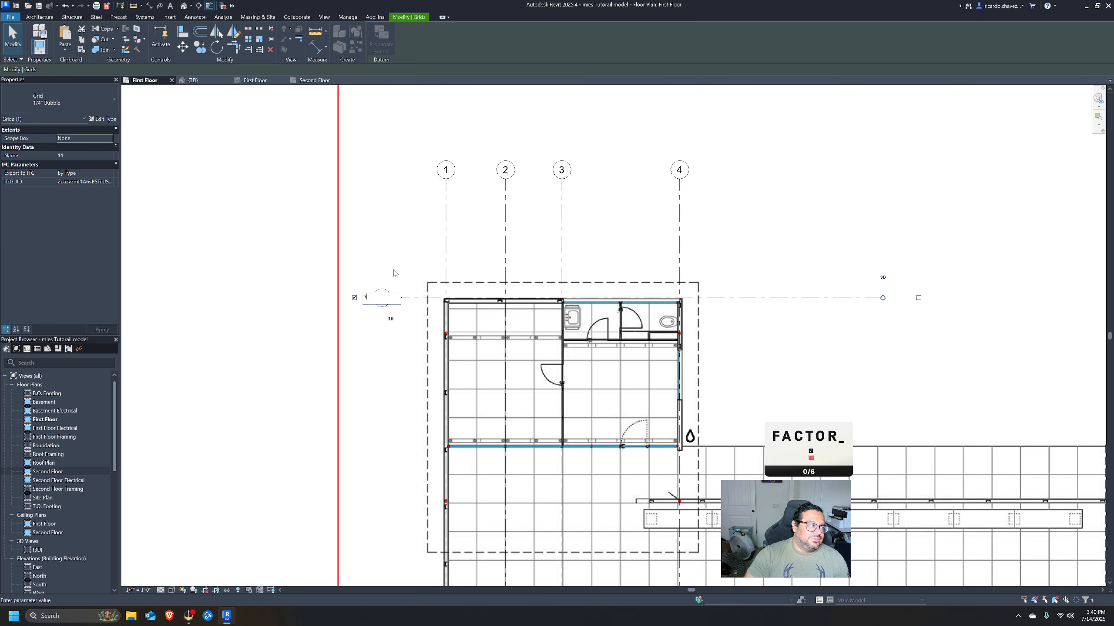
key("BackSpace")
left_click(464, 304)
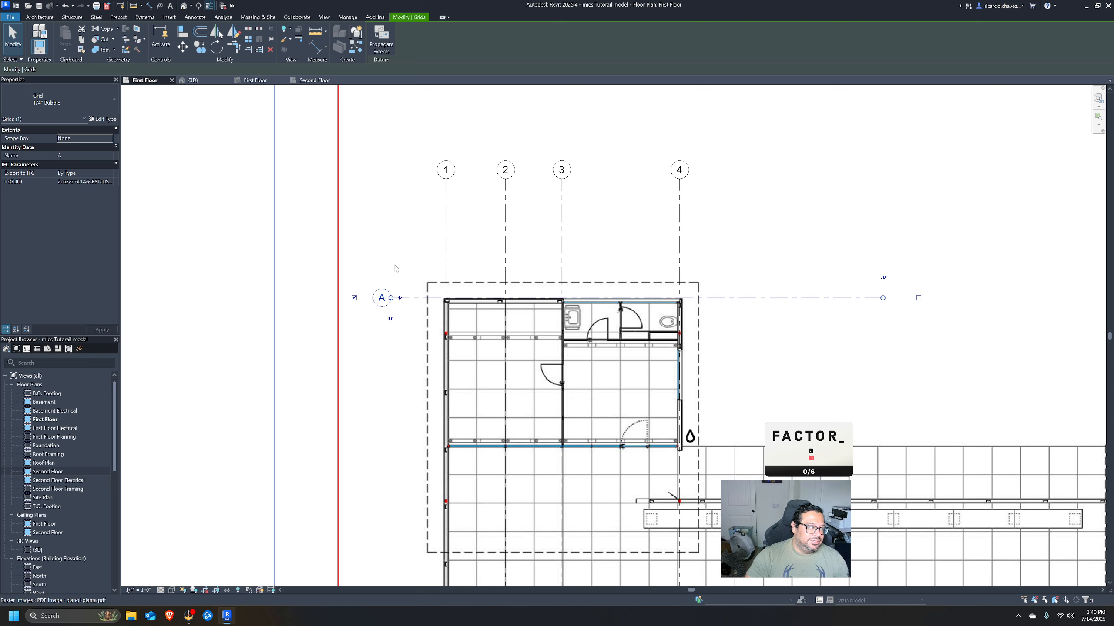
left_click(416, 298)
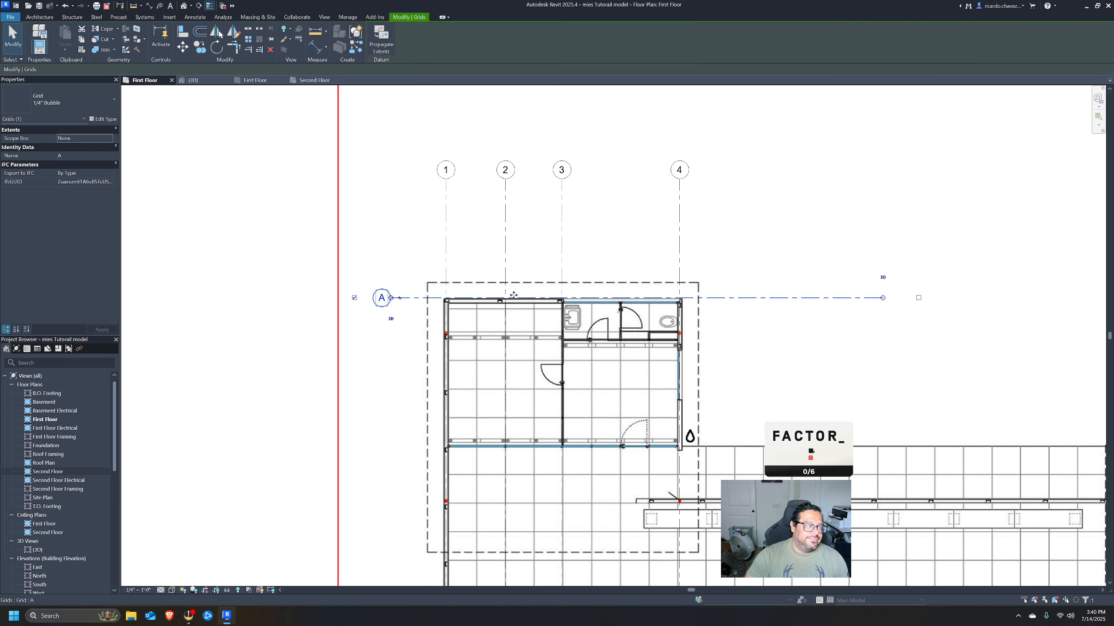
Lengthen grid A slightly at the end opposite its bubble.
scroll(563, 184, "down", 3)
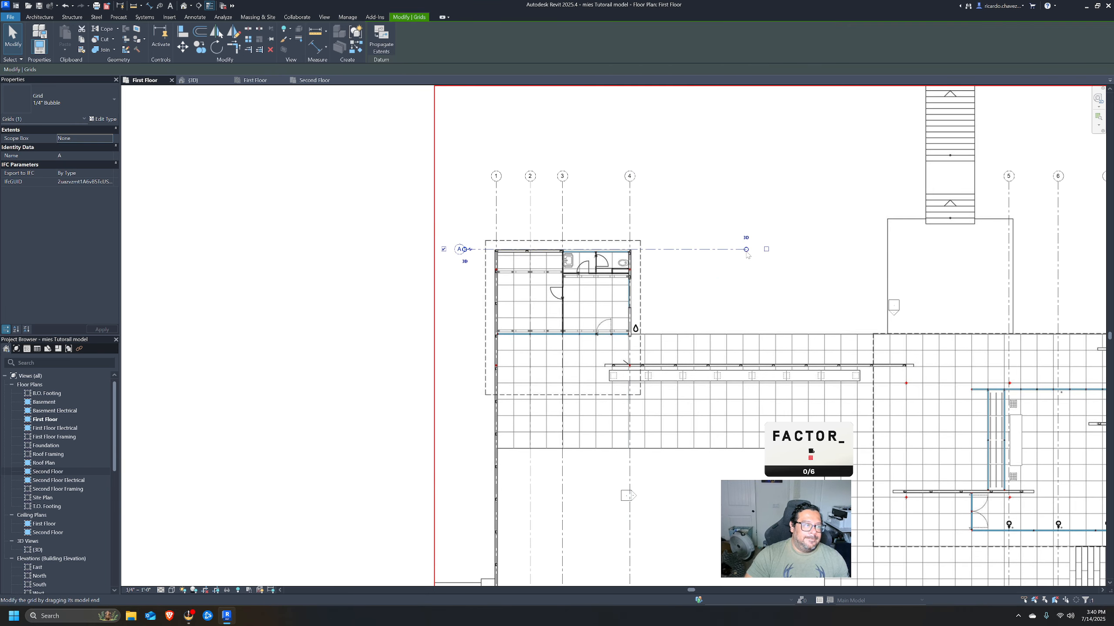
left_click_drag(746, 250, 767, 254)
left_click(664, 268)
scroll(656, 253, "down", 2)
middle_click_drag(655, 253, 573, 228)
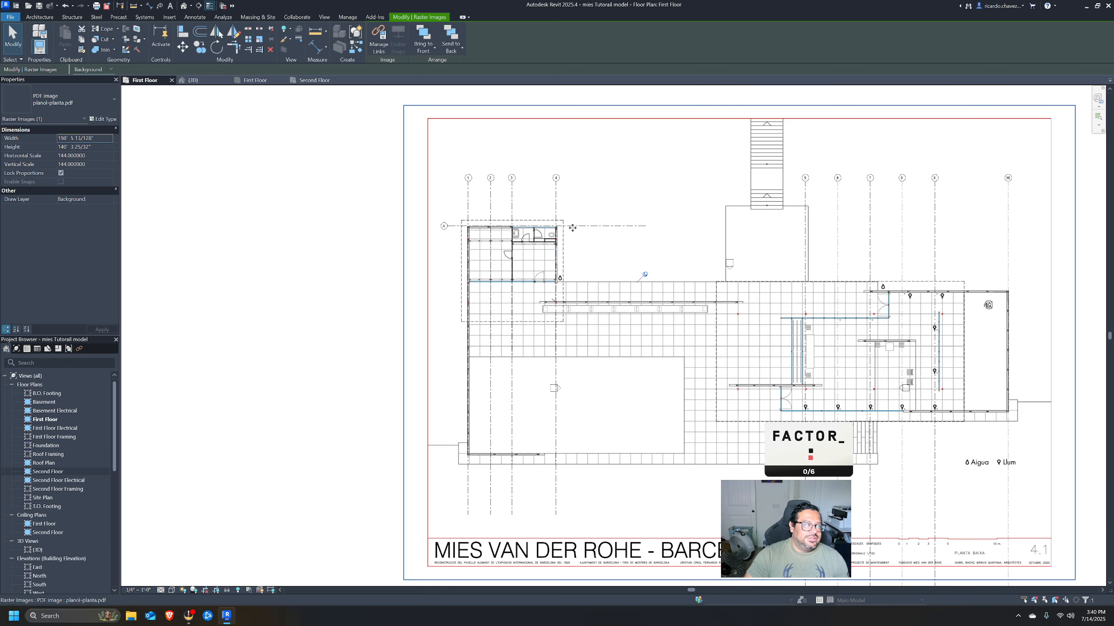
Copy grid A downward with multiple copies, placing one on the podium's upper edge and one on its lower edge.
left_click(604, 227)
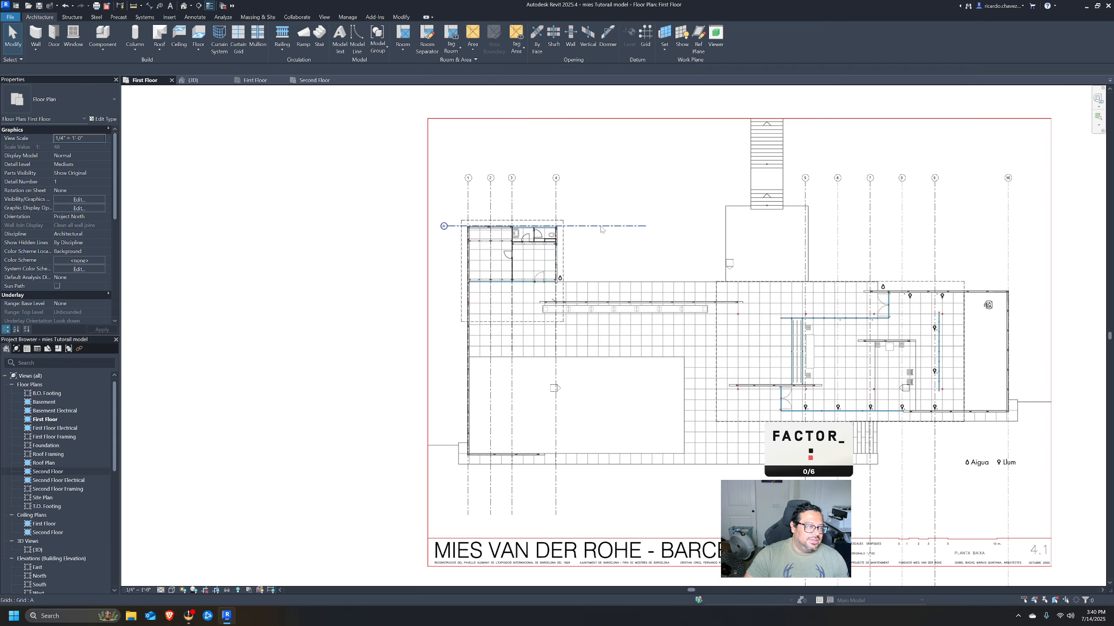
scroll(602, 233, "up", 2)
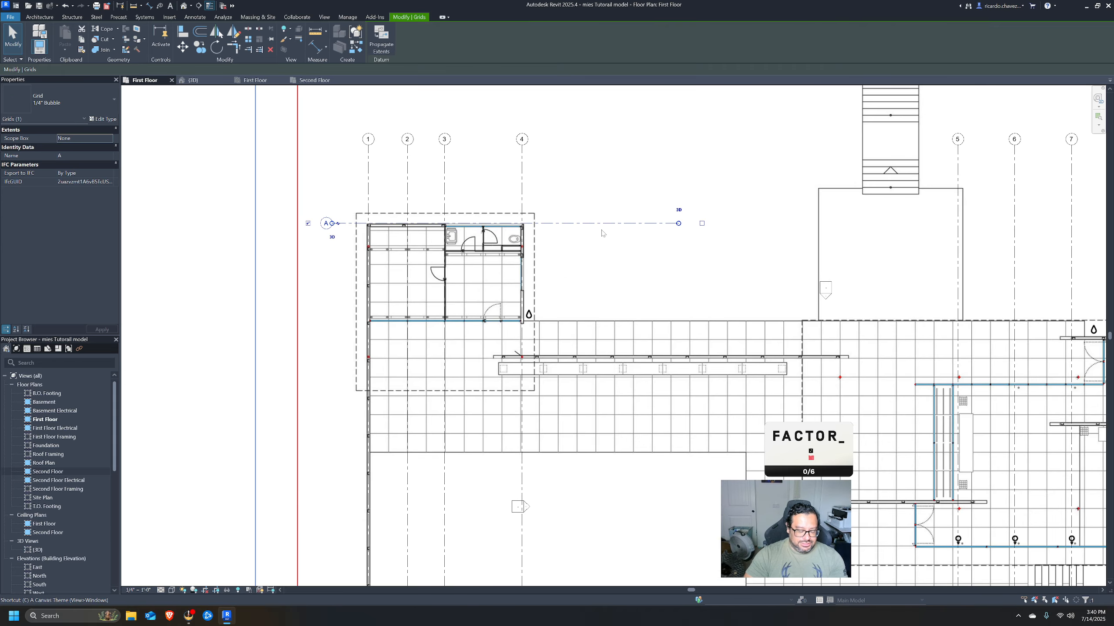
key("c")
key("o")
left_click(643, 222)
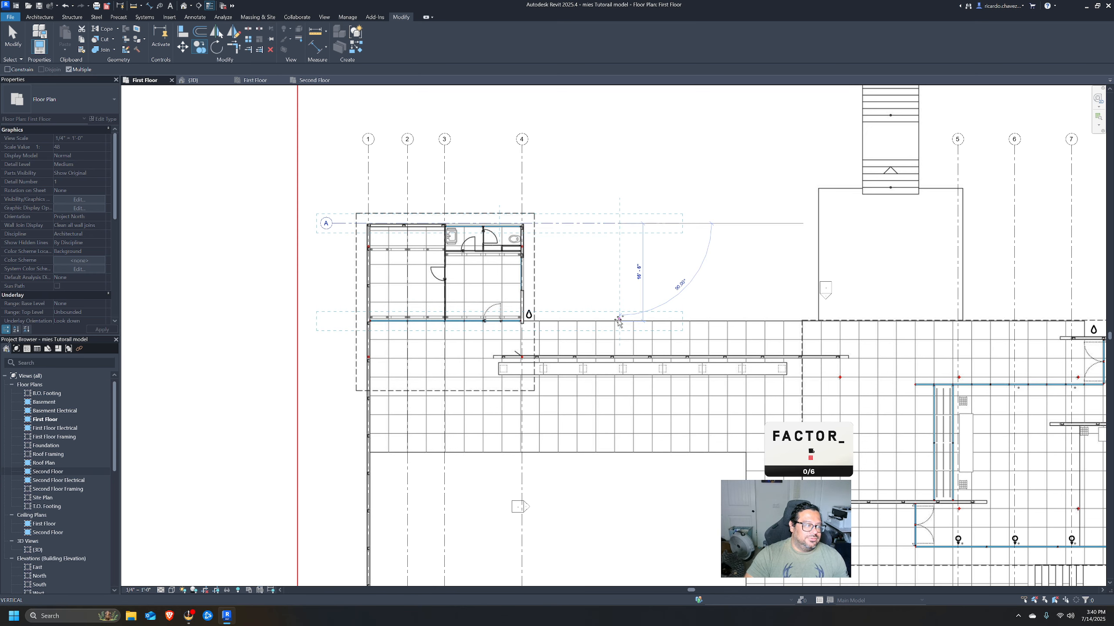
middle_click_drag(630, 521, 688, 154)
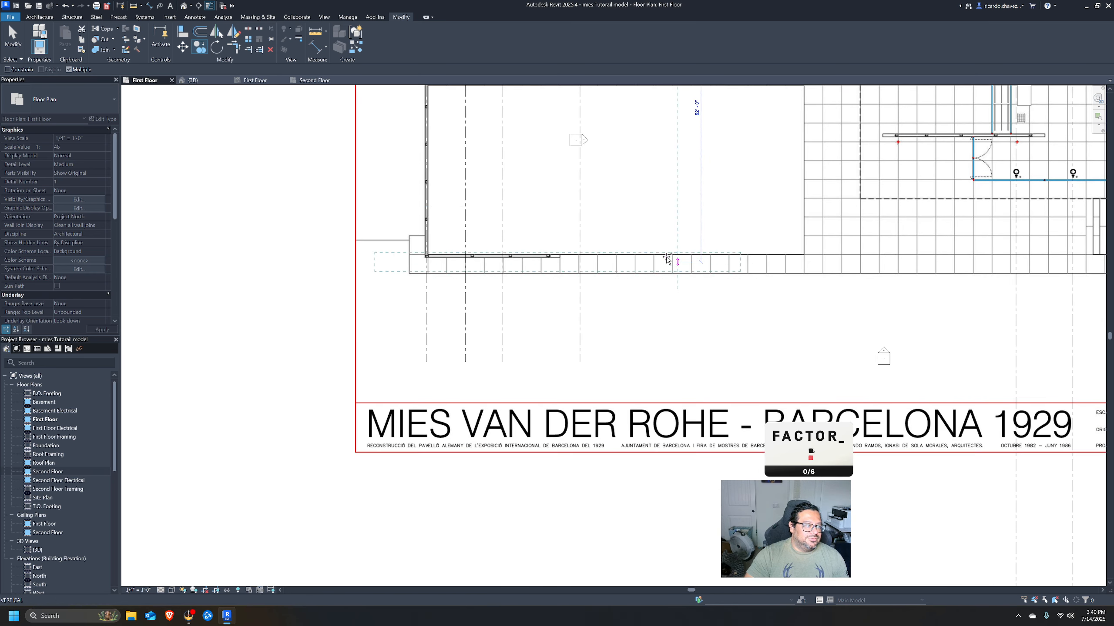
left_click(678, 274)
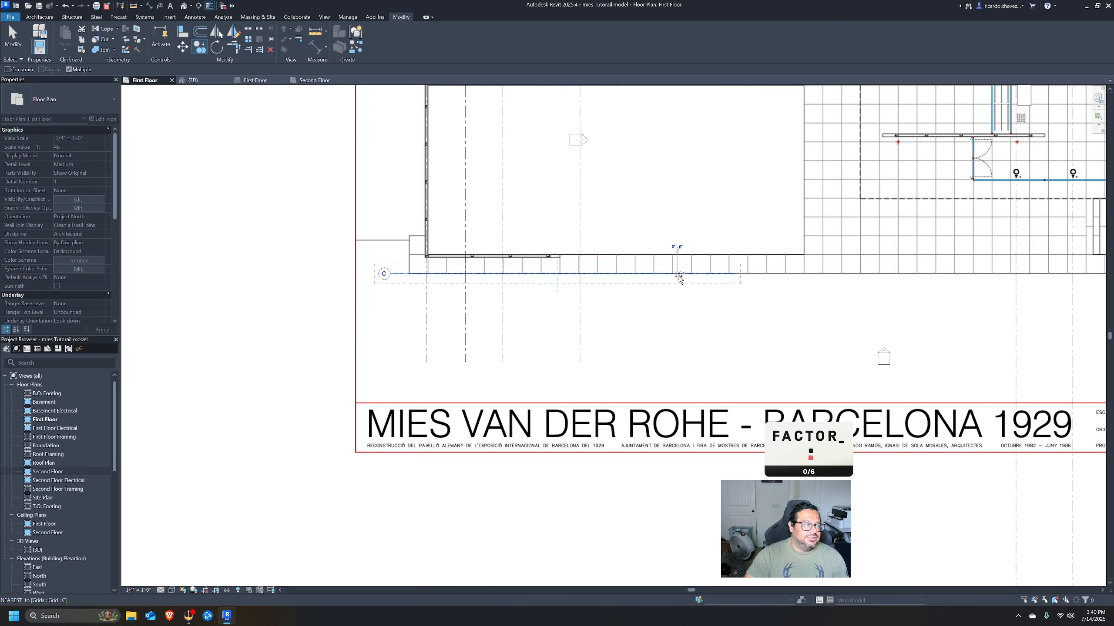
middle_click_drag(642, 374, 621, 422)
scroll(622, 423, "down", 2)
key("Escape")
key("Escape")
Extend the free ends of grids A, B and C together across the whole pavilion plan past grid 10.
middle_click_drag(636, 275, 576, 365)
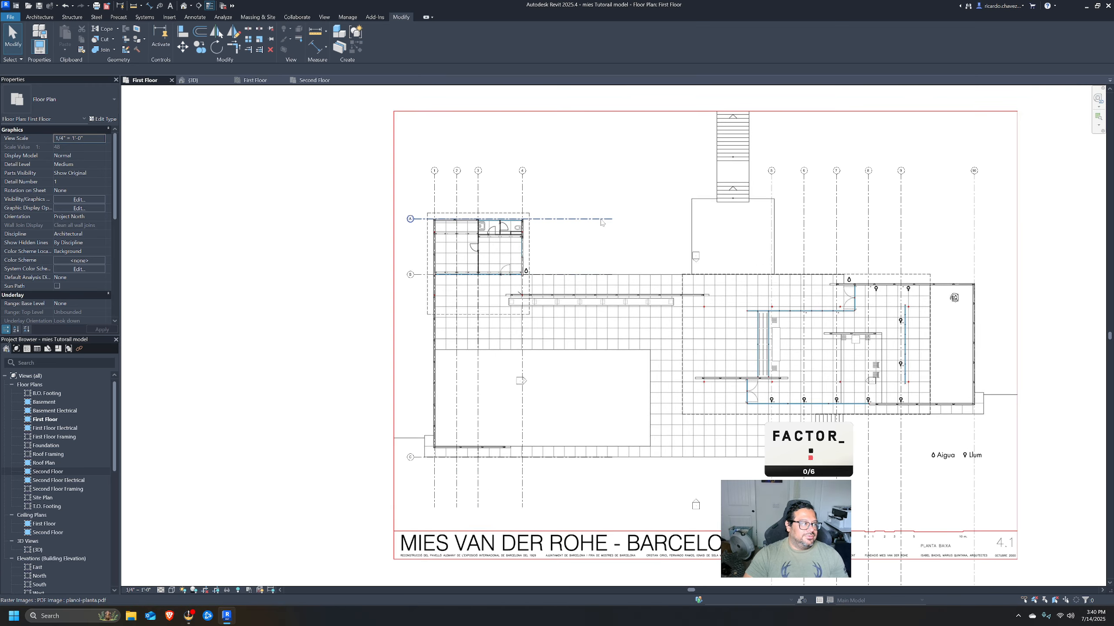
left_click(574, 219)
left_click_drag(960, 198, 1012, 200)
key("Escape")
scroll(677, 232, "down", 1)
middle_click_drag(709, 213, 689, 241)
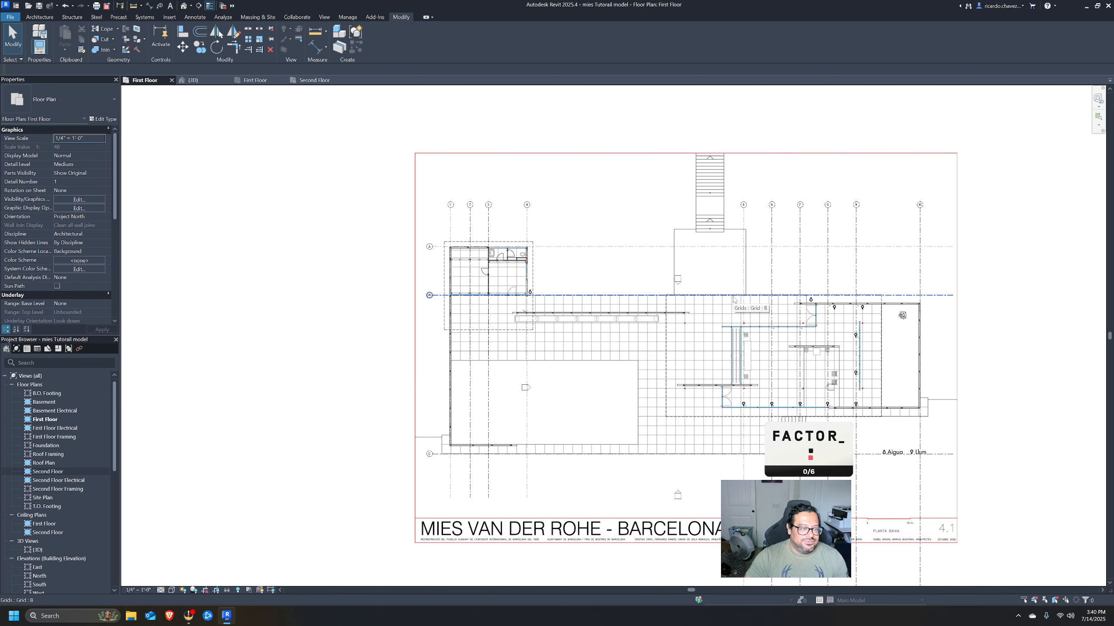
Shorten the lower ends of grids 5 to 10 together so they stop just below grid C, above the plan's title.
middle_click_drag(734, 300, 701, 114)
left_click(714, 410)
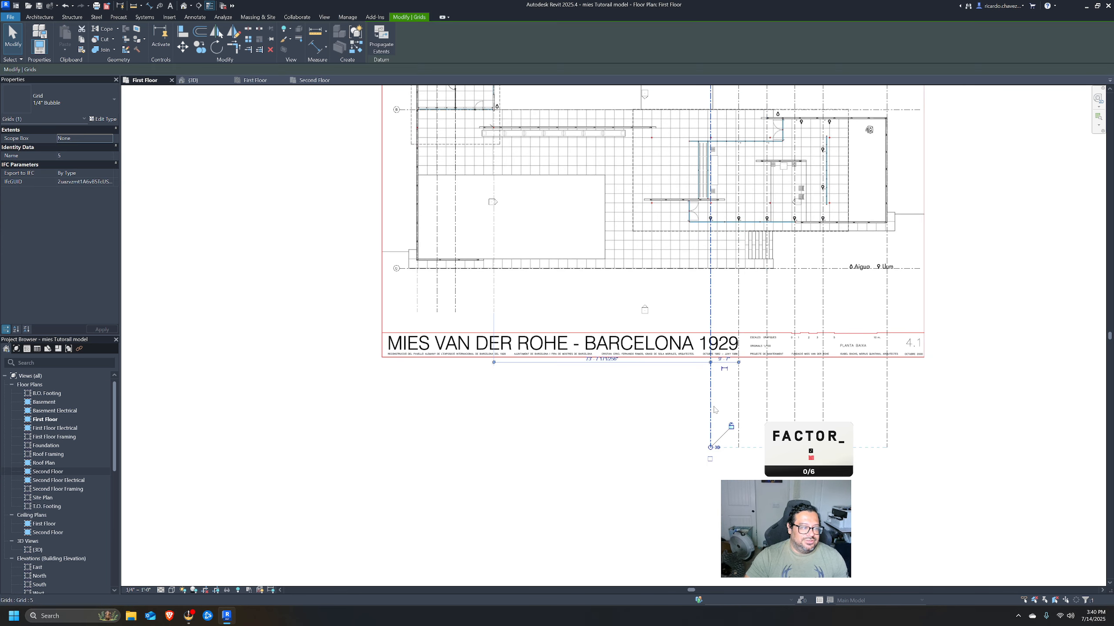
left_click_drag(711, 448, 710, 291)
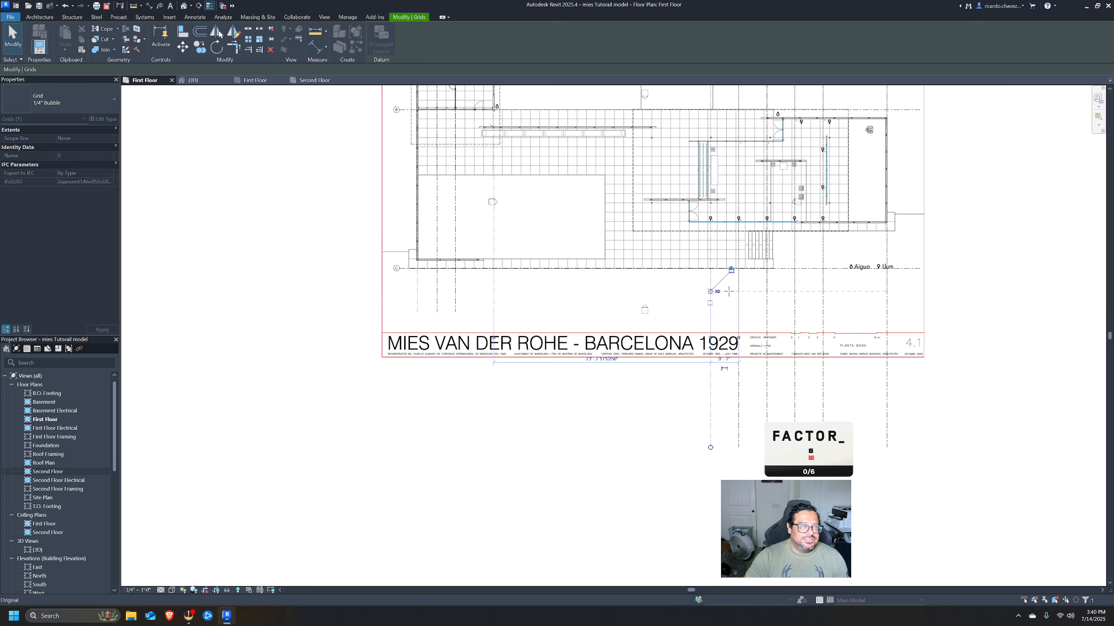
left_click(977, 431)
middle_click_drag(802, 346, 863, 483)
middle_click_drag(575, 254, 576, 296)
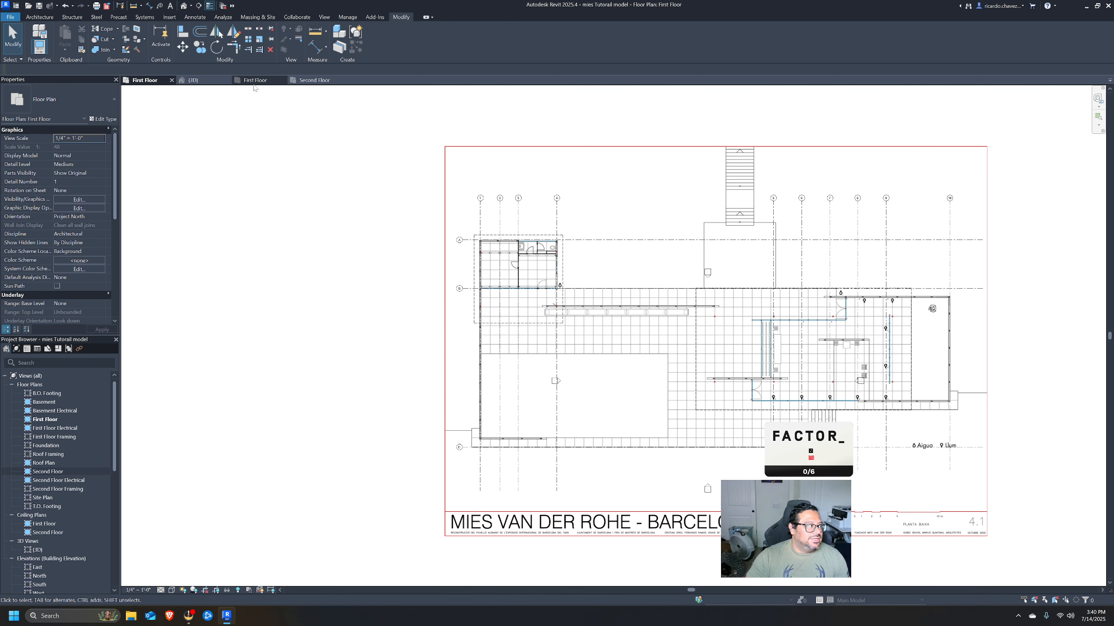
Inspect the North and West elevations by opening each from its marker on the first floor plan, closing each view after checking it.
scroll(68, 442, "down", 2)
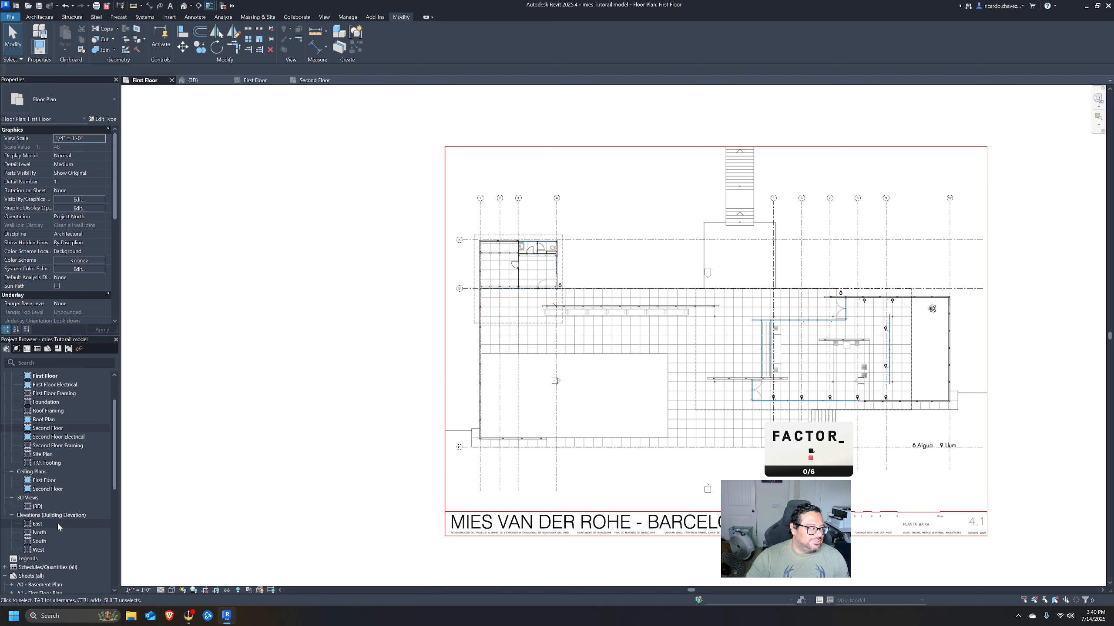
scroll(677, 344, "up", 1)
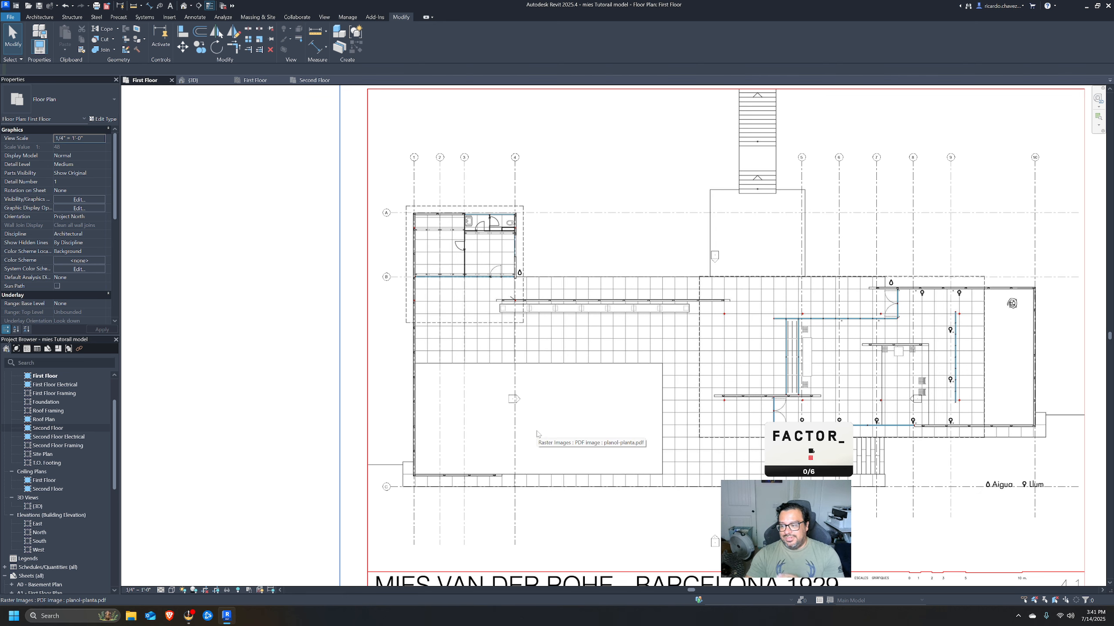
left_click(516, 399)
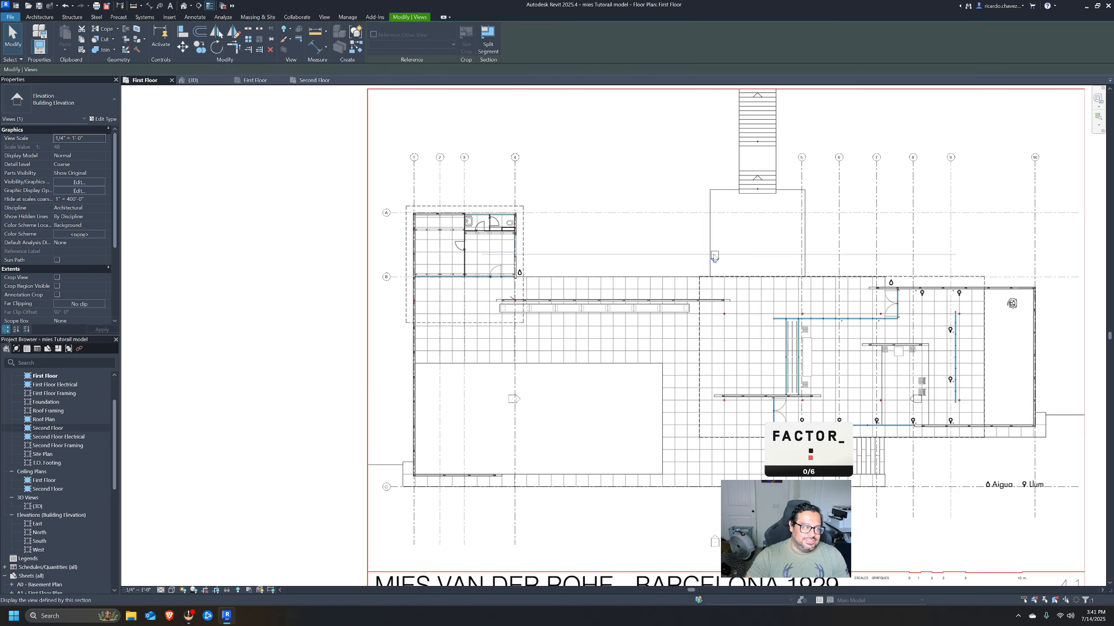
left_click(693, 250)
scroll(693, 249, "up", 5)
scroll(599, 418, "down", 3)
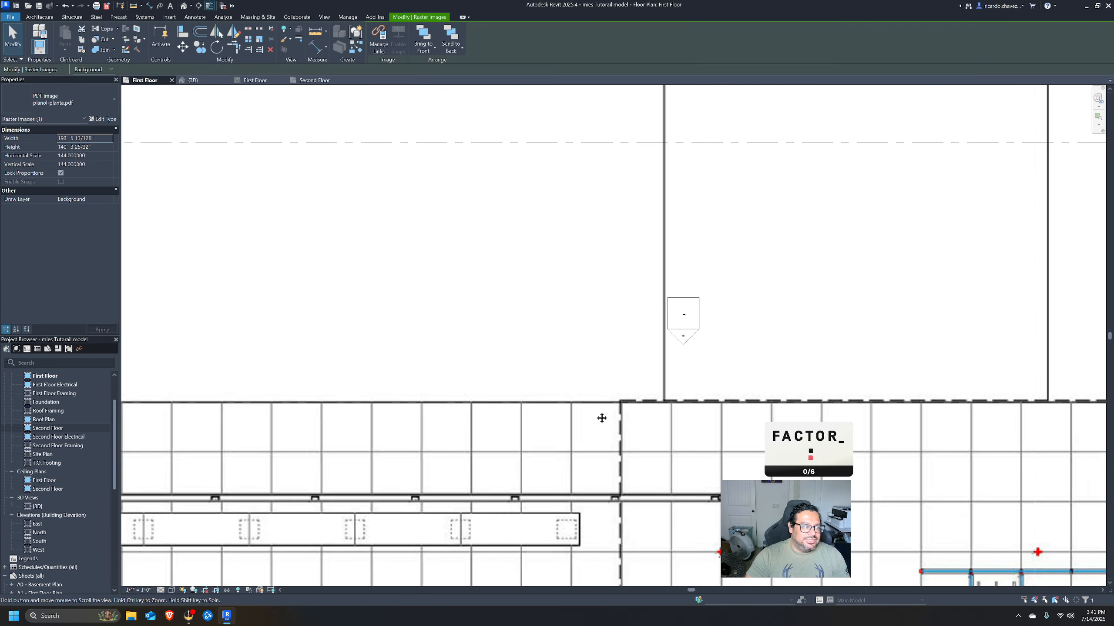
scroll(676, 357, "down", 2)
key("Escape")
double_click(658, 367)
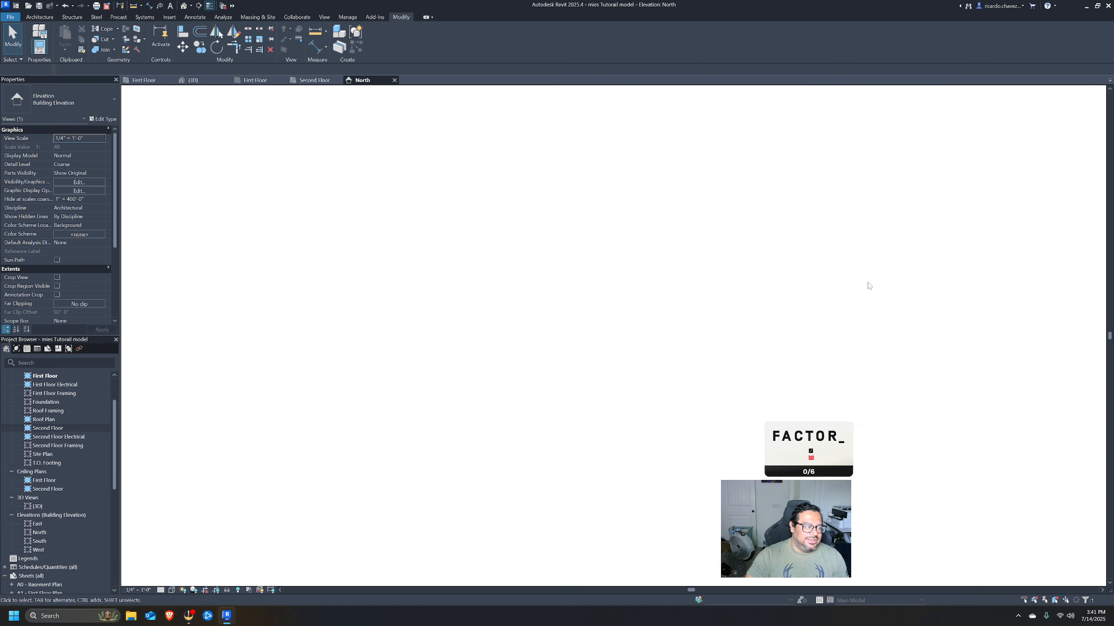
left_click(394, 80)
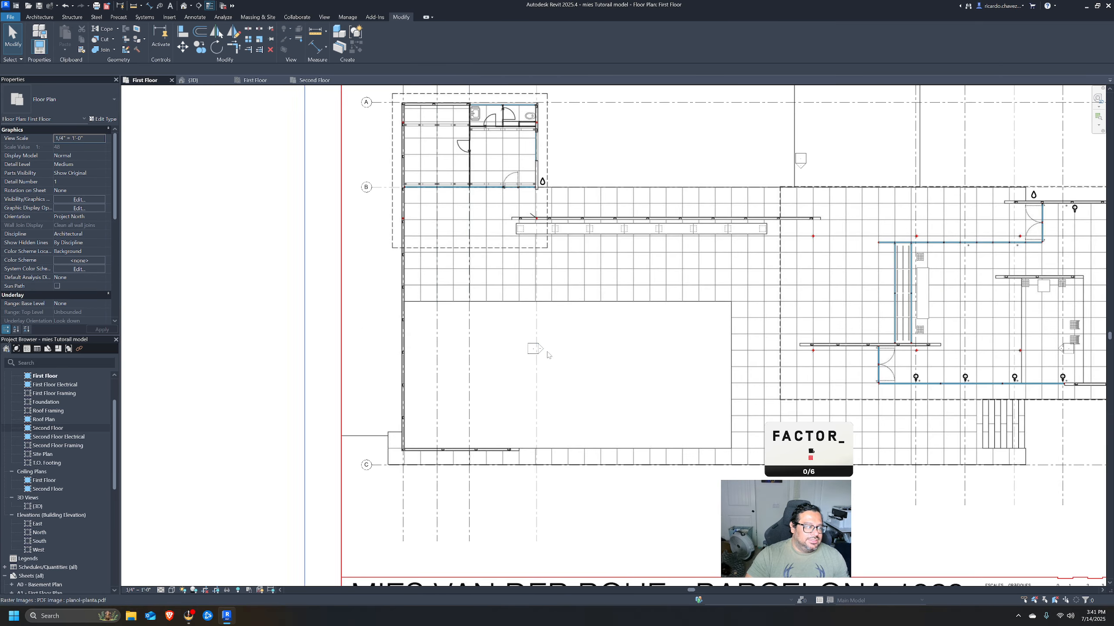
double_click(530, 349)
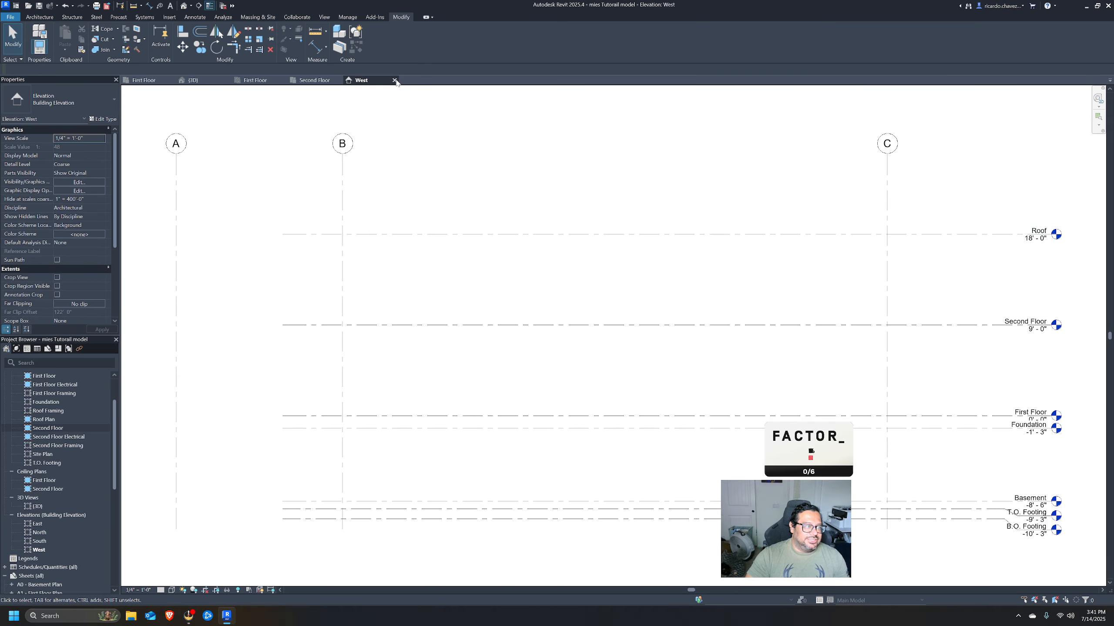
left_click(394, 80)
Draw a horizontal Exterior - Brick on Wood Stud test wall about 66 feet long just above grid B, in front of the North elevation marker.
scroll(784, 359, "down", 5)
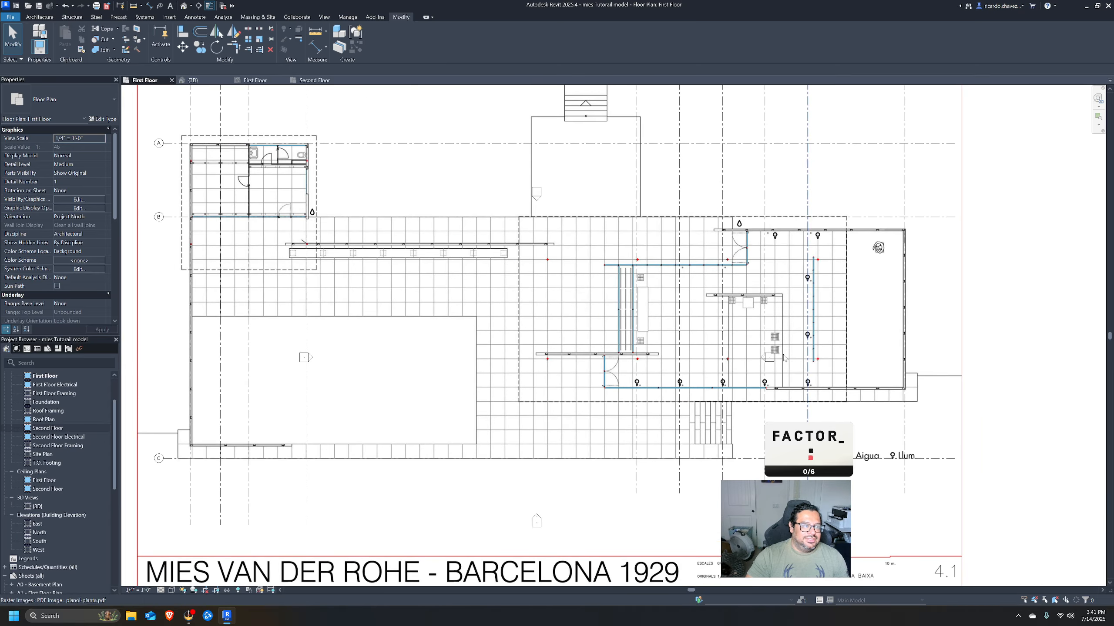
middle_click_drag(785, 358, 1017, 408)
scroll(772, 254, "up", 3)
key("w")
key("a")
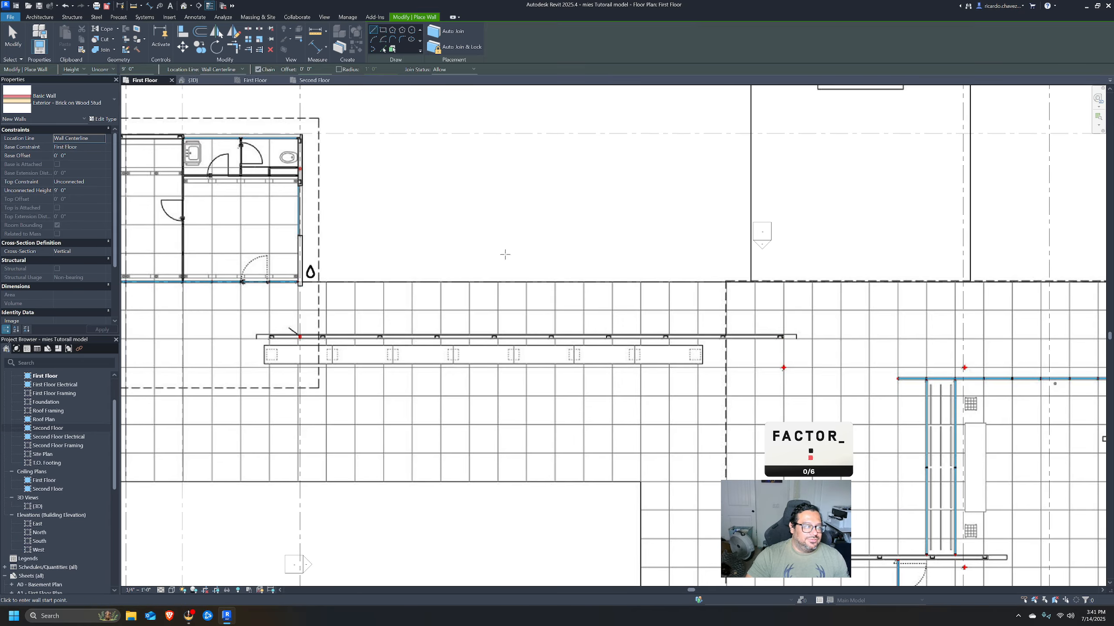
left_click(421, 260)
left_click(1020, 260)
key("Escape")
key("Escape")
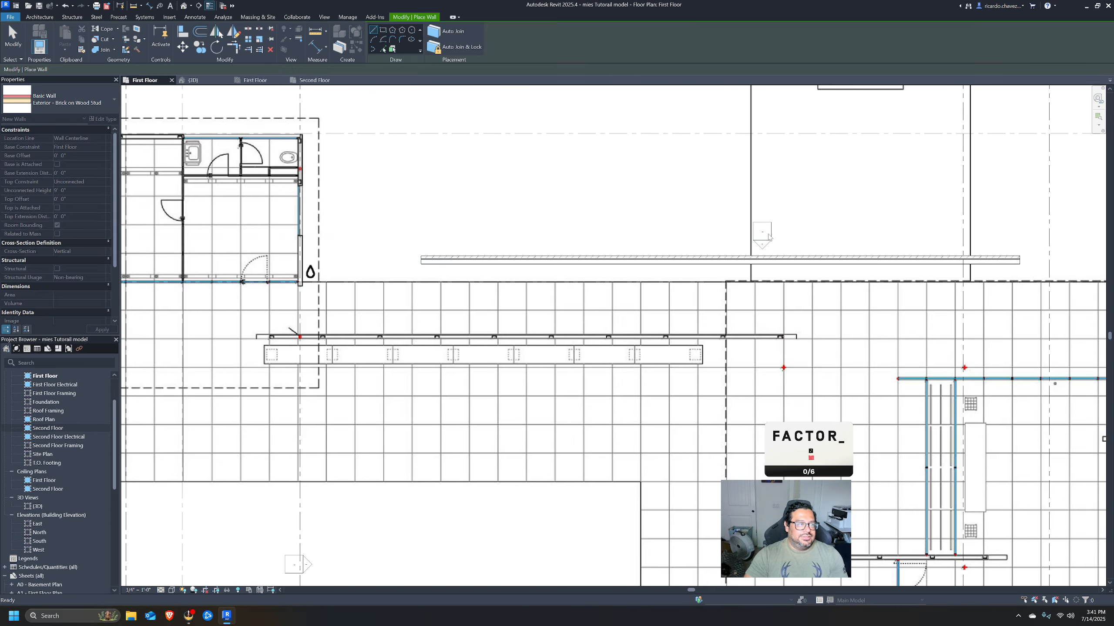
Check the test wall in the North elevation, close that view and remove the wall from the first floor plan.
double_click(768, 238)
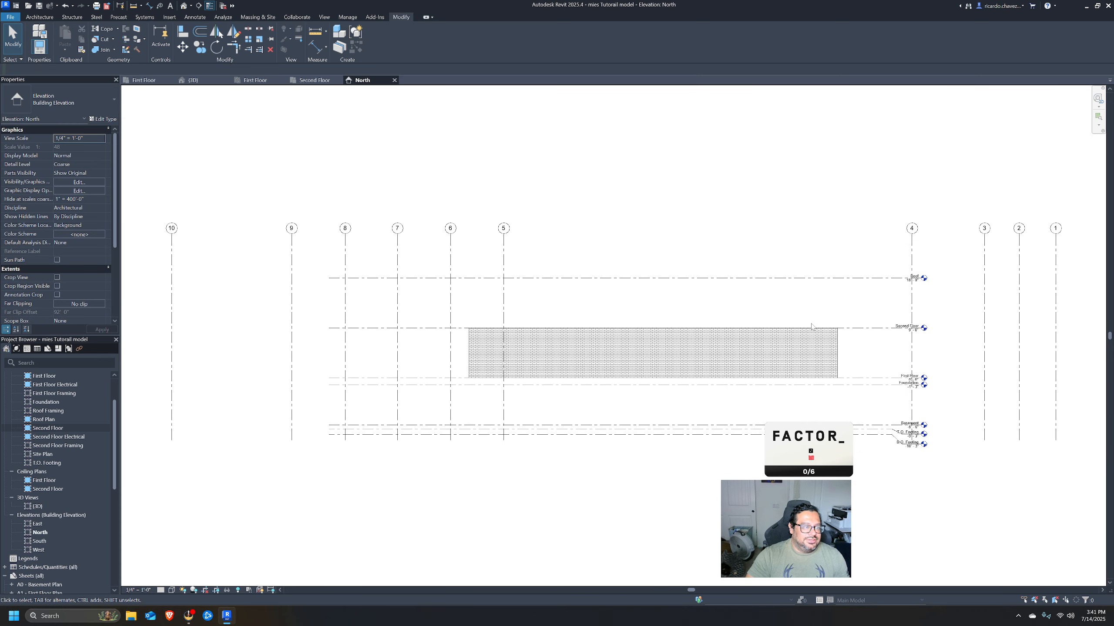
left_click(835, 351)
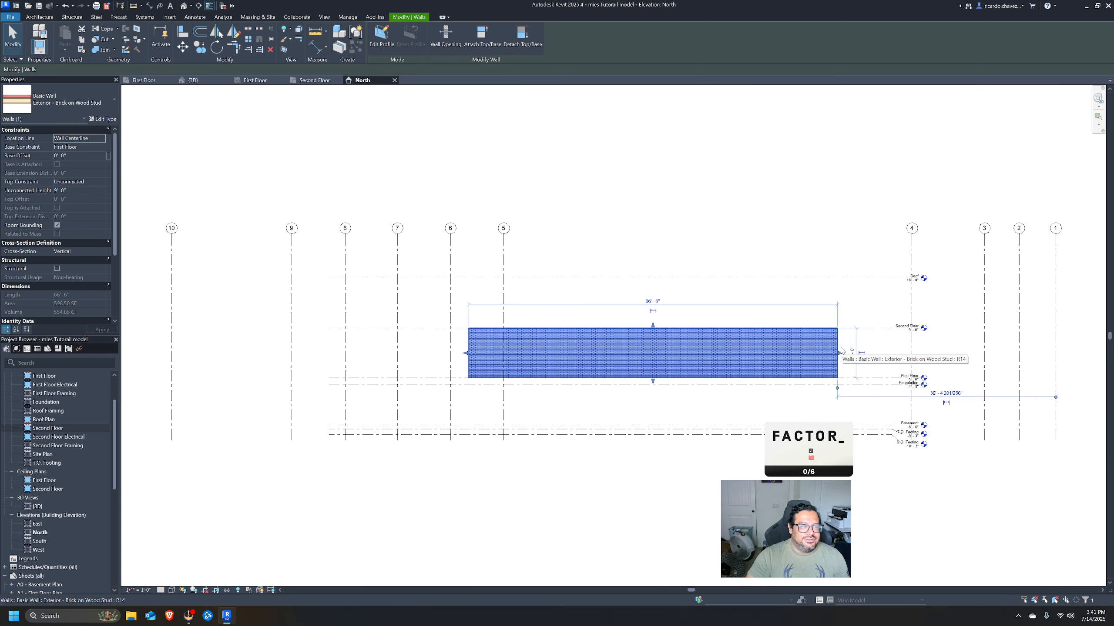
left_click(395, 81)
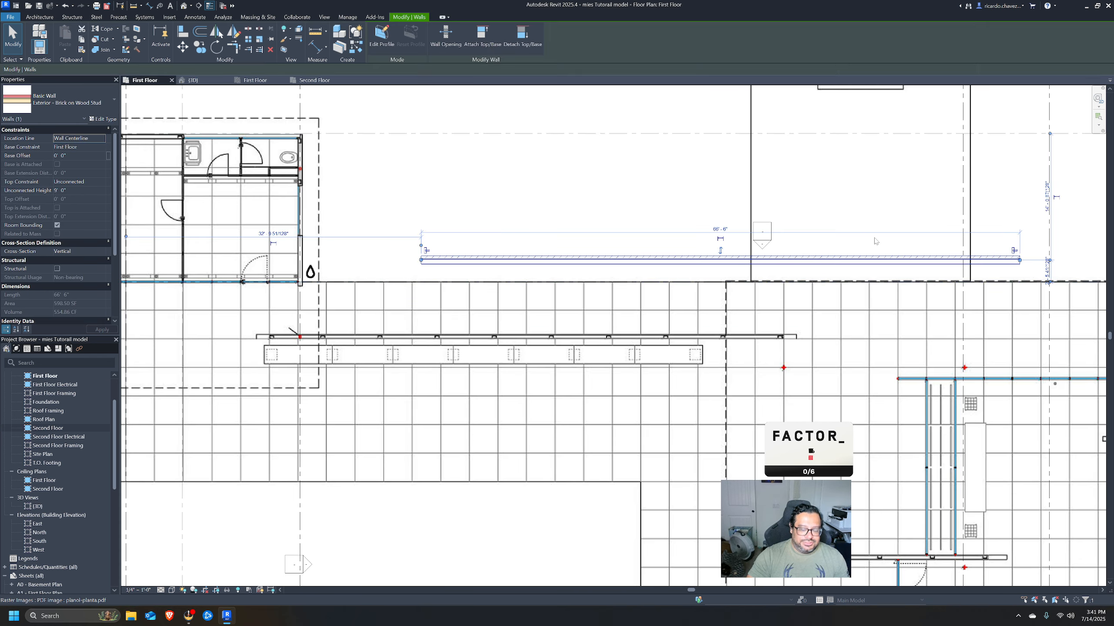
key("Escape")
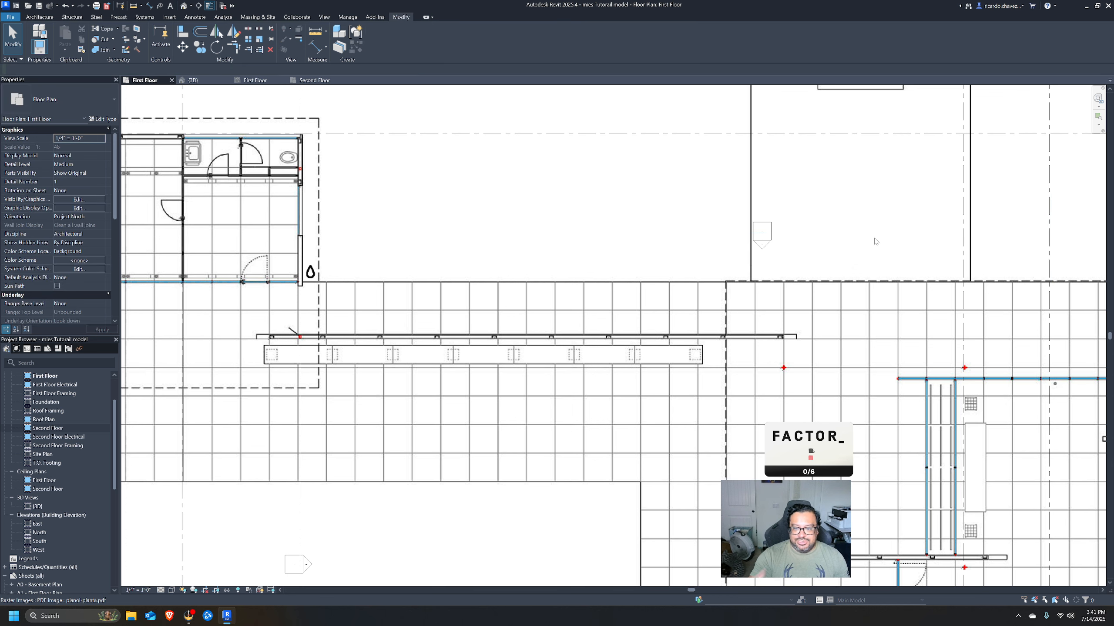
Open the North elevation from its plan marker and delete the B.O. Footing level together with its floor plan view.
left_click(757, 249)
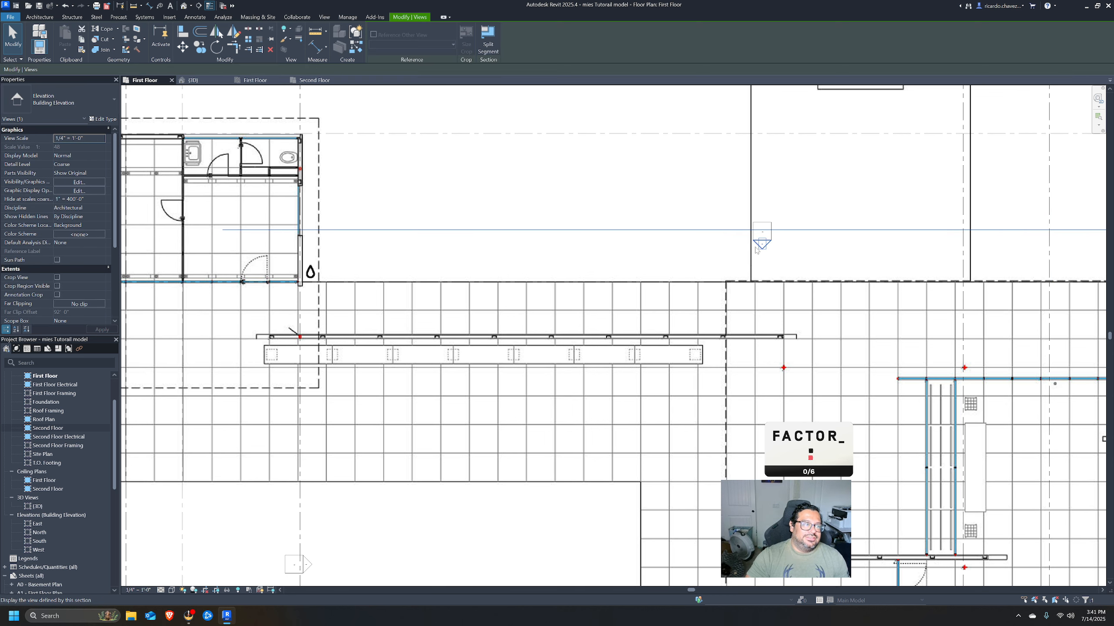
double_click(767, 250)
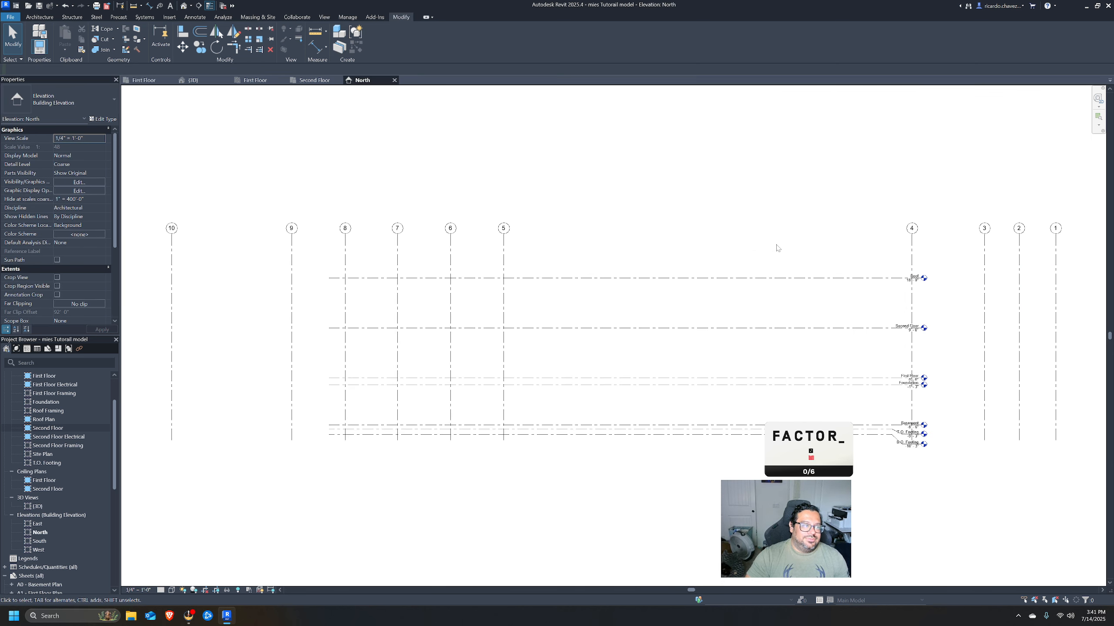
scroll(967, 446, "up", 3)
scroll(967, 446, "up", 2)
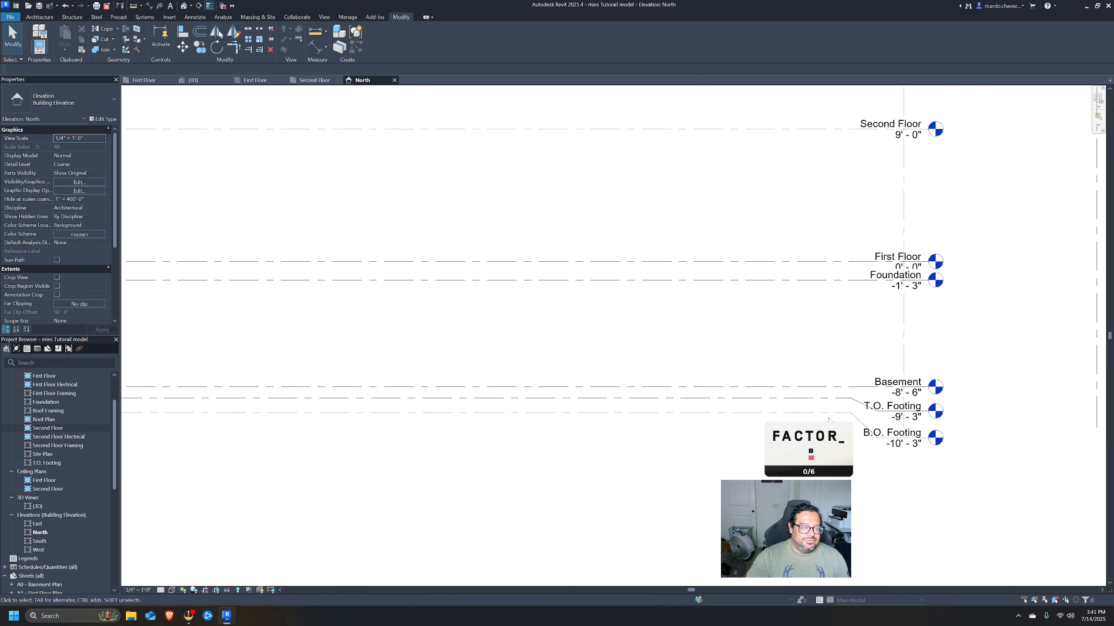
left_click(803, 413)
key("Delete")
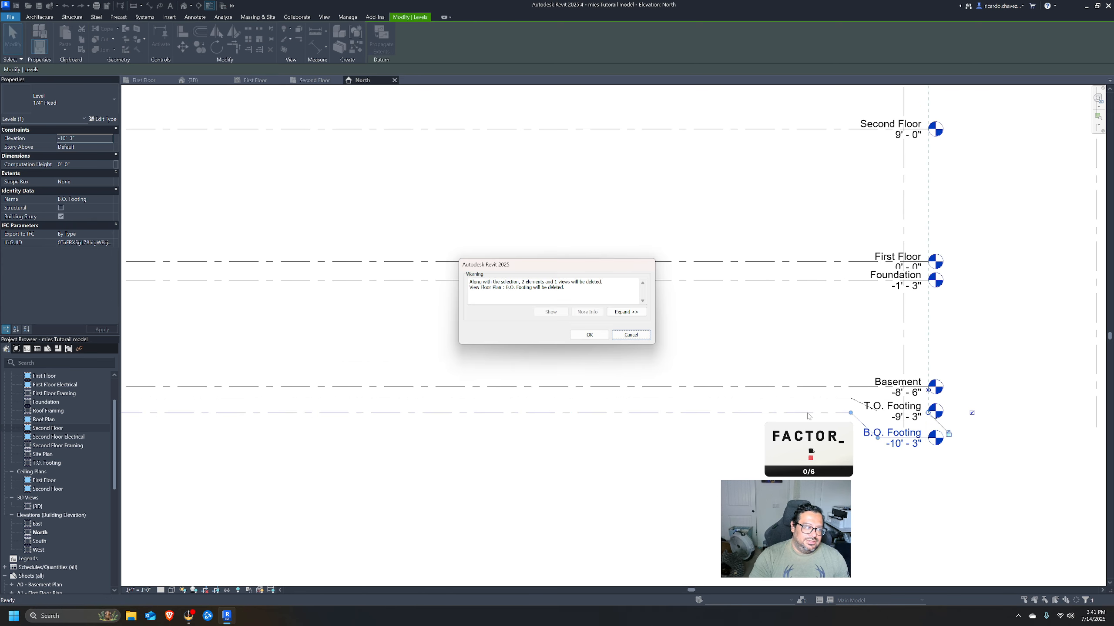
key("Escape")
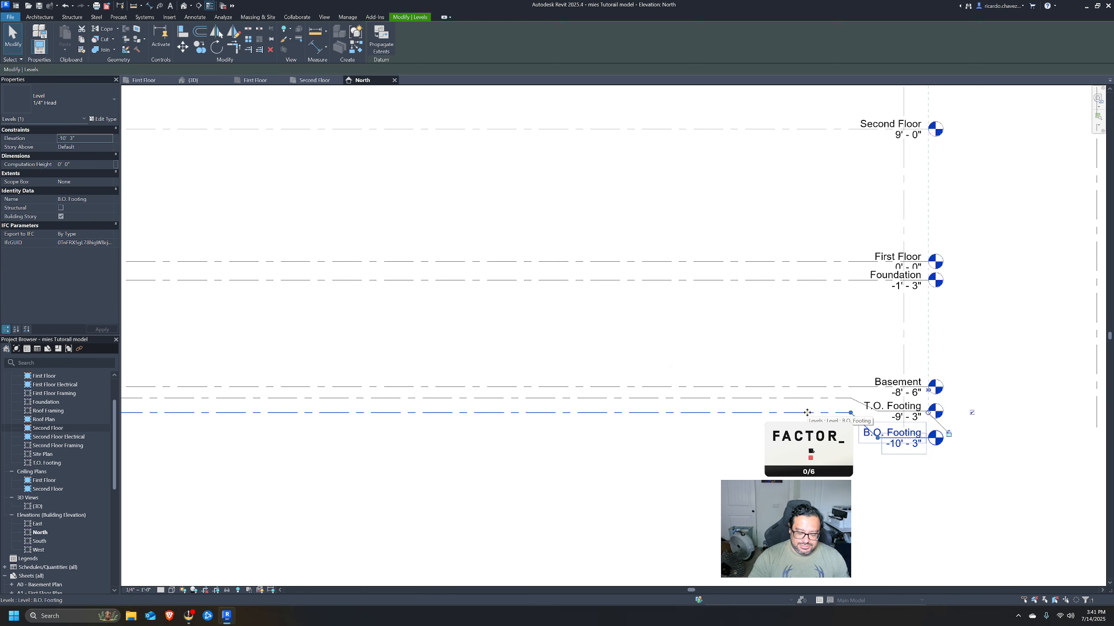
key("Delete")
left_click(587, 336)
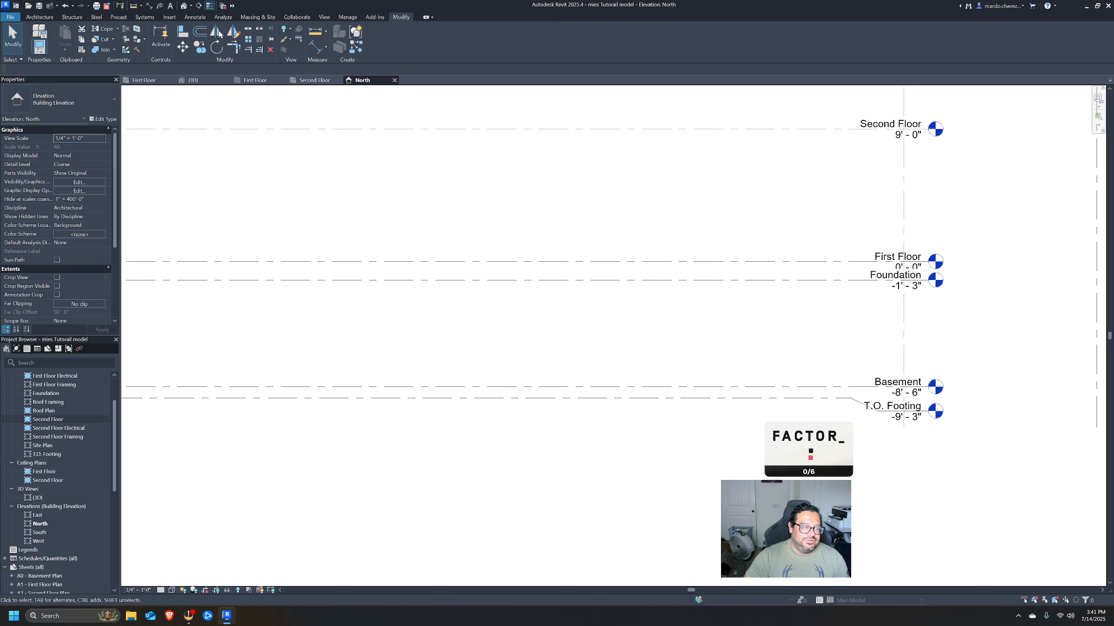
Delete the T.O. Footing and Basement levels together with their associated views.
left_click(818, 399)
key("Delete")
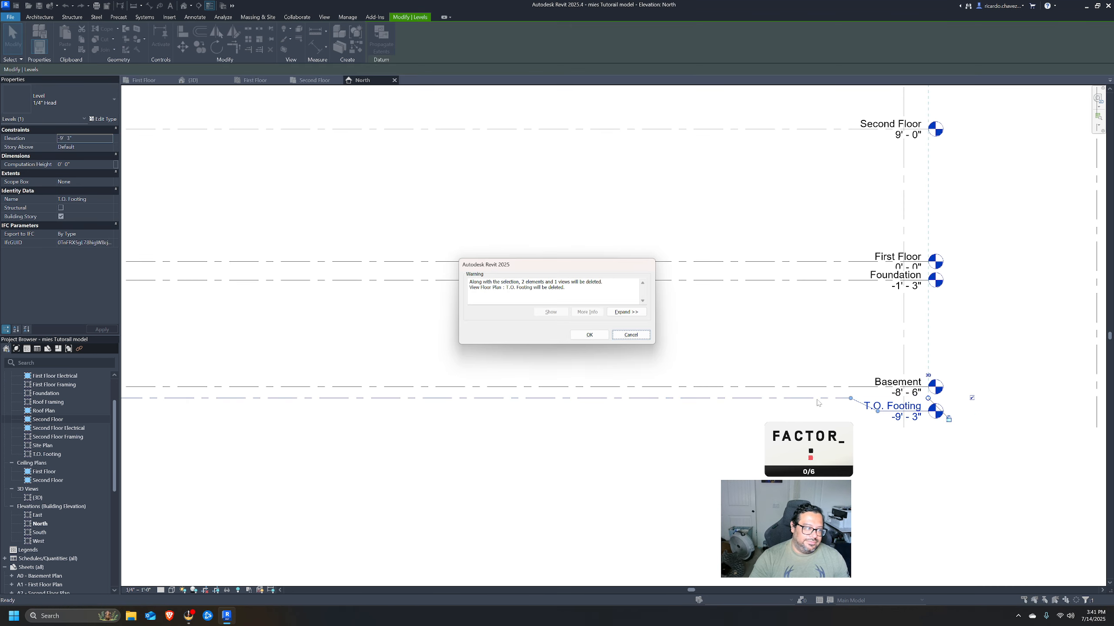
left_click(590, 335)
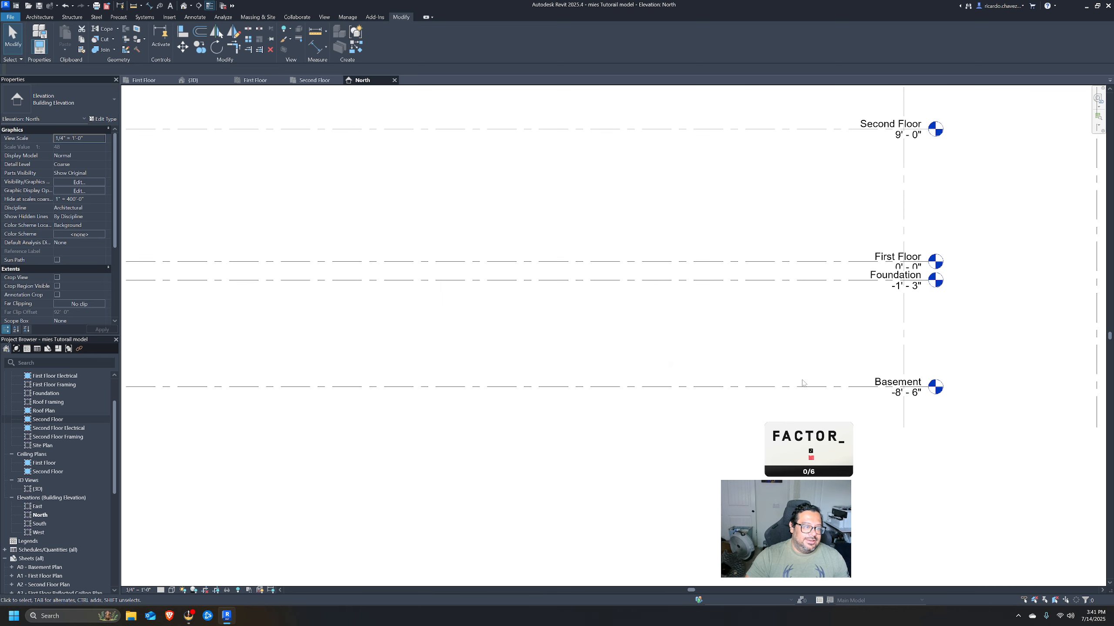
left_click(803, 387)
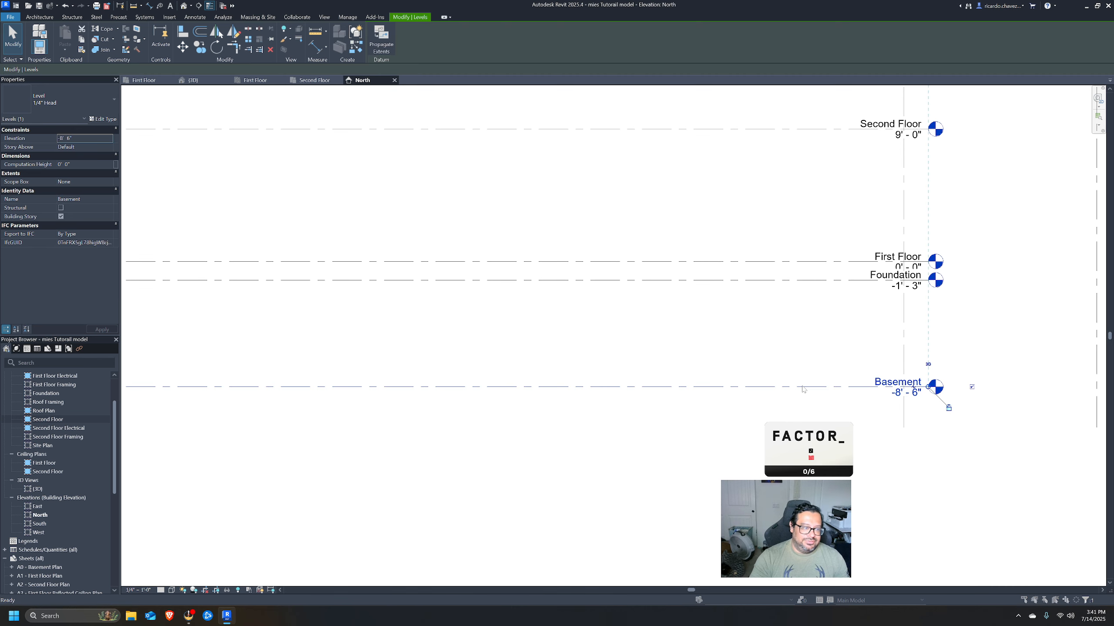
key("Delete")
left_click(590, 337)
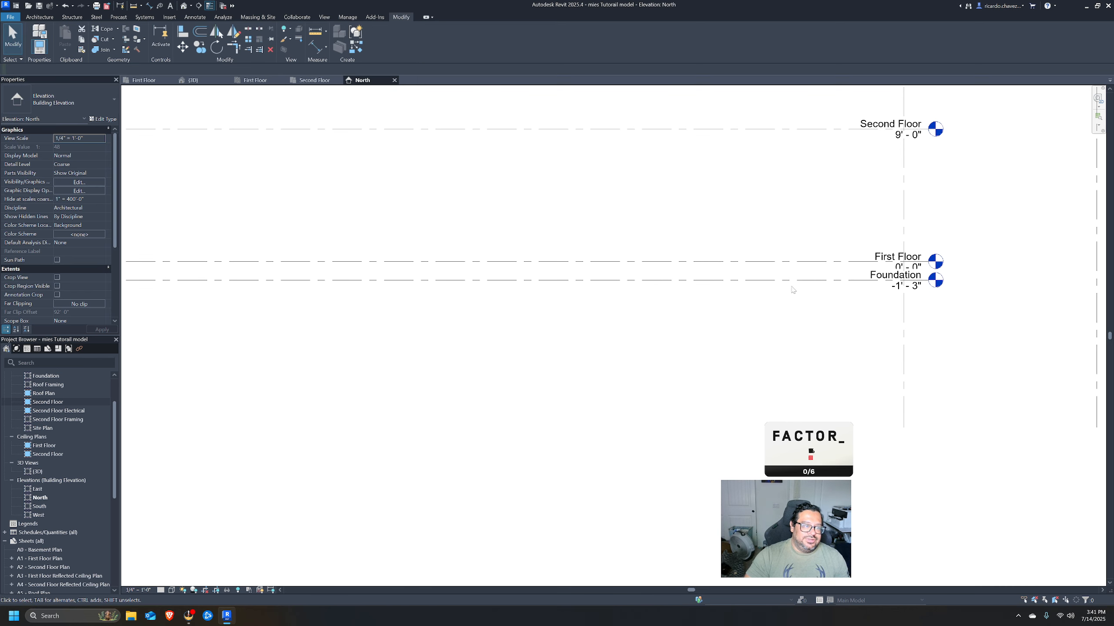
Switch to File Explorer's Mies Vand Pavillion folder and examine the exterior main view photo and the floor-plan-33 drawing for reference.
right_click(129, 620)
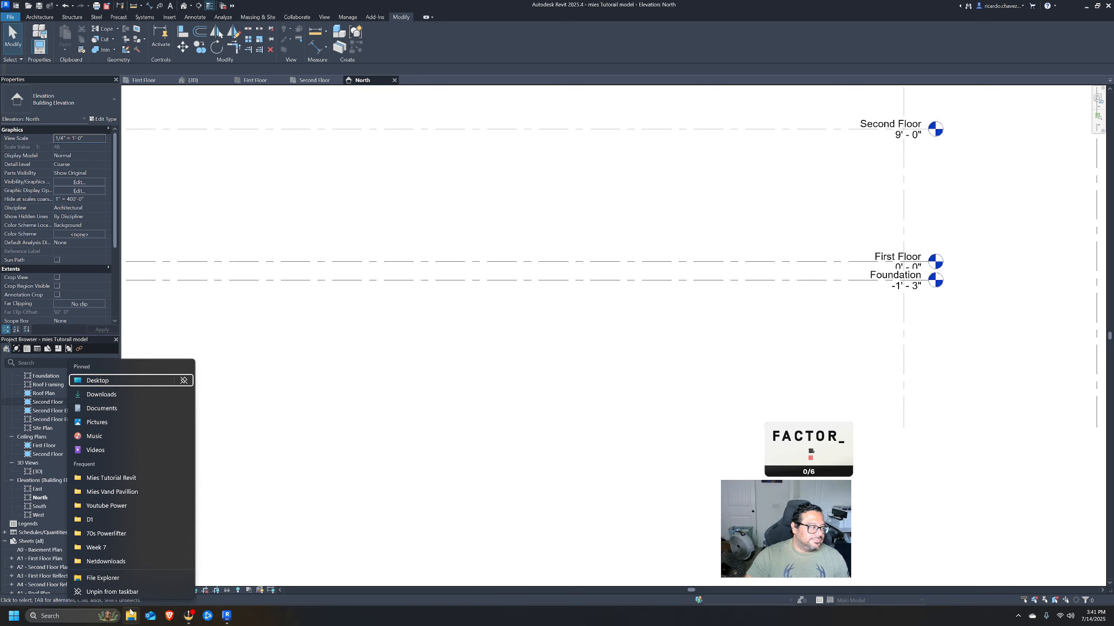
left_click(124, 491)
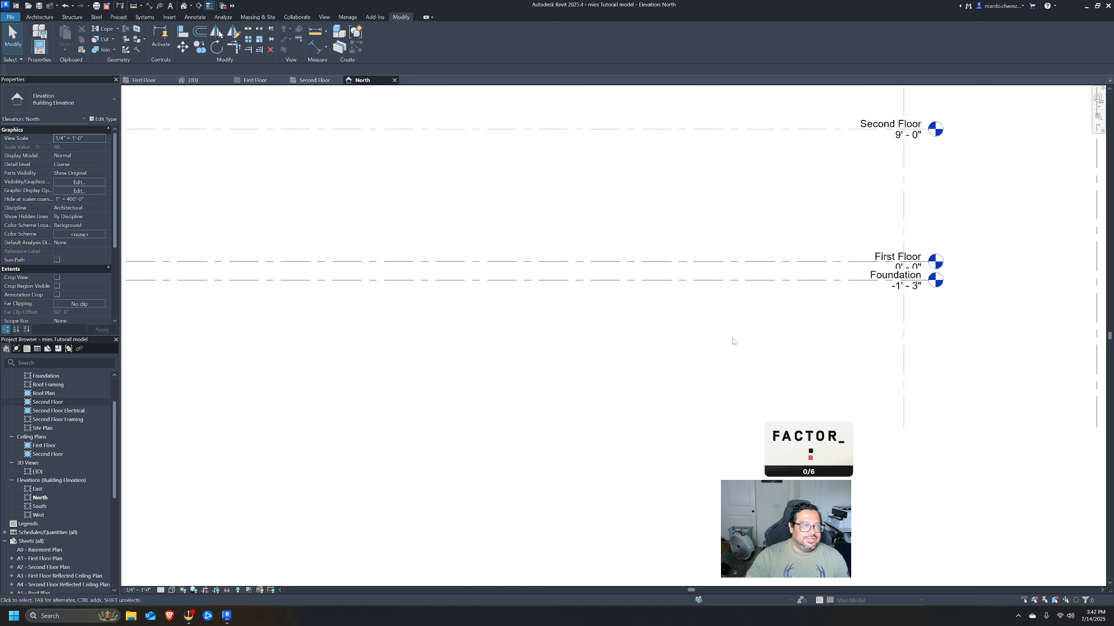
left_click_drag(1046, 172, 189, 1)
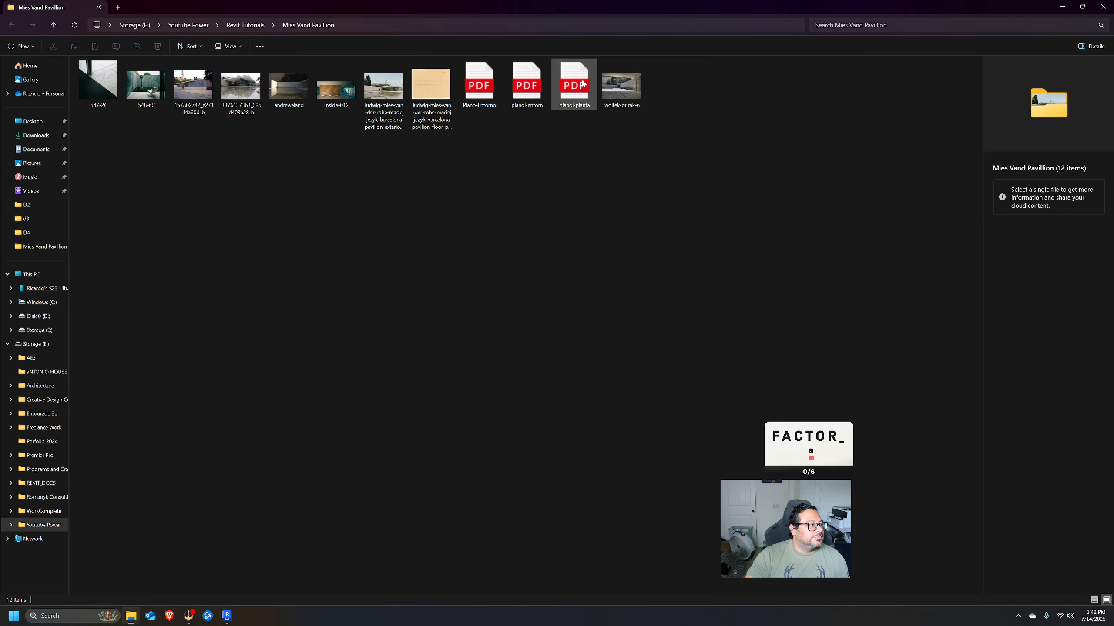
double_click(374, 89)
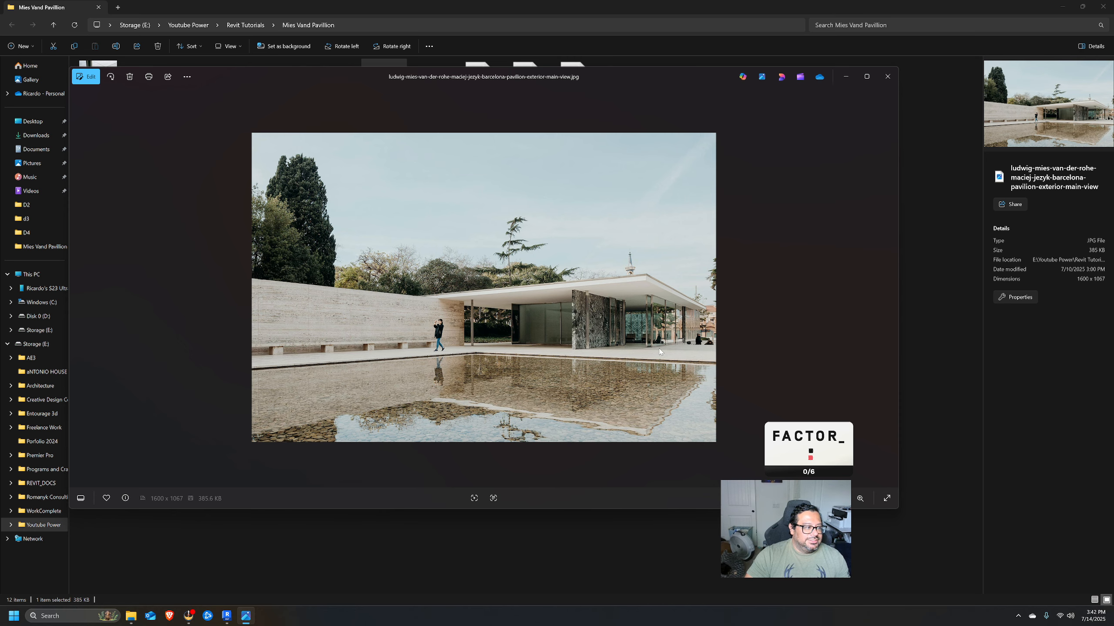
left_click(887, 76)
double_click(448, 112)
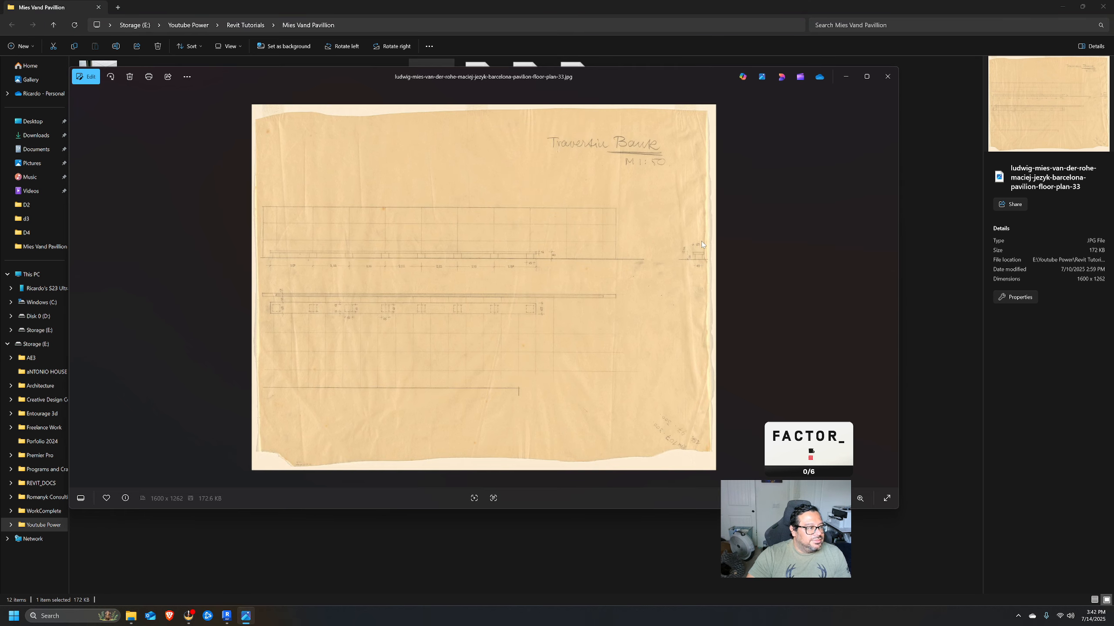
left_click(887, 77)
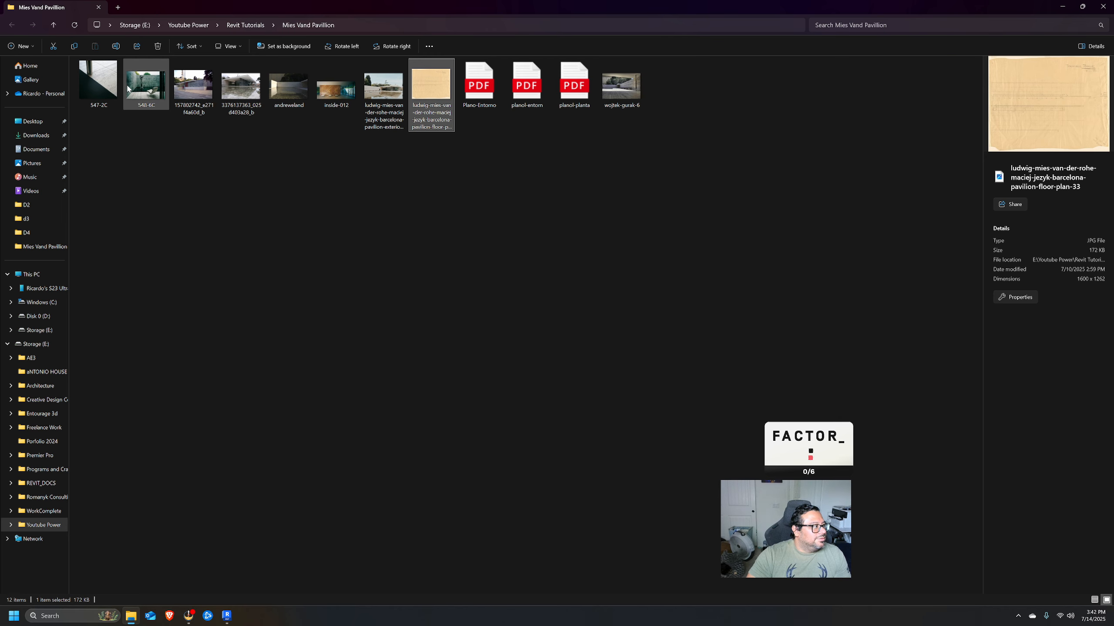
Switch to the Brave browser and search the web for "MIS VAN DER ROHE PAVILLION".
left_click(169, 616)
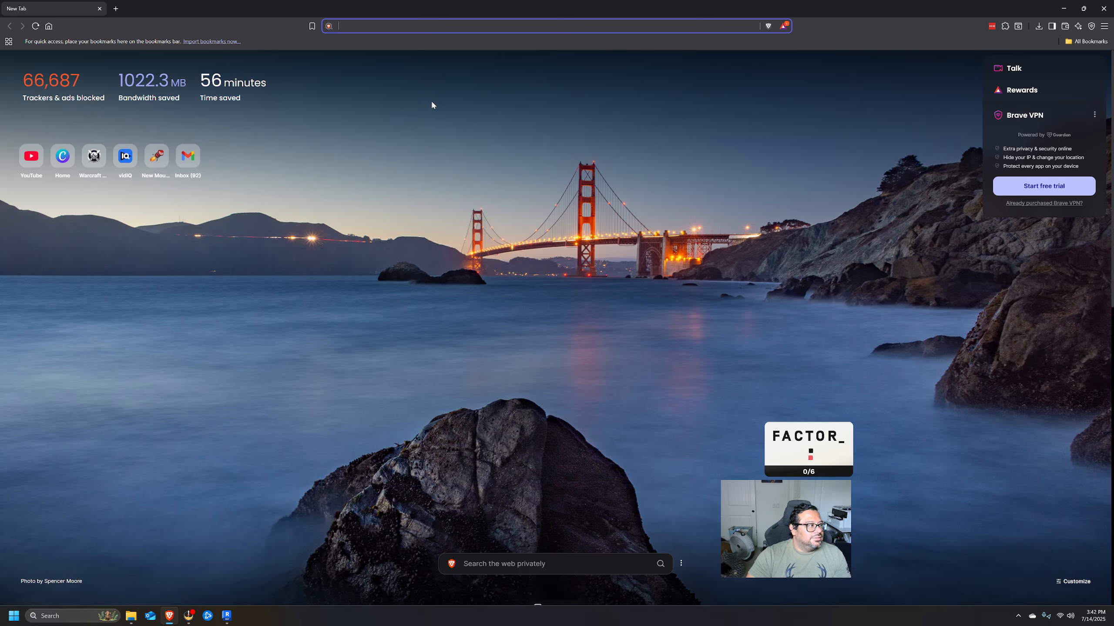
type("MIS VAND")
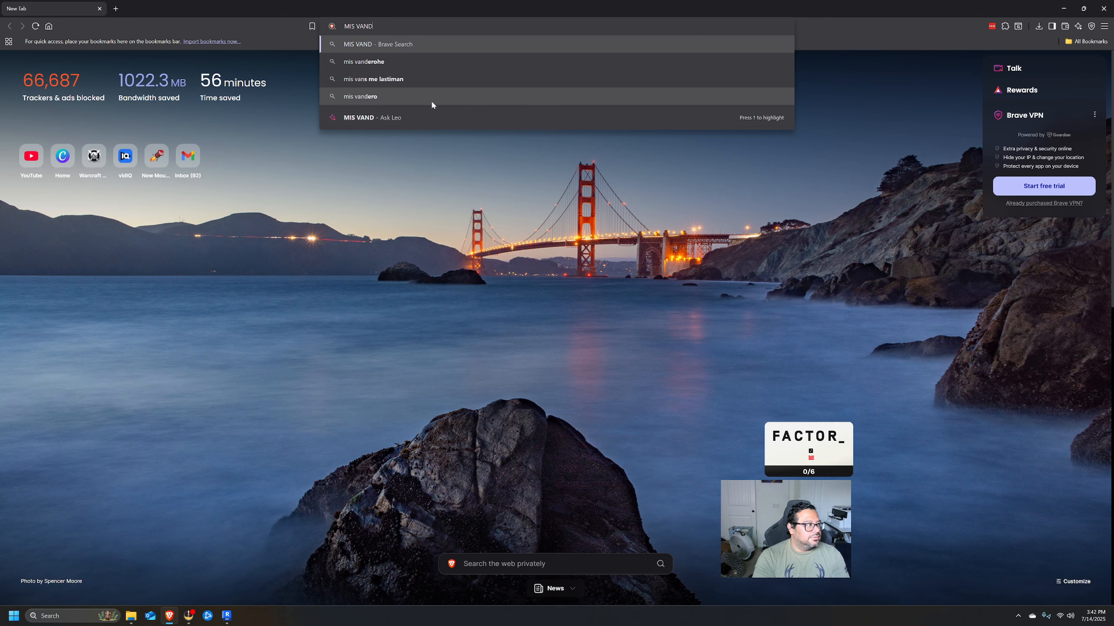
type("ER ROH")
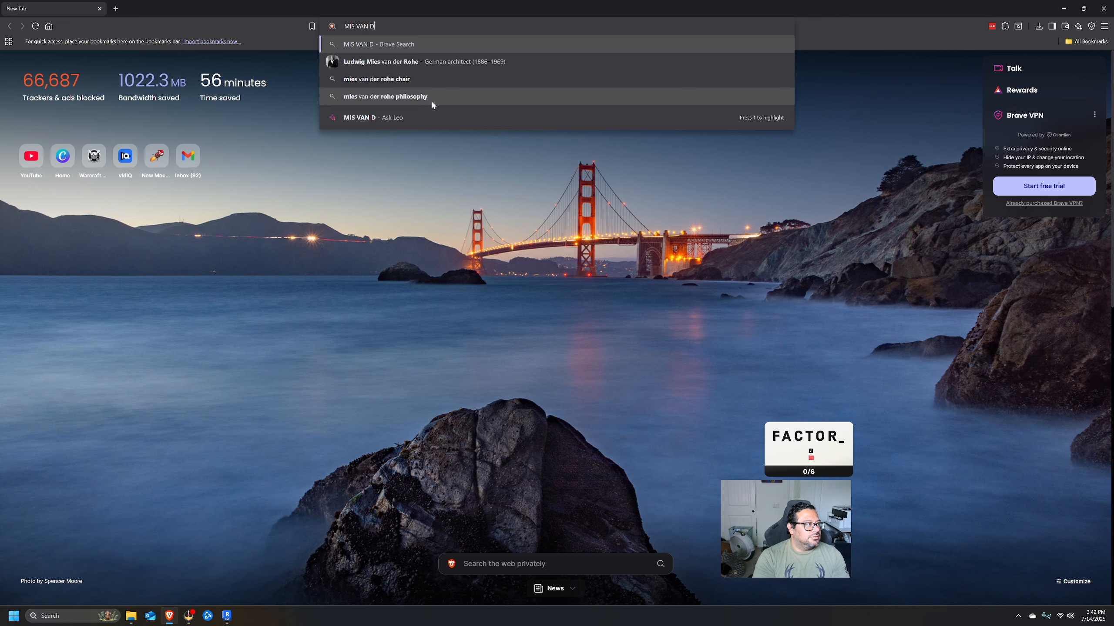
type("E PAVILLION")
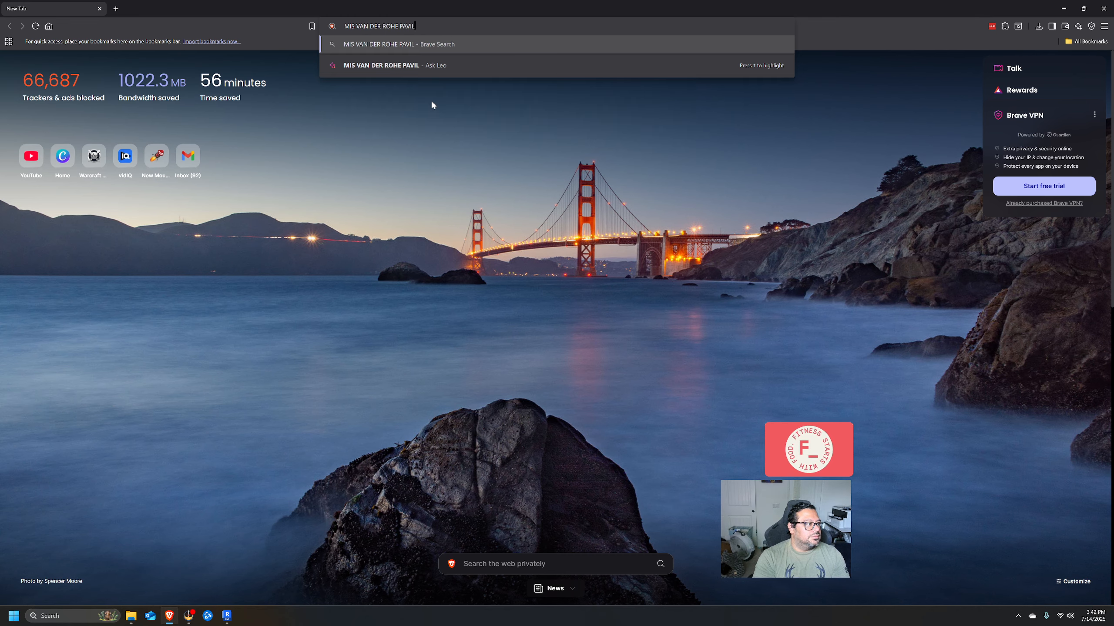
key("Return")
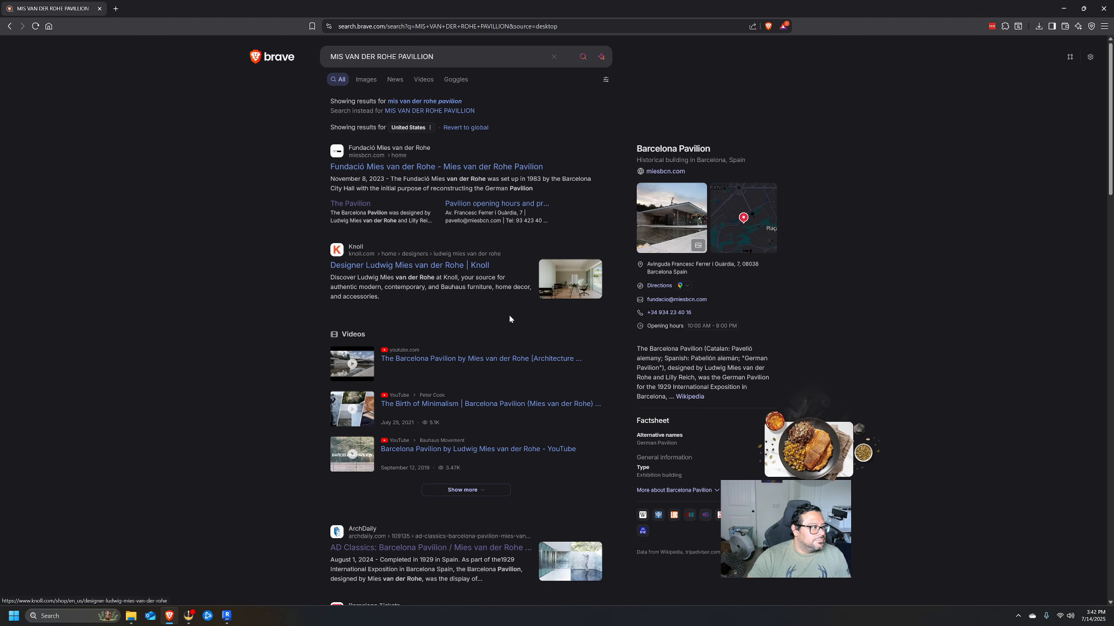
Browse the image results for the pavilion, examining the MoMA drawing and the ArchDaily exterior photo of the entrance steps.
left_click(374, 81)
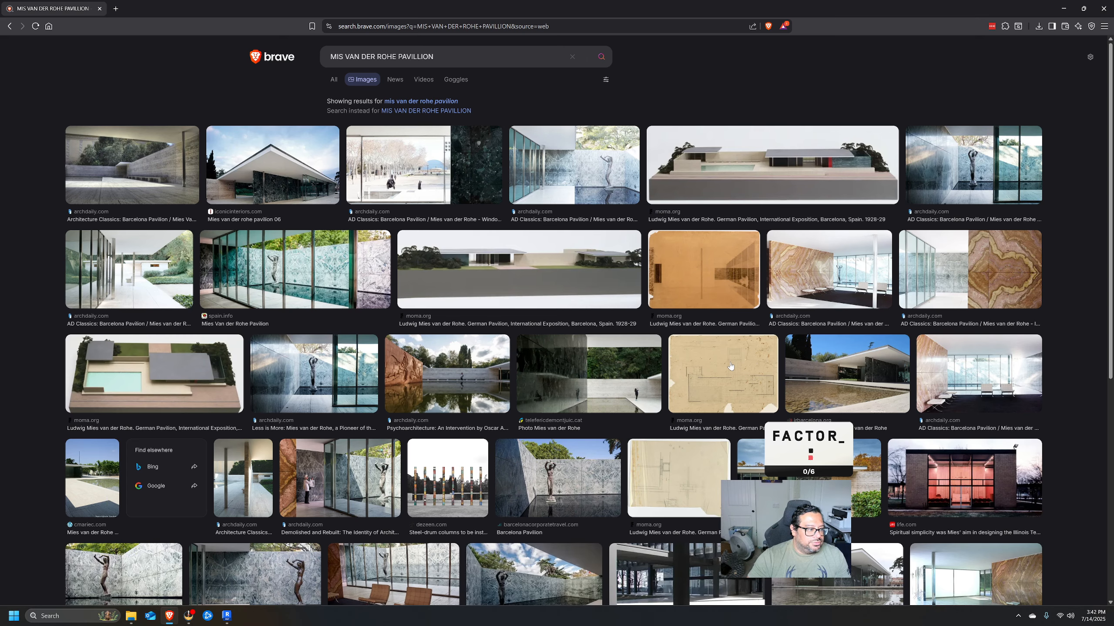
scroll(730, 366, "down", 2)
left_click(684, 404)
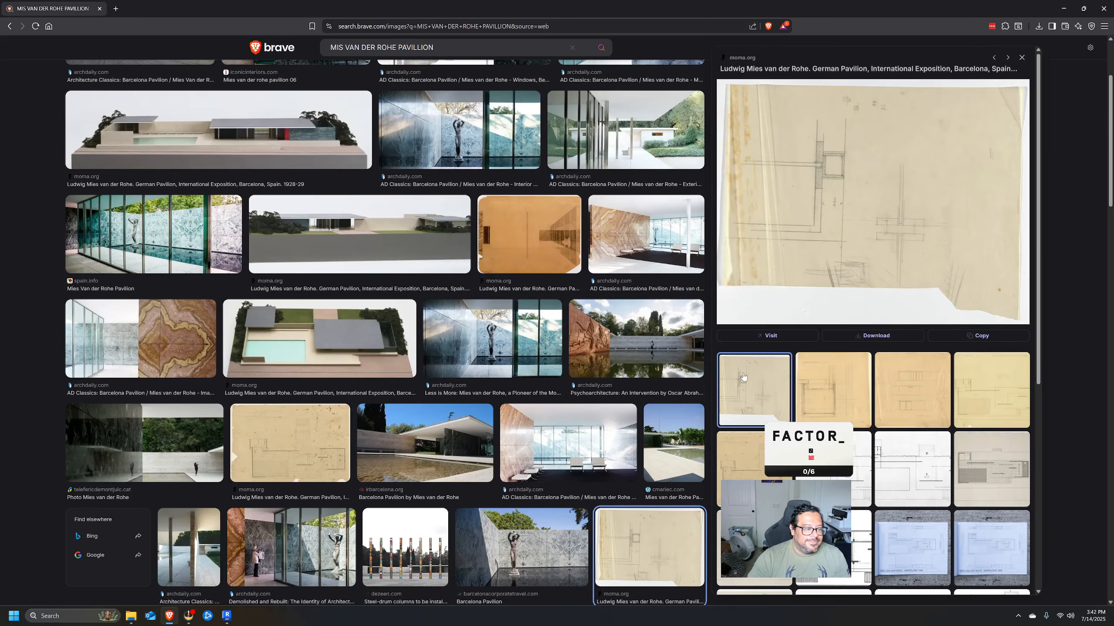
scroll(462, 395, "down", 1)
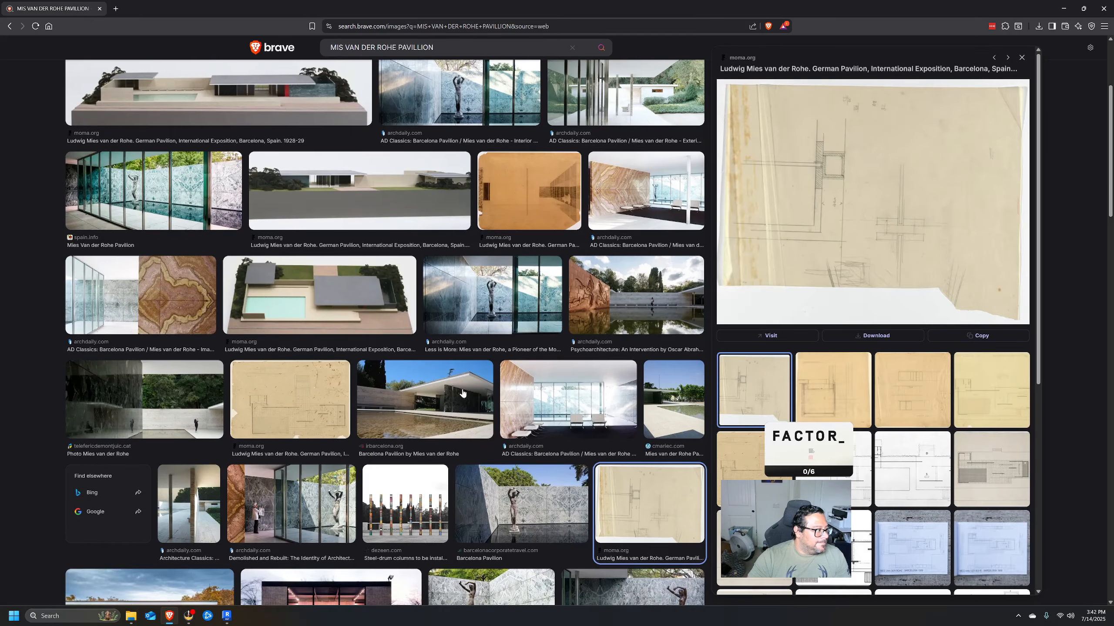
scroll(462, 393, "down", 6)
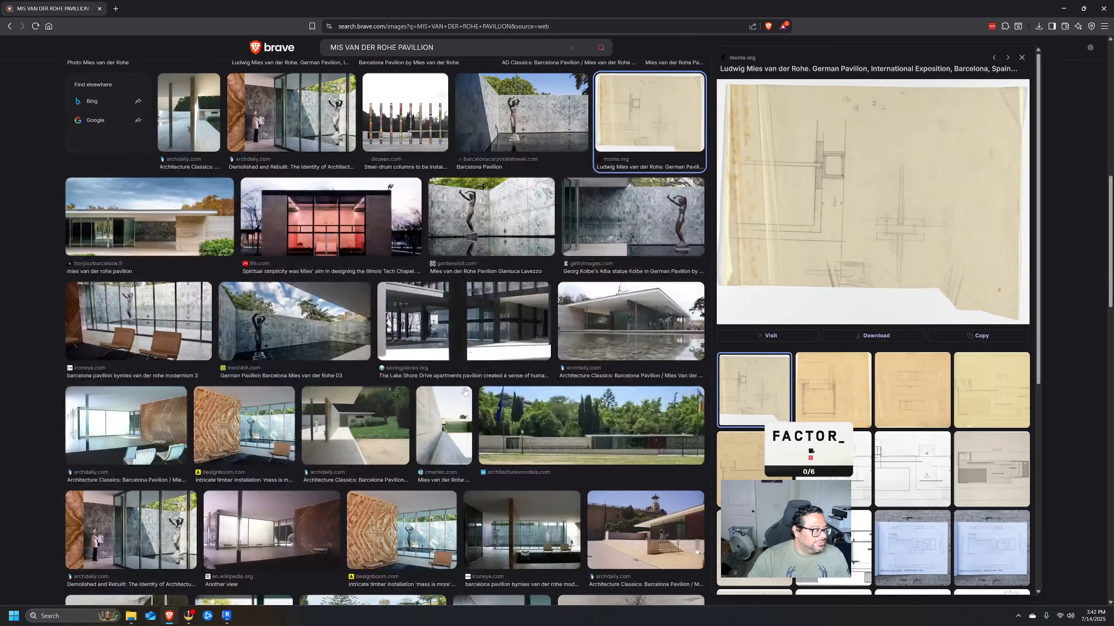
scroll(464, 390, "down", 2)
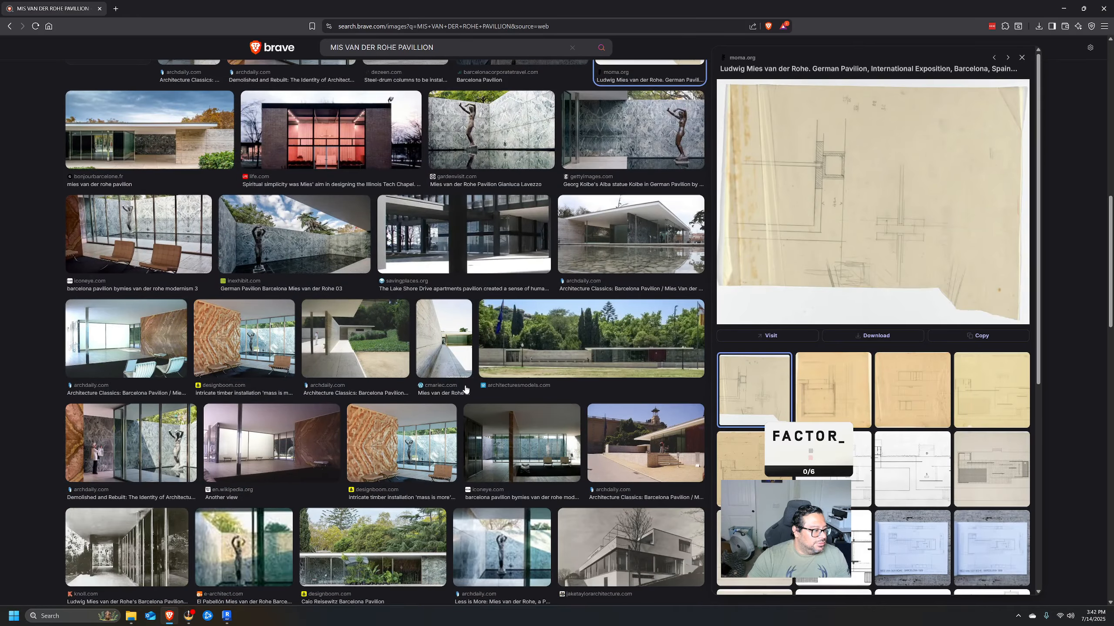
scroll(464, 390, "down", 2)
left_click(651, 319)
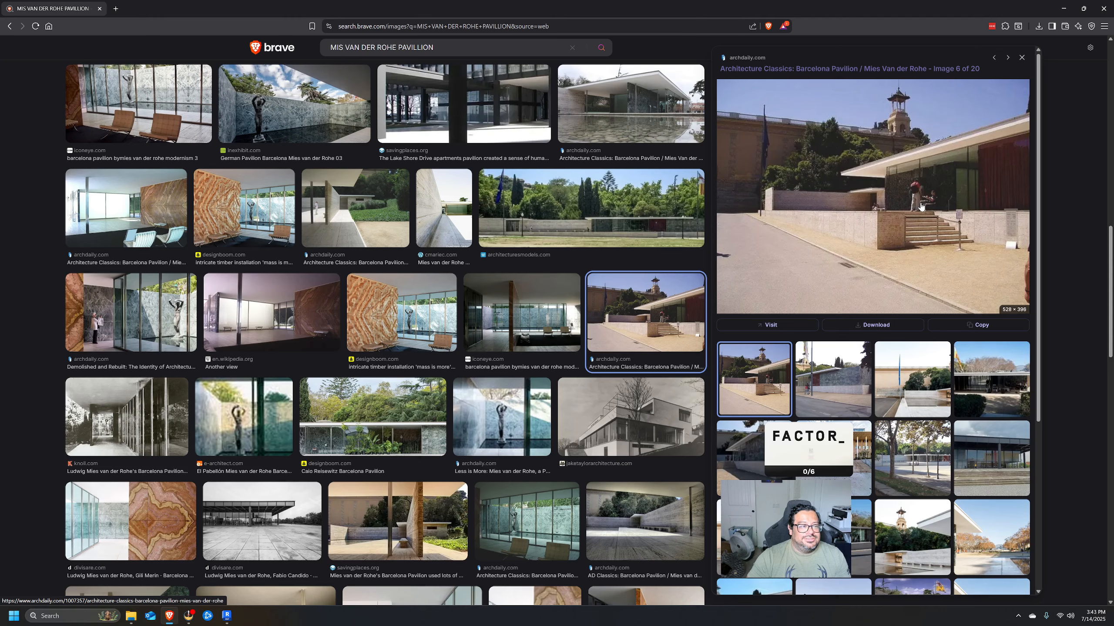
Calculate 8 × 7 divided by 12 in Calculator, minimize it and switch back to Revit.
left_click(13, 616)
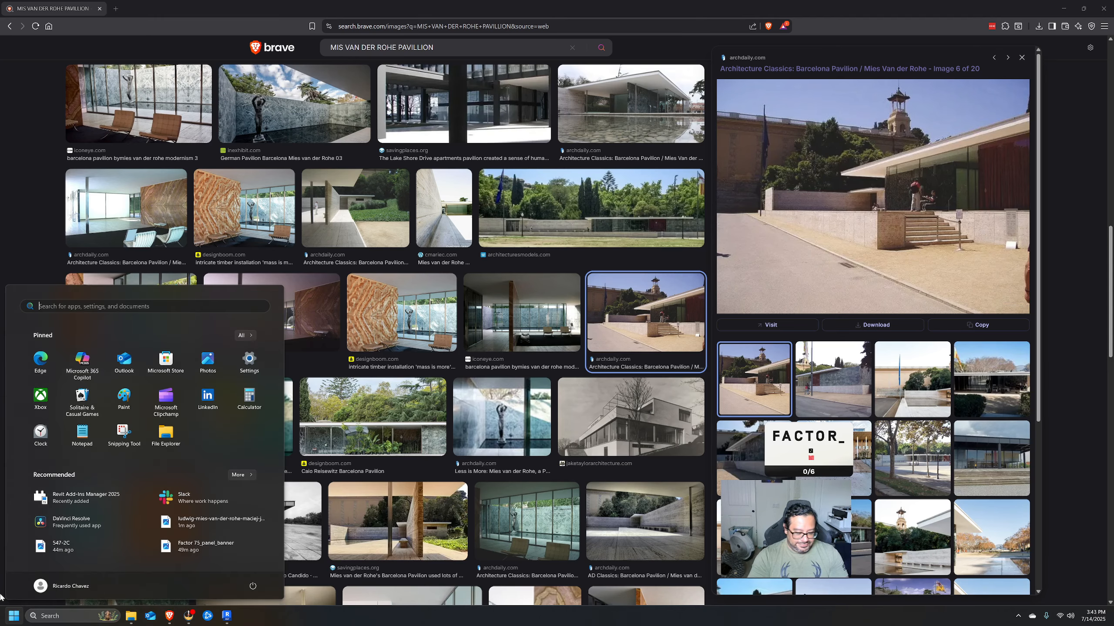
type("calc")
key("Return")
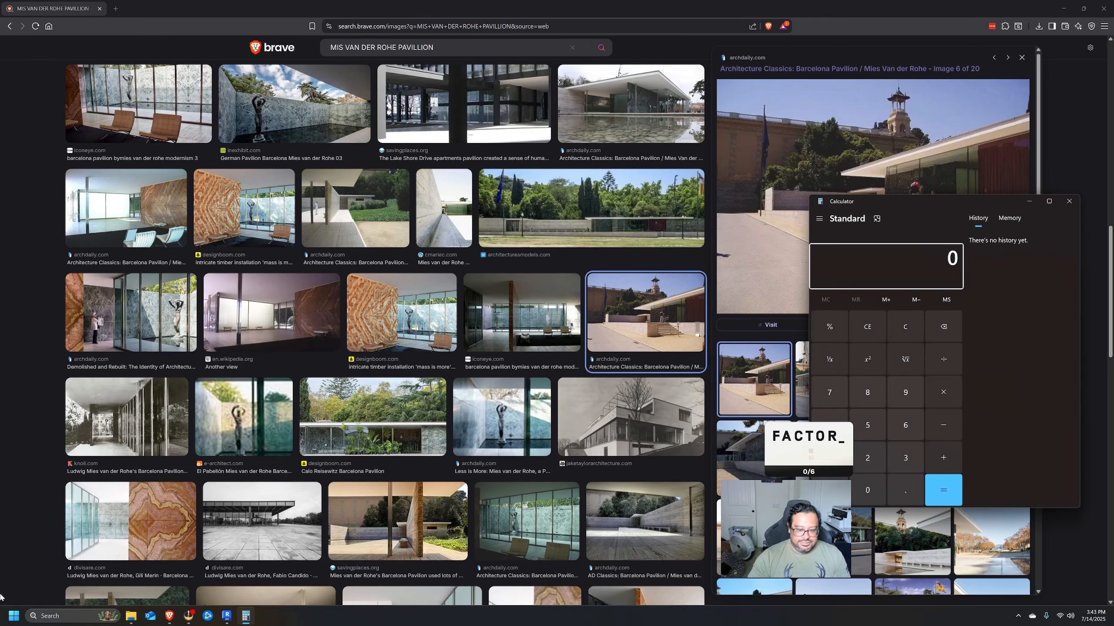
key("Return")
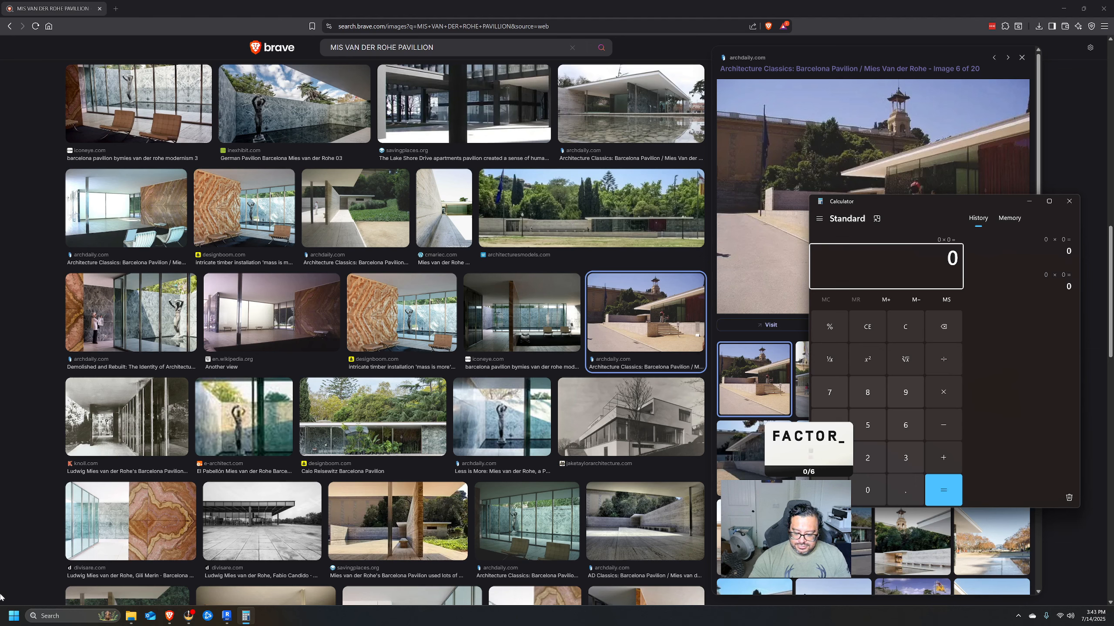
type("8*7")
key("Return")
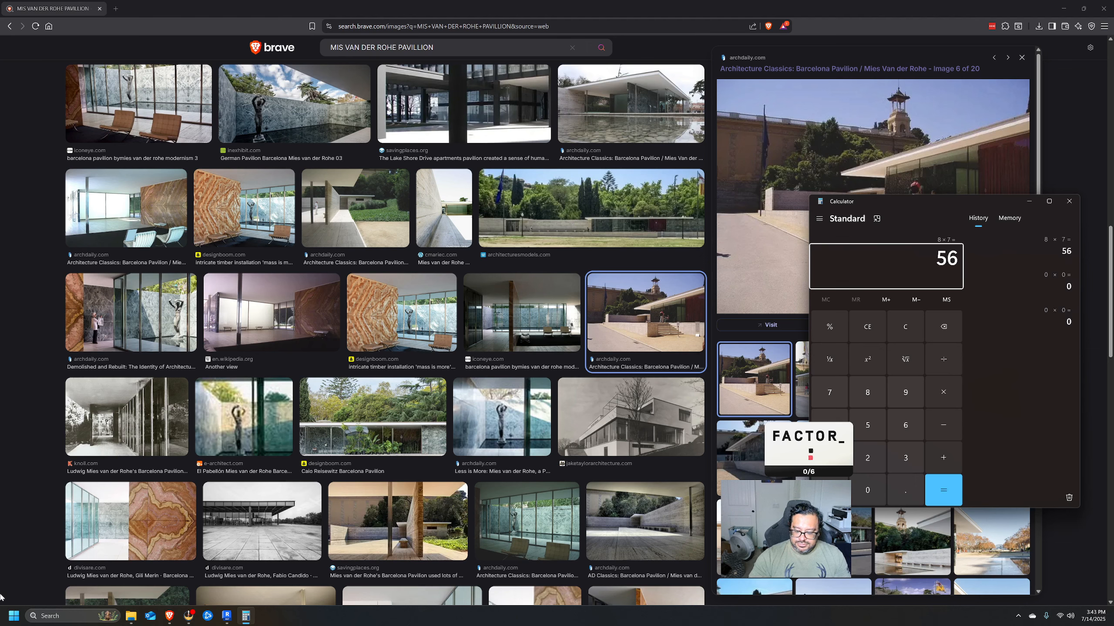
type("/12")
key("Return")
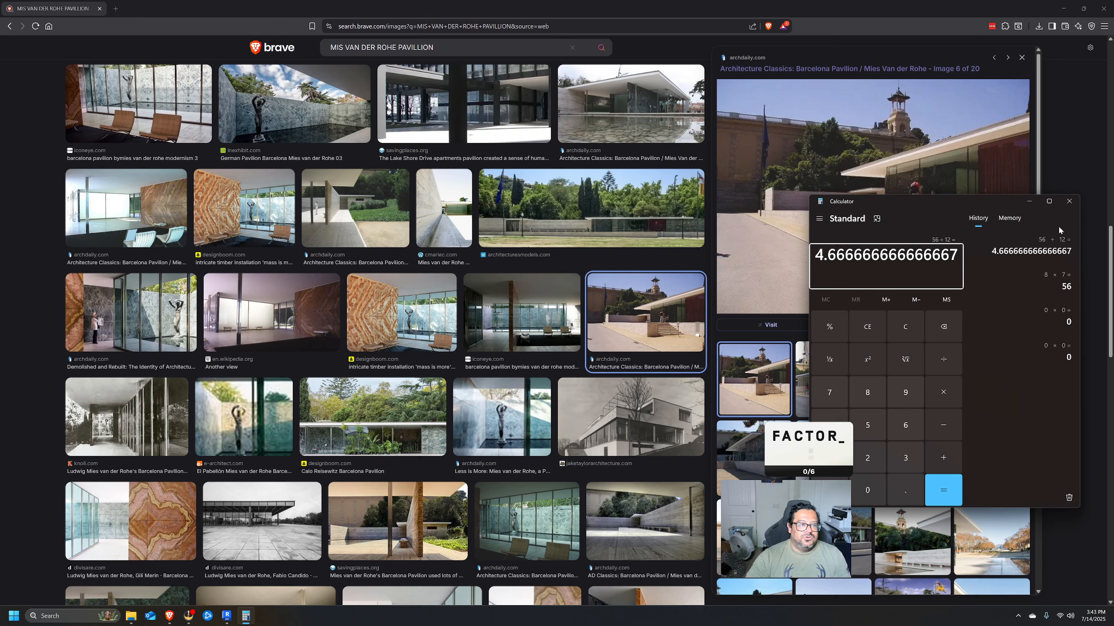
left_click(1028, 201)
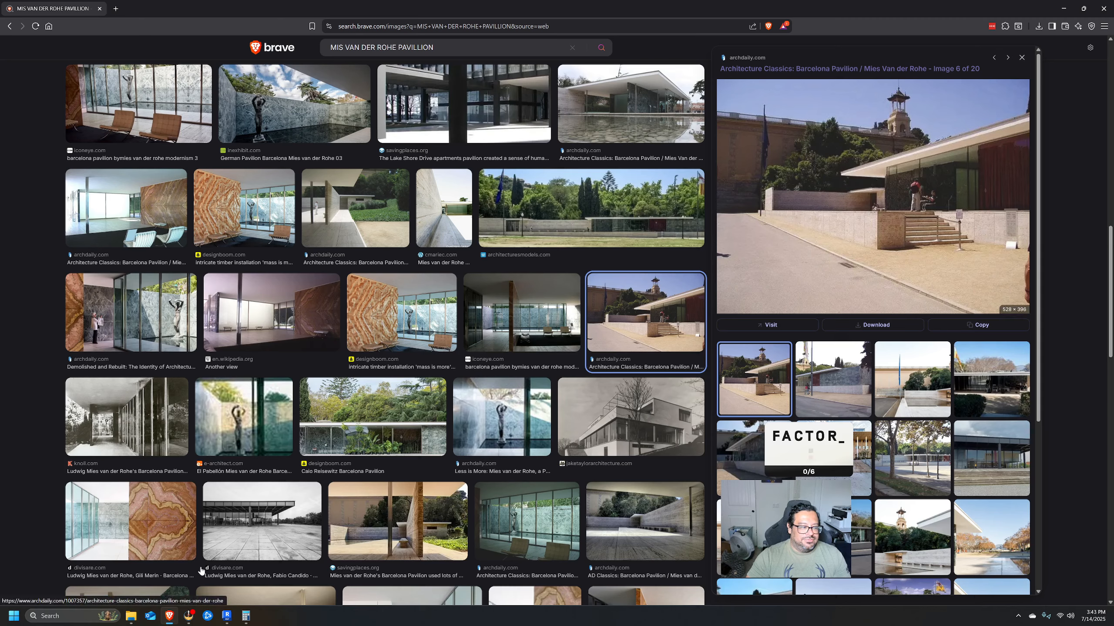
left_click(226, 616)
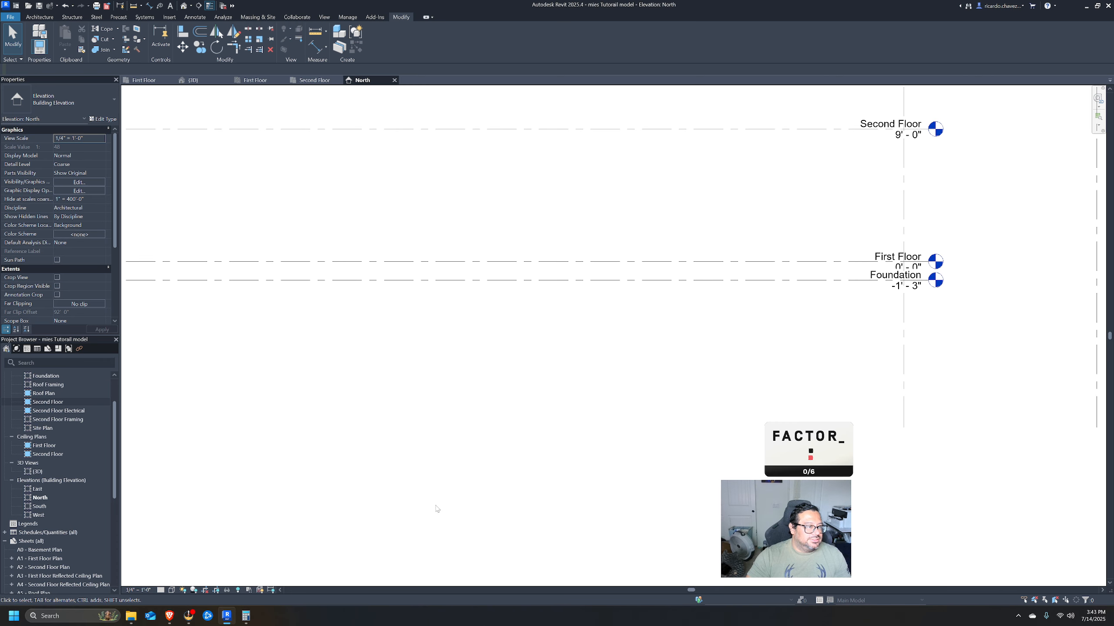
left_click(850, 278)
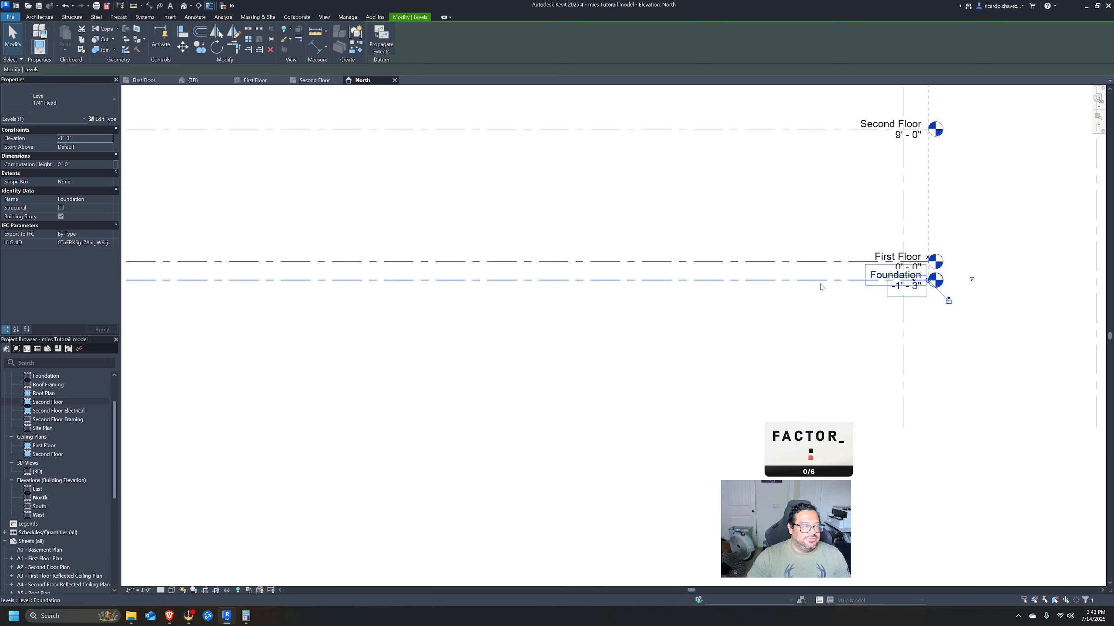
left_click(896, 275)
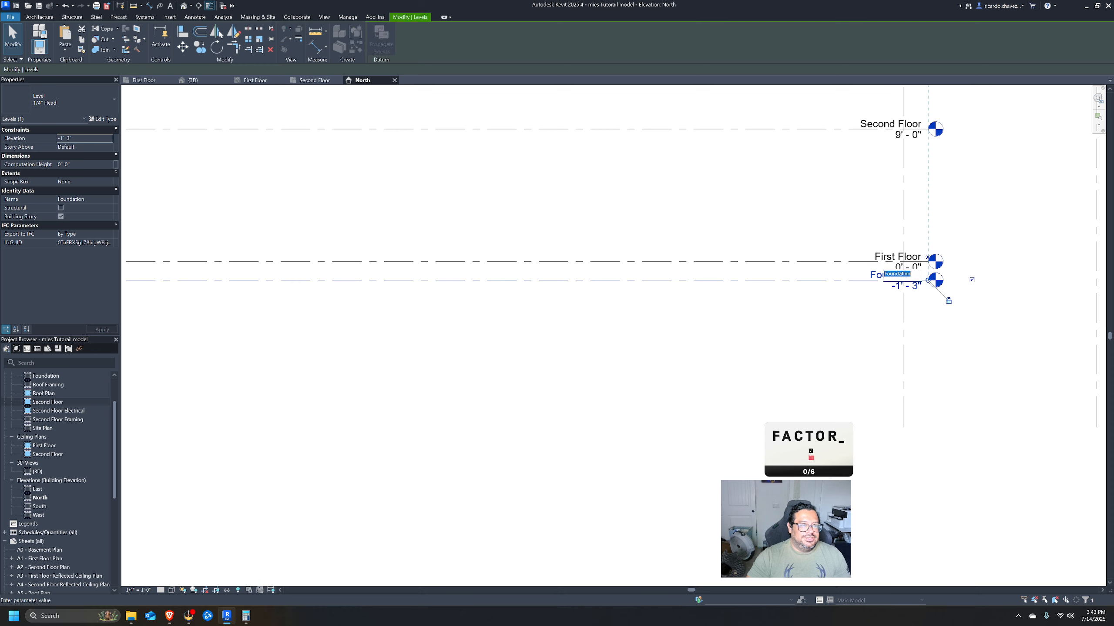
left_click(845, 249)
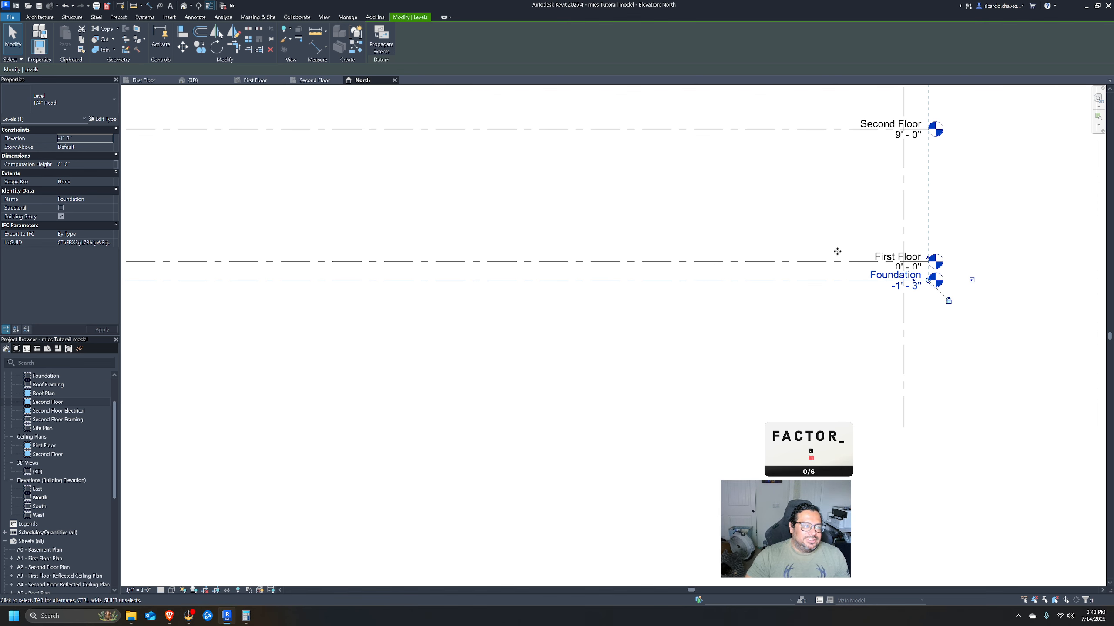
middle_click_drag(835, 251, 829, 338)
left_click(872, 211)
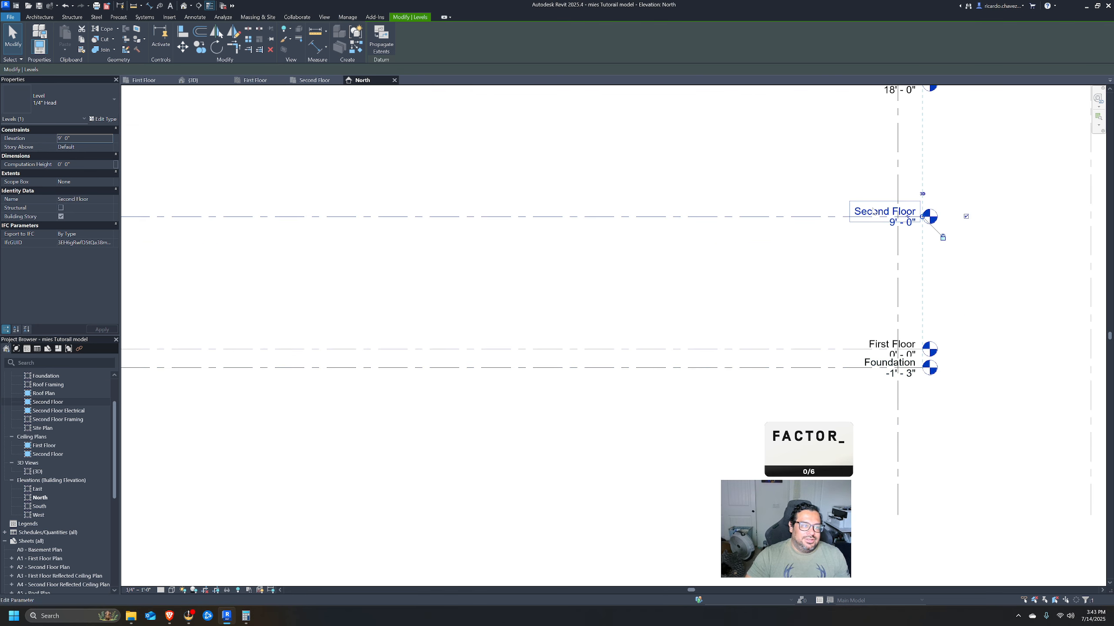
left_click(873, 211)
type("roo")
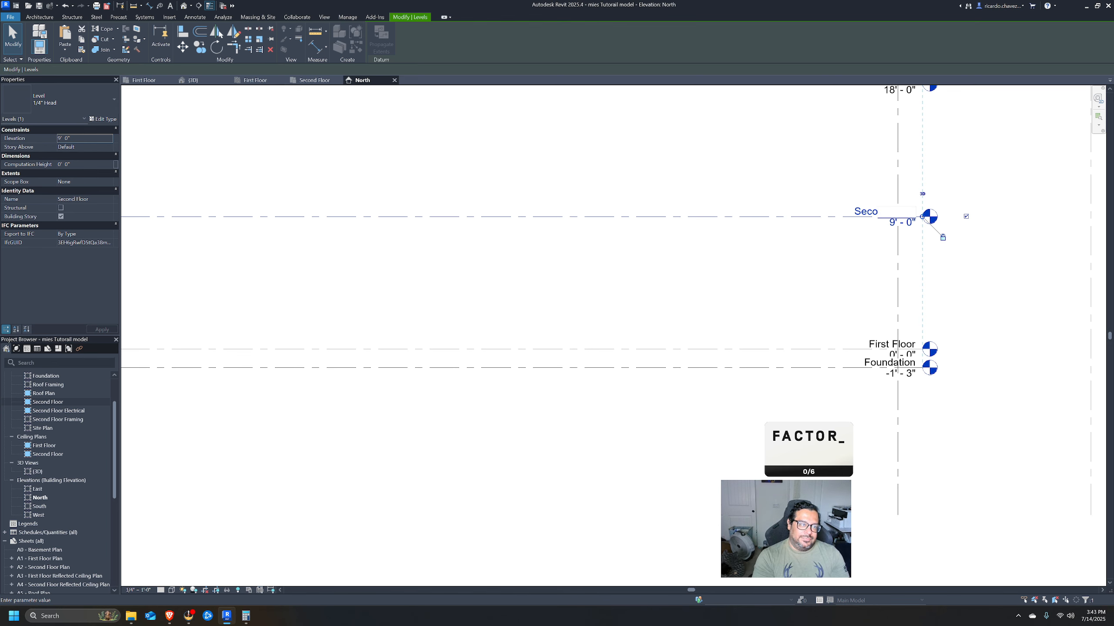
key("Escape")
Delete the Roof level together with its Roof Plan and Roof Framing floor plan views.
middle_click_drag(833, 304, 831, 464)
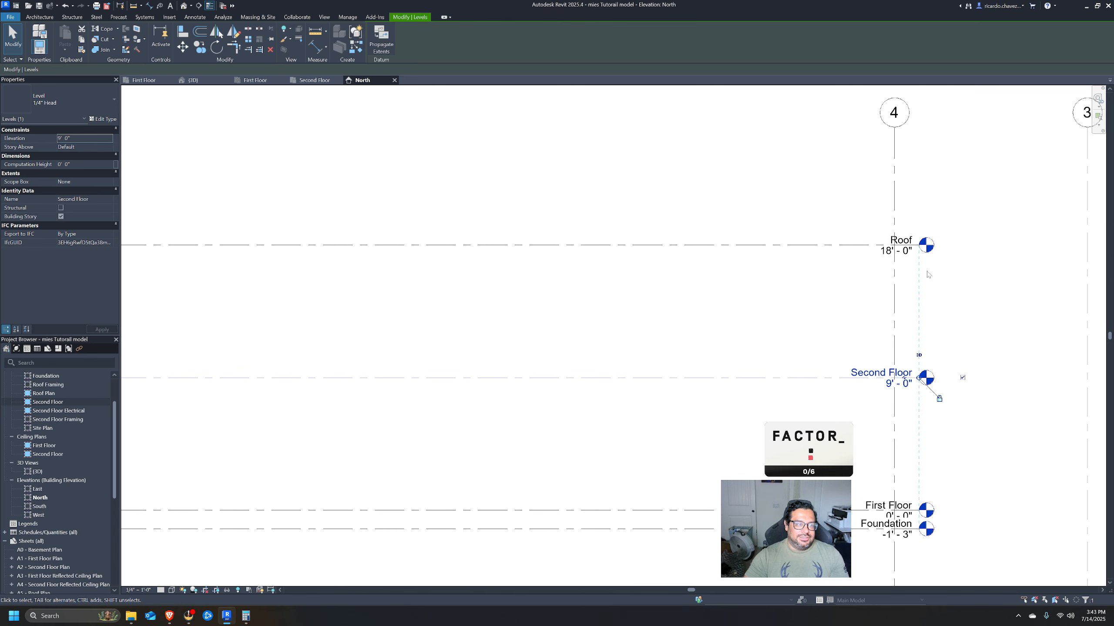
left_click(851, 246)
key("Delete")
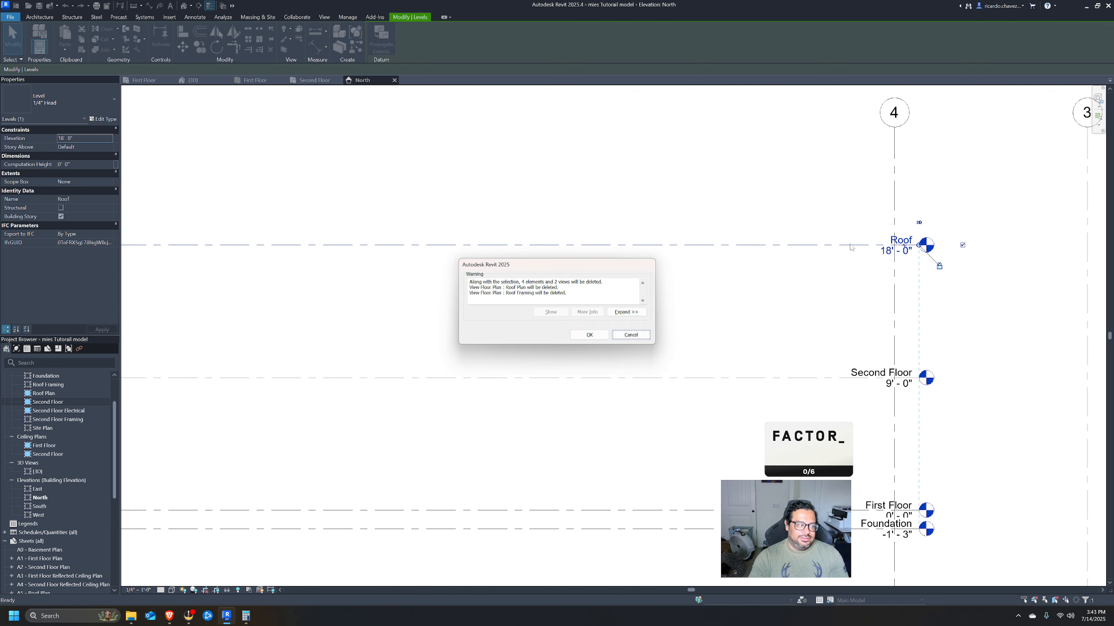
key("Escape")
key("Delete")
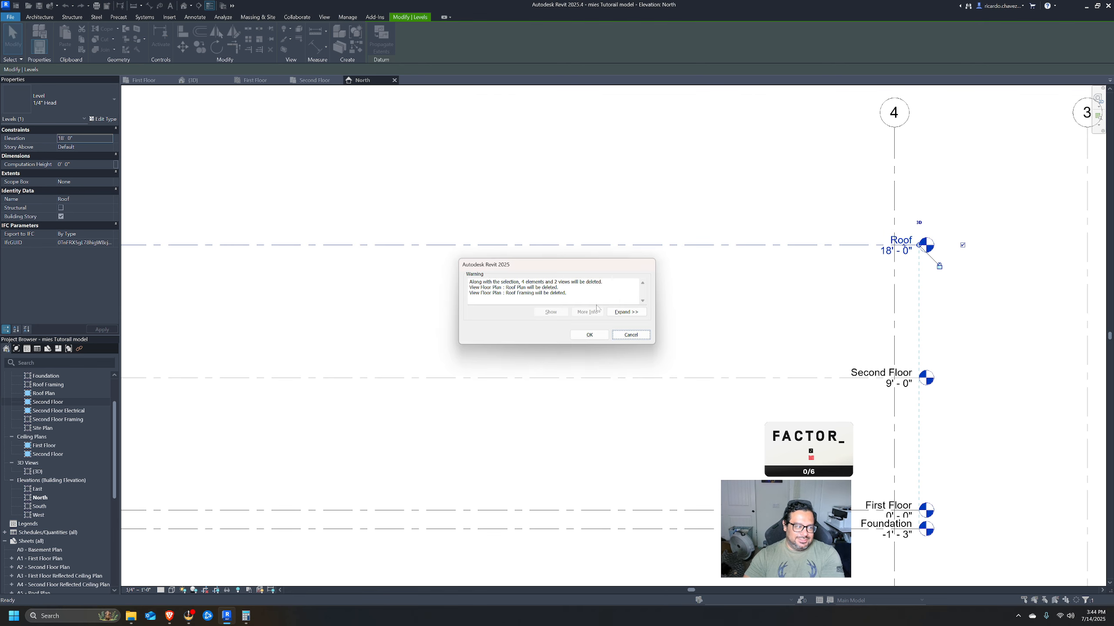
left_click(589, 337)
Rename the First Floor level as GROUND without renaming its corresponding views.
middle_click_drag(742, 350, 795, 264)
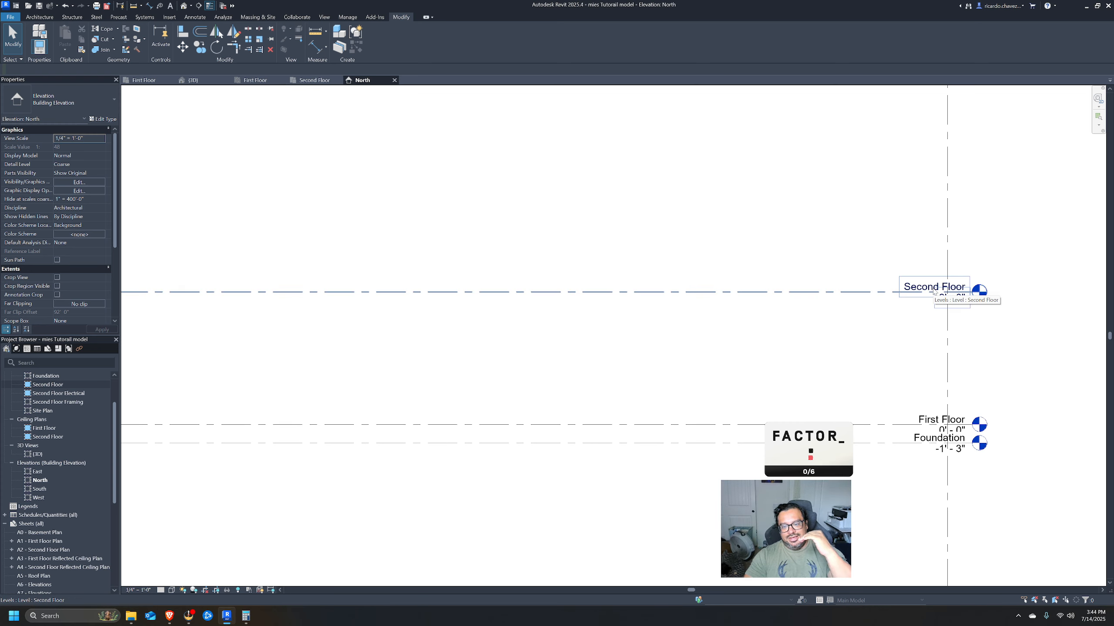
left_click(925, 422)
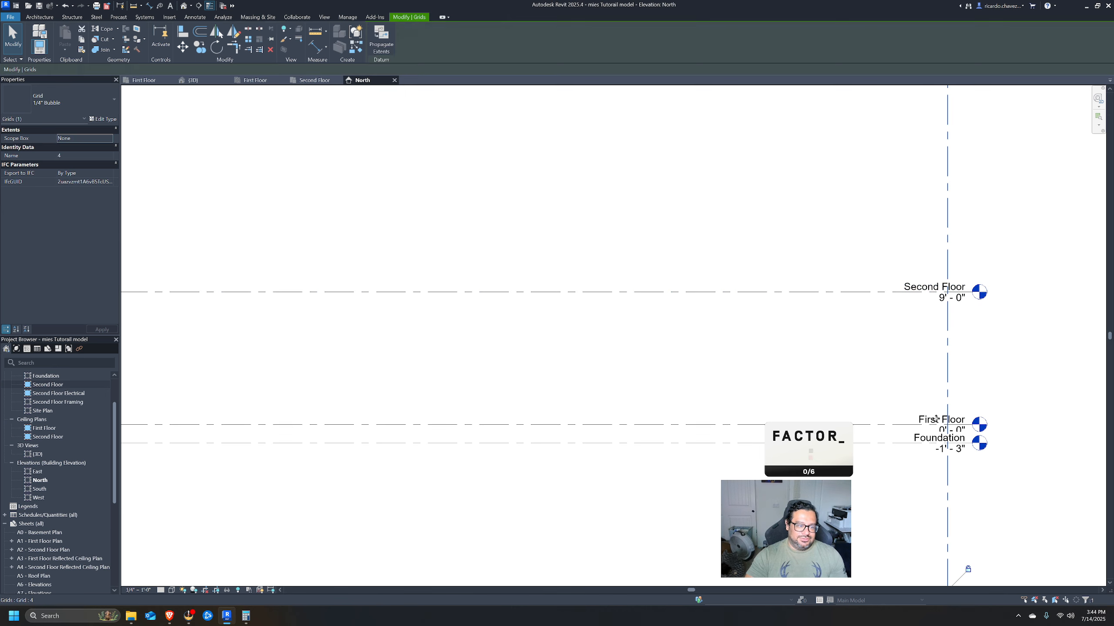
left_click(926, 421)
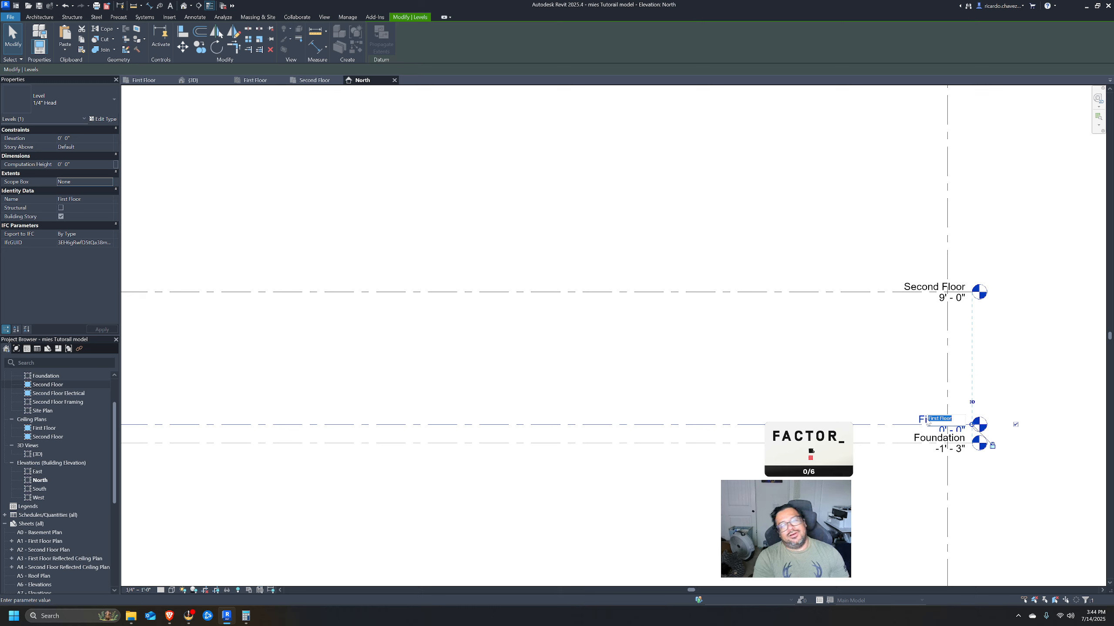
type("F")
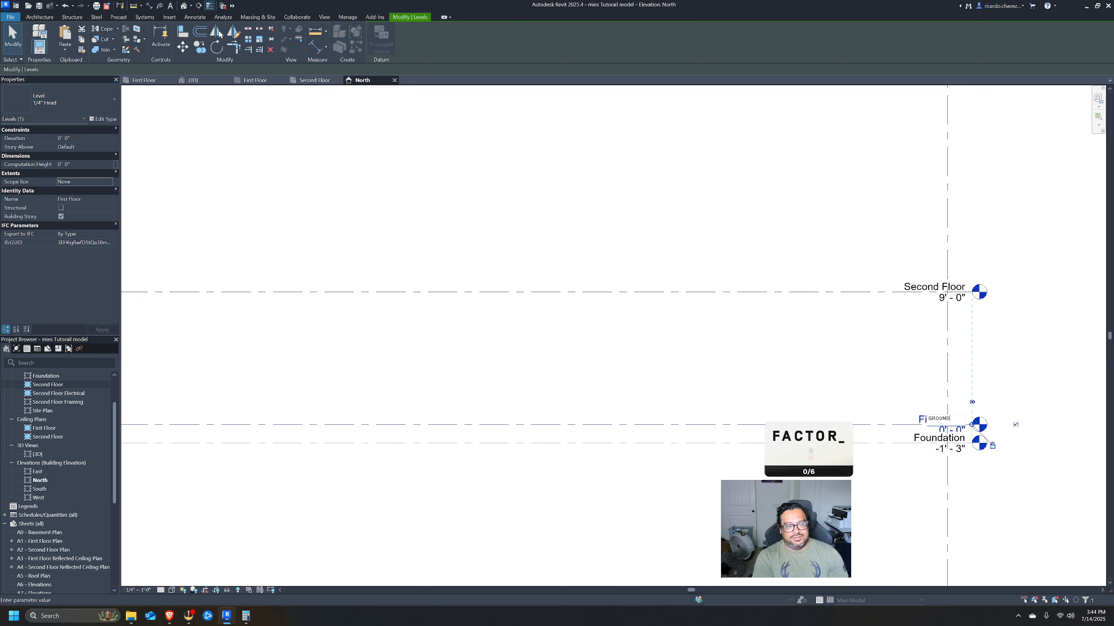
type("ROUND")
key("Return")
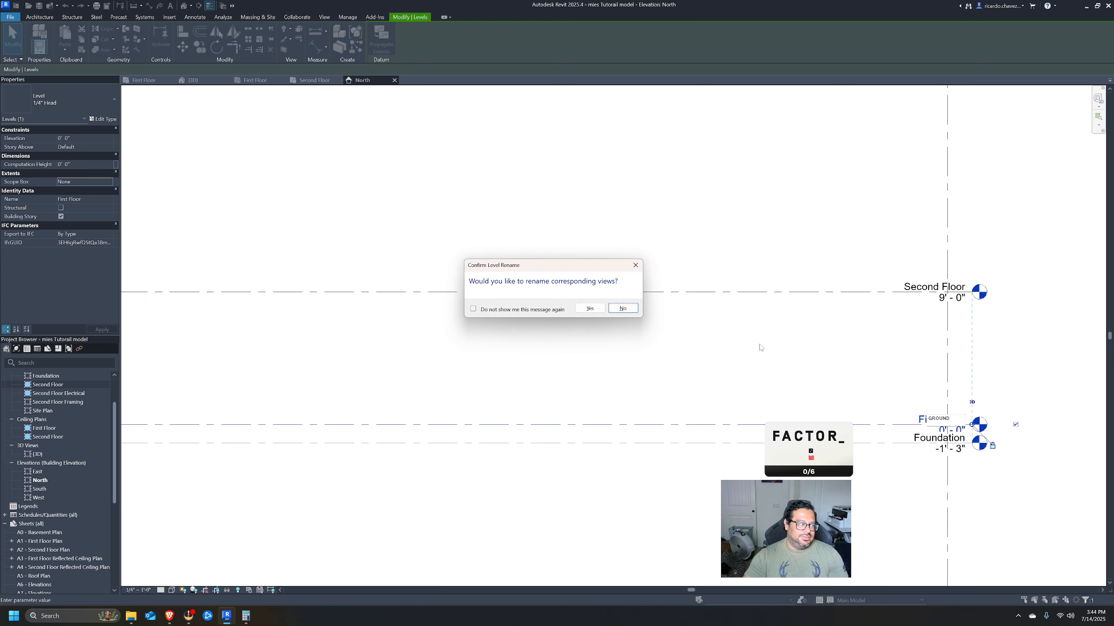
left_click(622, 309)
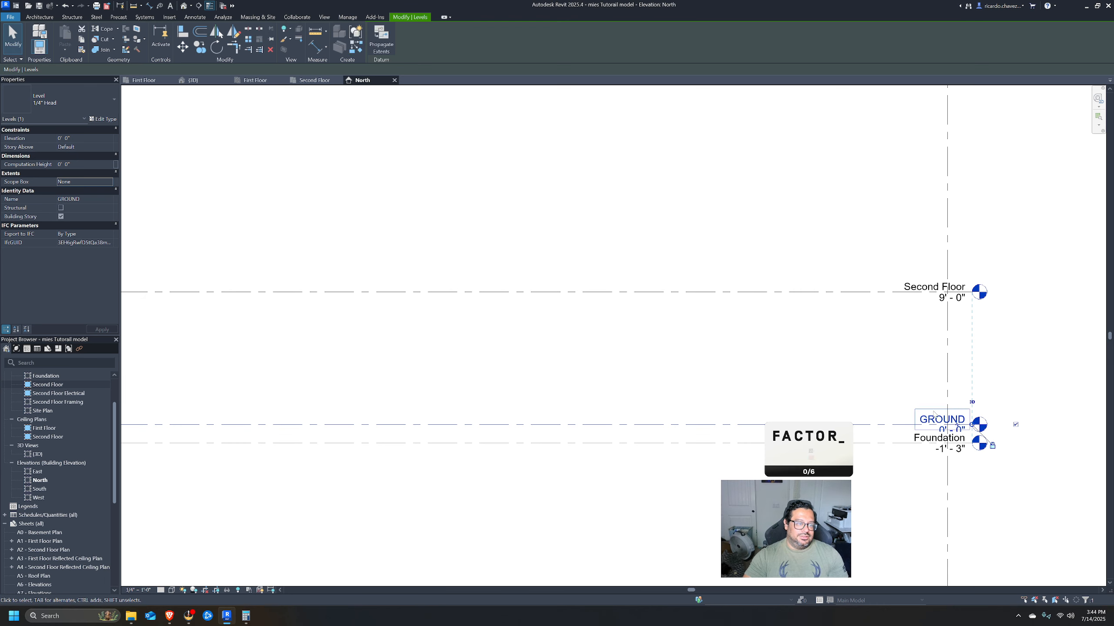
Rename the Foundation level as STREET and rename its corresponding views as well.
left_click(924, 440)
left_click(924, 440)
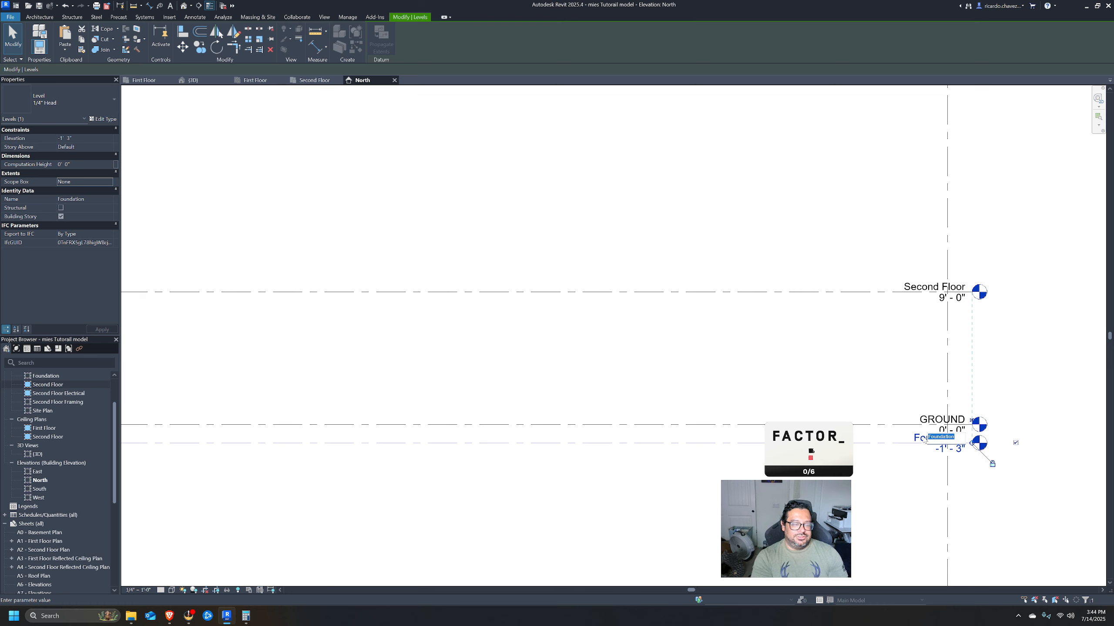
type("STREET")
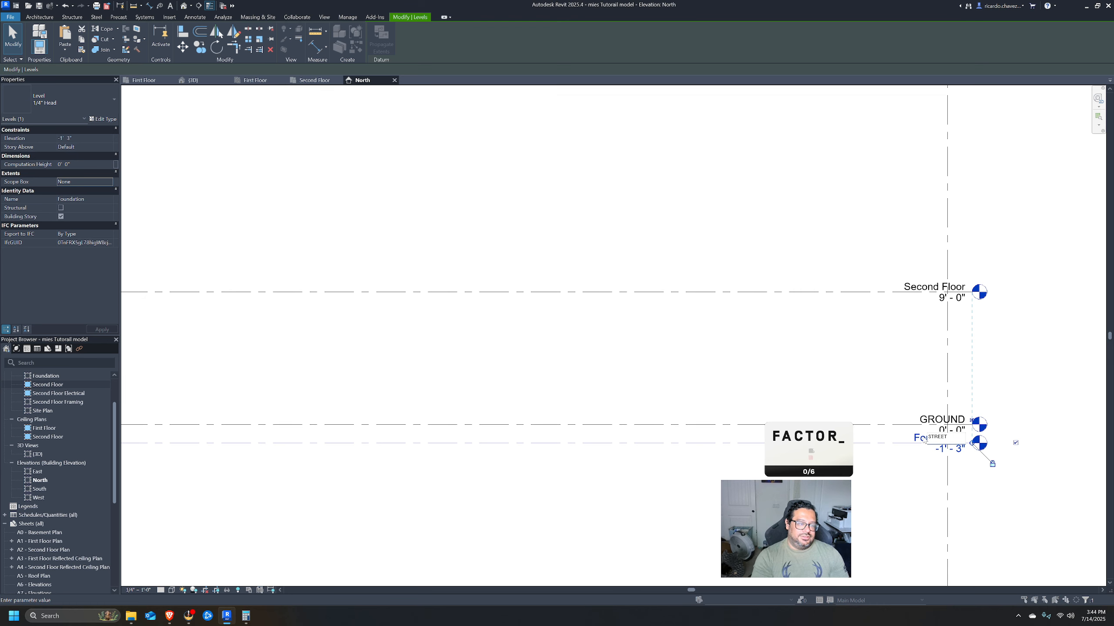
key("Return")
left_click(589, 309)
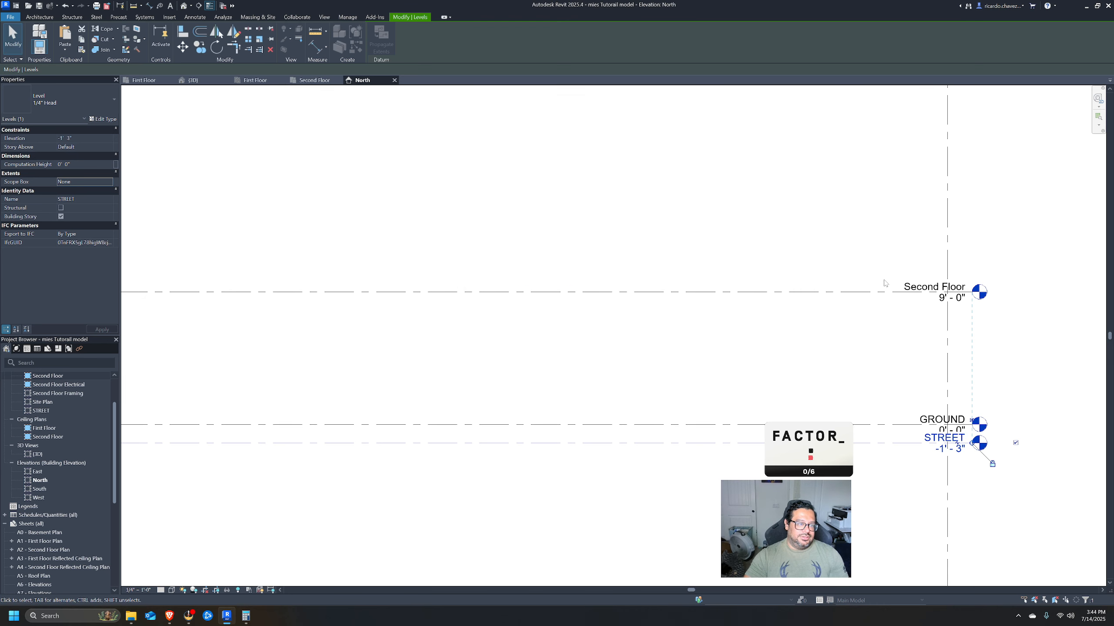
Rename the Second Floor level as ROOF, including its corresponding views, and clear the selection.
left_click(934, 287)
type("ROO")
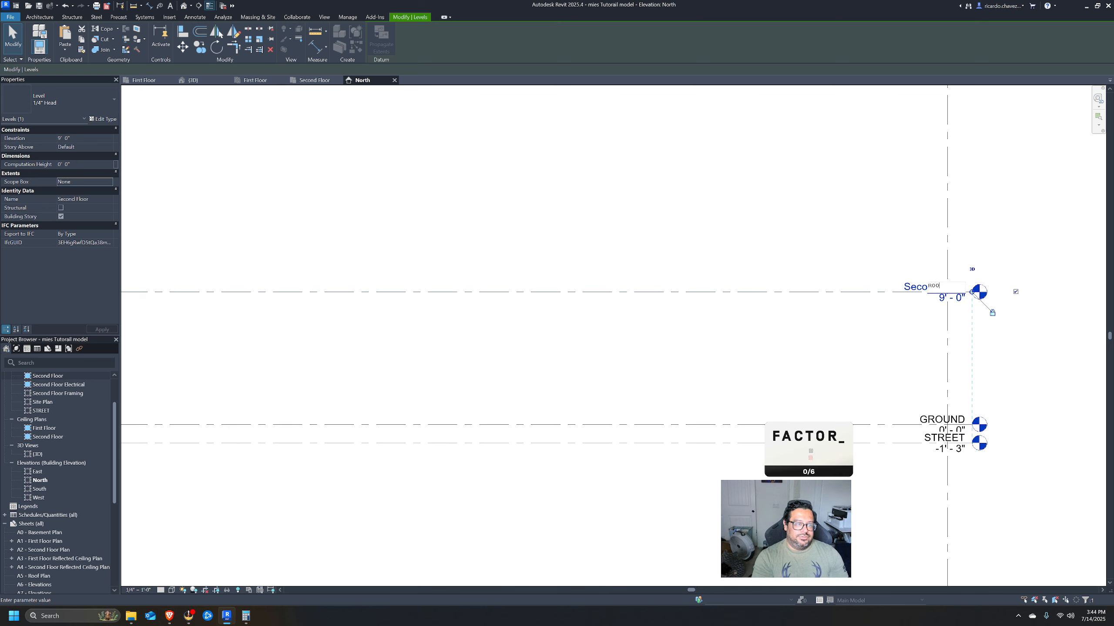
type("F")
key("Return")
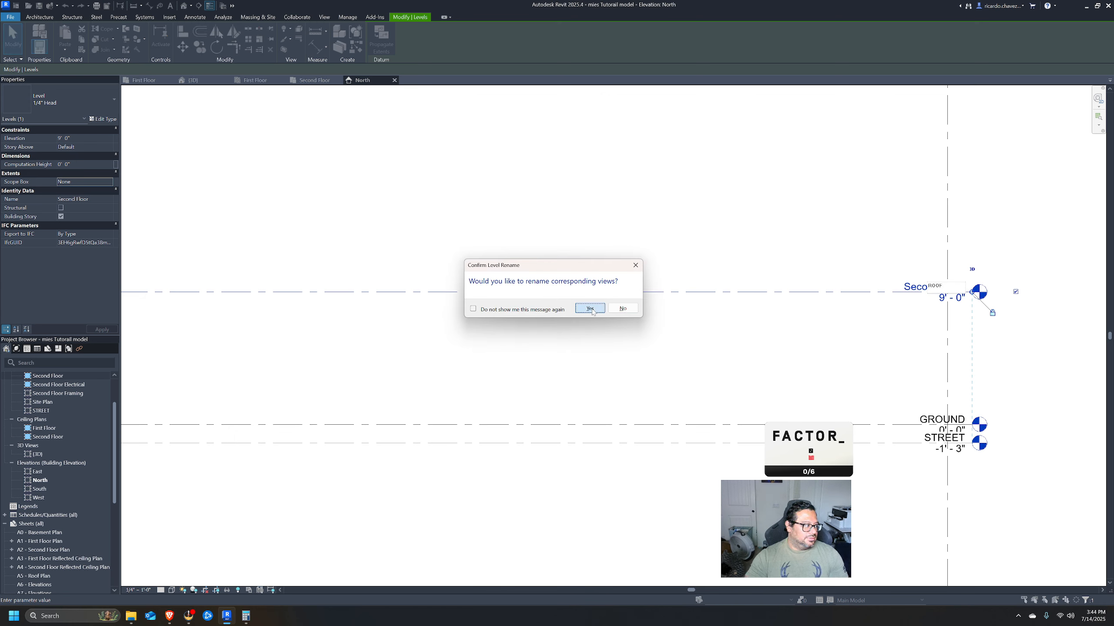
left_click(590, 308)
left_click(597, 344)
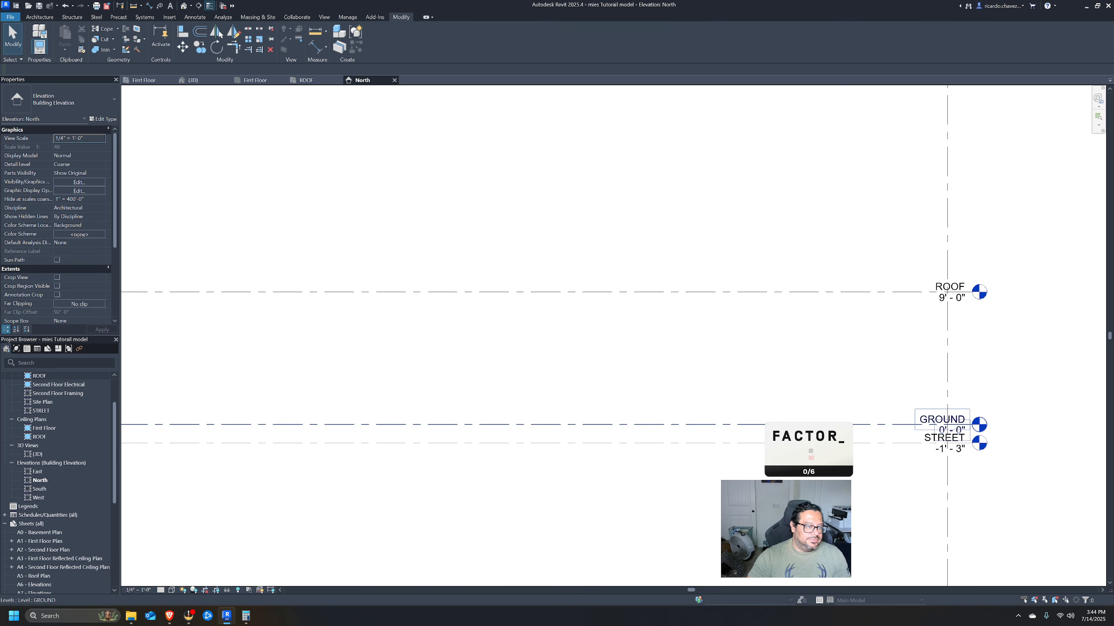
Set the STREET level's elevation to 4' 6".
left_click(819, 424)
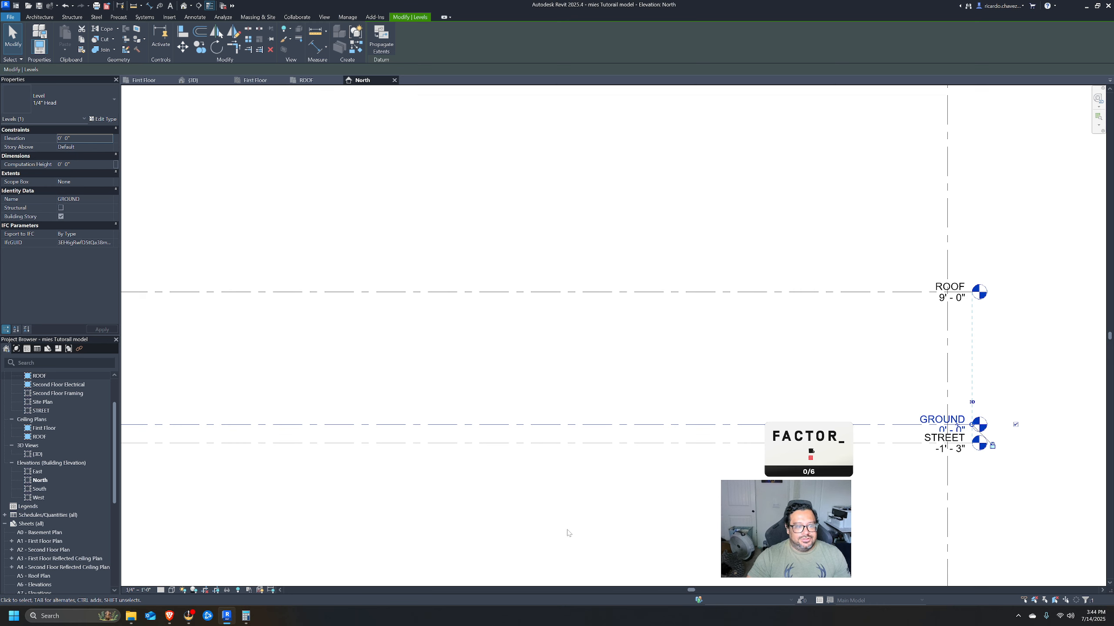
left_click(957, 443)
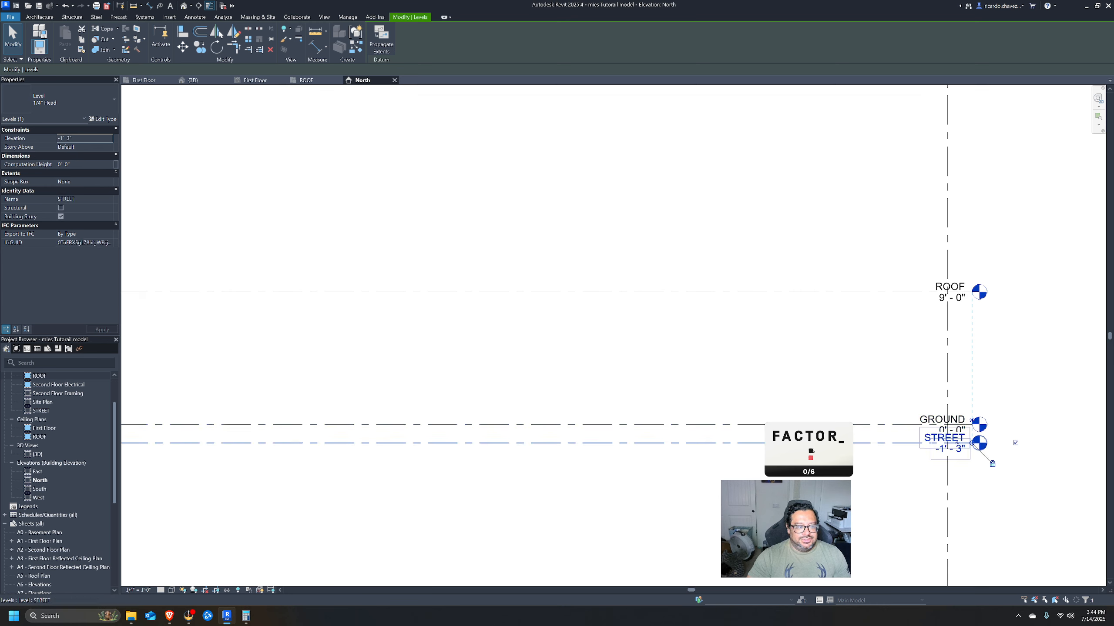
left_click(957, 447)
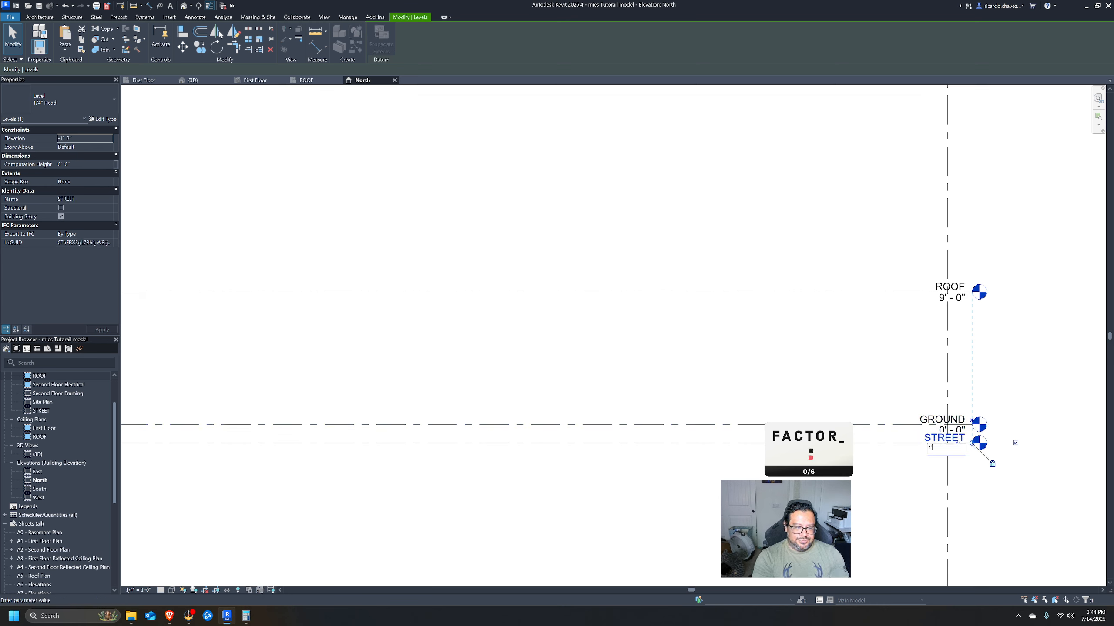
type("4'6")
key("Return")
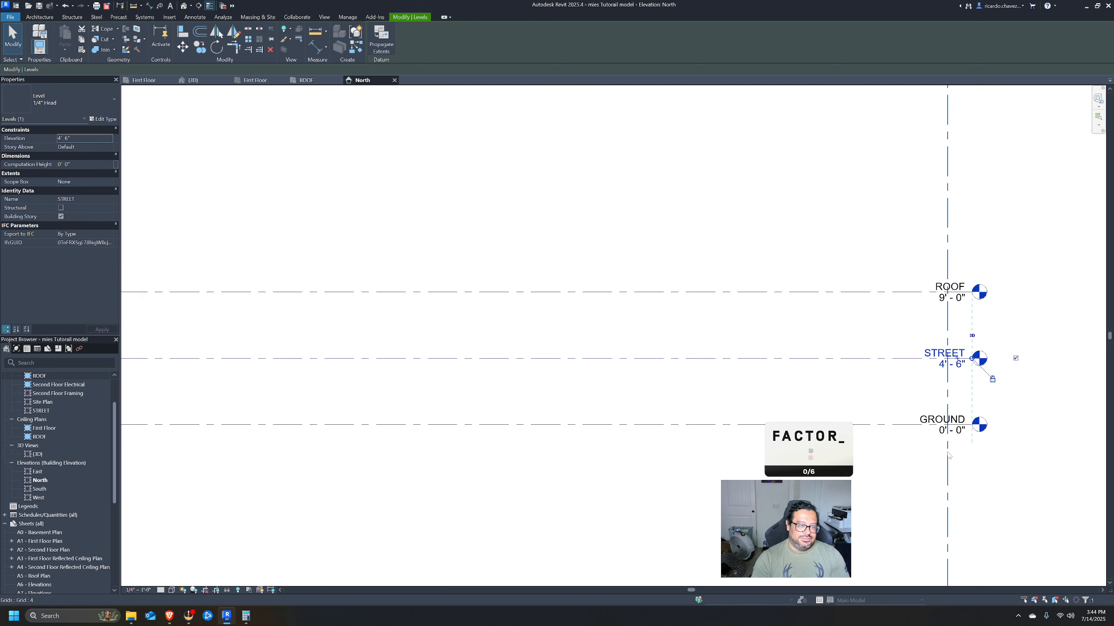
Set the STREET level's elevation to -4' 6", below GROUND, and clear the selection.
left_click(956, 366)
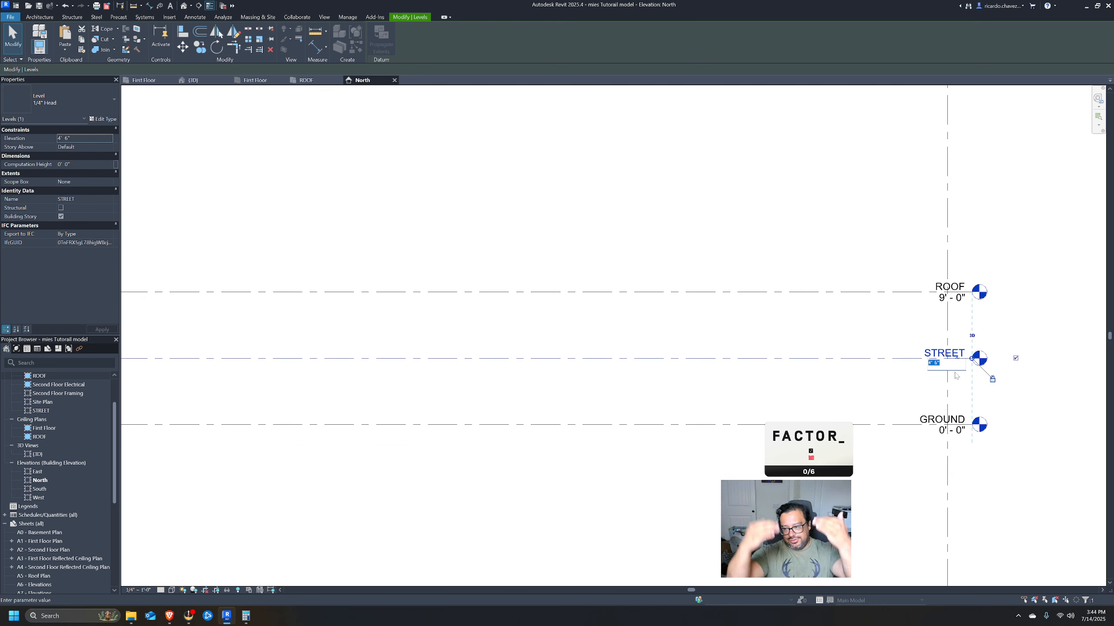
type("4' - 6")
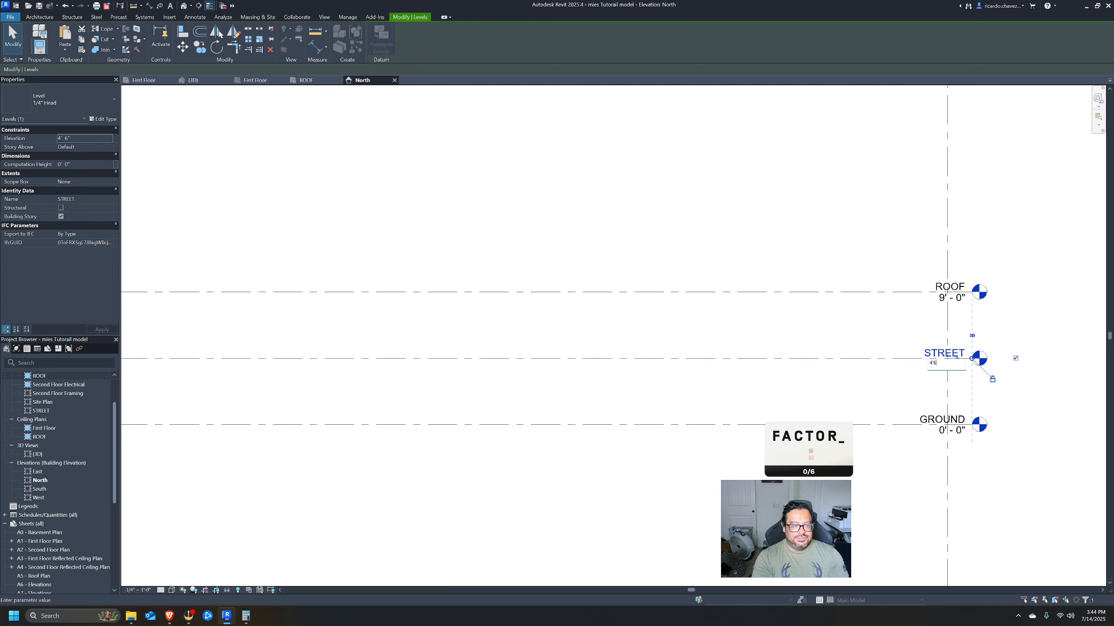
key("Return")
left_click(839, 368)
scroll(838, 369, "down", 5)
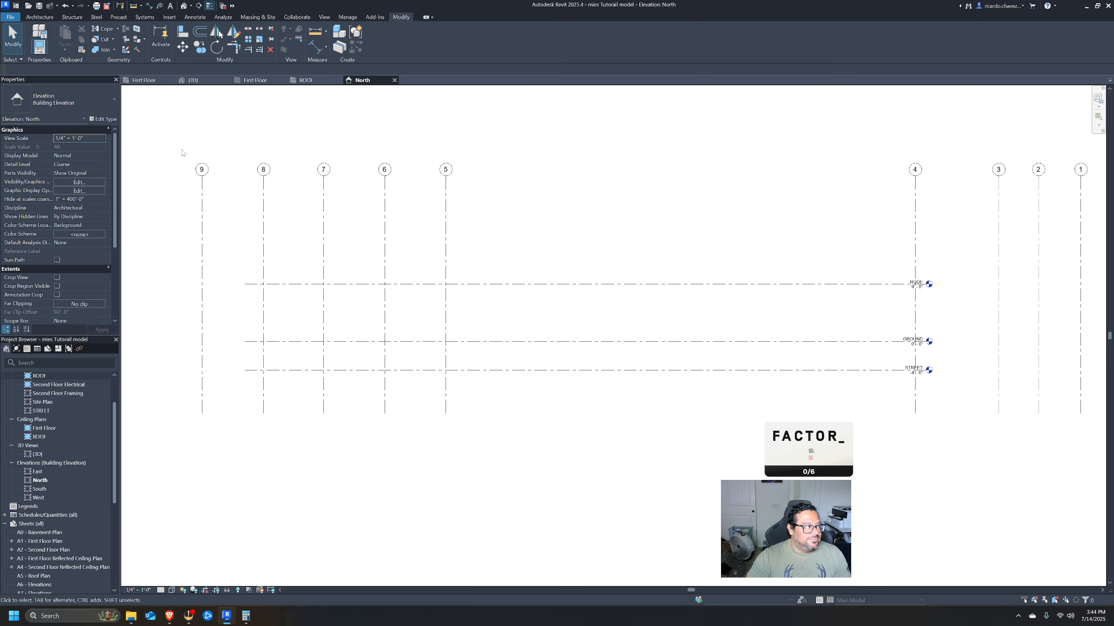
Open the First Floor floor plan with the whole pavilion reference drawing in view.
left_click(252, 80)
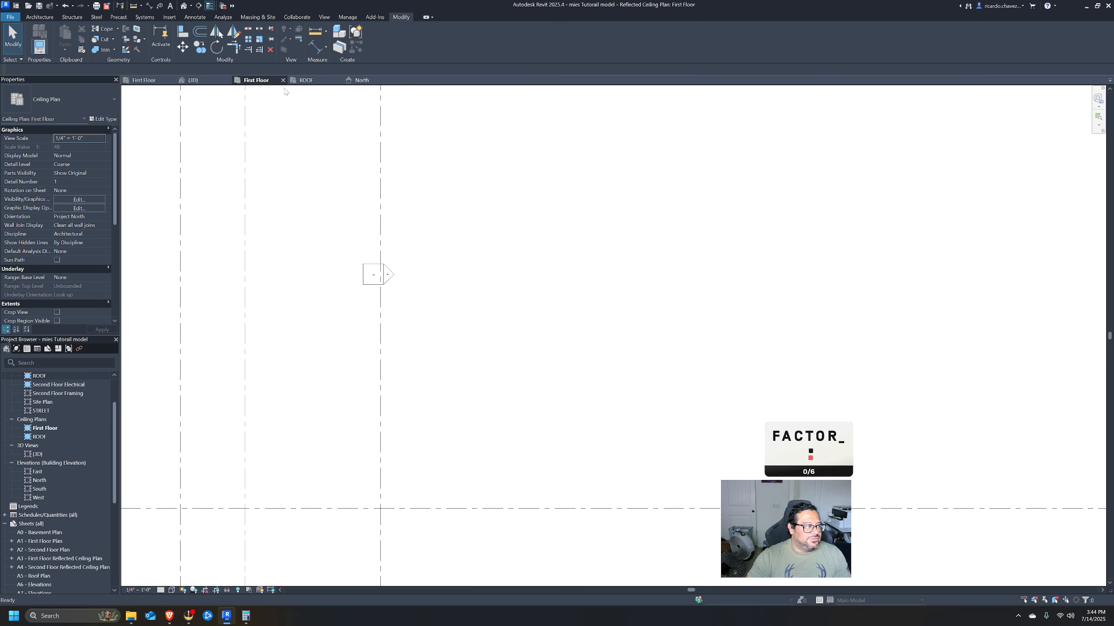
middle_click_drag(249, 316, 506, 388)
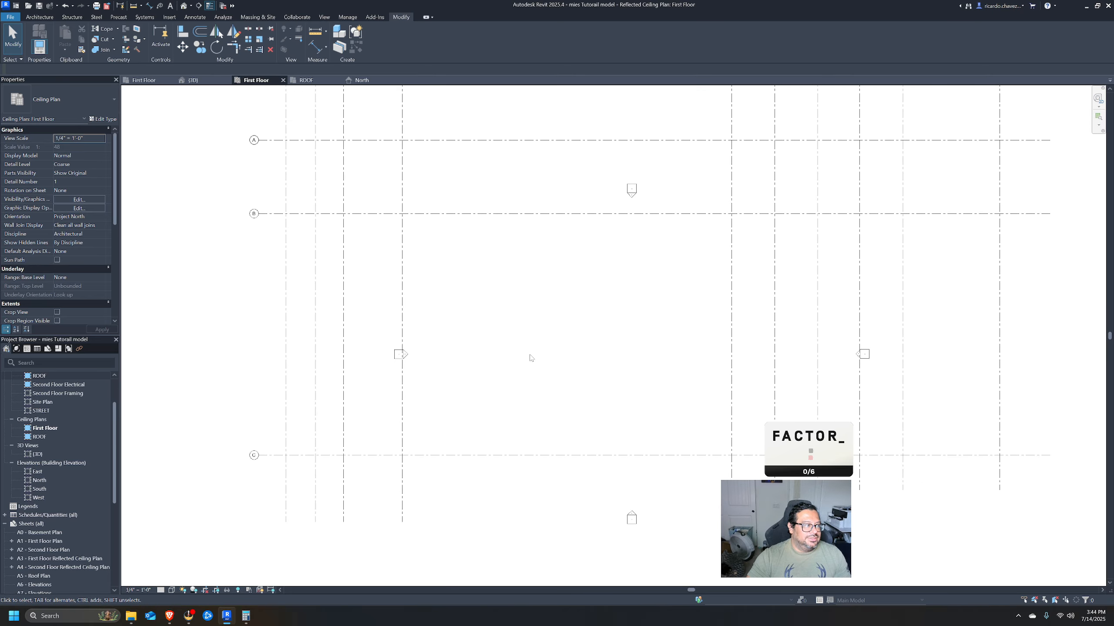
left_click(40, 17)
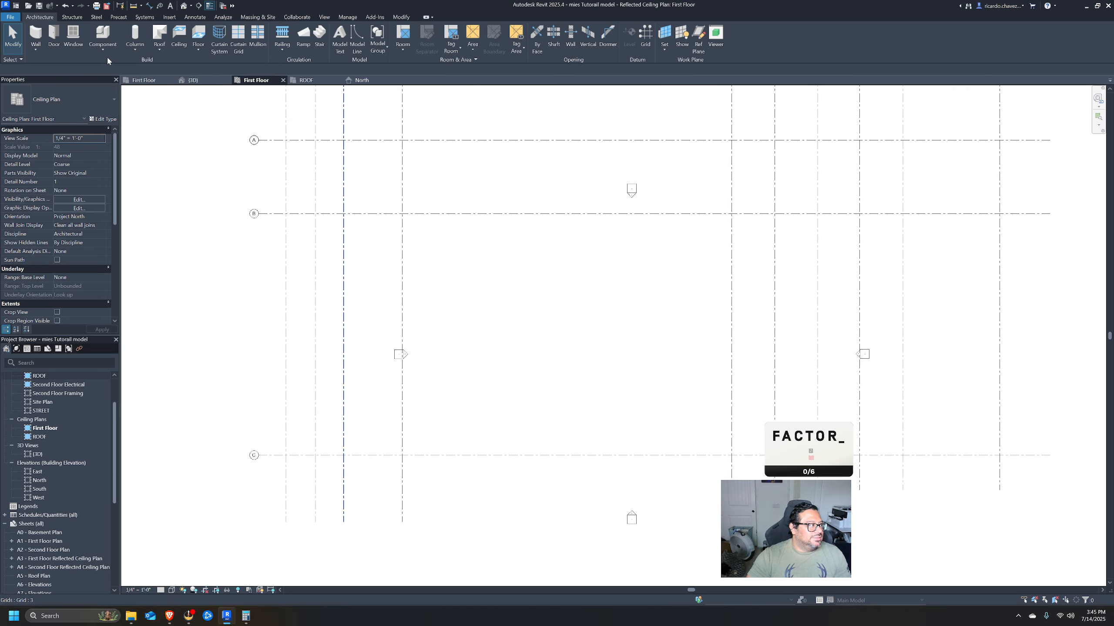
left_click(144, 80)
middle_click_drag(609, 224, 711, 266)
scroll(711, 266, "down", 5)
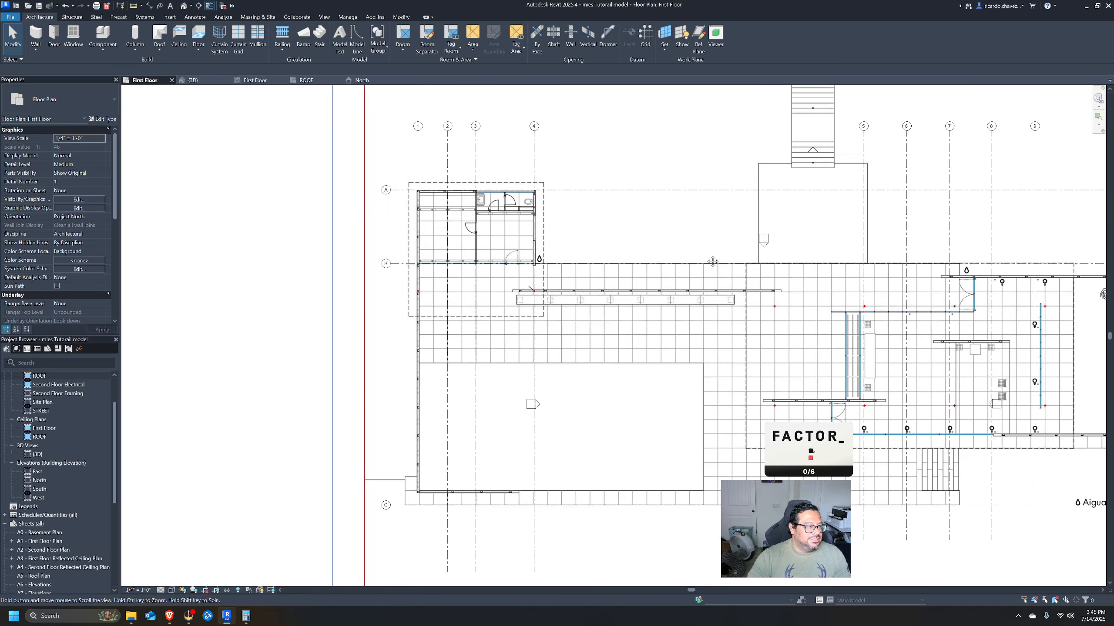
scroll(670, 253, "up", 3)
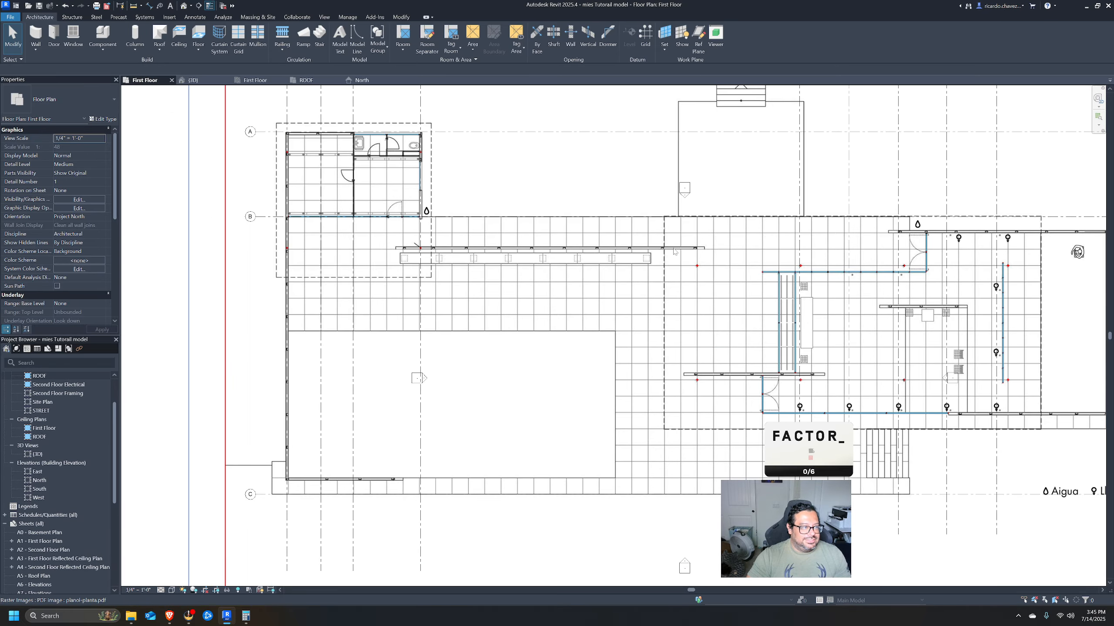
scroll(677, 237, "down", 2)
scroll(708, 255, "up", 1)
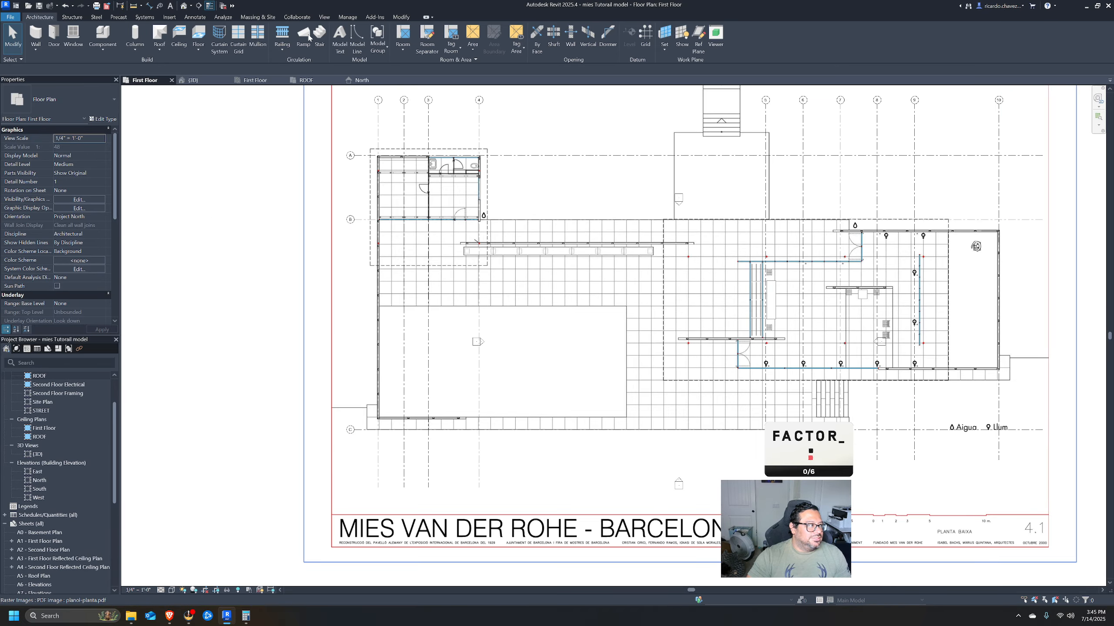
Start a Generic - 12" floor on GROUND and sketch its boundary along grids A, 4 and B, stepping over to the pool wall at grid 10.
left_click(198, 35)
left_click(439, 30)
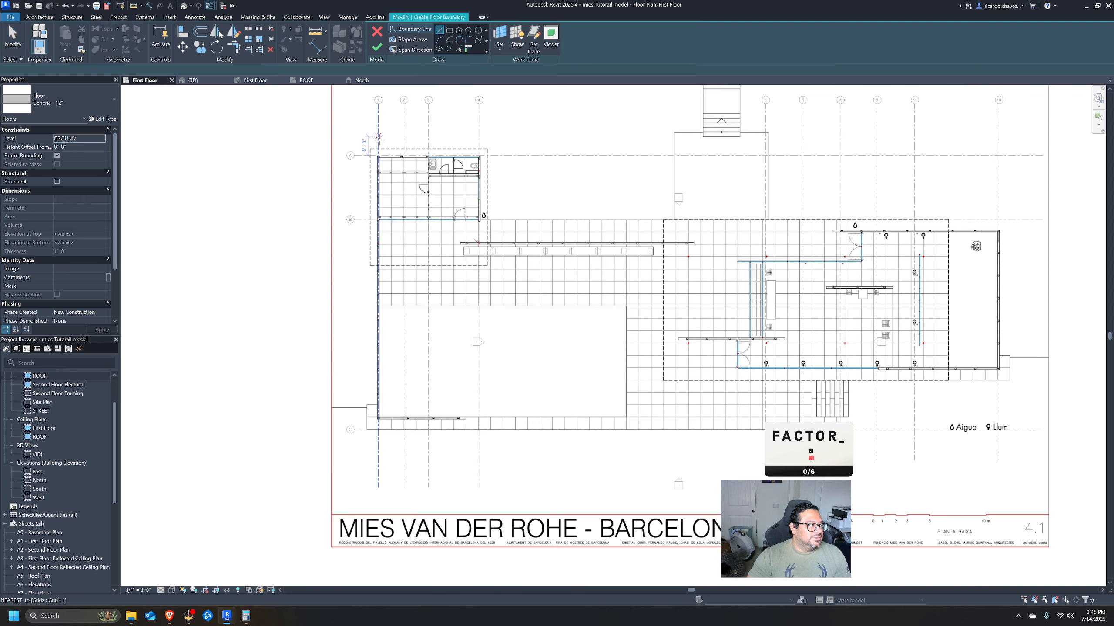
left_click(497, 154)
left_click(480, 220)
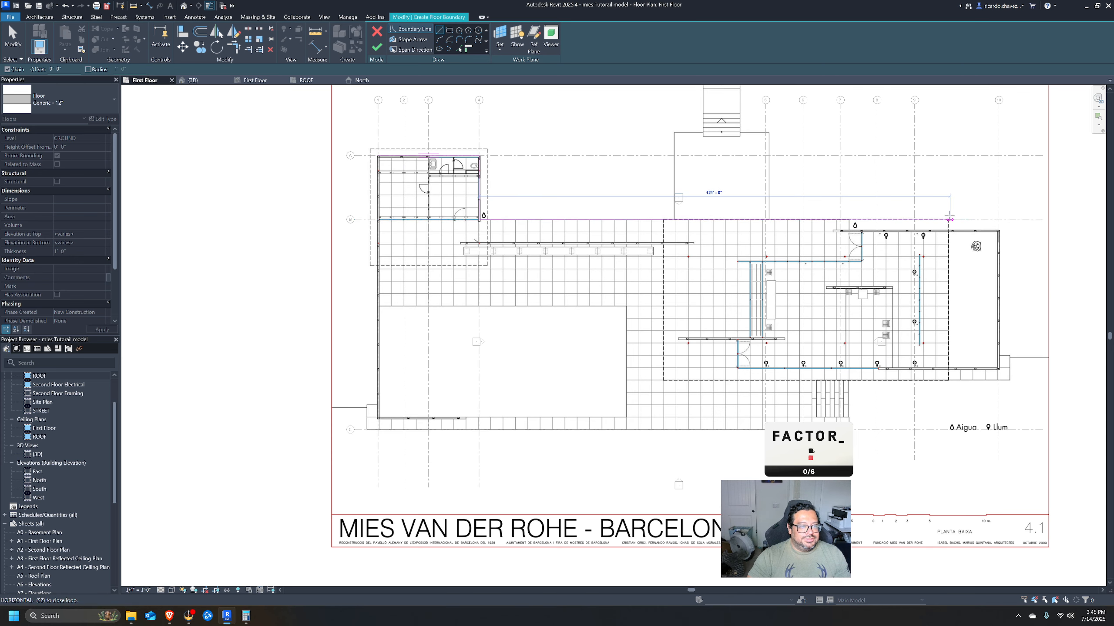
scroll(954, 213, "up", 2)
scroll(952, 215, "up", 2)
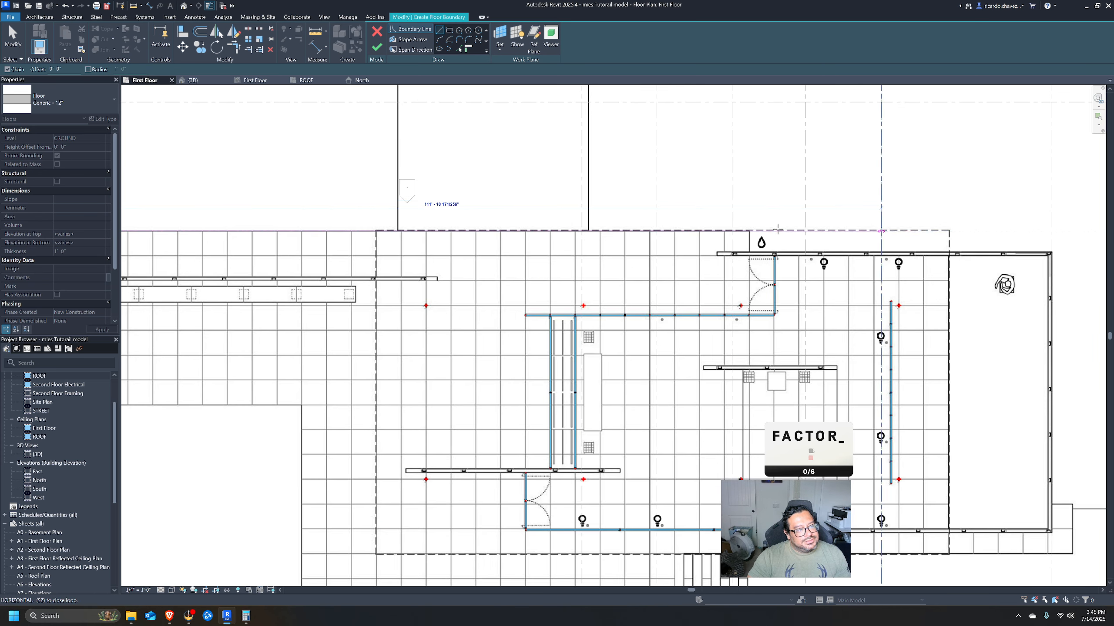
left_click(948, 231)
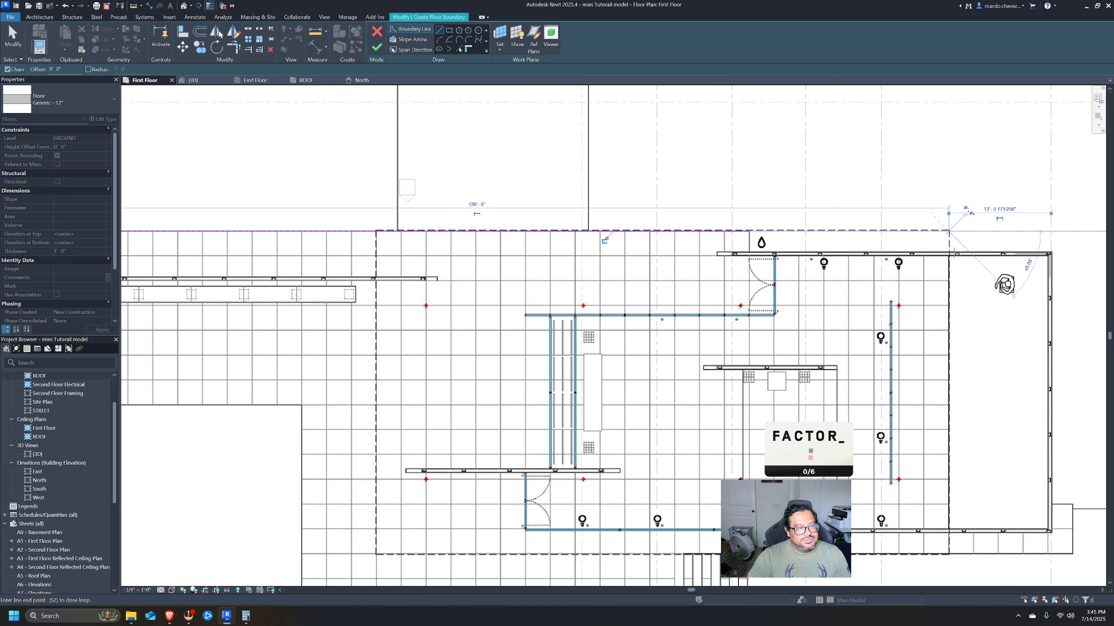
left_click(949, 251)
left_click(1051, 251)
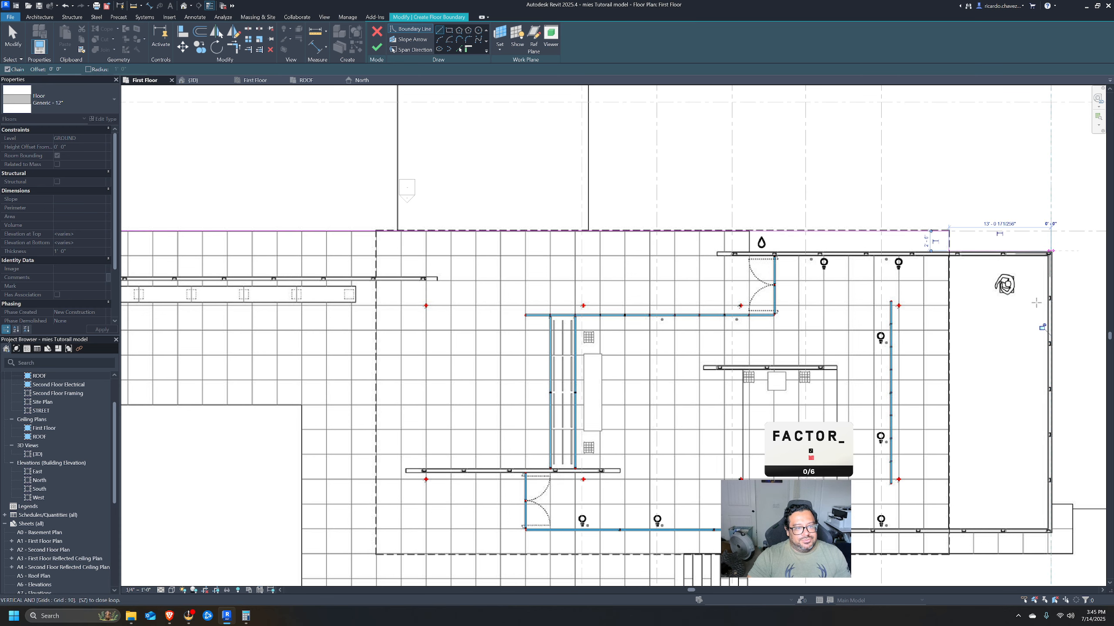
Continue the floor boundary down grid 10, around the small podium projection at its end, and back along the podium edge to the stairs.
middle_click_drag(1051, 373, 1047, 203)
left_click(1047, 334)
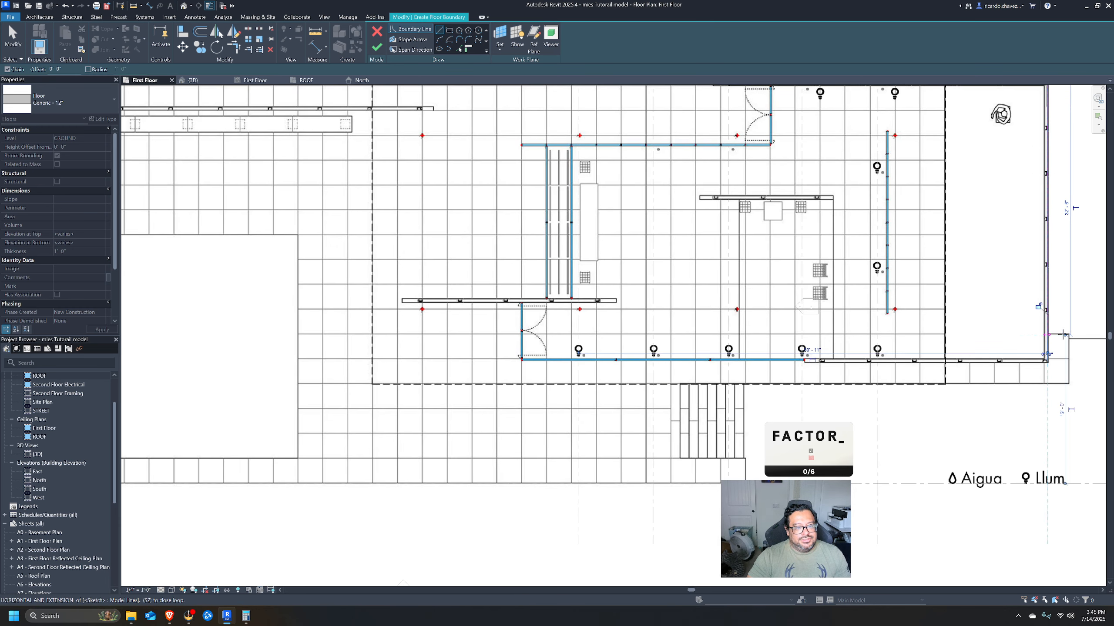
left_click(1070, 334)
left_click(1070, 385)
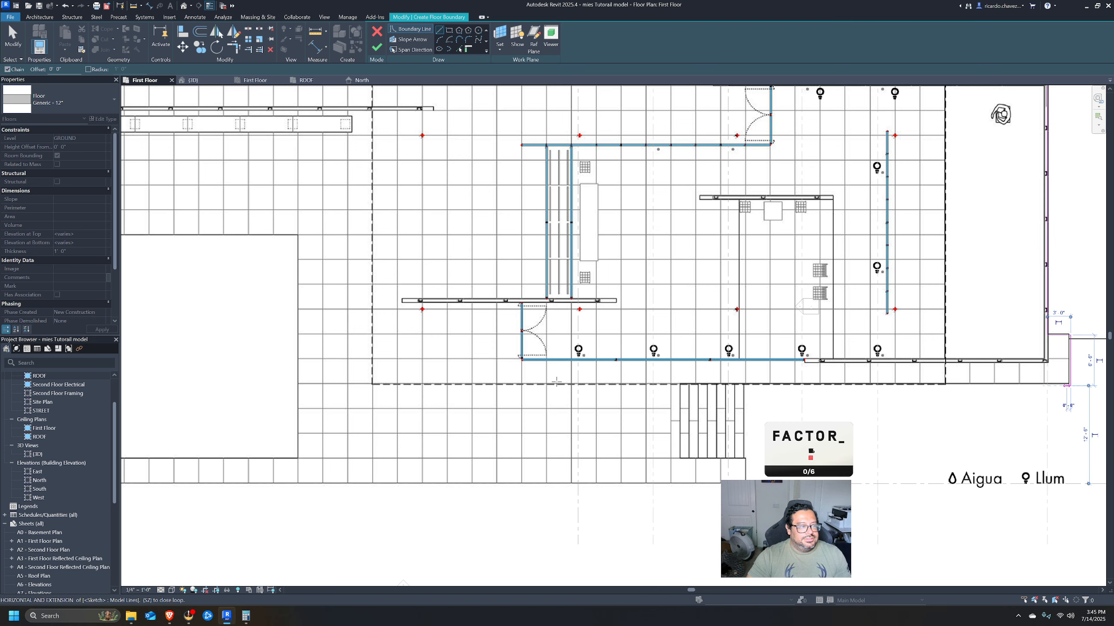
left_click(744, 385)
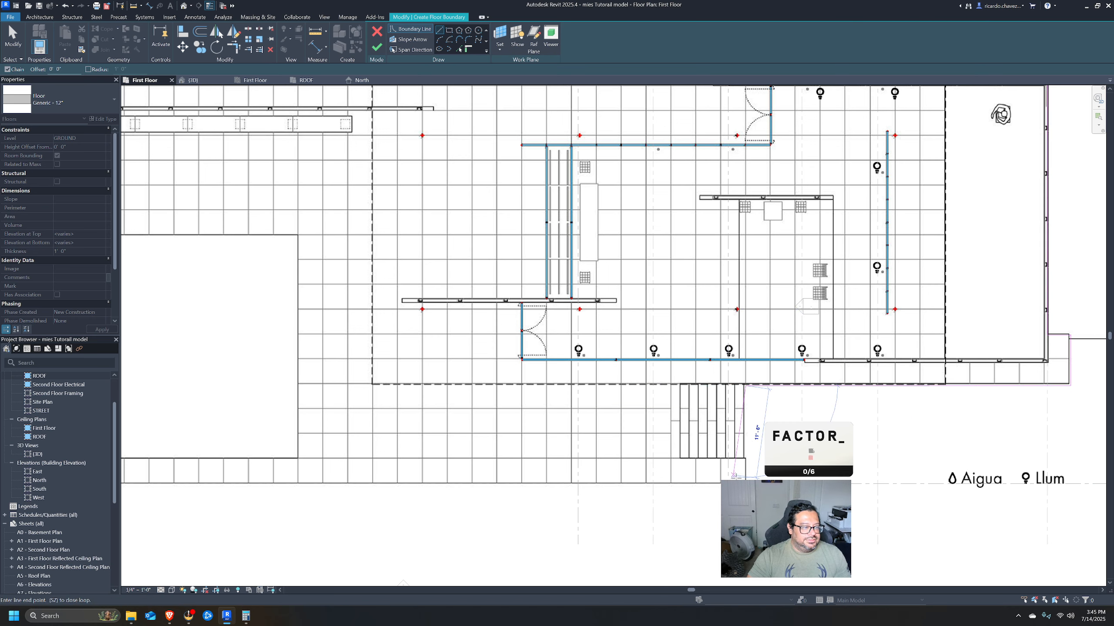
Carry the floor boundary past the stairs and along grid C, around the podium corner, close it along grid 1, and finish the floor.
scroll(604, 490, "down", 4)
scroll(489, 368, "up", 2)
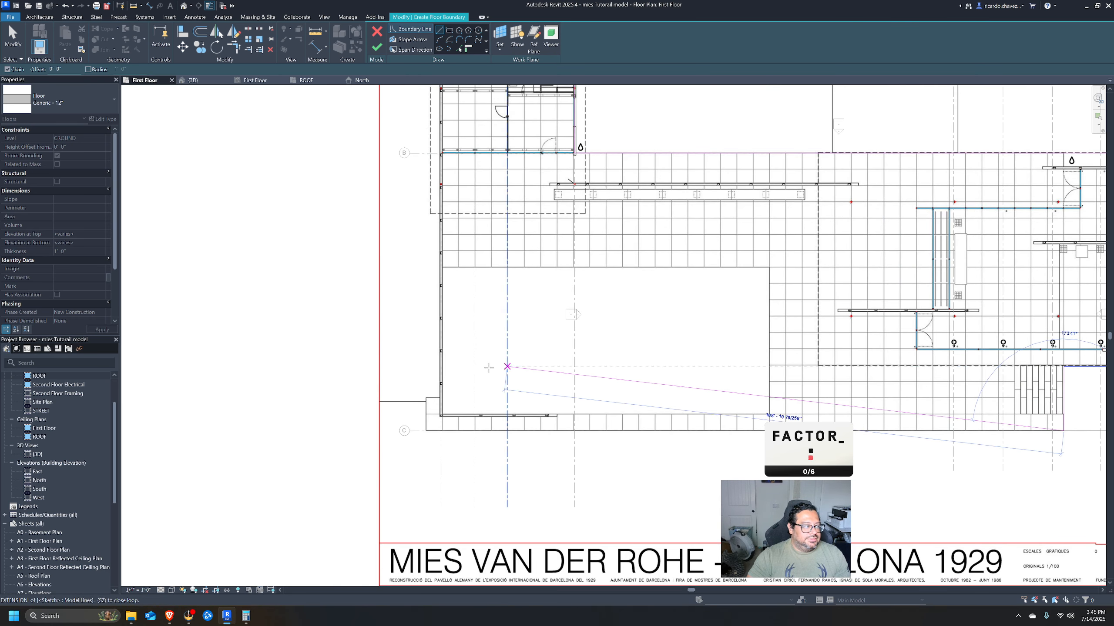
left_click(426, 430)
left_click(426, 398)
left_click(441, 398)
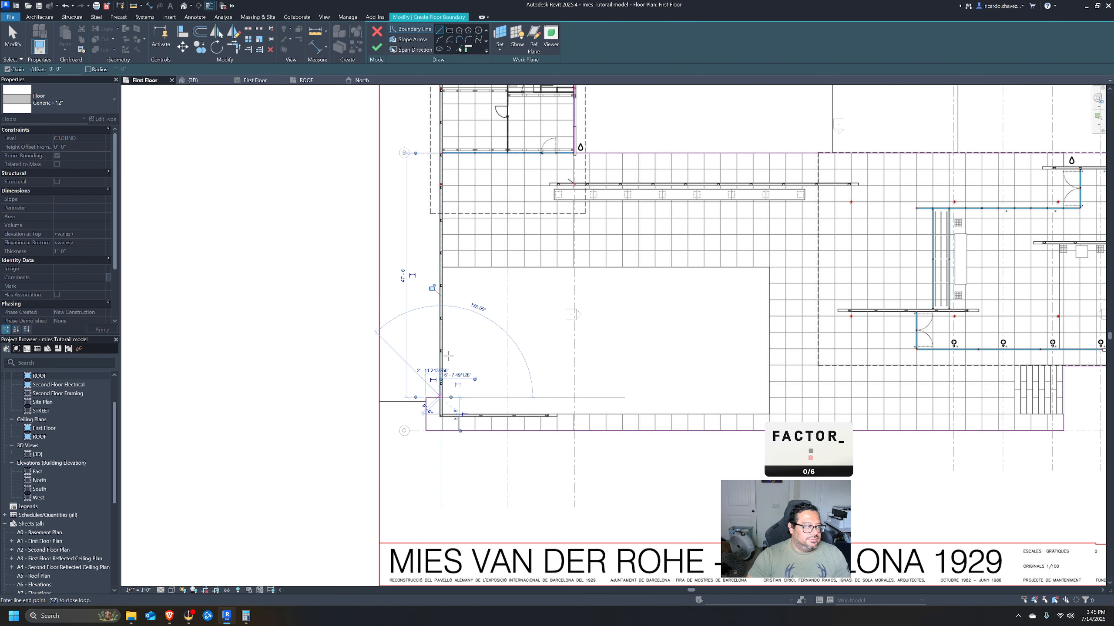
middle_click_drag(470, 241, 494, 362)
left_click(491, 415)
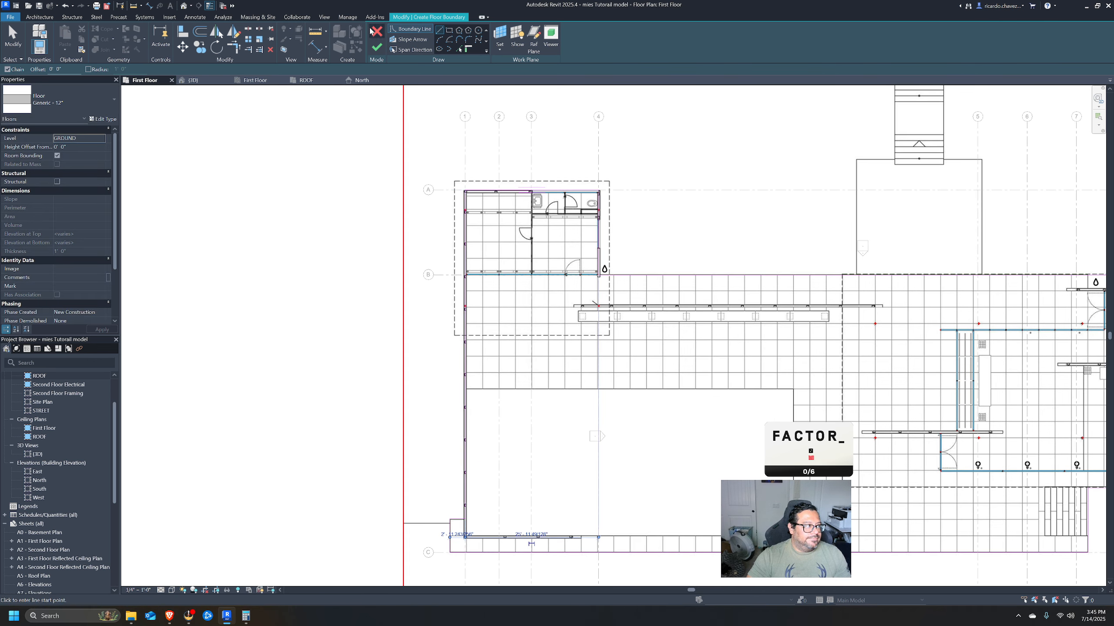
left_click(377, 48)
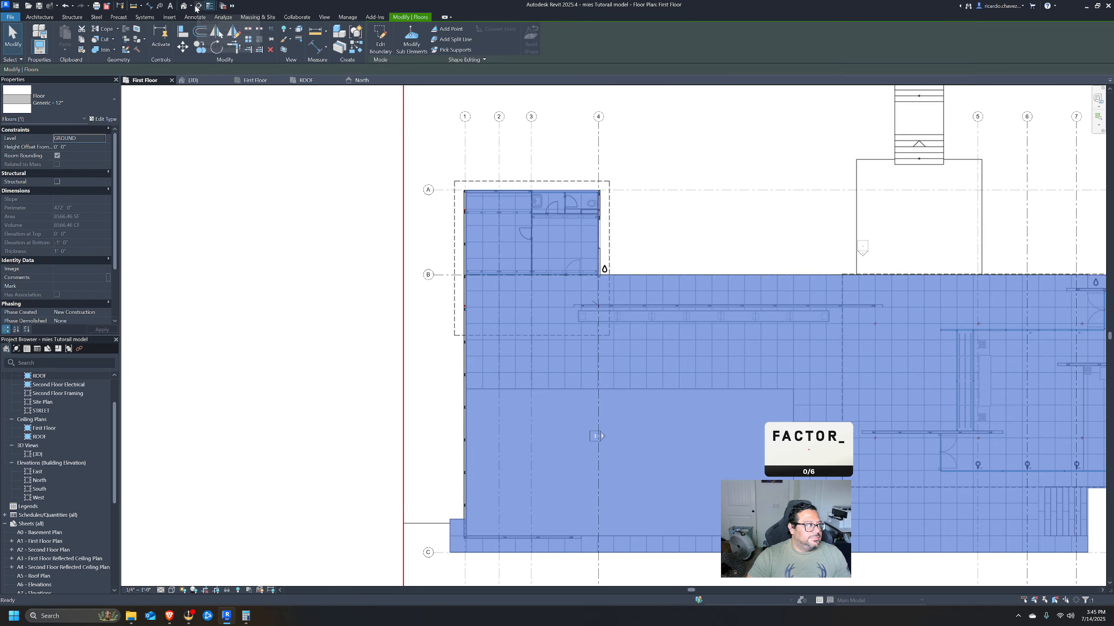
Open the 3D view and try assigning the new floor to the STREET level.
left_click(184, 6)
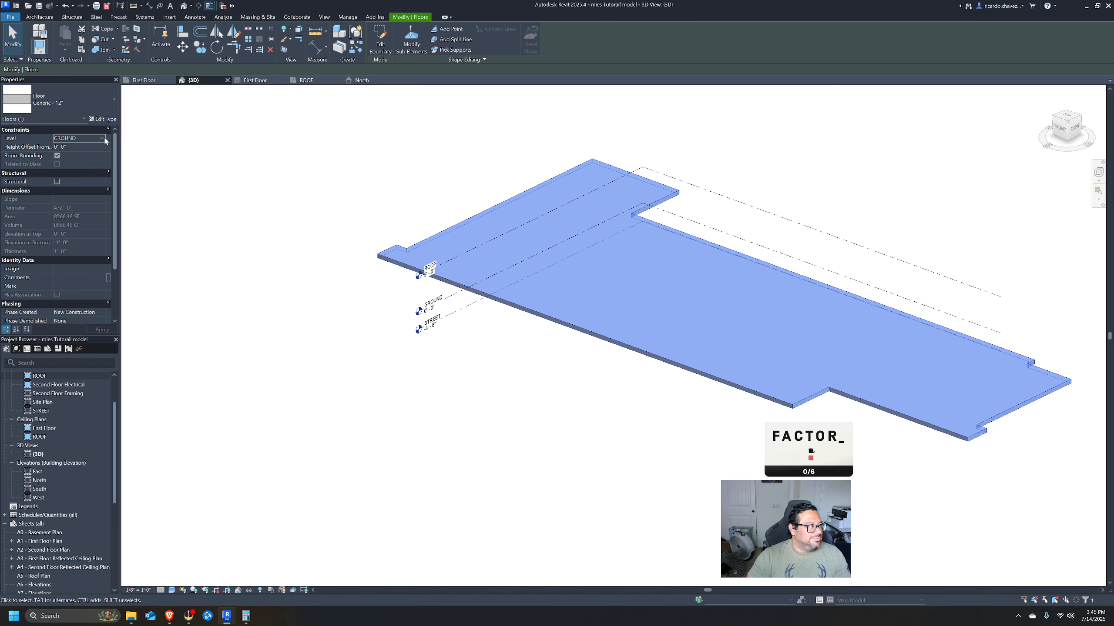
left_click(104, 140)
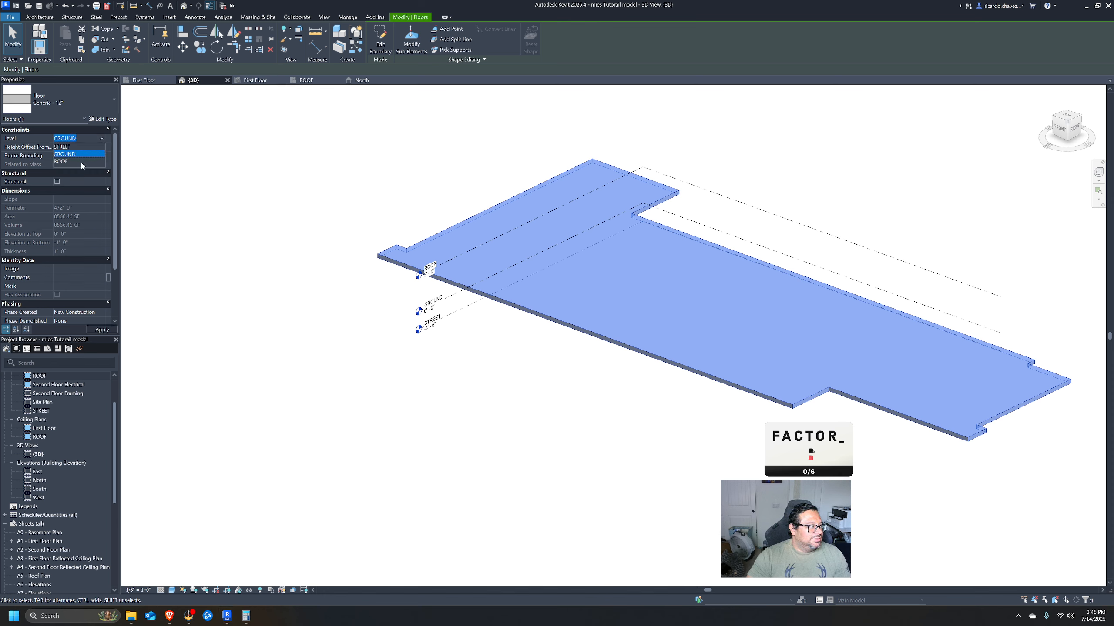
left_click(79, 147)
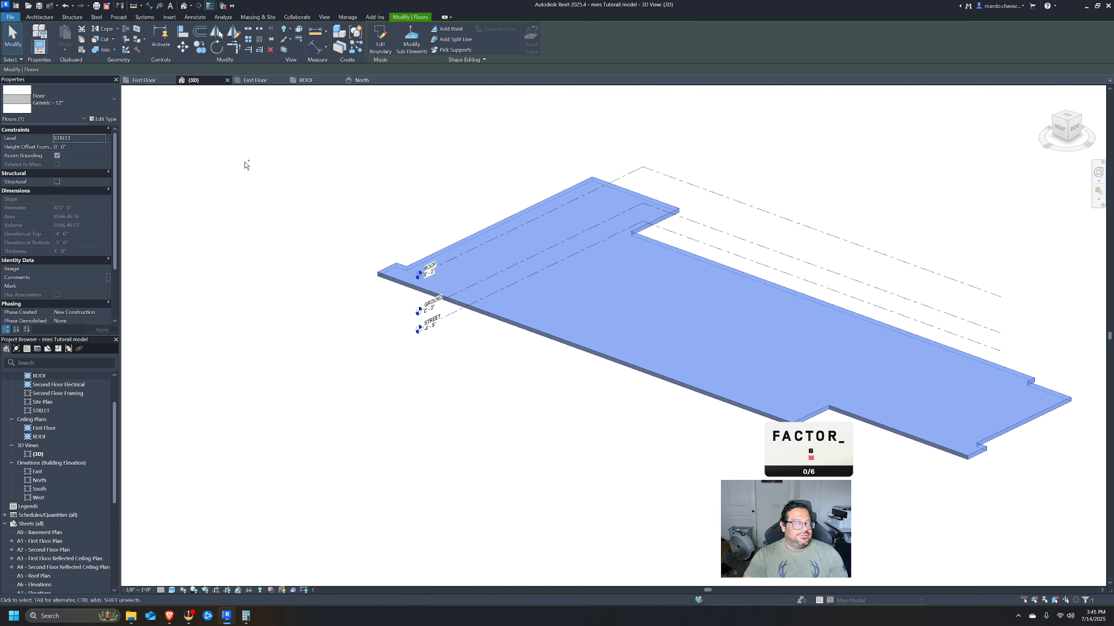
left_click(275, 164)
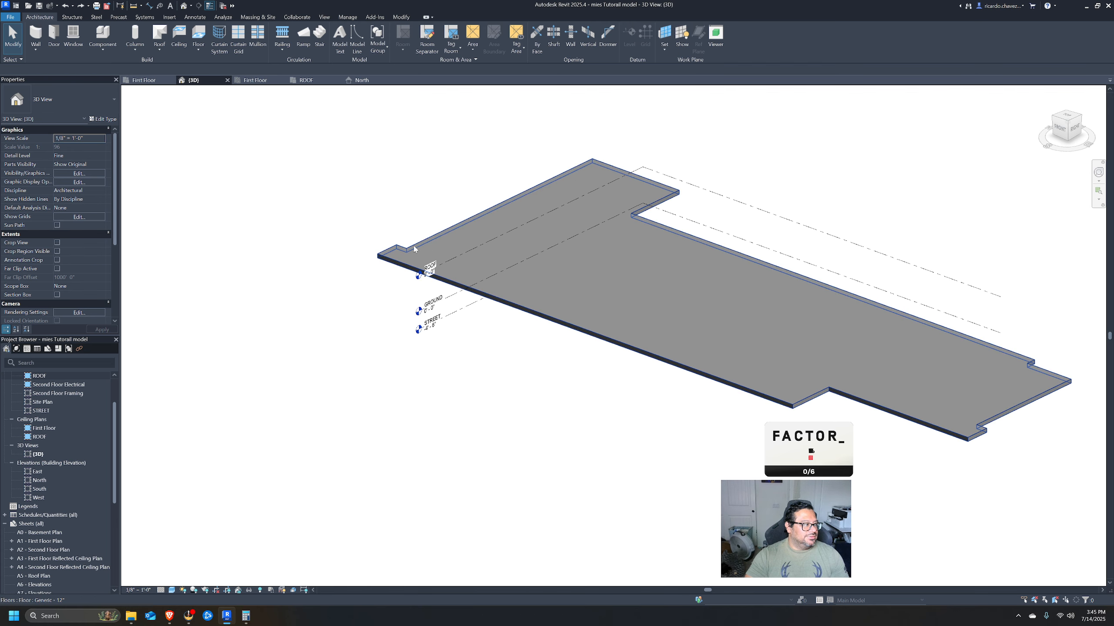
Examine the floor types available for the slab and check its position against the levels in the North elevation.
left_click(414, 249)
left_click(74, 96)
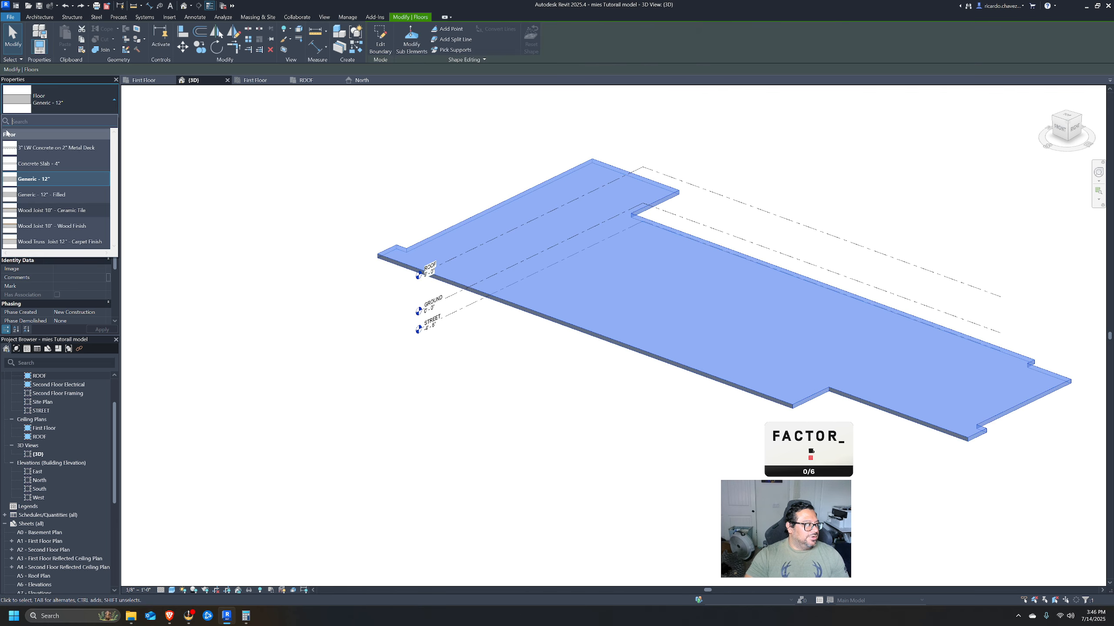
left_click(250, 193)
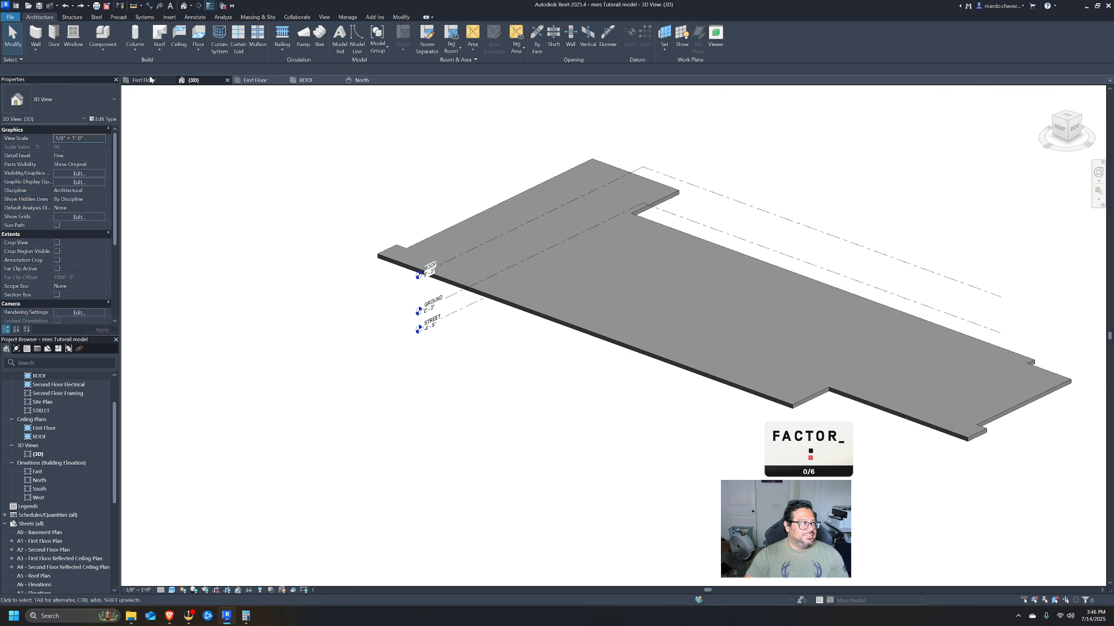
left_click(274, 83)
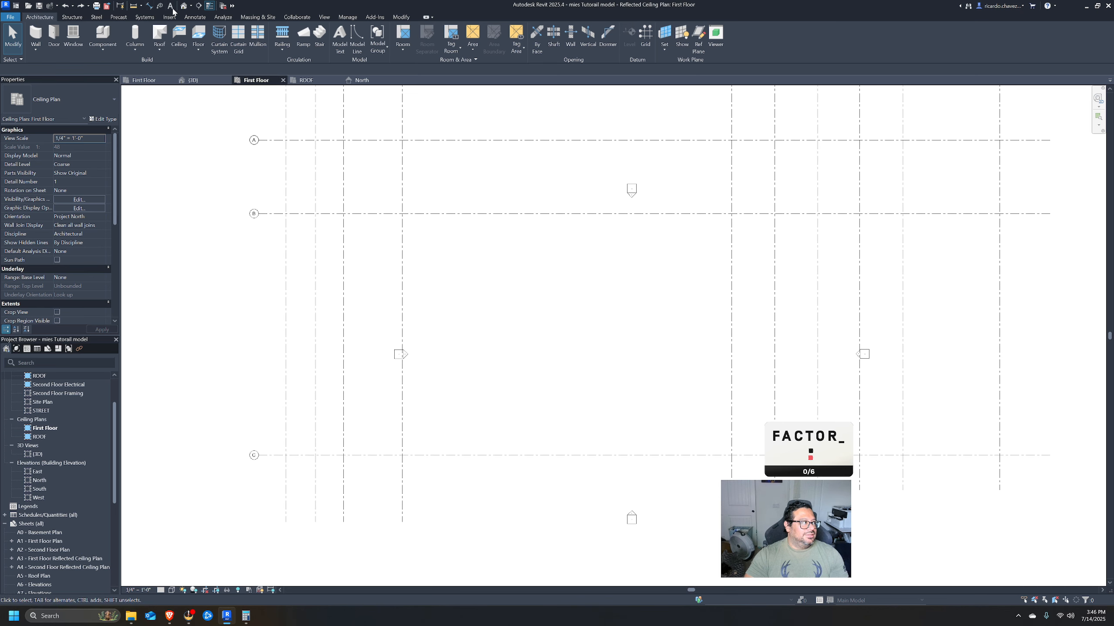
left_click(192, 80)
left_click(358, 80)
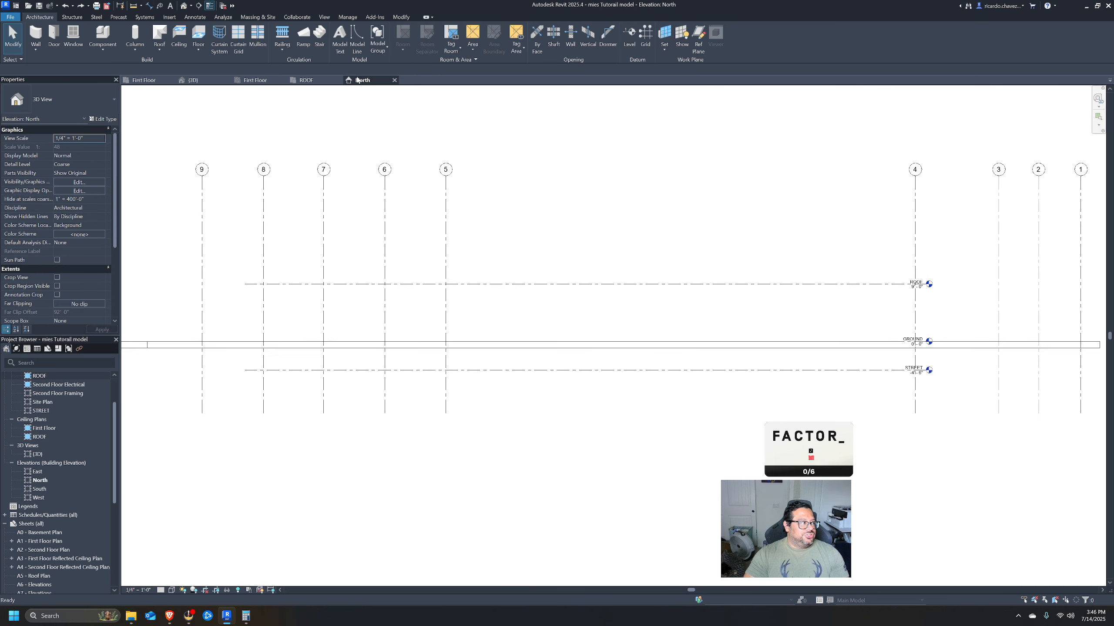
left_click(746, 346)
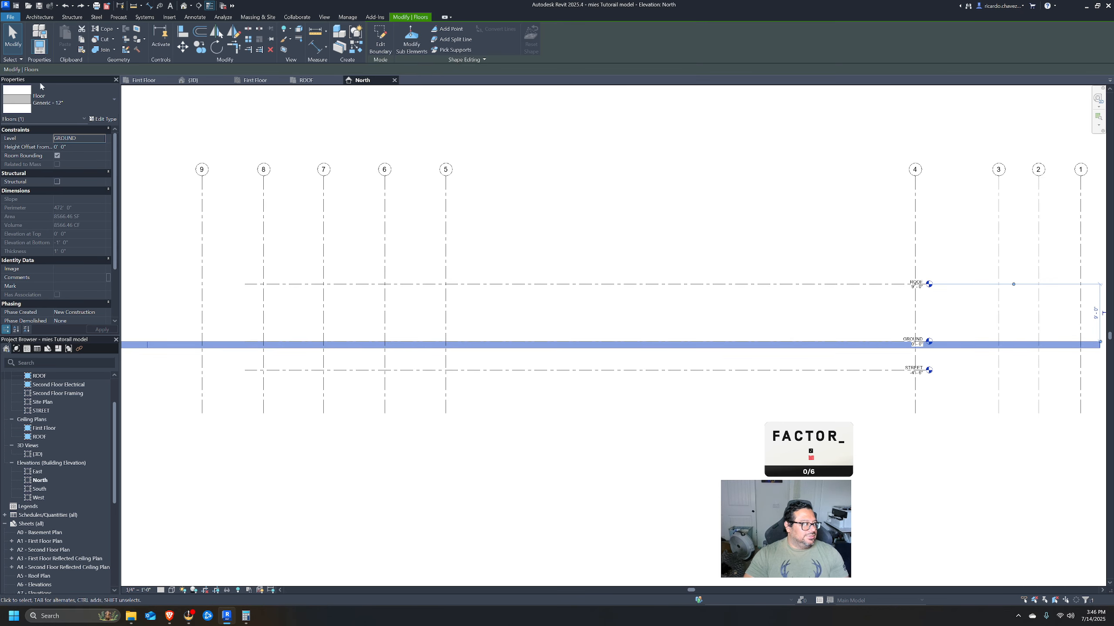
left_click(97, 118)
key("Escape")
key("Escape")
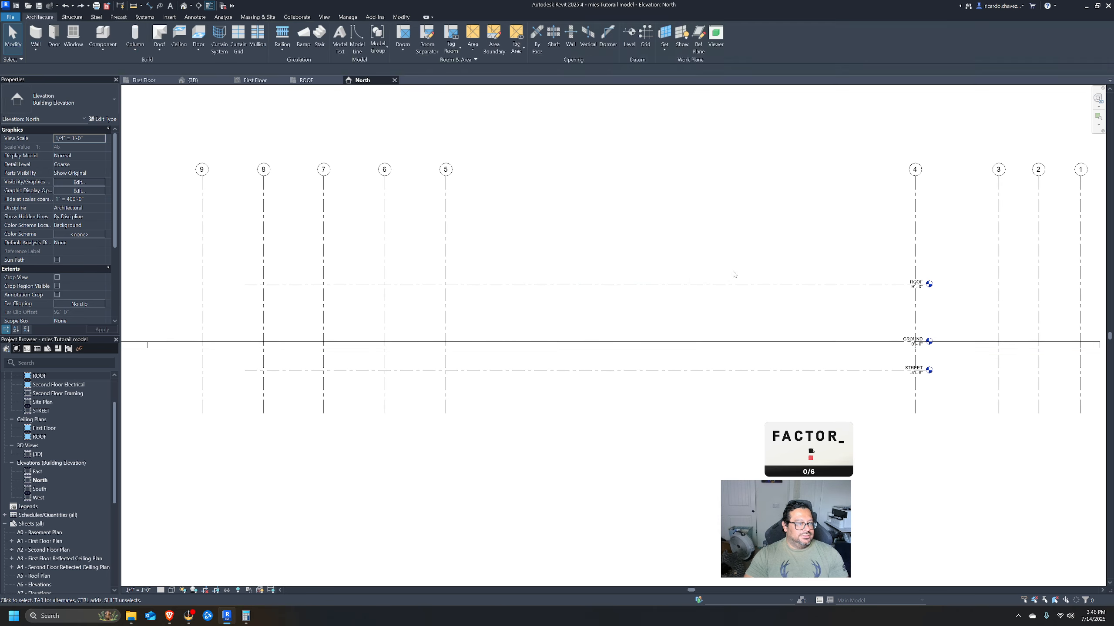
Inspect the podium slab against the GROUND level in the North elevation and against the reference image in the First Floor plan.
scroll(913, 338, "up", 4)
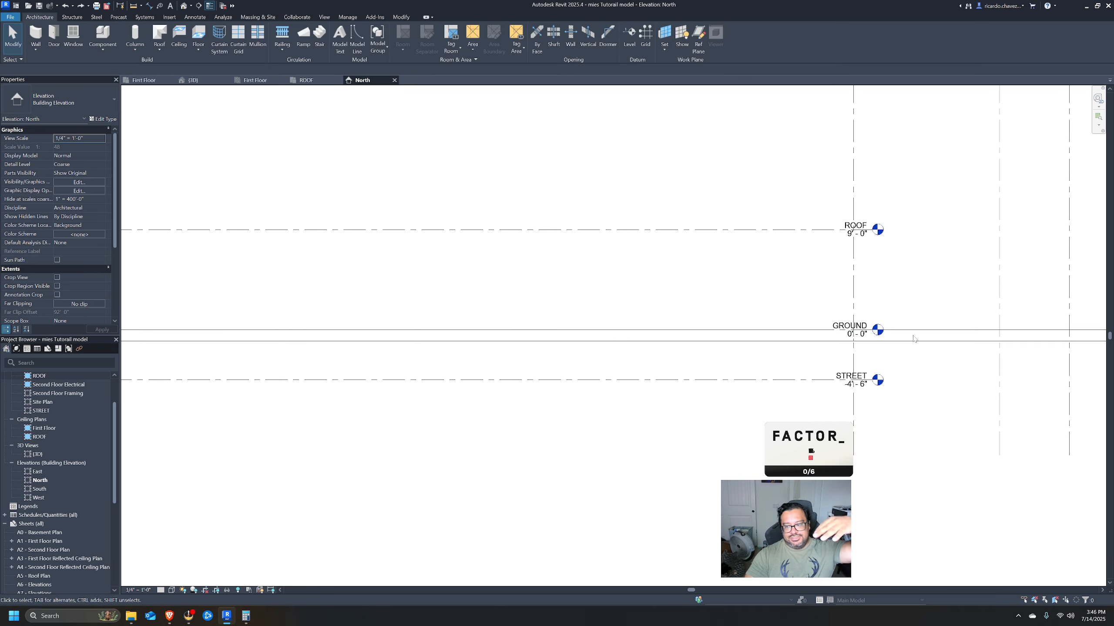
left_click(772, 335)
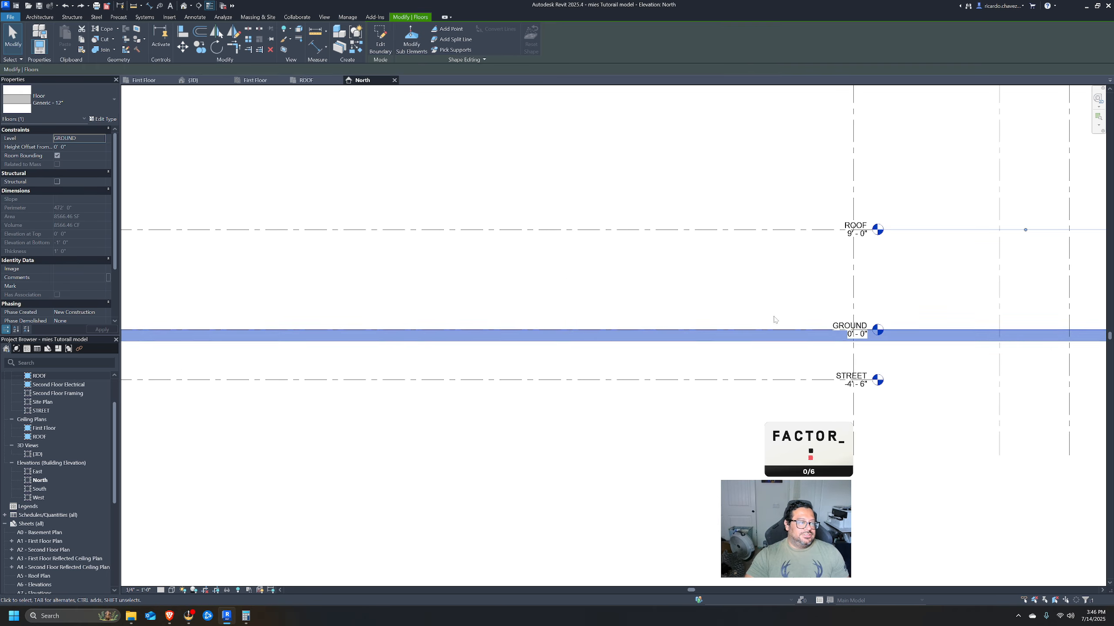
scroll(774, 320, "down", 3)
left_click(160, 83)
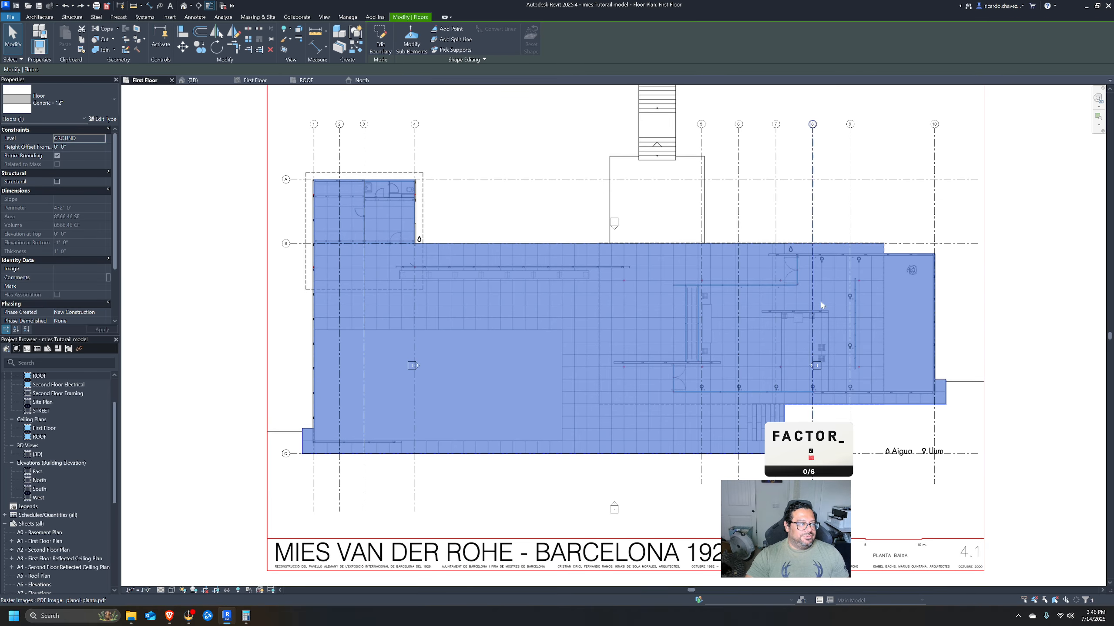
left_click(495, 217)
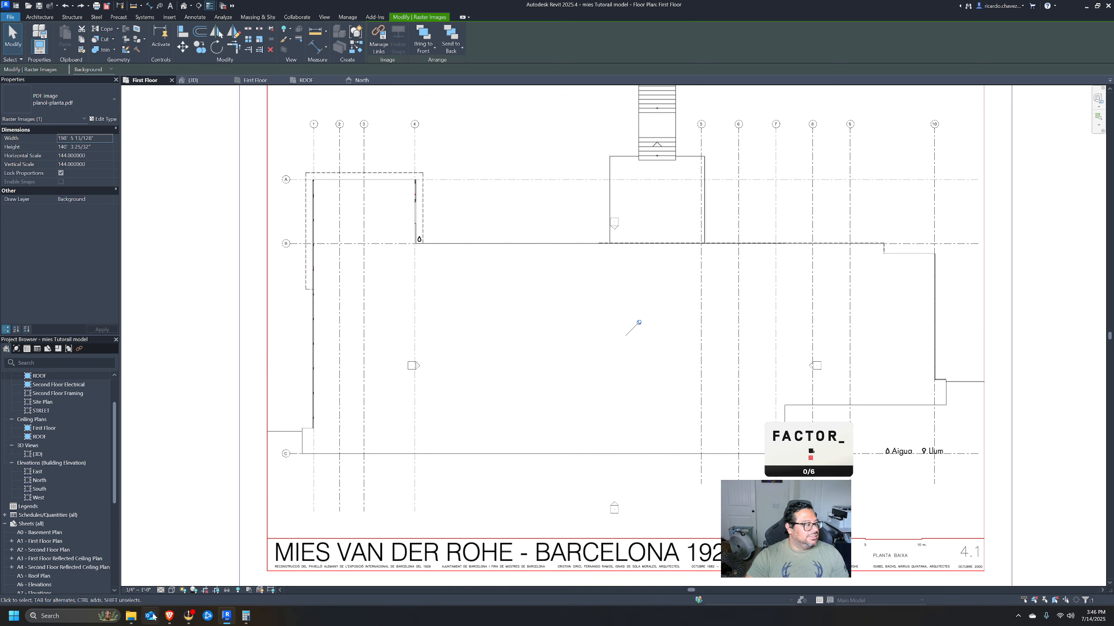
Switch to the Brave image search, examine another photo of the Barcelona Pavilion's podium, and return to Revit.
mouse_move(171, 622)
left_click(182, 592)
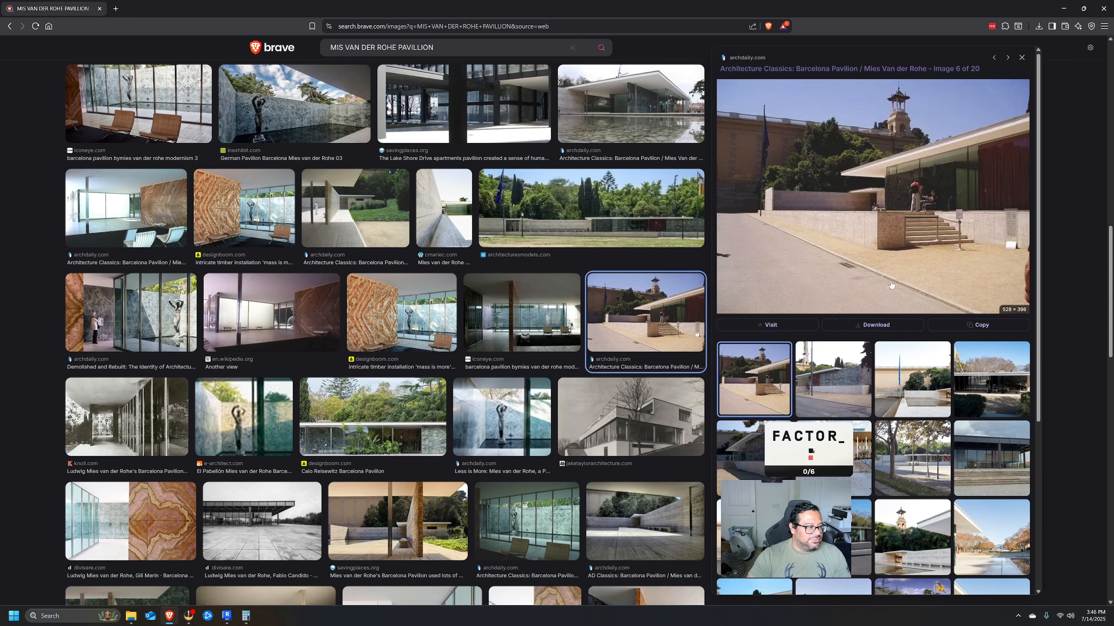
left_click(826, 388)
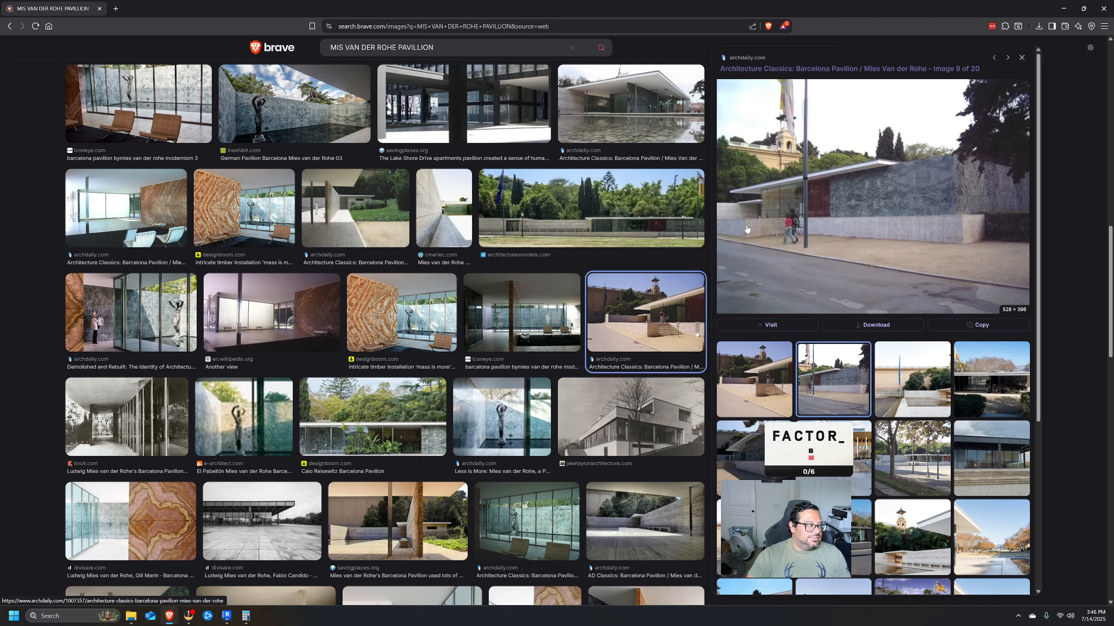
left_click(1062, 9)
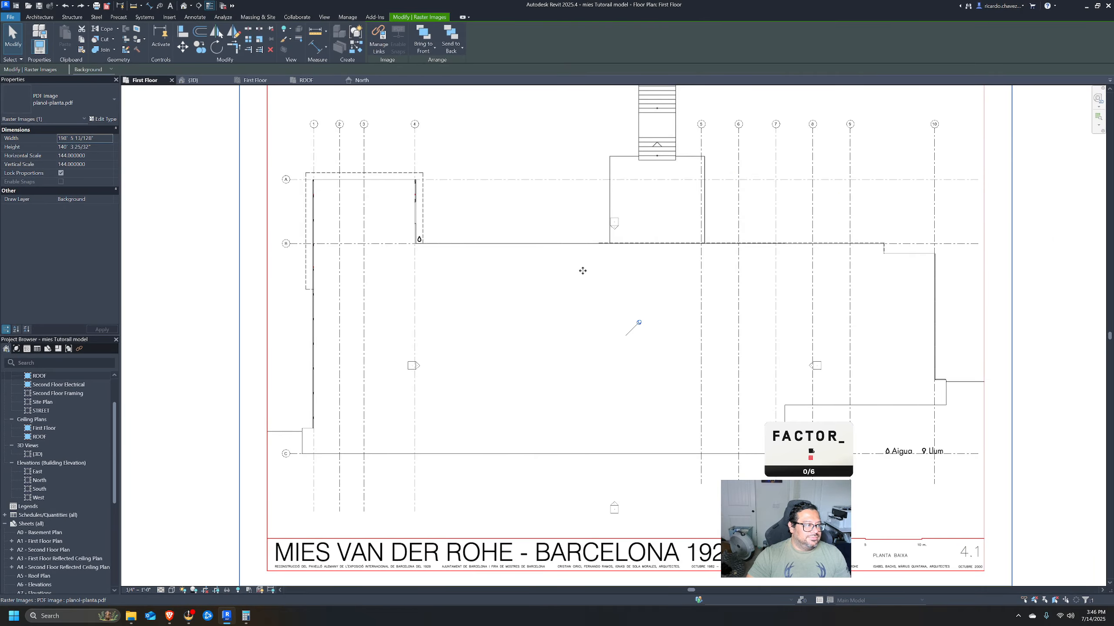
Open the podium floor's boundary for editing, cancel the edit, and delete the floor.
scroll(763, 353, "down", 3)
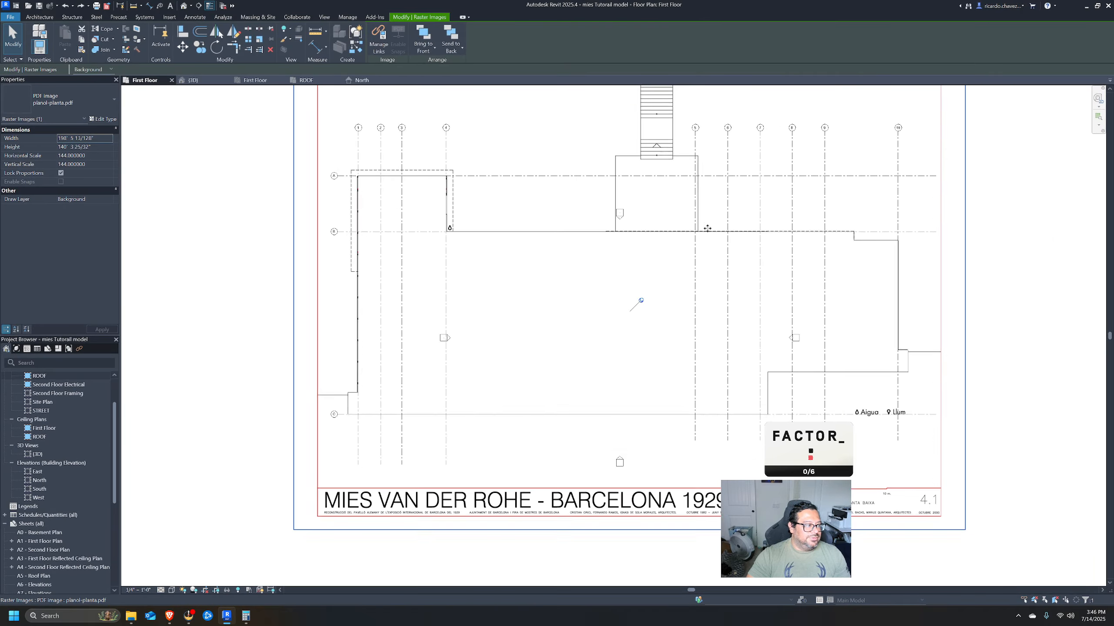
scroll(737, 269, "up", 5)
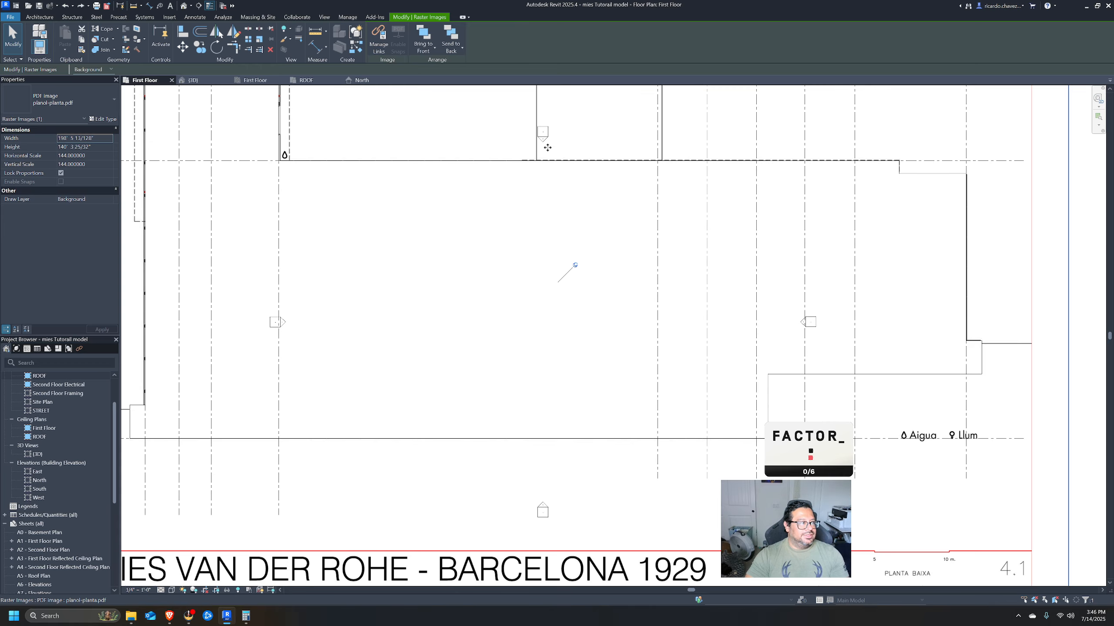
key("Escape")
left_click(499, 159)
middle_click_drag(500, 158, 609, 275)
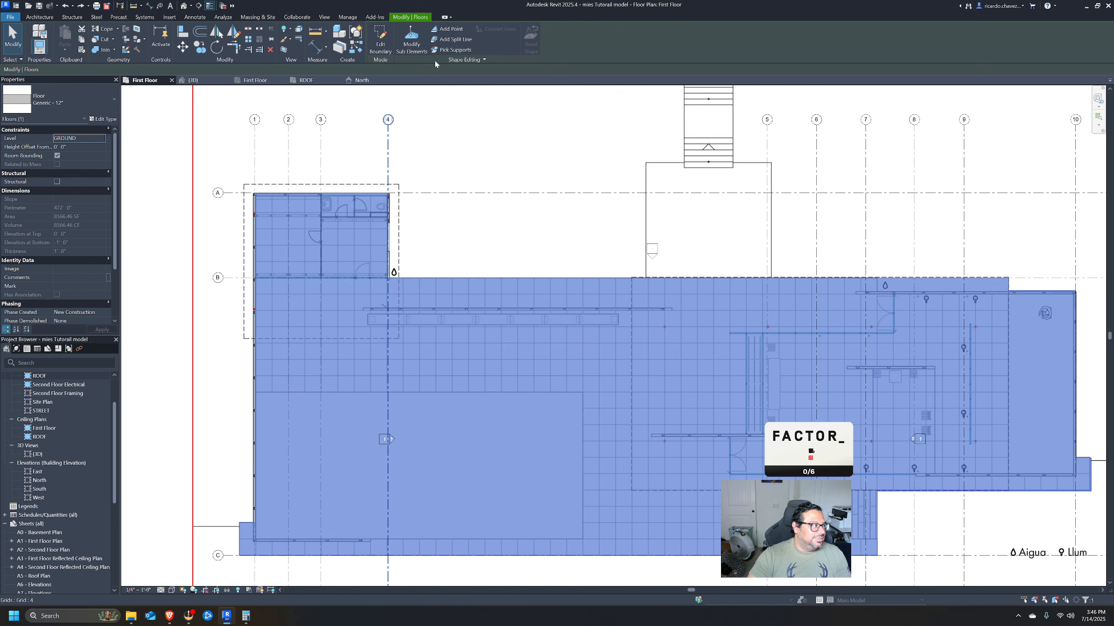
double_click(492, 280)
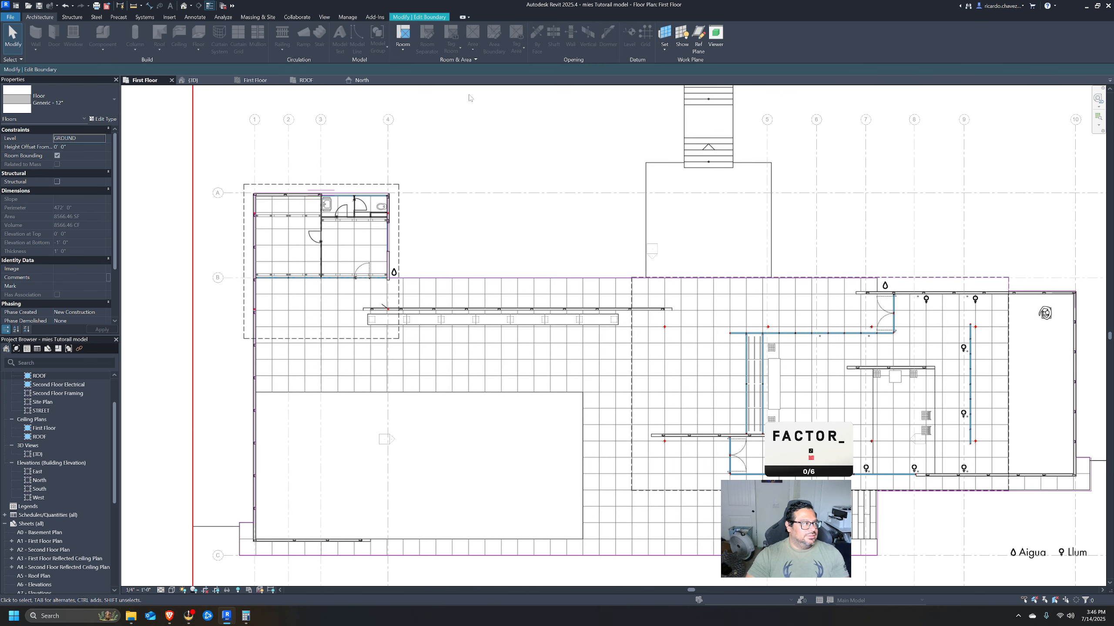
left_click(419, 18)
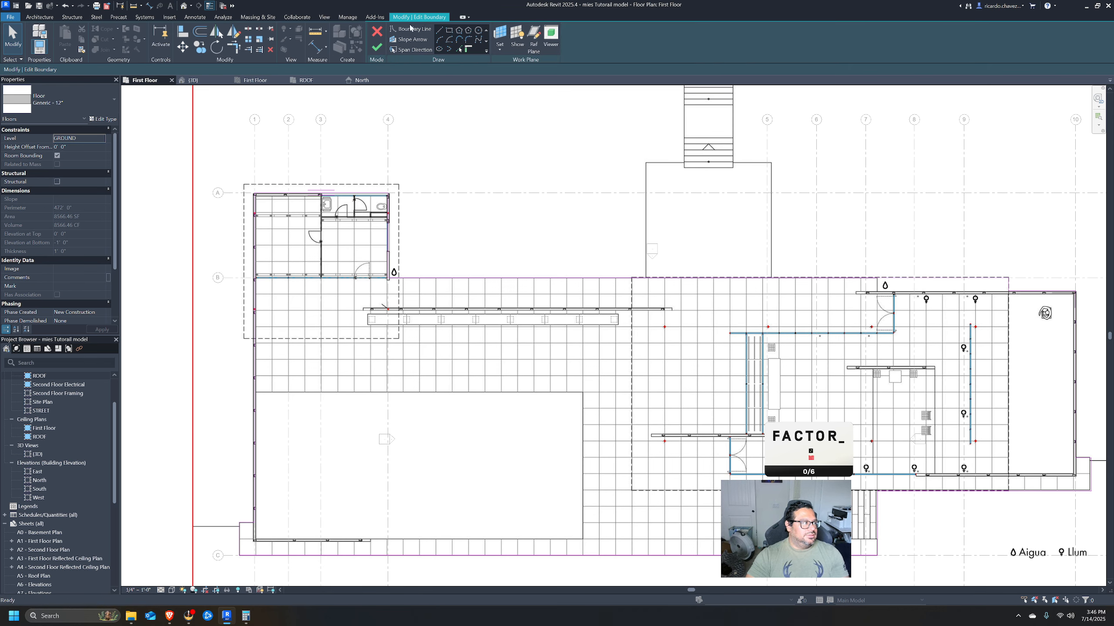
left_click(378, 32)
key("Escape")
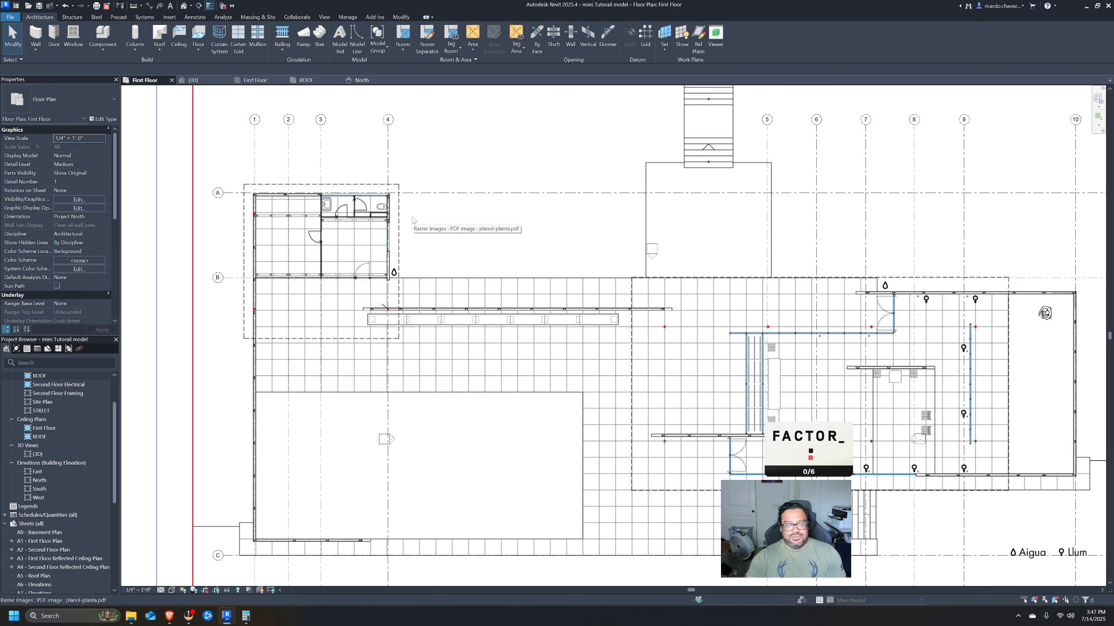
Set the ROOF level's elevation to 8'-0" in the North elevation.
left_click(372, 80)
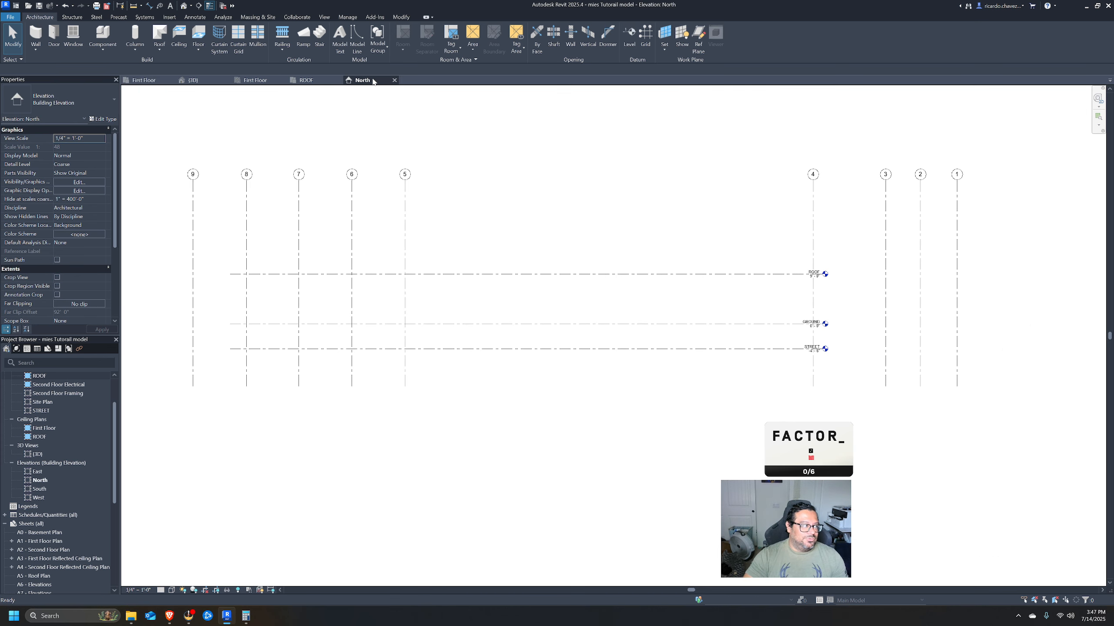
scroll(905, 318, "up", 3)
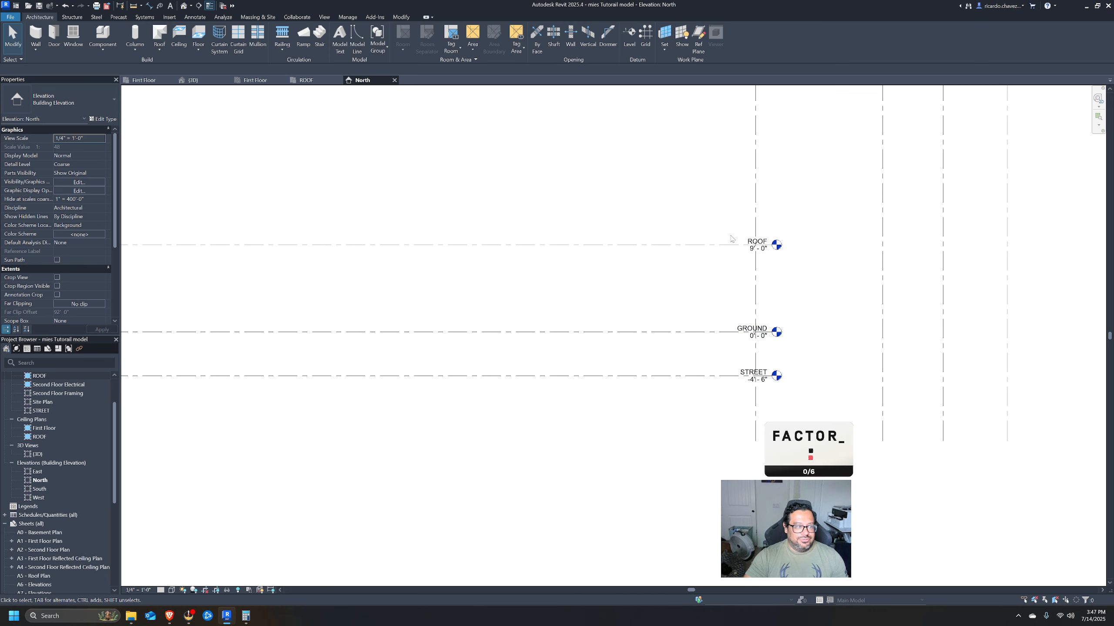
left_click(758, 245)
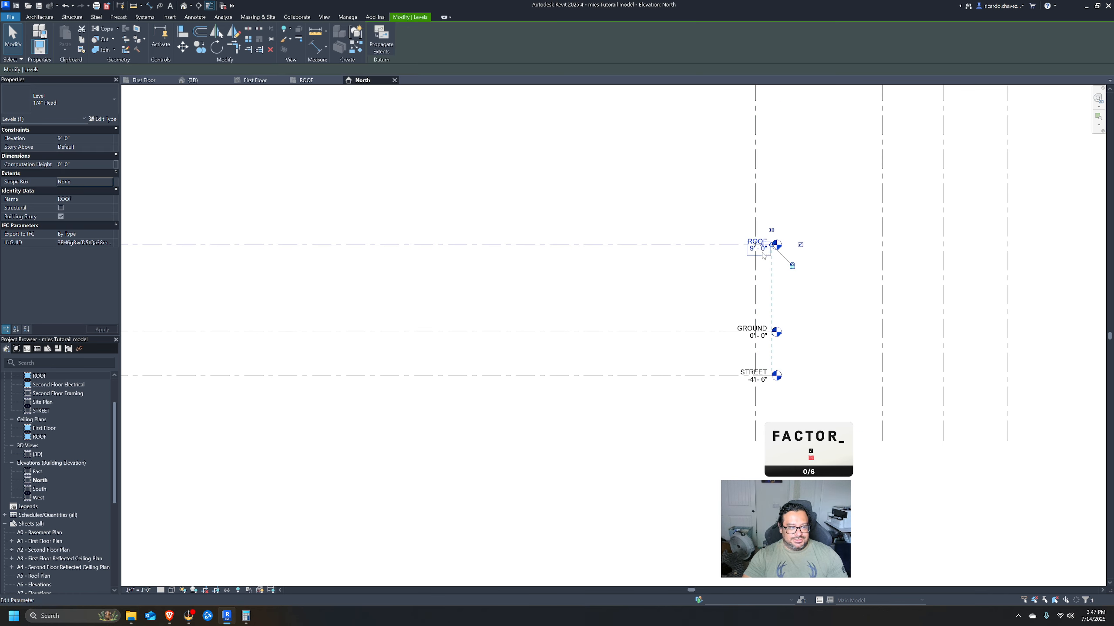
left_click(758, 249)
key("Return")
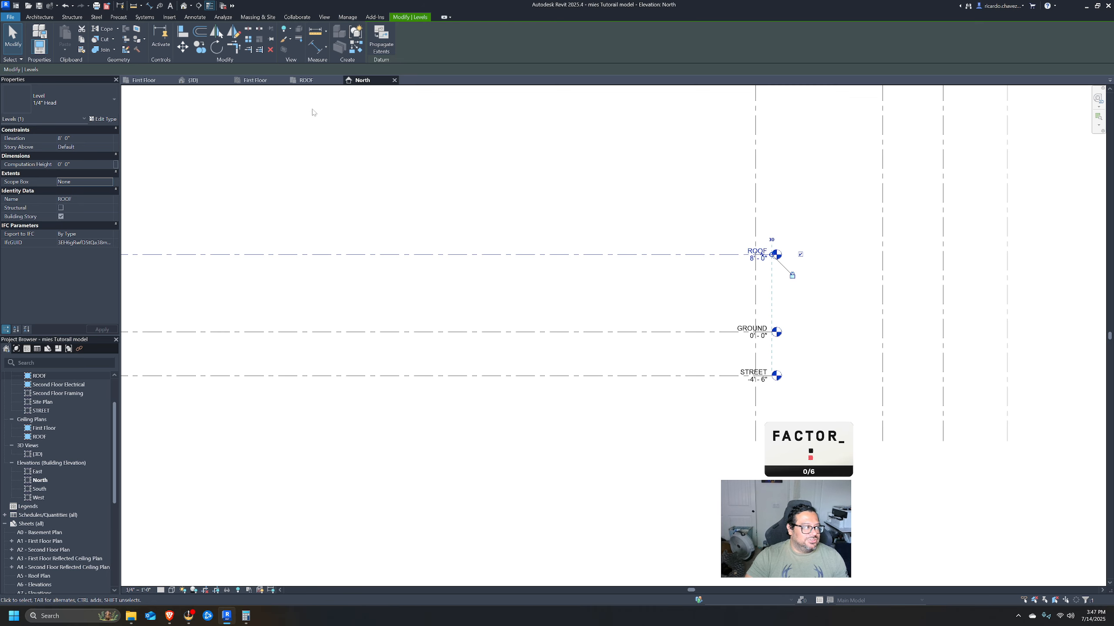
Start a new Generic - 12" floor in the First Floor plan and sketch its boundary along grid A from grid 1 to the outer wall face at grid 4.
left_click(256, 81)
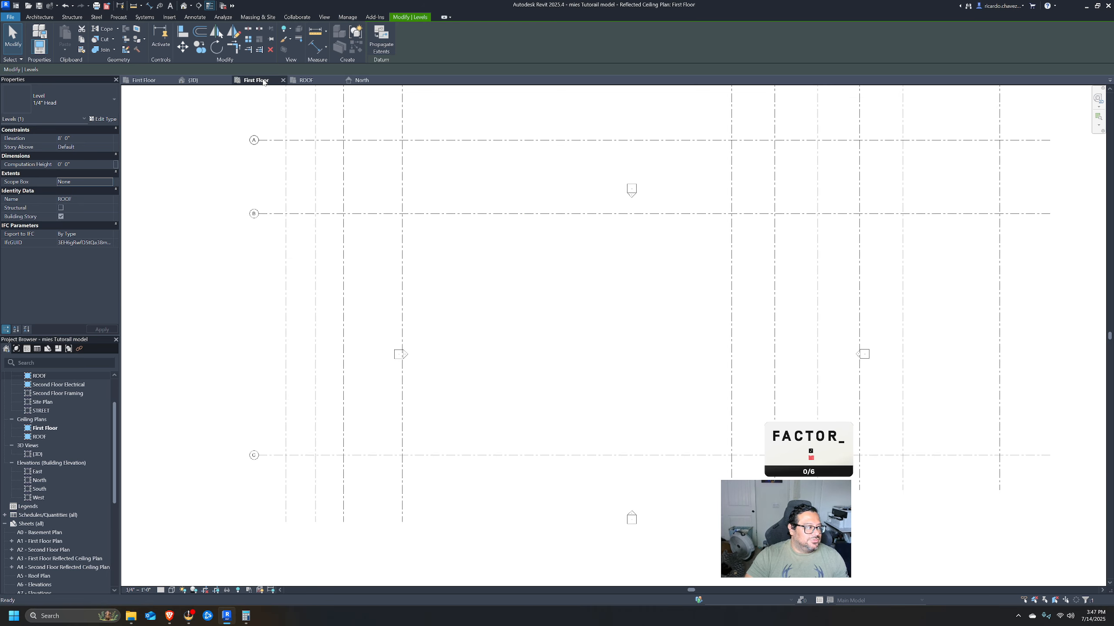
left_click(152, 81)
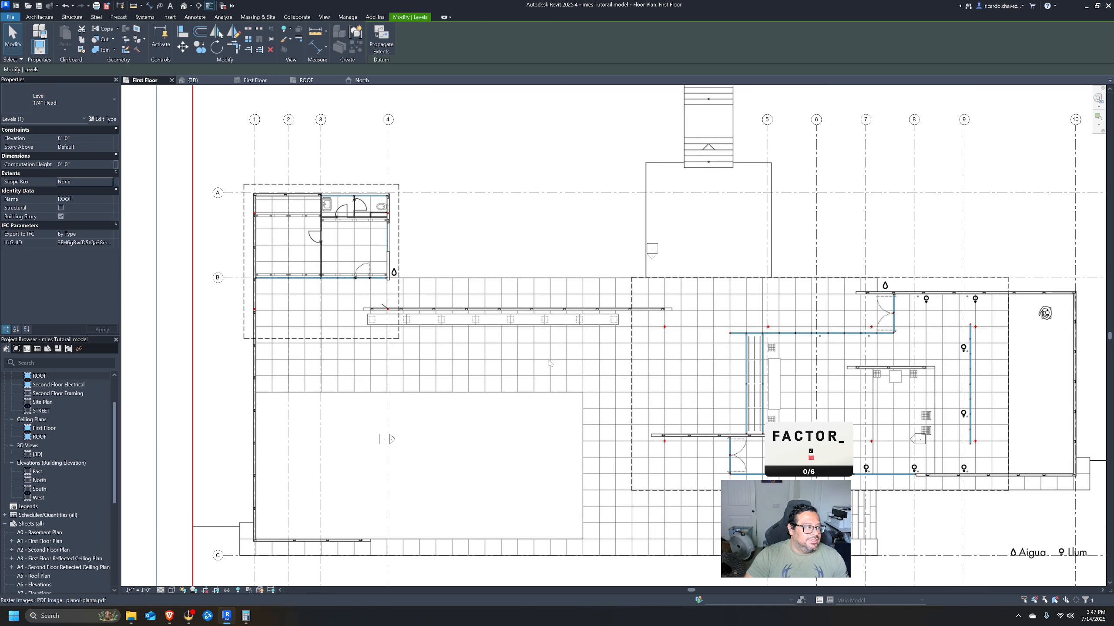
left_click(37, 16)
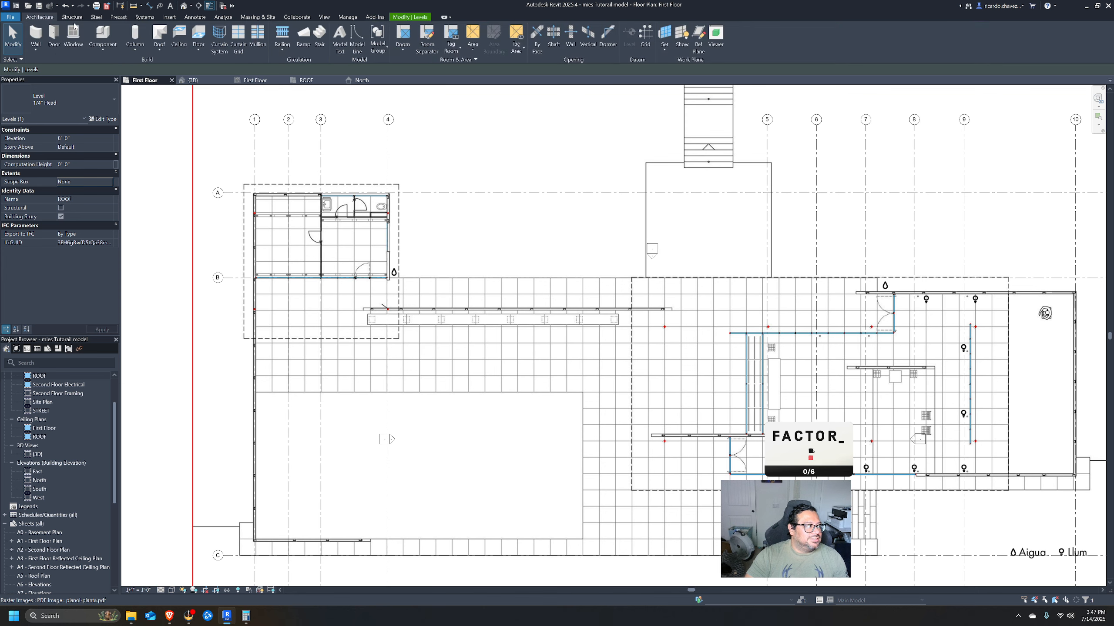
left_click(199, 35)
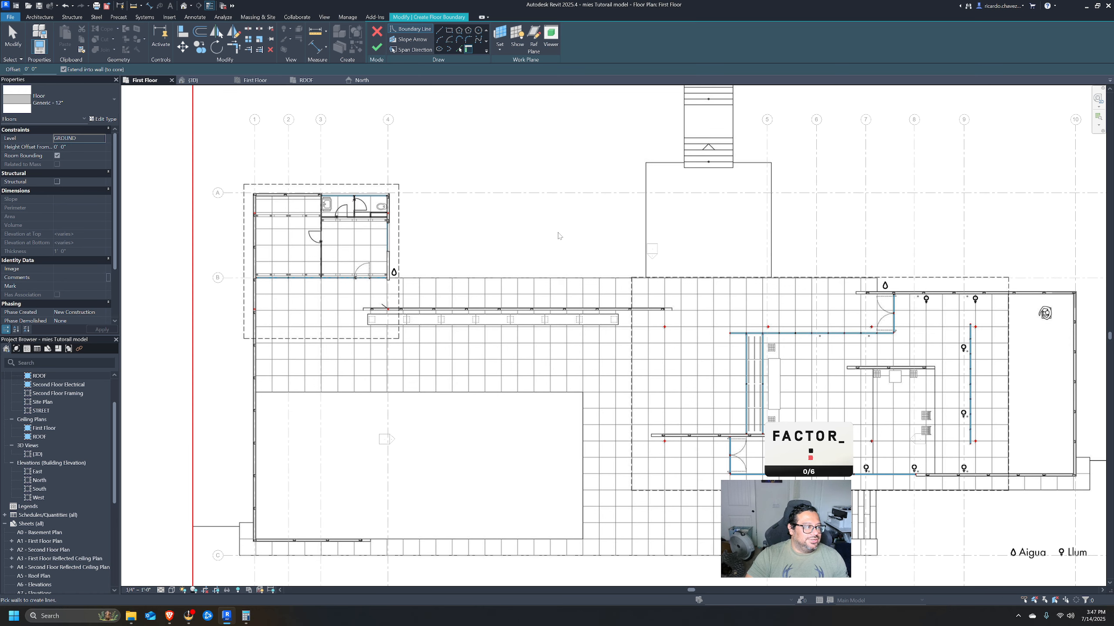
left_click(439, 30)
scroll(265, 189, "up", 2)
scroll(260, 186, "up", 1)
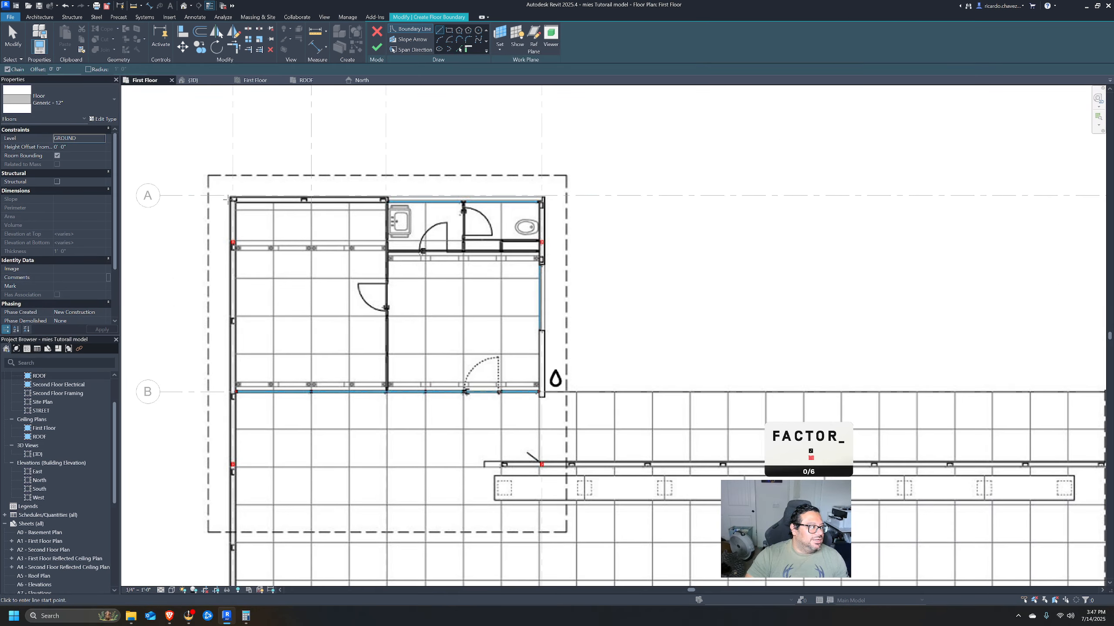
left_click(233, 195)
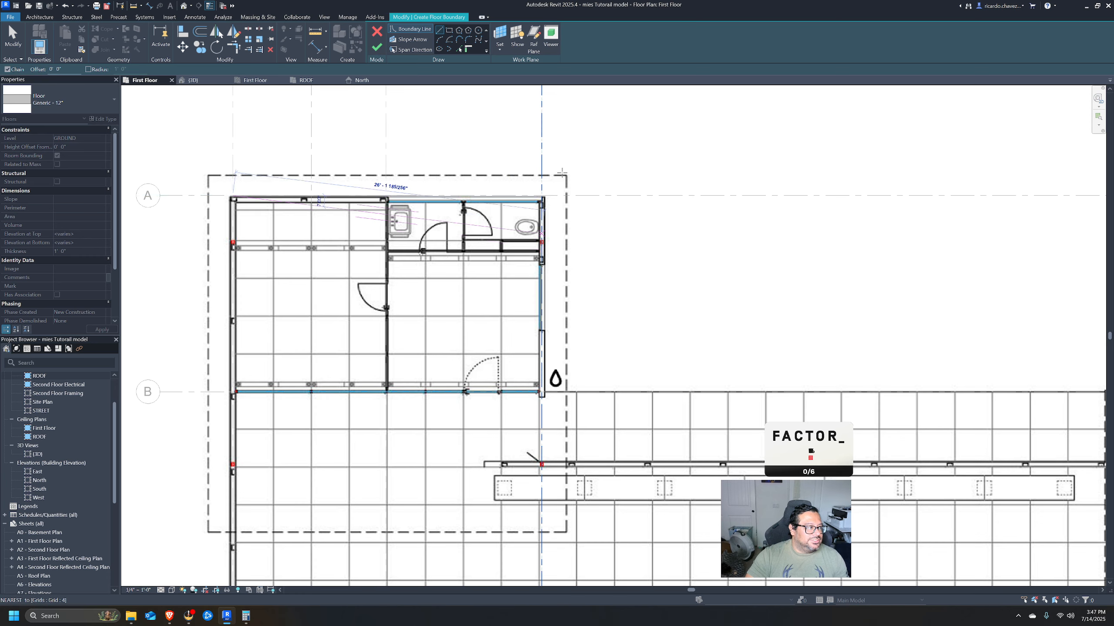
scroll(544, 196, "up", 1)
scroll(544, 195, "up", 1)
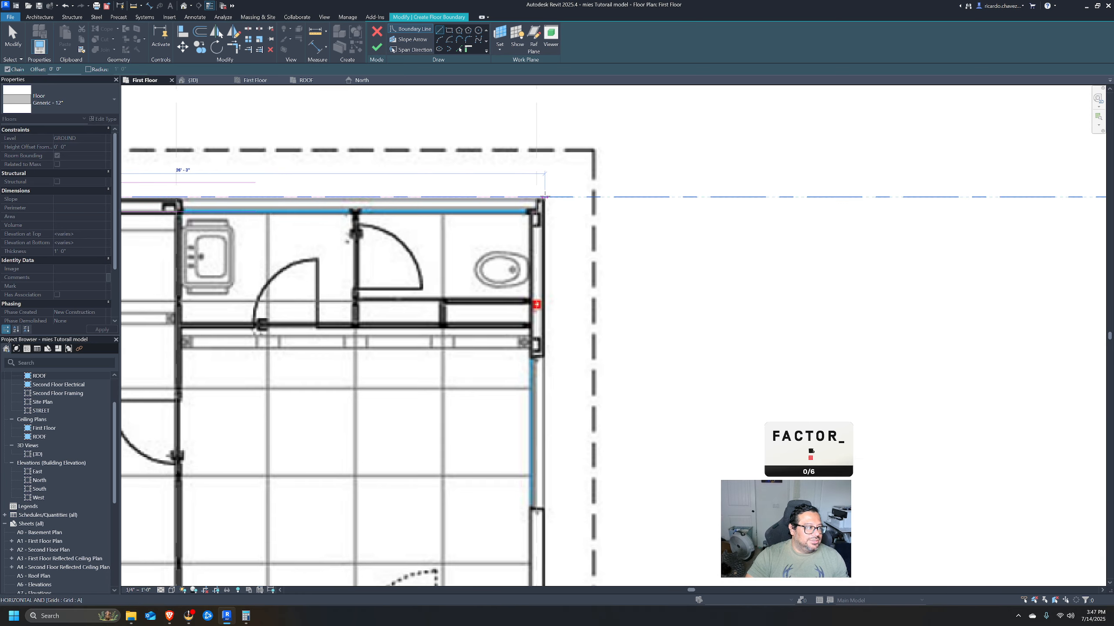
left_click(544, 196)
Continue the floor boundary down to grid B, along grid B to the podium step just past grid 7, and down to the wall's outer face.
middle_click_drag(544, 432, 512, 88)
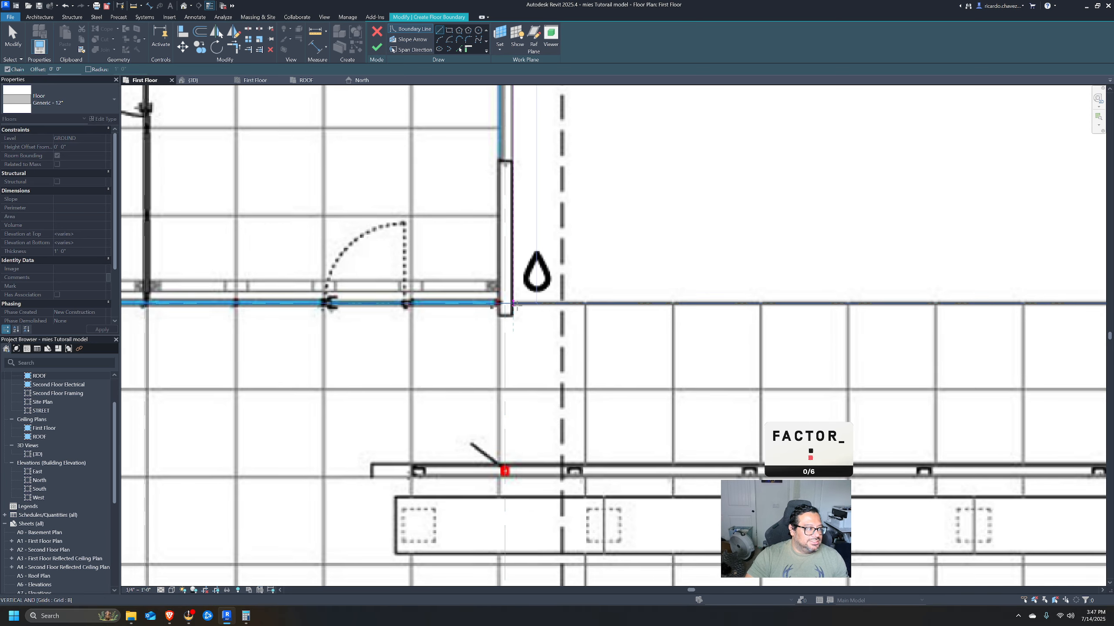
middle_click_drag(795, 359, 5, 344)
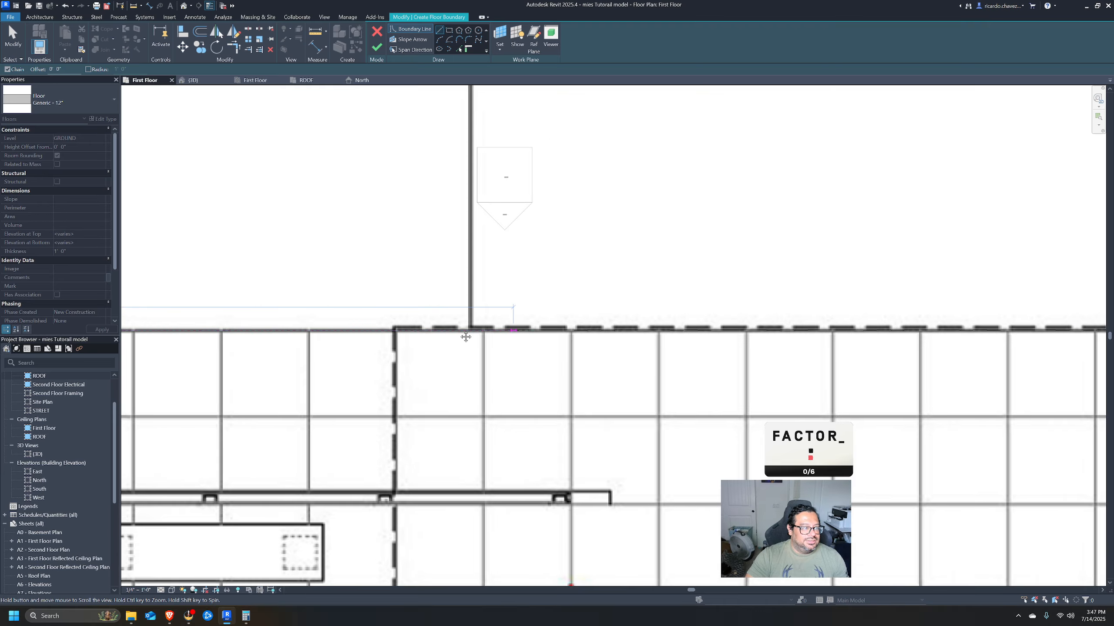
scroll(465, 335, "down", 2)
middle_click_drag(553, 317, 365, 281)
scroll(465, 250, "down", 2)
middle_click_drag(483, 272, 429, 368)
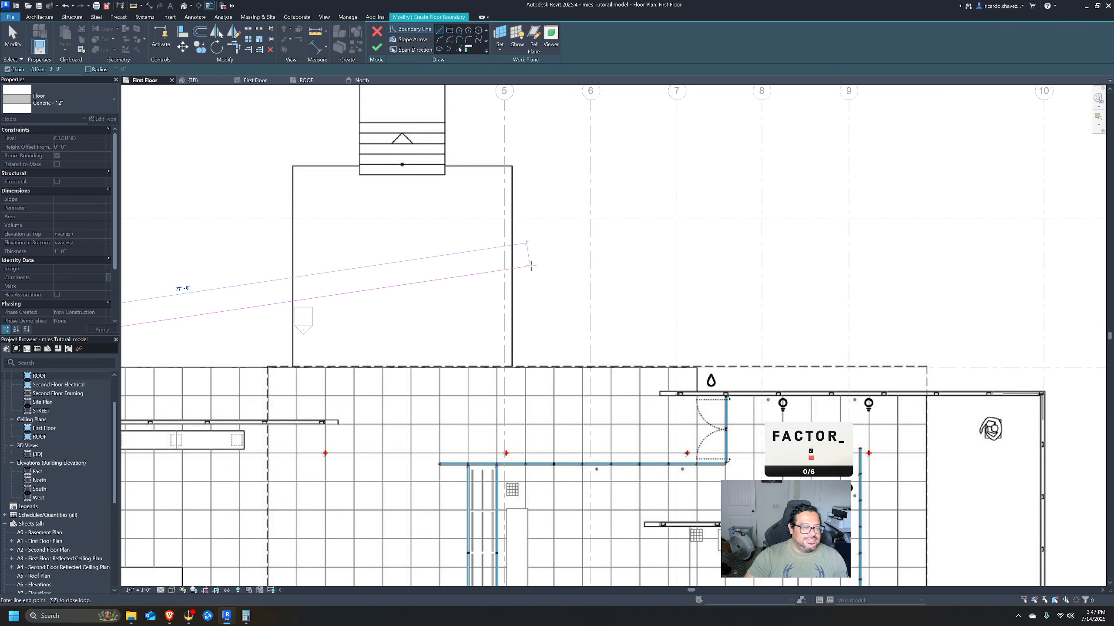
scroll(795, 391, "up", 2)
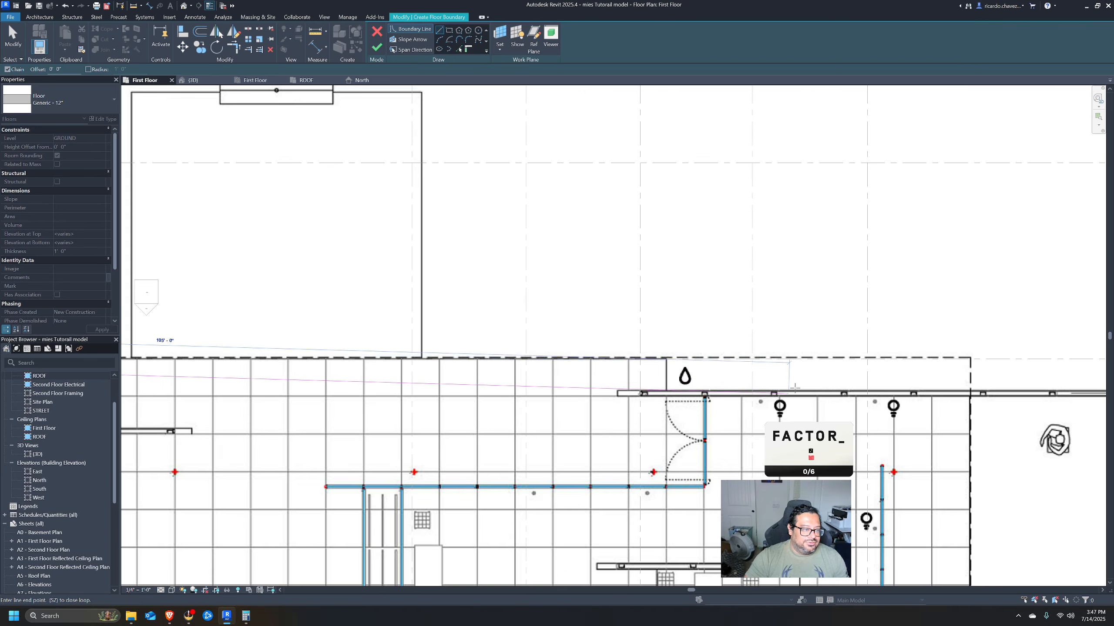
middle_click_drag(943, 367, 912, 259)
scroll(912, 259, "up", 3)
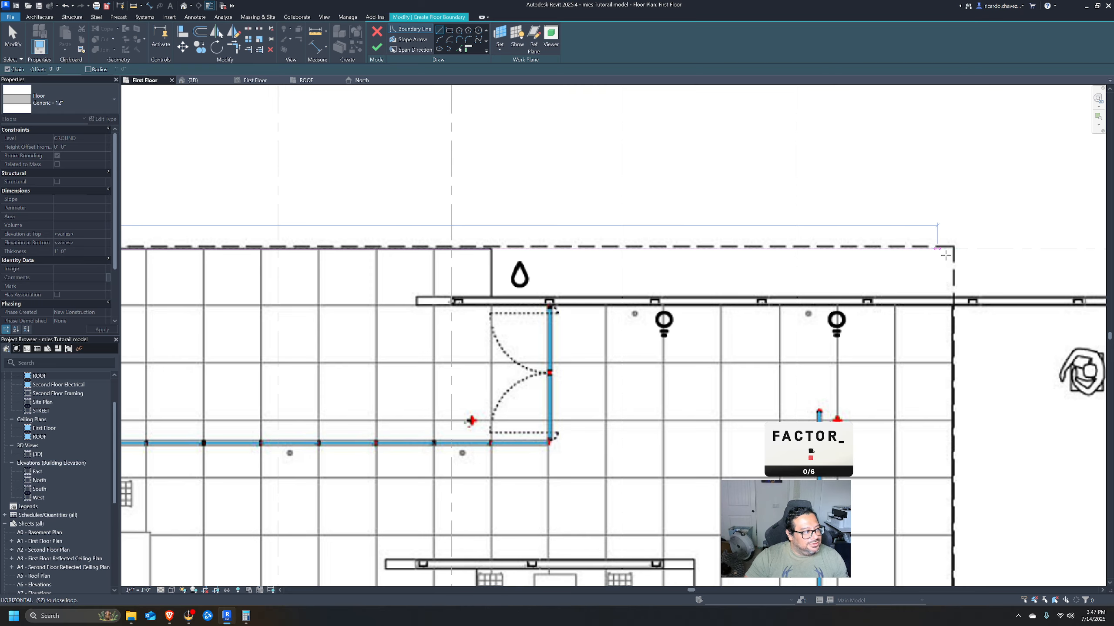
scroll(971, 254, "down", 6)
scroll(971, 254, "up", 4)
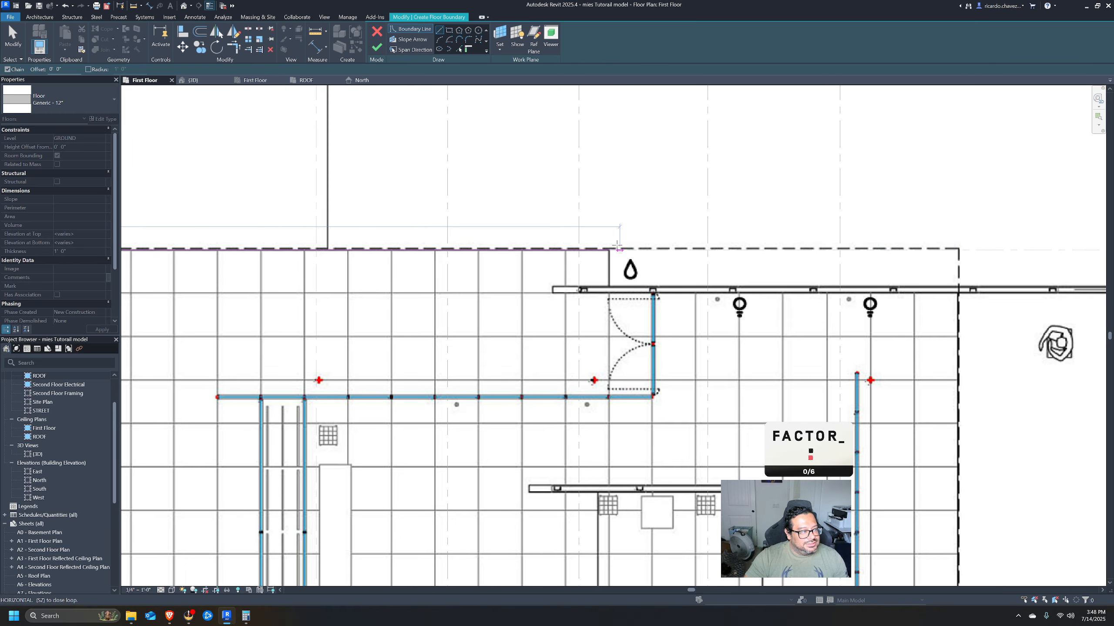
scroll(611, 249, "up", 4)
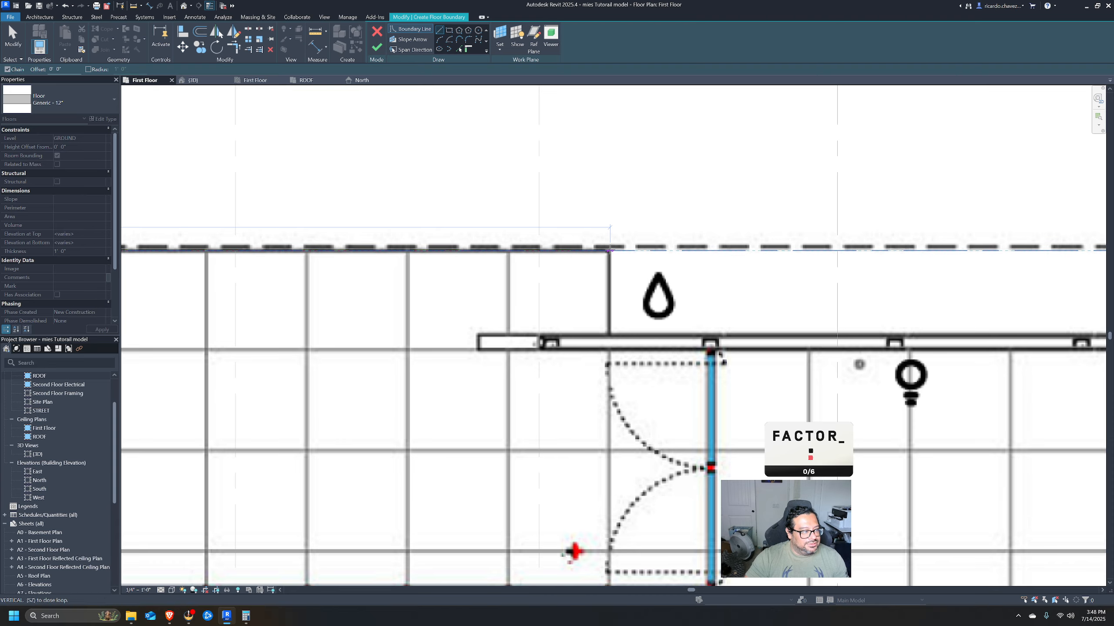
left_click(609, 250)
left_click(610, 335)
Continue the floor boundary along the wall's outer face to the corner at grid 10 and down to the small podium projection.
middle_click_drag(870, 337, 139, 215)
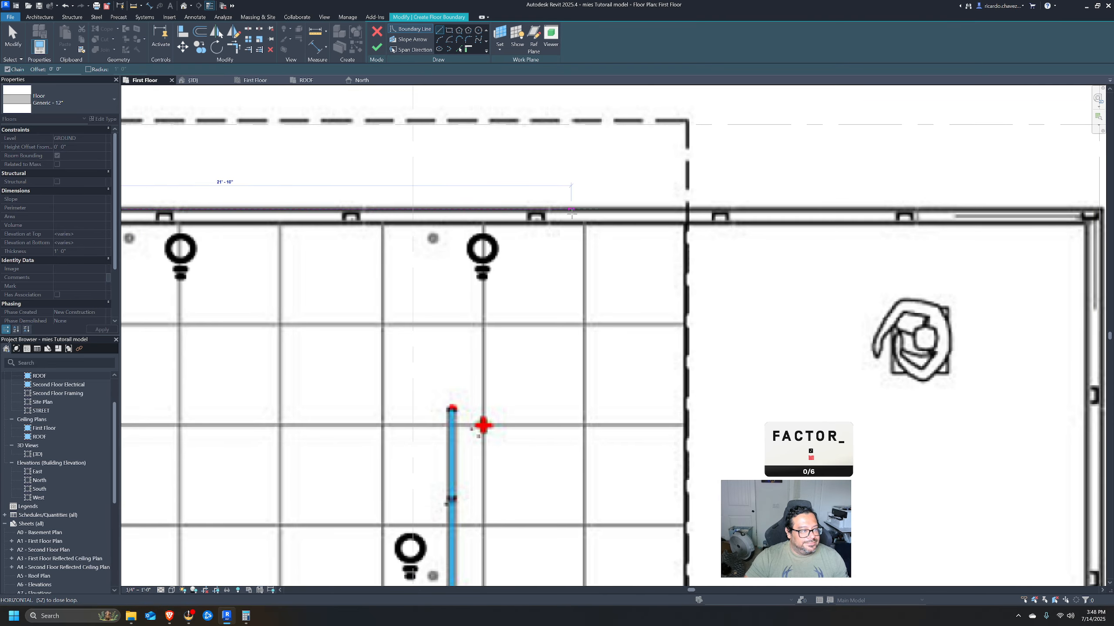
middle_click_drag(572, 217, 364, 235)
left_click(897, 232)
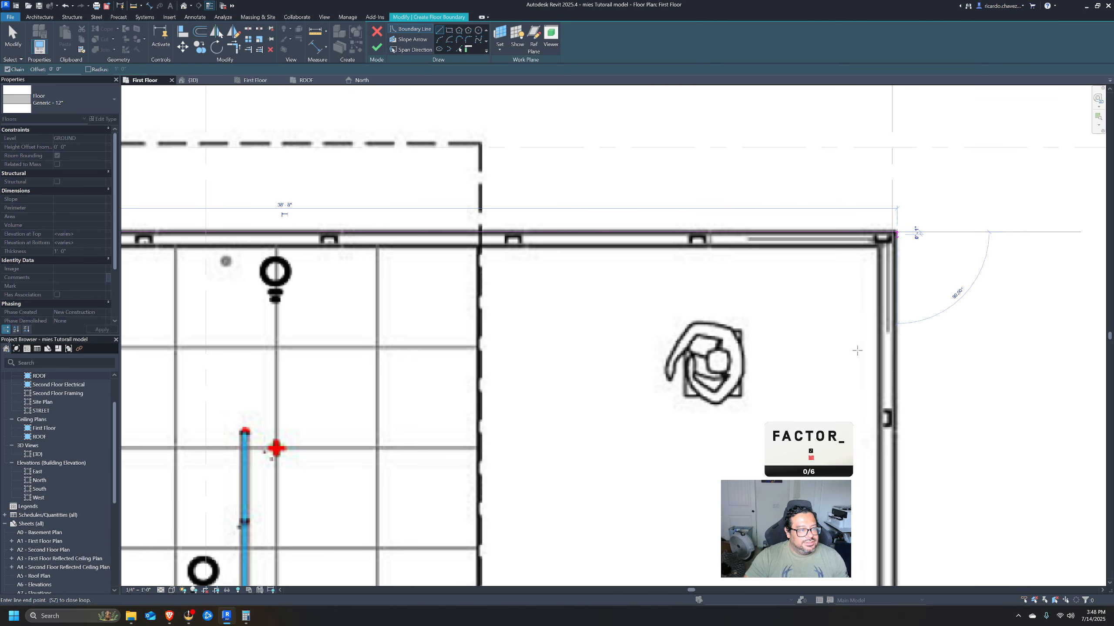
middle_click_drag(875, 368, 845, 15)
scroll(893, 246, "down", 3)
middle_click_drag(878, 476, 816, 132)
scroll(808, 267, "up", 3)
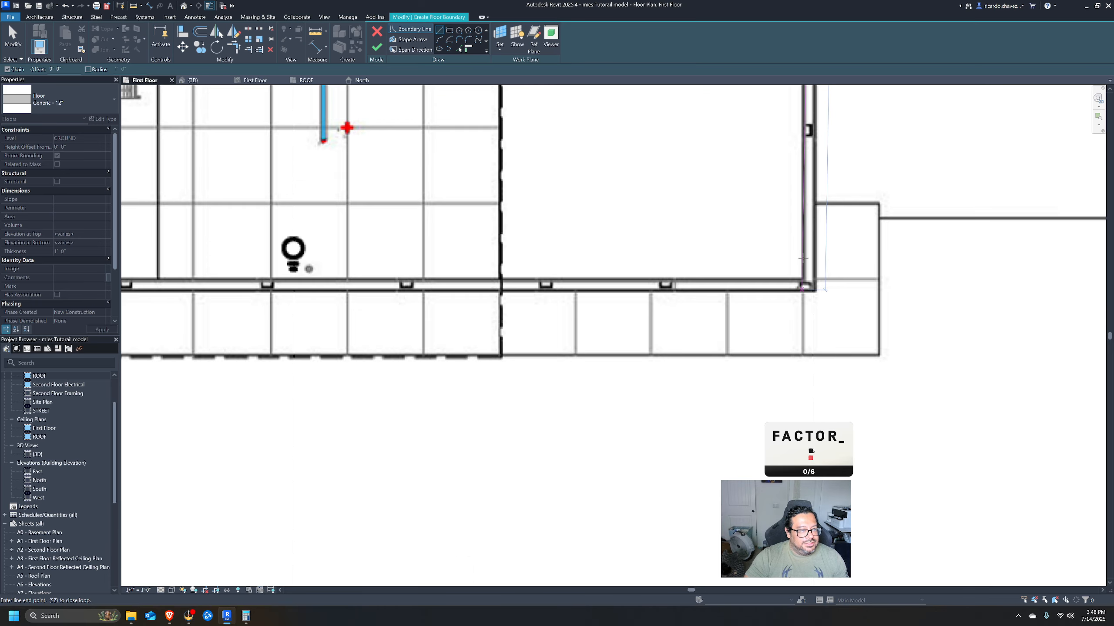
left_click(823, 156)
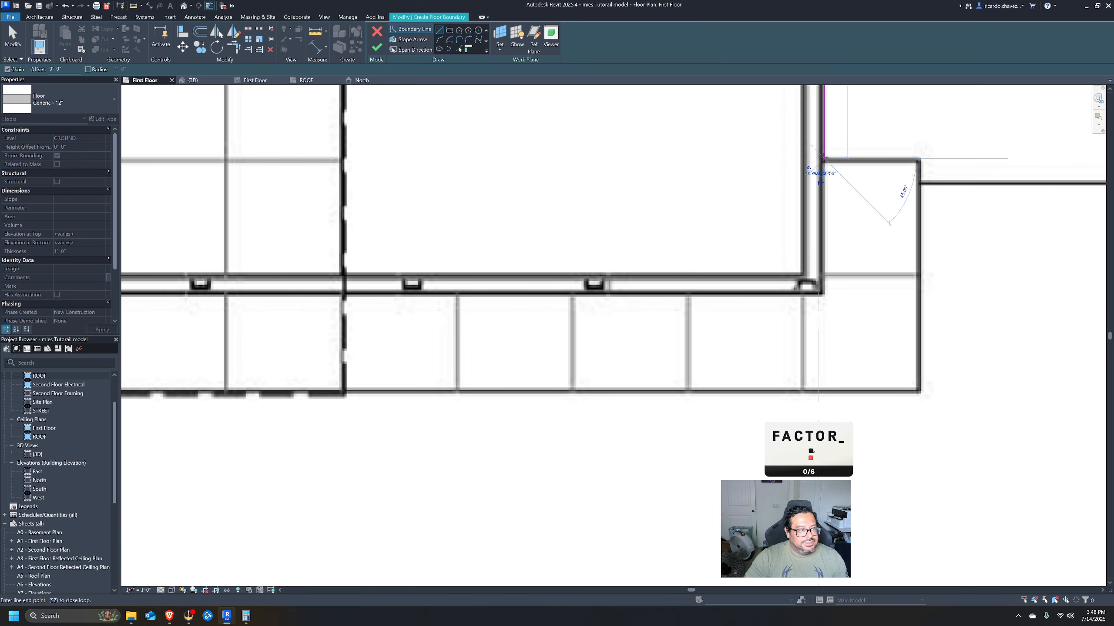
Continue the floor boundary around the small podium projection at grid 10 and along the podium edge to the stair's inner corner near grid 7.
left_click(918, 158)
left_click(918, 391)
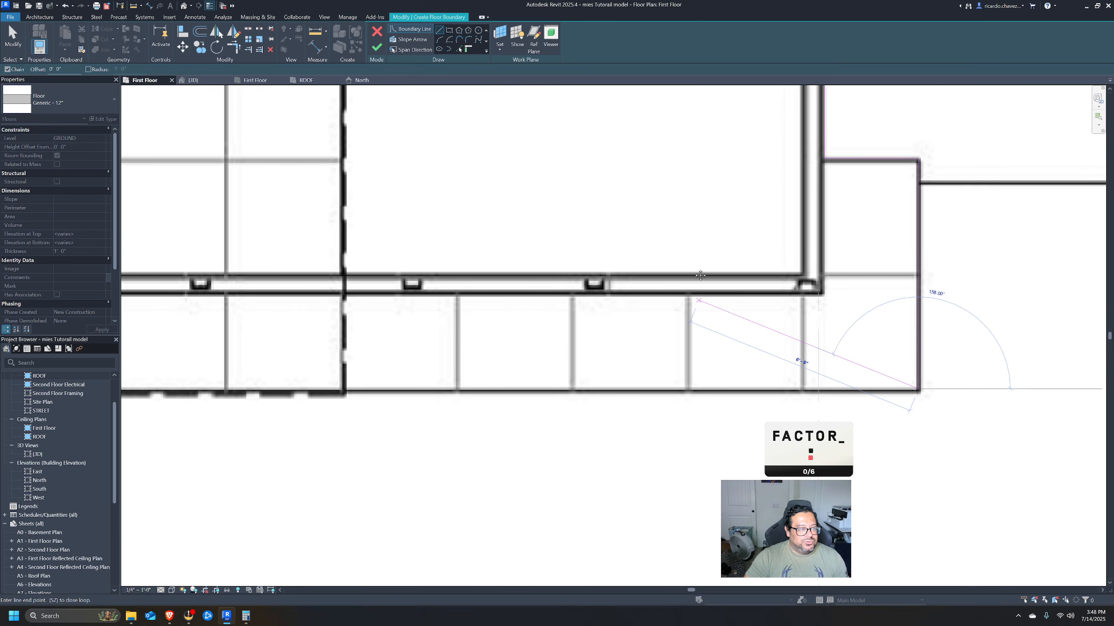
scroll(700, 276, "down", 2)
middle_click_drag(167, 295, 672, 276)
scroll(491, 277, "down", 2)
middle_click_drag(271, 291, 393, 268)
scroll(604, 283, "up", 3)
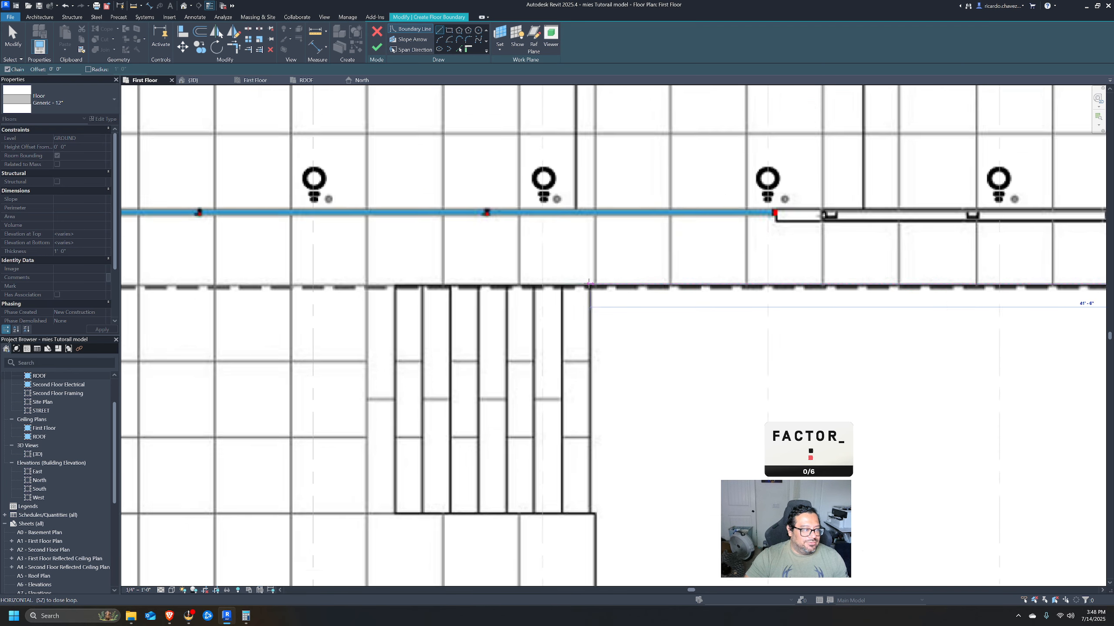
middle_click_drag(542, 279, 771, 250)
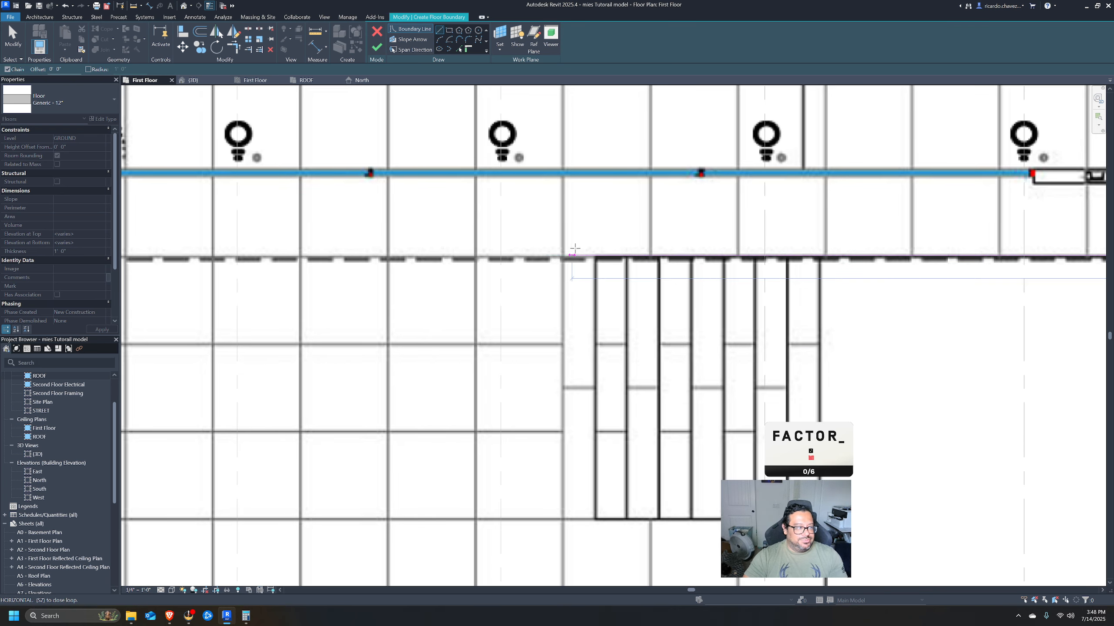
left_click(600, 253)
scroll(598, 253, "up", 3)
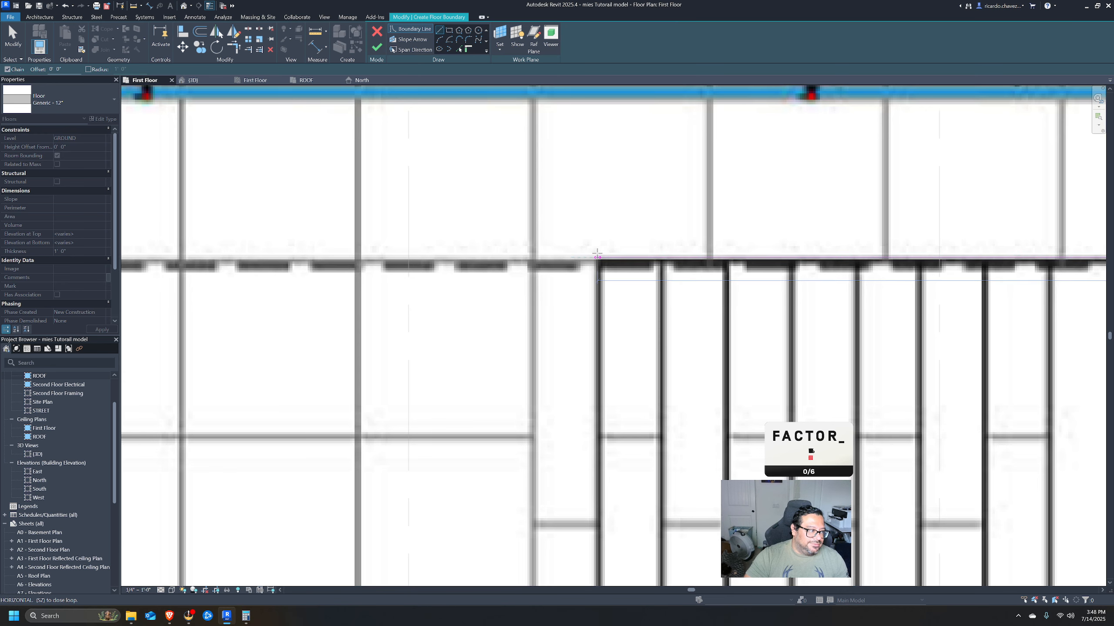
Continue the floor boundary down the stair's inner side, along its landing edge to the outer podium corner, and down to grid C.
middle_click_drag(604, 366, 606, 528)
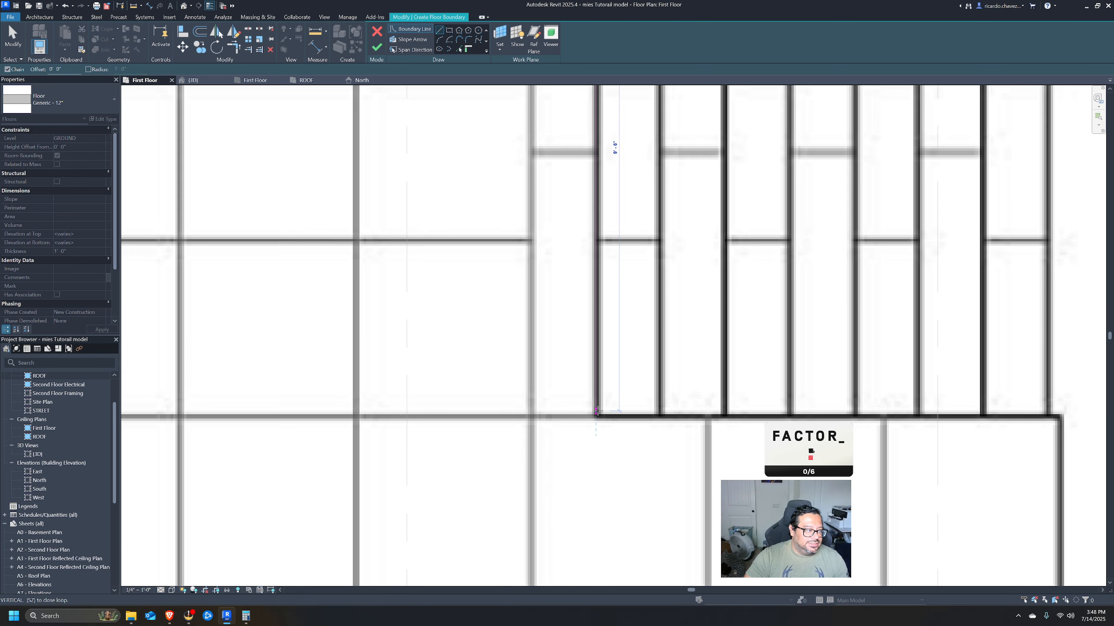
left_click(1061, 415)
scroll(935, 178, "down", 3)
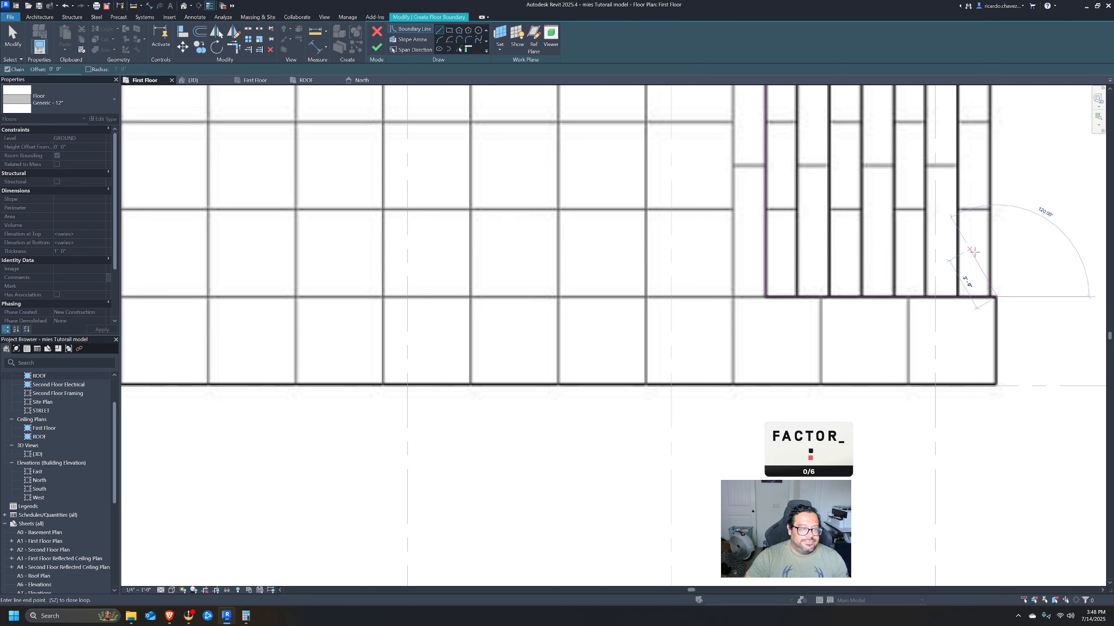
scroll(969, 250, "down", 2)
left_click(988, 339)
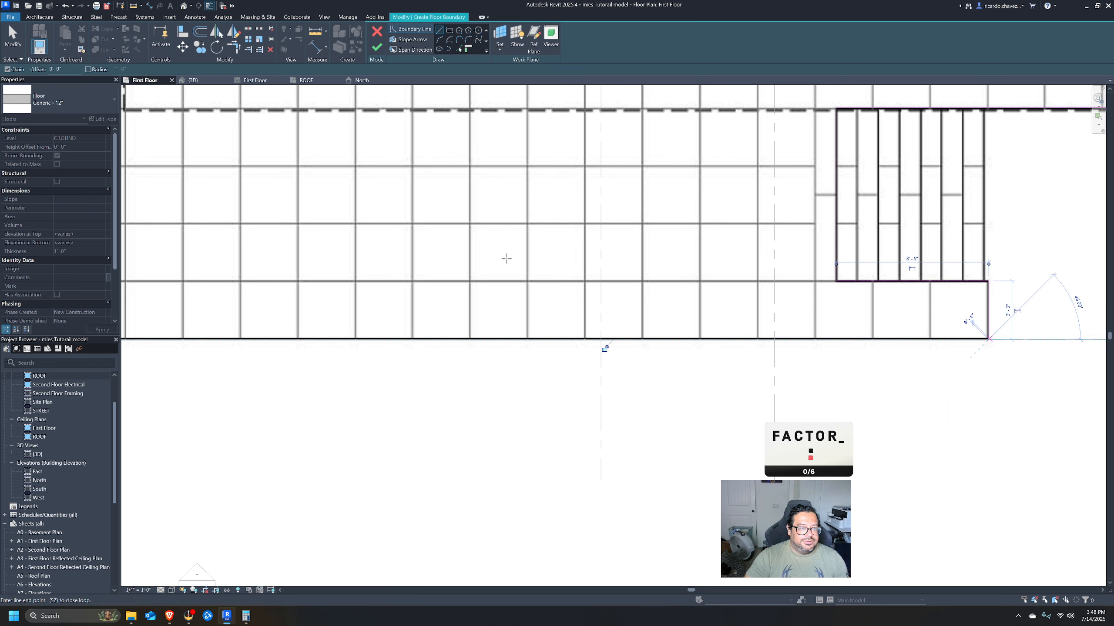
Continue the floor boundary along grid C to the podium's far corner near grid 1, up the projection, and in to the wall's outer face.
middle_click_drag(308, 221, 895, 306)
mouse_move(206, 372)
middle_mouse_down()
mouse_move(395, 378)
mouse_move(944, 338)
middle_mouse_up()
middle_click_drag(514, 340, 1046, 347)
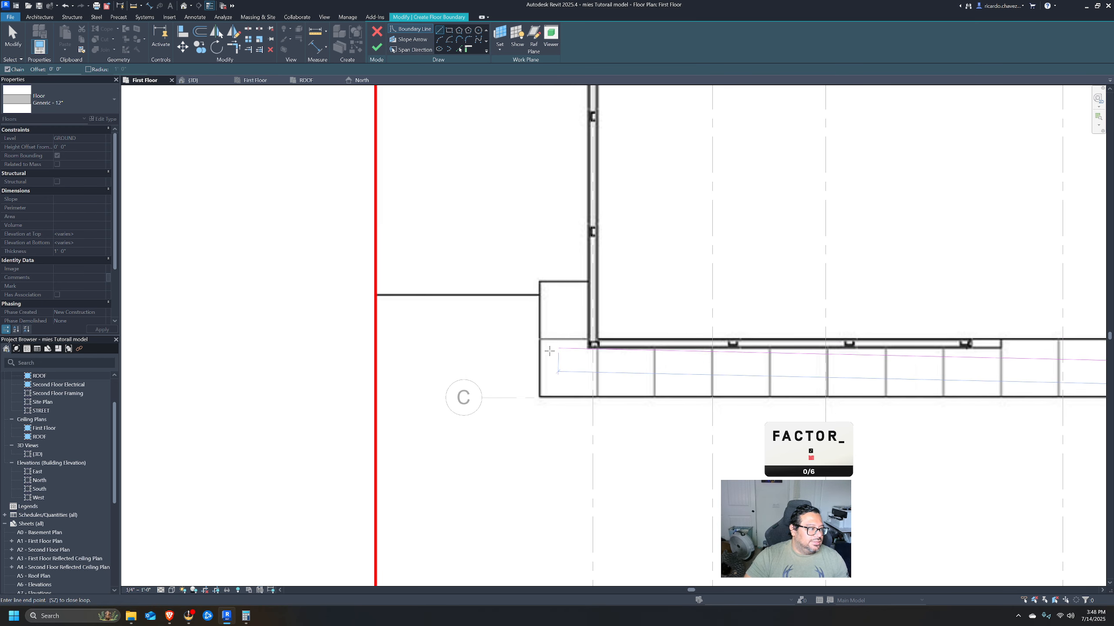
left_click(540, 395)
scroll(540, 395, "up", 3)
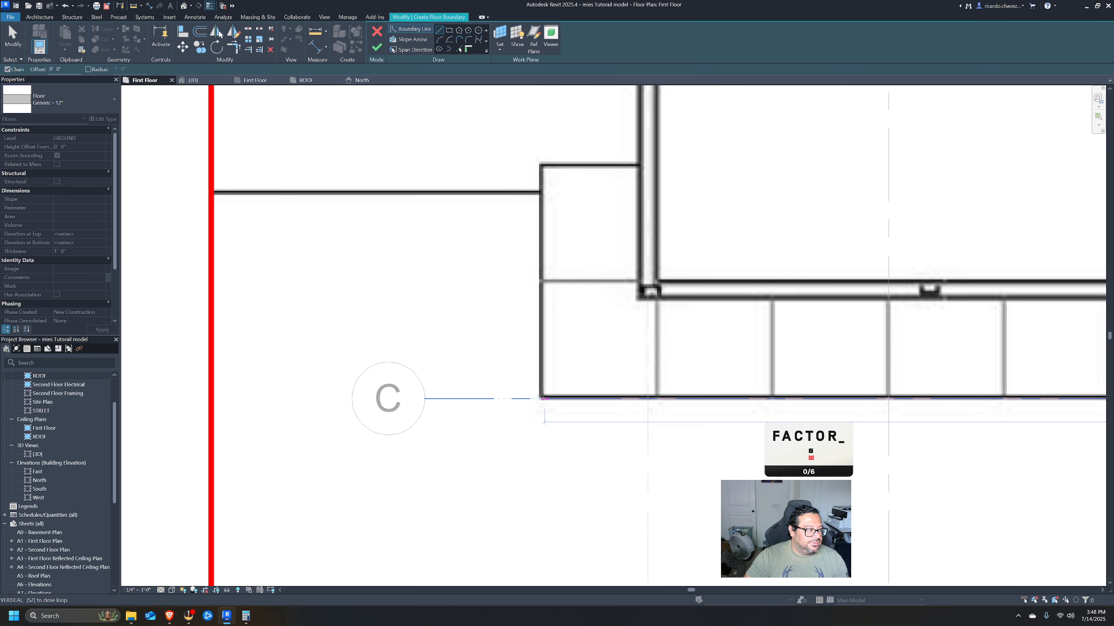
left_click(543, 165)
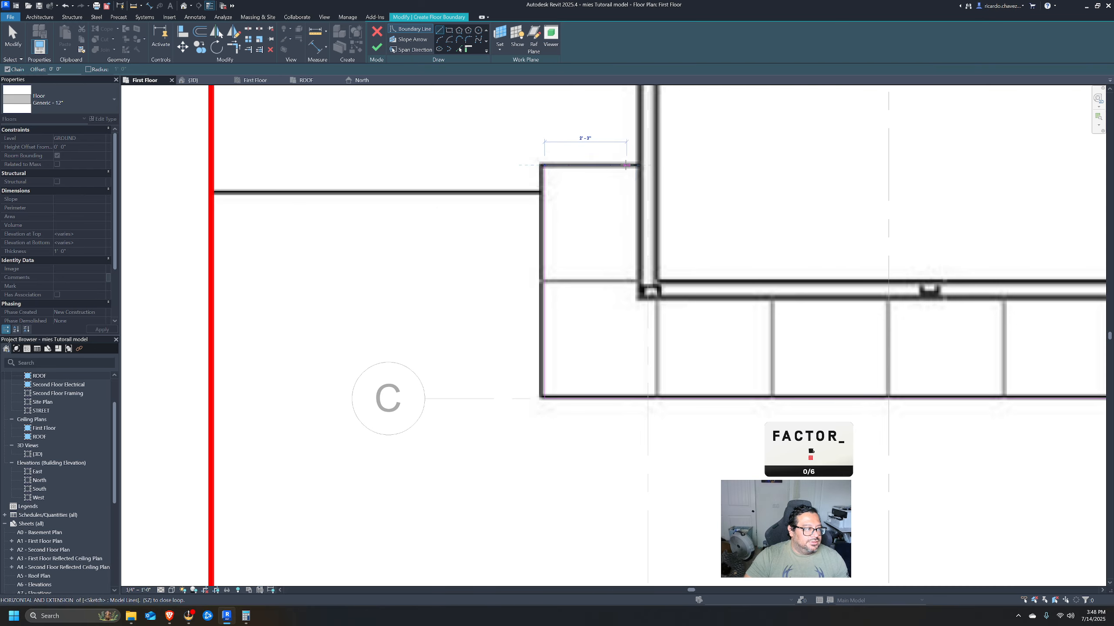
left_click(639, 165)
Close the floor boundary by running it up the wall's outer face along grid 1 to the corner at grid A.
scroll(638, 163, "down", 2)
middle_click_drag(645, 132, 647, 448)
scroll(647, 447, "down", 1)
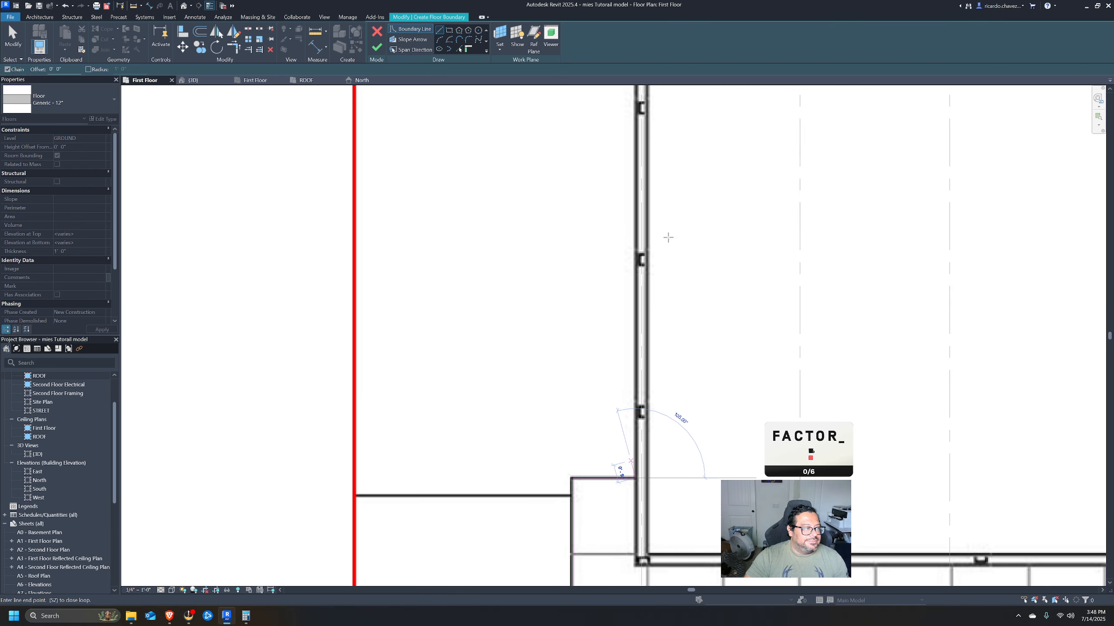
scroll(667, 239, "down", 1)
middle_click_drag(664, 189, 653, 482)
middle_click_drag(622, 231, 599, 417)
middle_click_drag(684, 127, 648, 465)
middle_click_drag(579, 90, 576, 295)
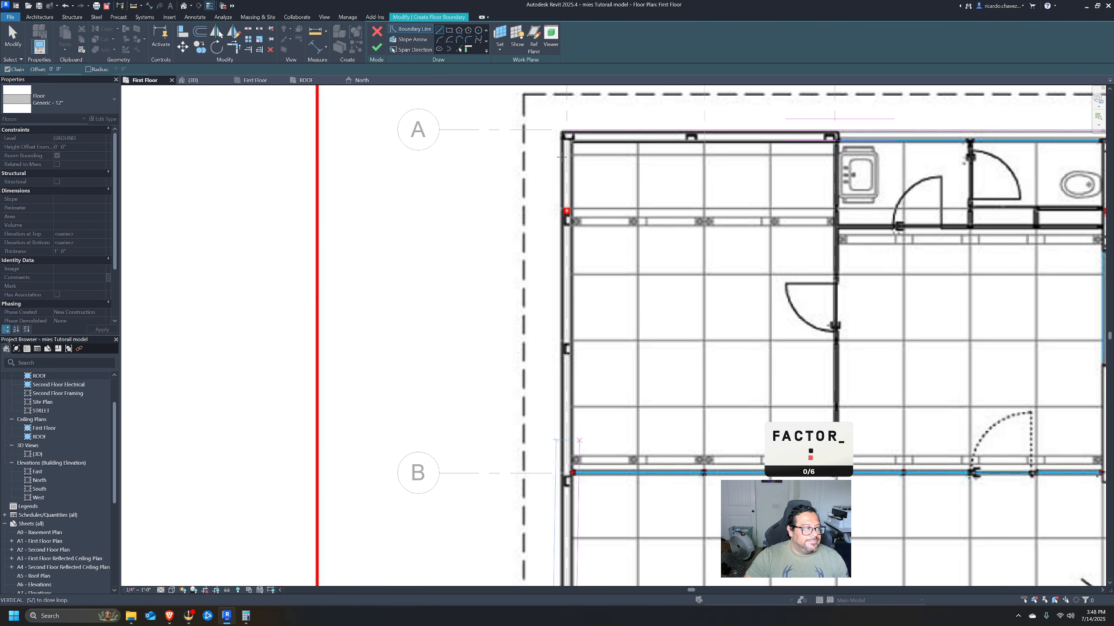
left_click(563, 130)
scroll(567, 124, "up", 2)
Check the whole podium boundary over the reference plan and finish the floor sketch.
key("t")
key("r")
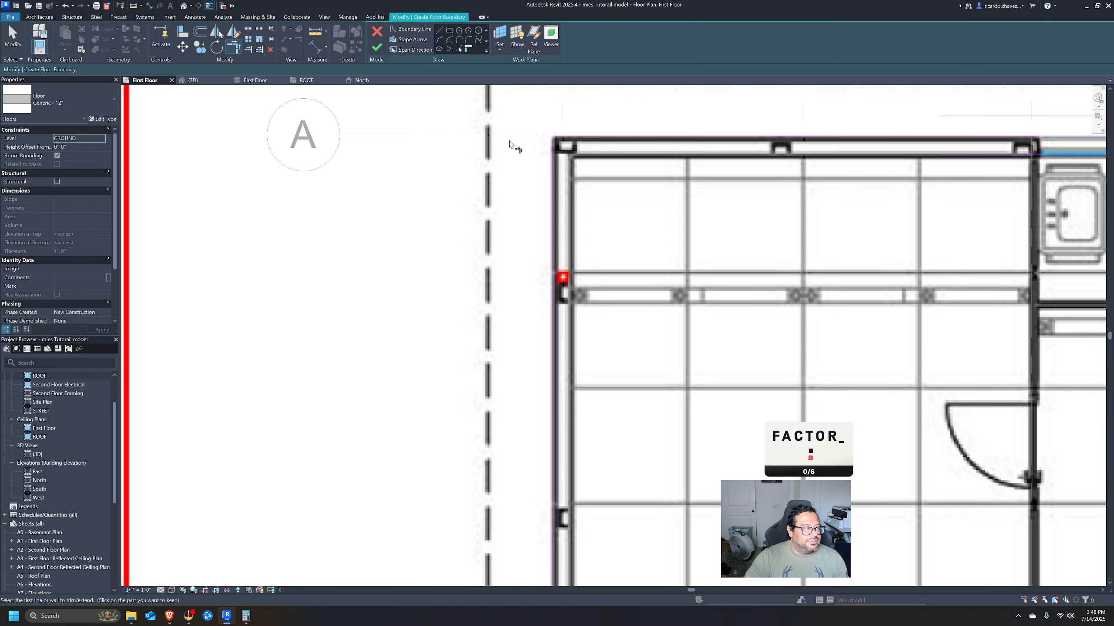
scroll(511, 147, "down", 5)
middle_click_drag(881, 232, 611, 148)
scroll(610, 148, "down", 3)
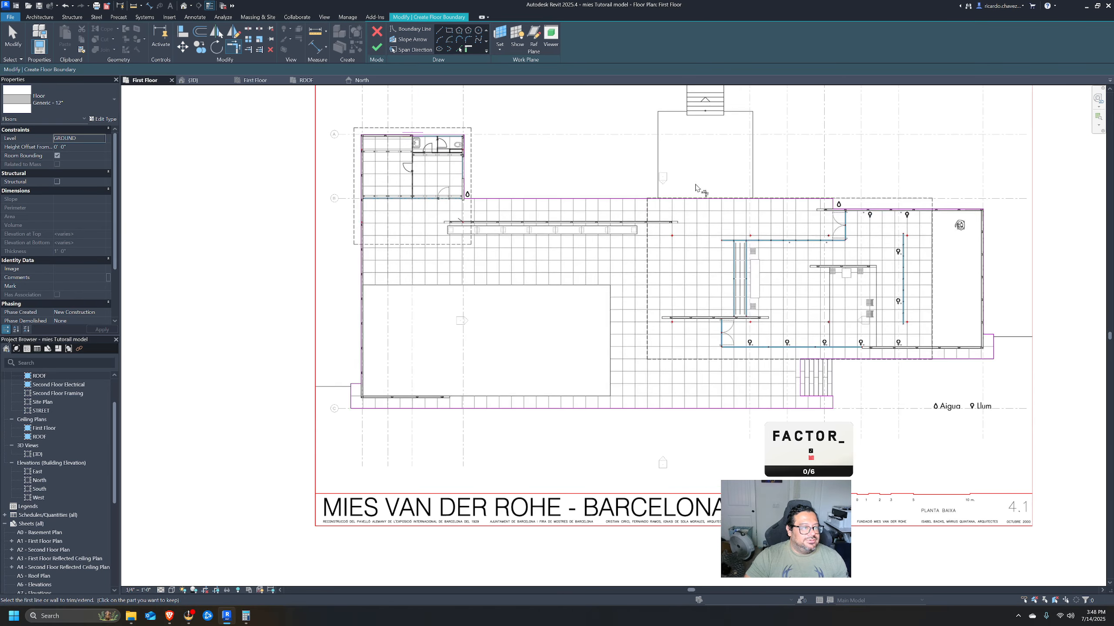
scroll(995, 295, "up", 1)
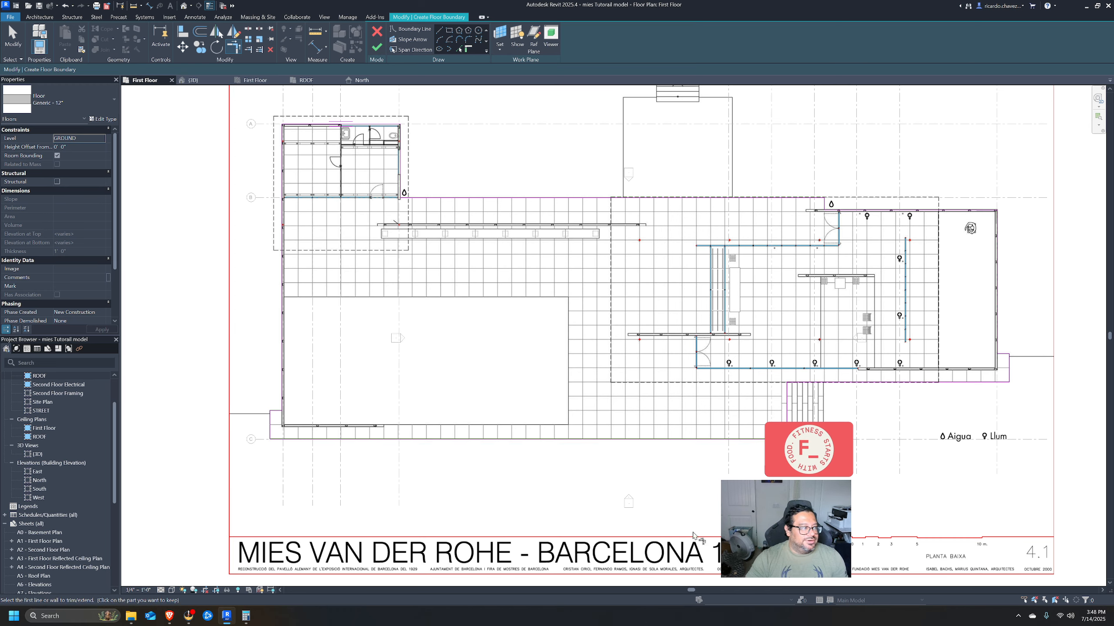
middle_click_drag(505, 351, 575, 345)
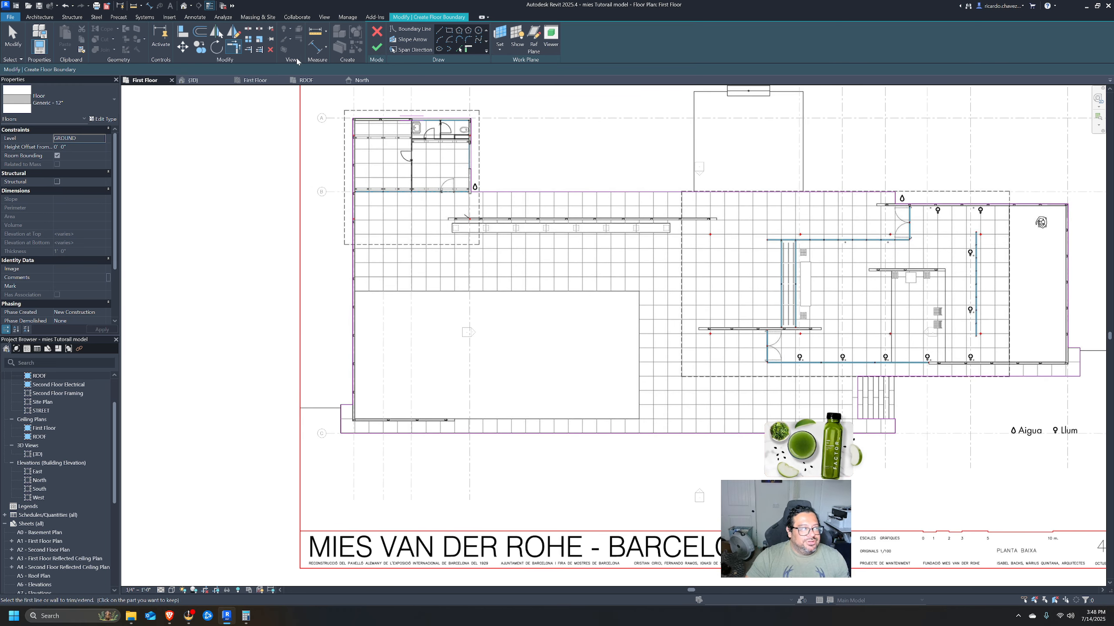
left_click(377, 46)
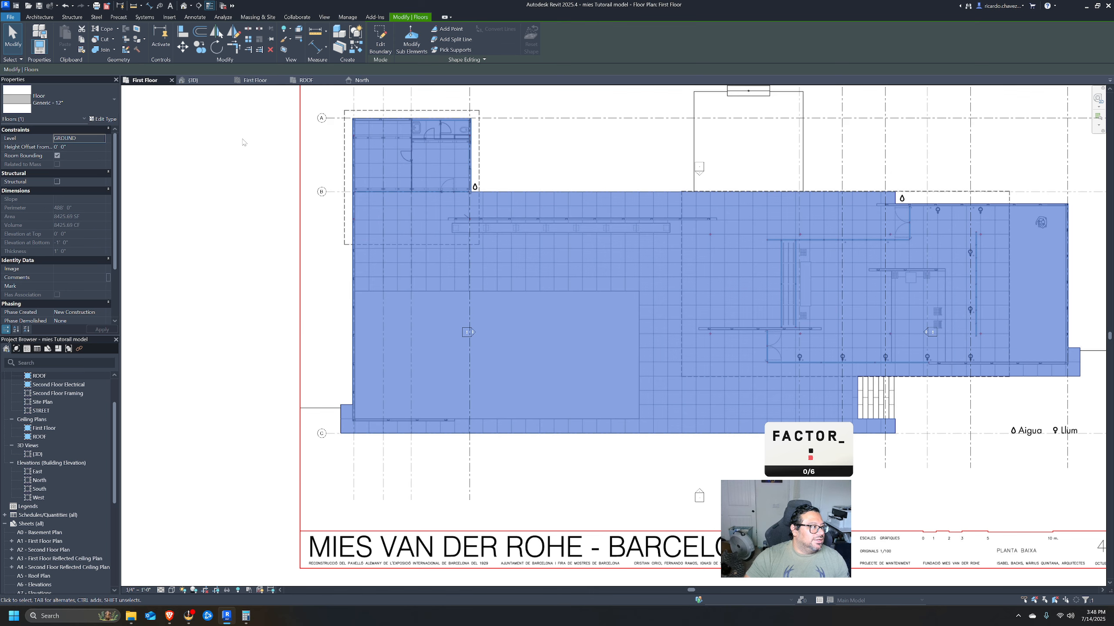
Duplicate the podium floor's Generic - 12" type under the name MIES FLOOR.
left_click(487, 149)
left_click(470, 132)
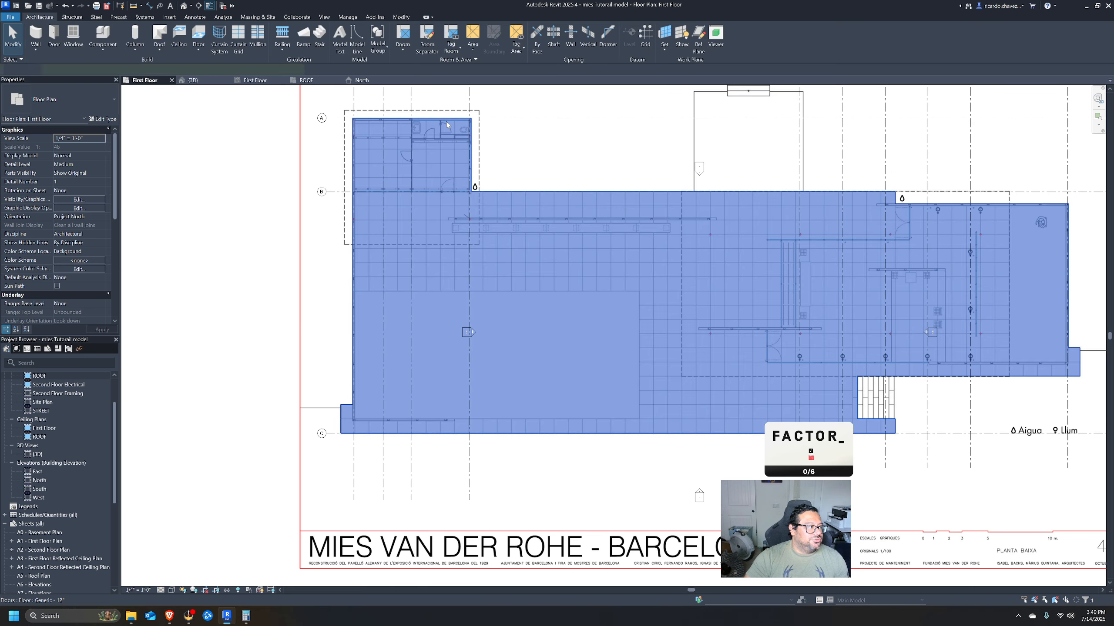
left_click(103, 118)
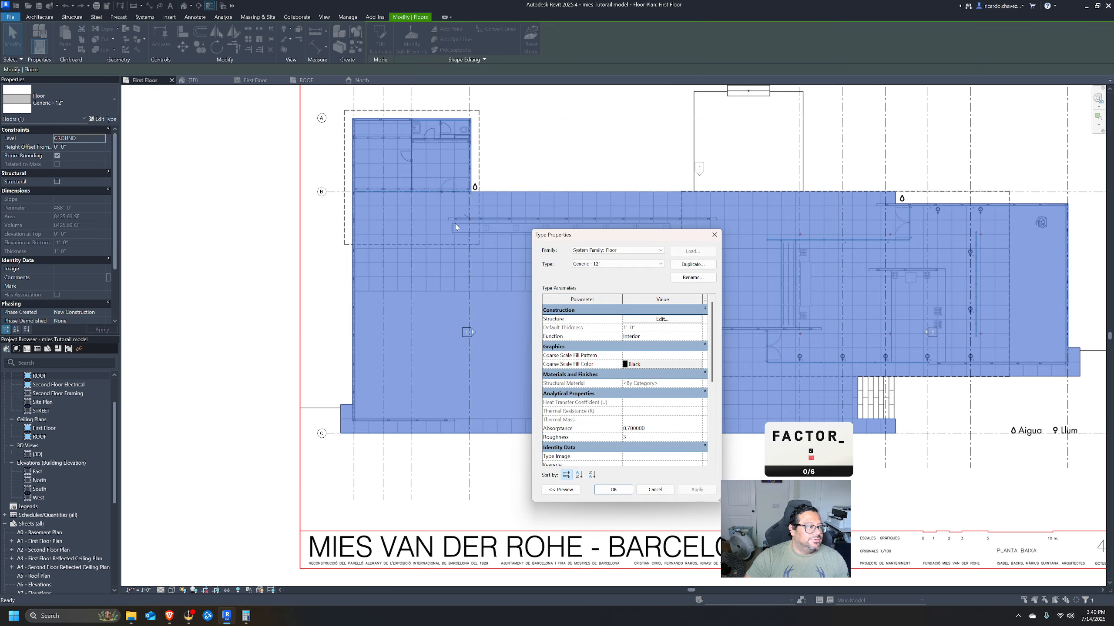
left_click(674, 268)
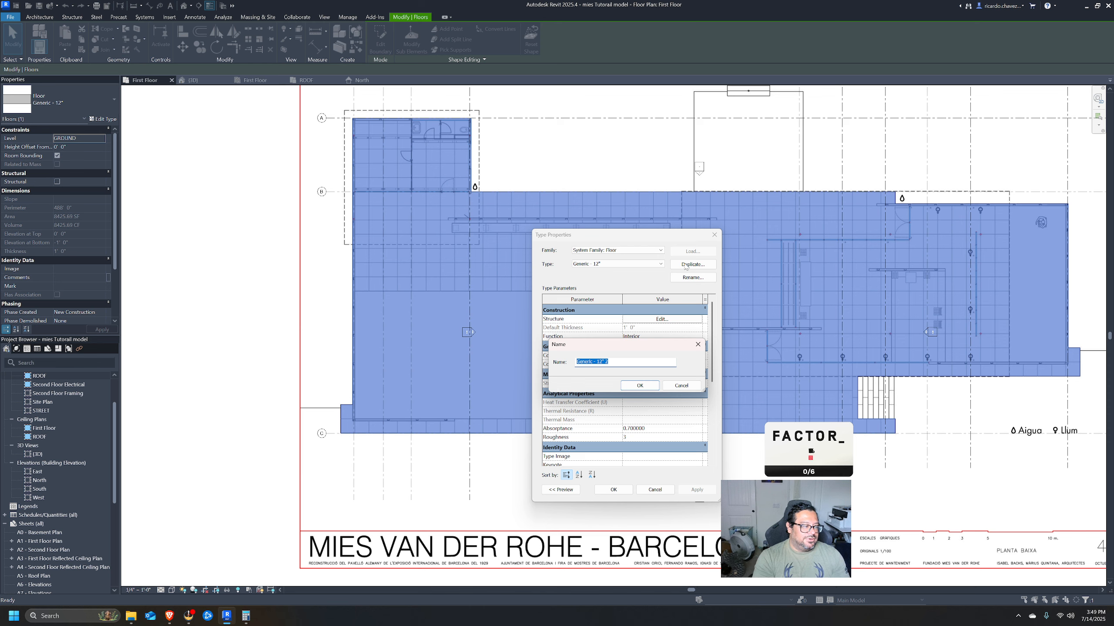
type("MIES FLOOR")
key("Return")
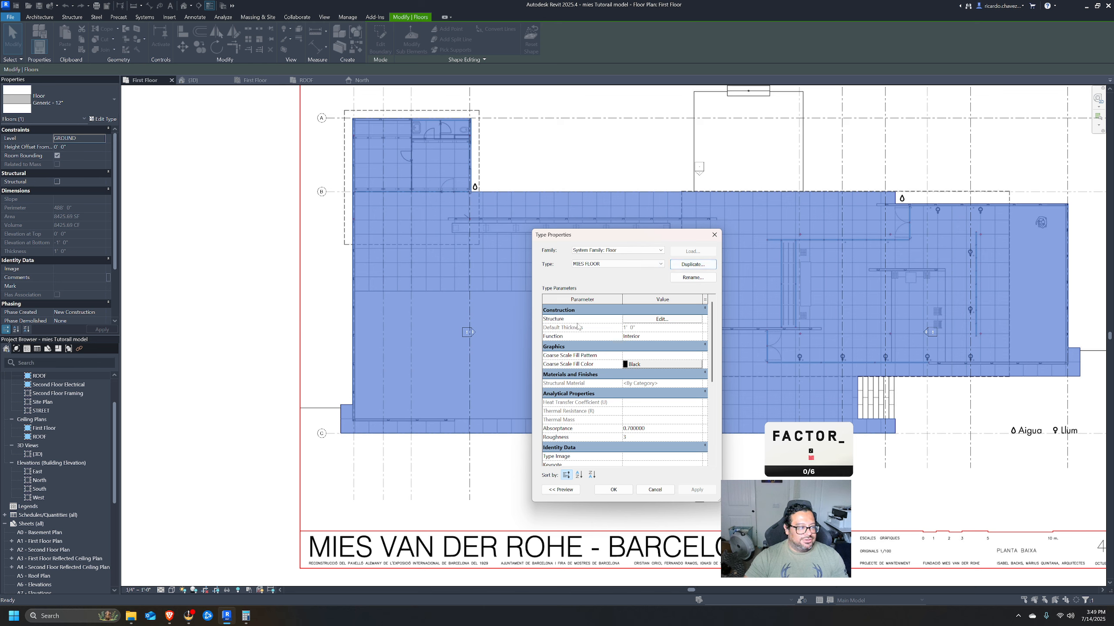
Set the structure layer thickness of the MIES FLOOR type to 4'-6" and apply the type changes.
left_click(650, 319)
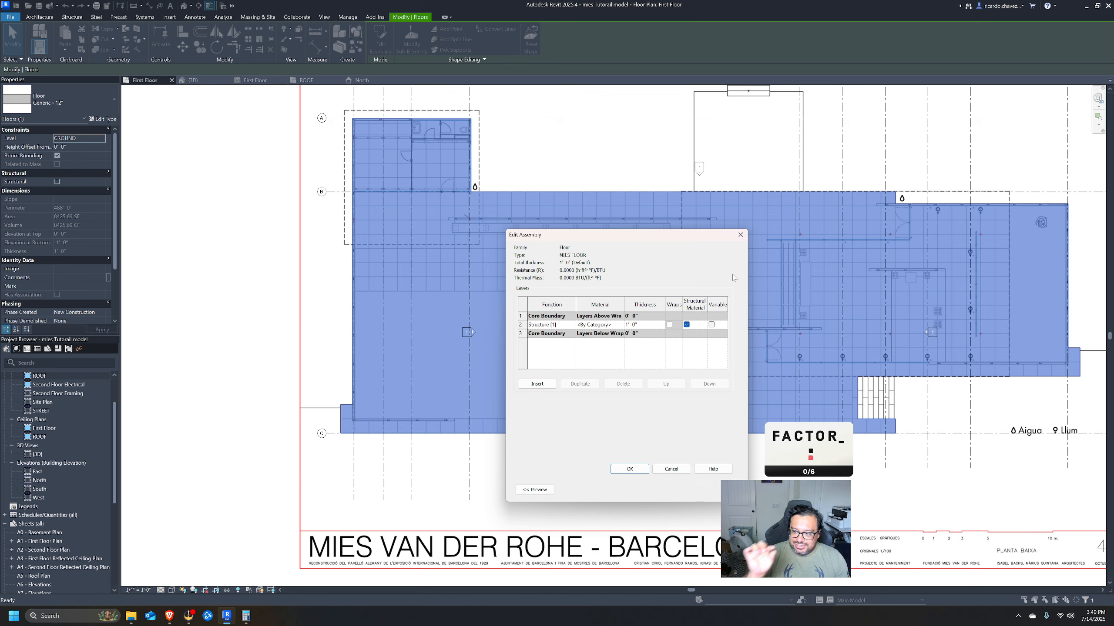
left_click(643, 325)
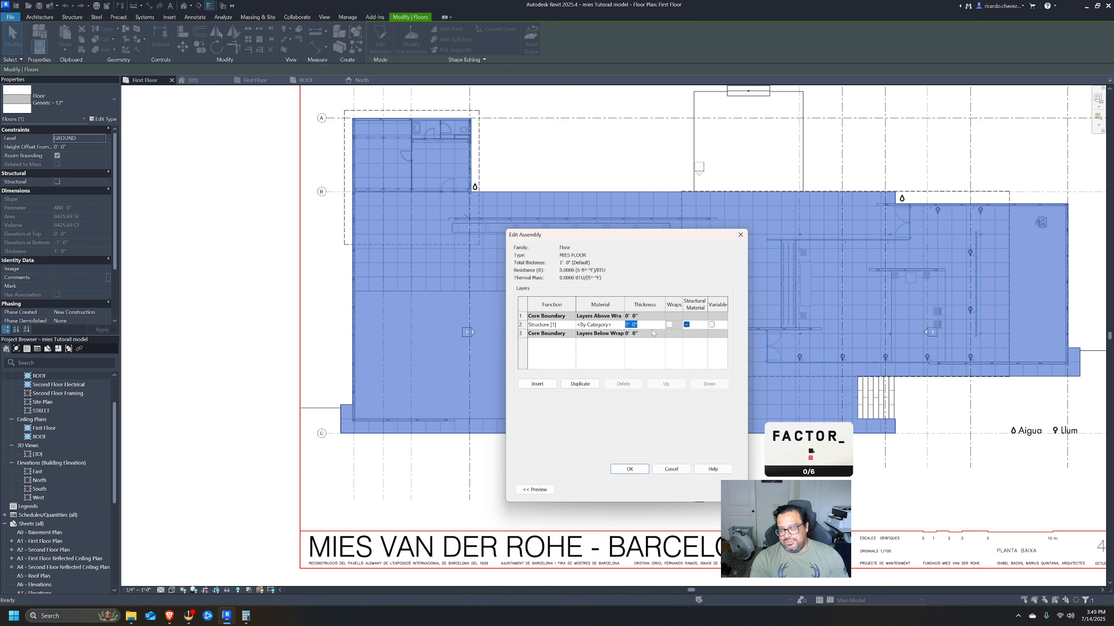
type("4'6")
key("Tab")
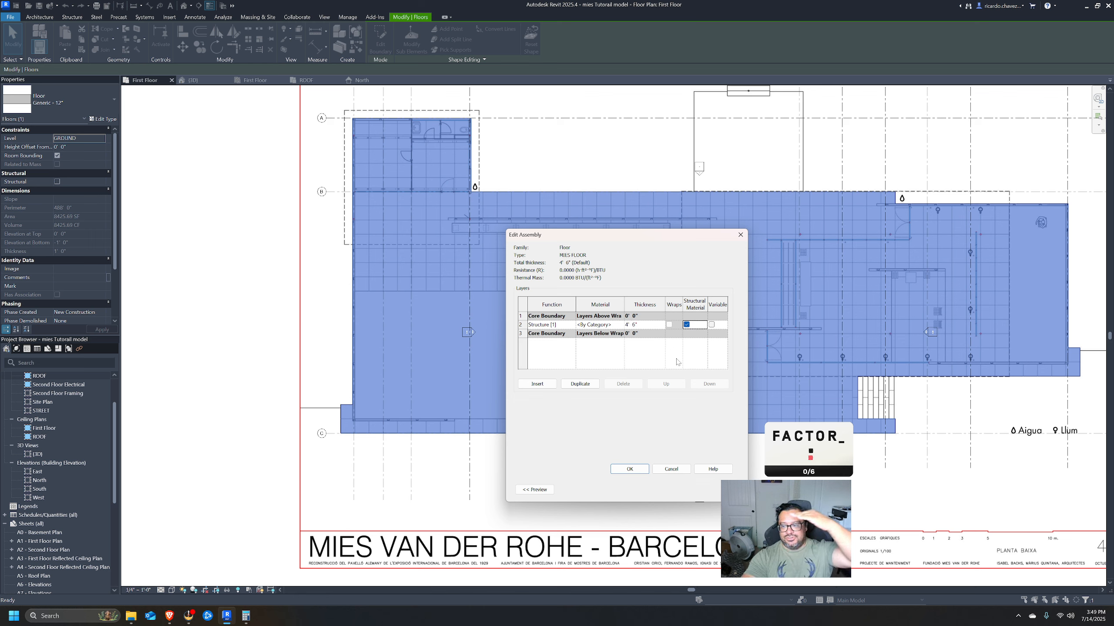
left_click(633, 472)
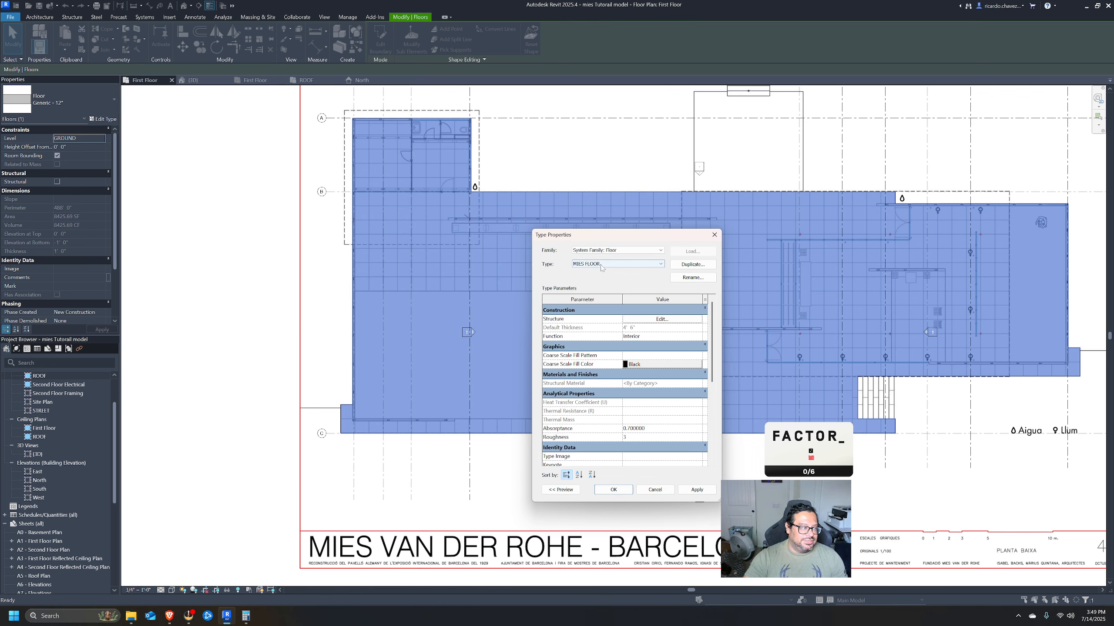
left_click(628, 490)
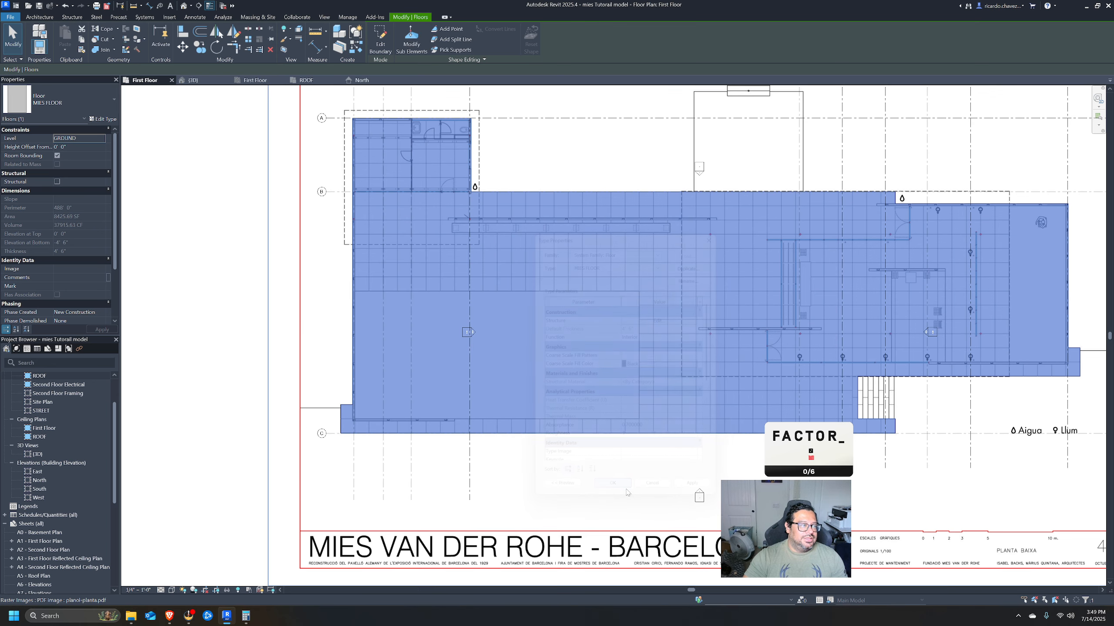
Check the podium slab's depth against the GROUND and STREET levels in the North elevation, and examine its shape in the 3D view.
left_click(697, 178)
double_click(698, 171)
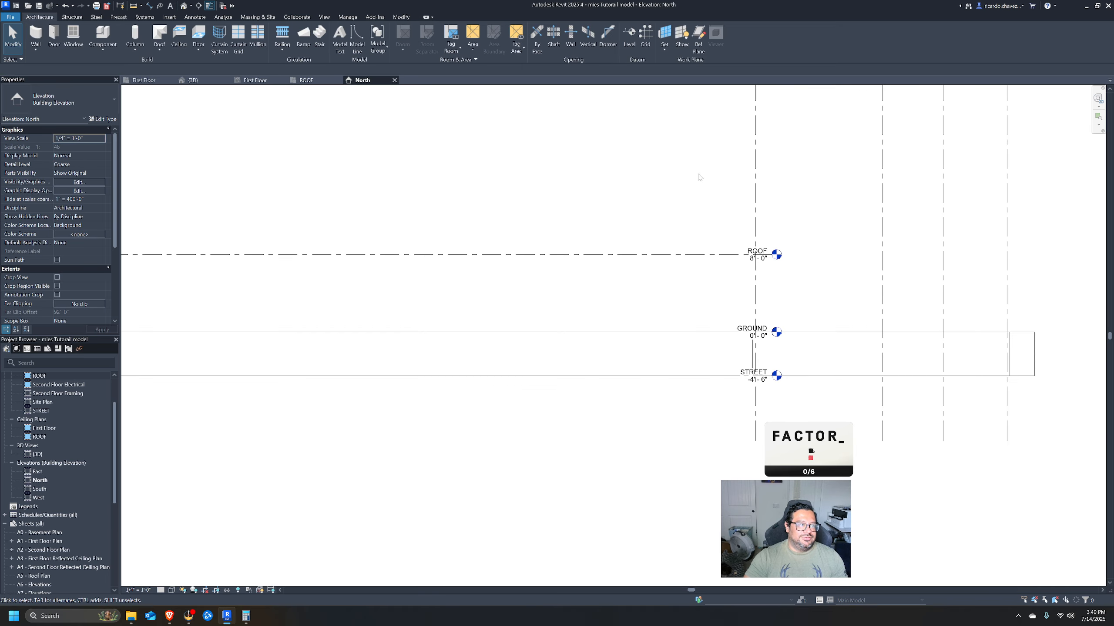
left_click(855, 342)
scroll(888, 312, "down", 2)
scroll(860, 332, "up", 3)
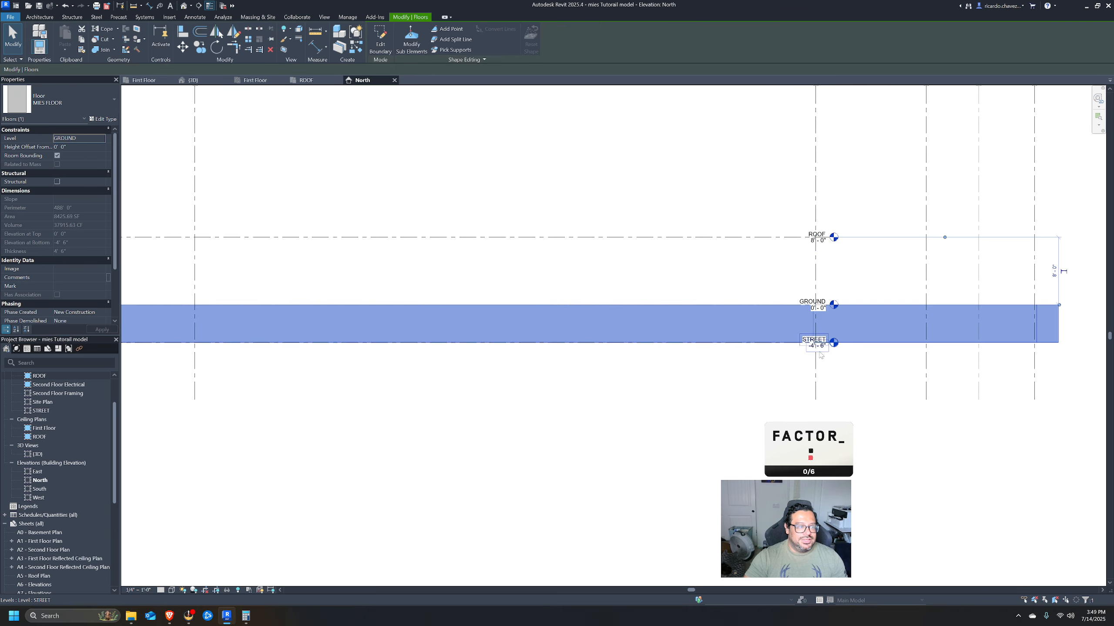
middle_click_drag(833, 311, 1016, 311)
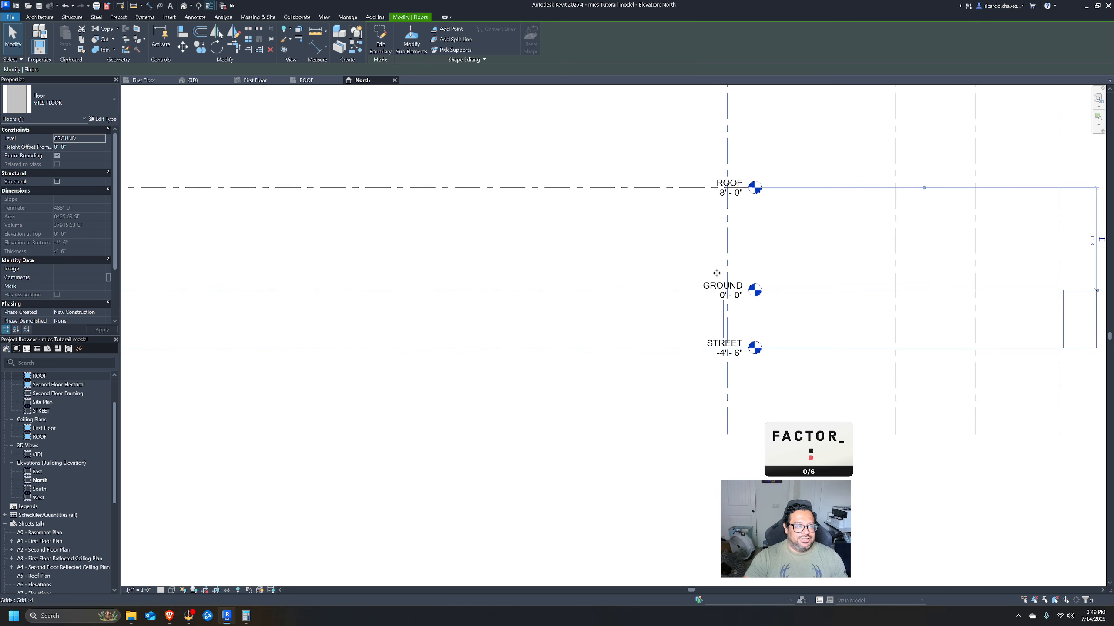
scroll(701, 317, "down", 2)
middle_click_drag(694, 316, 929, 301)
scroll(736, 275, "down", 1)
middle_click_drag(422, 243, 864, 217)
middle_click_drag(787, 232, 377, 259)
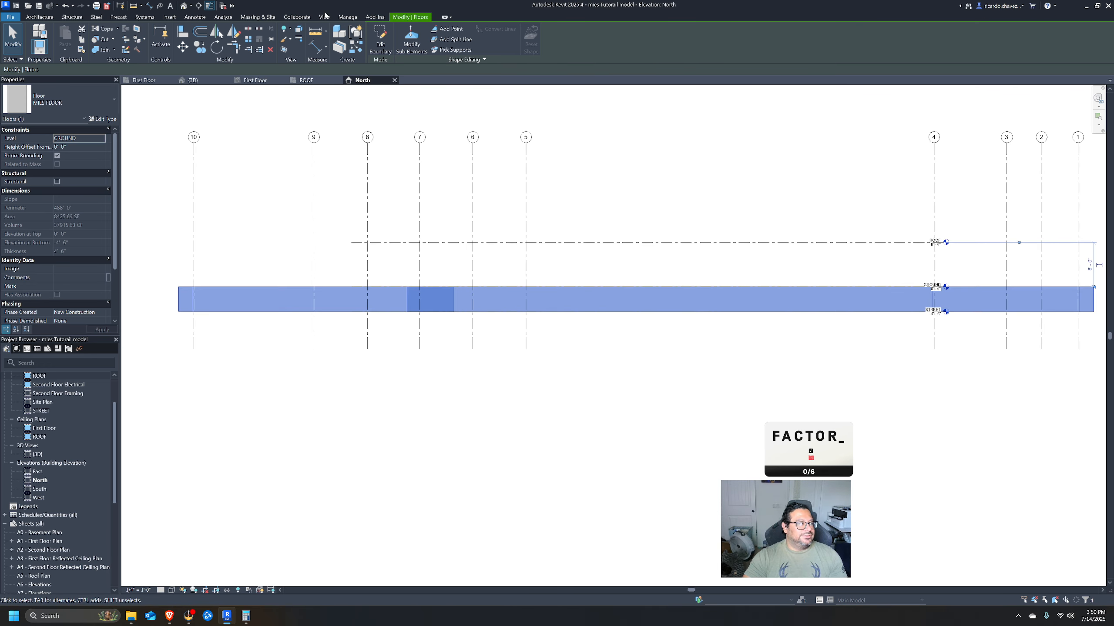
left_click(186, 6)
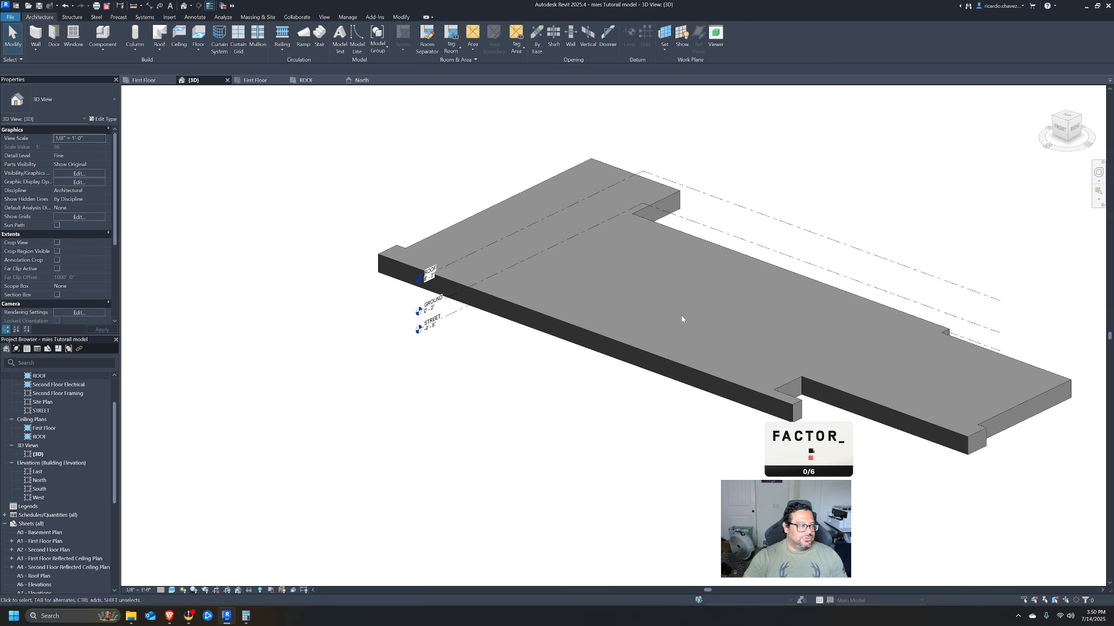
middle_click_drag(683, 319, 814, 296, "shift")
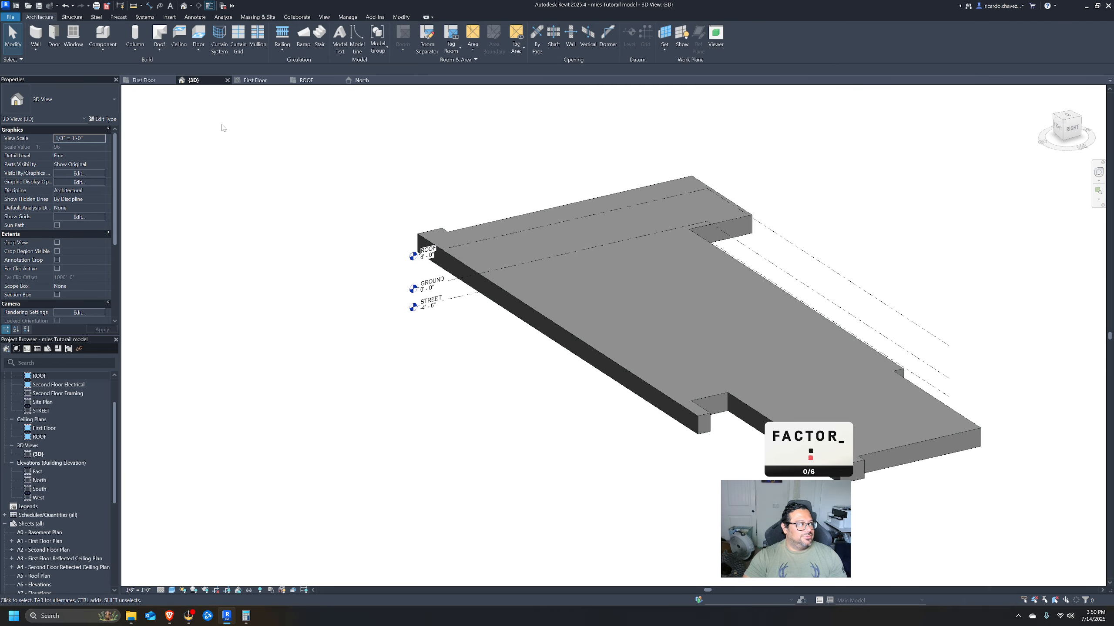
Examine the MIES FLOOR slab over the reference drawing in the First Floor plan, including the cutout around the street stair.
left_click(141, 83)
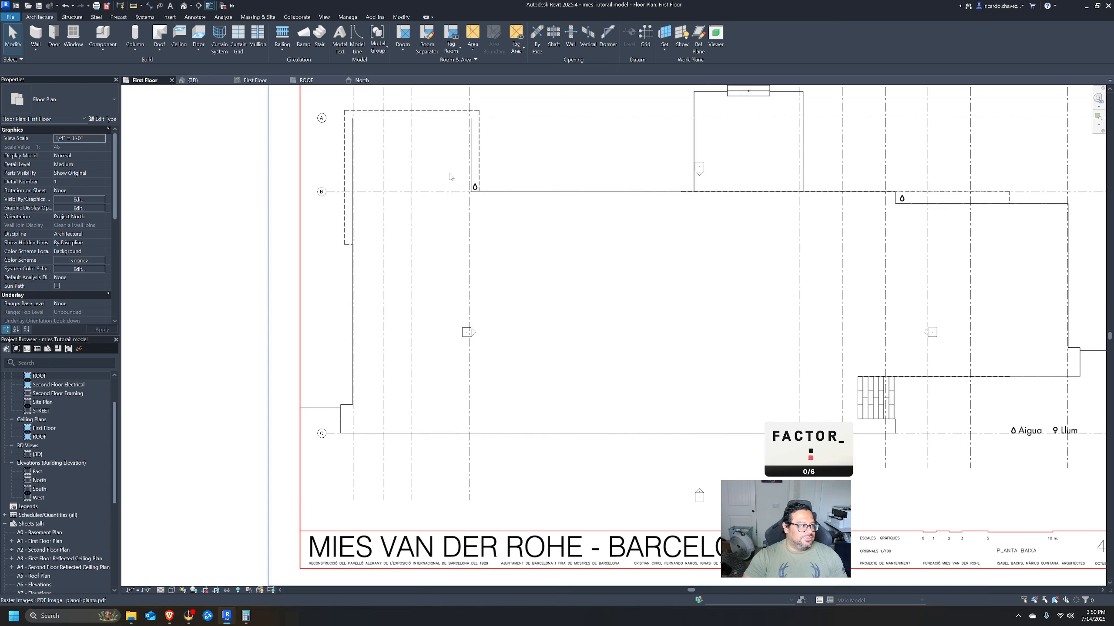
middle_click_drag(525, 209, 458, 265)
left_click(519, 249)
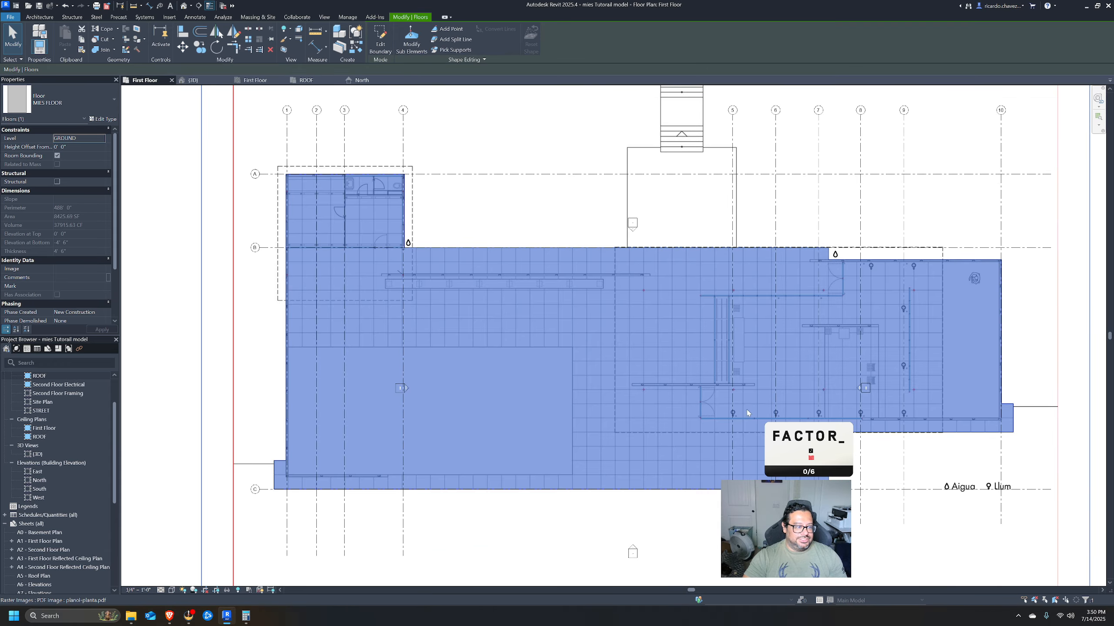
scroll(747, 409, "up", 5)
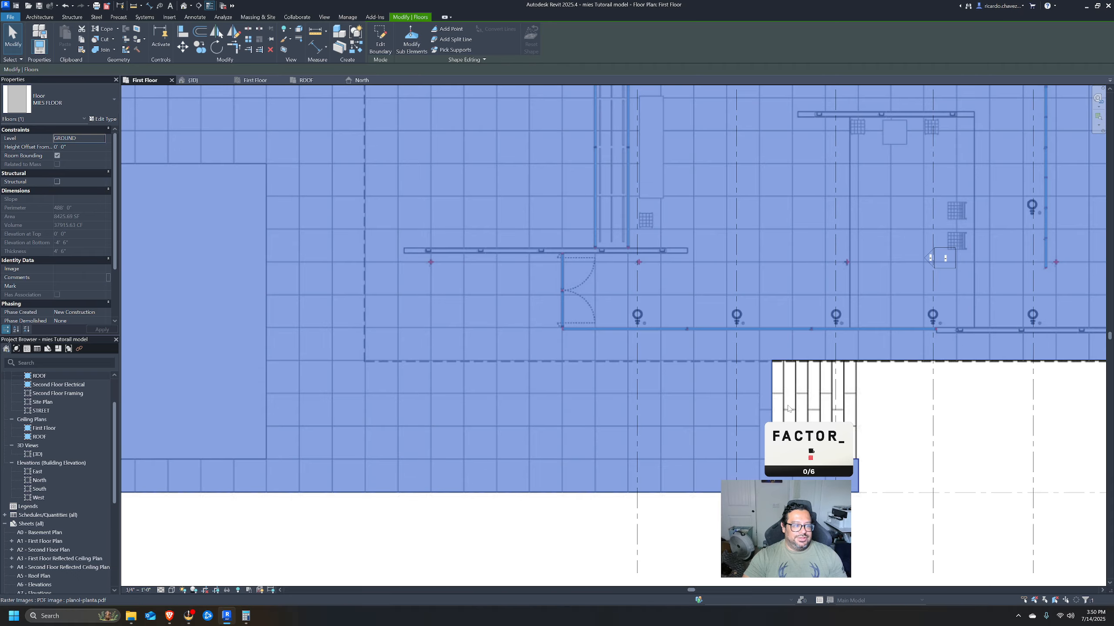
scroll(788, 409, "down", 5)
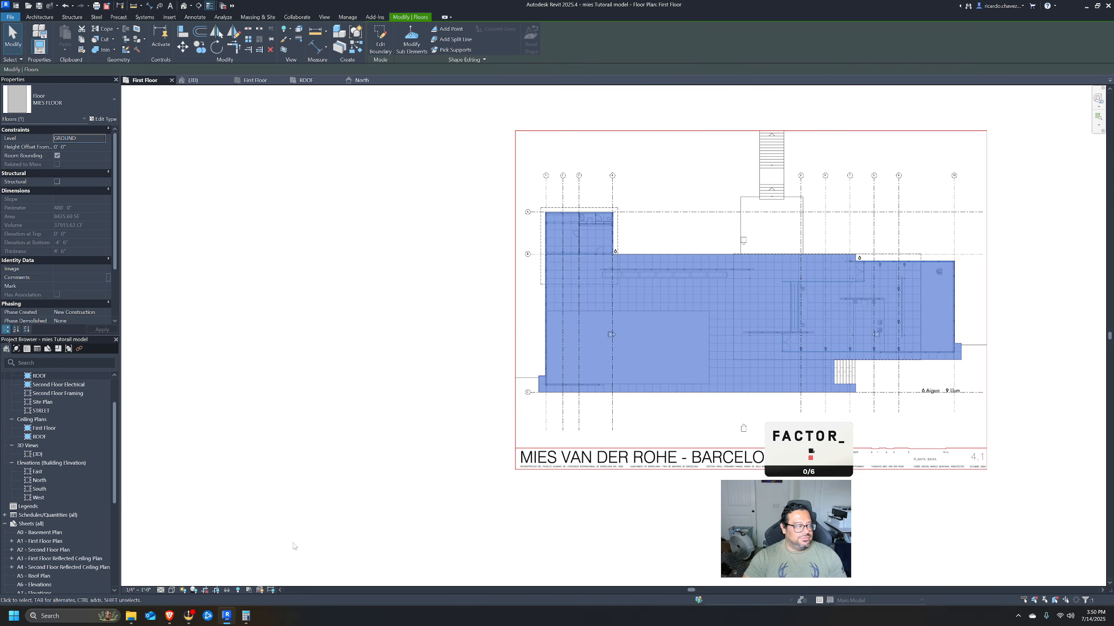
Examine the pavilion's surroundings in the site plan Plano-Entorno.pdf from the Mies Vand Pavillion folder, and return to the Revit model.
left_click(131, 616)
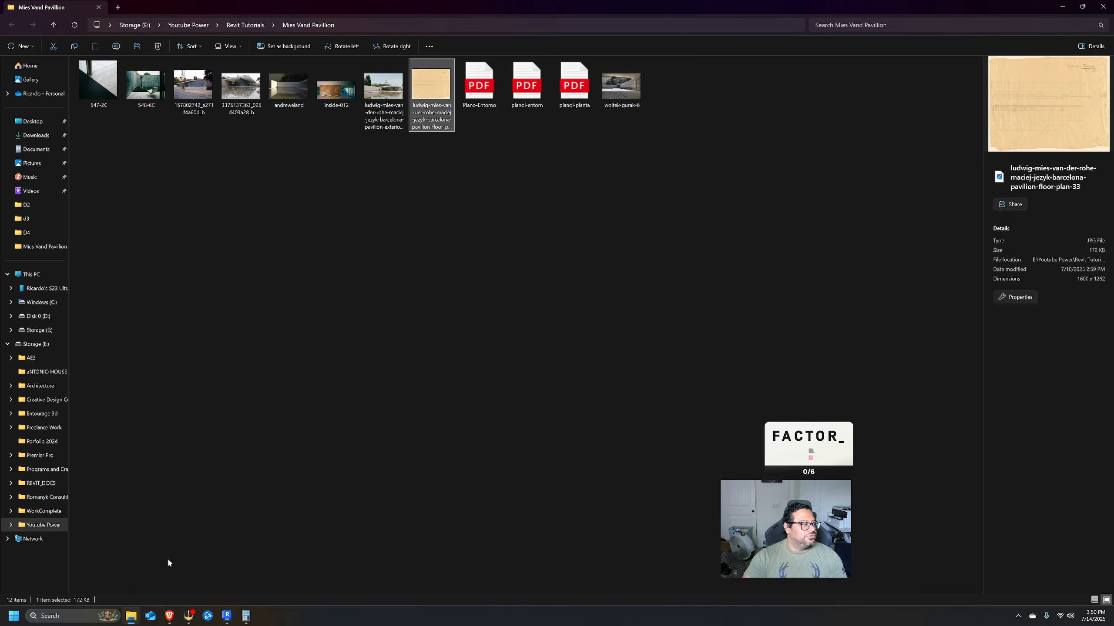
double_click(487, 101)
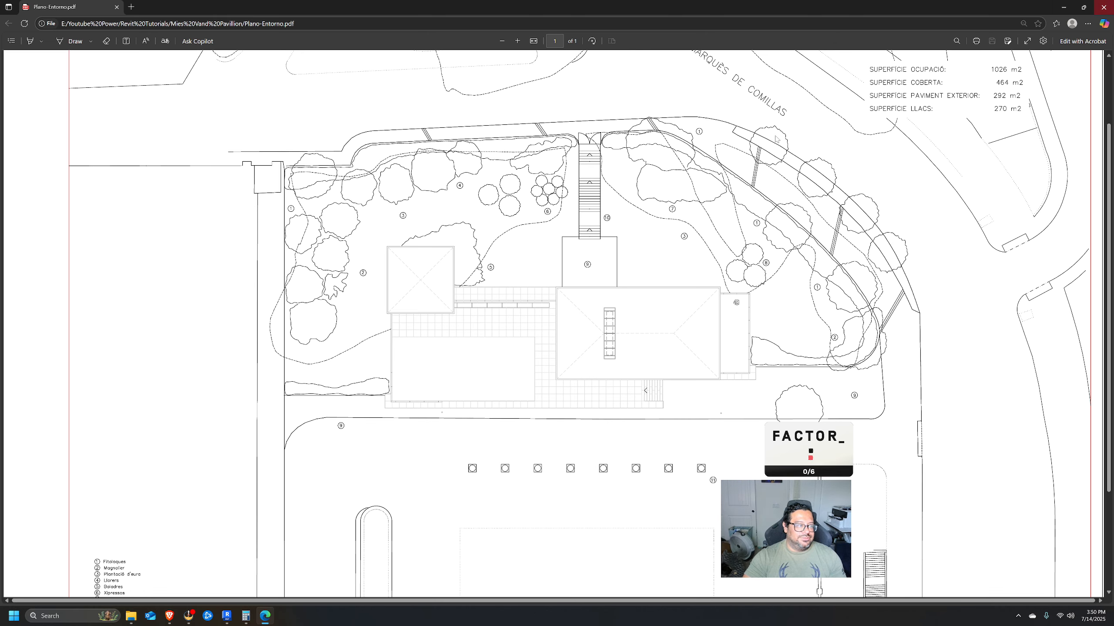
scroll(598, 428, "up", 2)
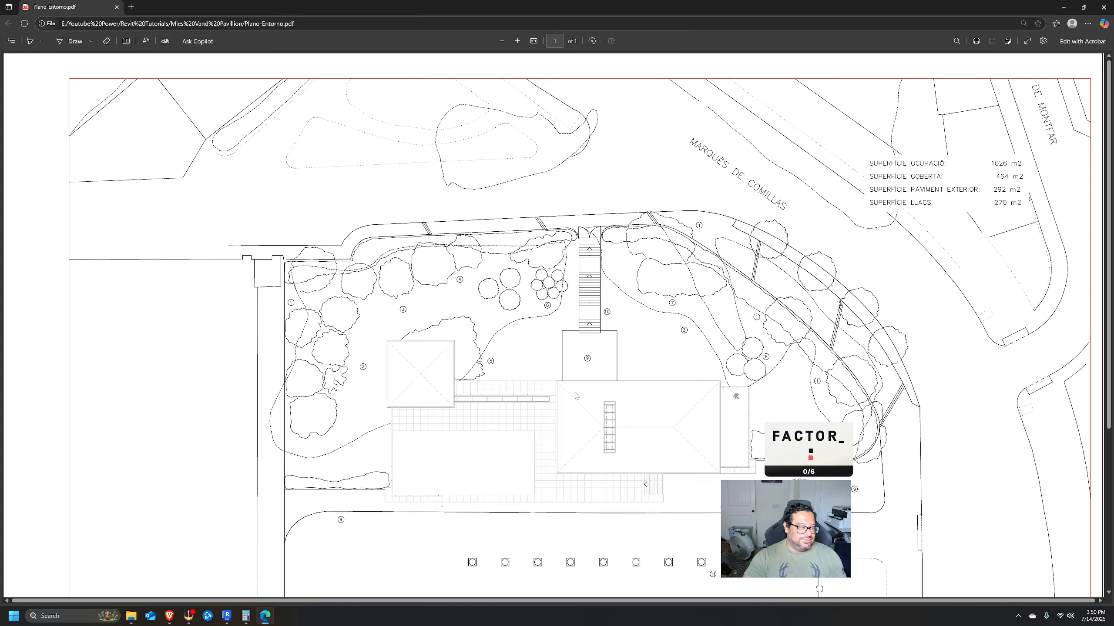
left_click(1103, 7)
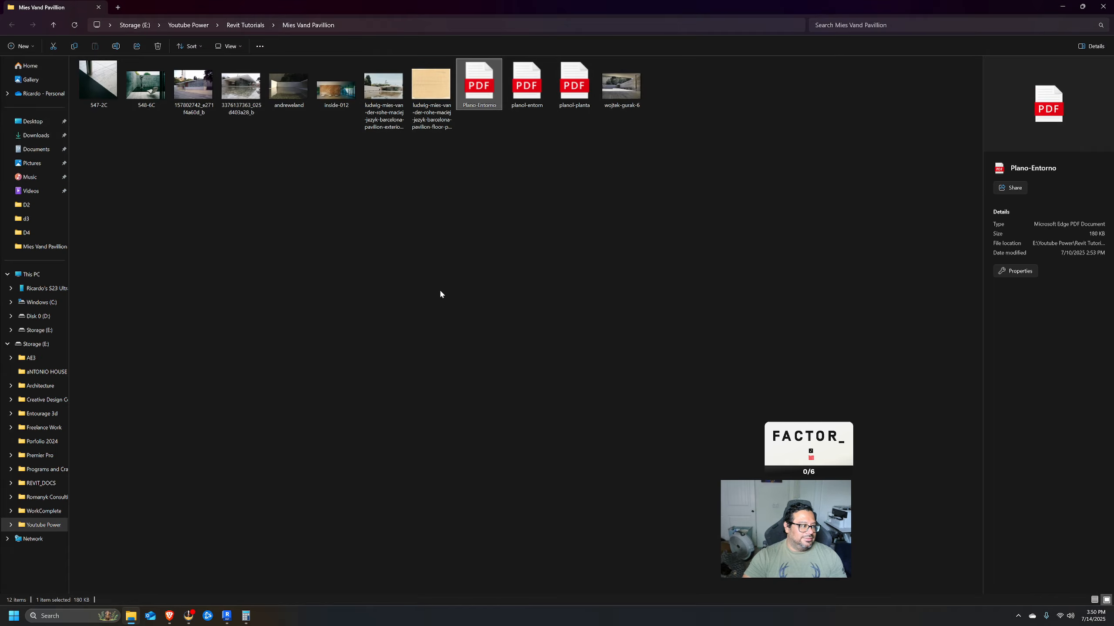
left_click(1062, 6)
Inspect the podium edge along grid B and the rear stair area on the planol-planta.pdf reference, and select the MIES FLOOR slab.
middle_click_drag(490, 323, 422, 350)
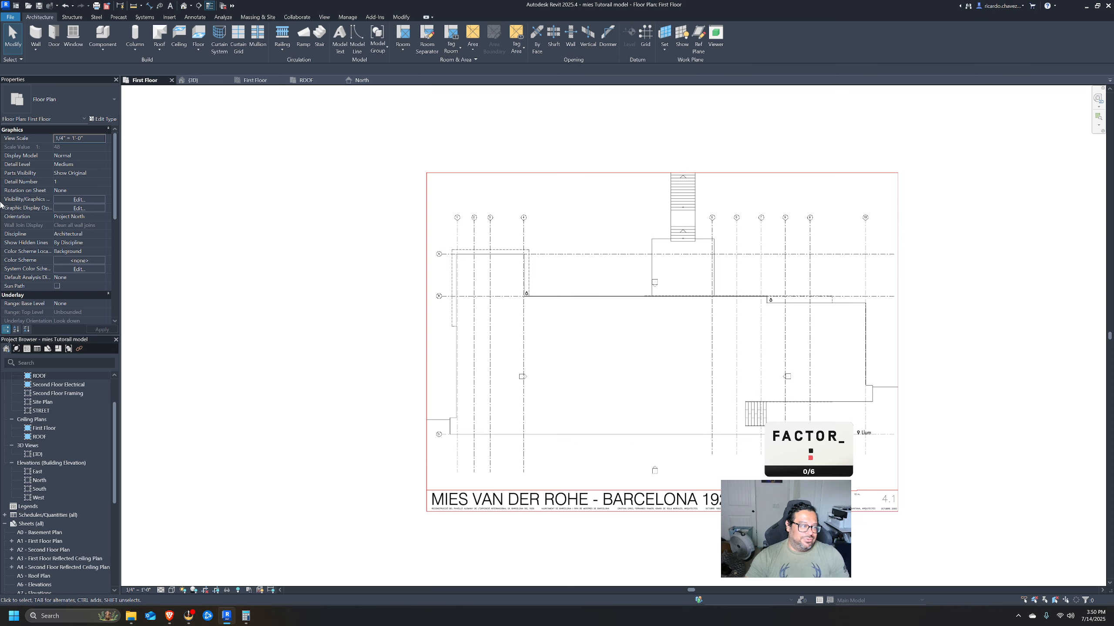
scroll(511, 232, "up", 3)
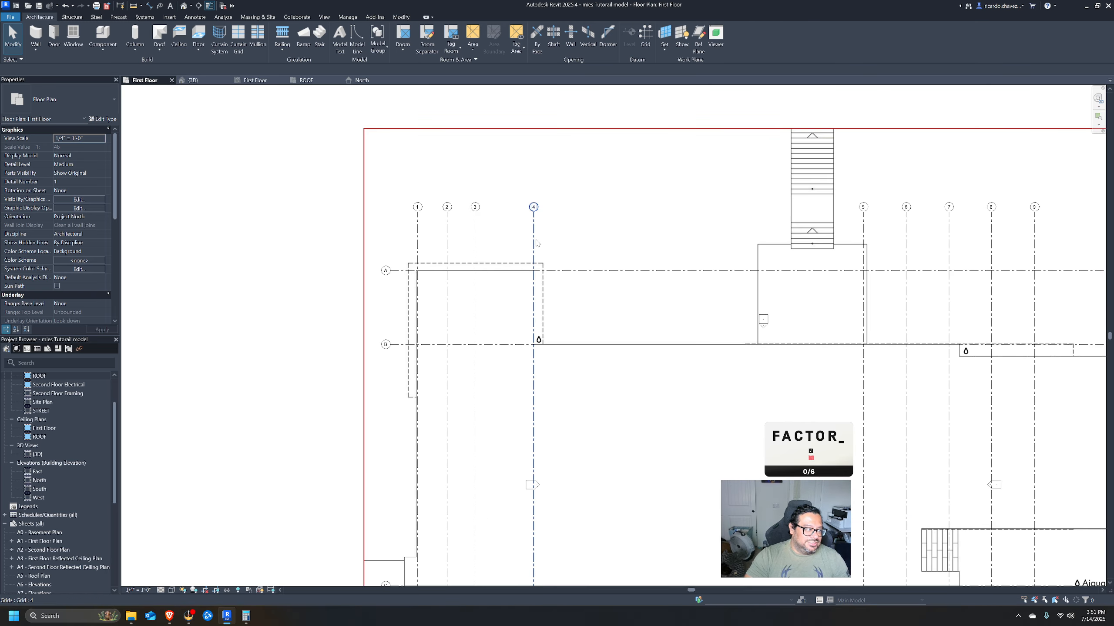
left_click(524, 218)
middle_click_drag(625, 300, 561, 248)
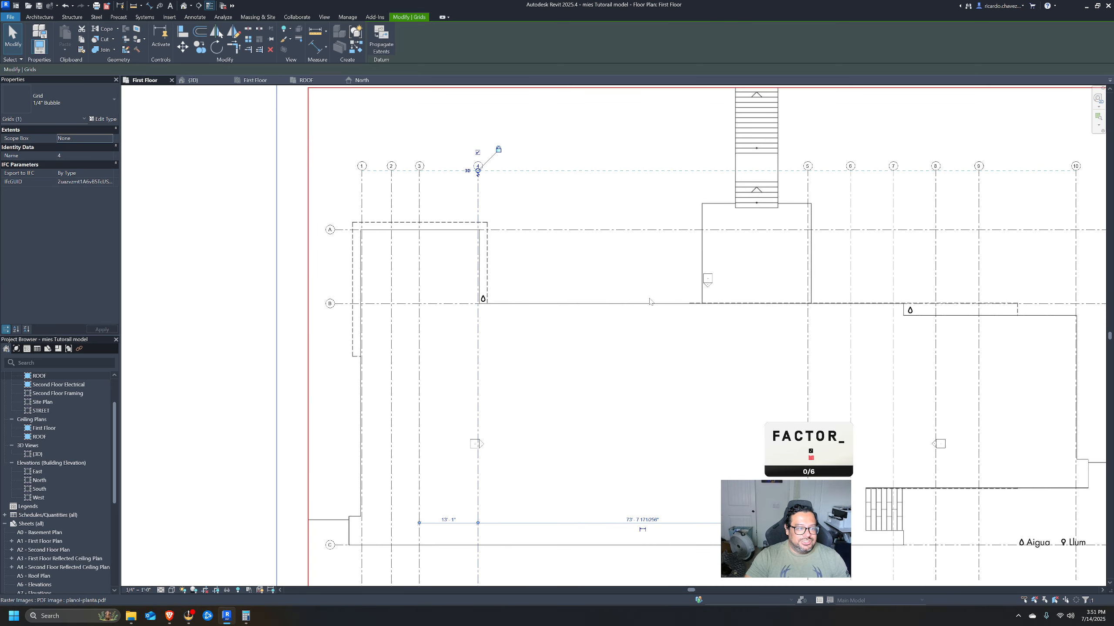
middle_click_drag(680, 267, 671, 290)
left_click(543, 278)
scroll(544, 272, "down", 4)
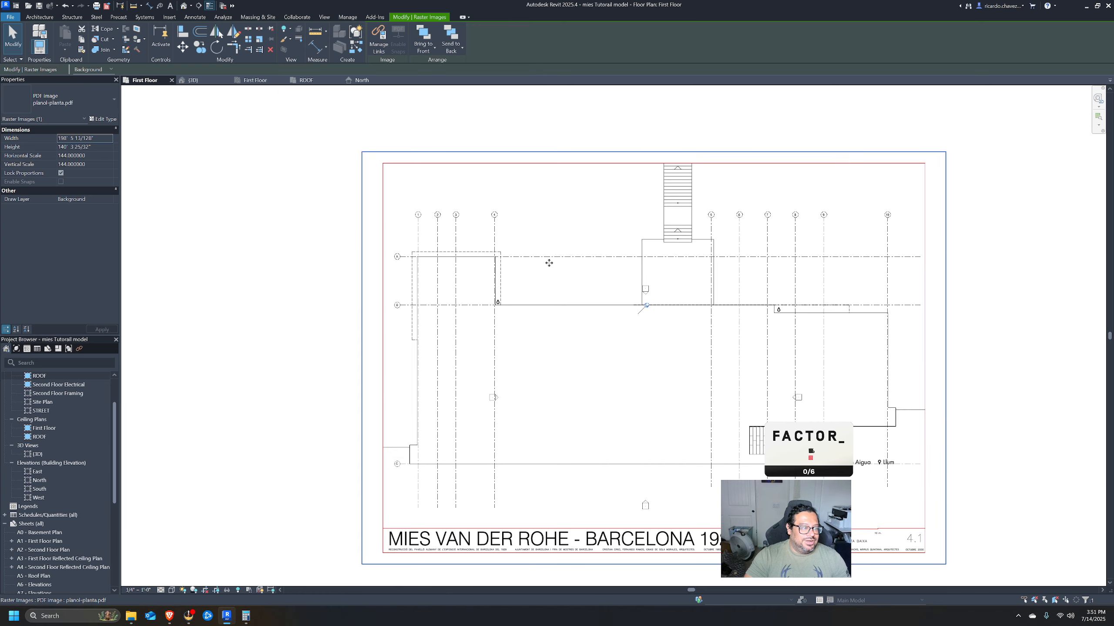
scroll(547, 263, "up", 4)
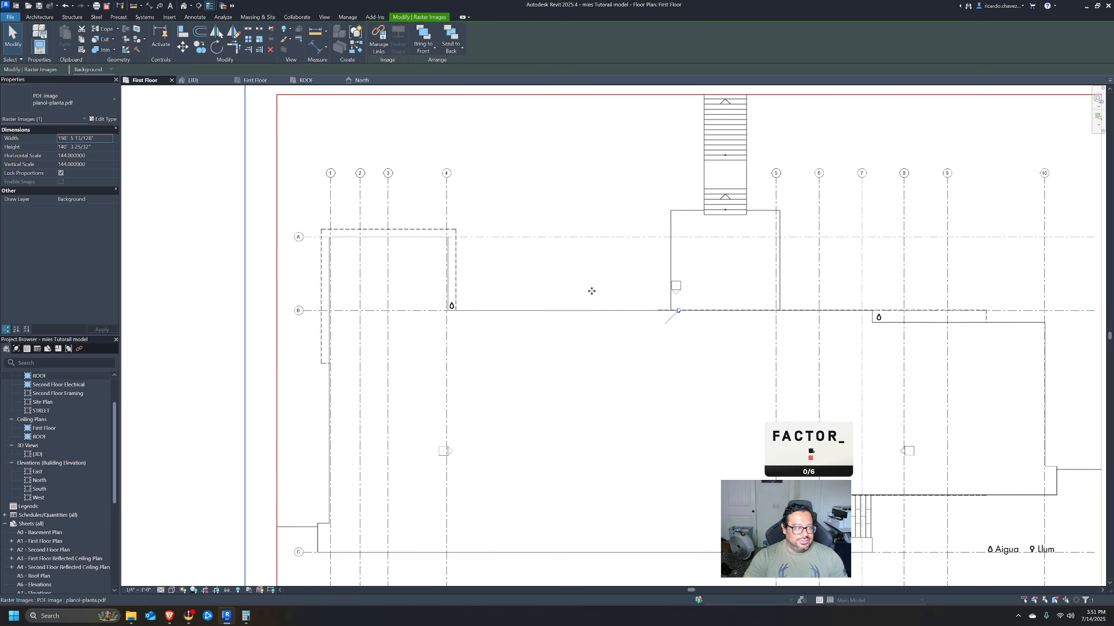
left_click(582, 311)
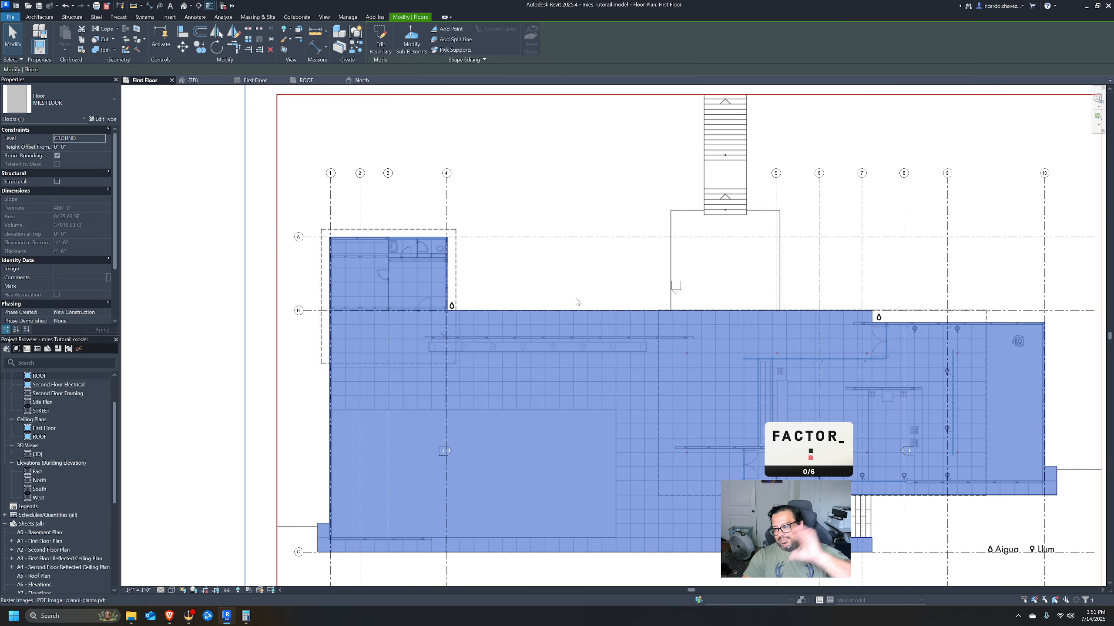